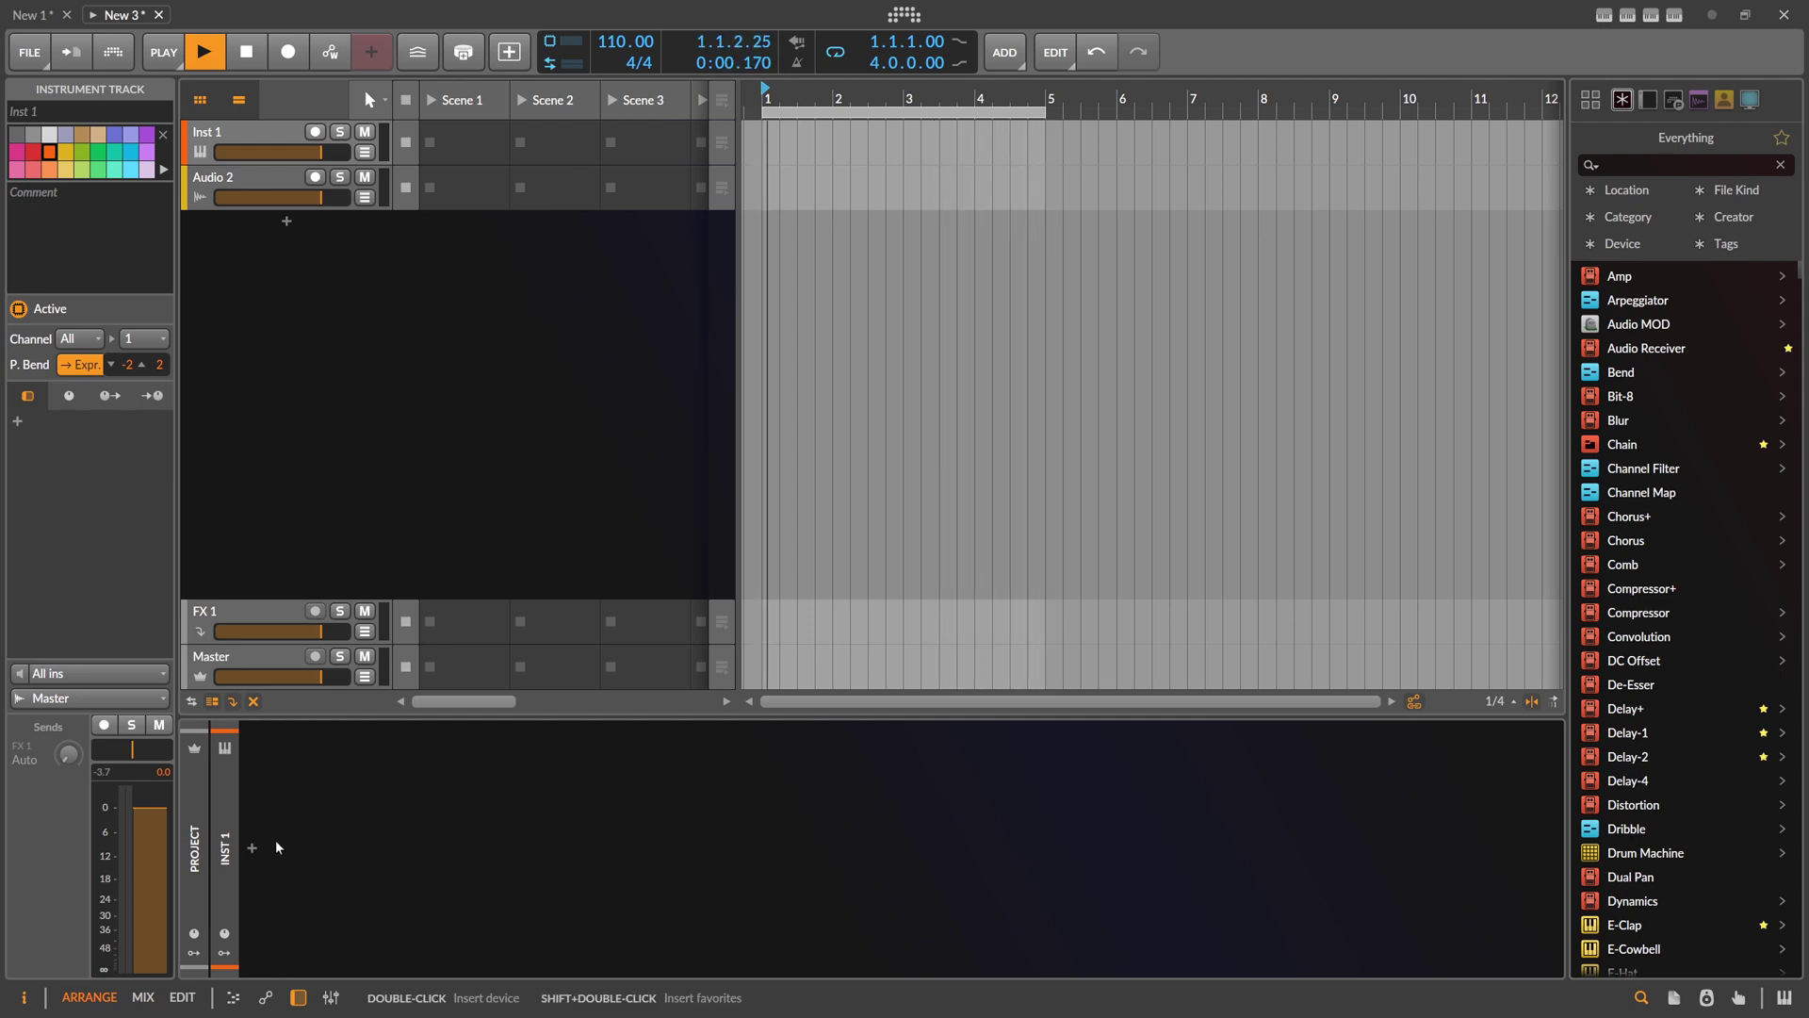
Step: Insert the Markov-Sequencer D#minor preset on the instrument track and open its grid patch for inspection
click(252, 847)
text(markov)
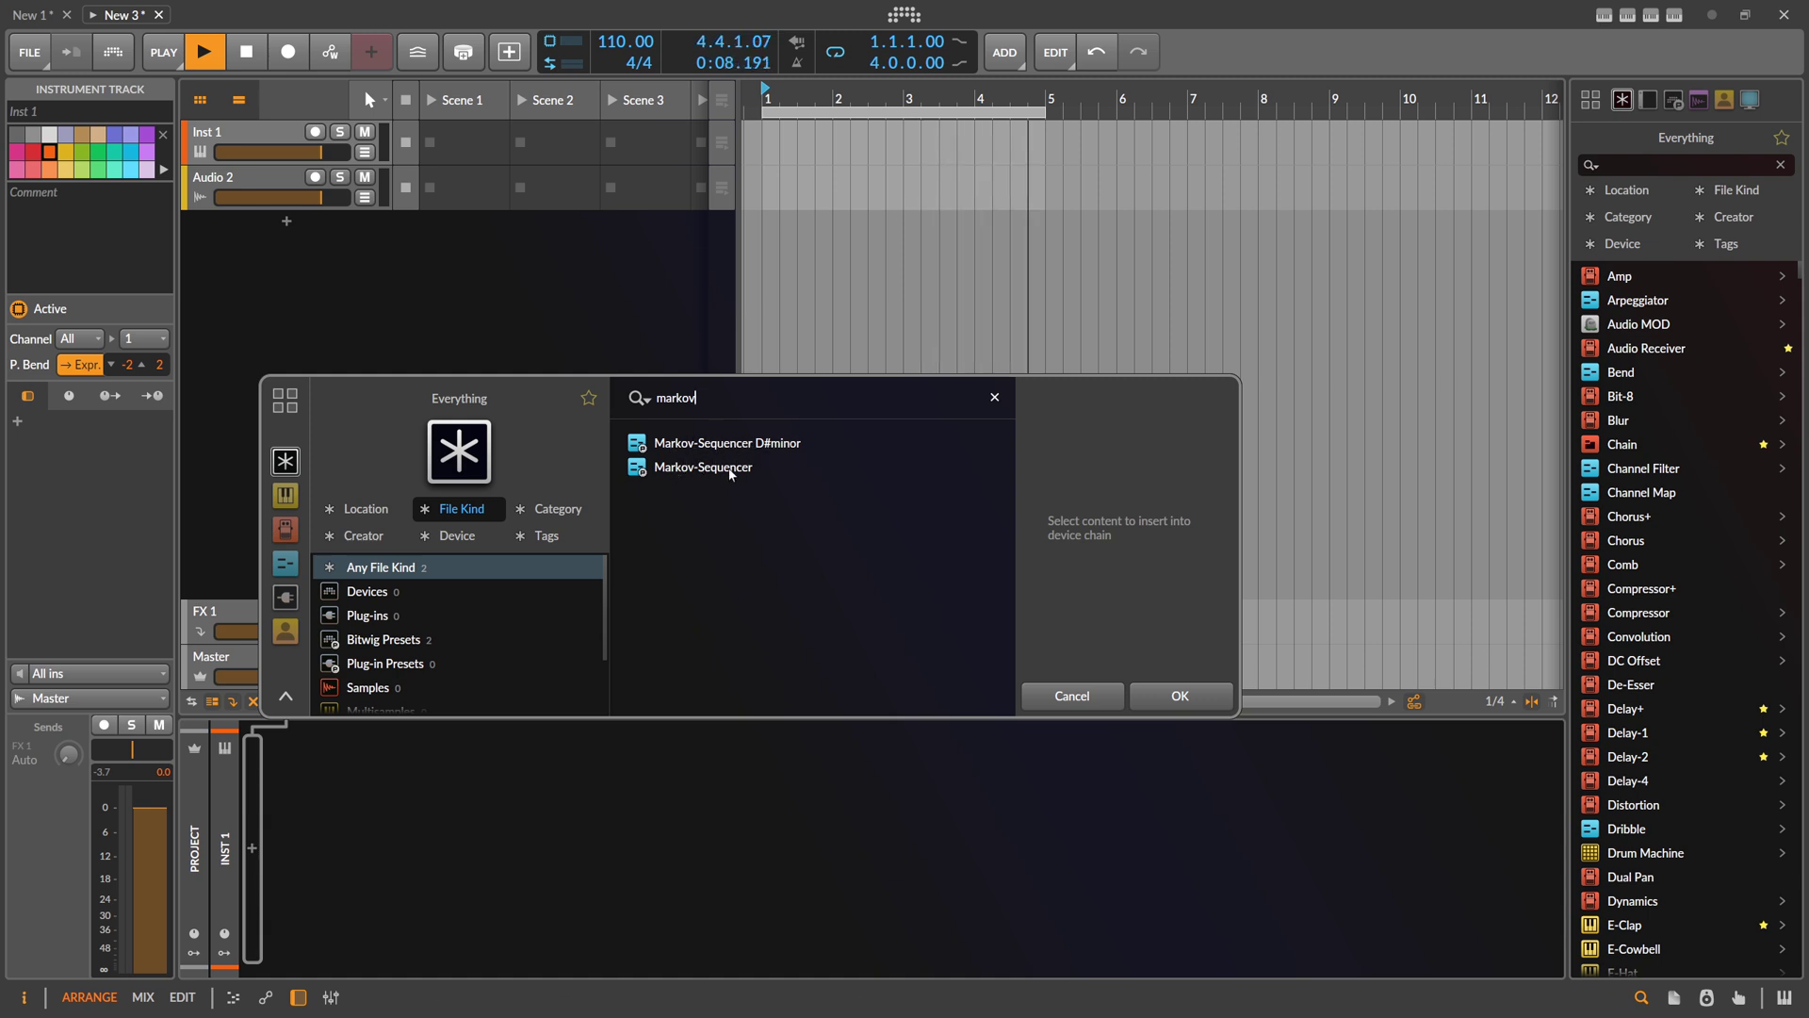
double_click(778, 449)
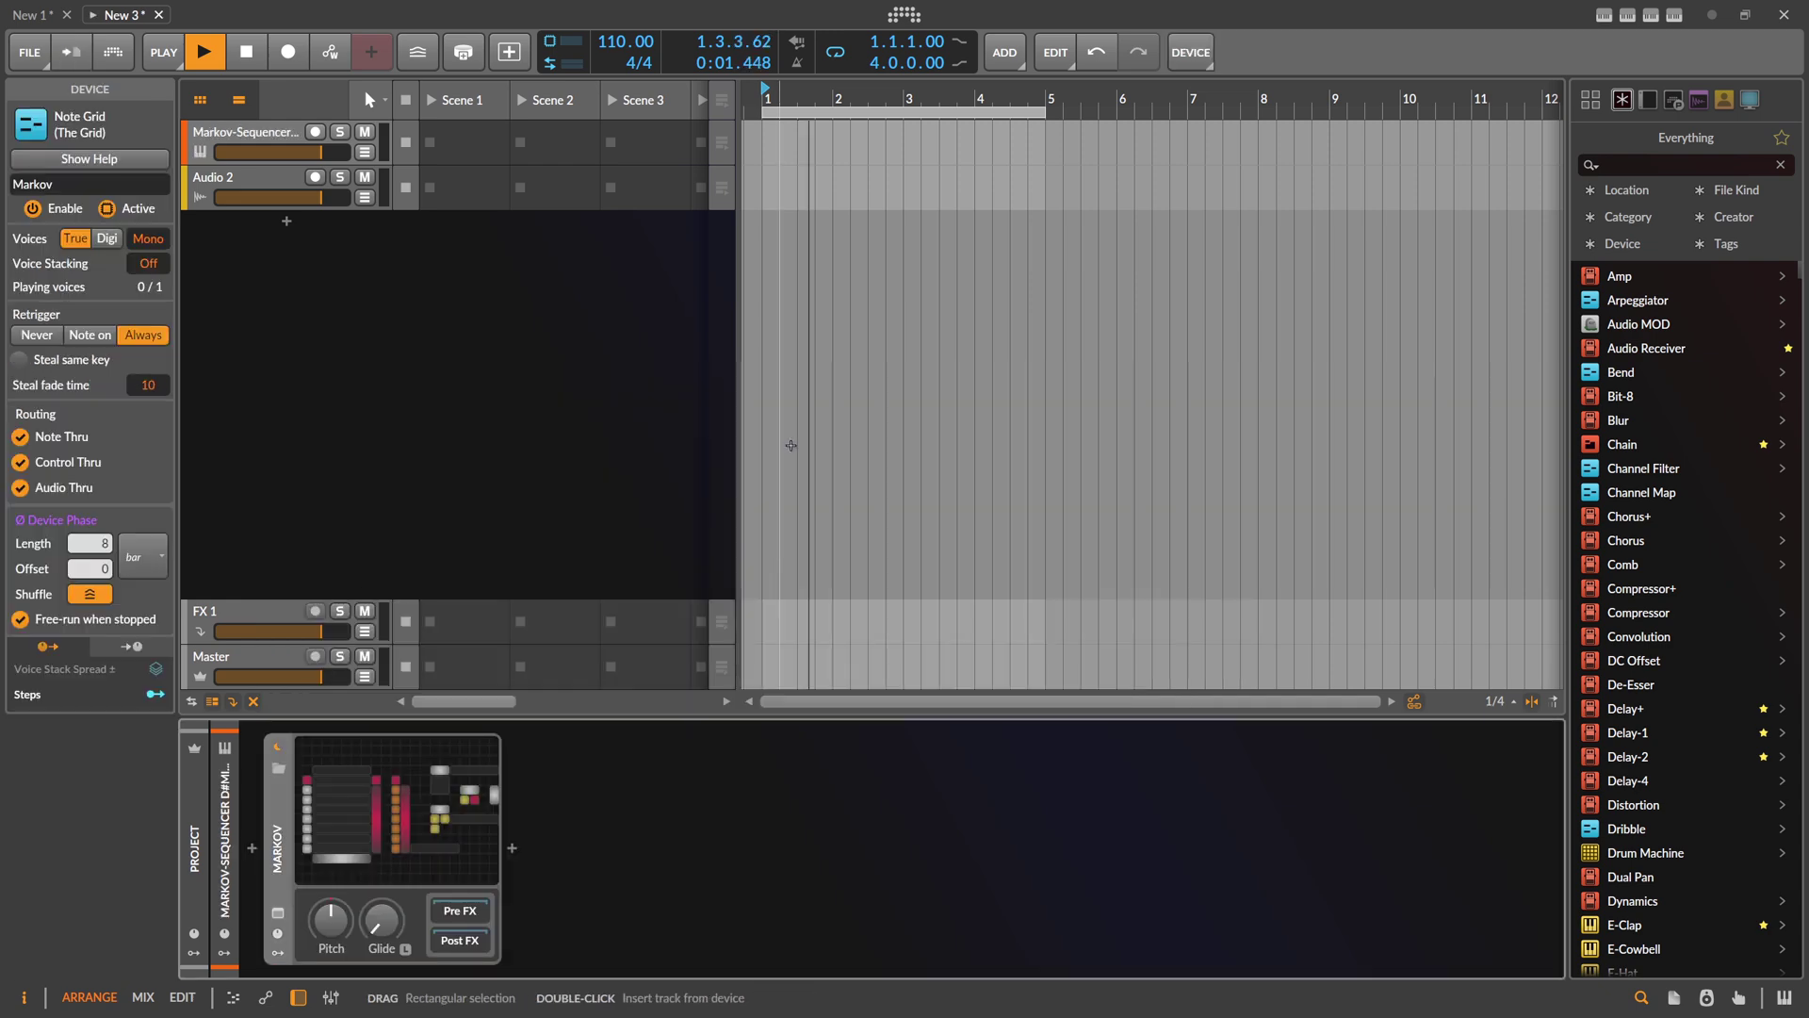
click(415, 803)
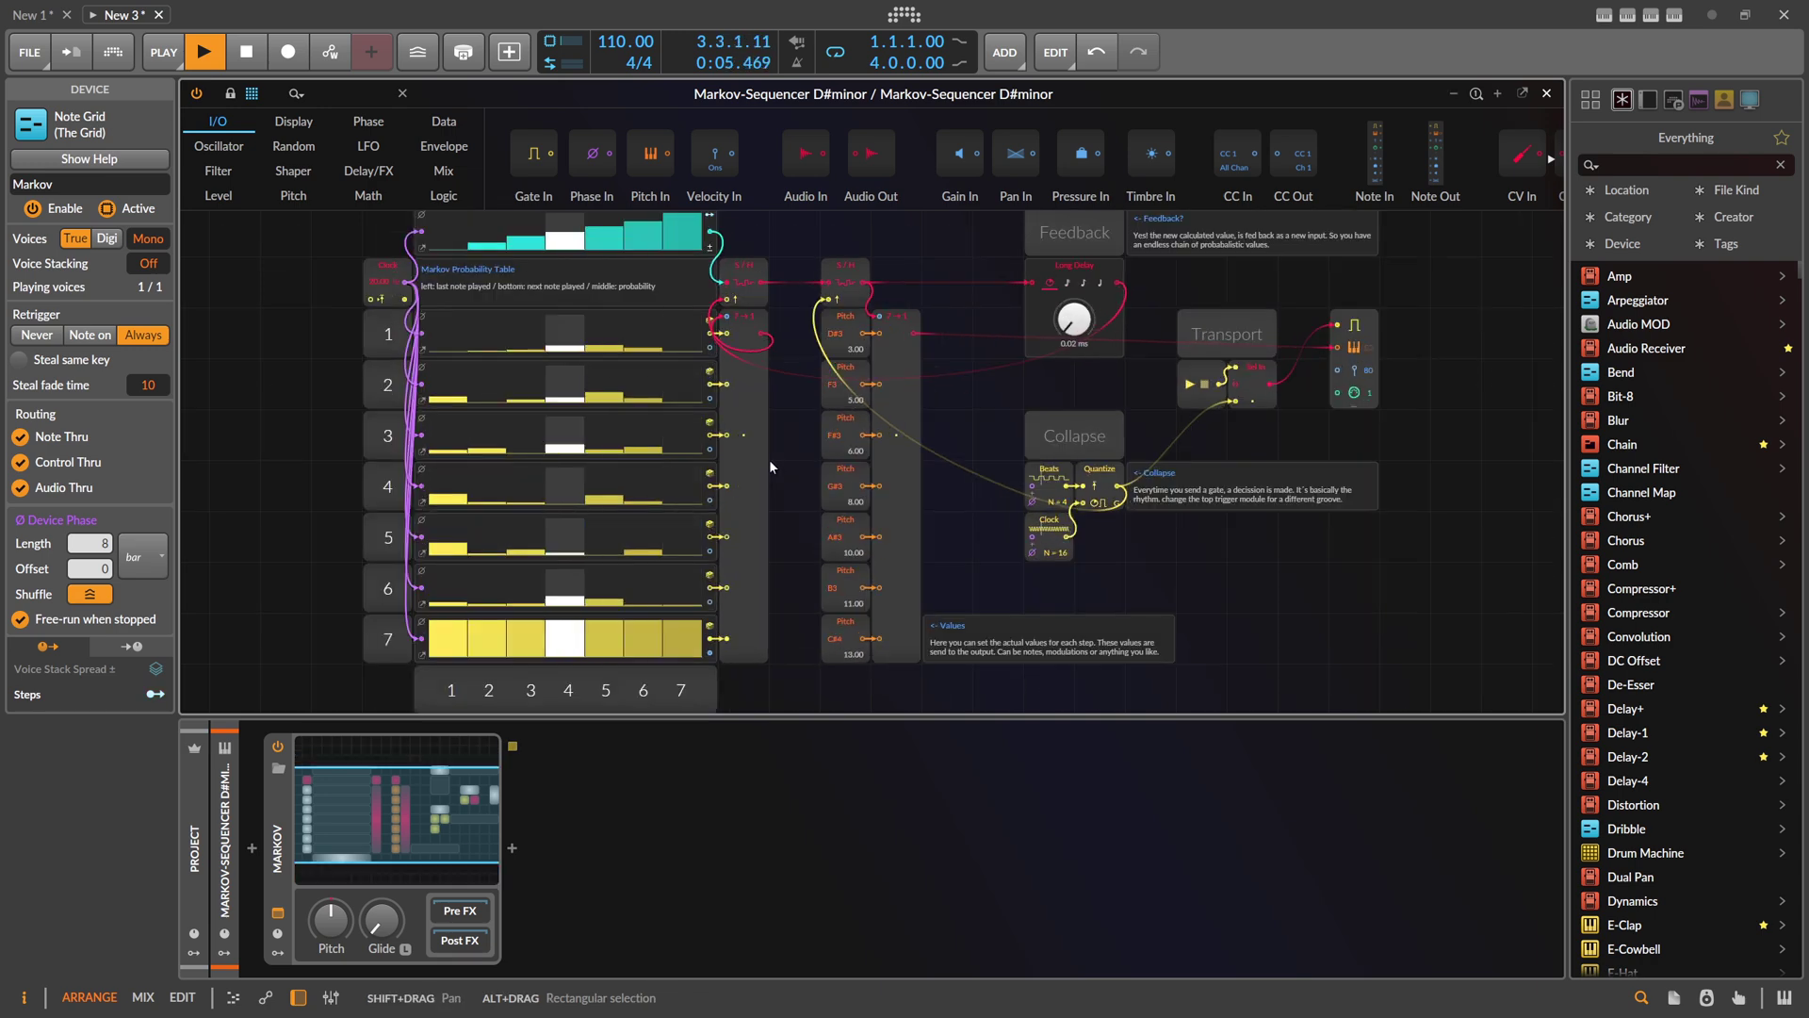
scroll(801, 664, up, 2)
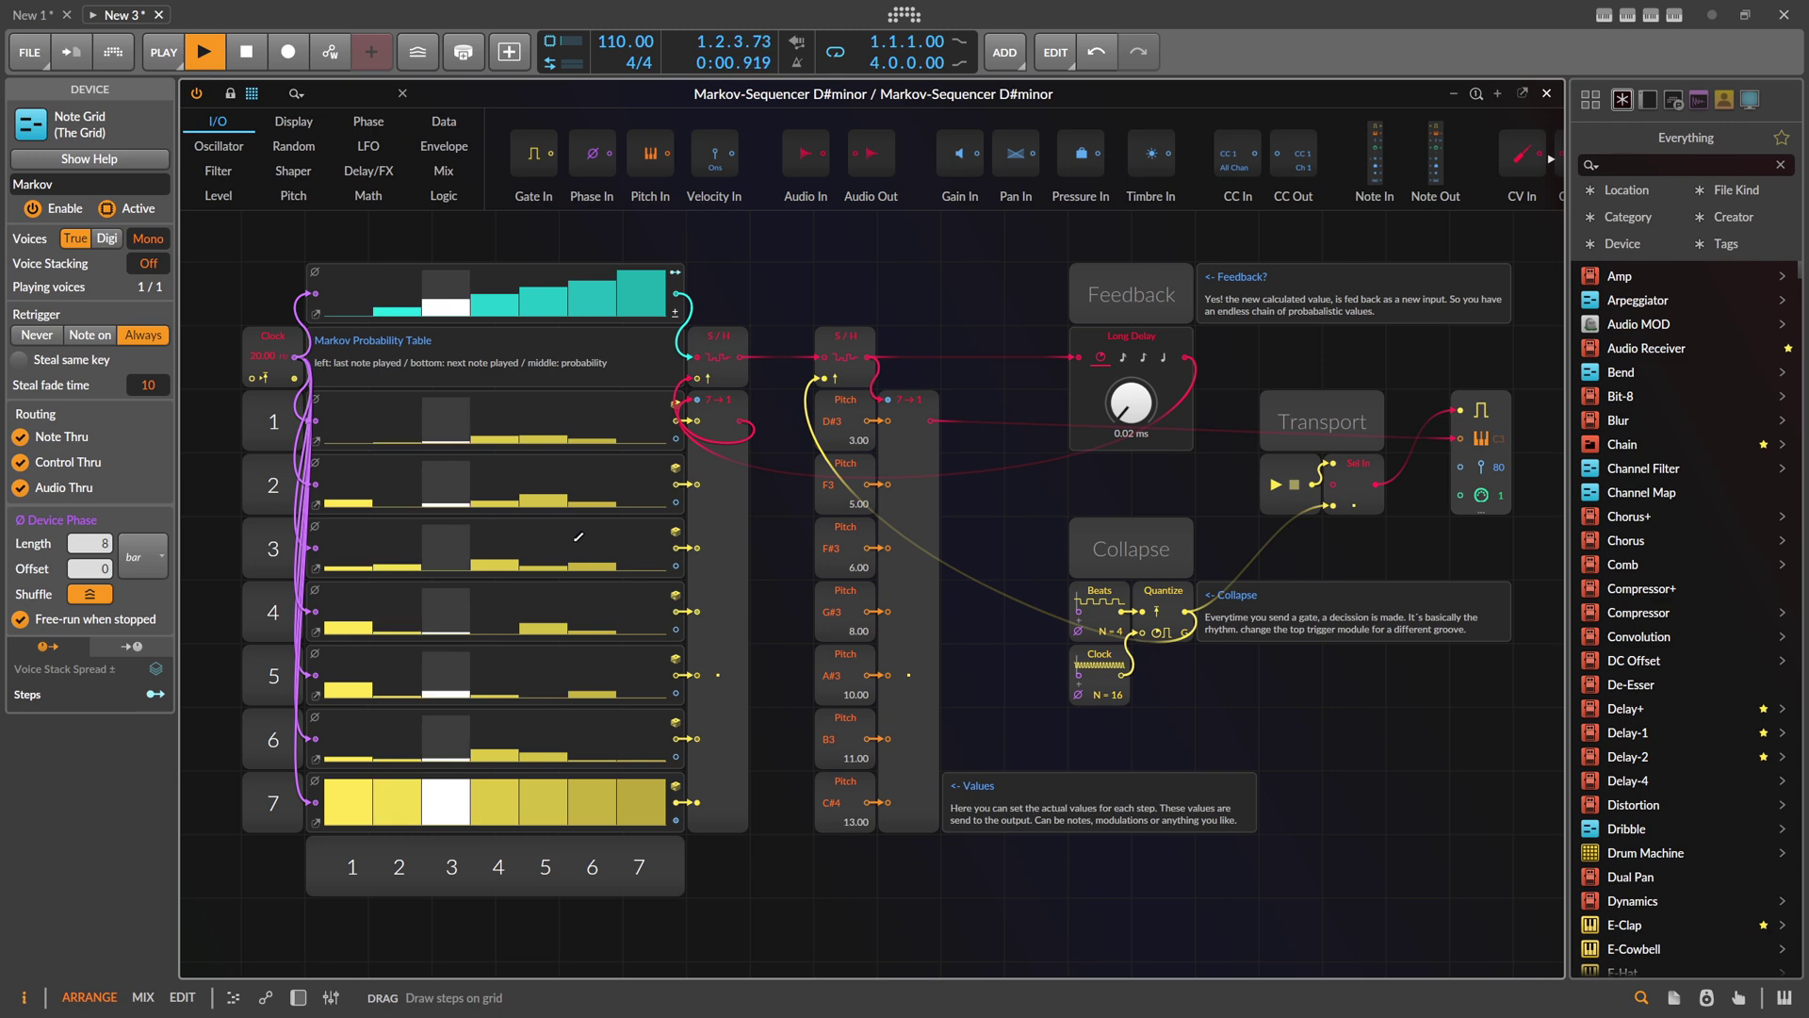
Step: Switch to the Hooktheory chord trends page, extend the Am to G progression with C, browse the matching songs, and return to Bitwig Studio
key(alt+Tab)
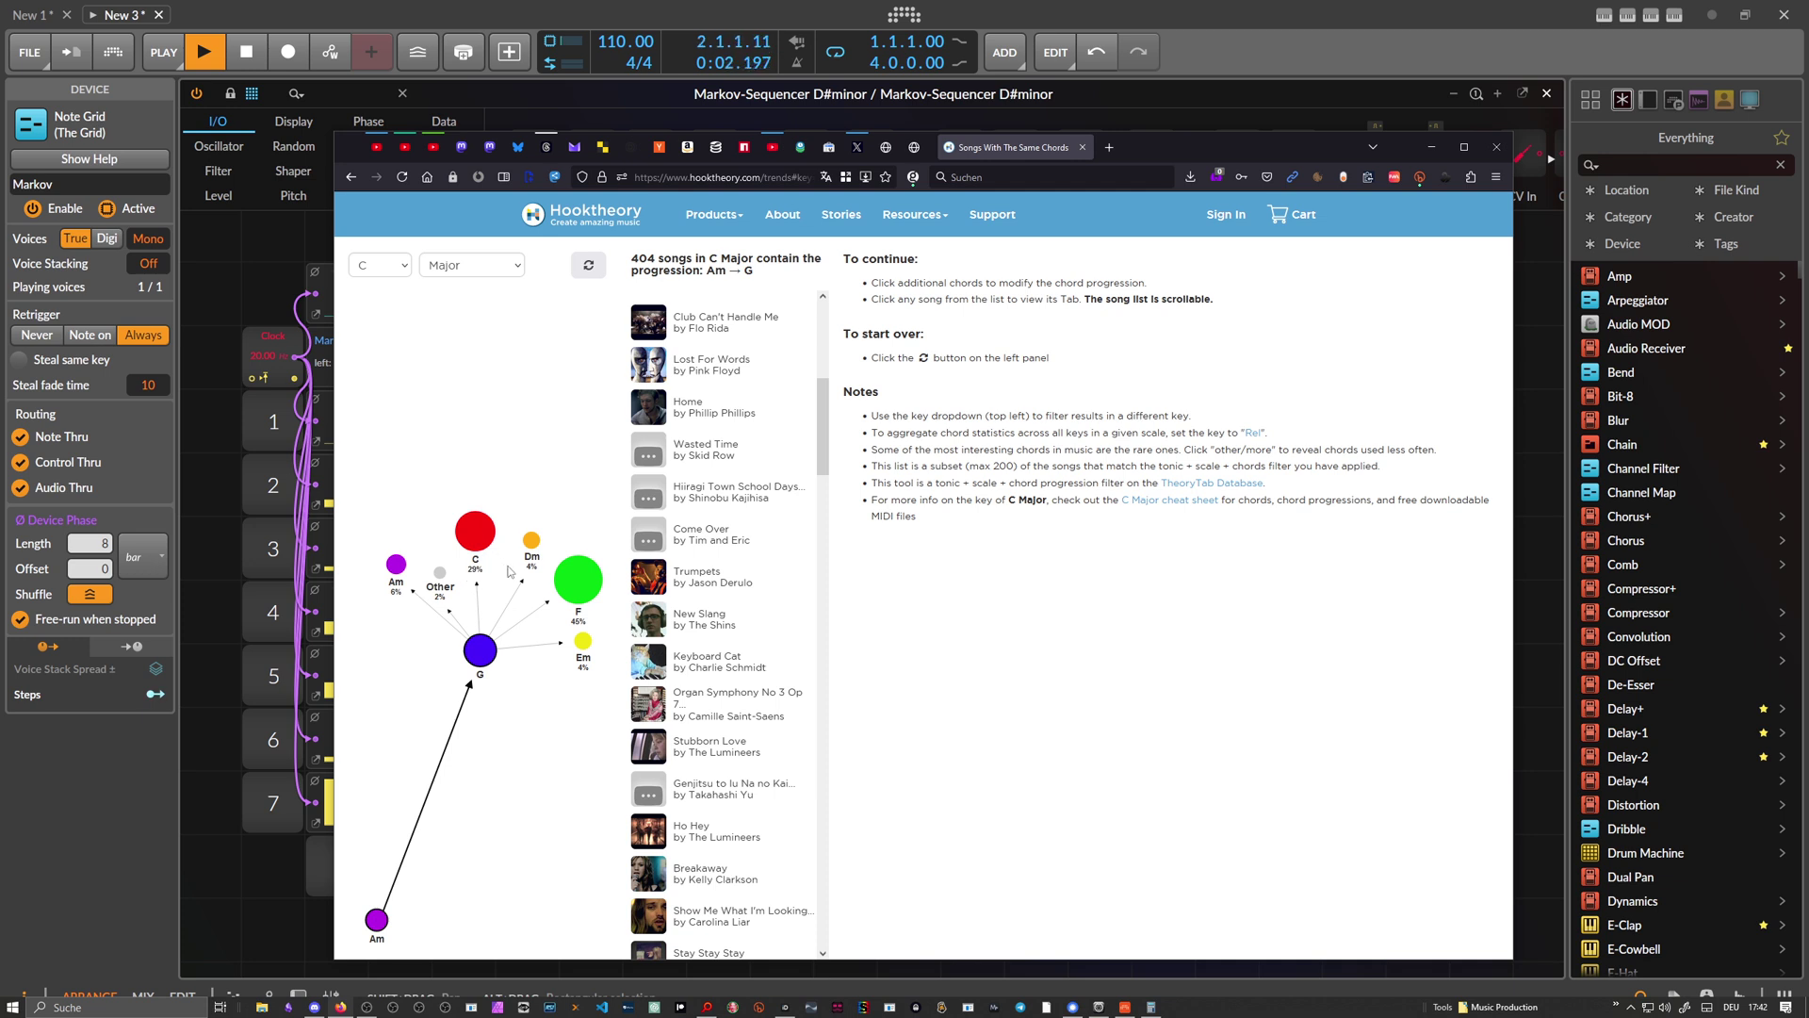
click(475, 535)
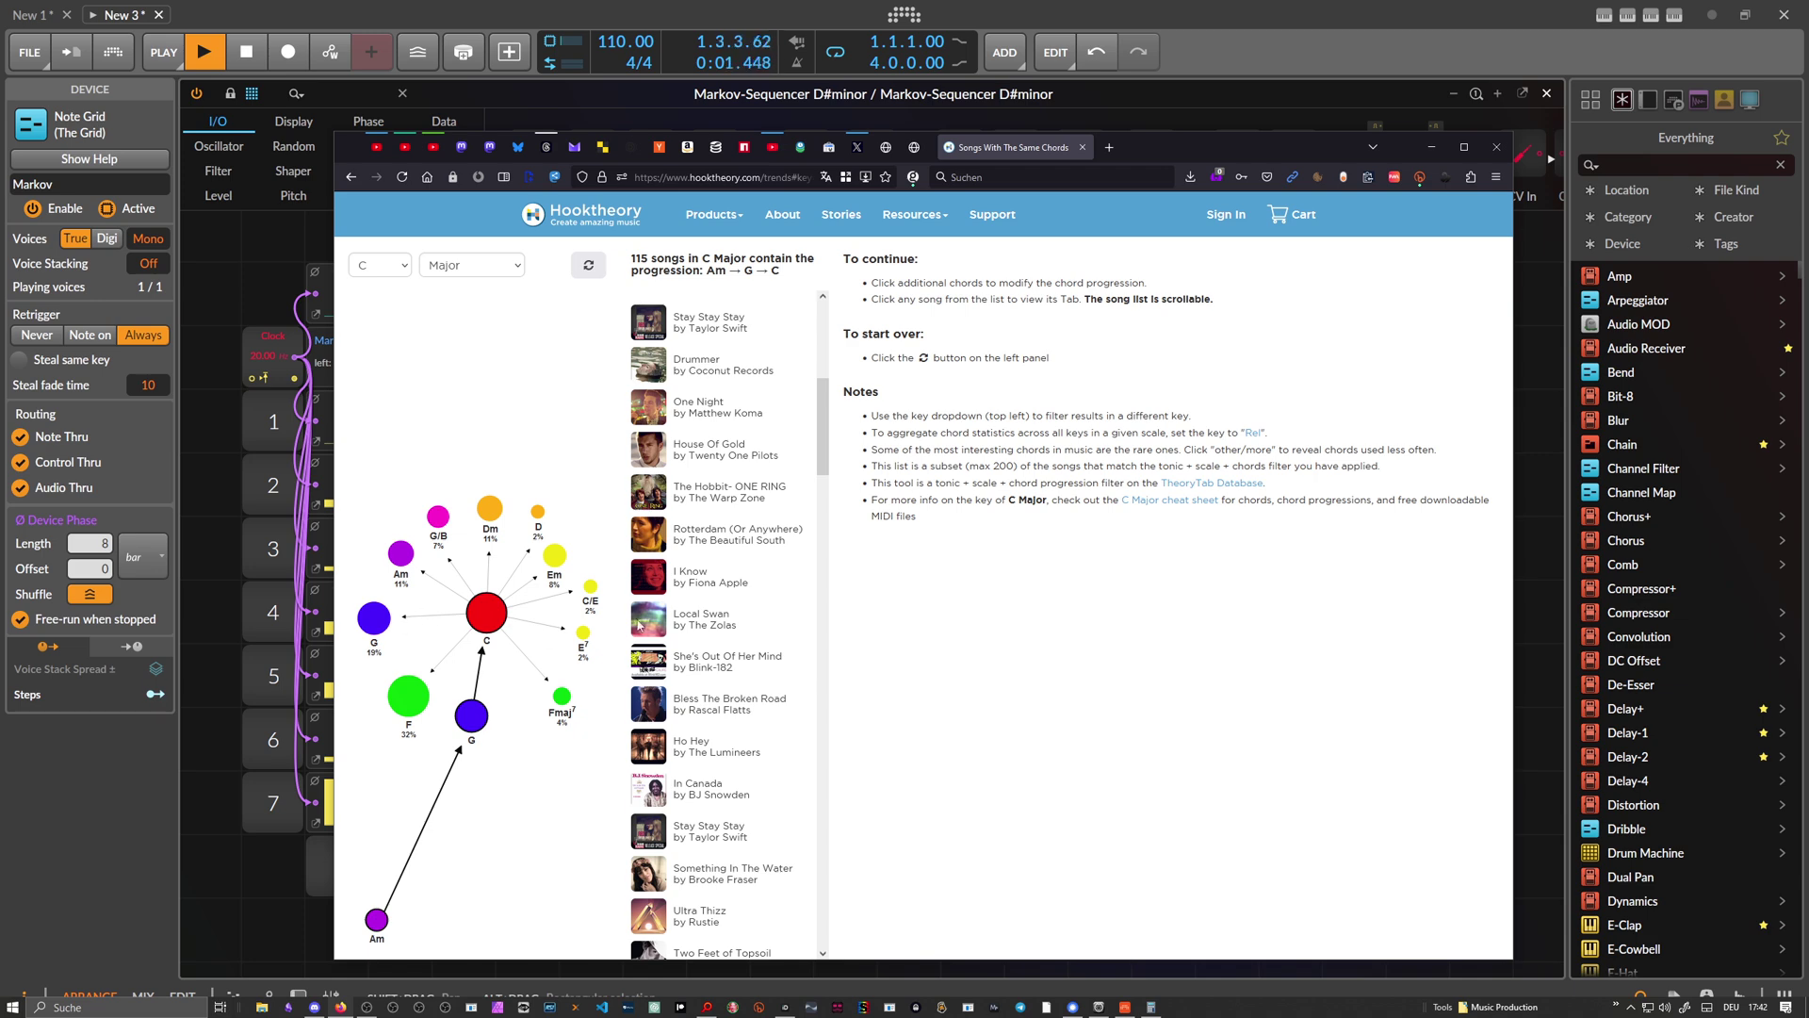
scroll(639, 625, down, 15)
scroll(719, 595, up, 10)
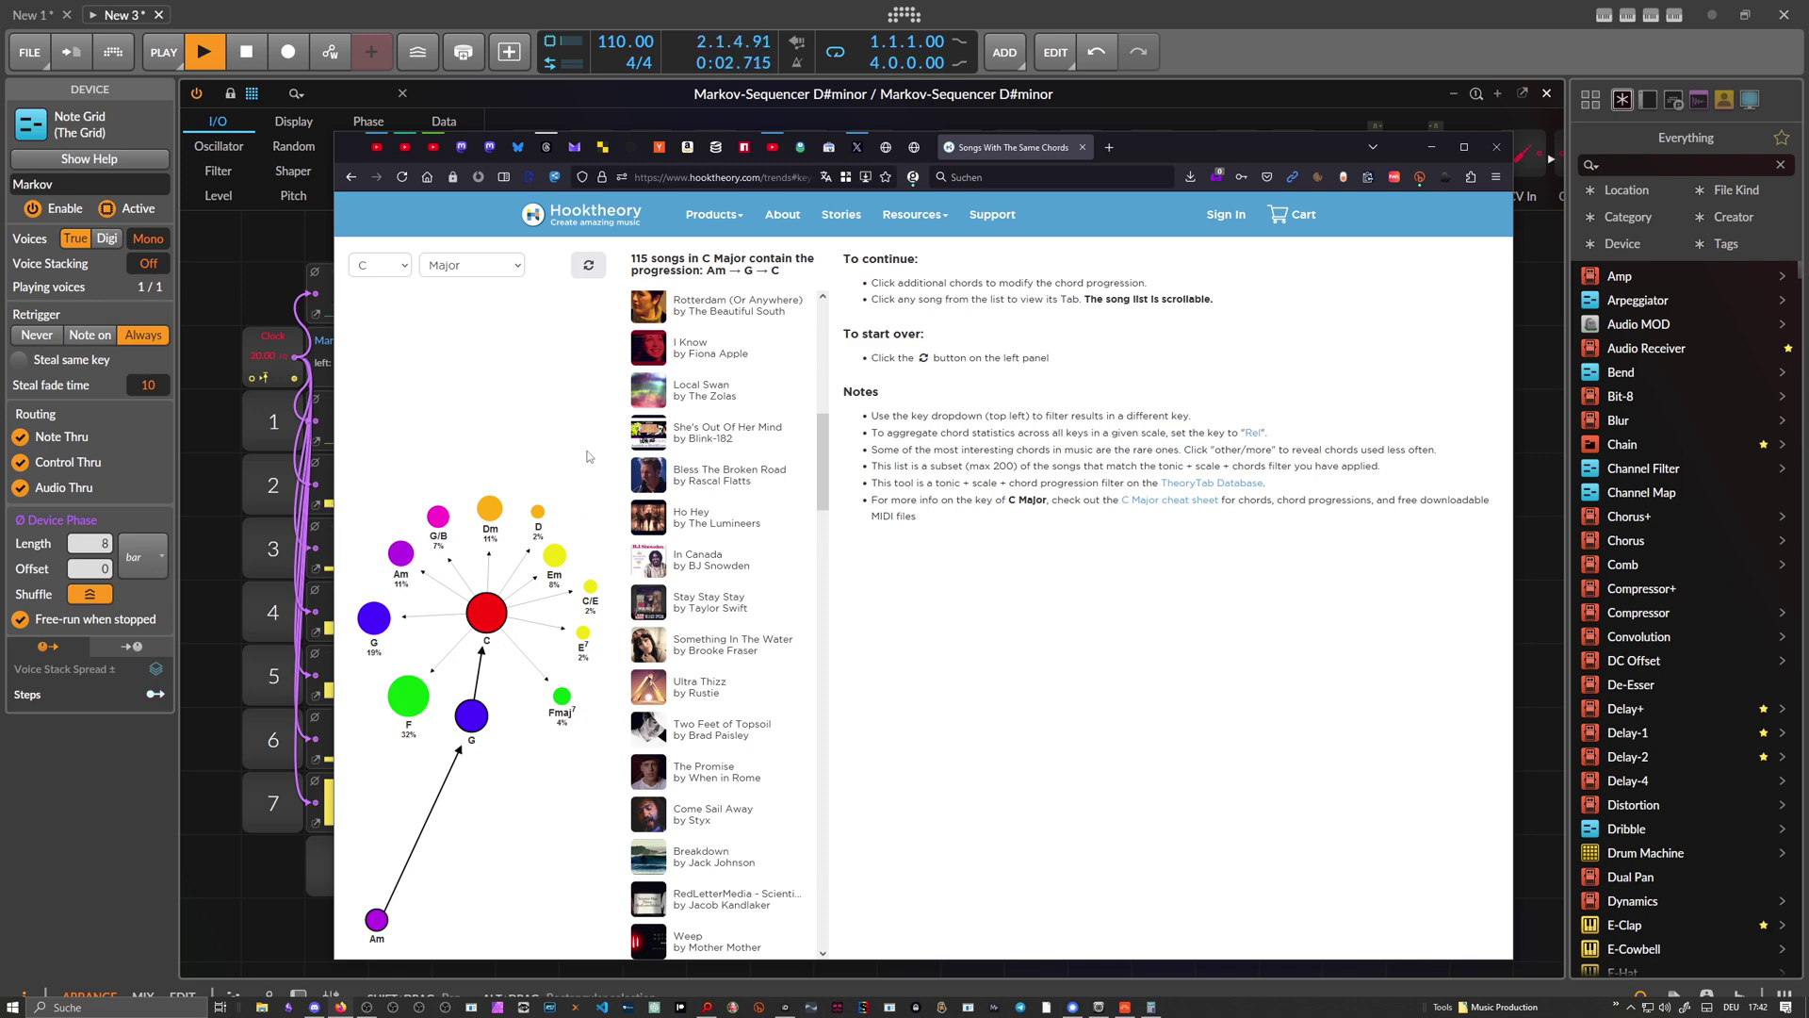
click(460, 22)
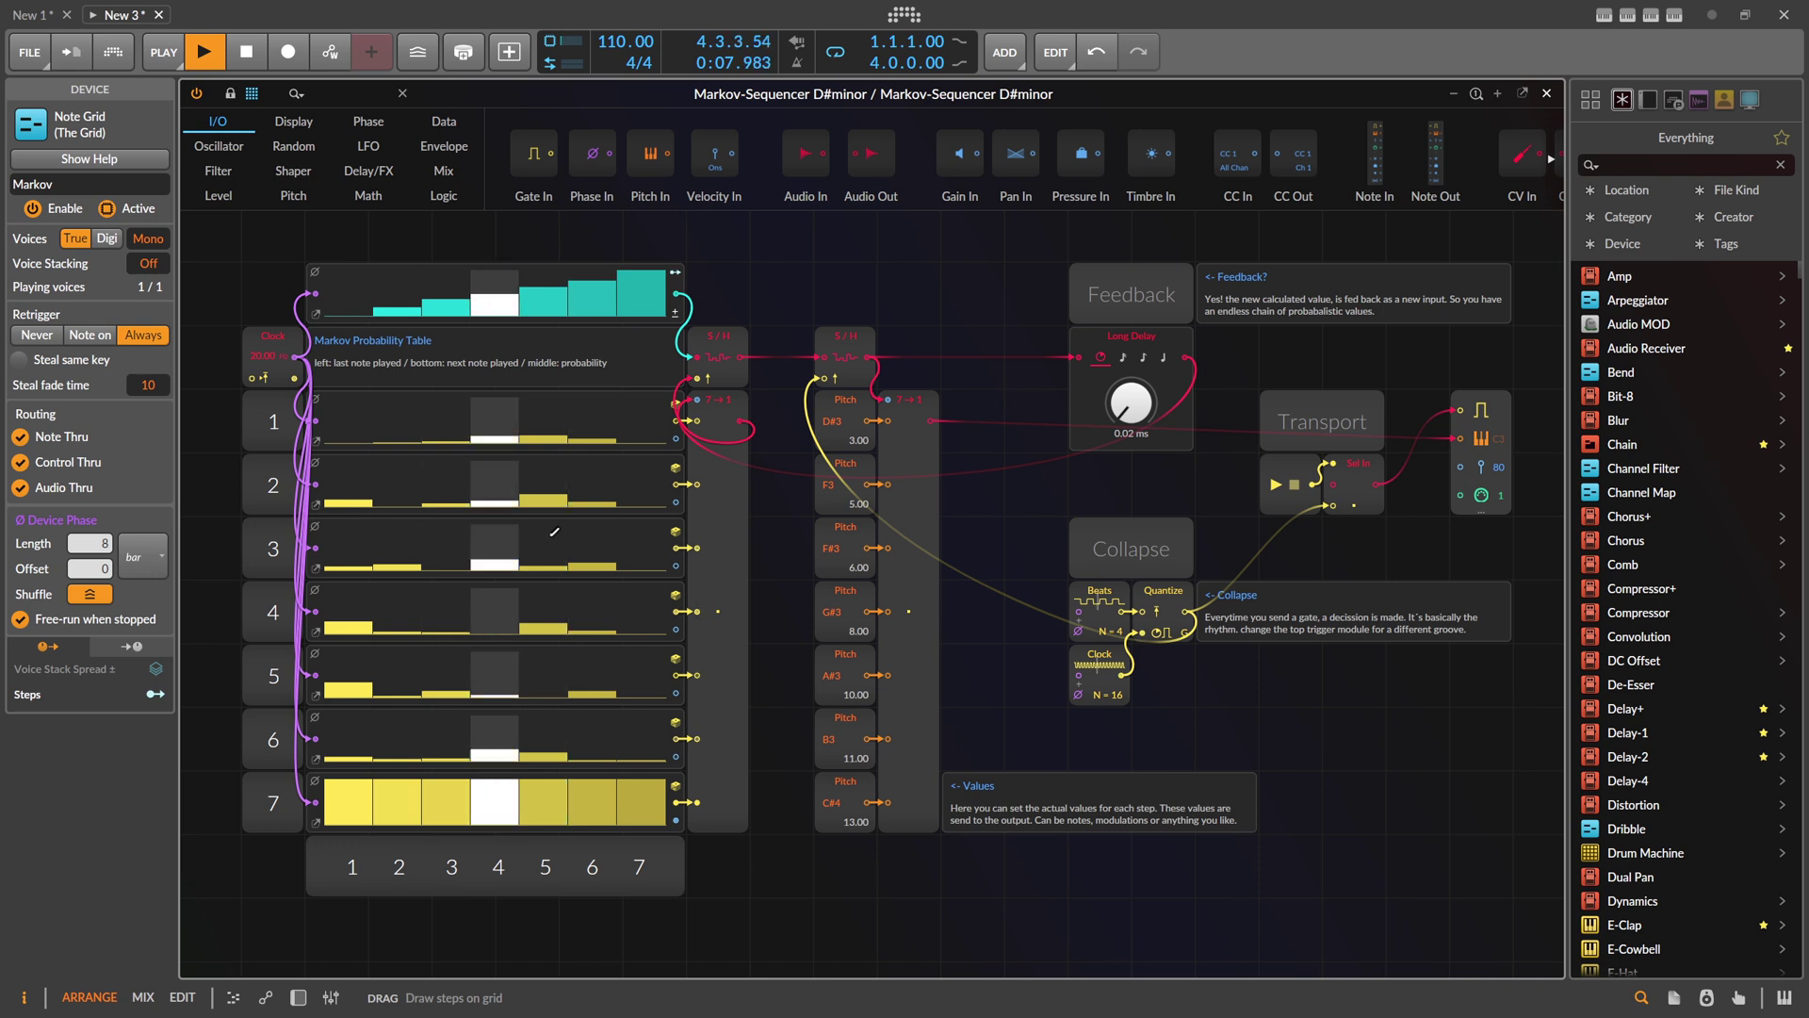
Step: Add an Oscilloscope near the Collapse section, feed it from Quantize's output, set it to Slow mode and widen it
drag(1371, 702, 1327, 713)
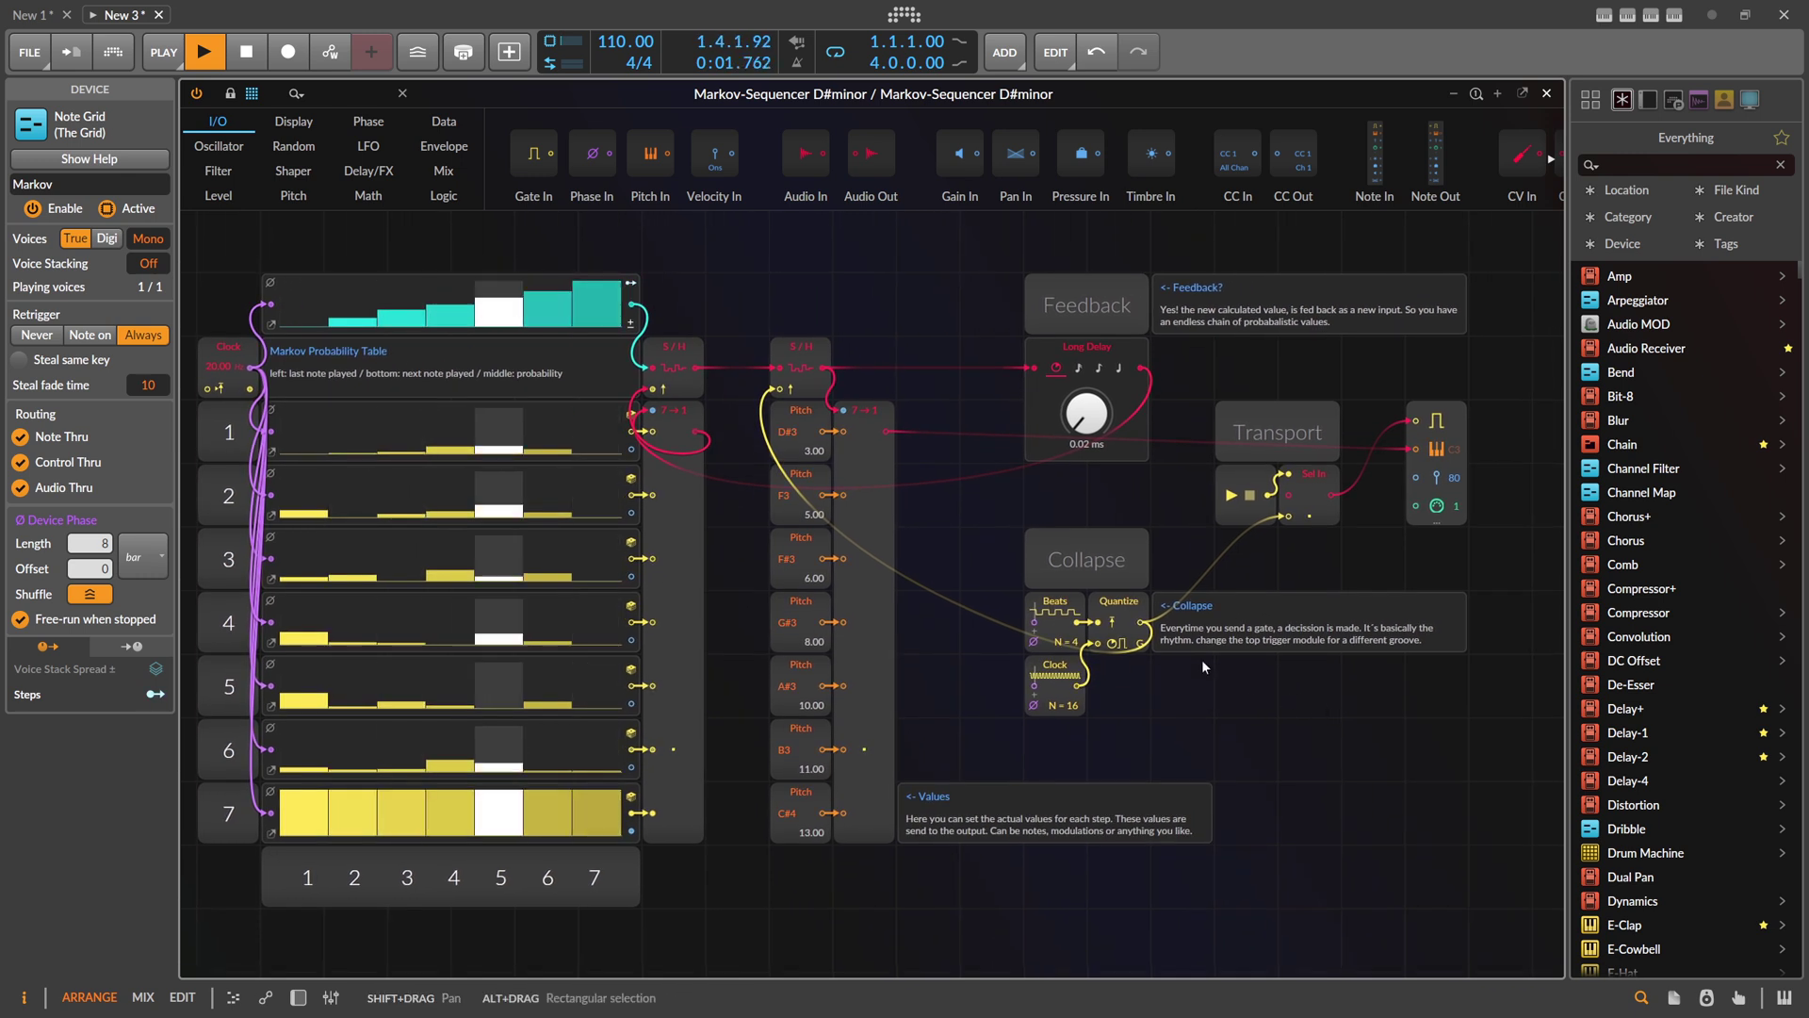
click(328, 95)
text(ou)
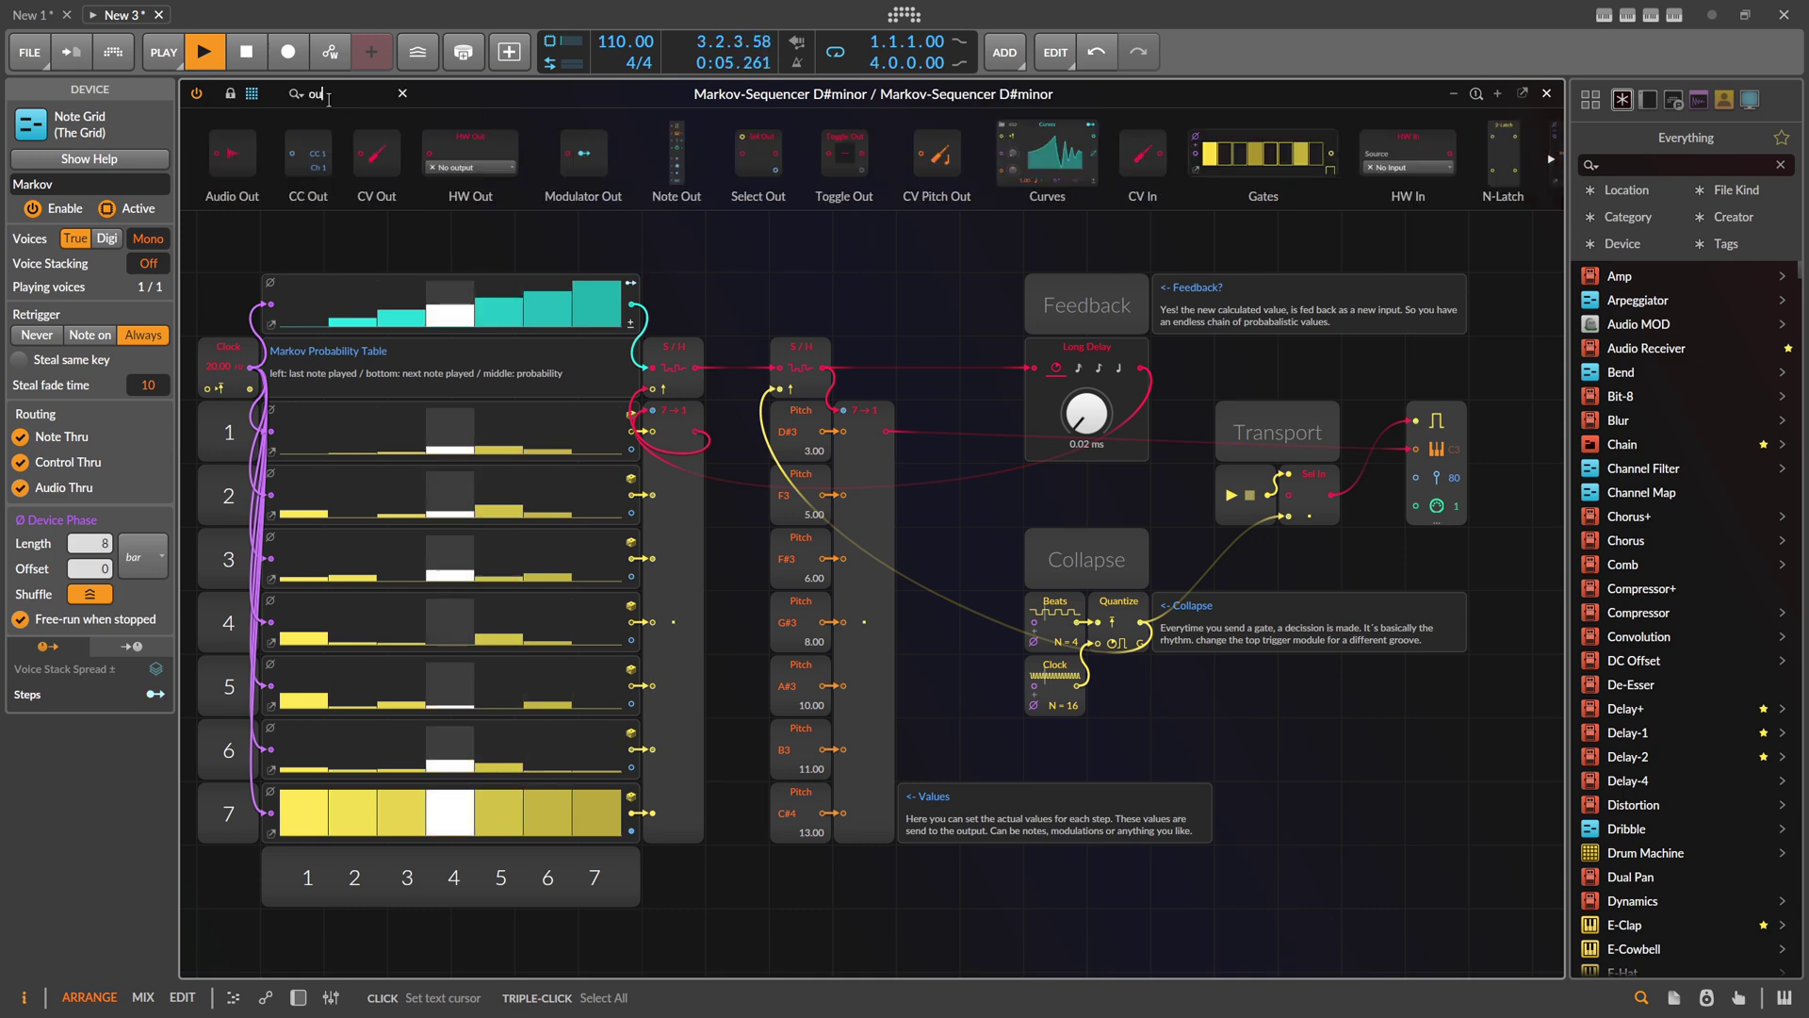
key(BackSpace)
text(sc)
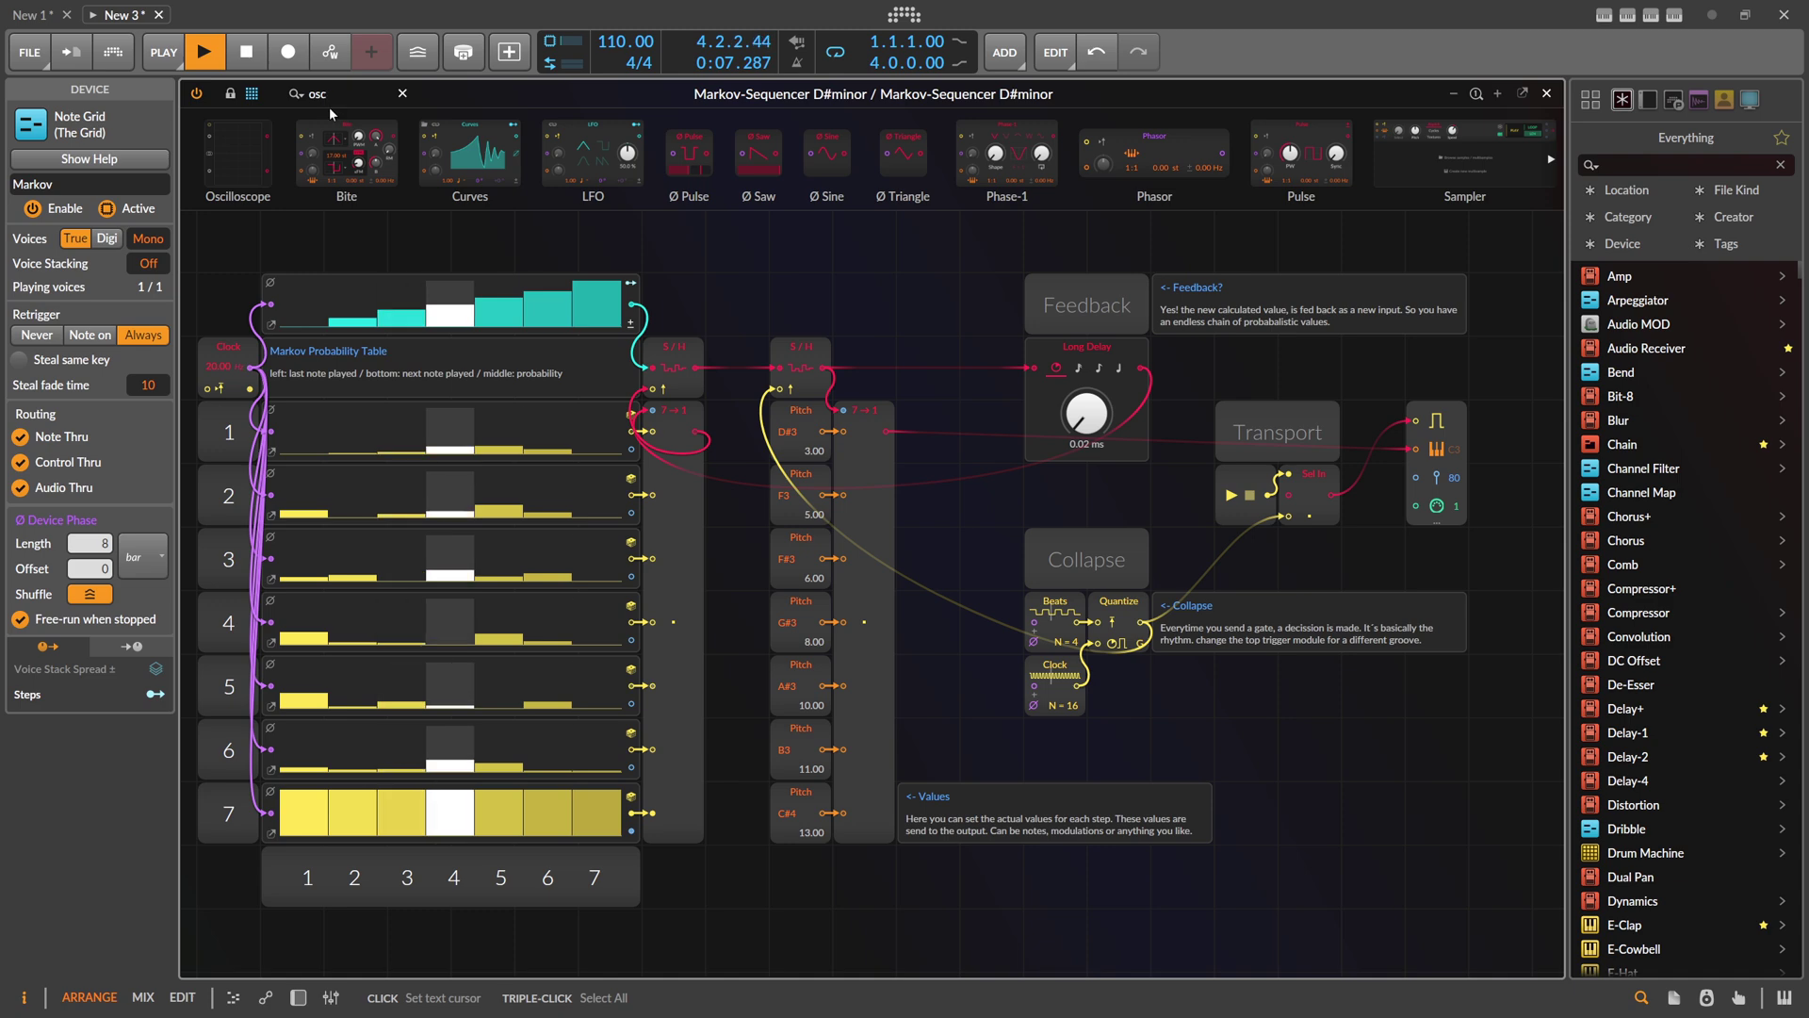
drag(1153, 616, 1338, 726)
drag(1141, 622, 1353, 750)
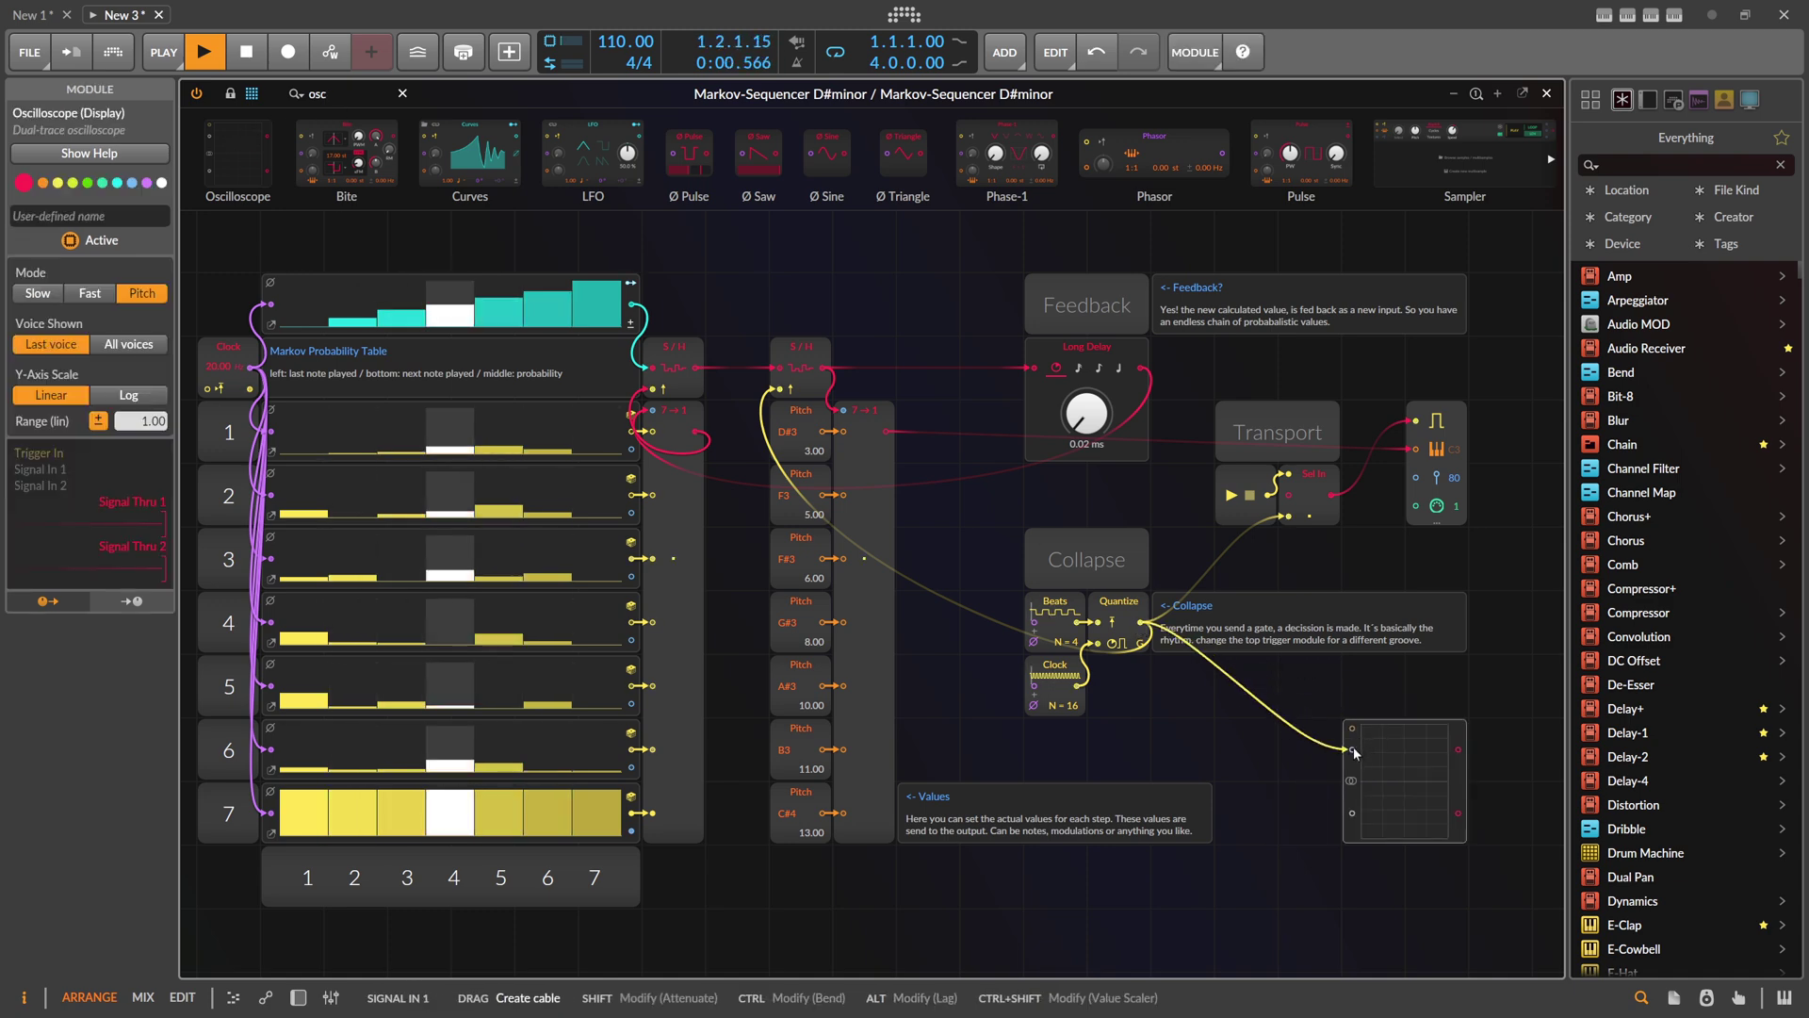
click(37, 293)
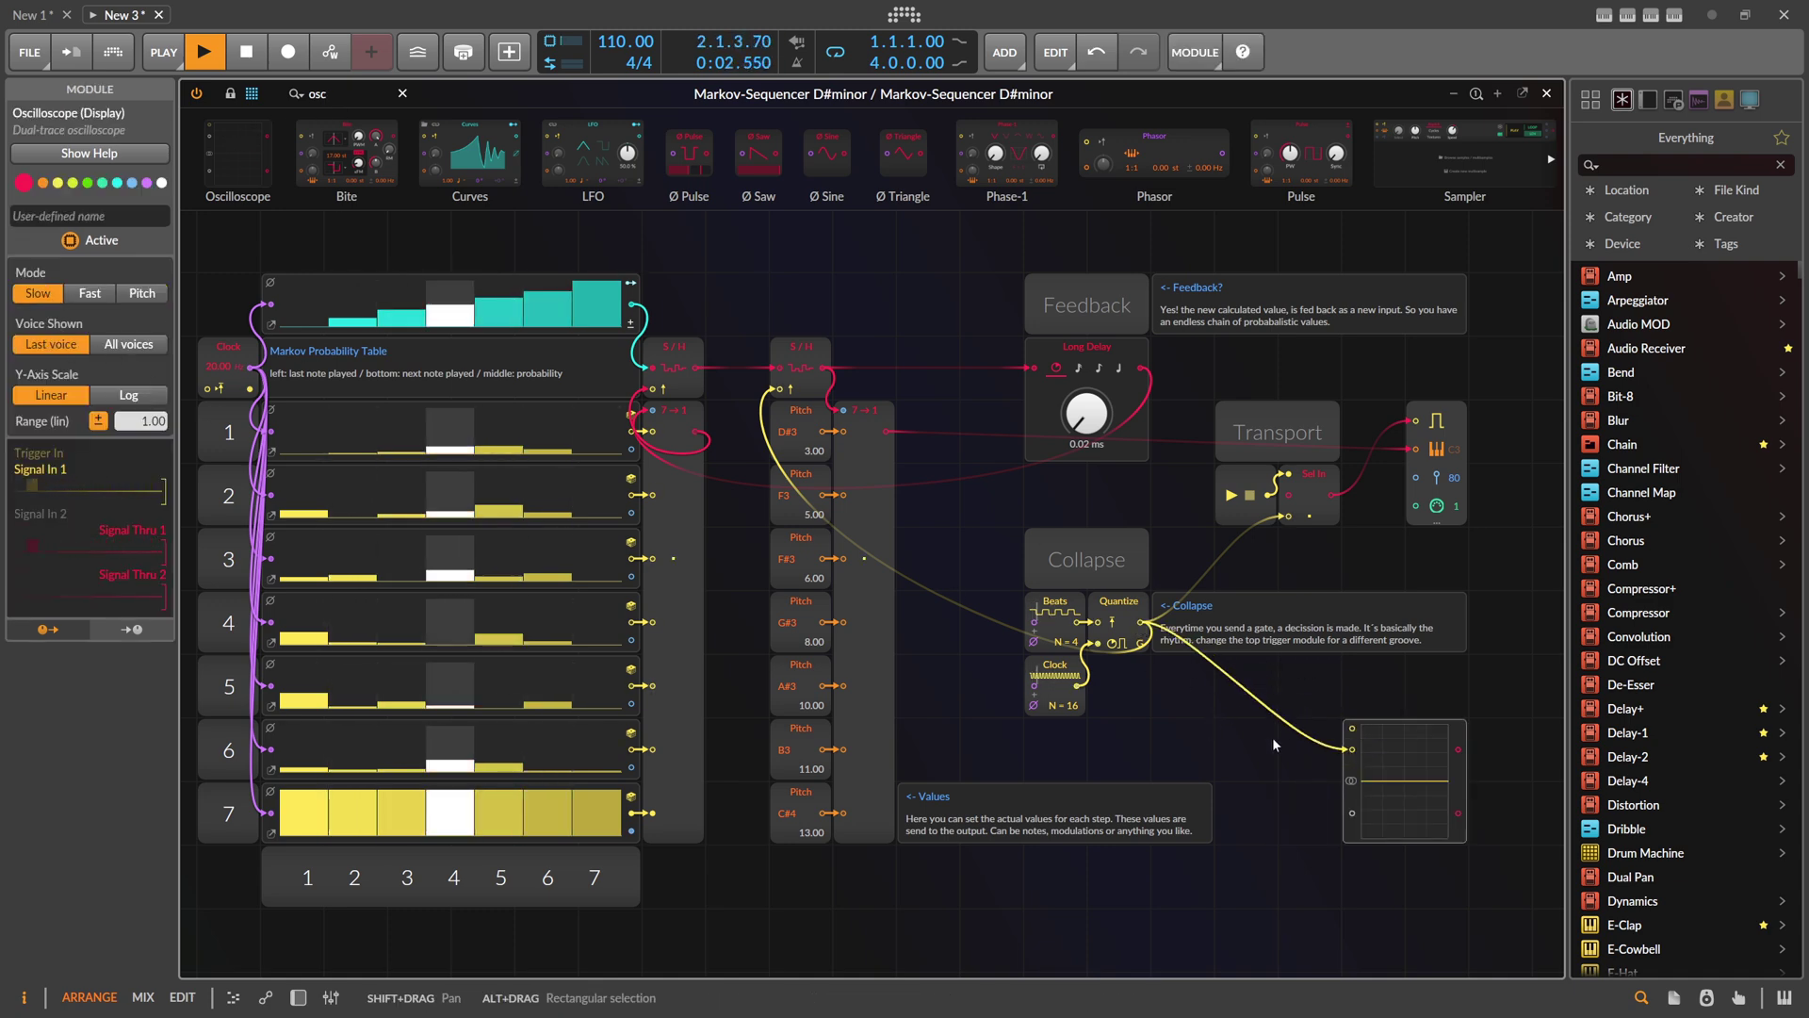
mouse_move(1465, 801)
mouse_down()
mouse_move(1346, 714)
mouse_move(1465, 713)
mouse_up()
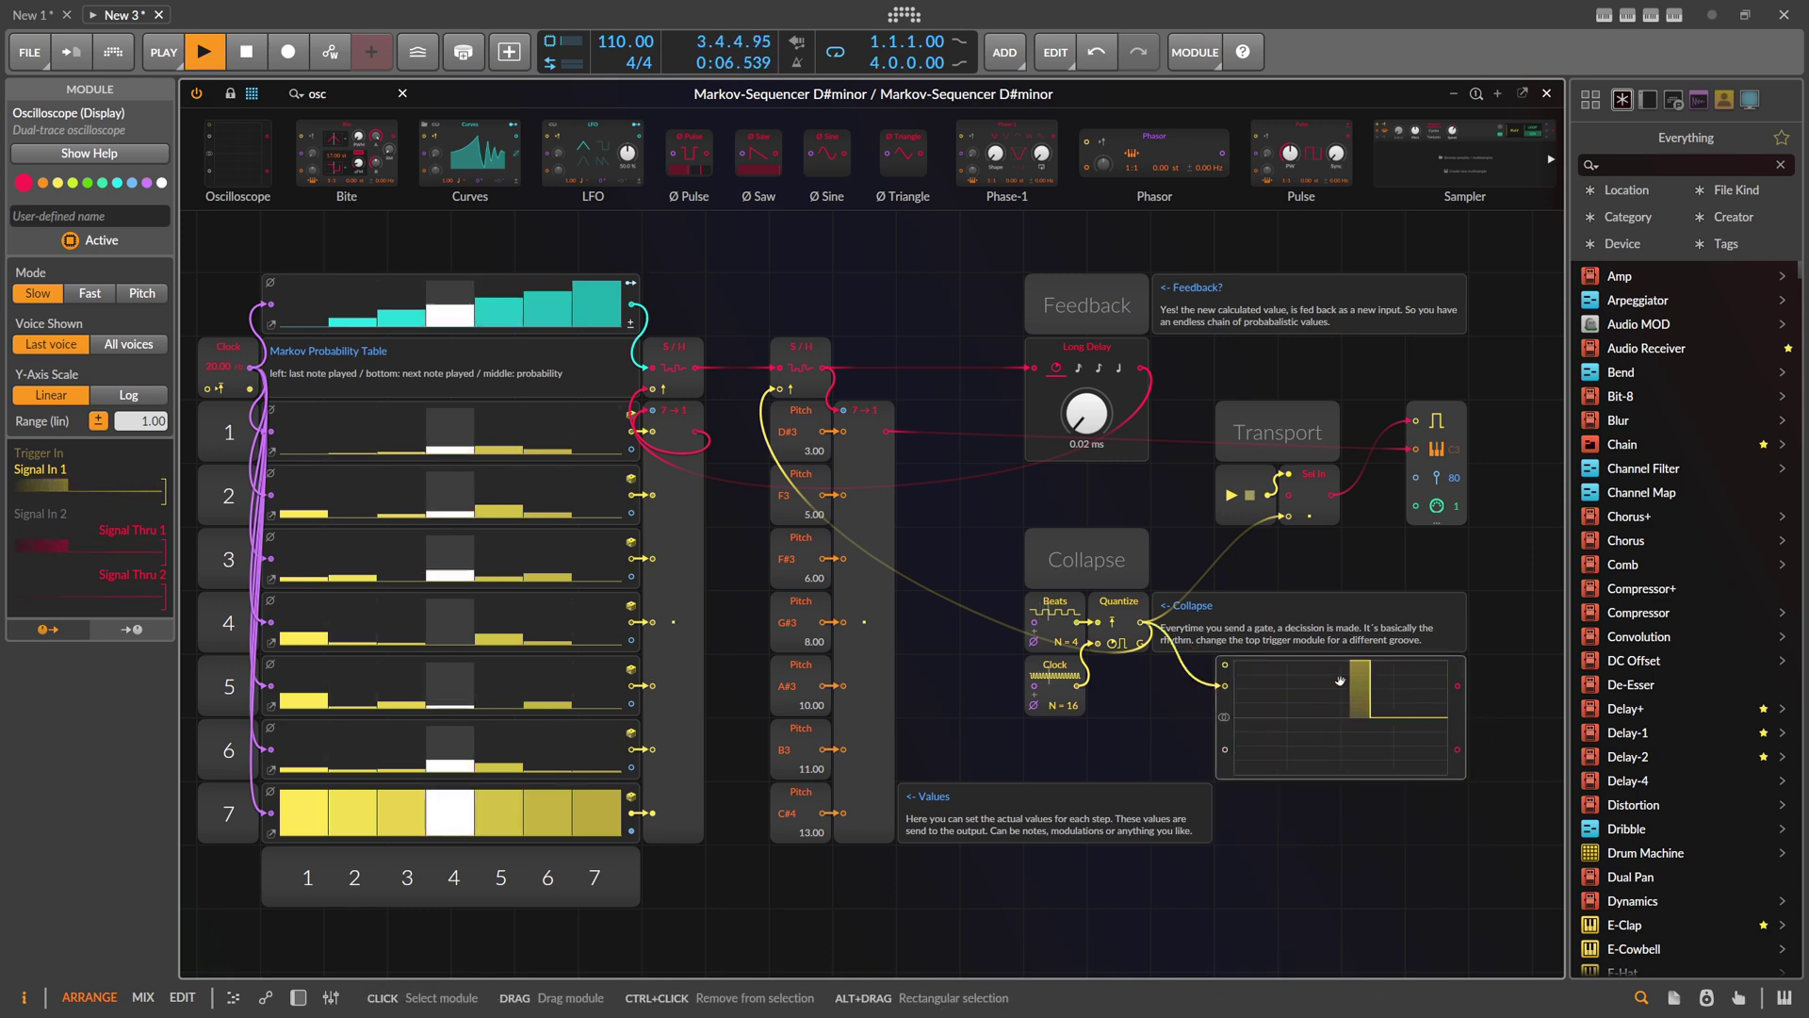
Step: Insert a Gate Length module between Quantize and the Oscilloscope and set its length to 0.10 ms
click(1137, 649)
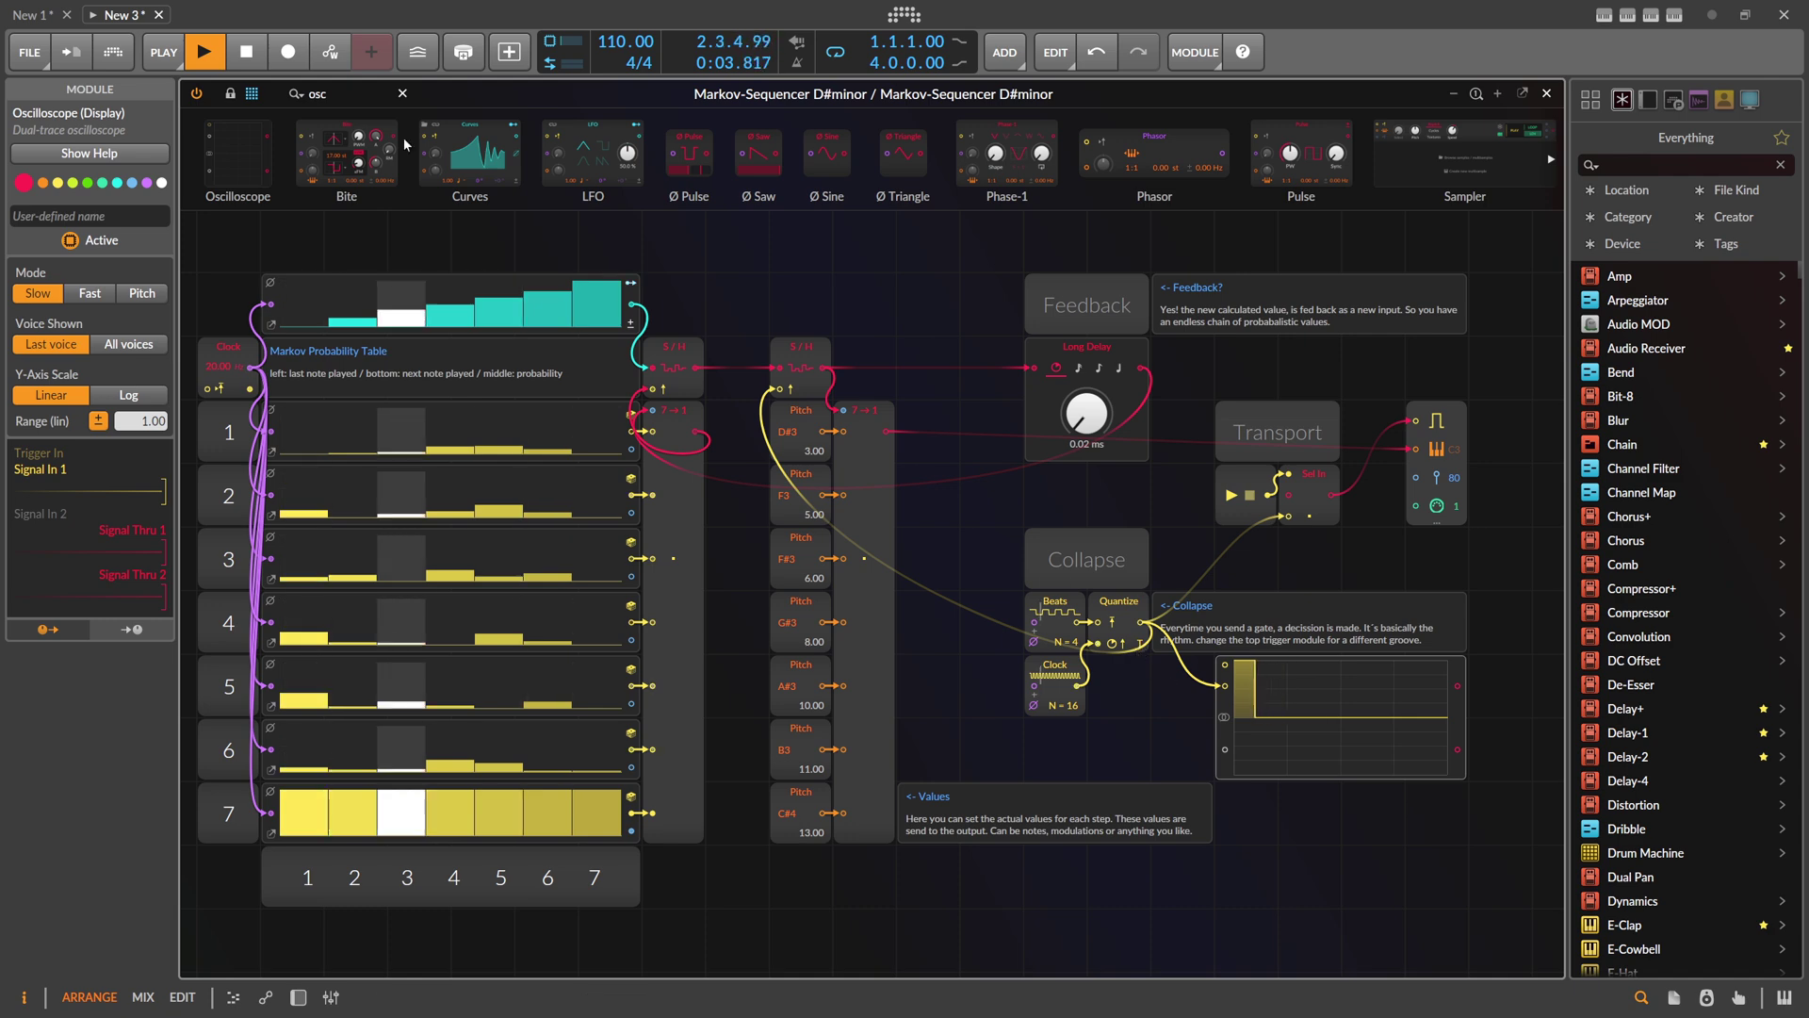
text(len)
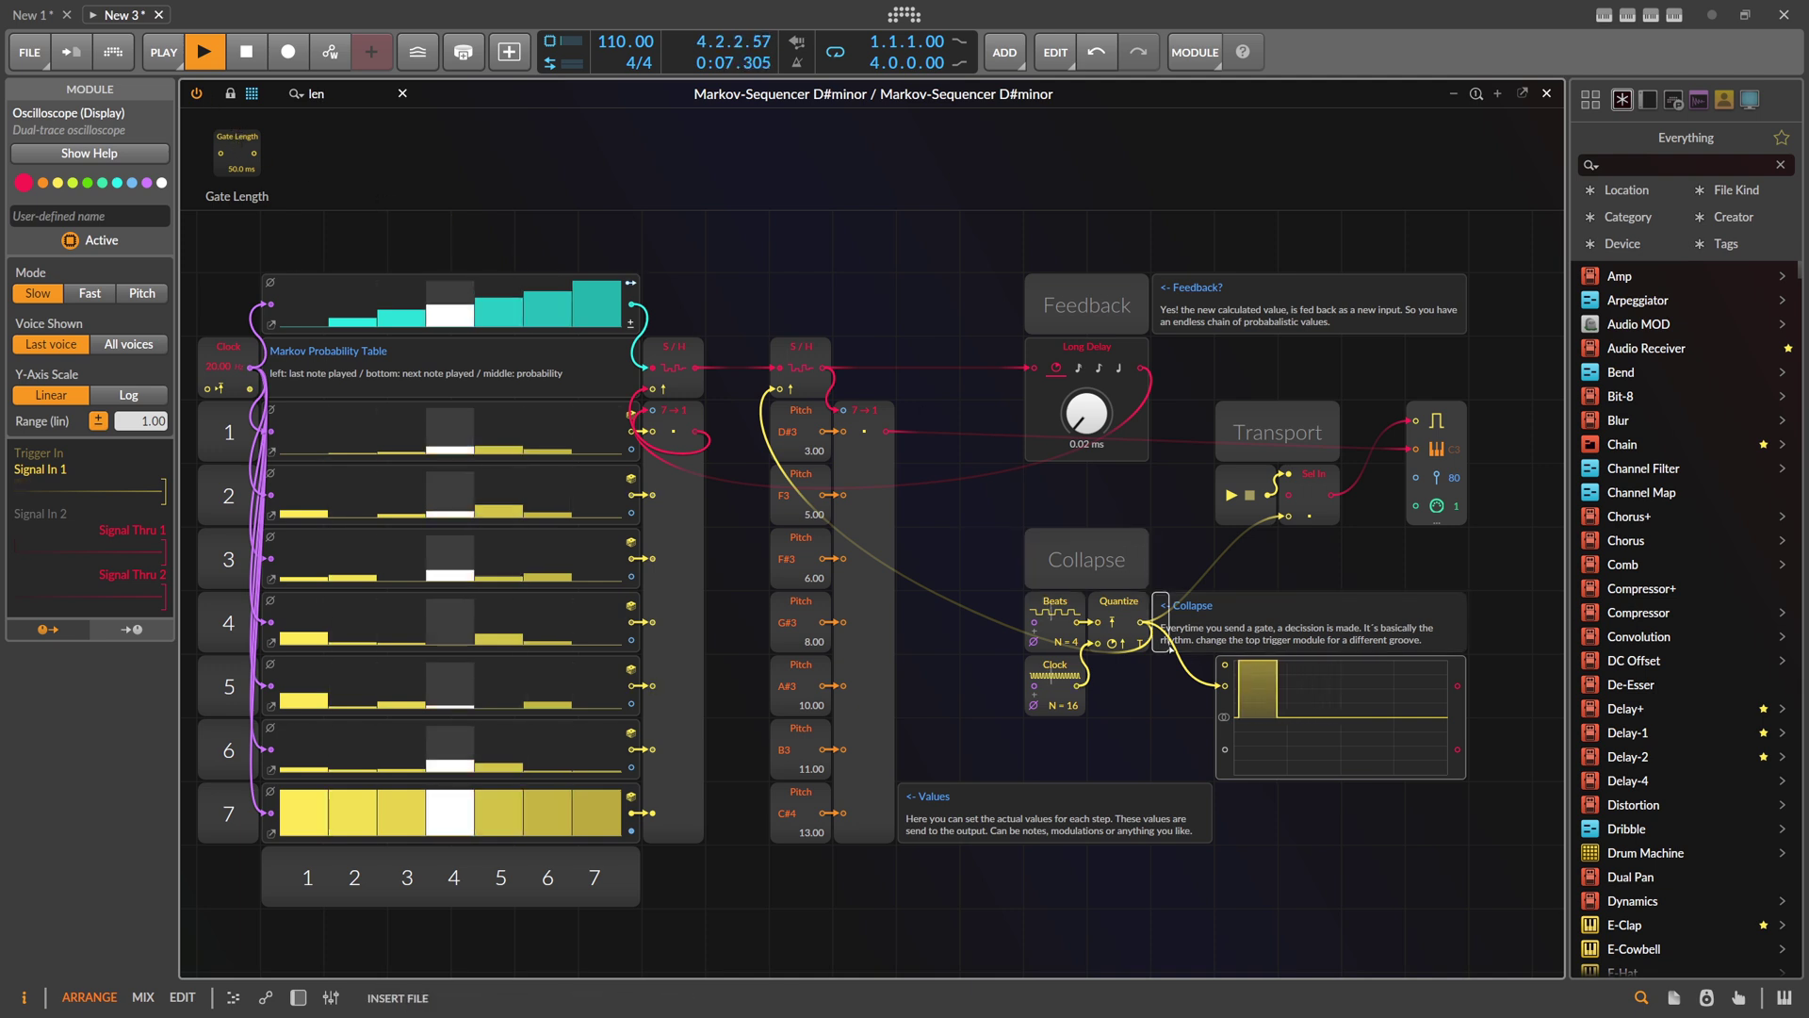
drag(1167, 648, 1186, 712)
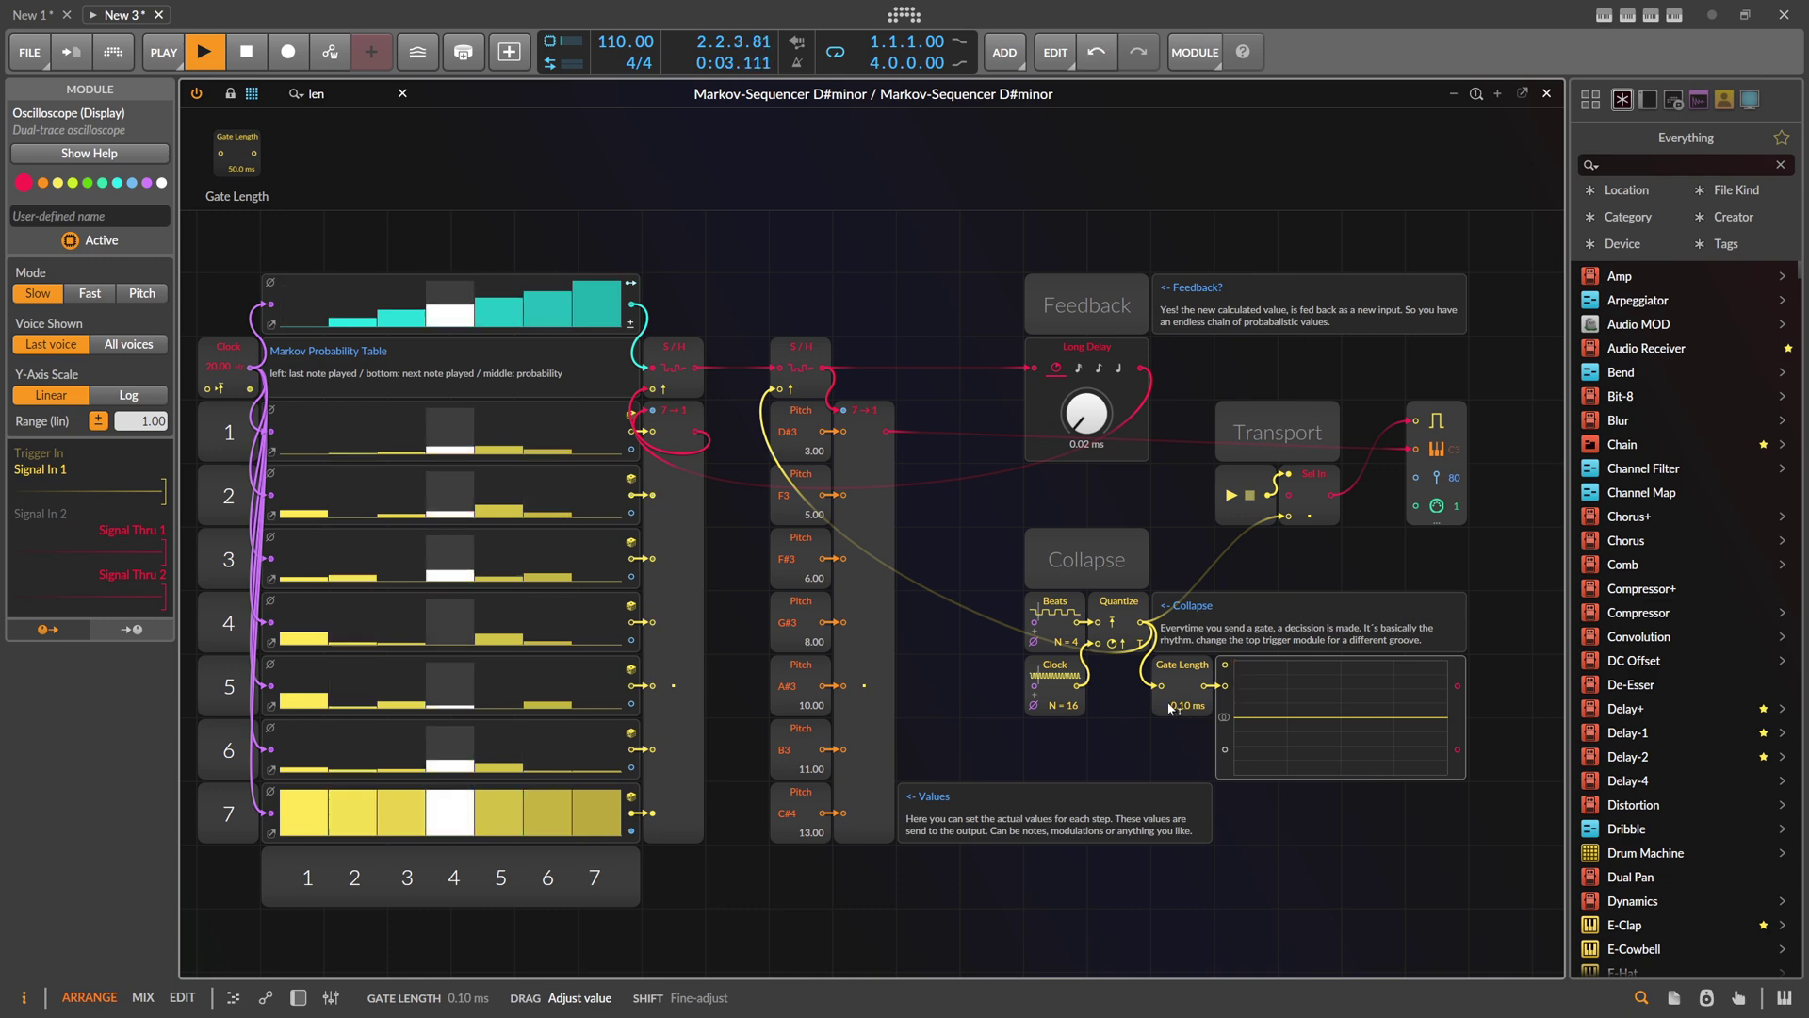
Step: Insert a NOT module after Gate Length and connect its output to the lower input of the Transport section's selector
drag(336, 93, 266, 92)
text(not)
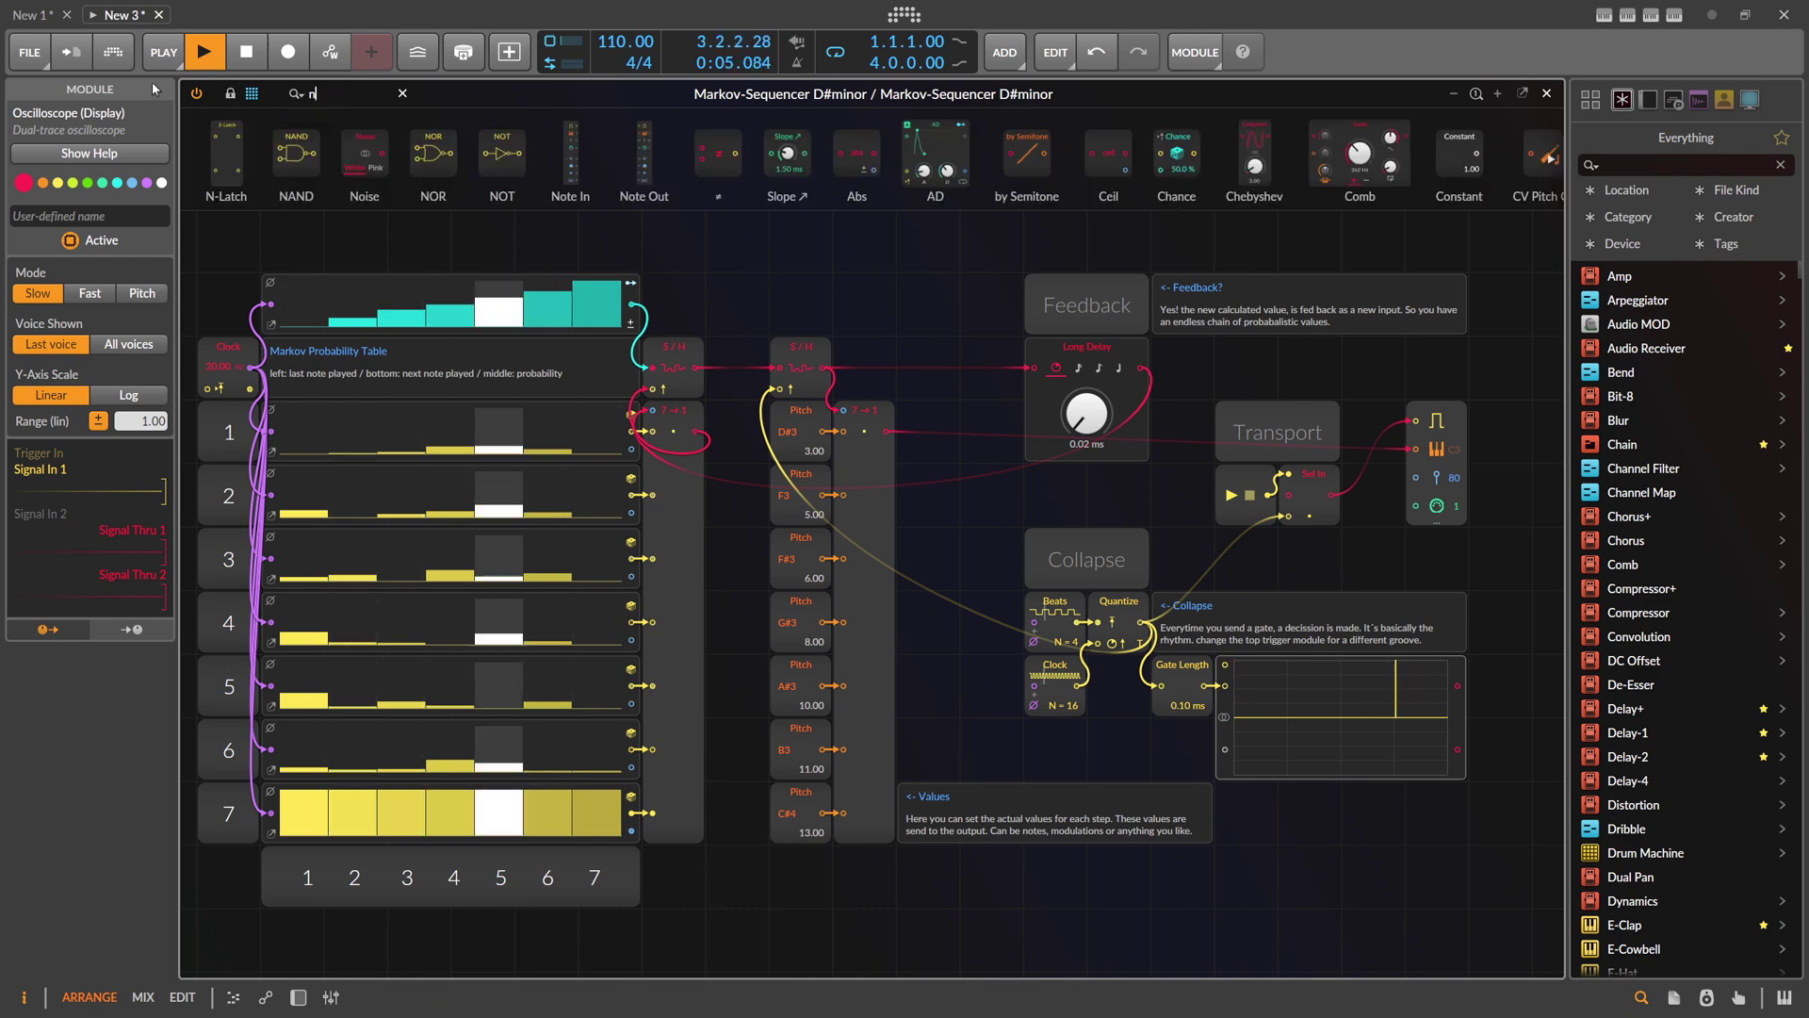
drag(226, 155, 1013, 710)
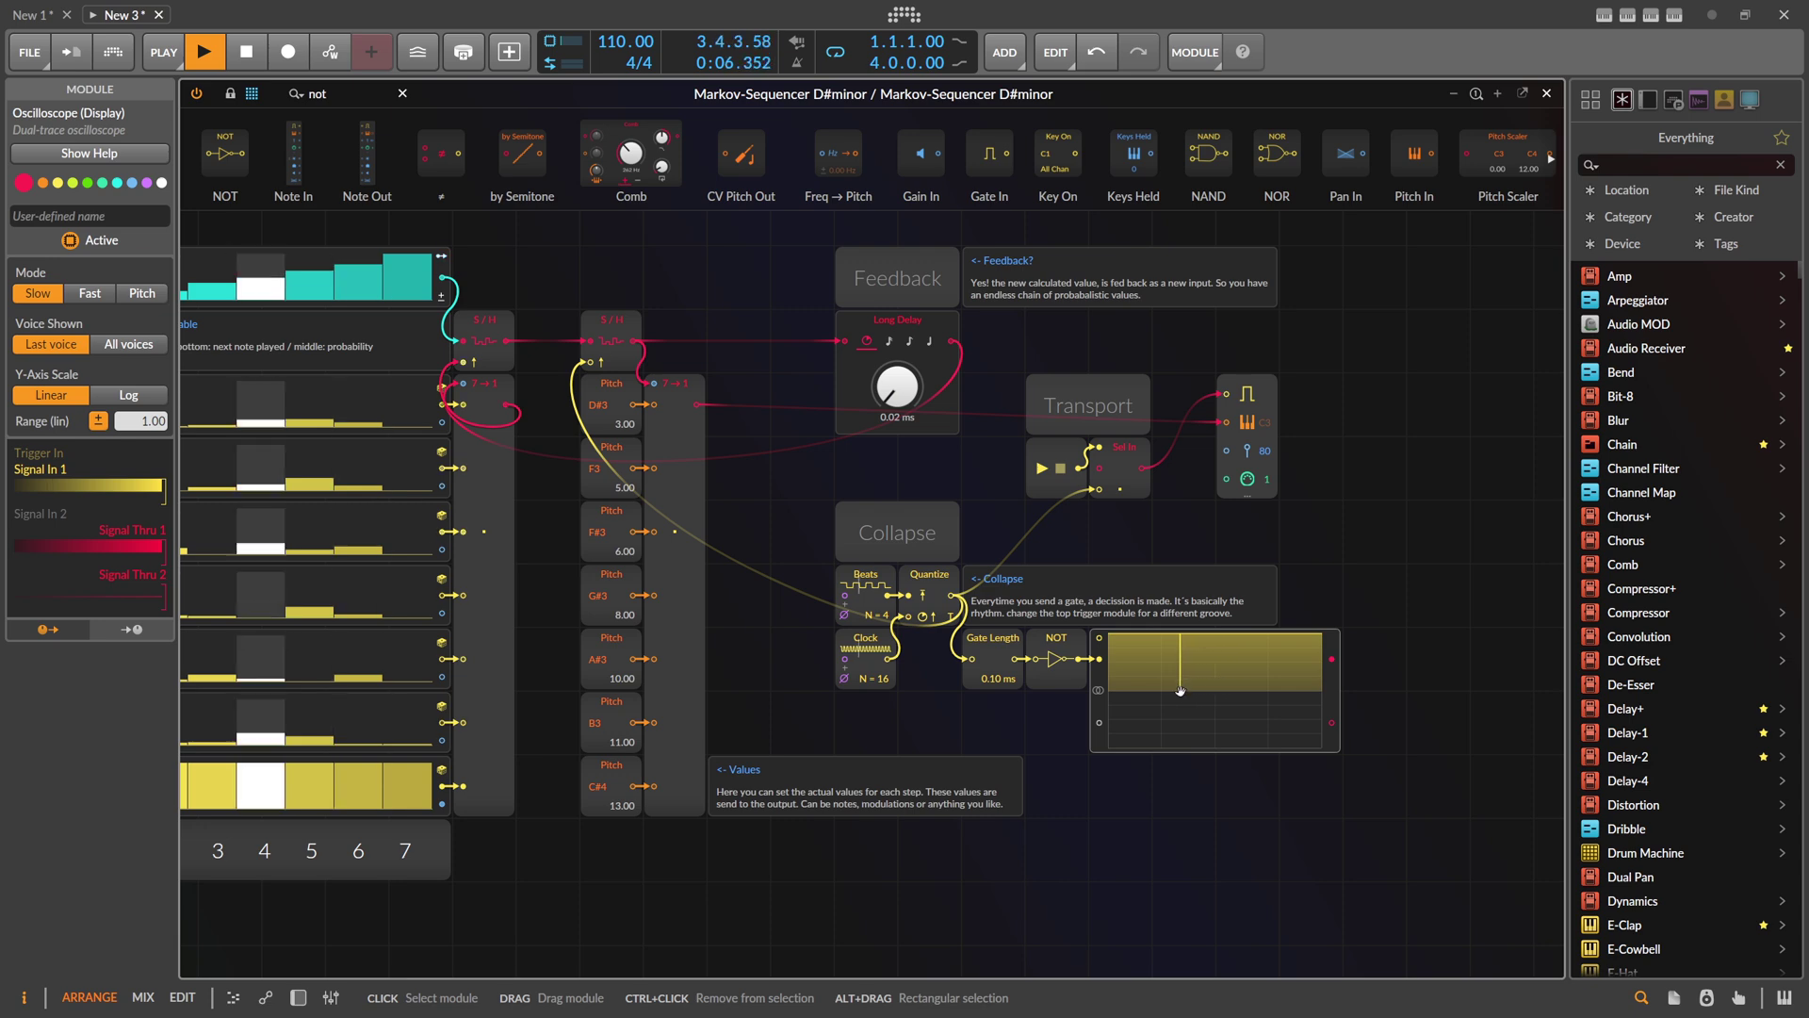
drag(1082, 662, 1097, 489)
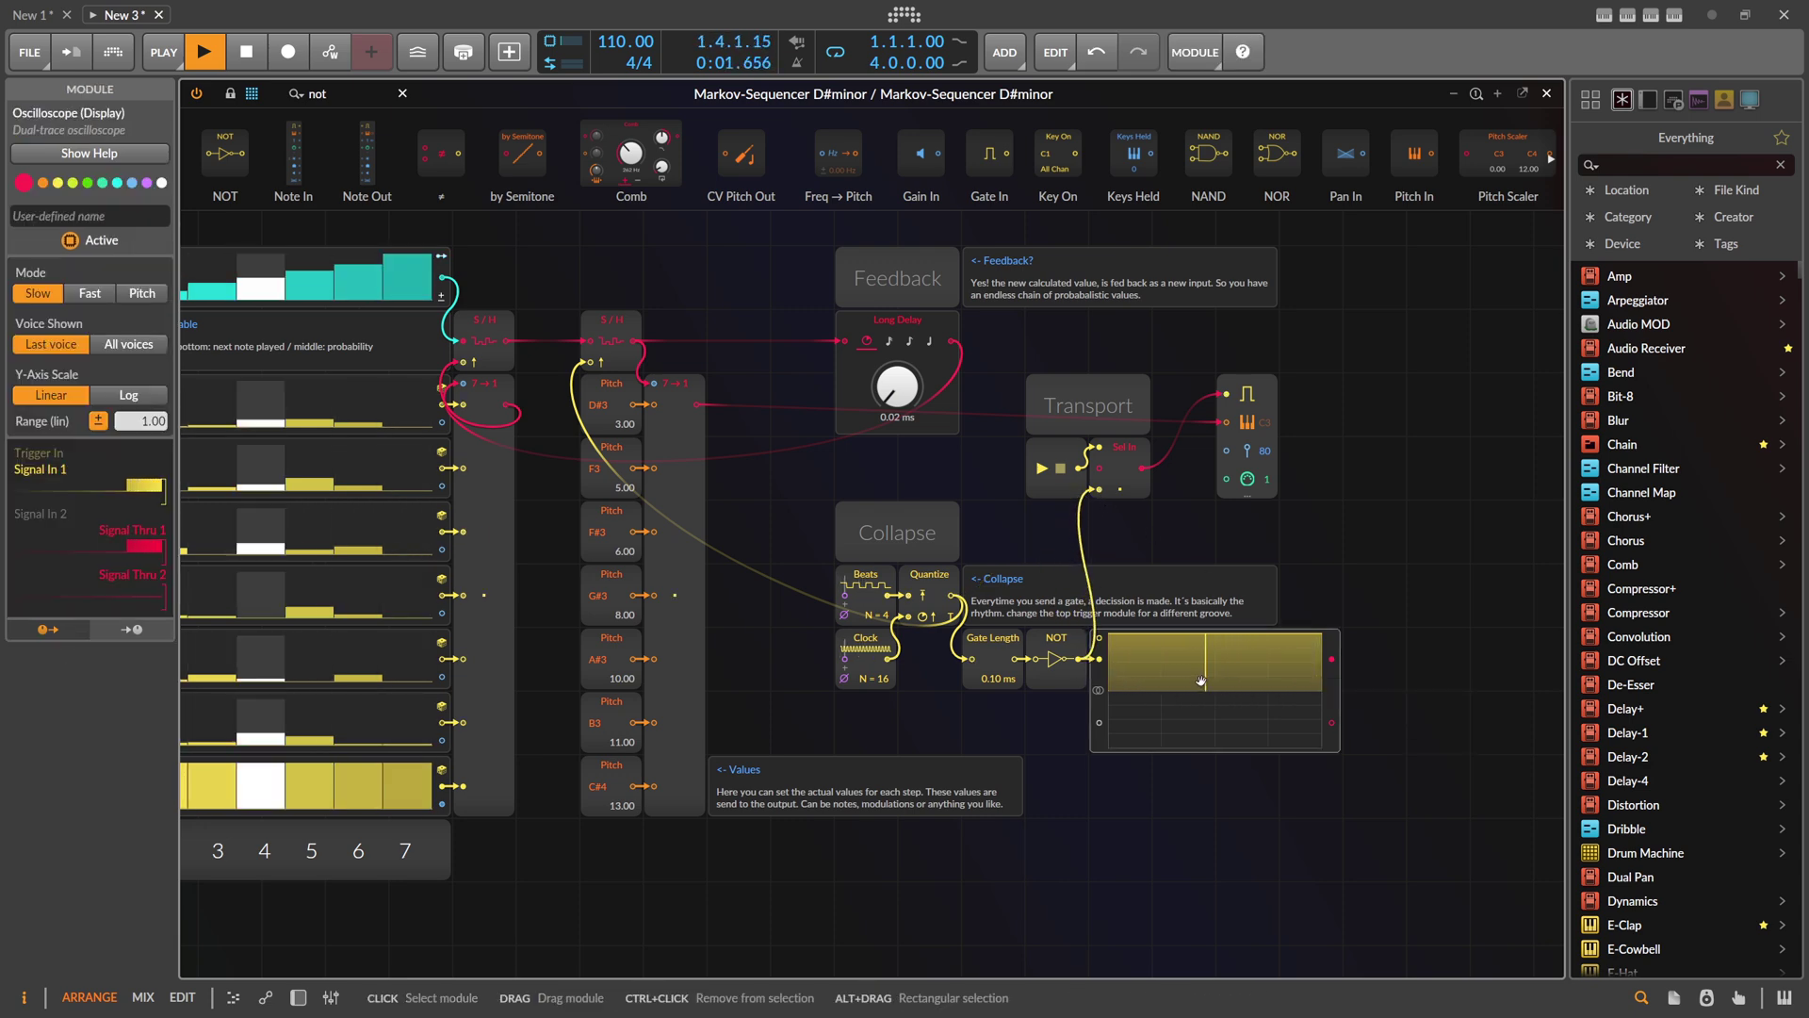
Step: Delete the Oscilloscope from the patch and close the Markov sequencer's grid editor
key(Delete)
drag(800, 452, 996, 474)
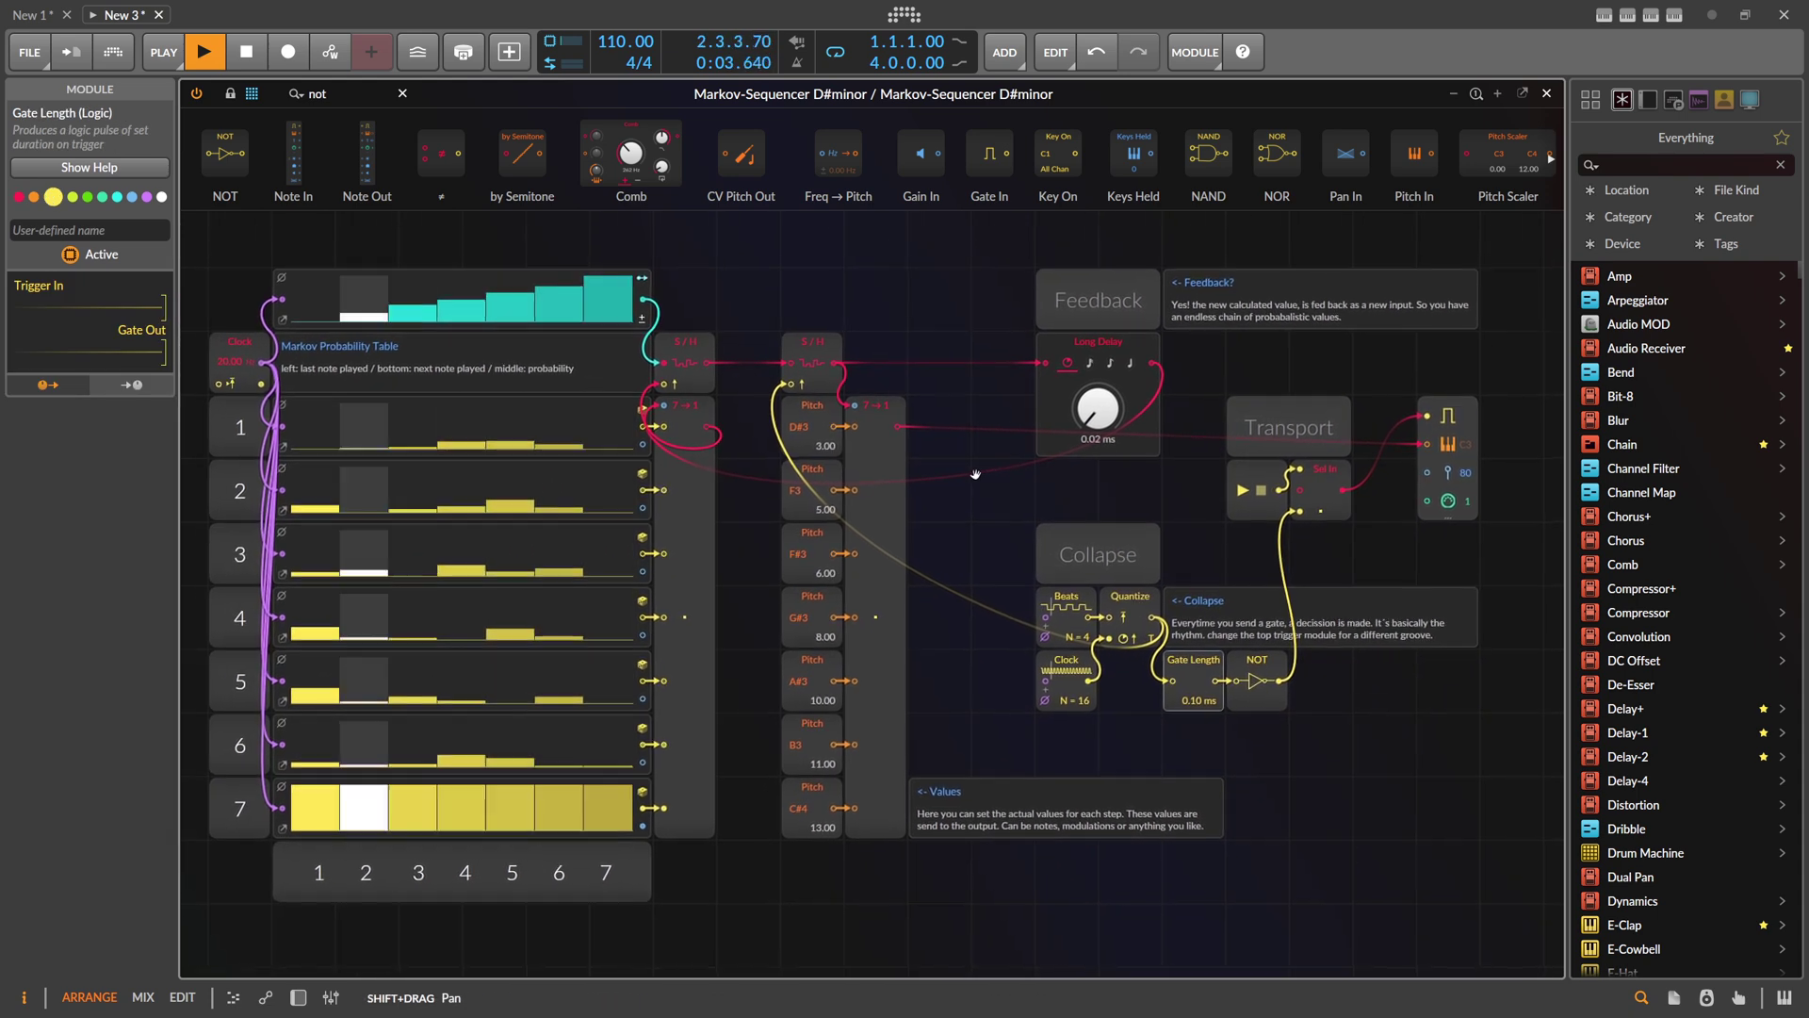
click(1545, 94)
Step: Insert a Polymer synth after the Markov sequencer and adjust its envelope sustain, filter cutoff (349 Hz) and output level
double_click(280, 134)
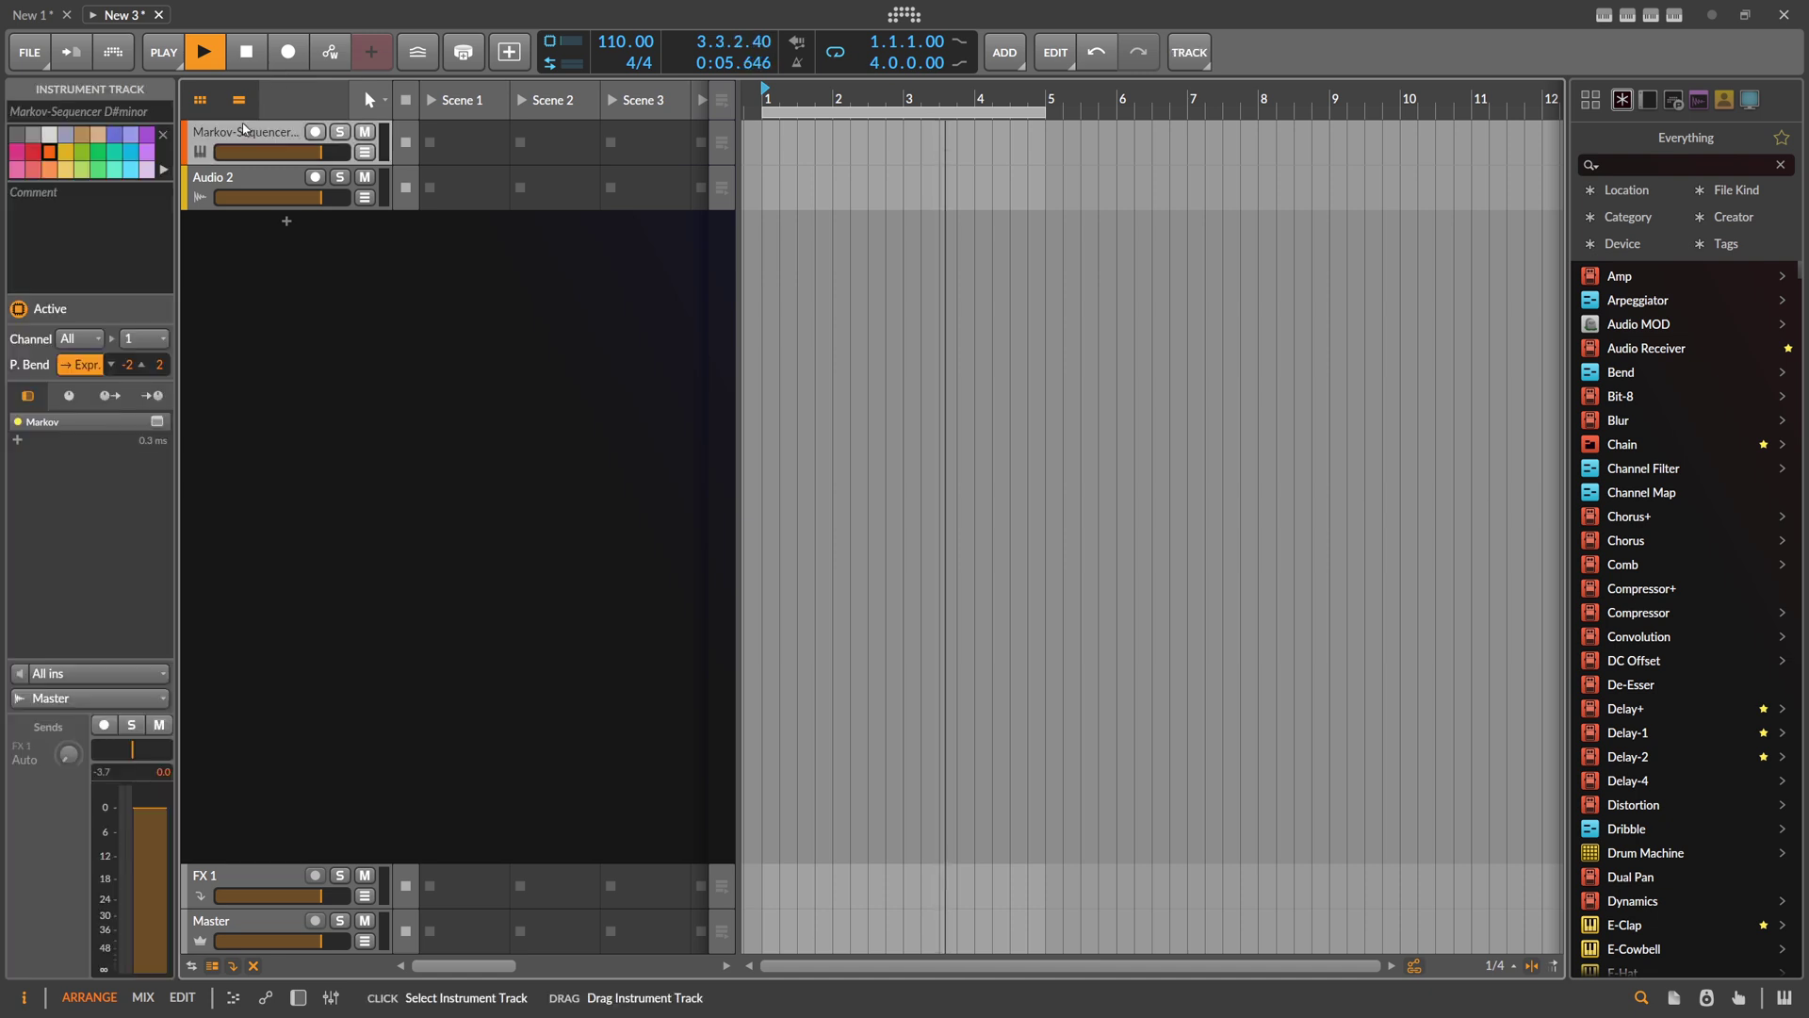
click(513, 847)
text(polymer)
key(Return)
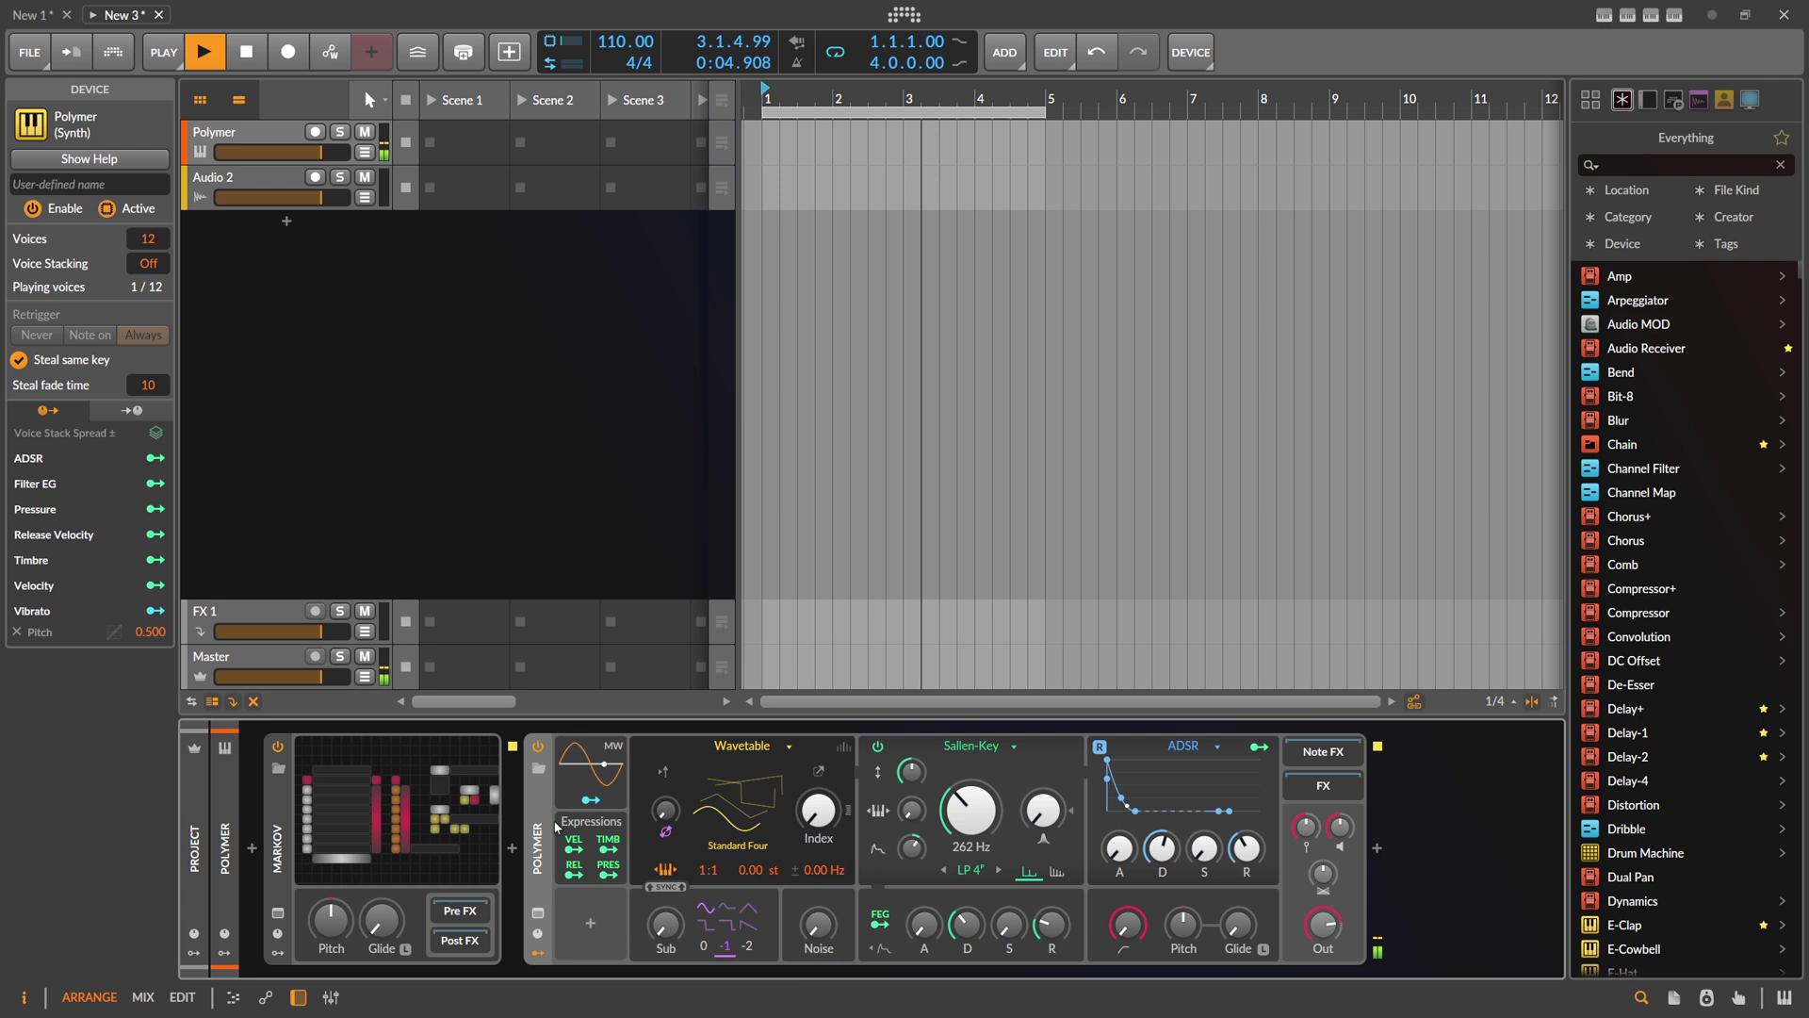
drag(1204, 851, 1204, 816)
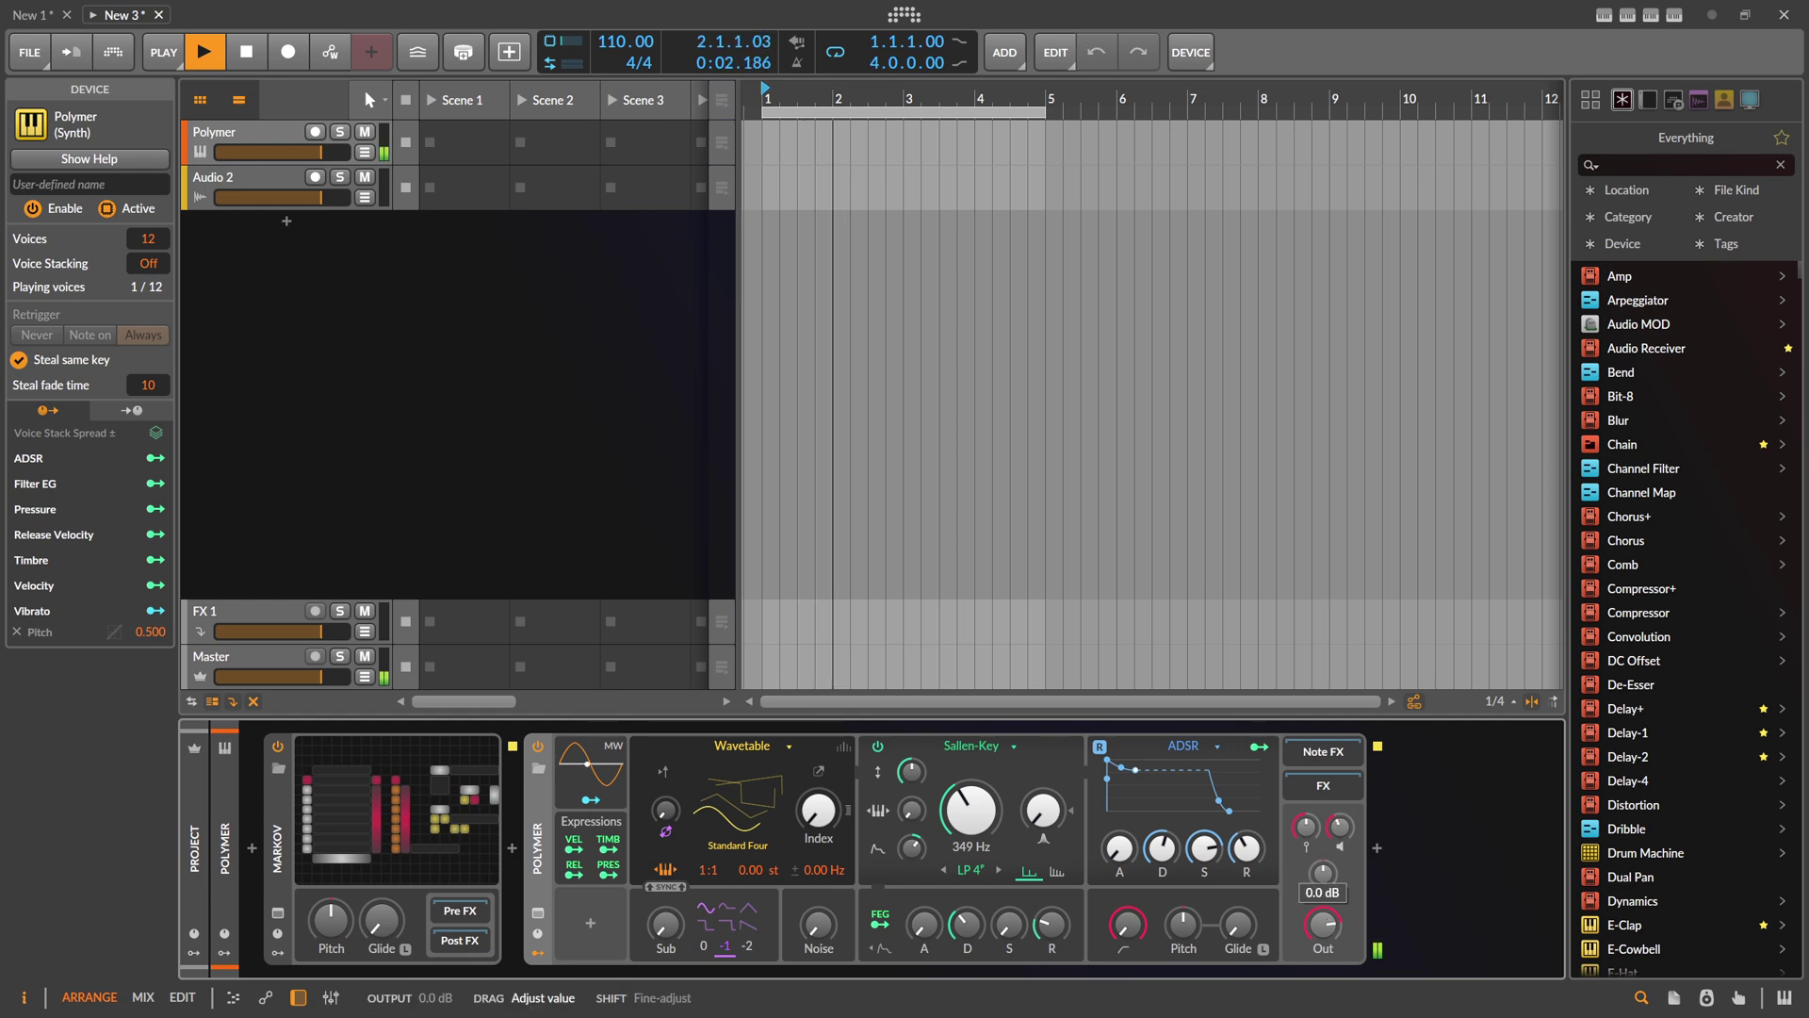
drag(1329, 924, 1329, 951)
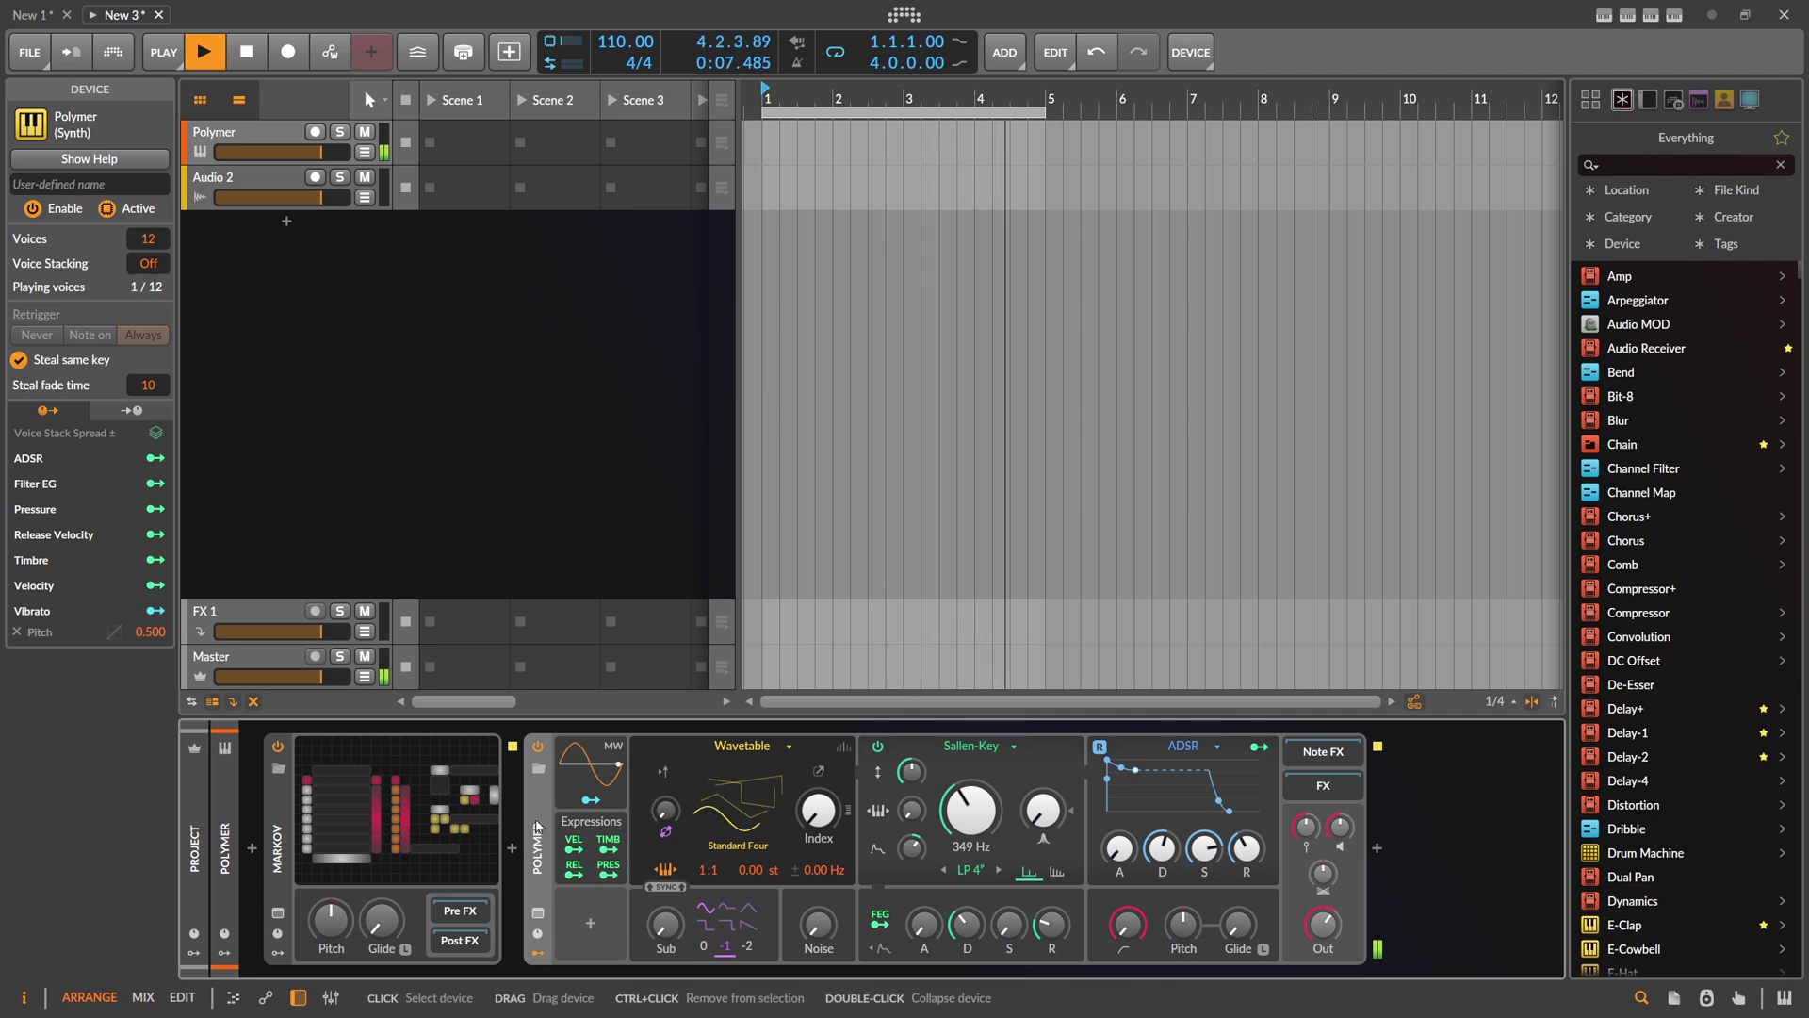
Step: Replace the Polymer after the Markov sequencer with an empty Note Grid and open its patch
key(Delete)
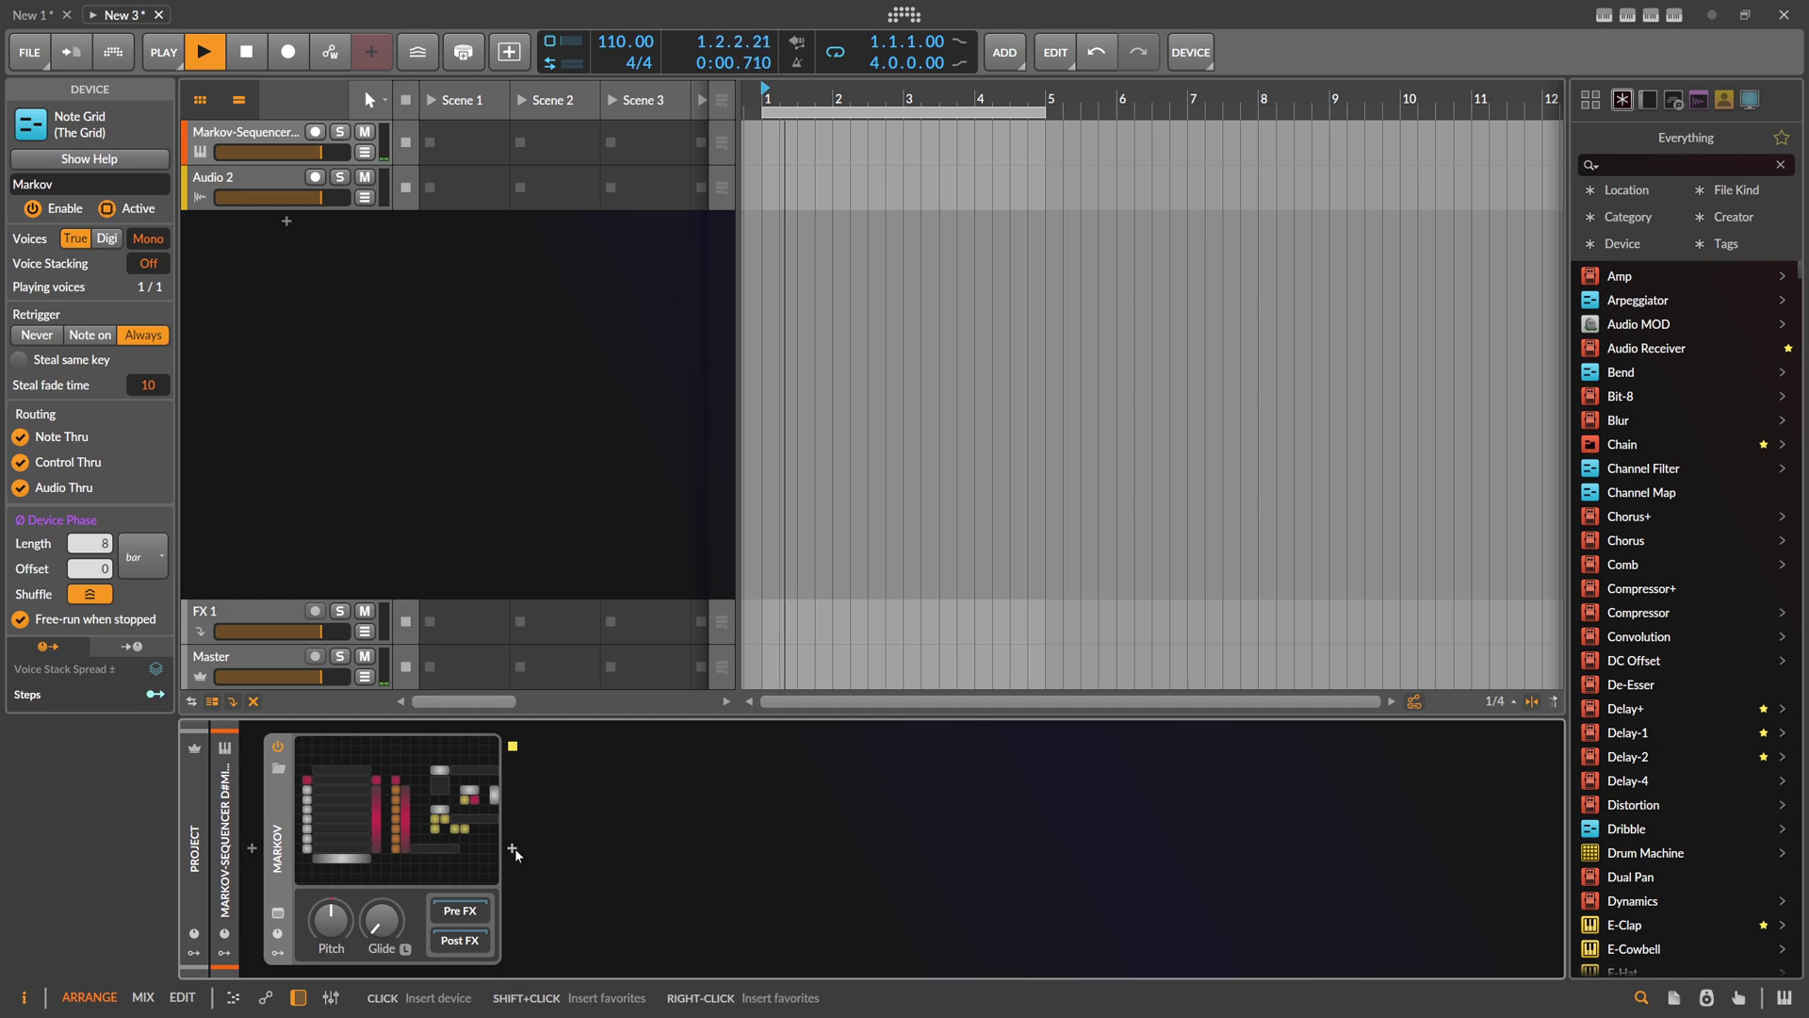
click(512, 847)
text(note grid)
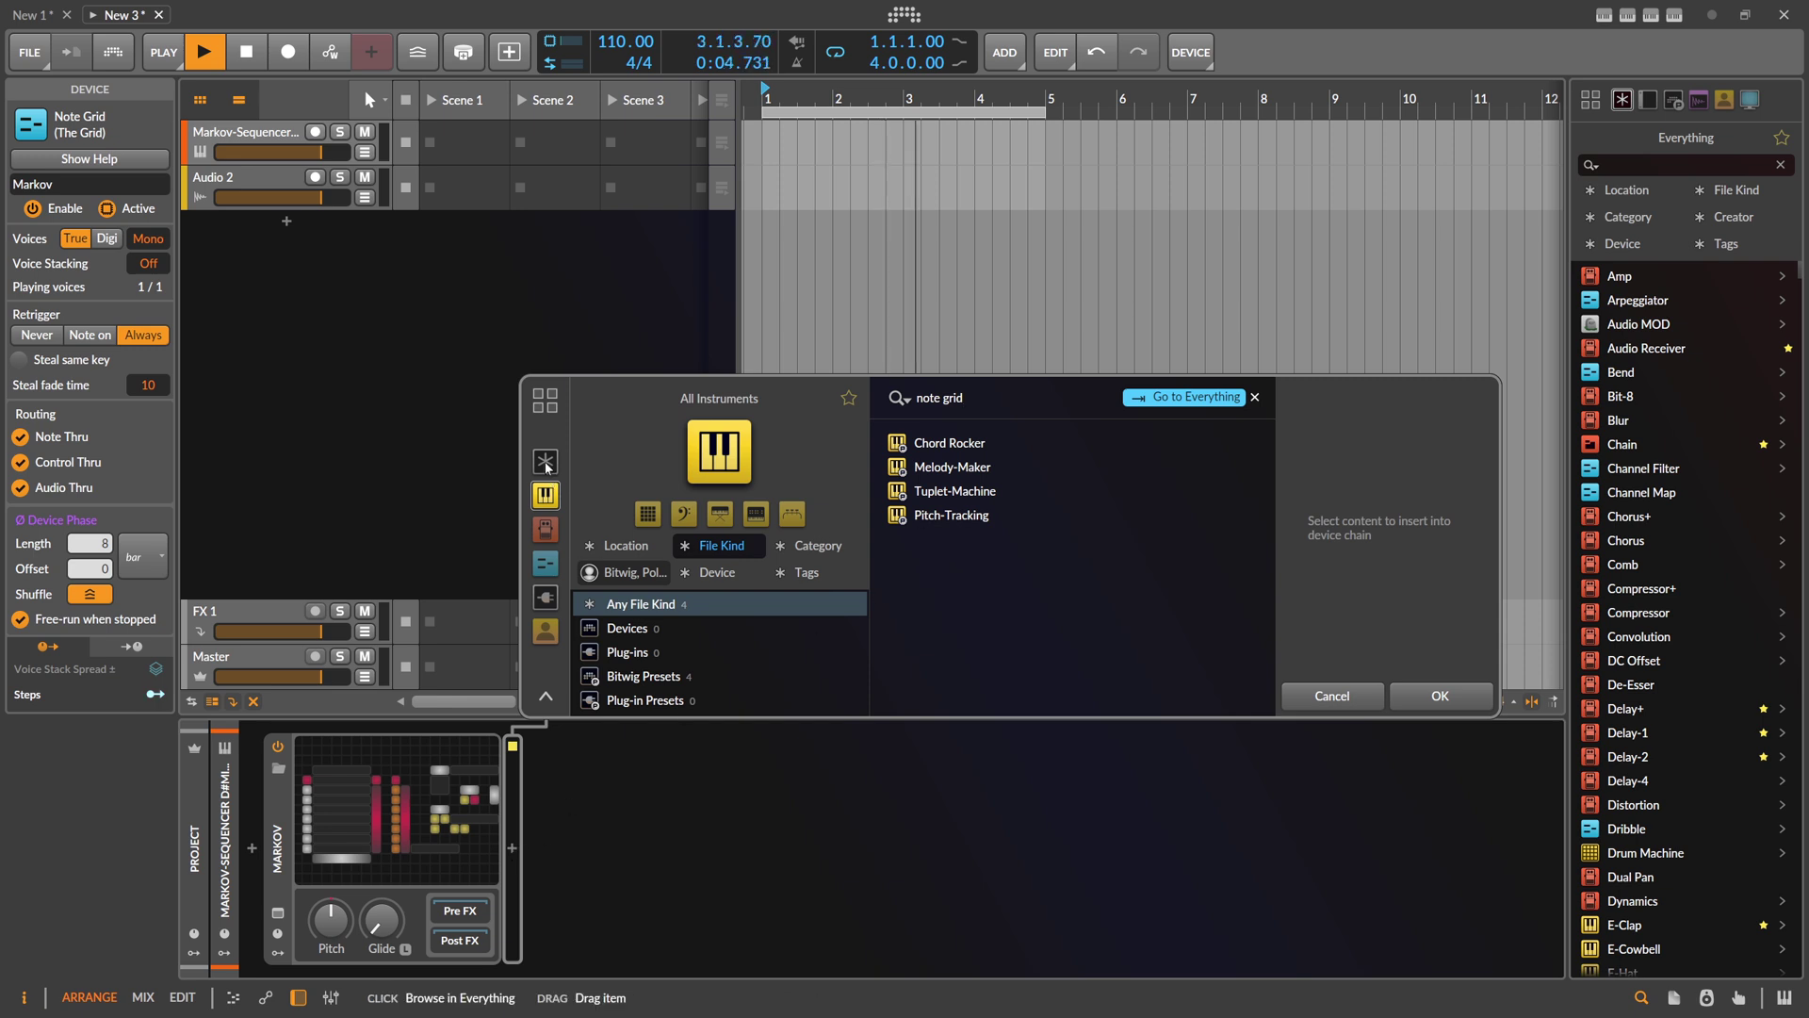
click(1187, 397)
click(946, 443)
double_click(946, 443)
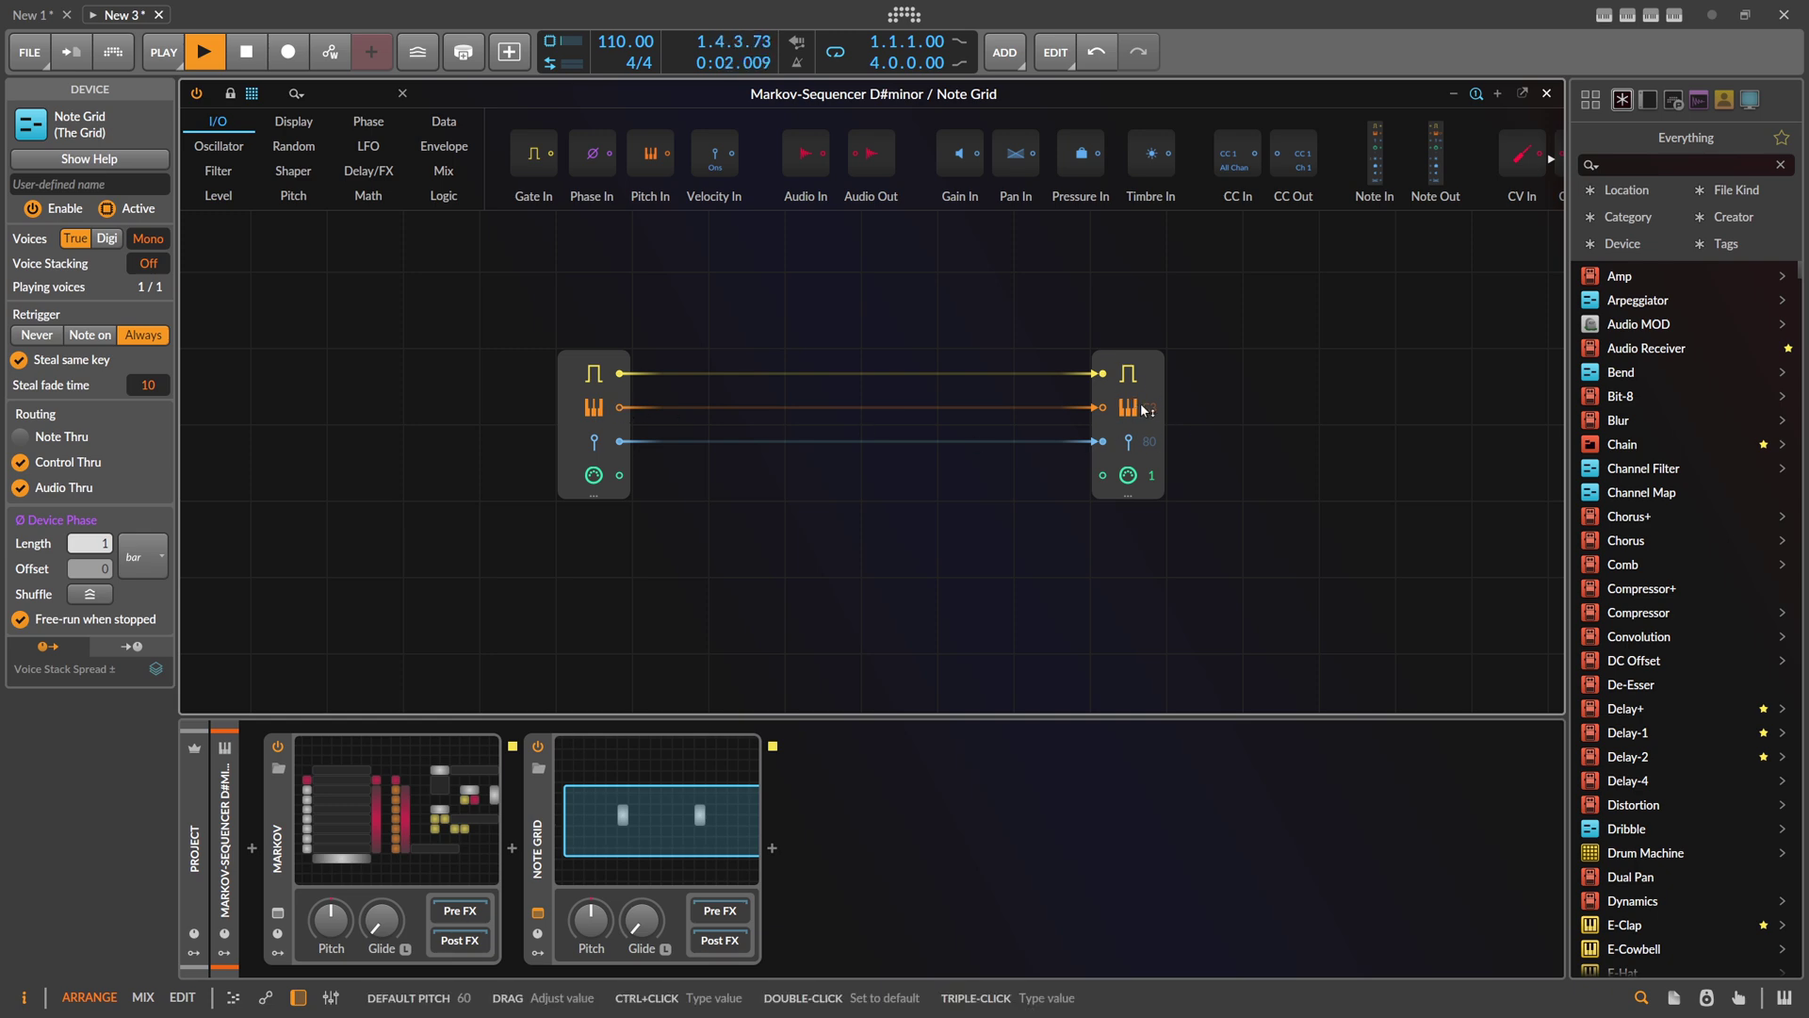
Step: Insert an Octaver set to -2 into the pitch connection and duplicate the Note Out module below the original
text(oc)
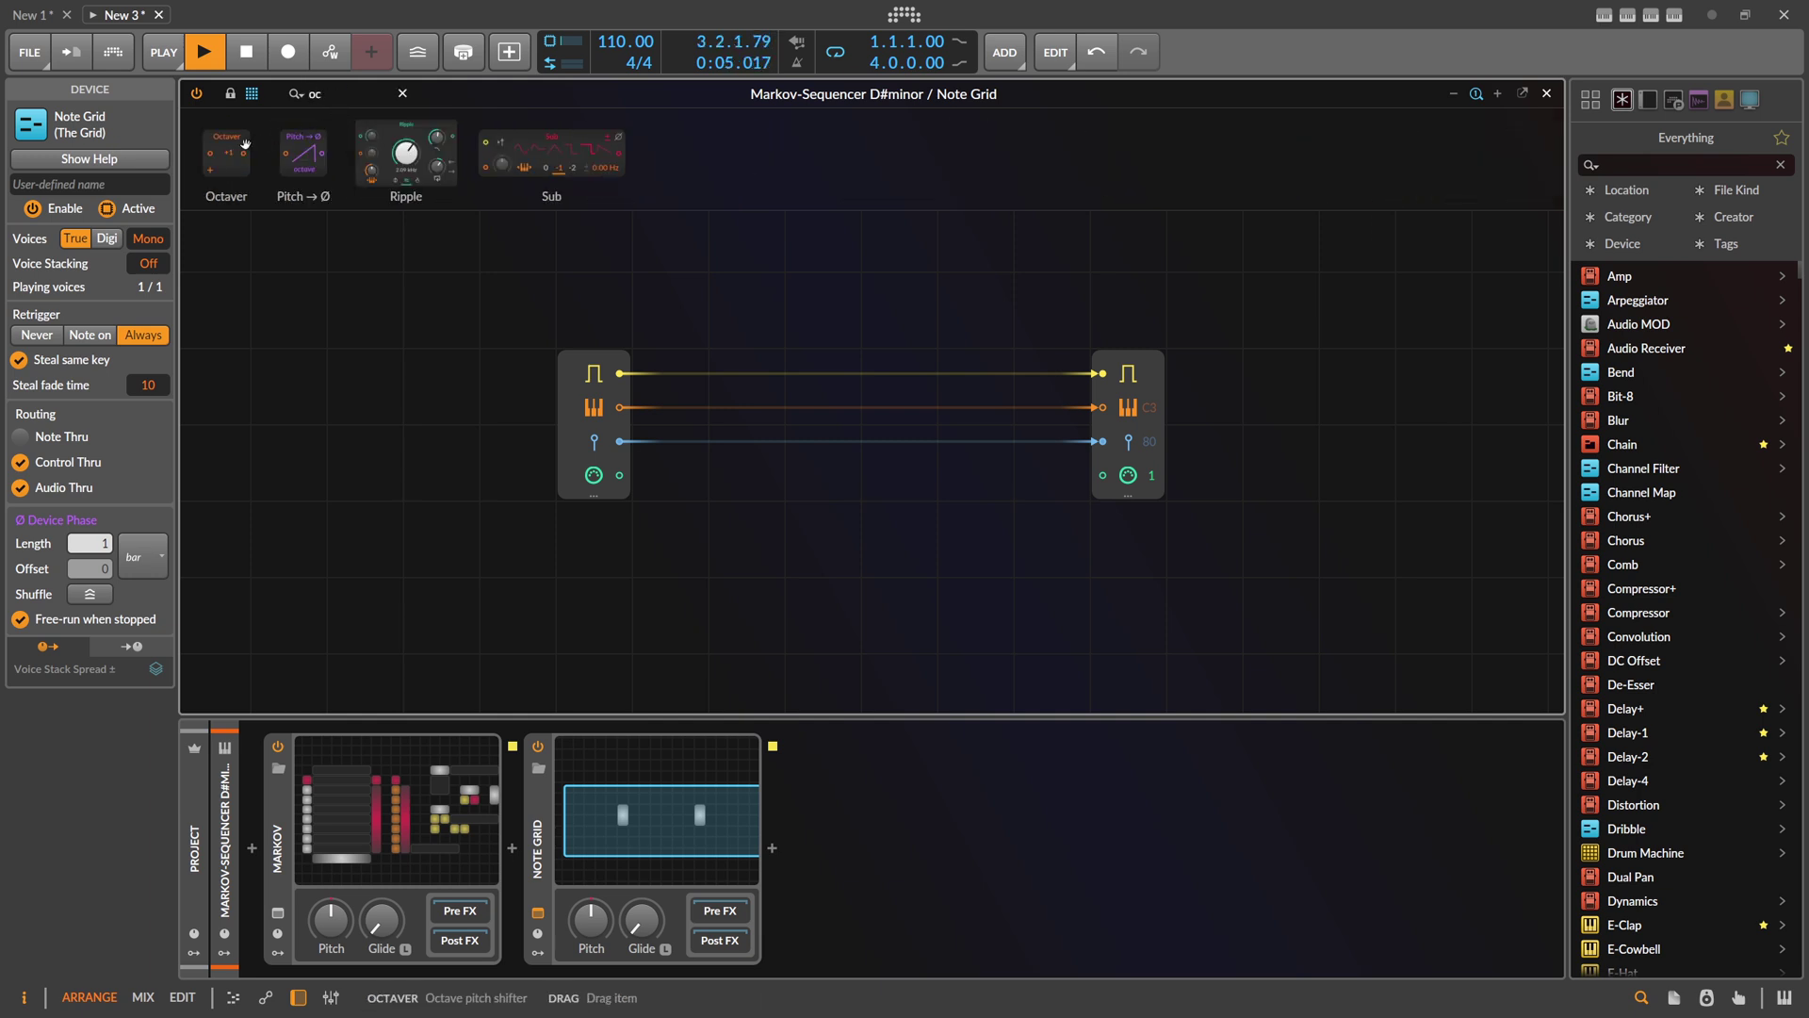
drag(226, 156, 779, 372)
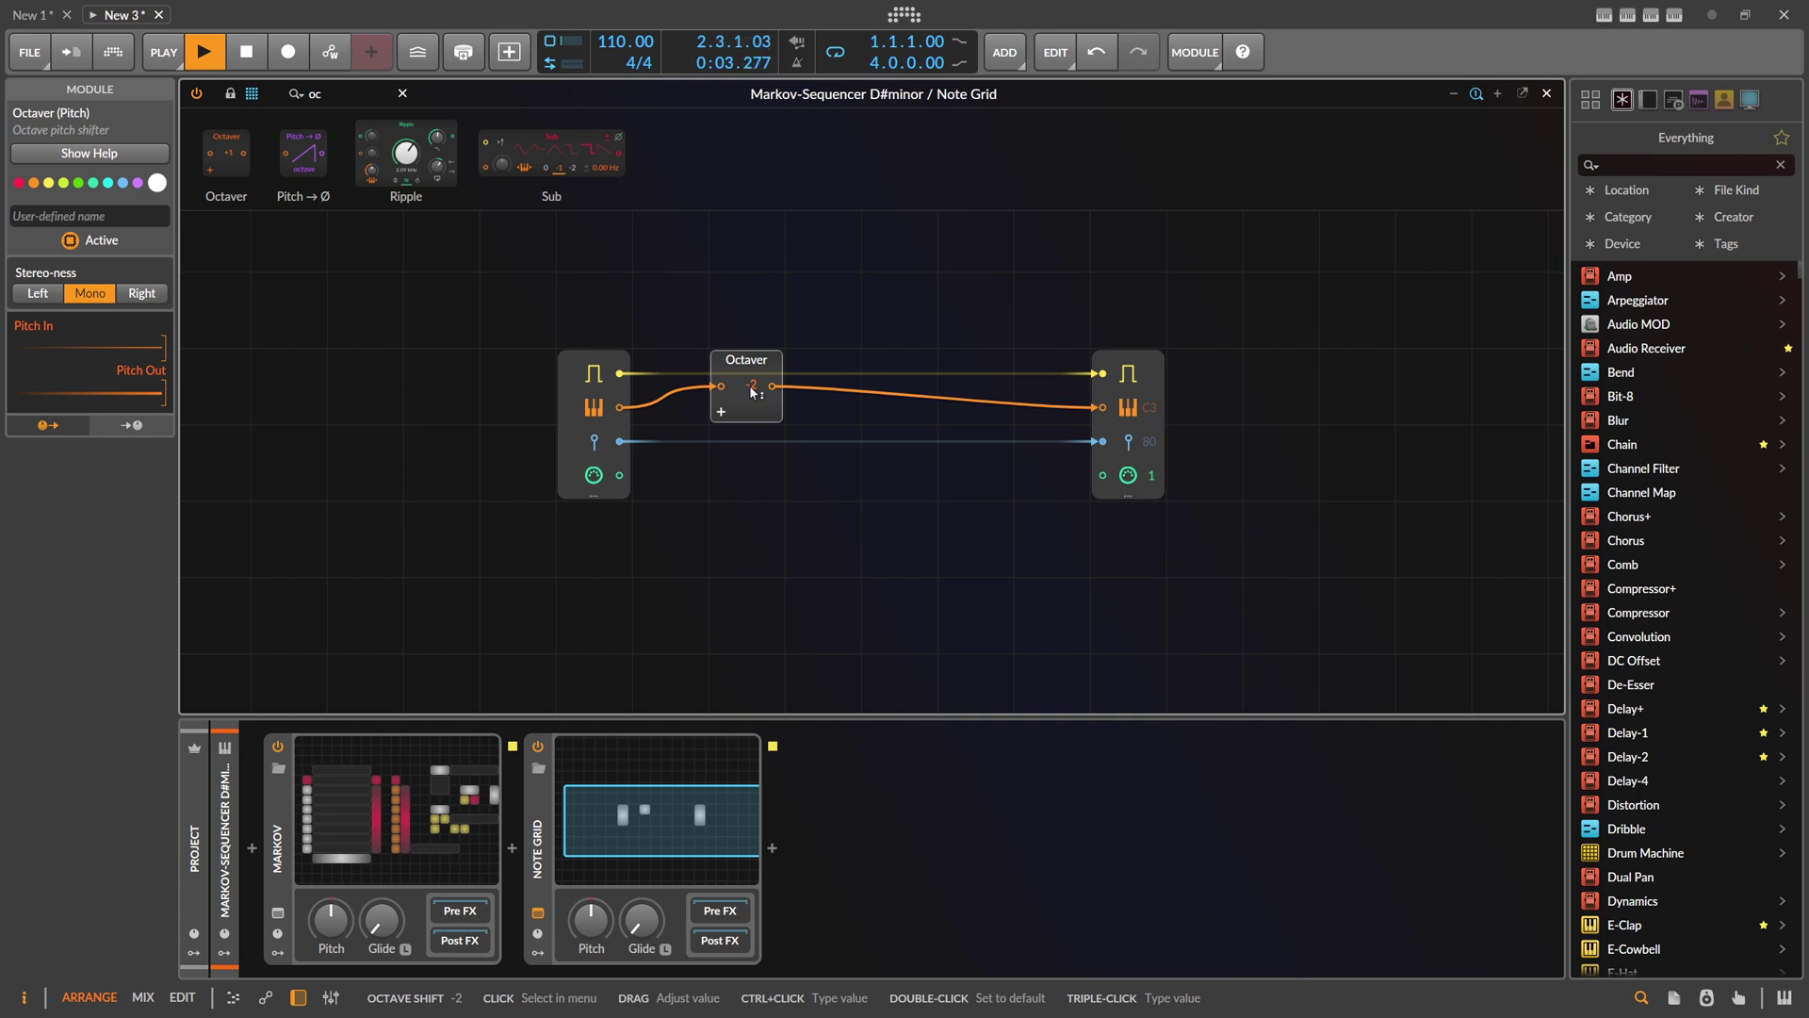
drag(1245, 386, 1138, 418)
key(ctrl+d)
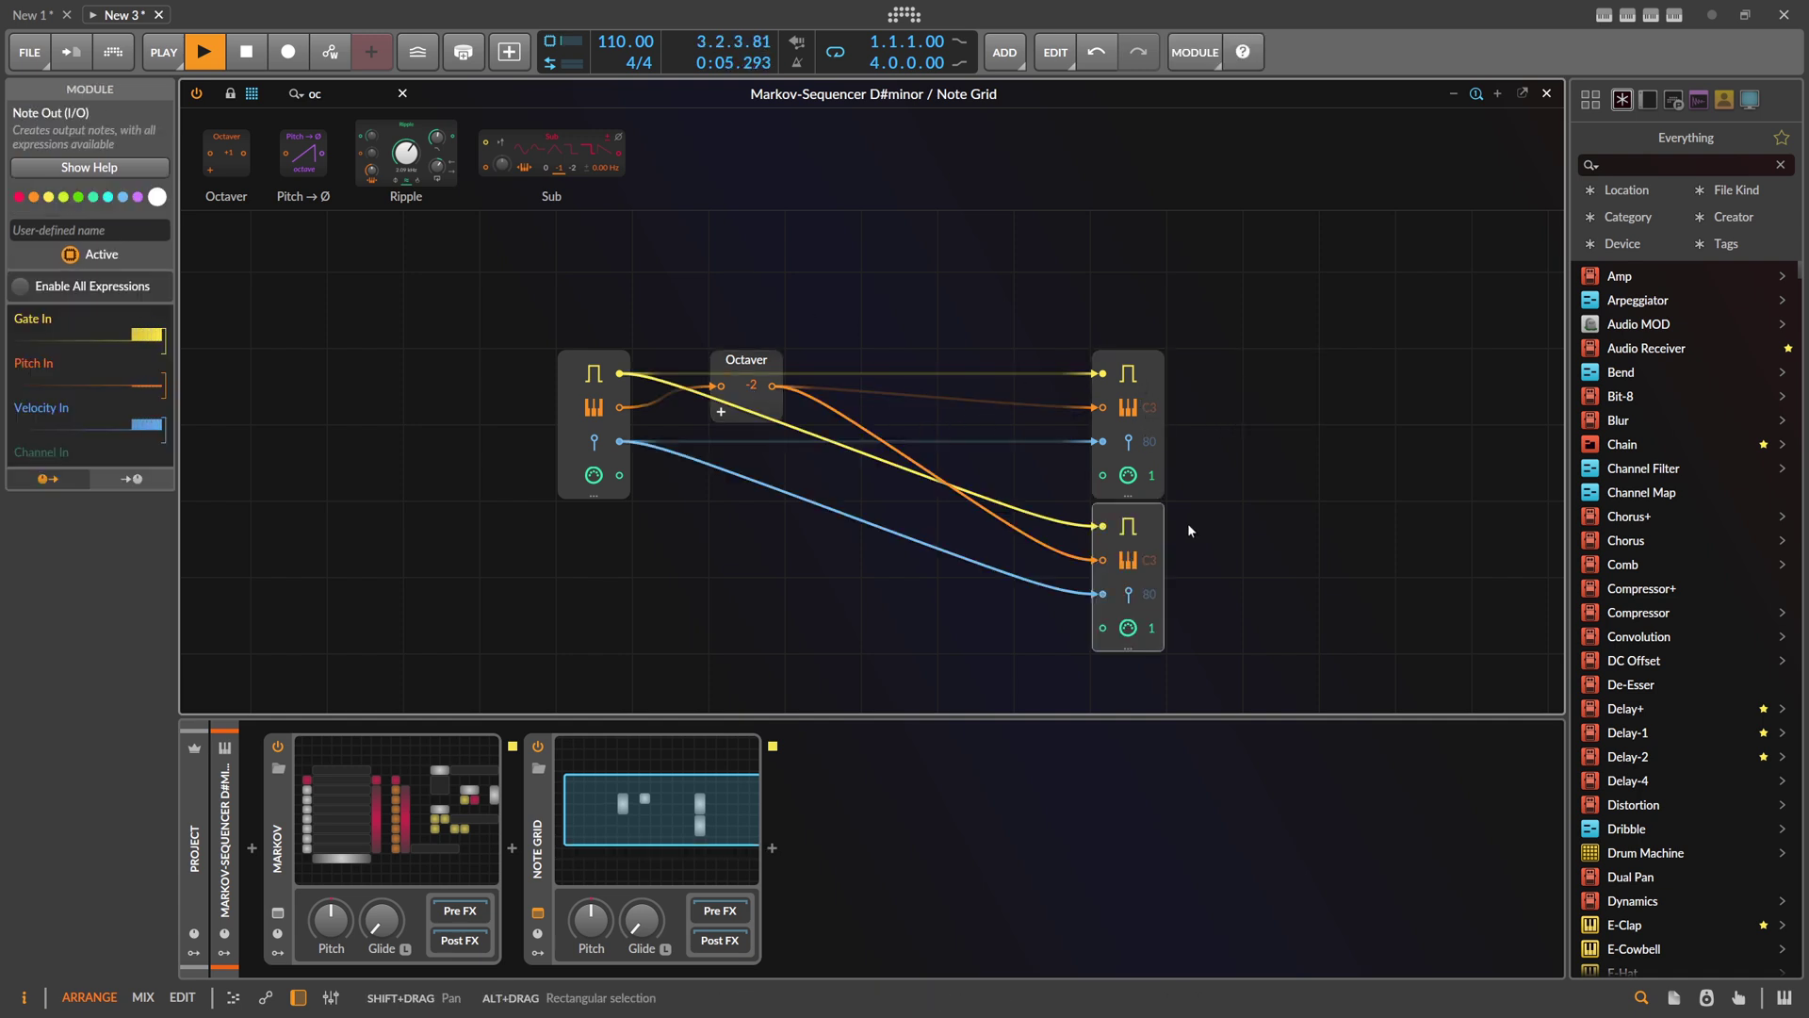
Step: Insert a Transpose module before the second Note Out's pitch input and set it to 7 semitones
click(373, 98)
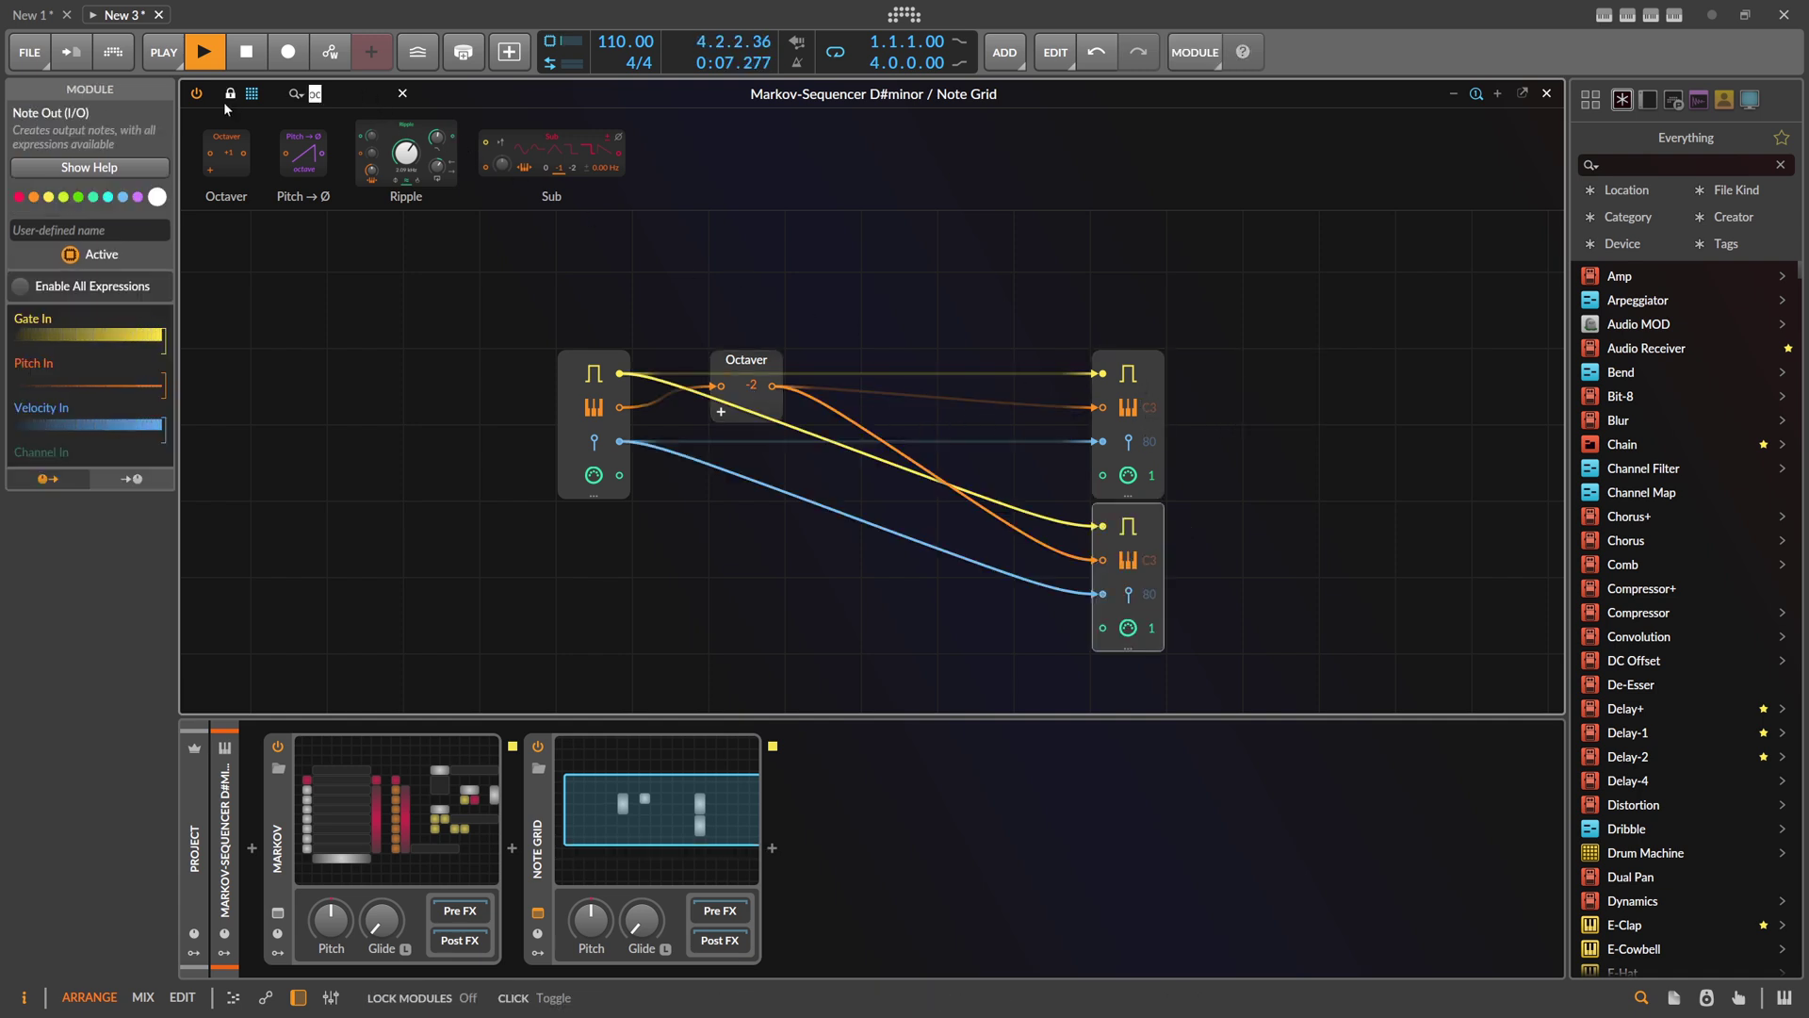
text(tran)
drag(543, 156, 1050, 622)
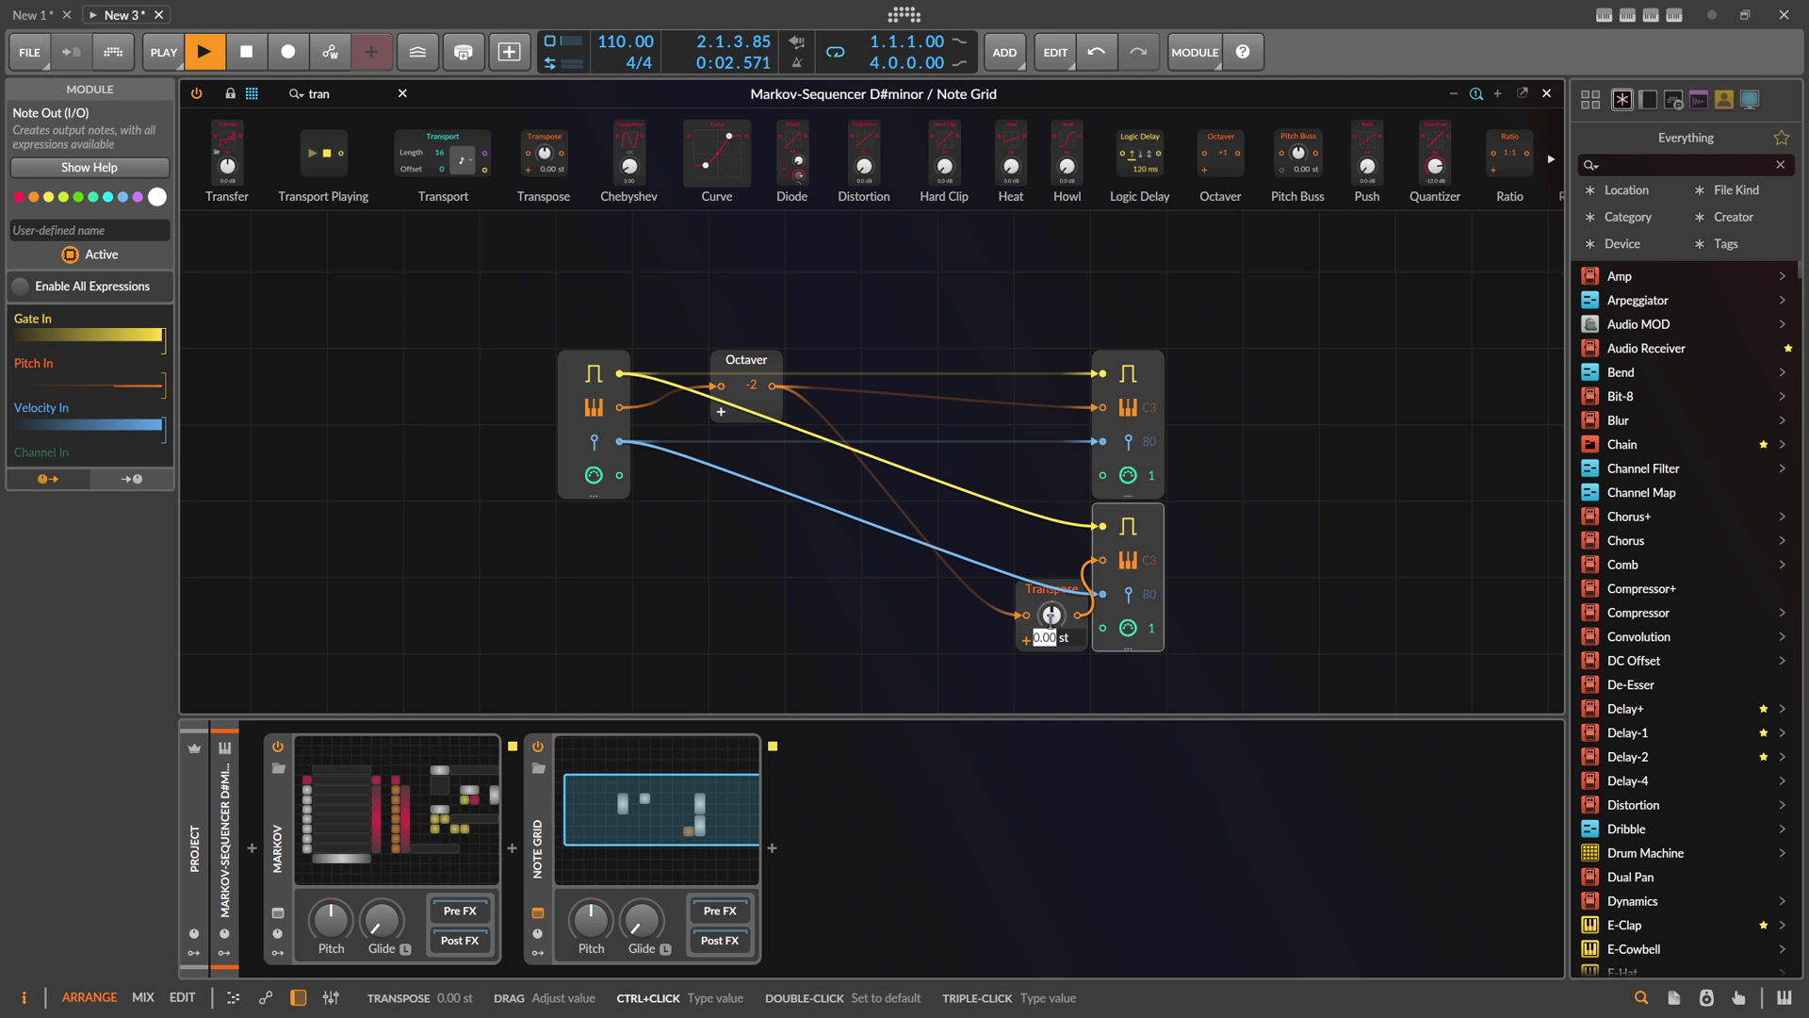
key(Return)
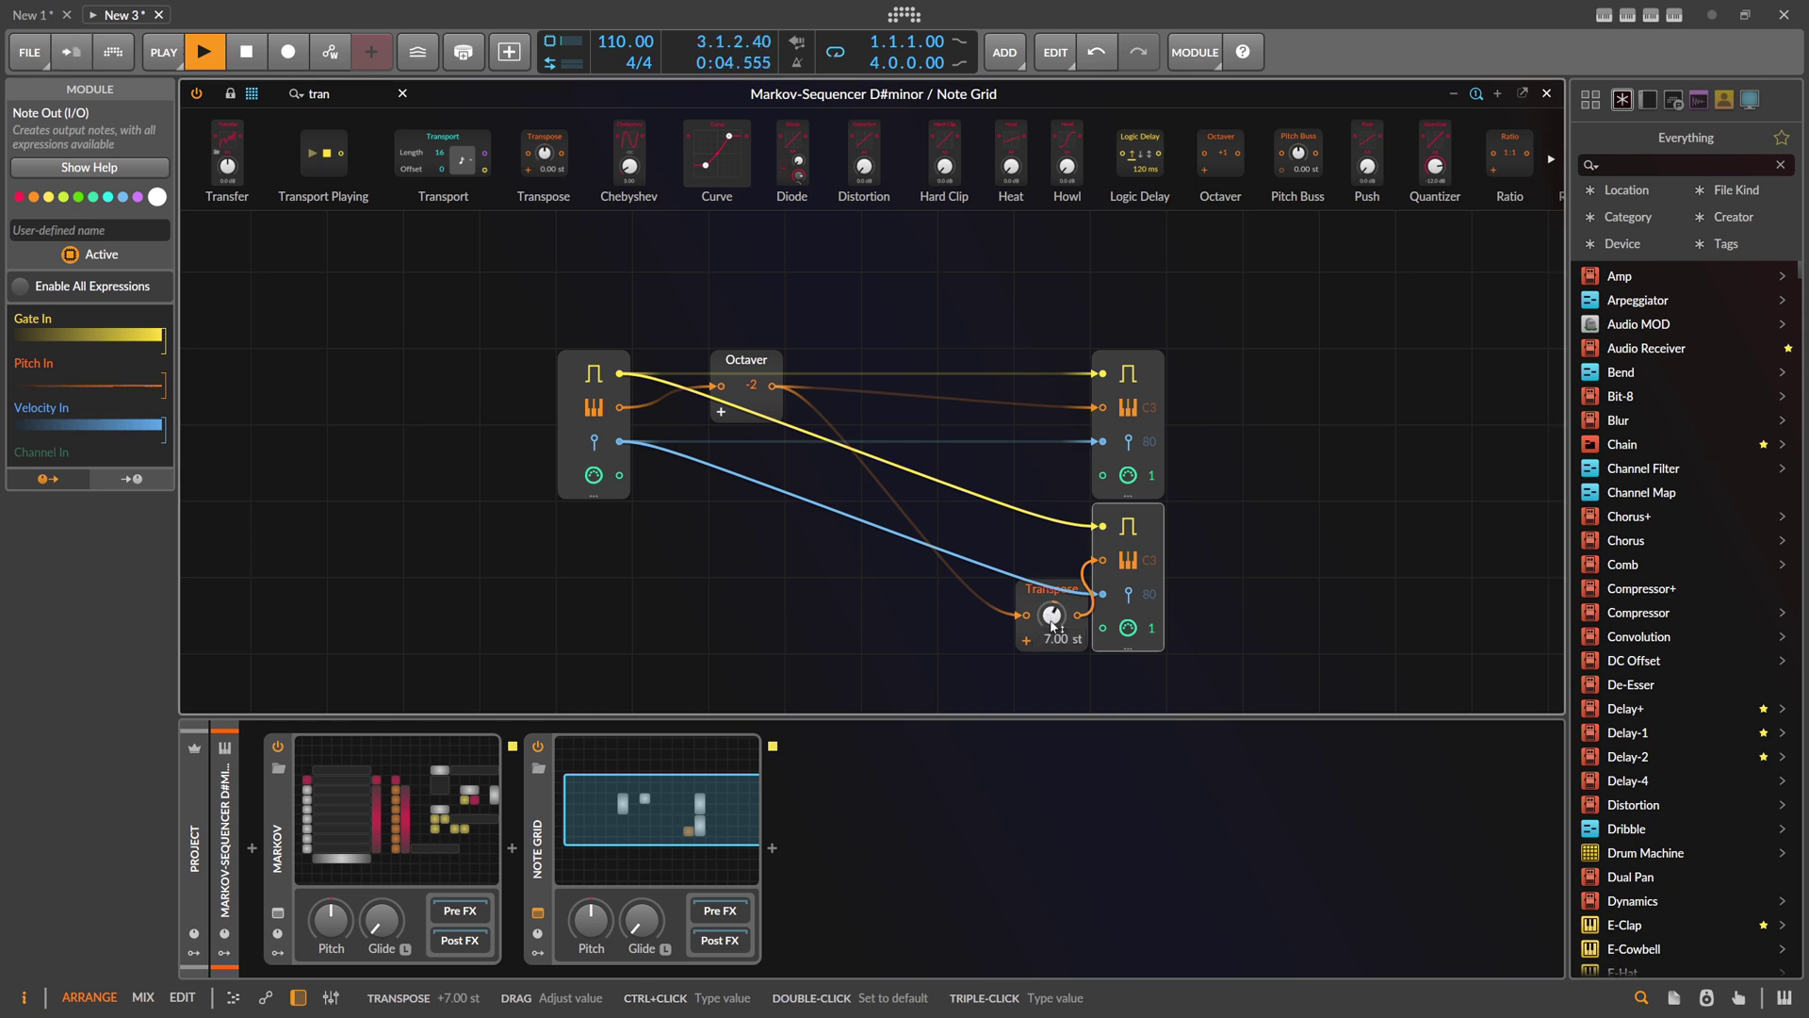
Step: Place a Select In module between the 7-semitone Transpose and the second Note Out's pitch input
drag(1052, 591, 975, 514)
click(325, 94)
text(se)
drag(407, 180, 1052, 539)
Step: Duplicate the Transpose module, connect the copy to Select In's second input, and set it to 5 semitones
click(981, 516)
key(ctrl+d)
drag(1001, 615, 1026, 564)
text(5)
key(Return)
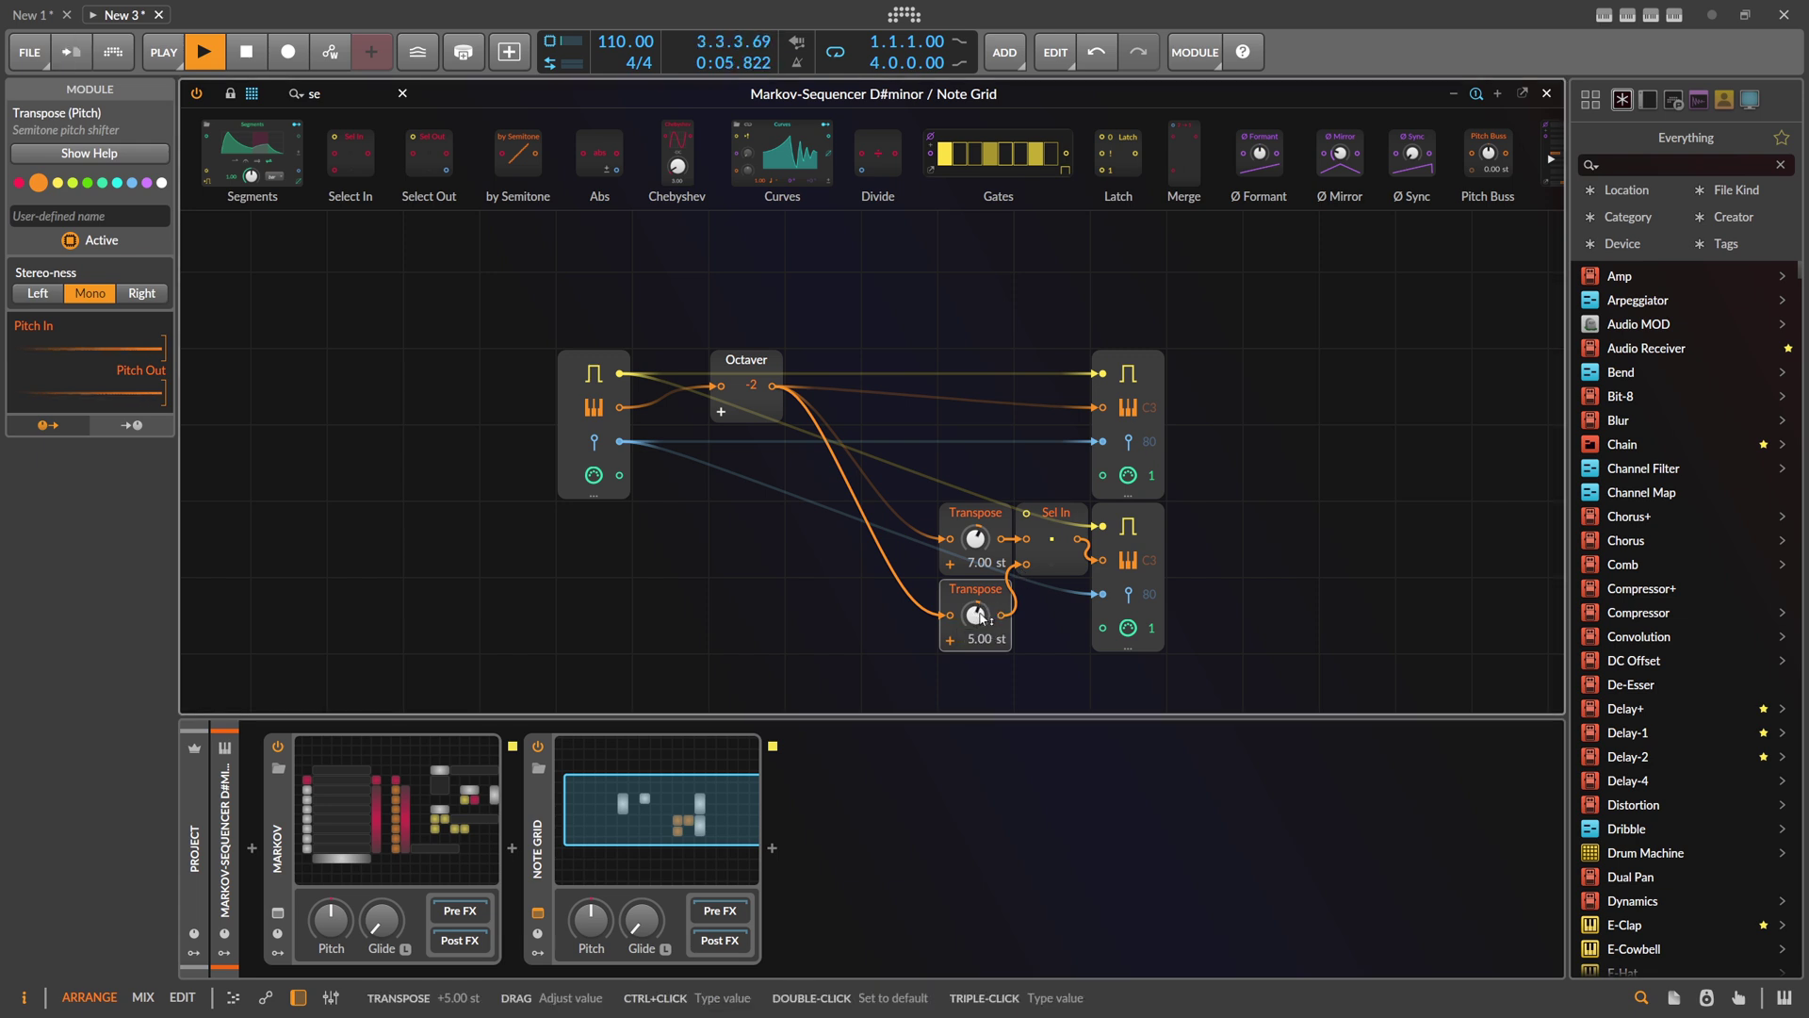
Step: Add a Dice module triggered by the Note In gate and connect its output to Select In's selector input
click(1053, 528)
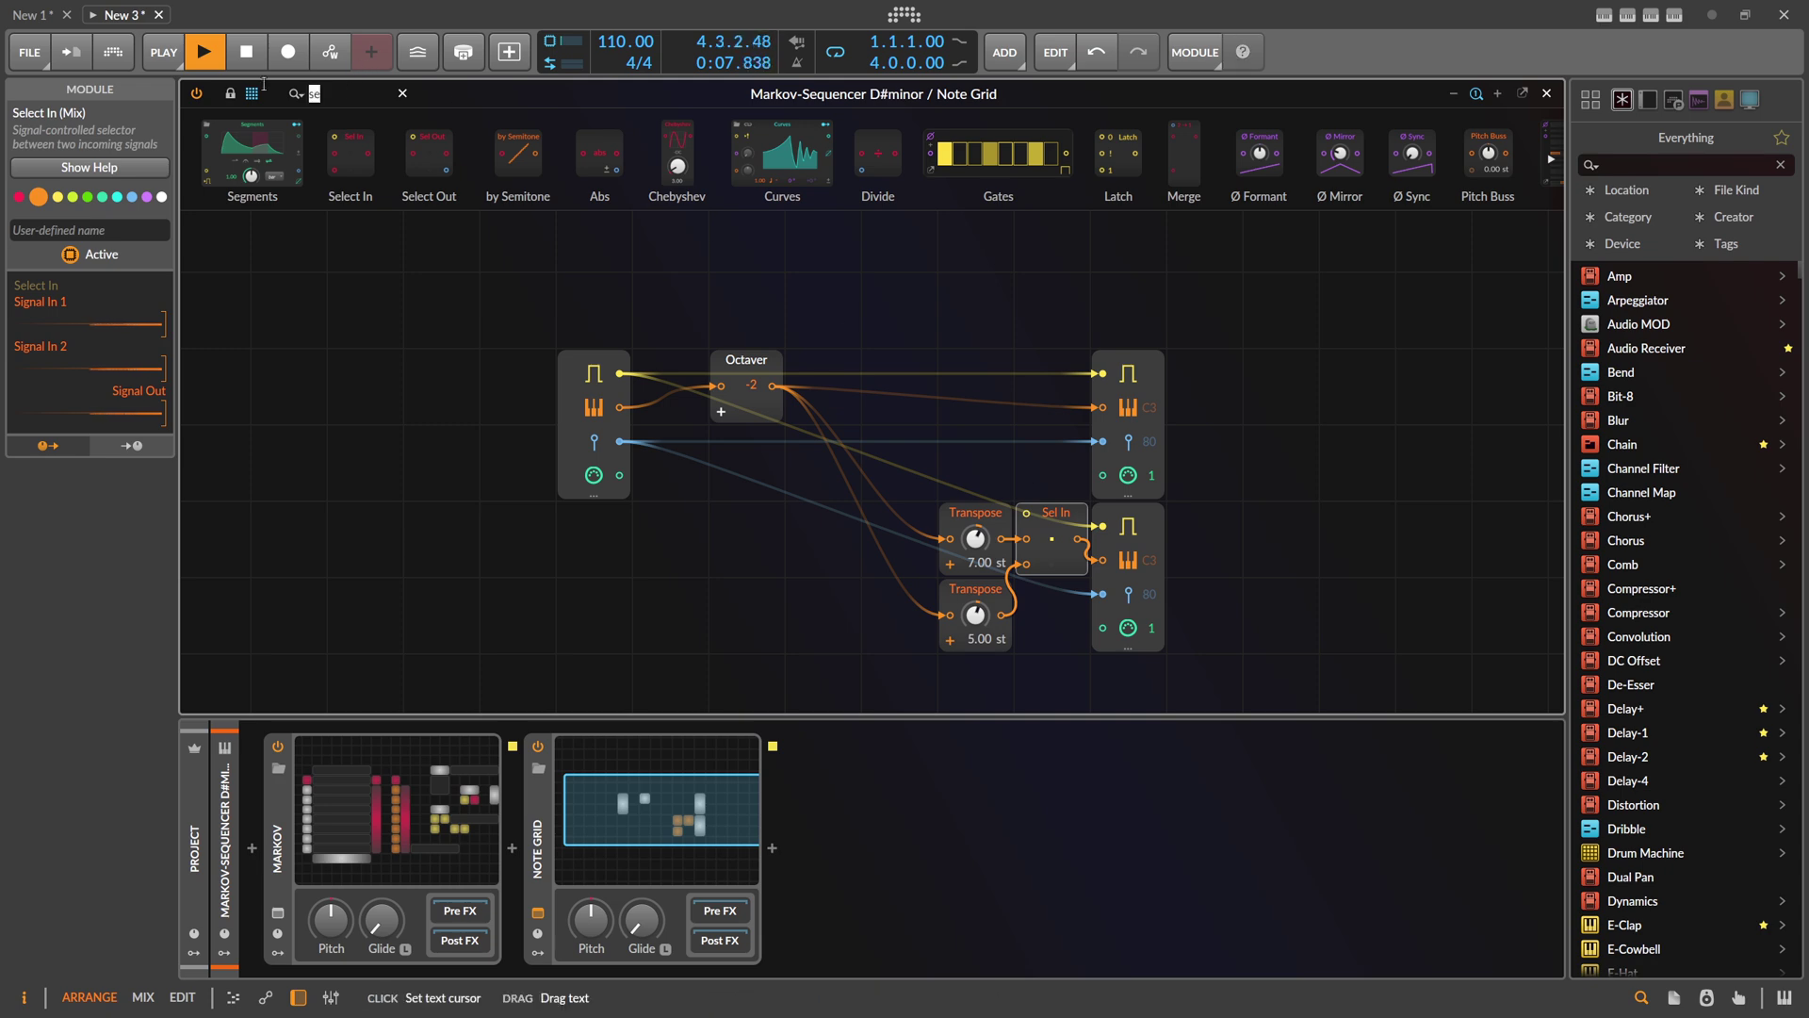
text(dic)
drag(225, 152, 797, 538)
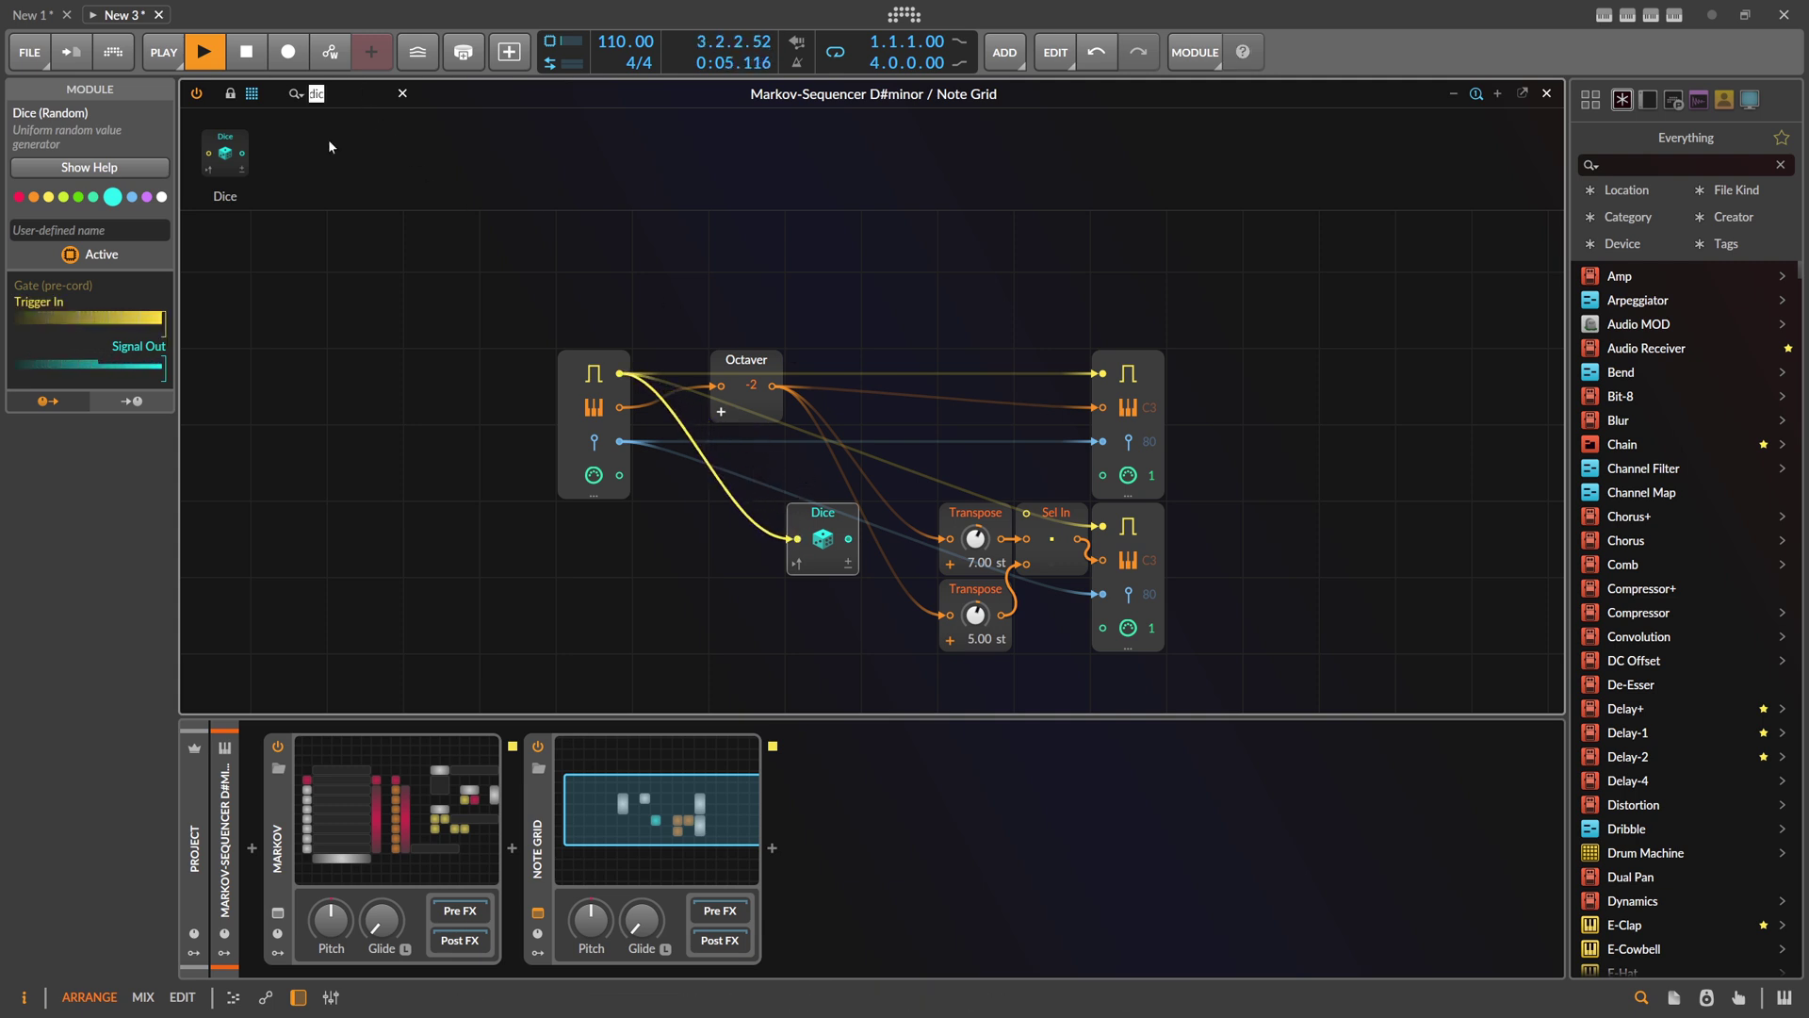
click(851, 487)
drag(873, 534, 1026, 513)
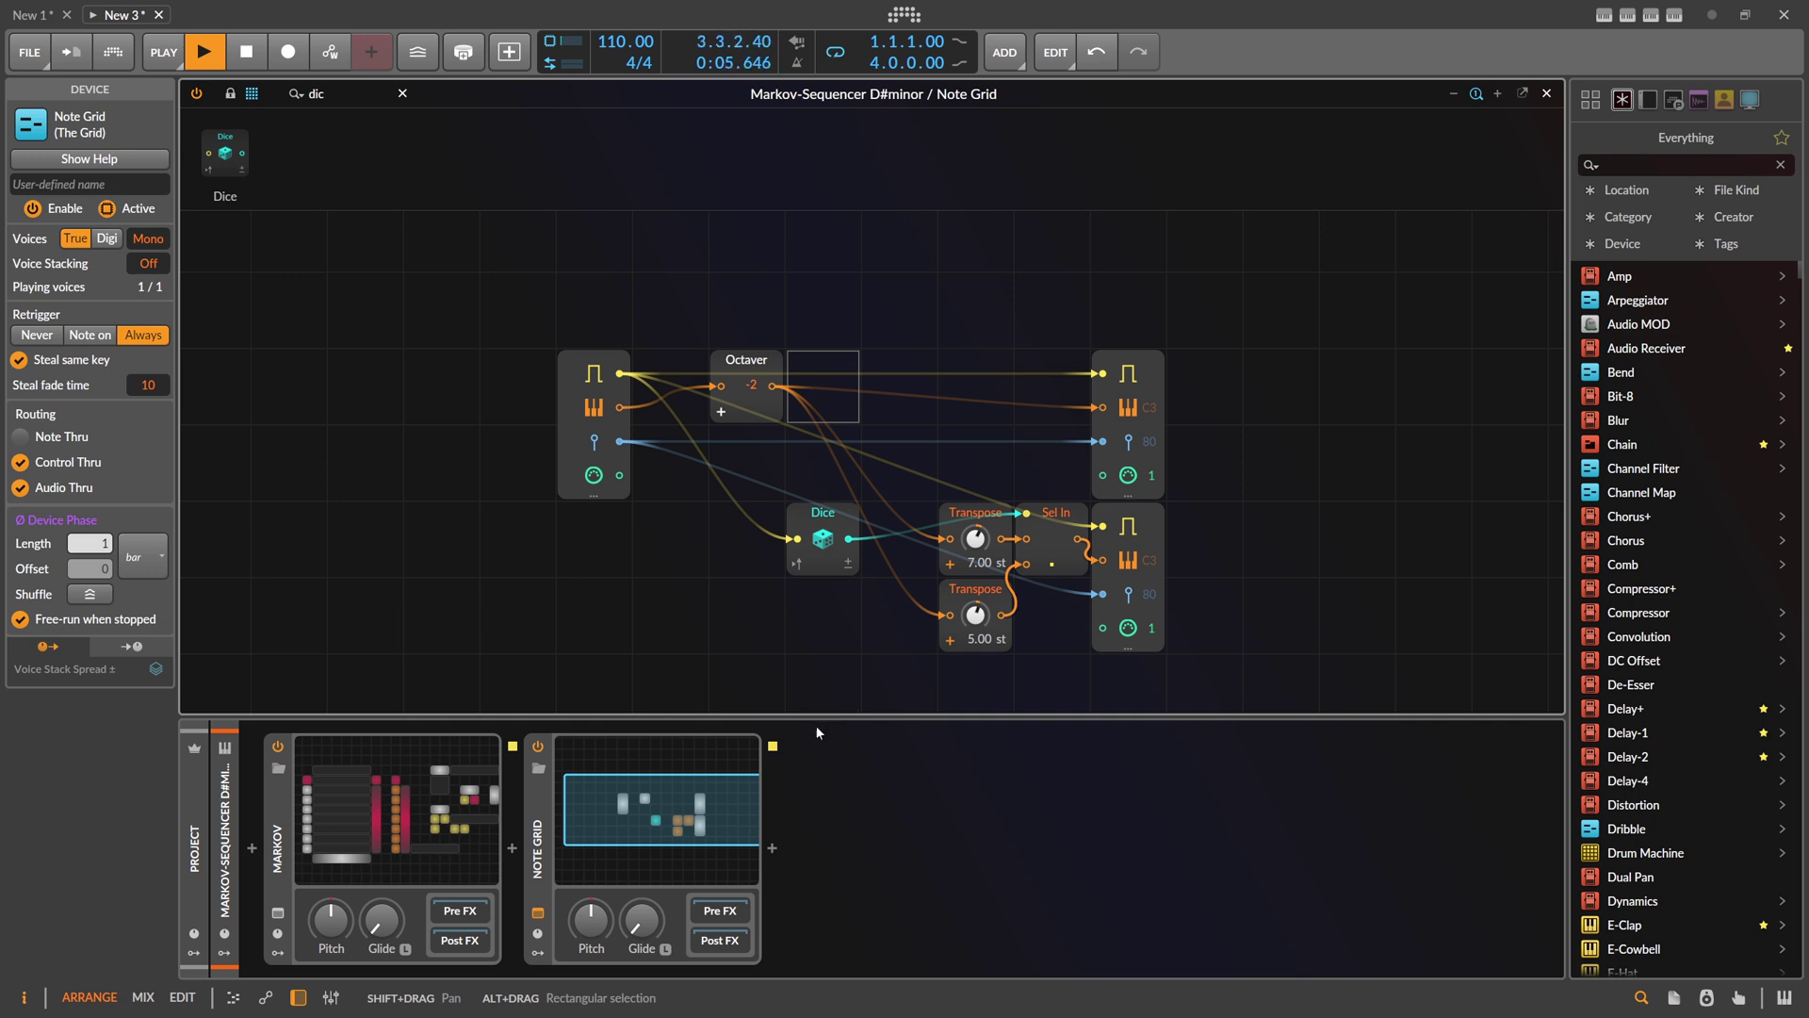
Step: Insert a Poly Grid instrument after the second Note Grid in the device chain
click(772, 848)
text(poly)
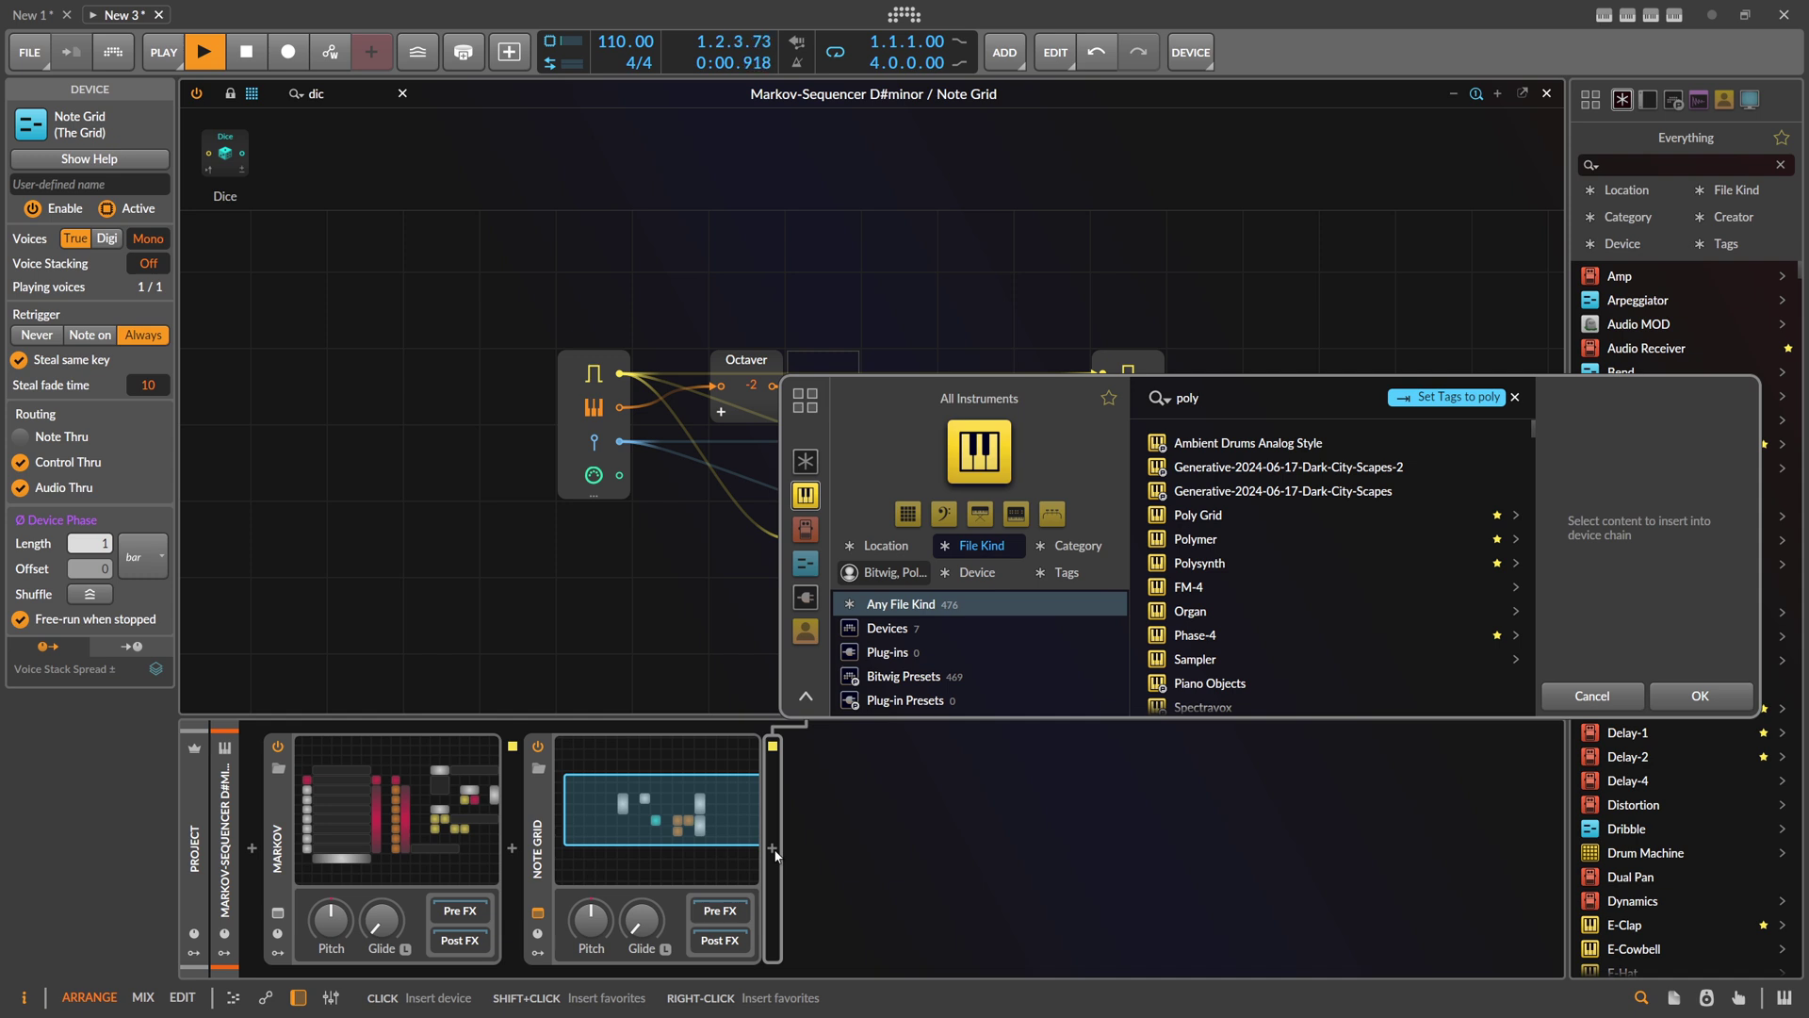
double_click(1198, 514)
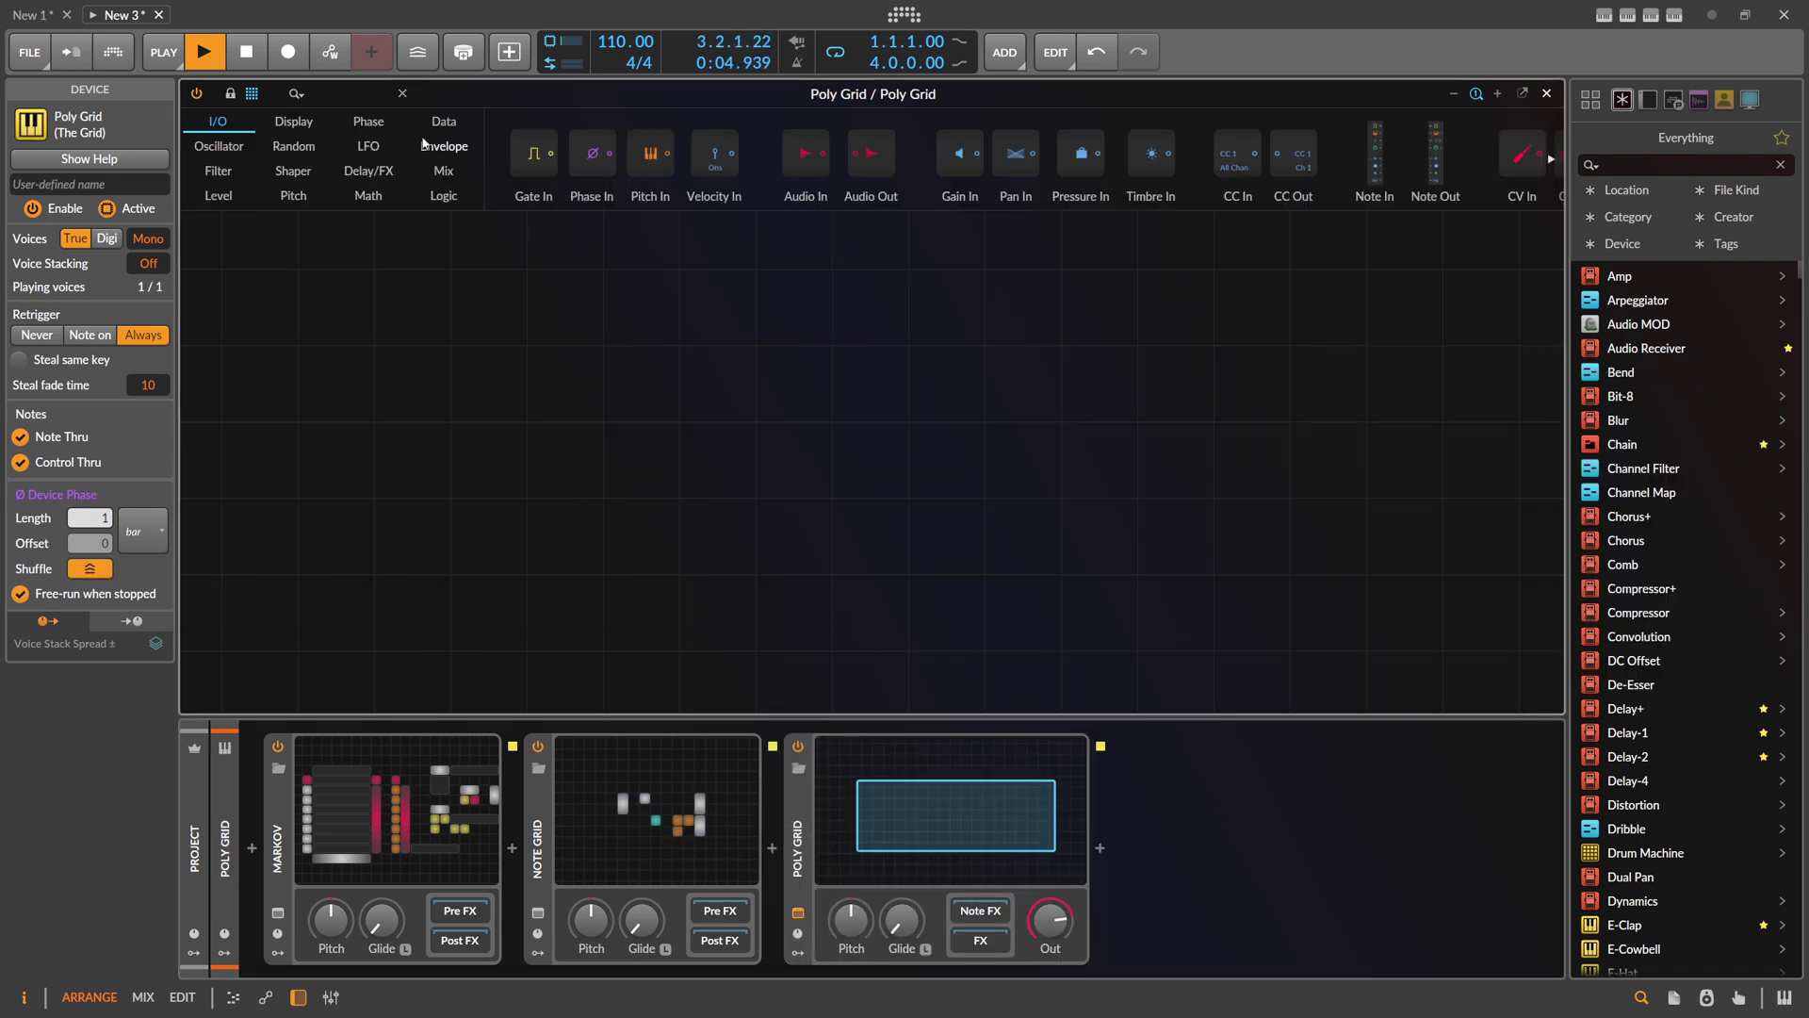
Step: Add a Sine oscillator to the empty Poly Grid and attach an ADSR directly after its output
click(348, 101)
text(sine)
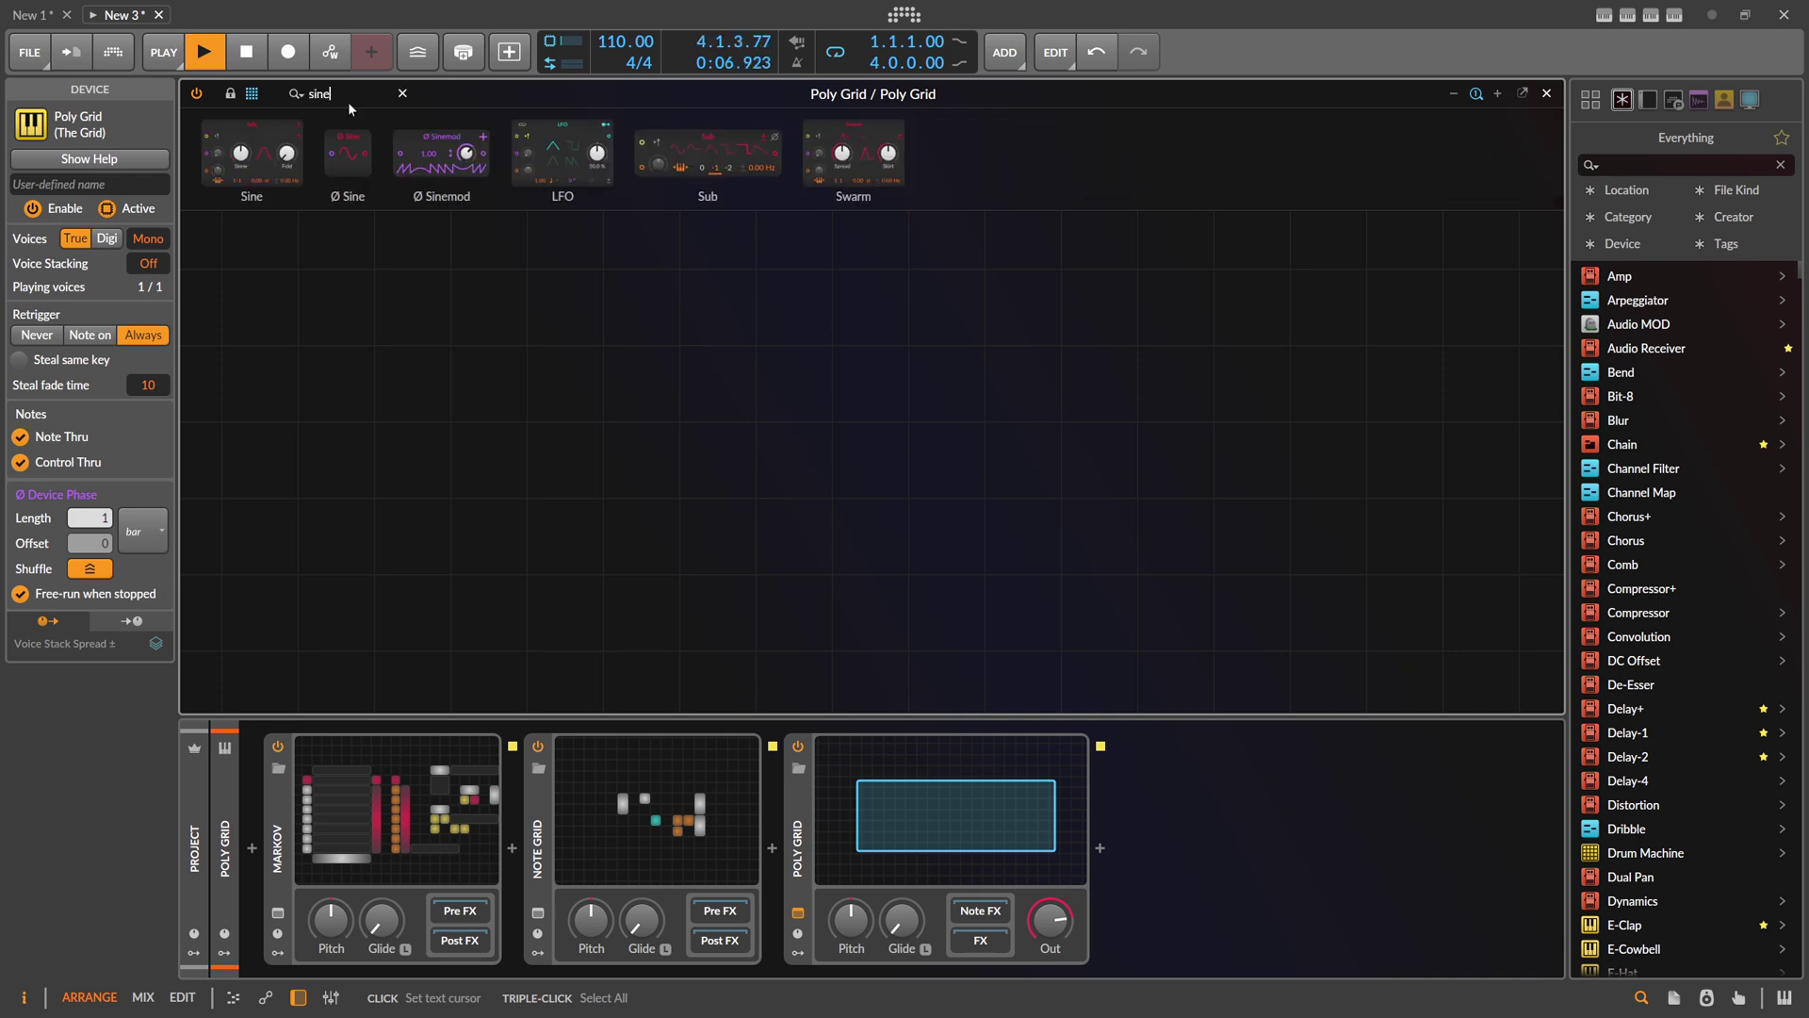
key(Return)
text(ad)
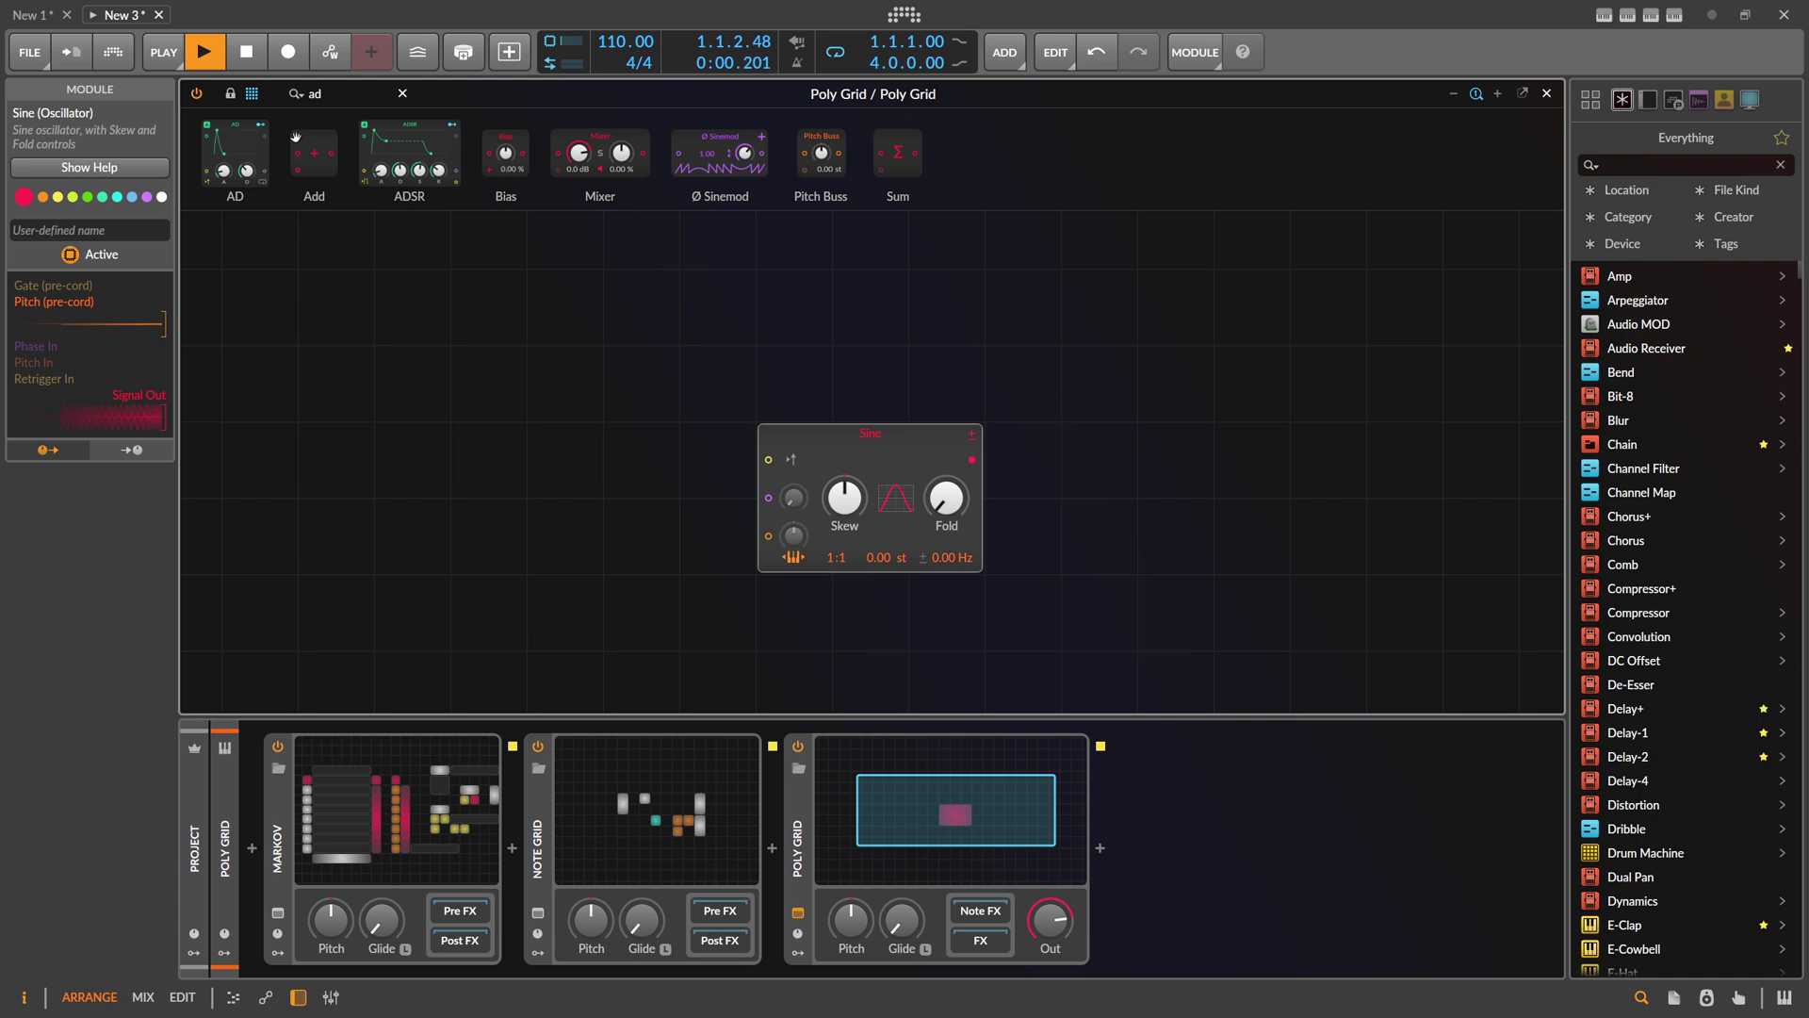
drag(409, 151, 791, 366)
mouse_move(953, 507)
mouse_down()
mouse_move(954, 453)
mouse_move(954, 538)
mouse_up()
drag(953, 474, 954, 472)
Step: Add an Audio Out module and insert an Amplify module between the ADSR and it
drag(351, 98, 247, 102)
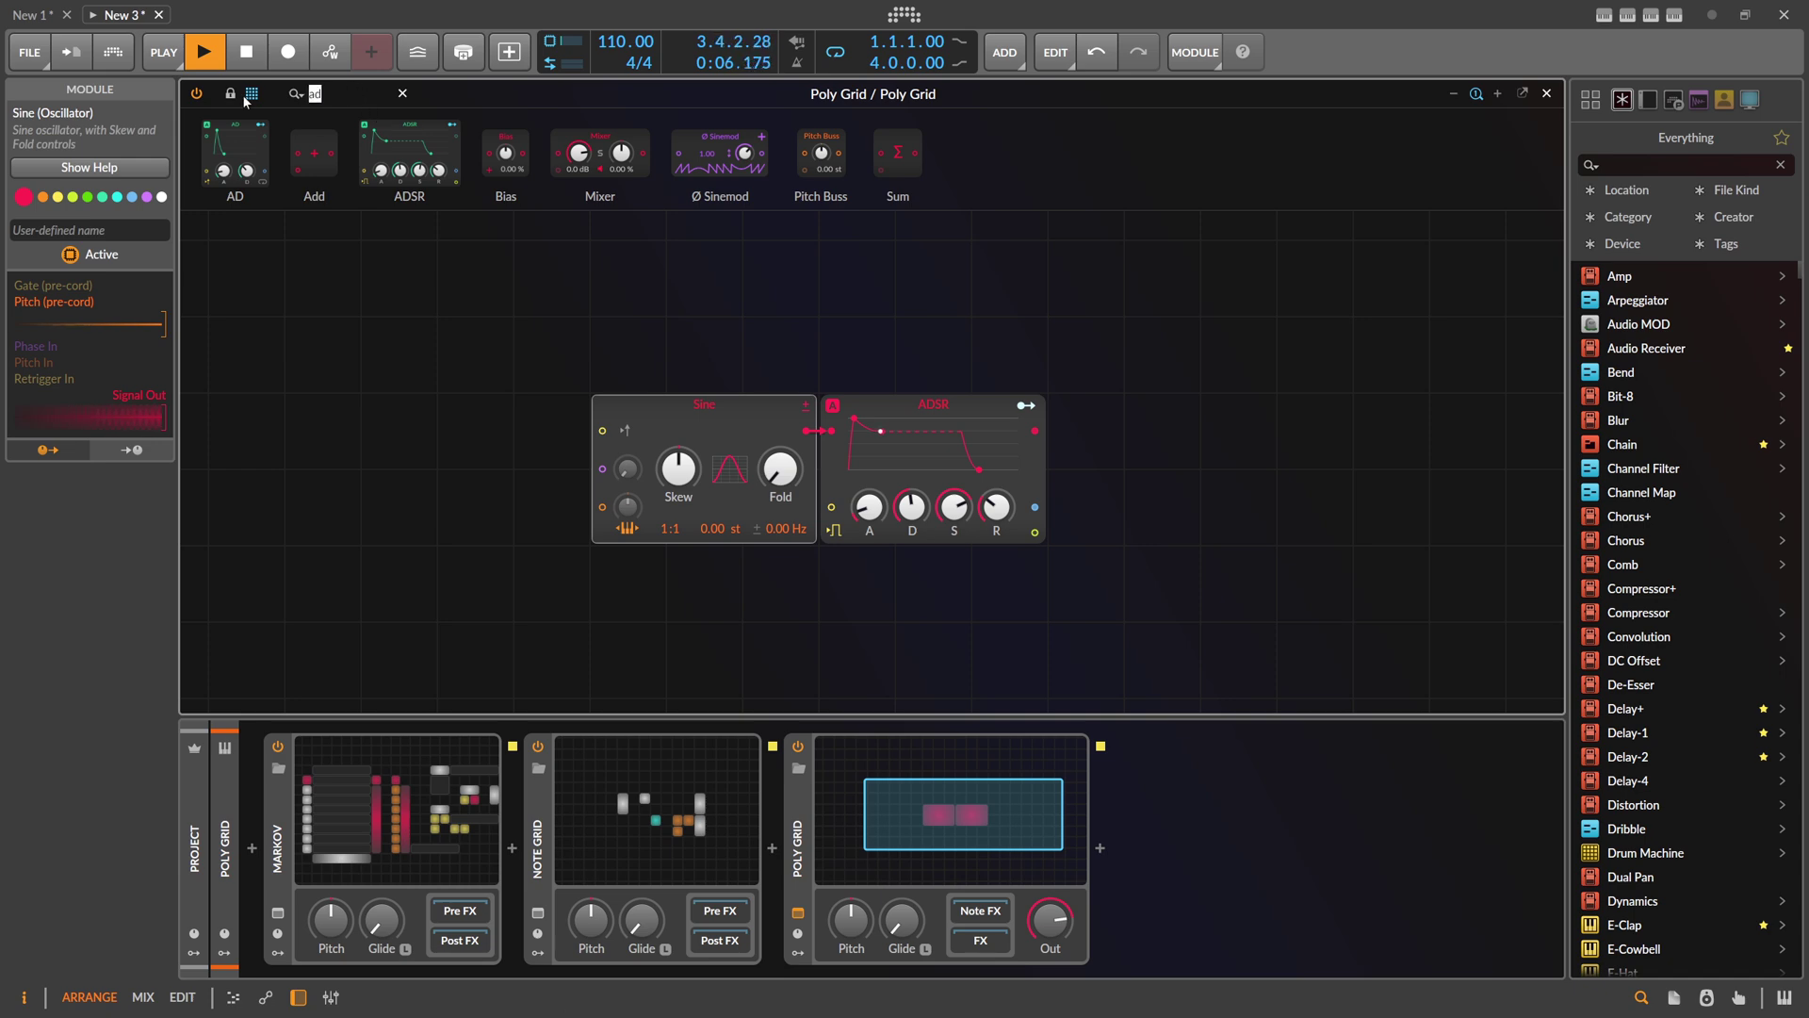
text(out)
click(233, 152)
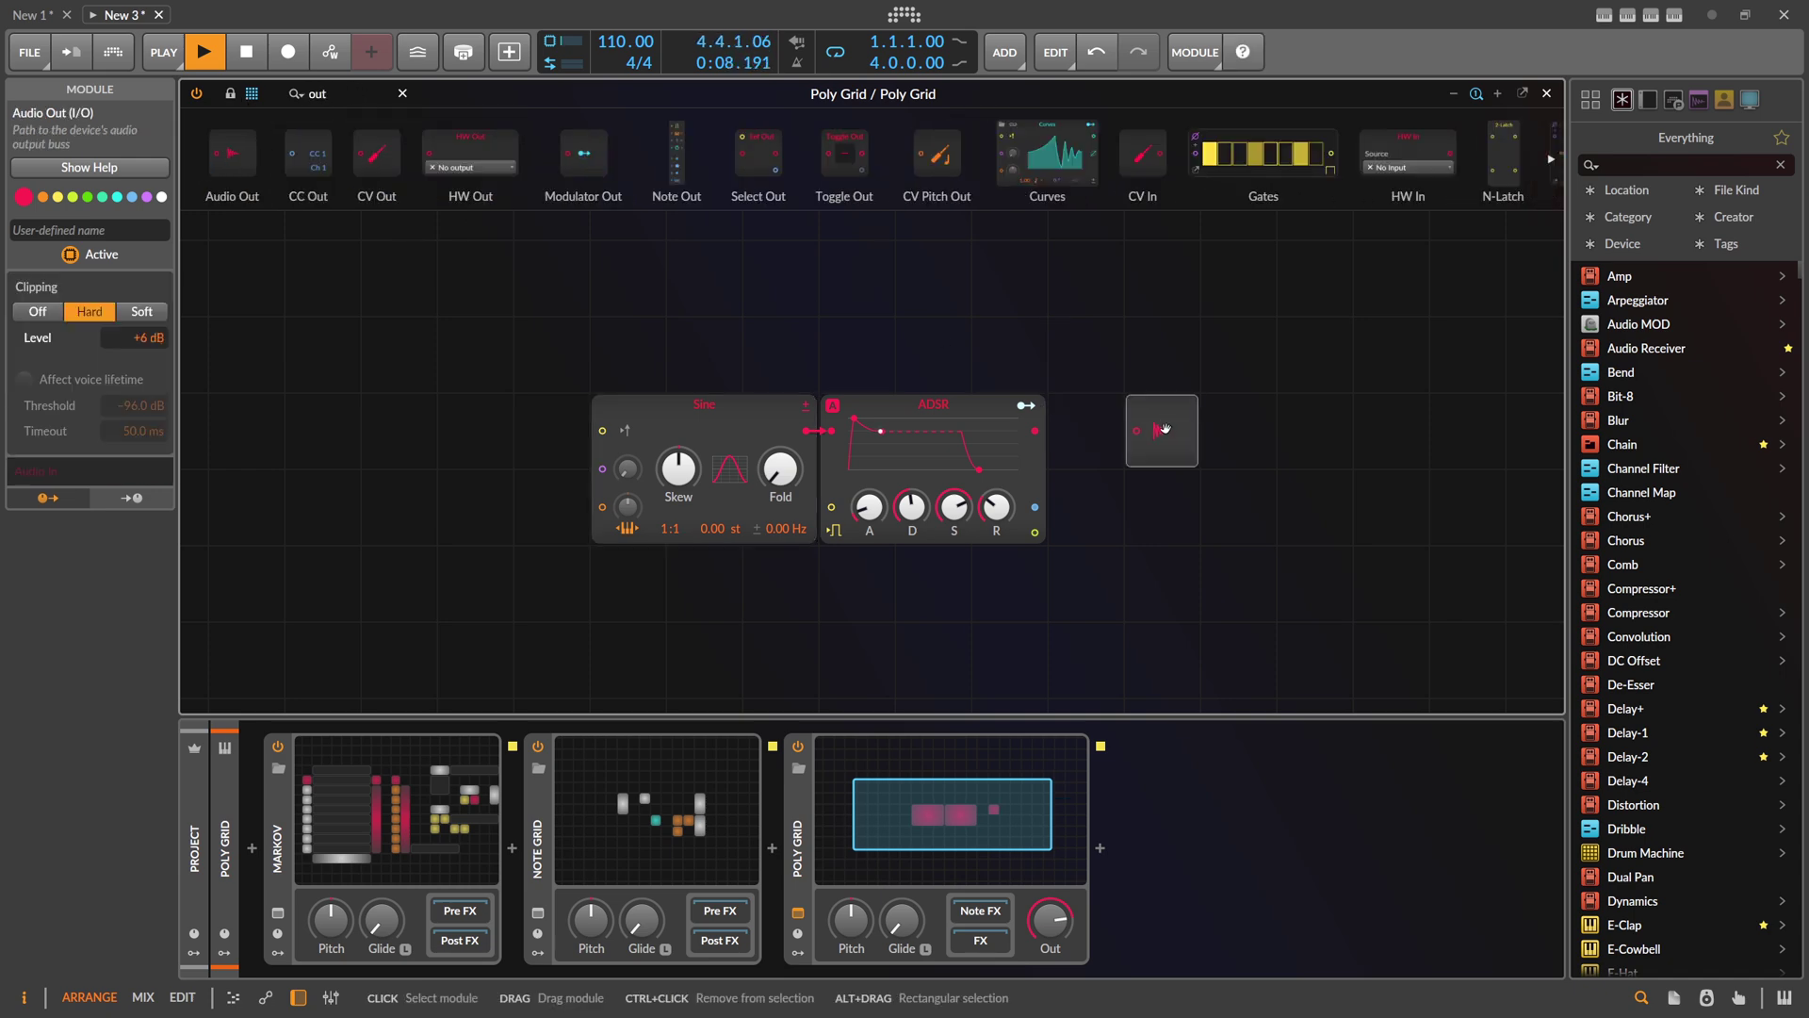
text(amp)
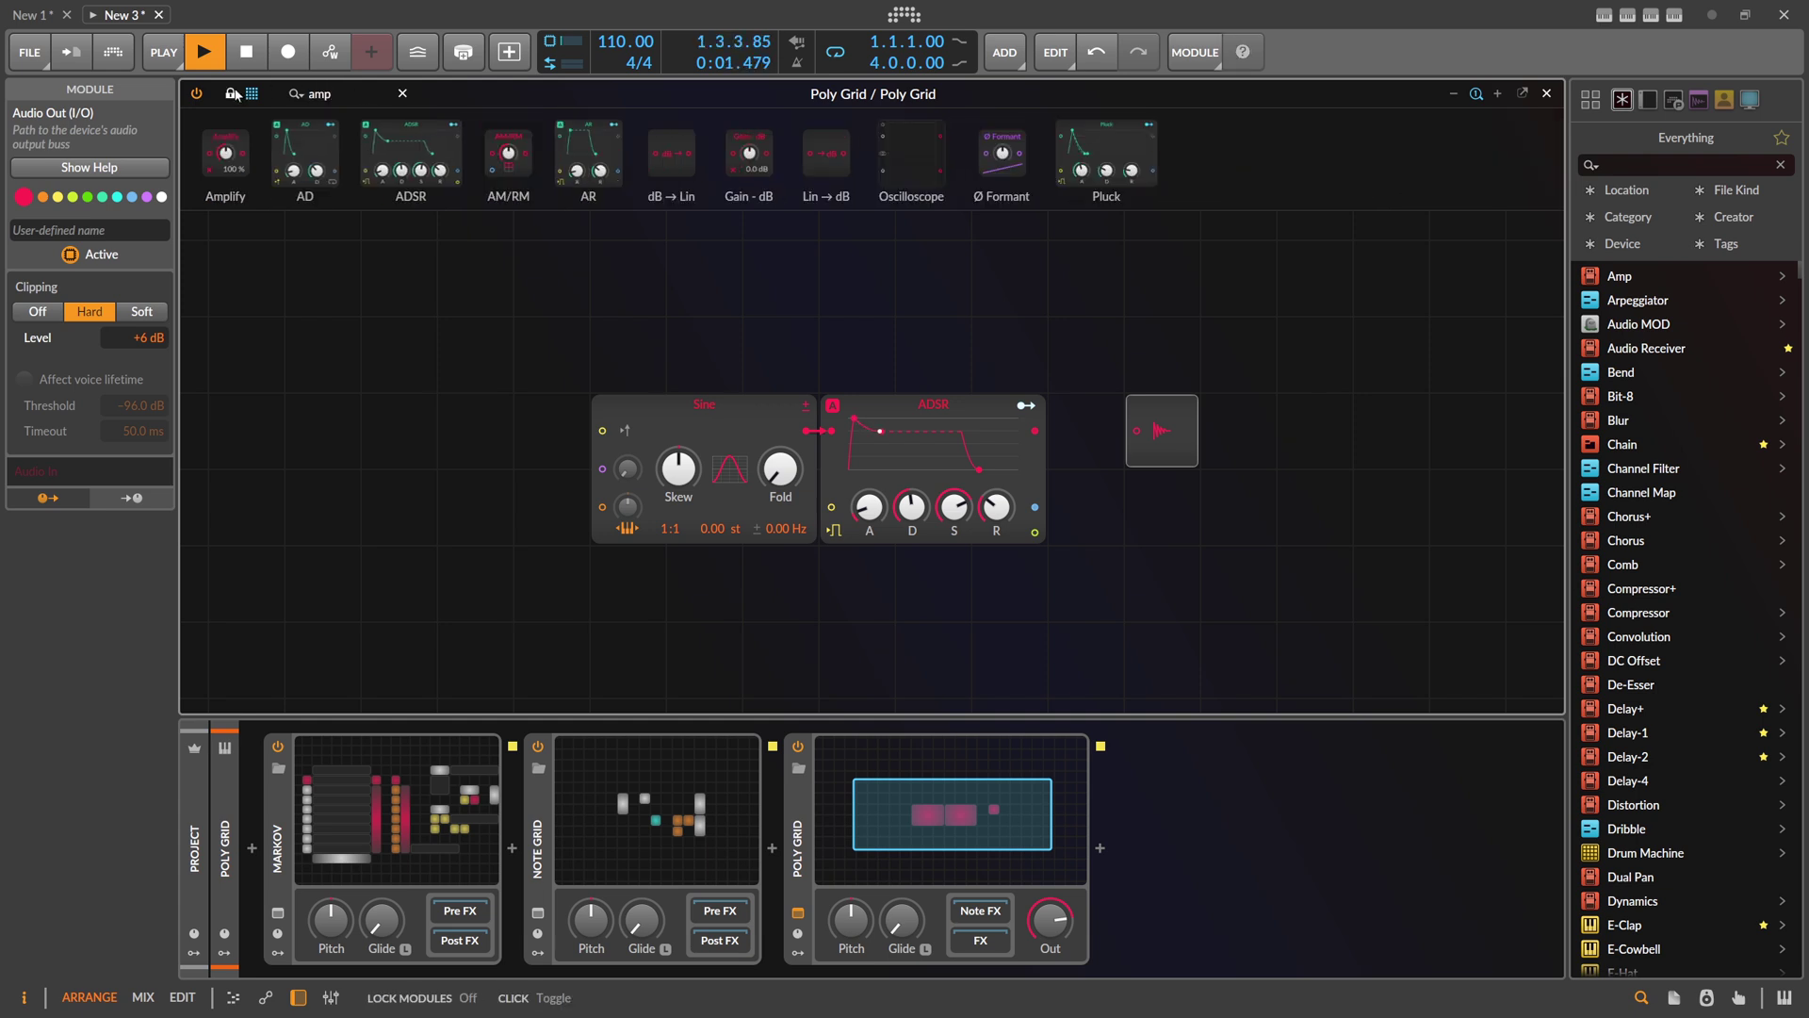
drag(227, 154, 1080, 426)
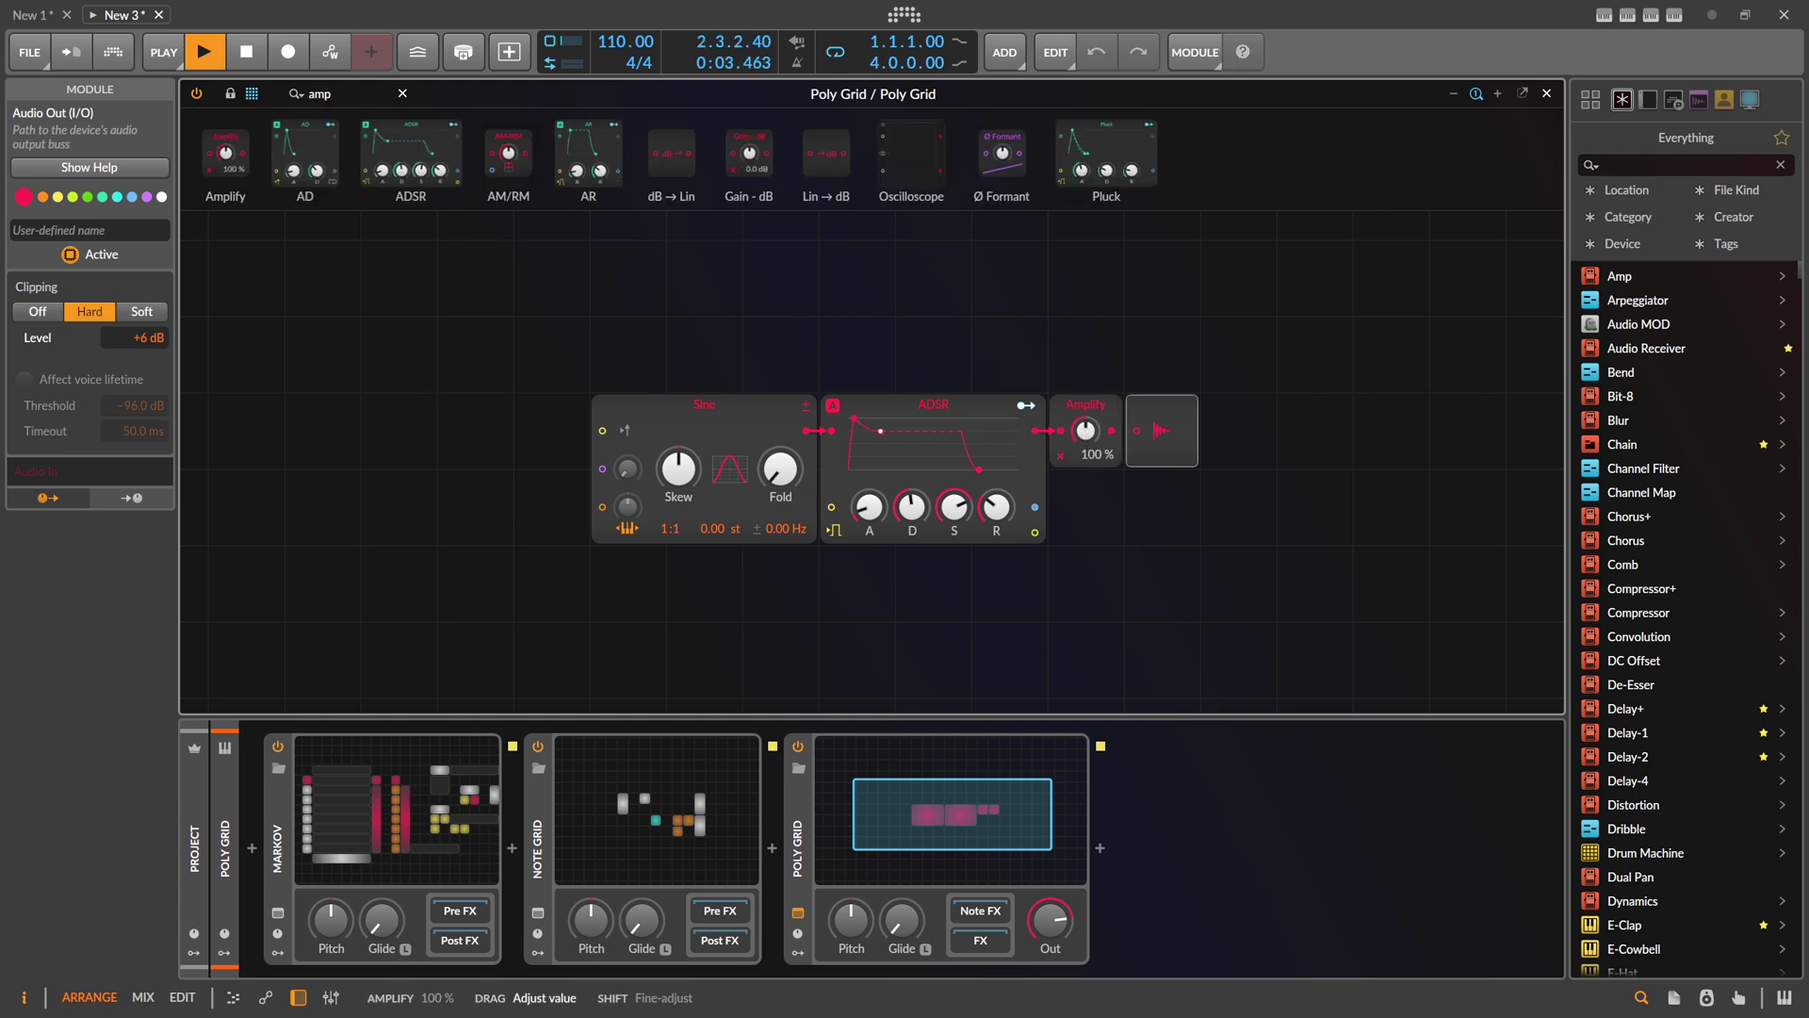
Step: Place a Pitch In module ahead of the Sine oscillator and attach a Transpose module to its output
click(678, 419)
drag(335, 95, 203, 86)
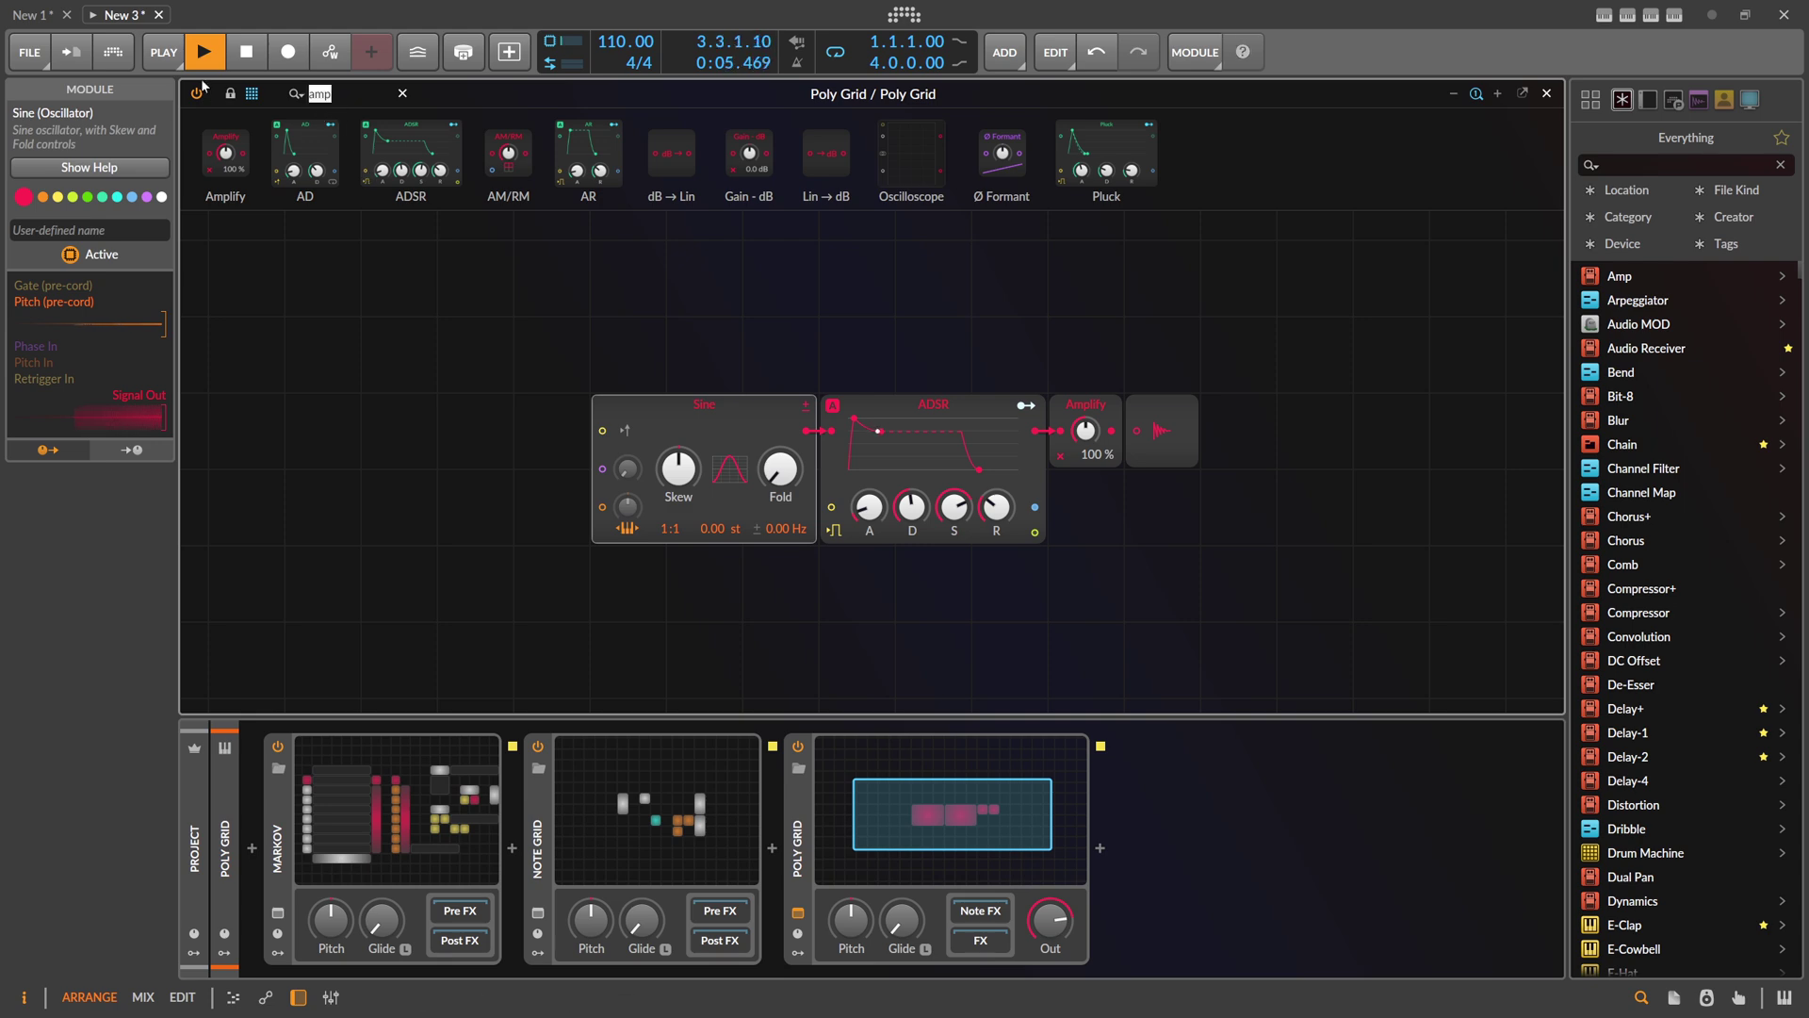
text(pitch)
drag(306, 153, 322, 507)
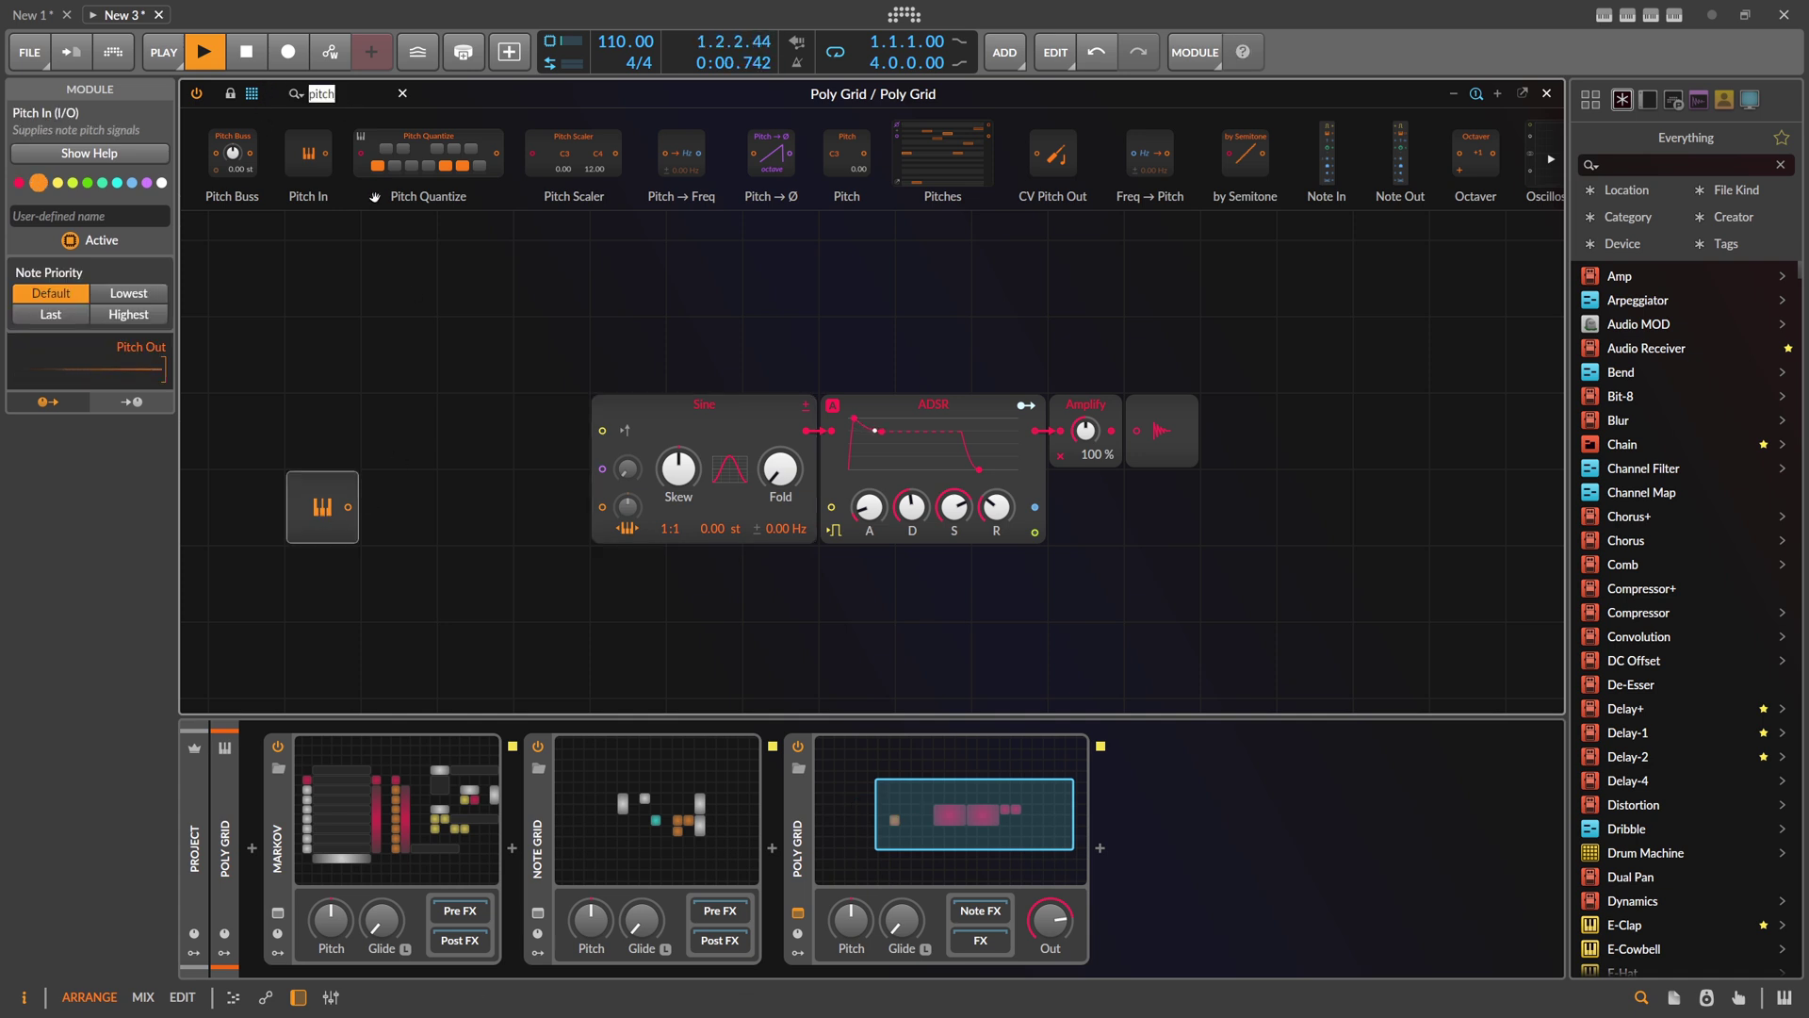
text(tran)
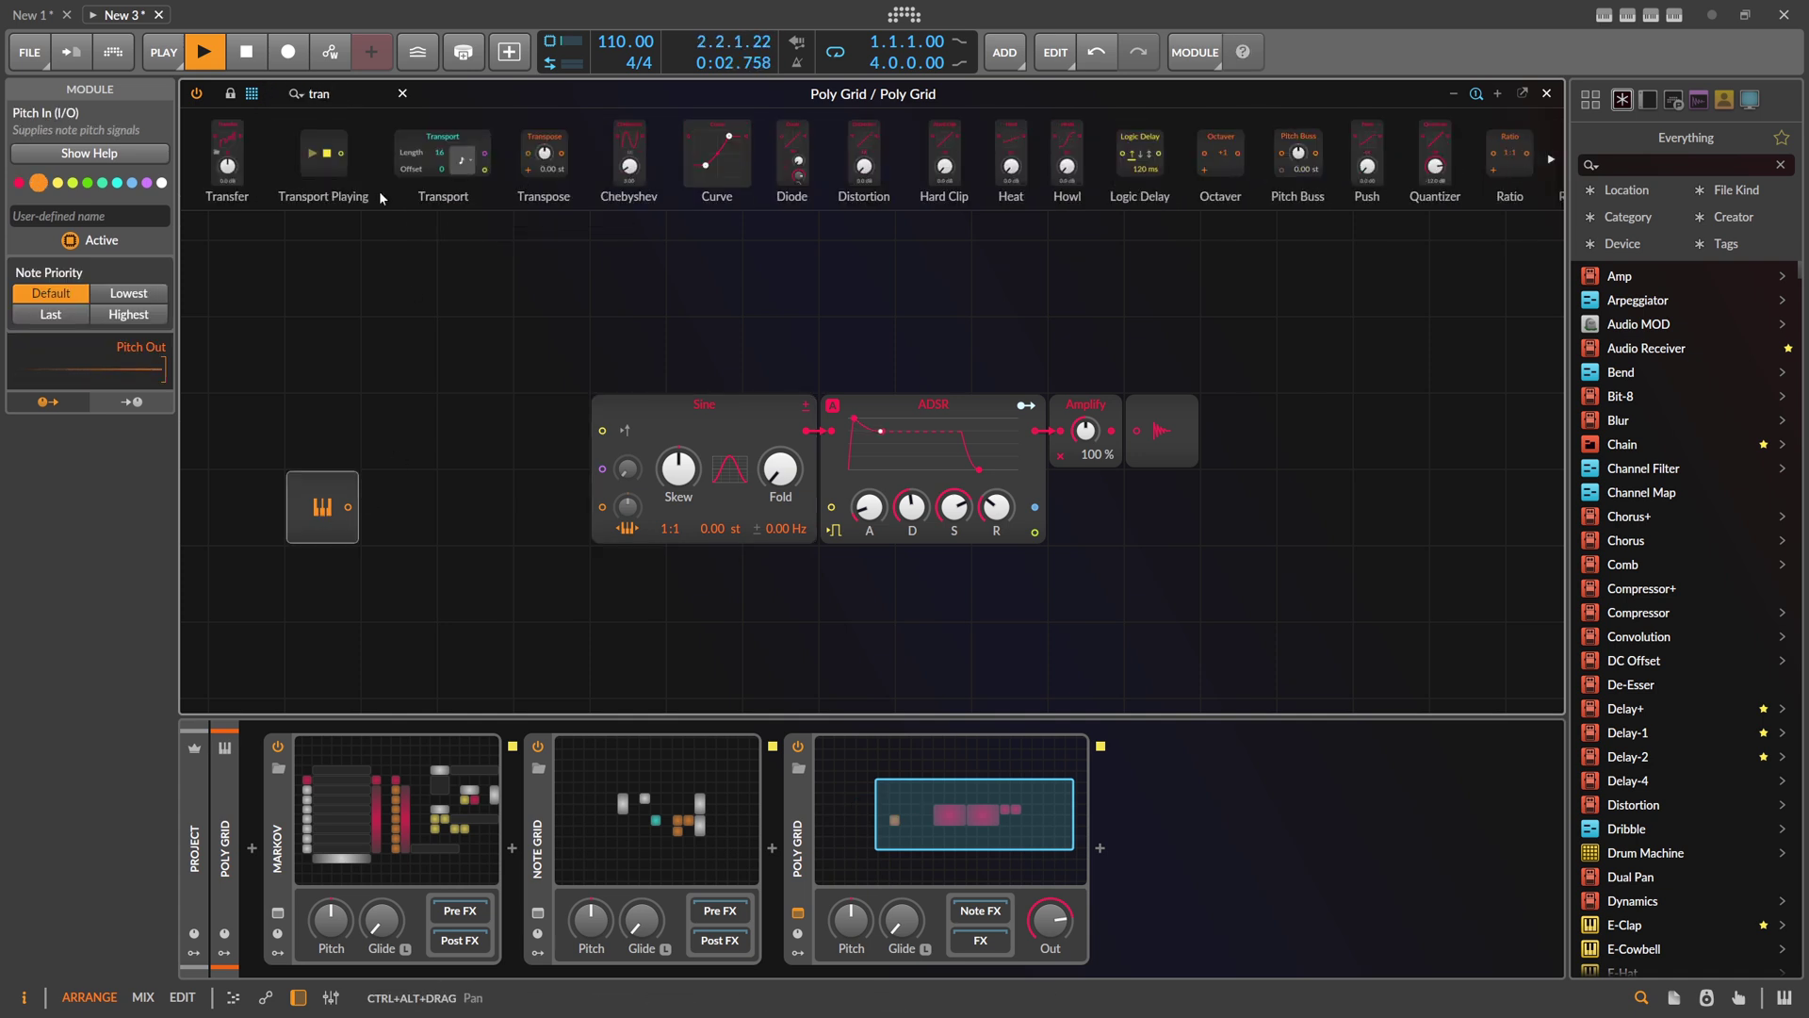
drag(541, 138, 399, 506)
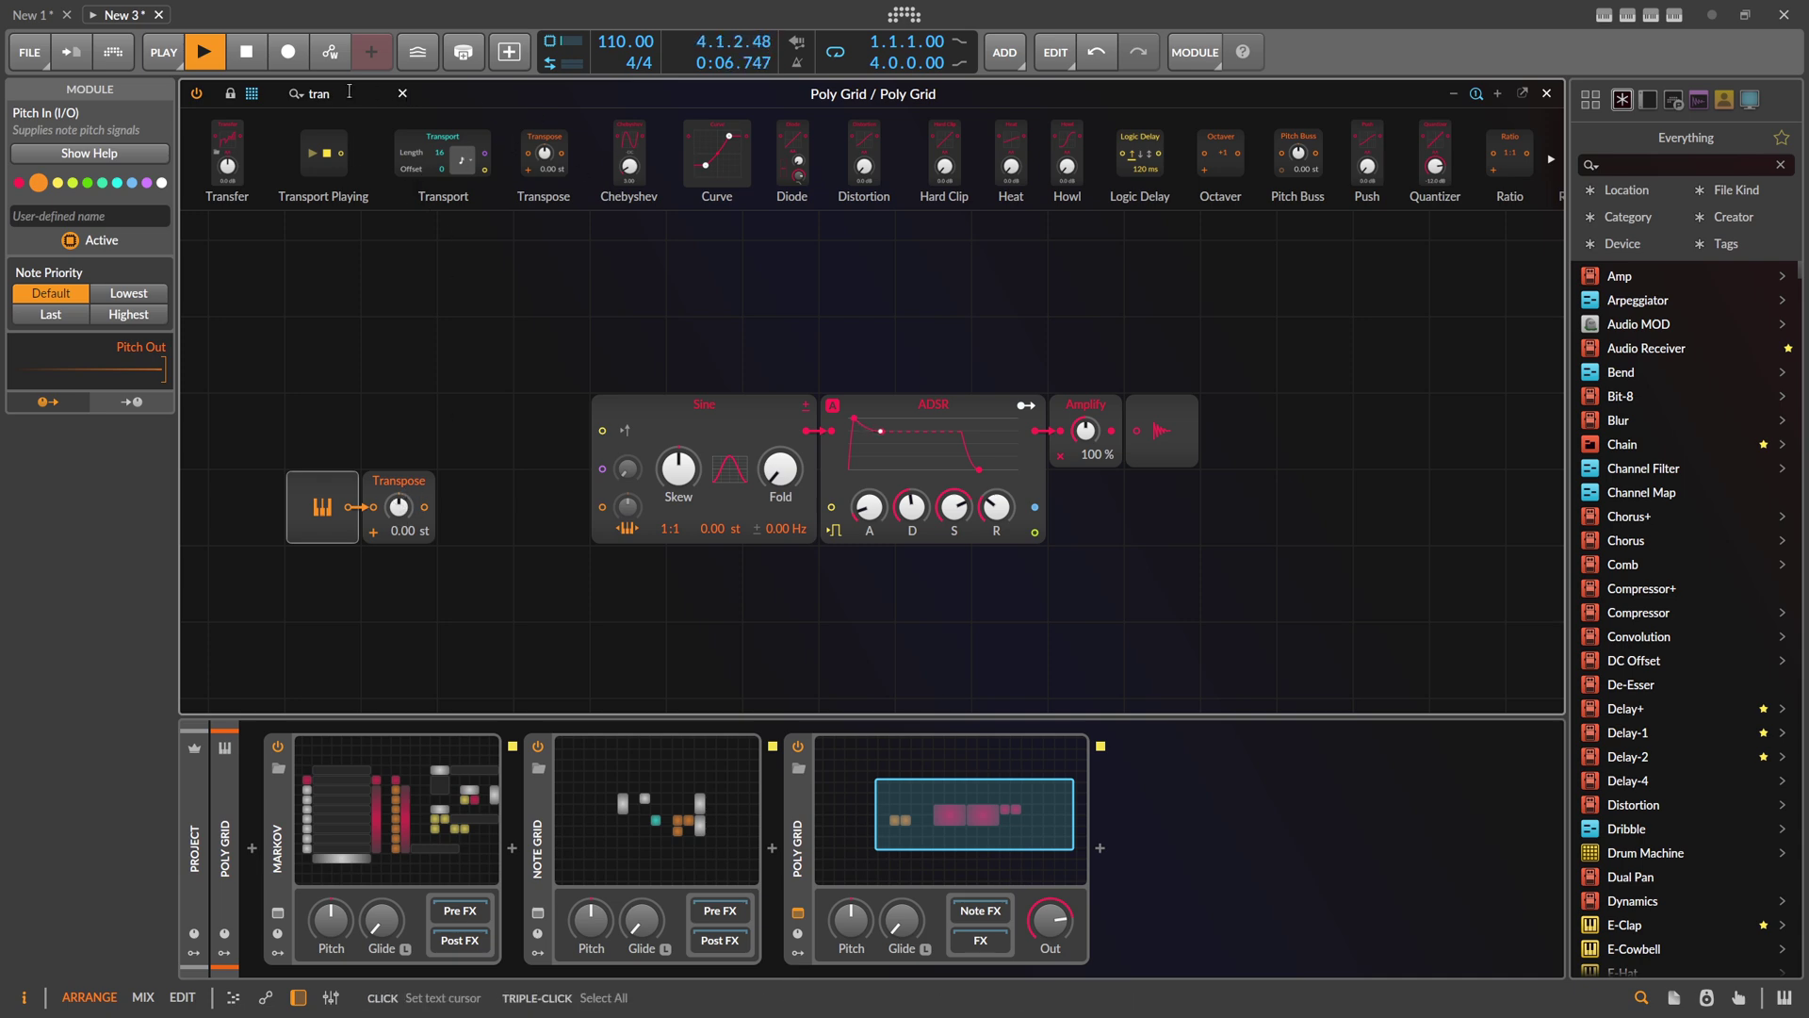
Step: Attach a Pitch Quantize module after Transpose and connect its output to the Sine oscillator's pitch input
text(quan)
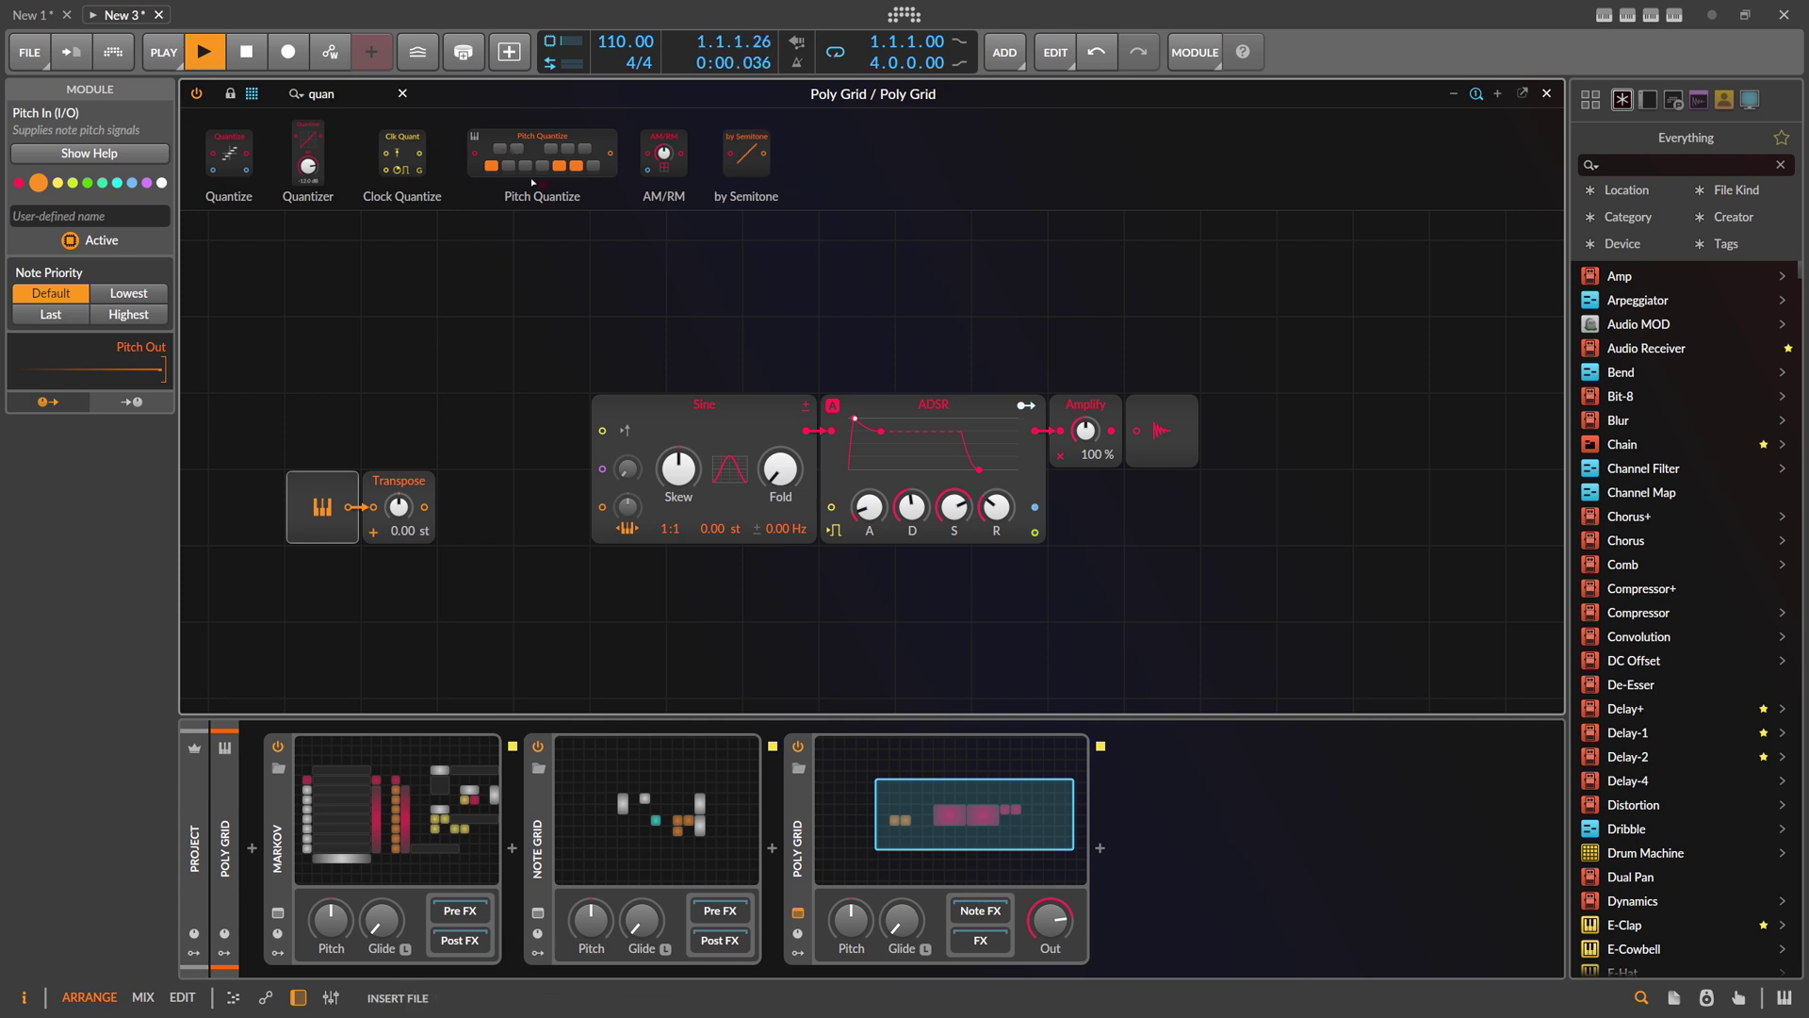
drag(434, 506, 533, 509)
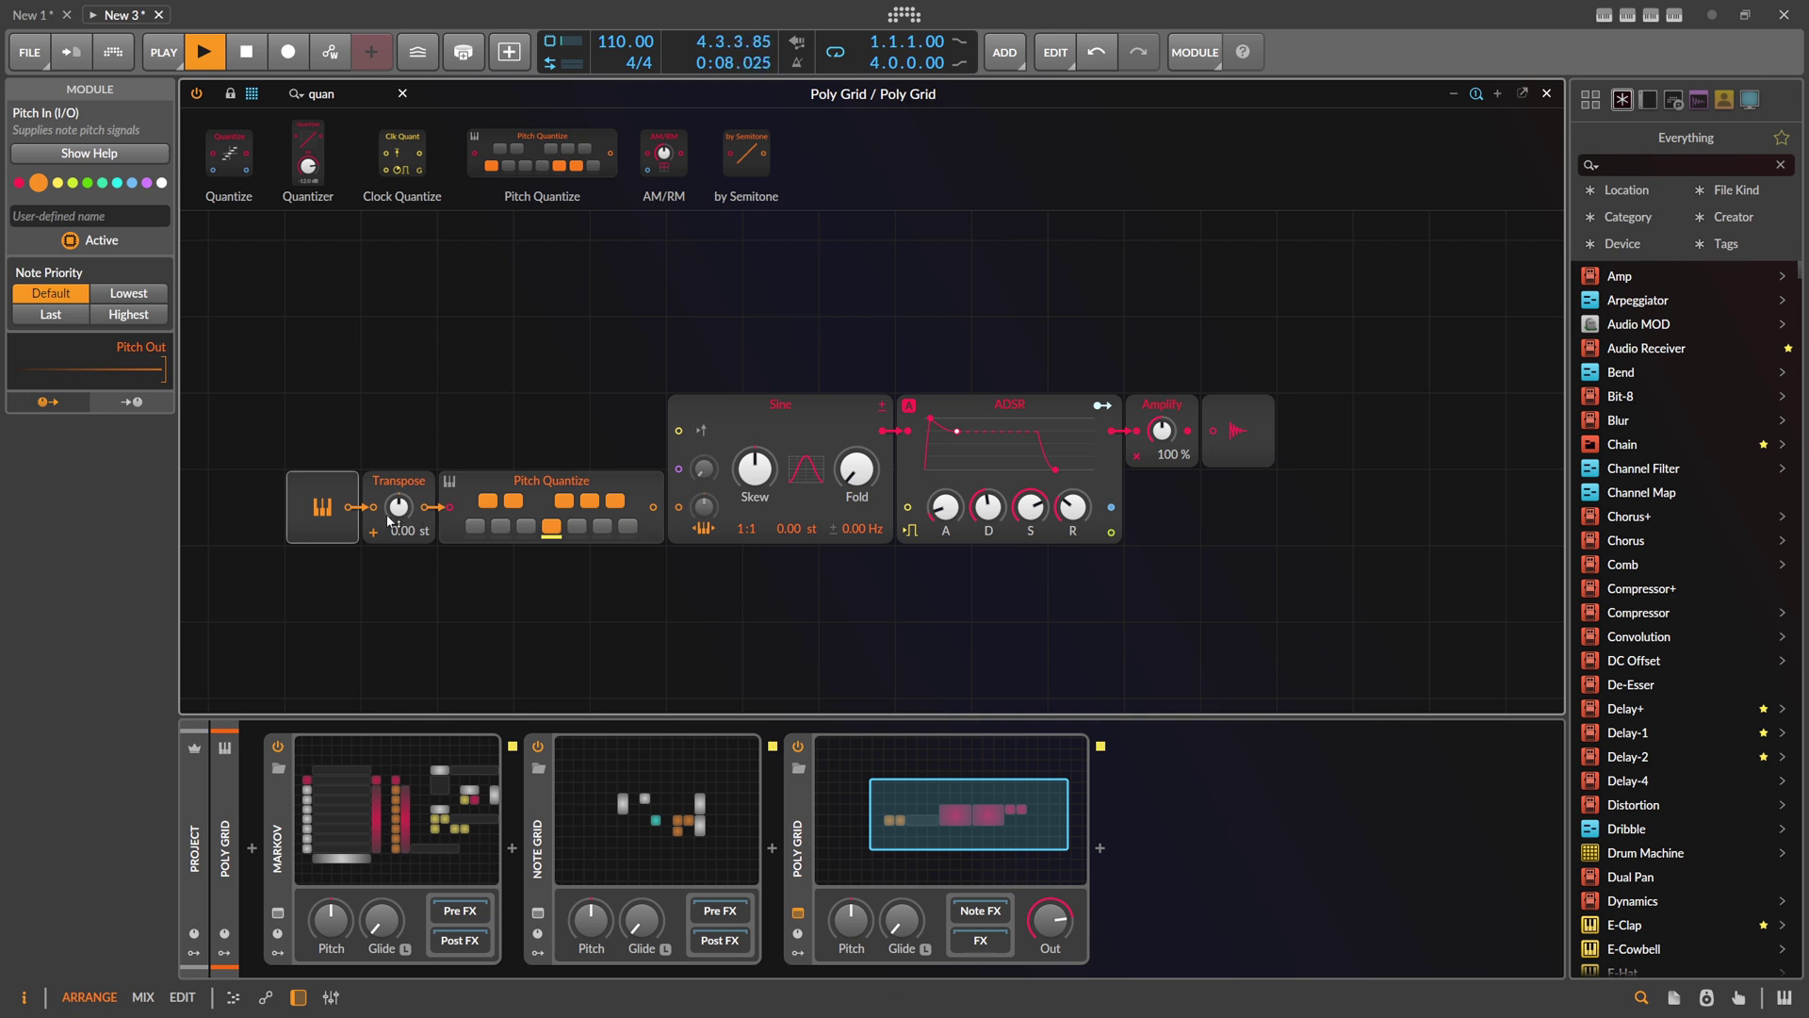
drag(653, 507, 679, 508)
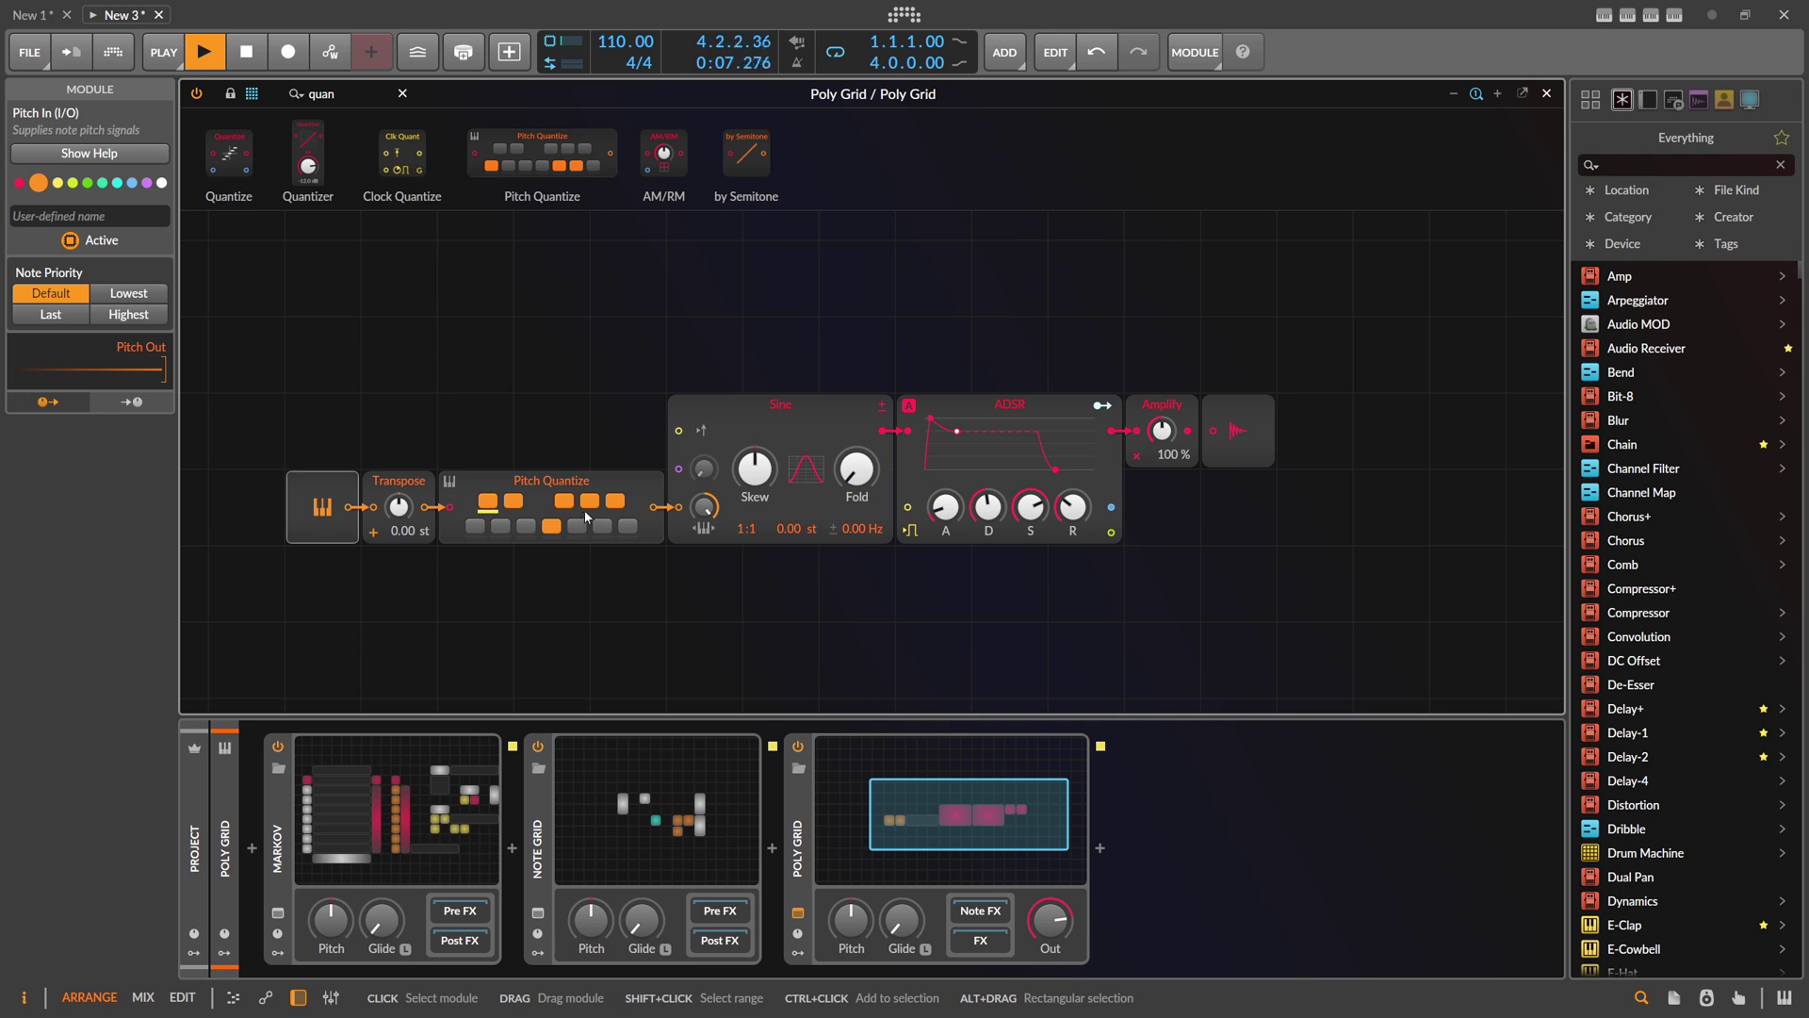
Step: Lengthen the ADSR's attack and release and turn the Poly Grid's output level all the way down
drag(950, 515, 949, 448)
drag(1075, 513, 1074, 483)
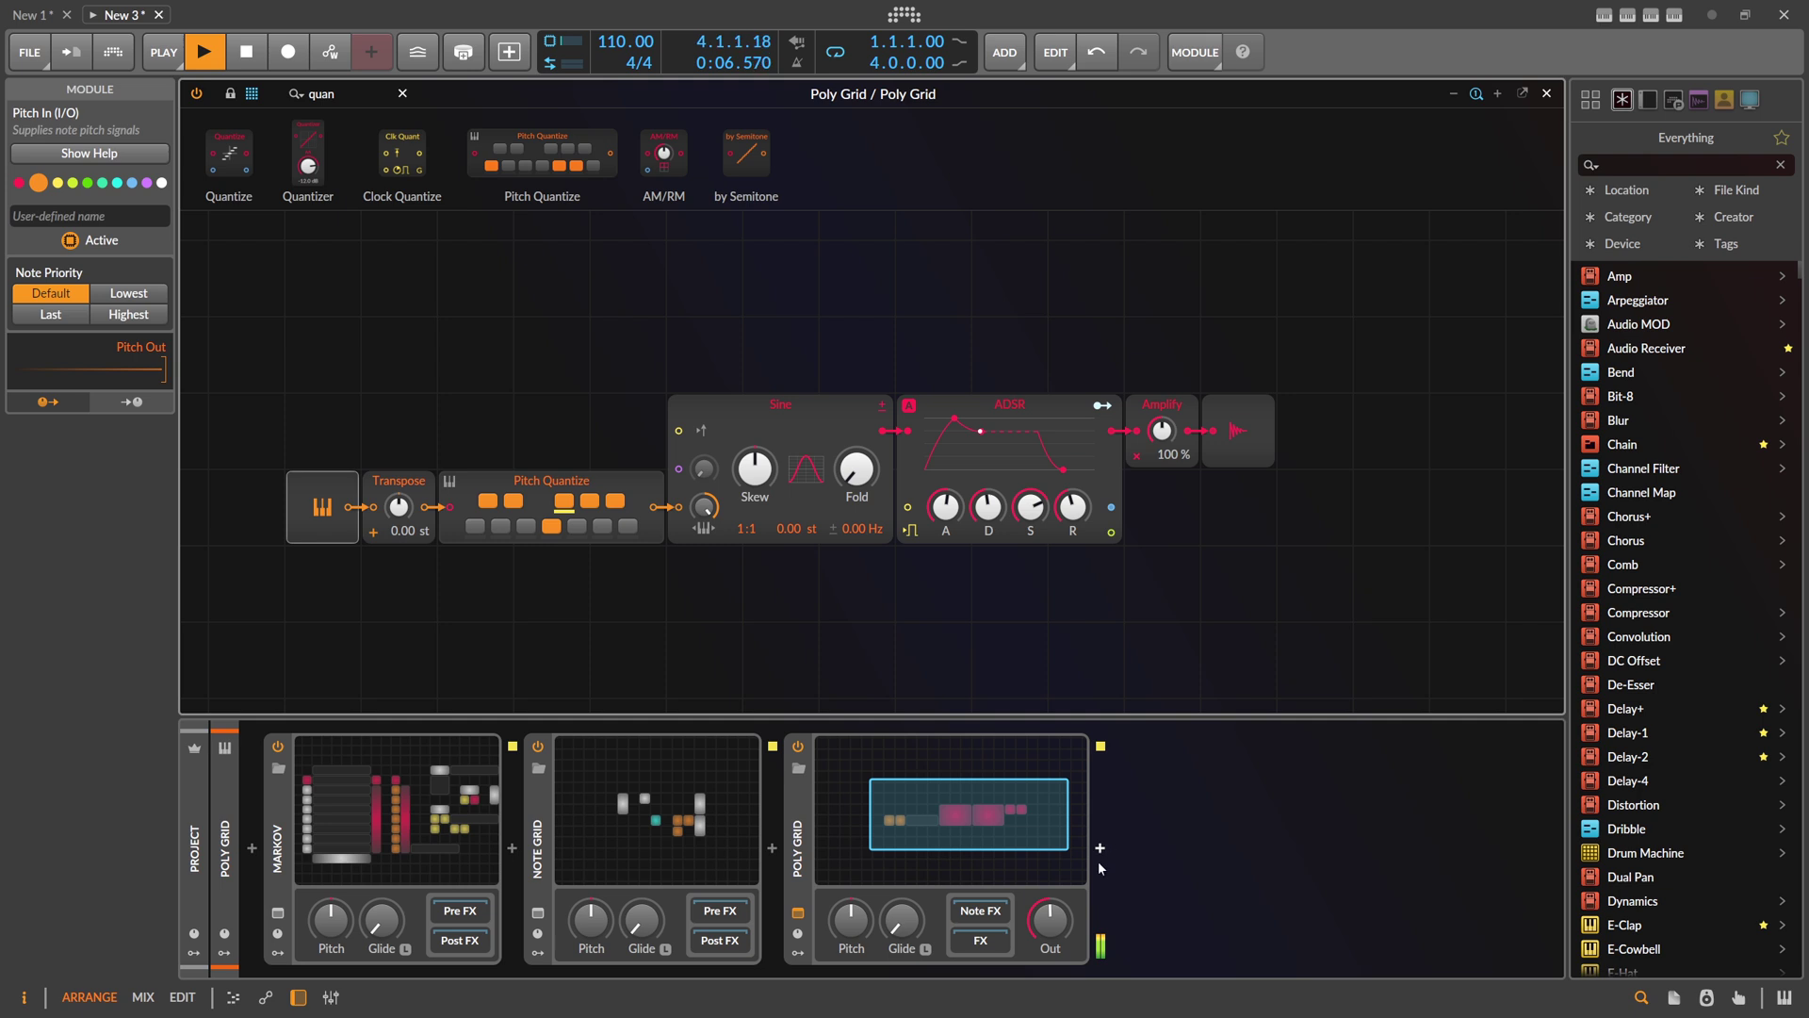
drag(1049, 920, 1050, 933)
drag(950, 511, 950, 500)
drag(1080, 512, 1080, 499)
Step: Set the Poly Grid's voice stacking to 3 voices
drag(694, 376, 791, 372)
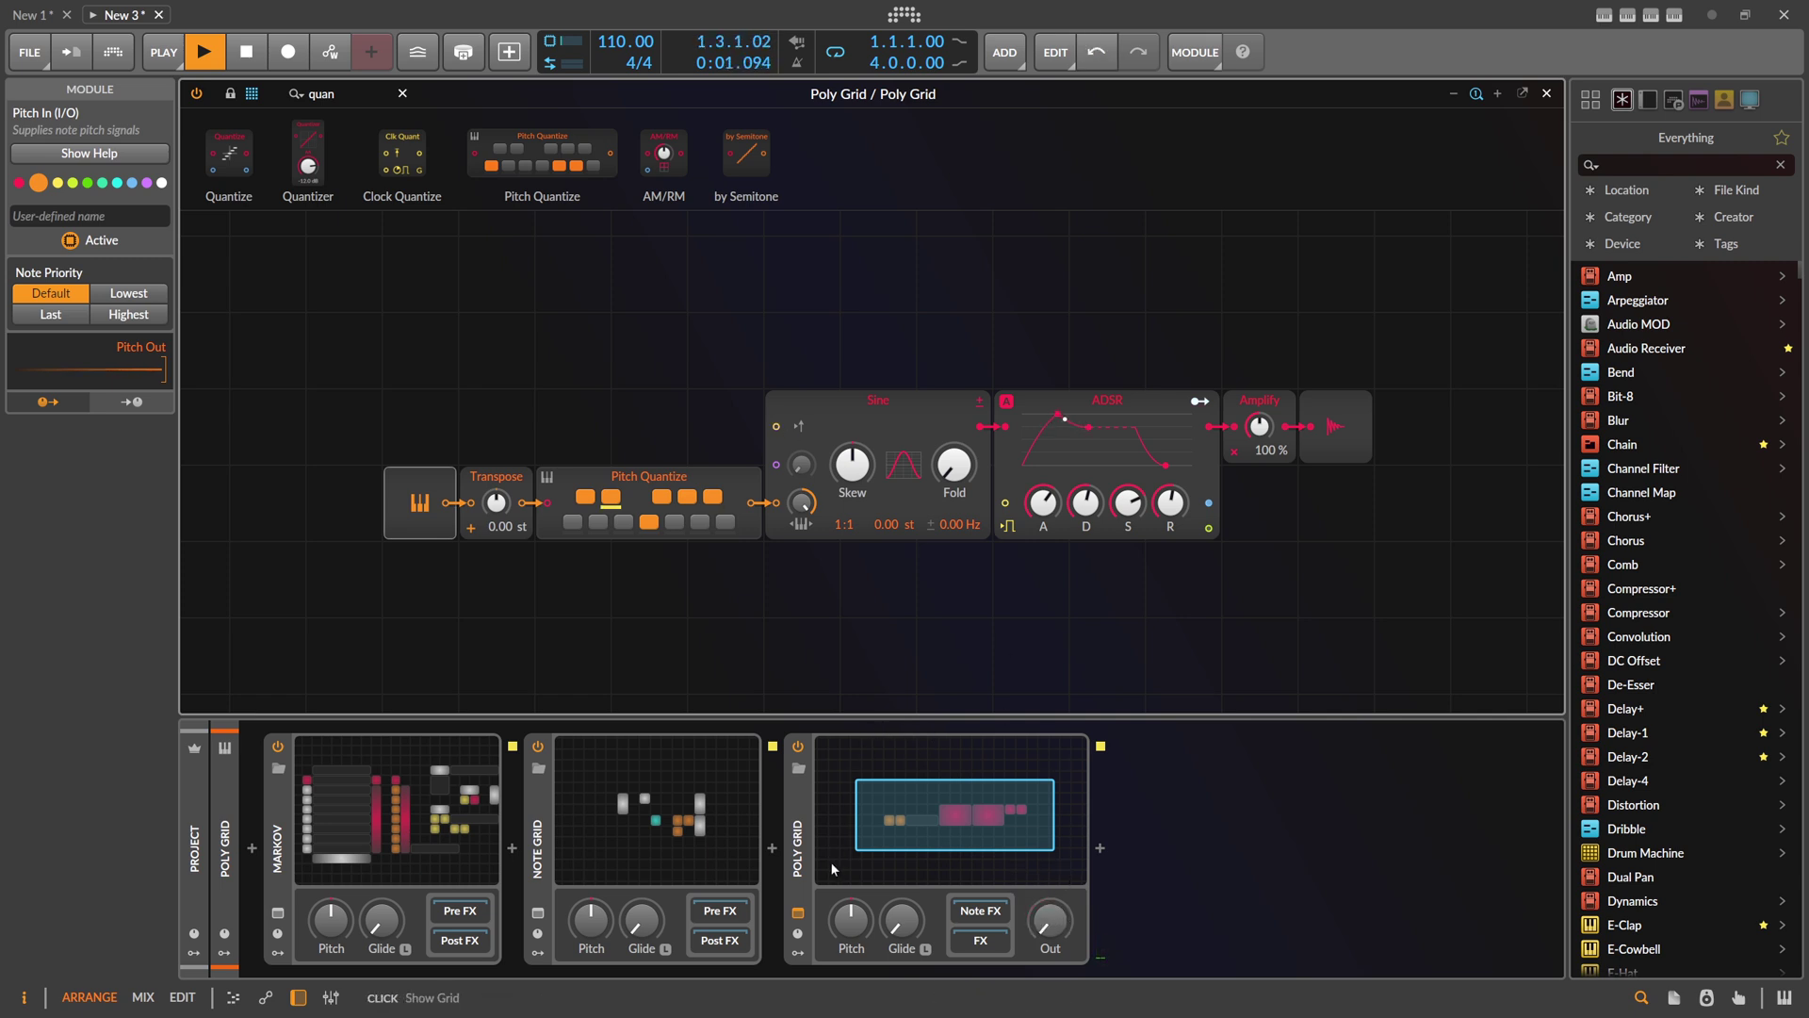
click(527, 610)
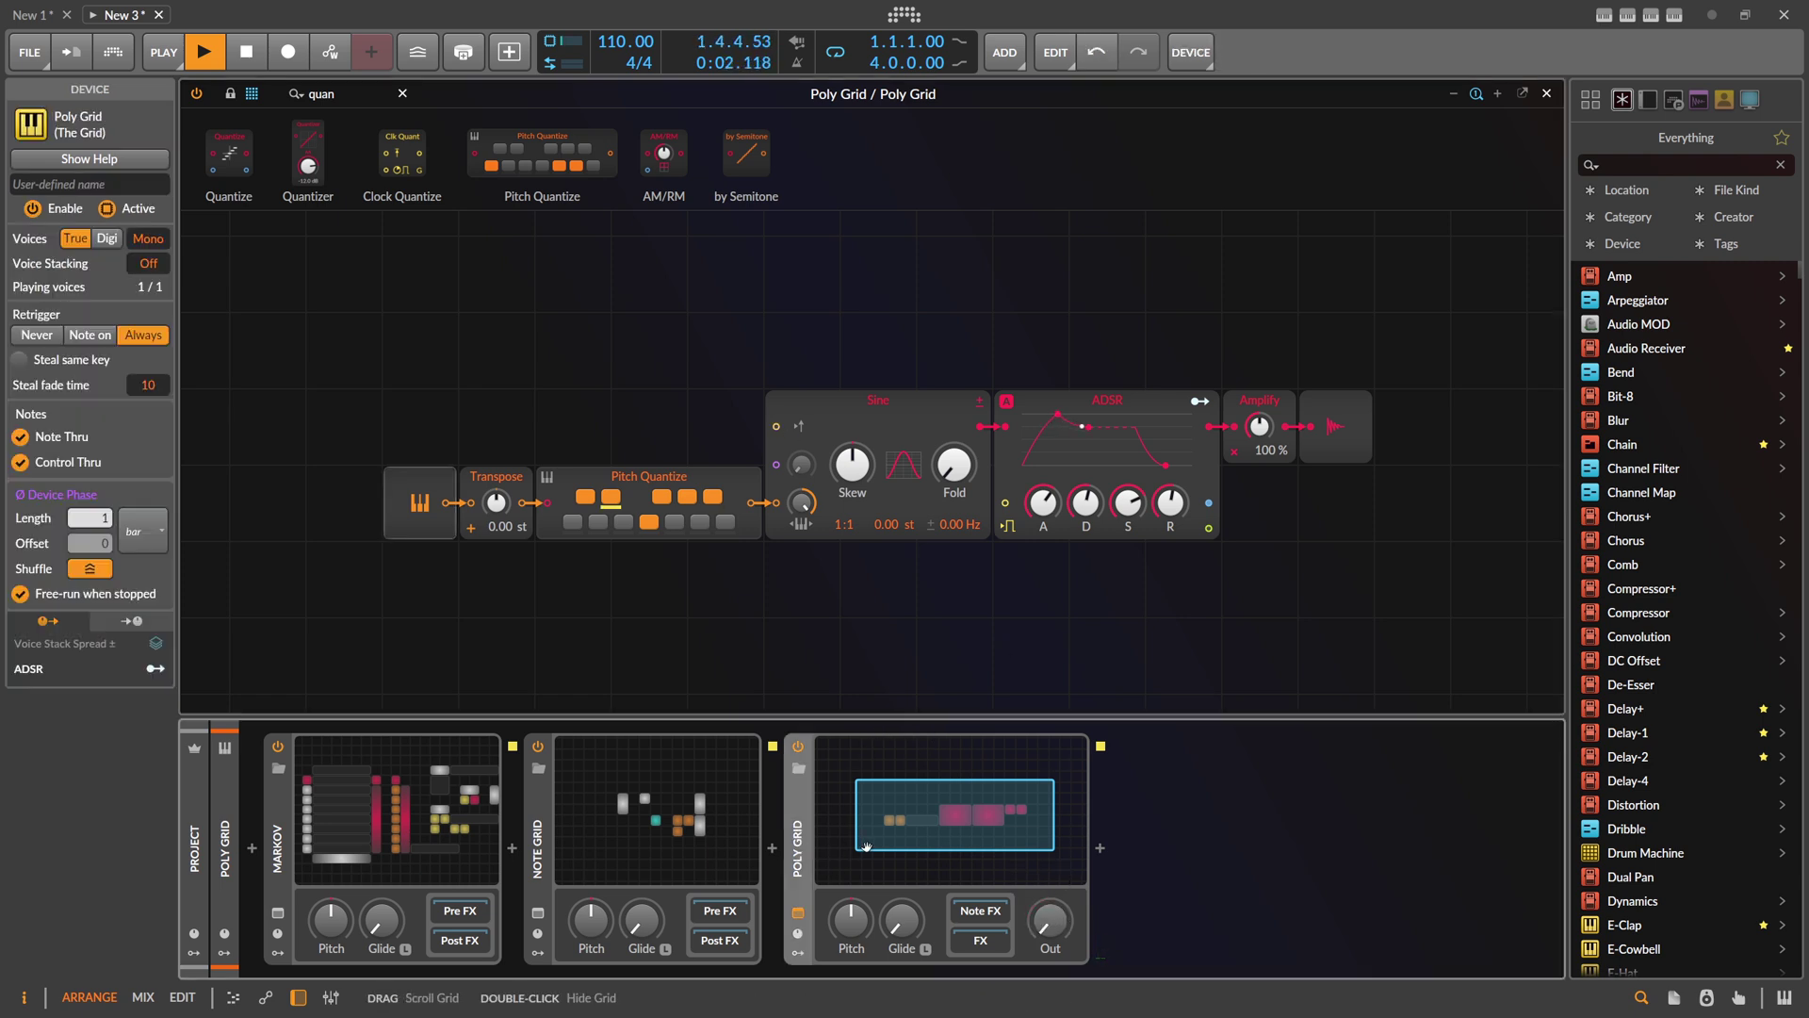
double_click(149, 264)
text(3)
key(Return)
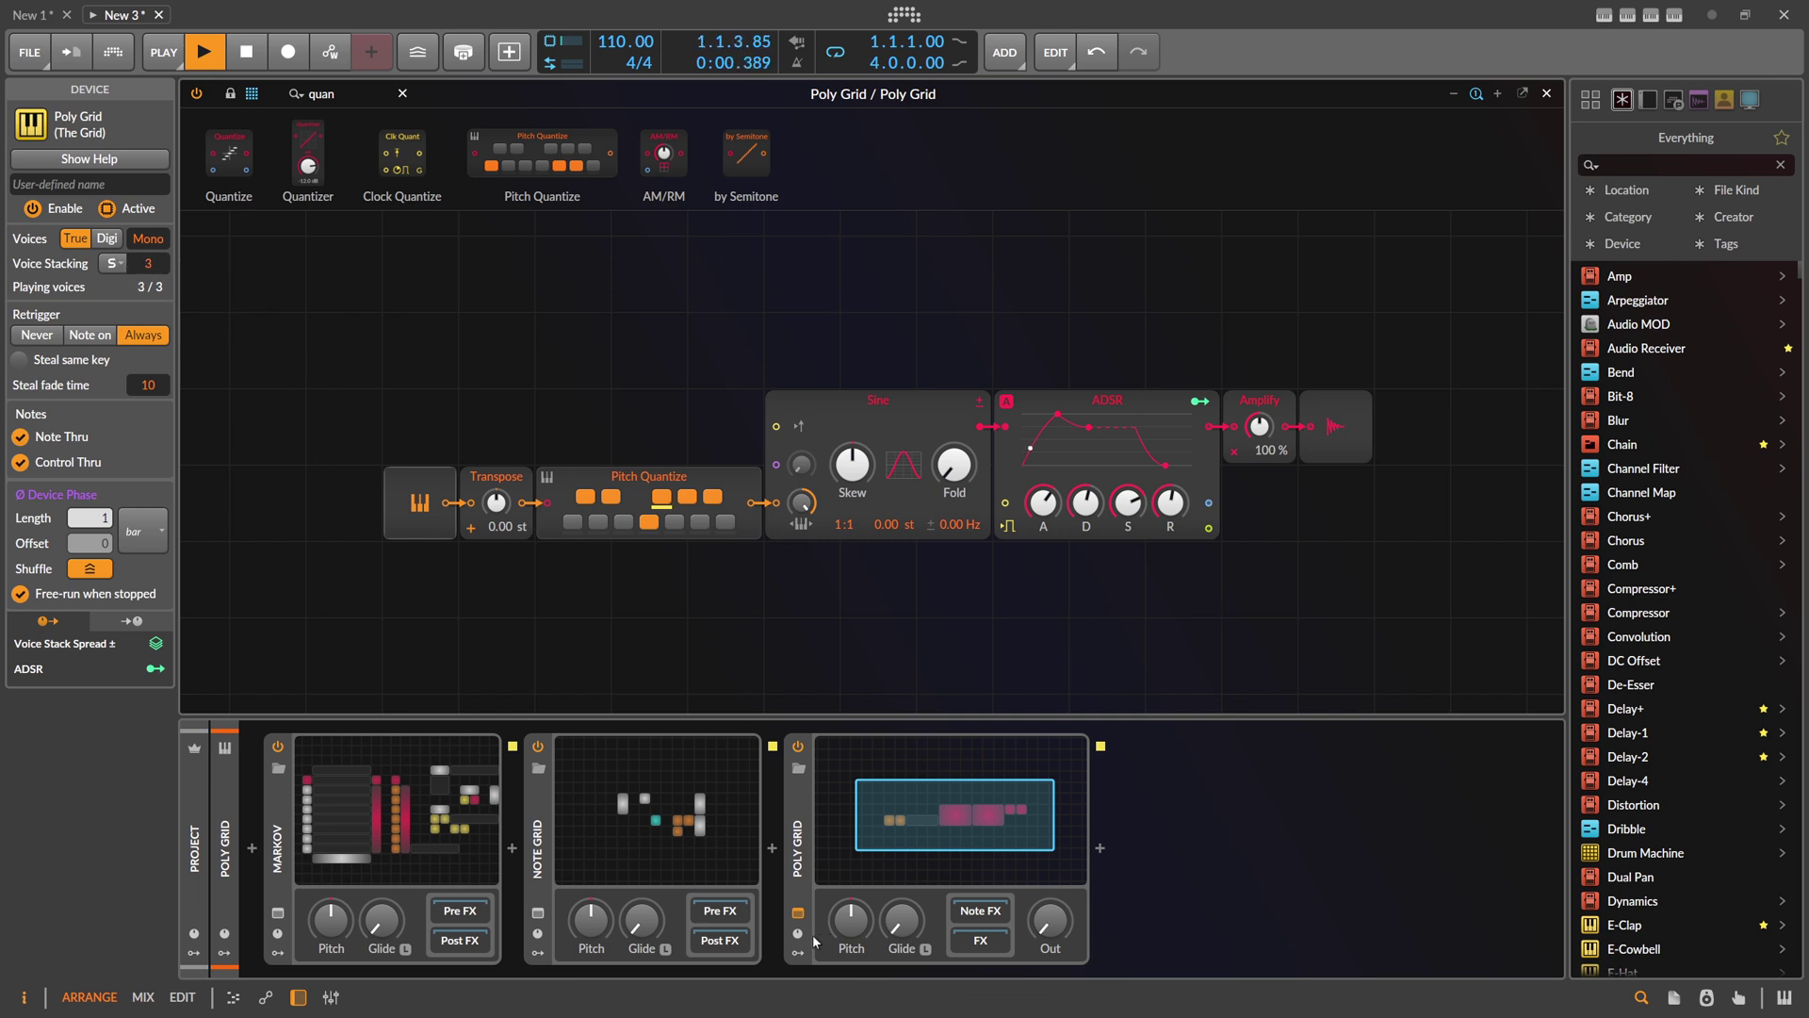
Step: Add a Stack Spread modulator to the Poly Grid
click(823, 802)
click(829, 780)
text(vol)
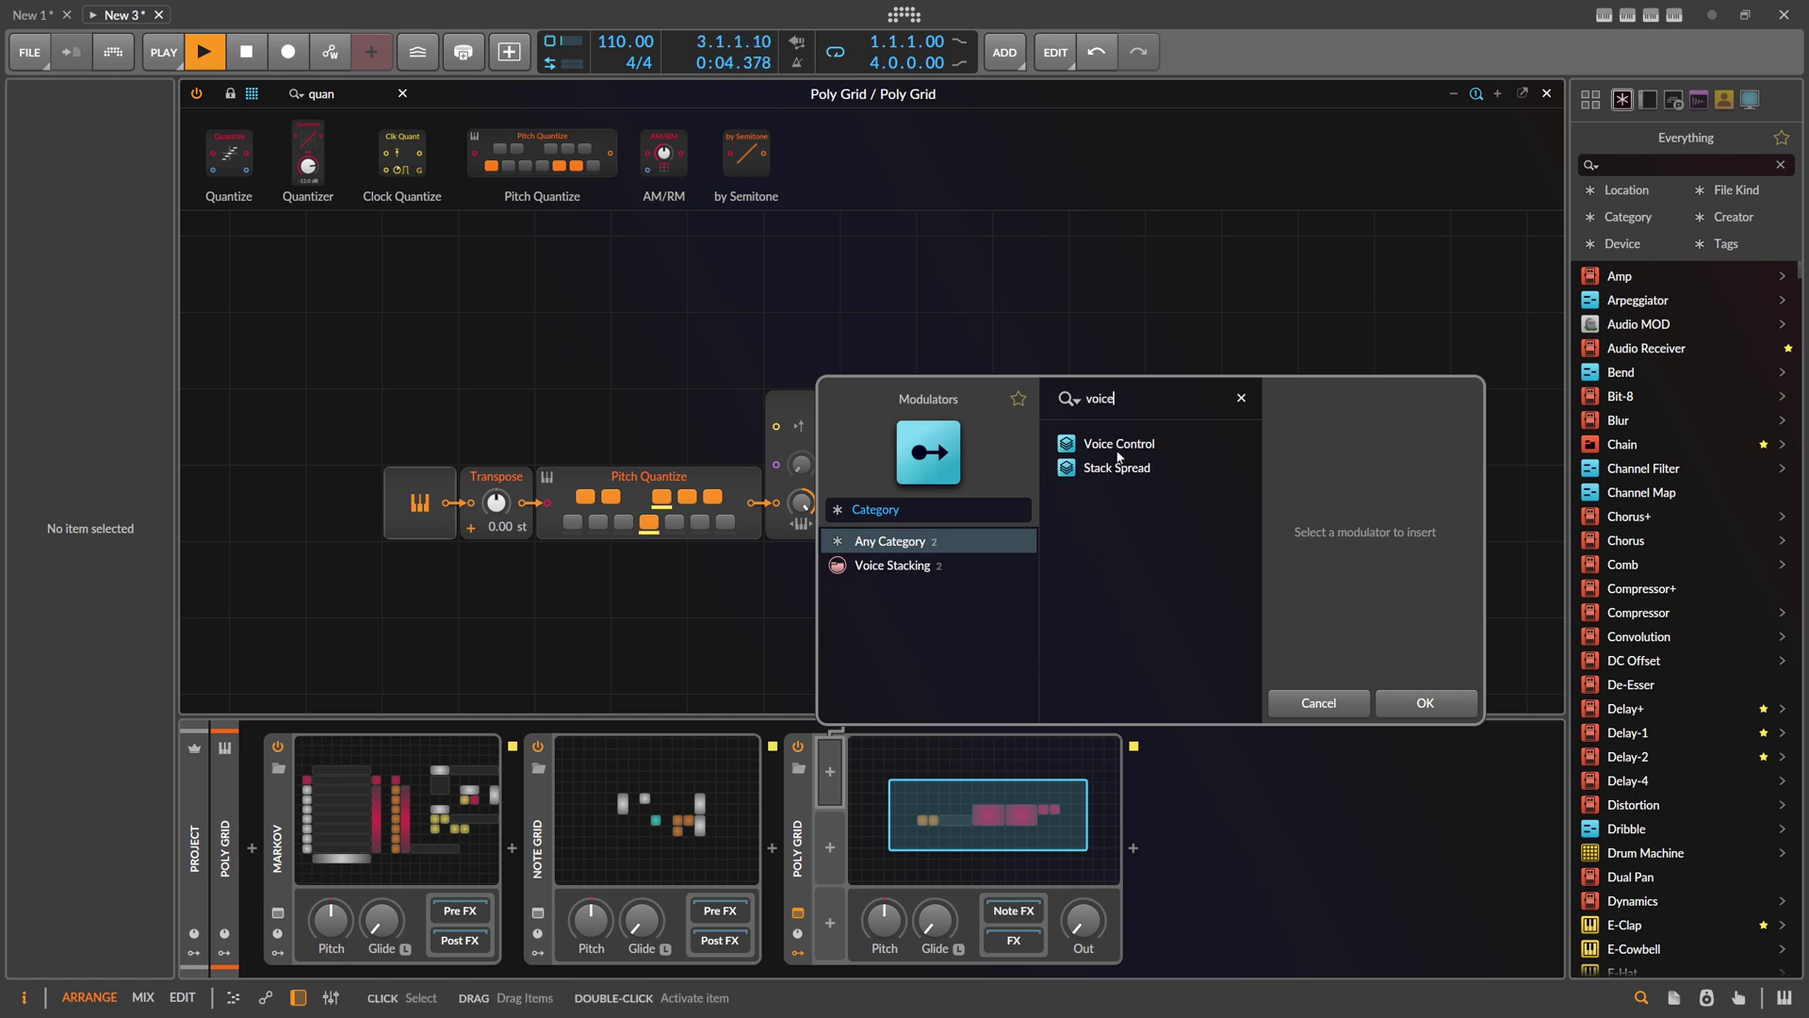
double_click(1116, 466)
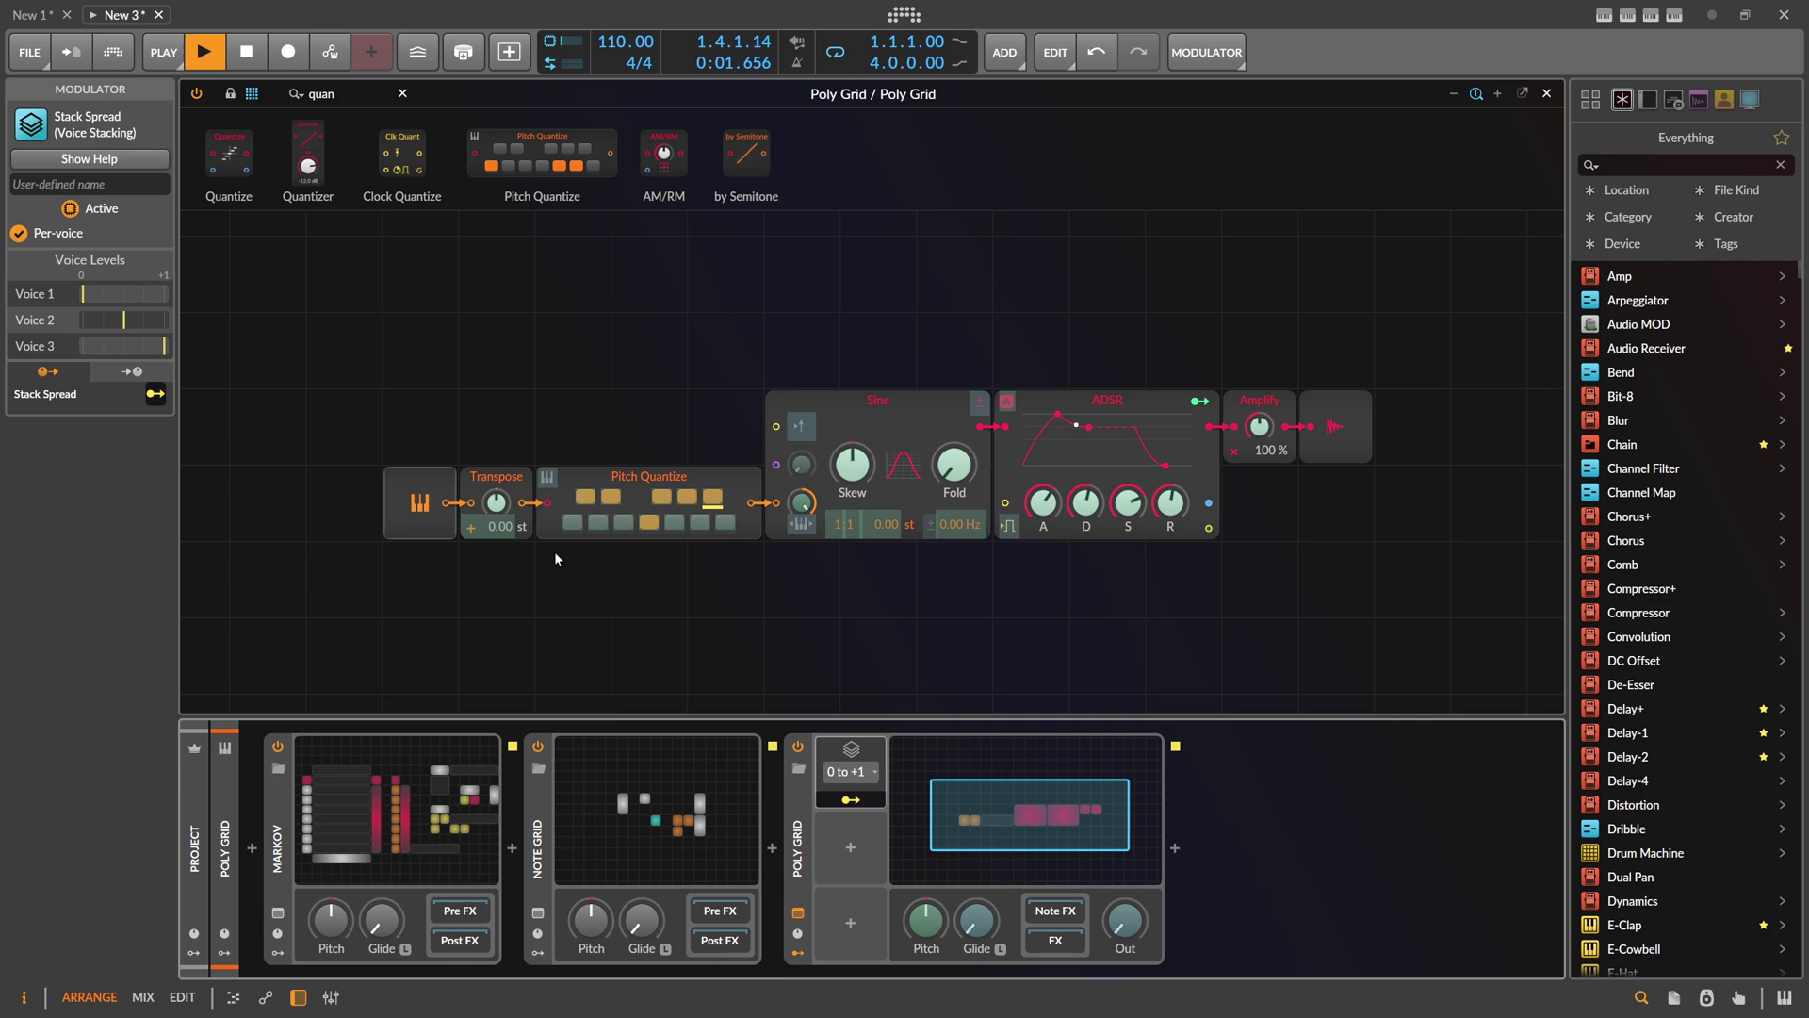
Step: Modulate the Transpose amount by 27.36 with Stack Spread, end the mapping and raise the Poly Grid's output level
drag(512, 513, 512, 479)
click(858, 799)
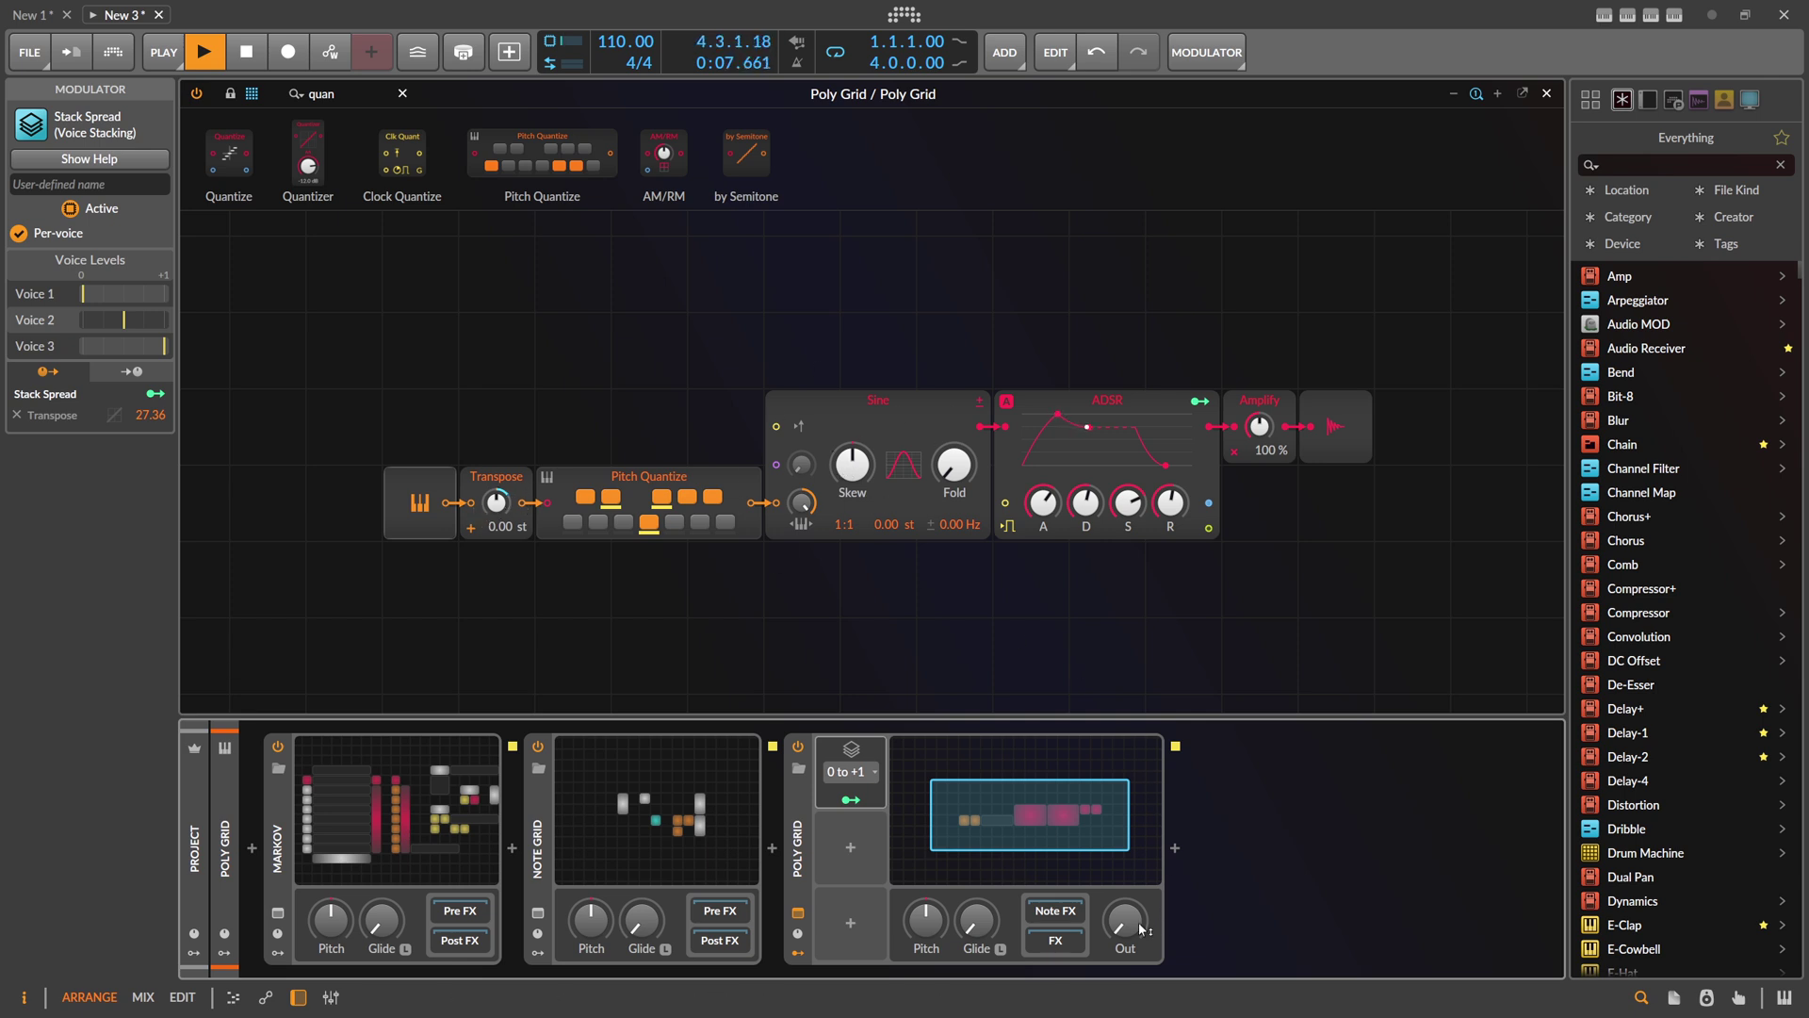
drag(1137, 925, 1137, 882)
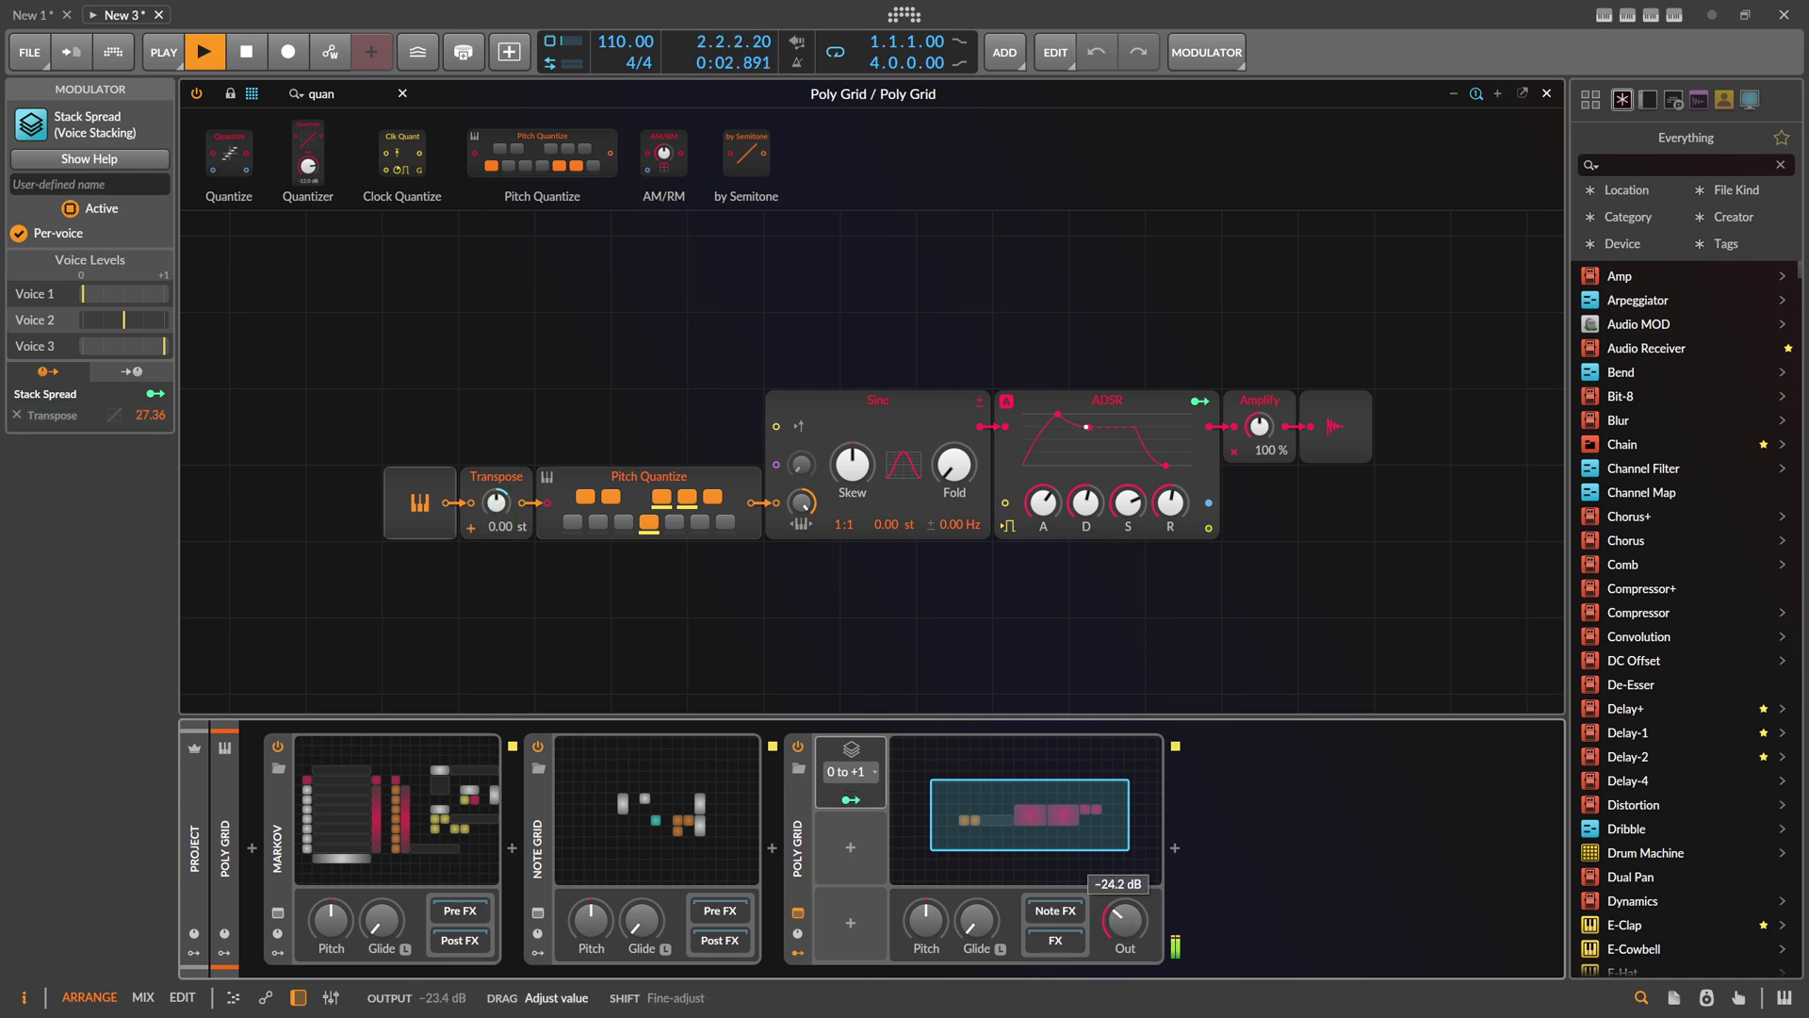
drag(1124, 921, 1124, 922)
Step: Modulate the Amplify level by -0.77 with Stack Spread and set its Transpose modulation to 31.92
click(852, 799)
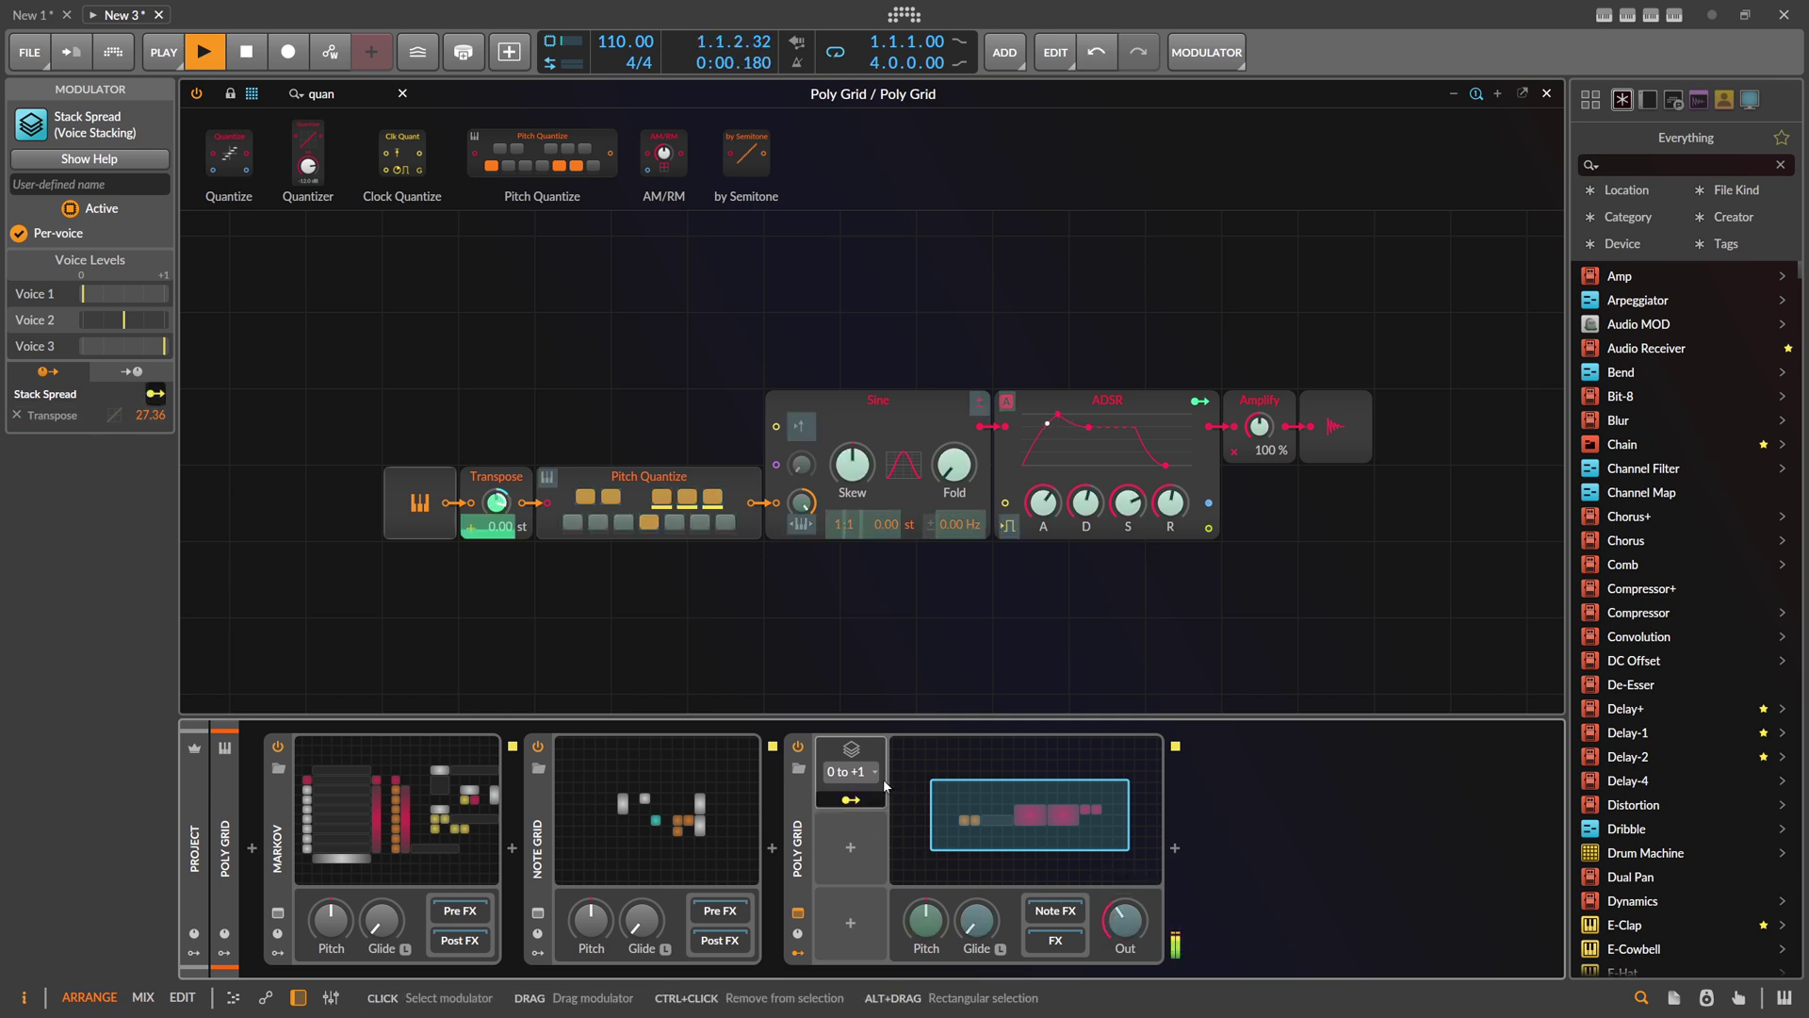
drag(1259, 426, 1259, 505)
drag(497, 502, 496, 500)
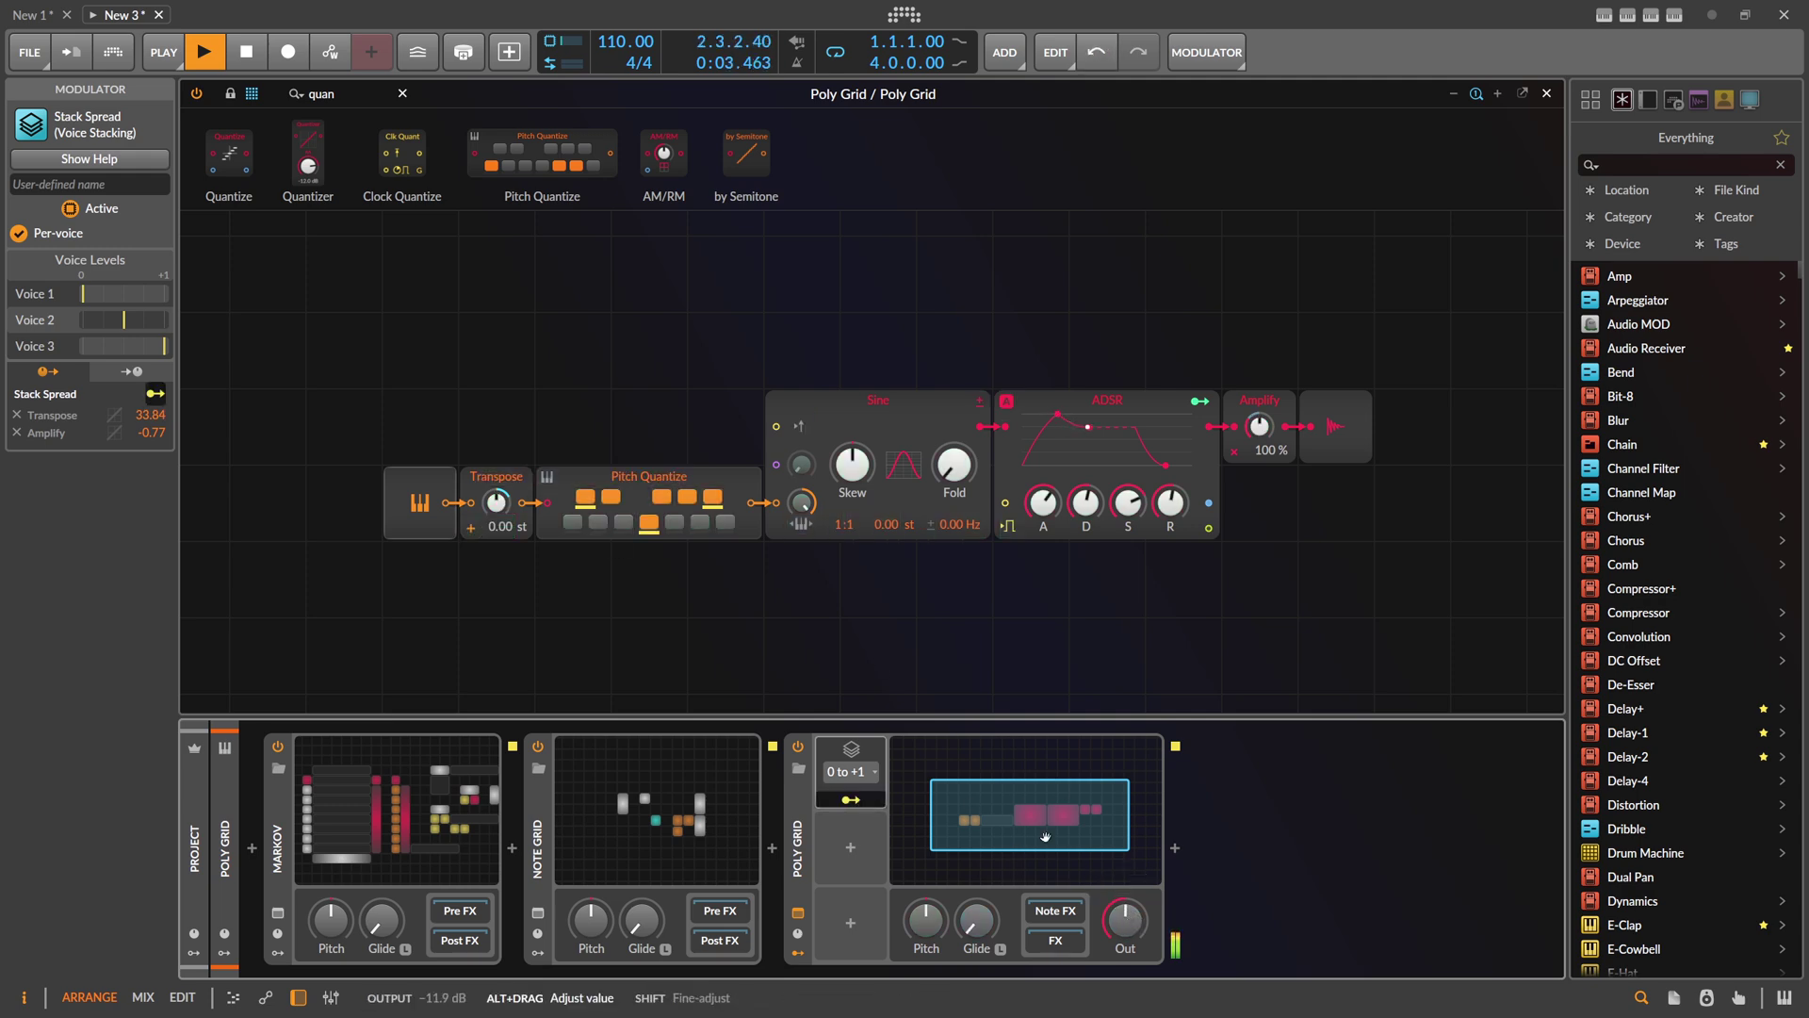
mouse_move(497, 502)
drag(496, 502, 496, 510)
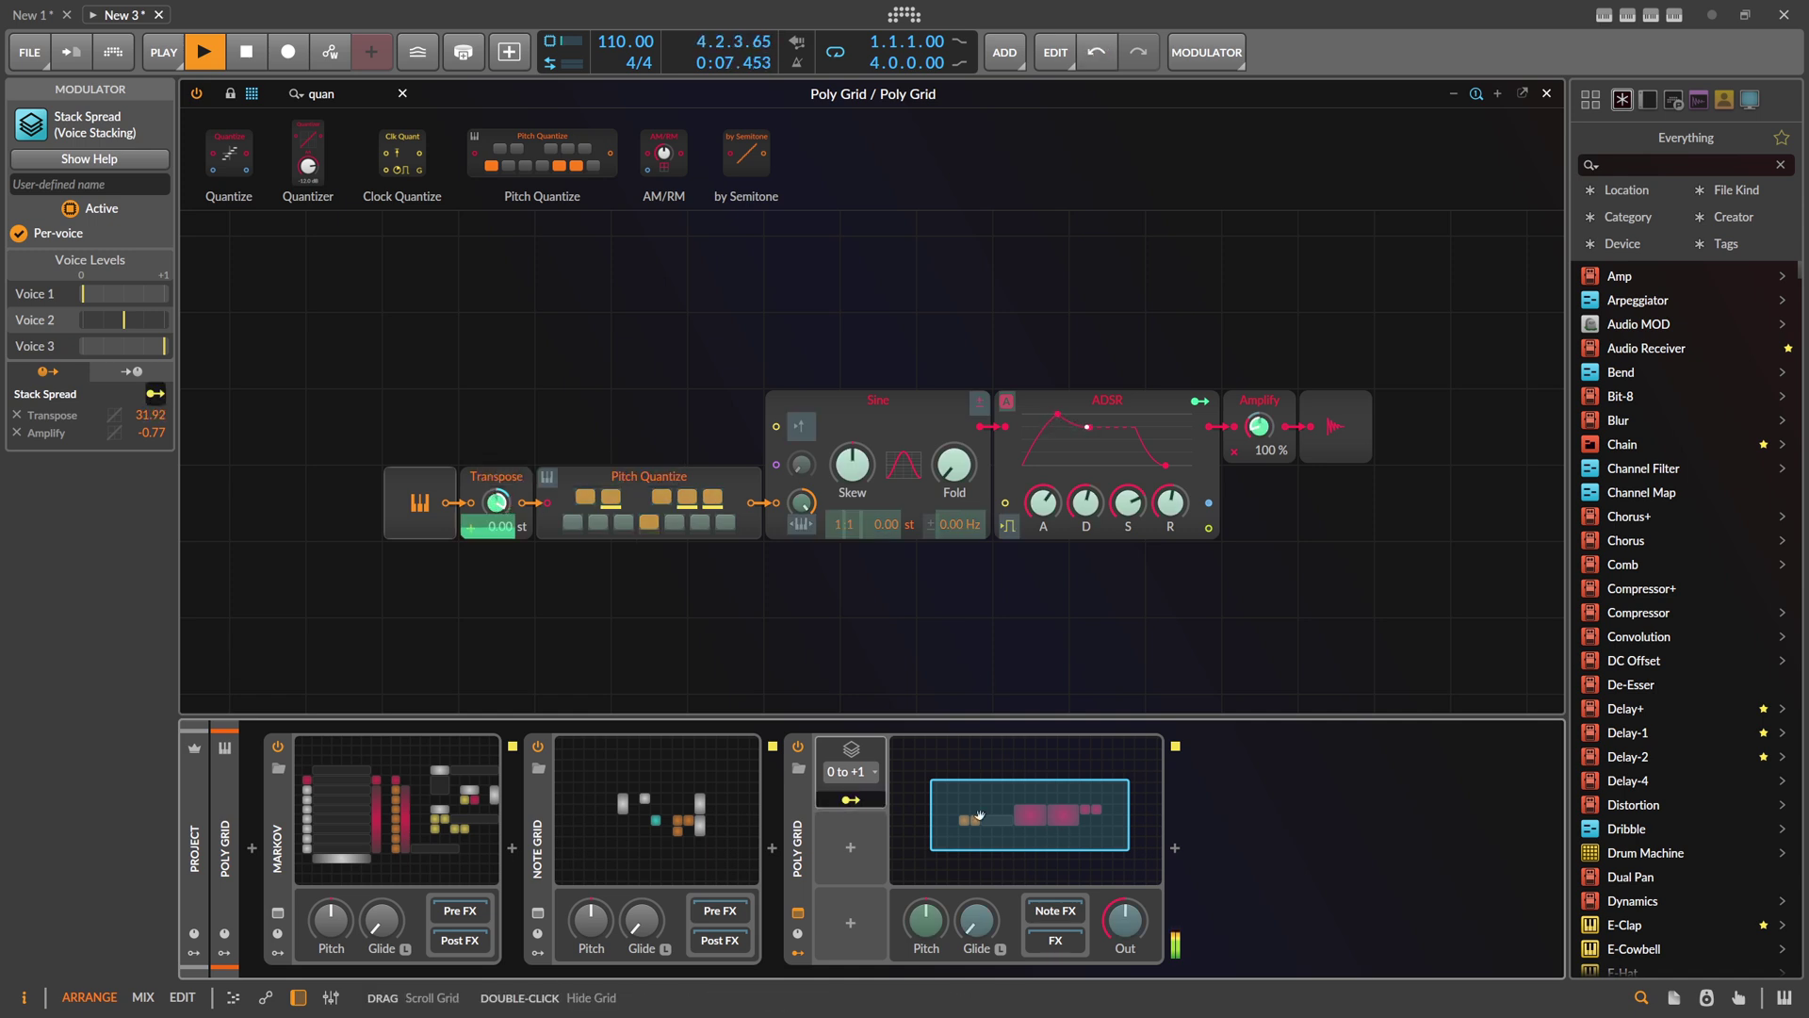
click(853, 800)
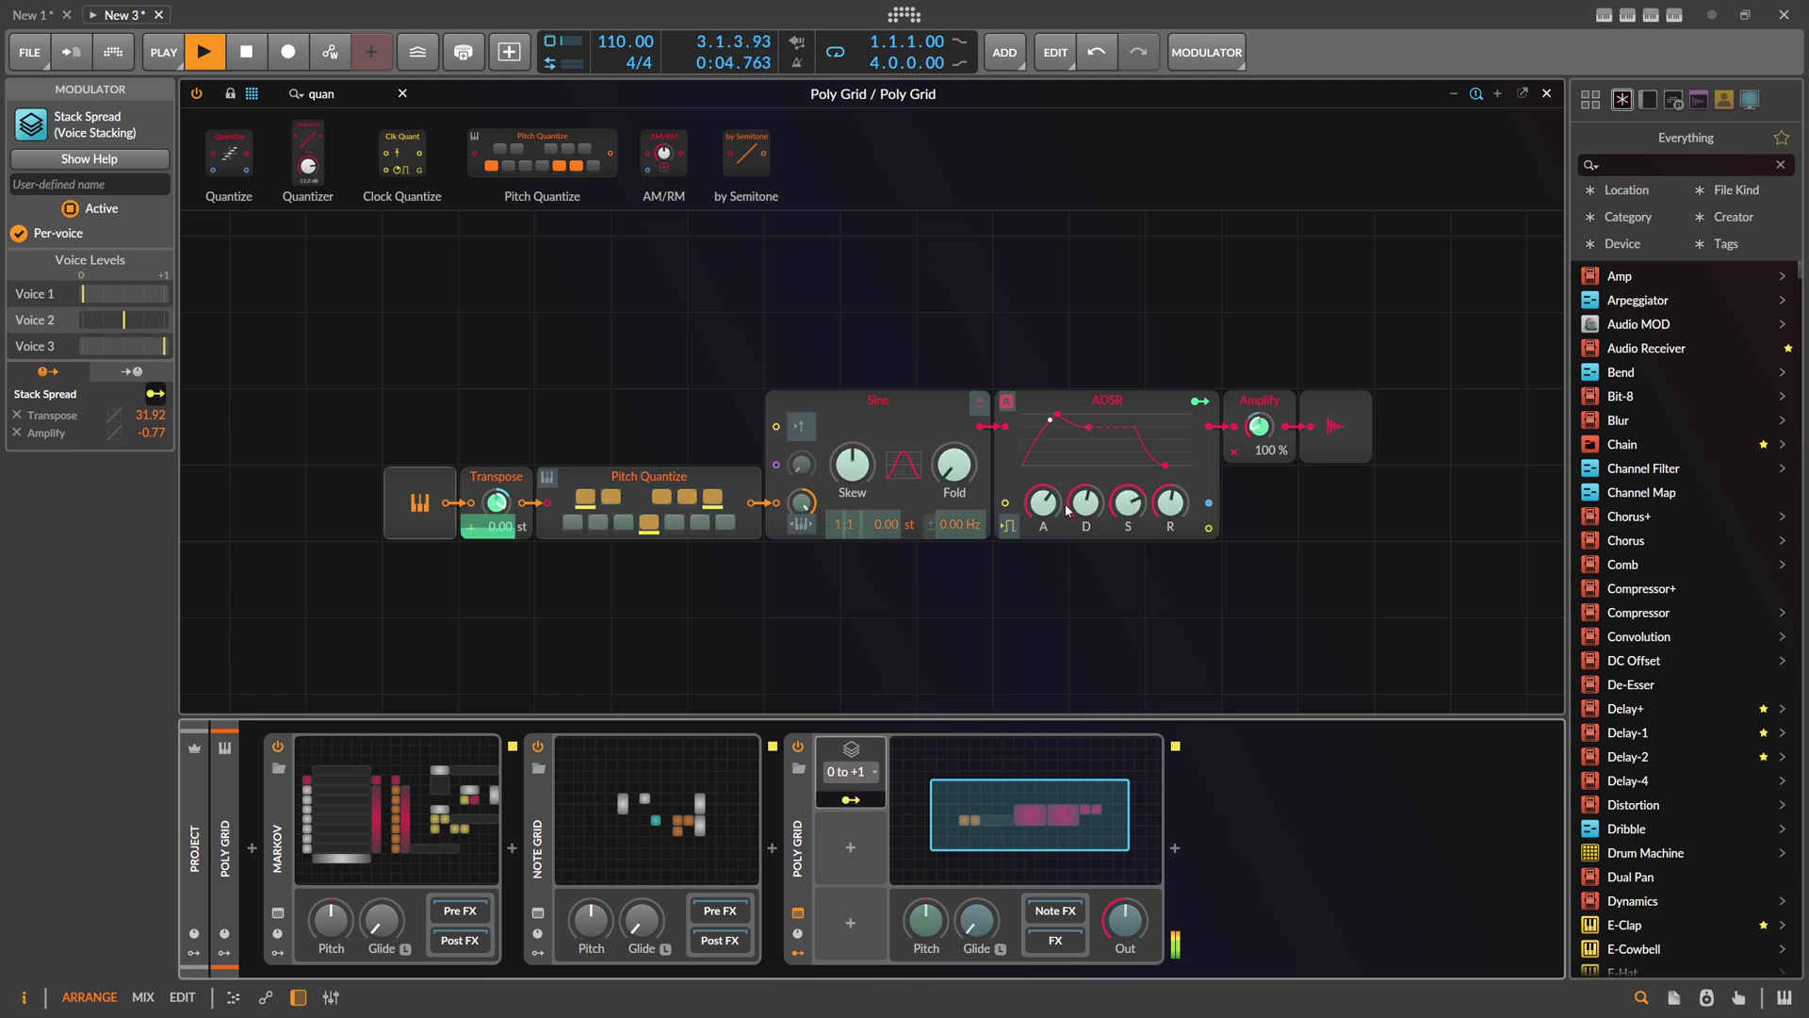
Step: Set Stack Spread modulation to Attack -0.80, Decay -0.29, Sustain -0.32, Release -0.52 and Amplify -0.64, and turn the Poly Grid's output down
mouse_move(1061, 513)
mouse_down()
mouse_move(1062, 551)
mouse_move(1086, 516)
mouse_move(1171, 528)
mouse_move(1043, 511)
mouse_up()
drag(1259, 426, 1259, 429)
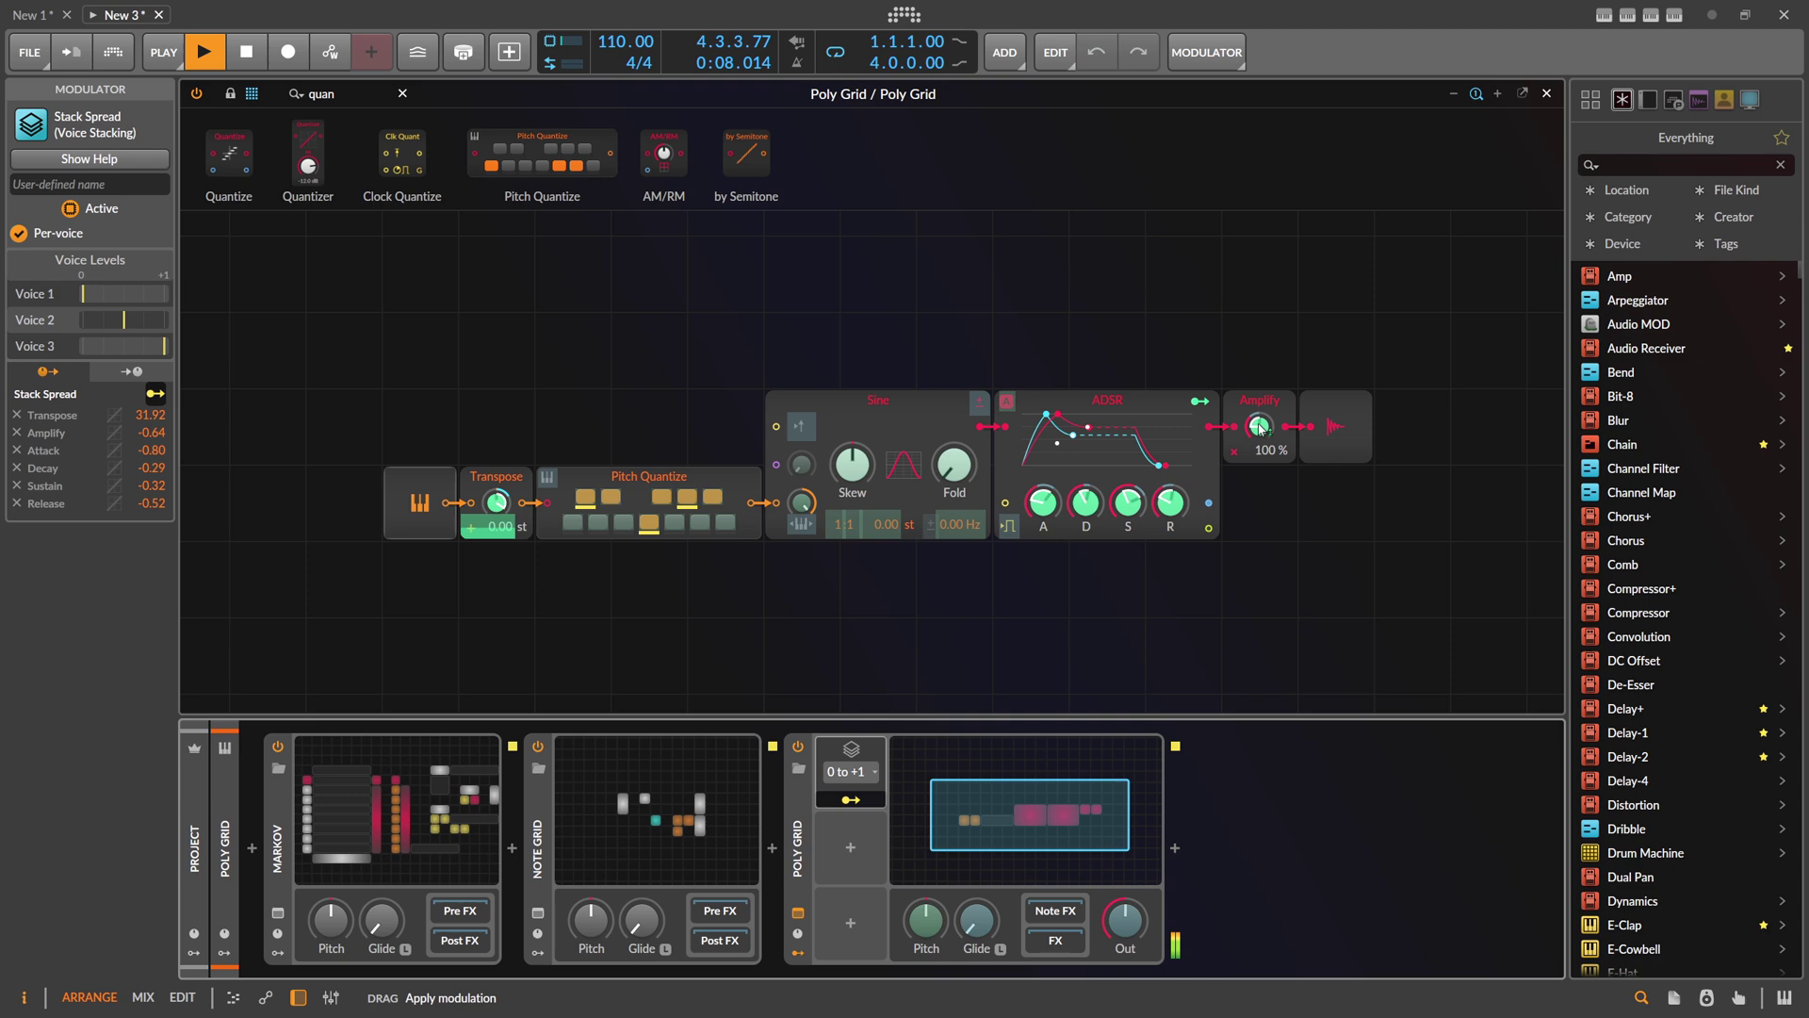
click(852, 799)
mouse_move(1117, 900)
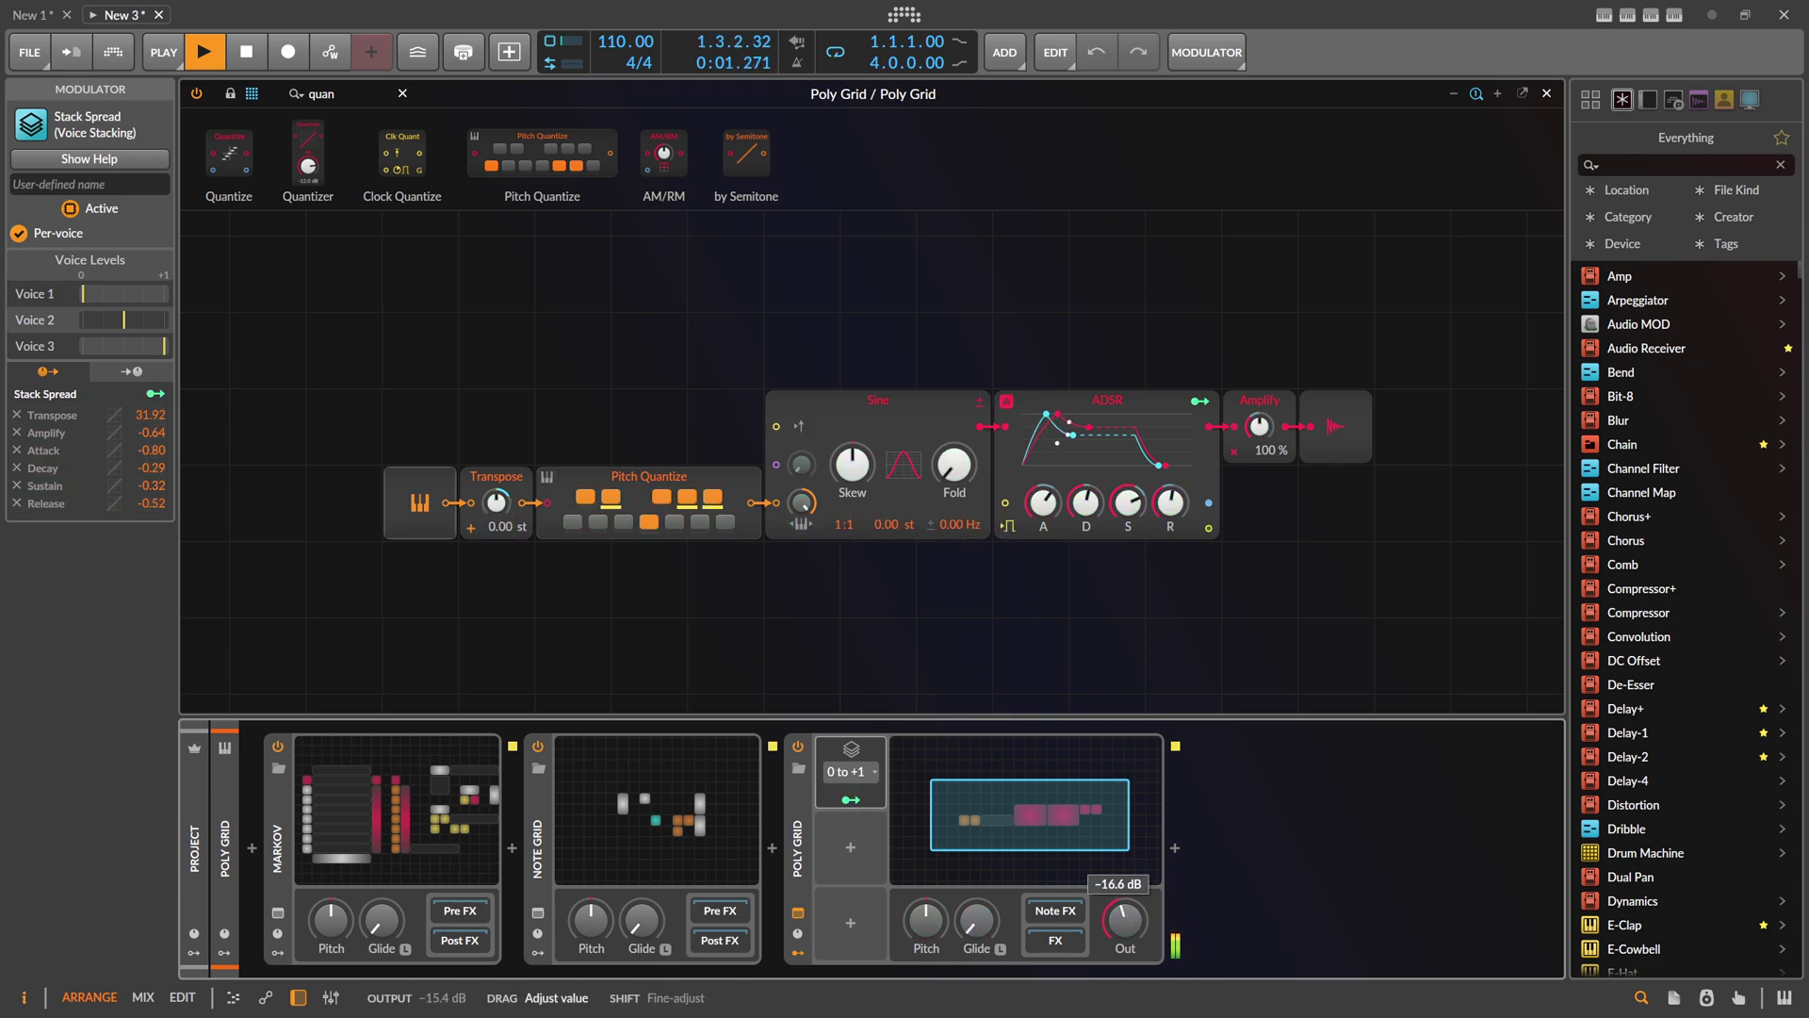
drag(1125, 919, 1125, 931)
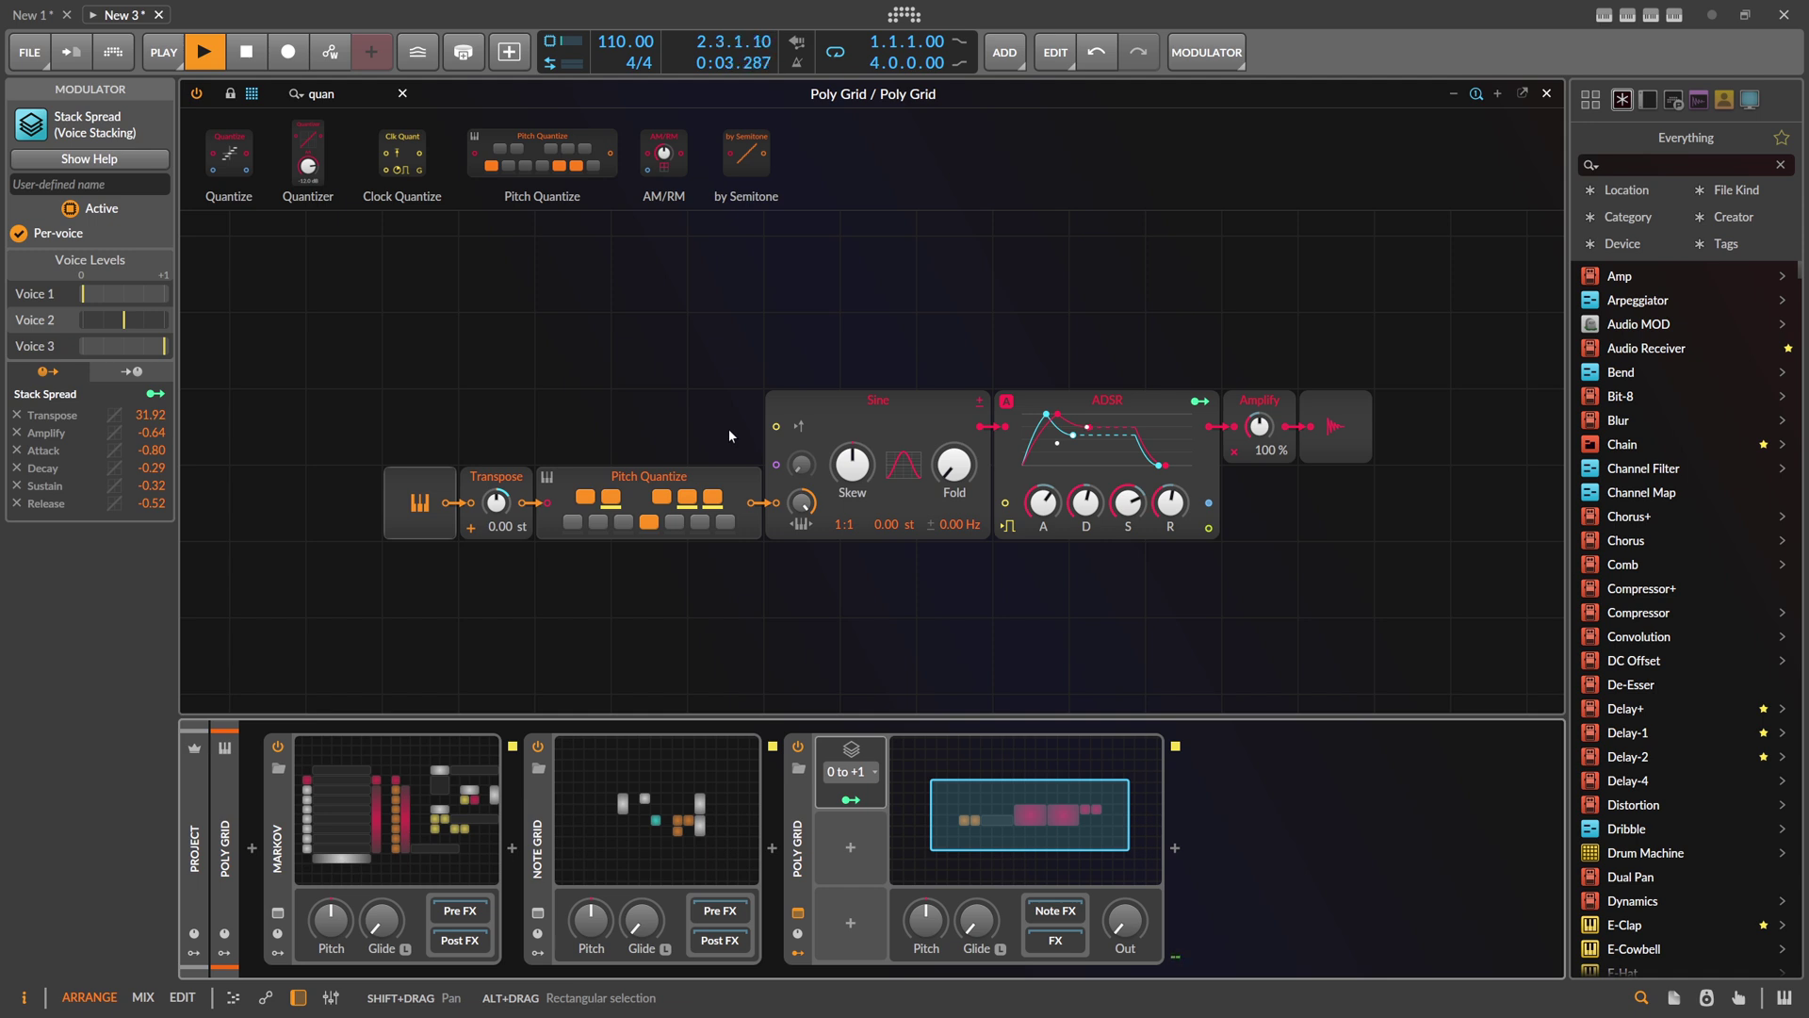
Step: Add a Dice module beneath the Sine and ADSR modules in the Poly Grid
drag(371, 98, 240, 98)
key(BackSpace)
text(dice)
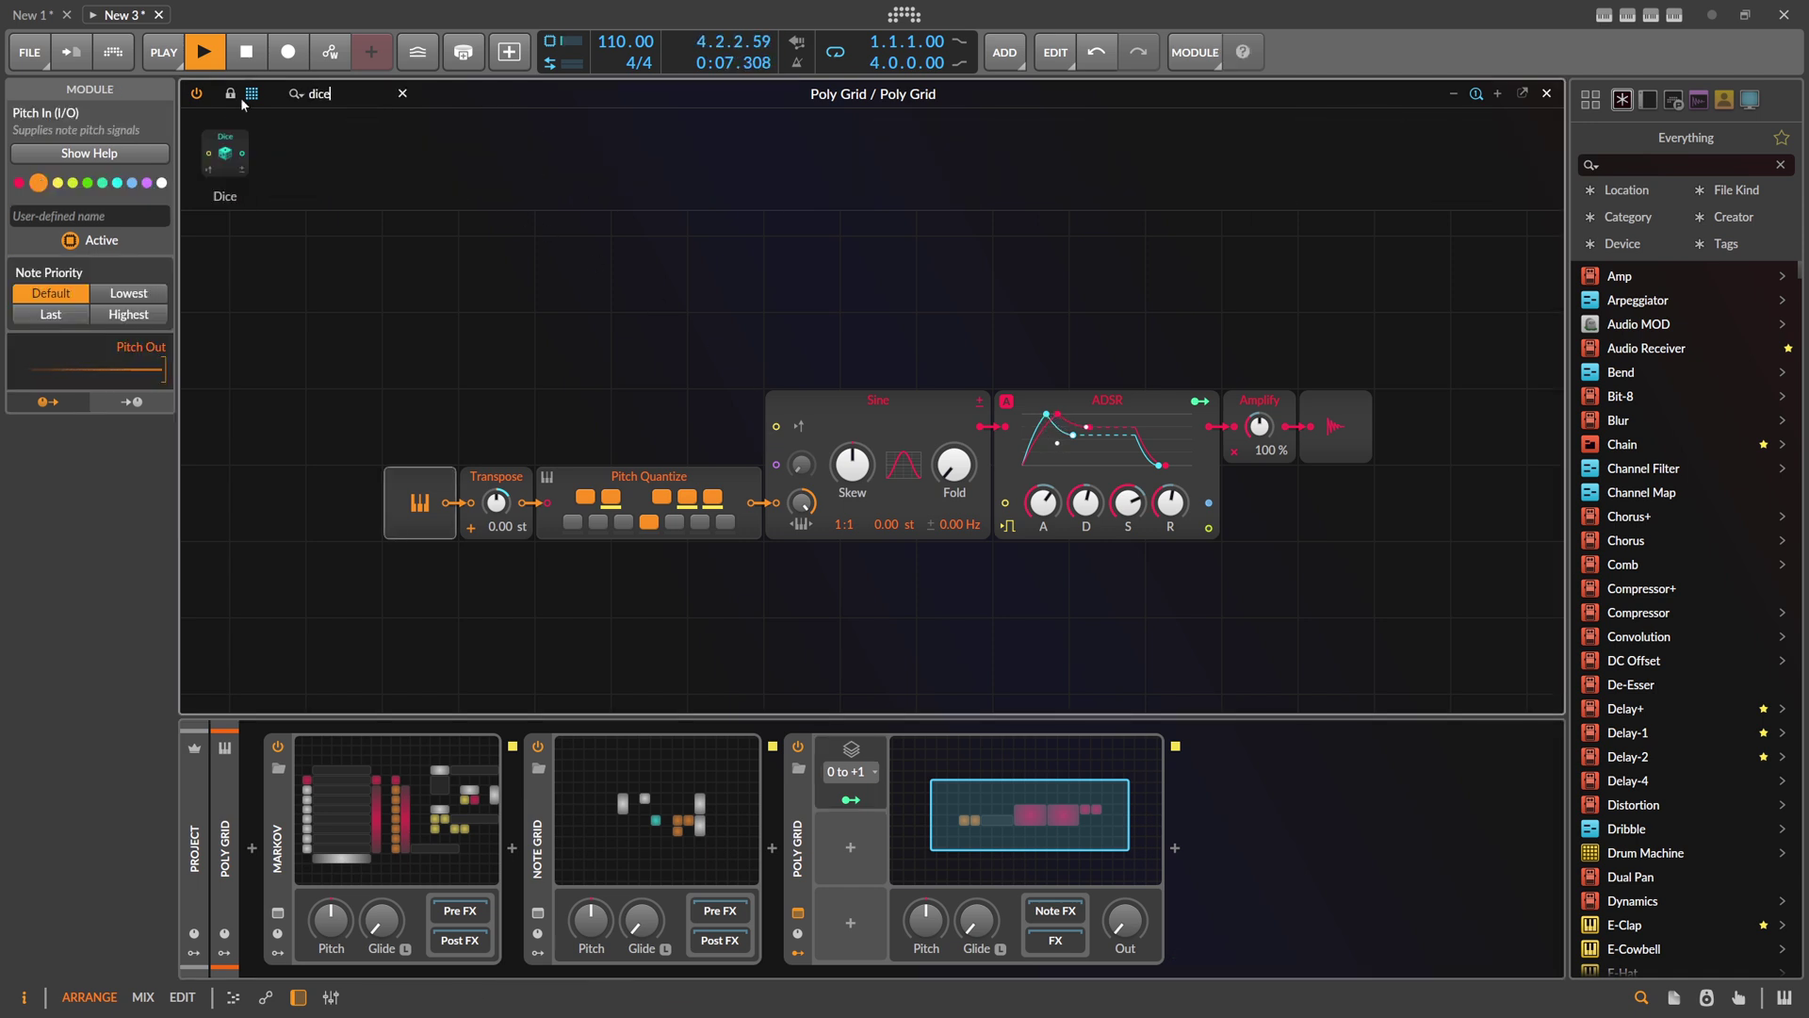
key(Return)
drag(354, 95, 204, 97)
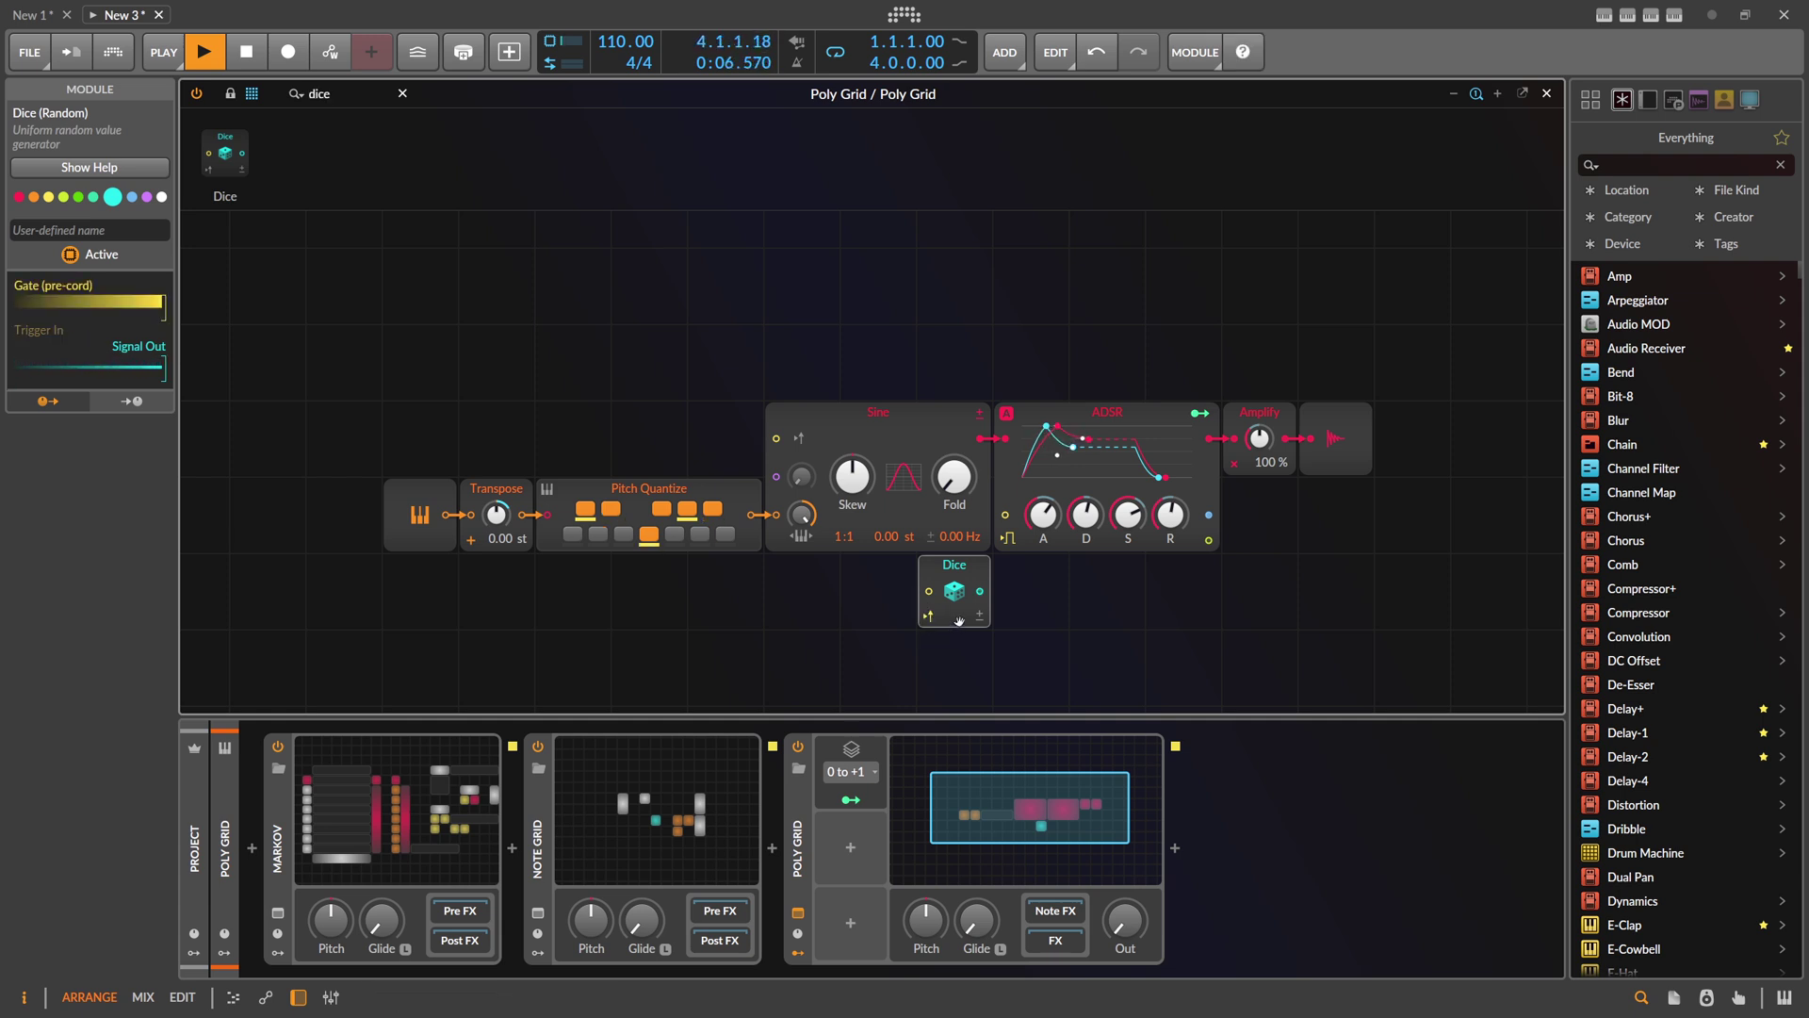
Step: Connect a Modulator Out to the Dice, modulate the Sine's Skew by 0.493 with it, and switch the Dice to bipolar
drag(333, 94, 163, 85)
text(mod)
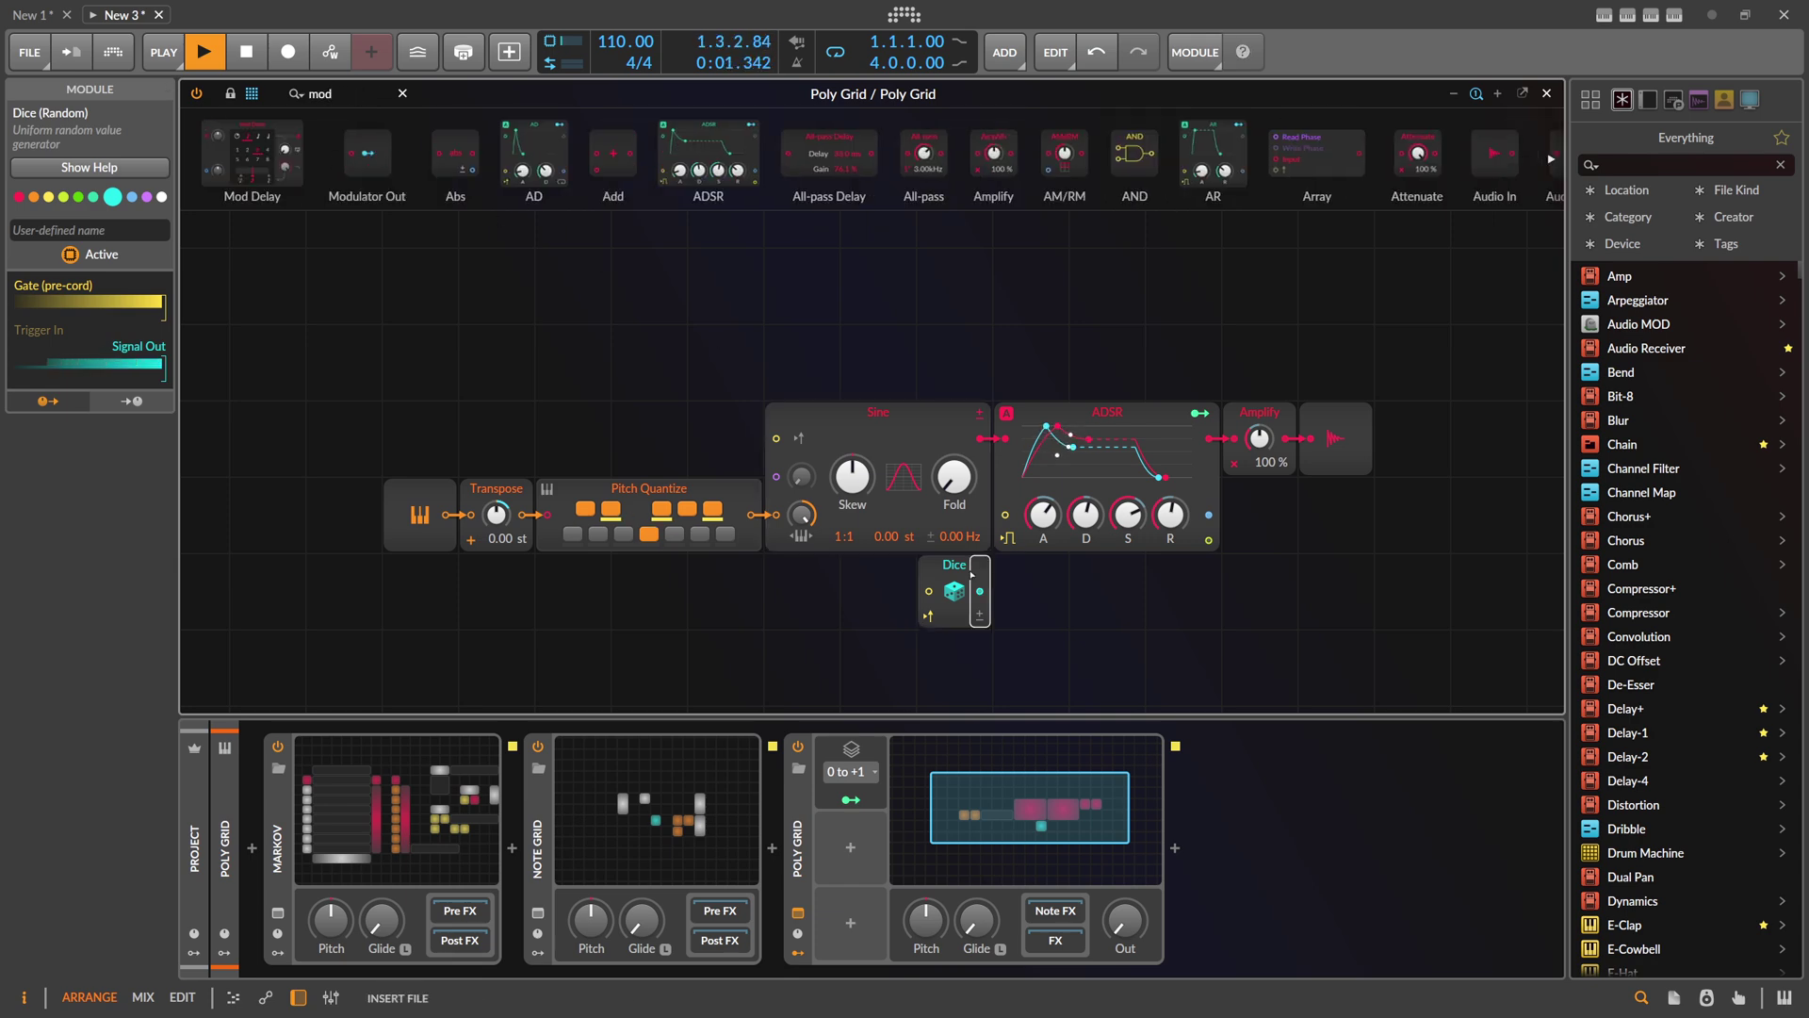
drag(971, 573, 980, 592)
click(1031, 591)
drag(871, 474, 848, 481)
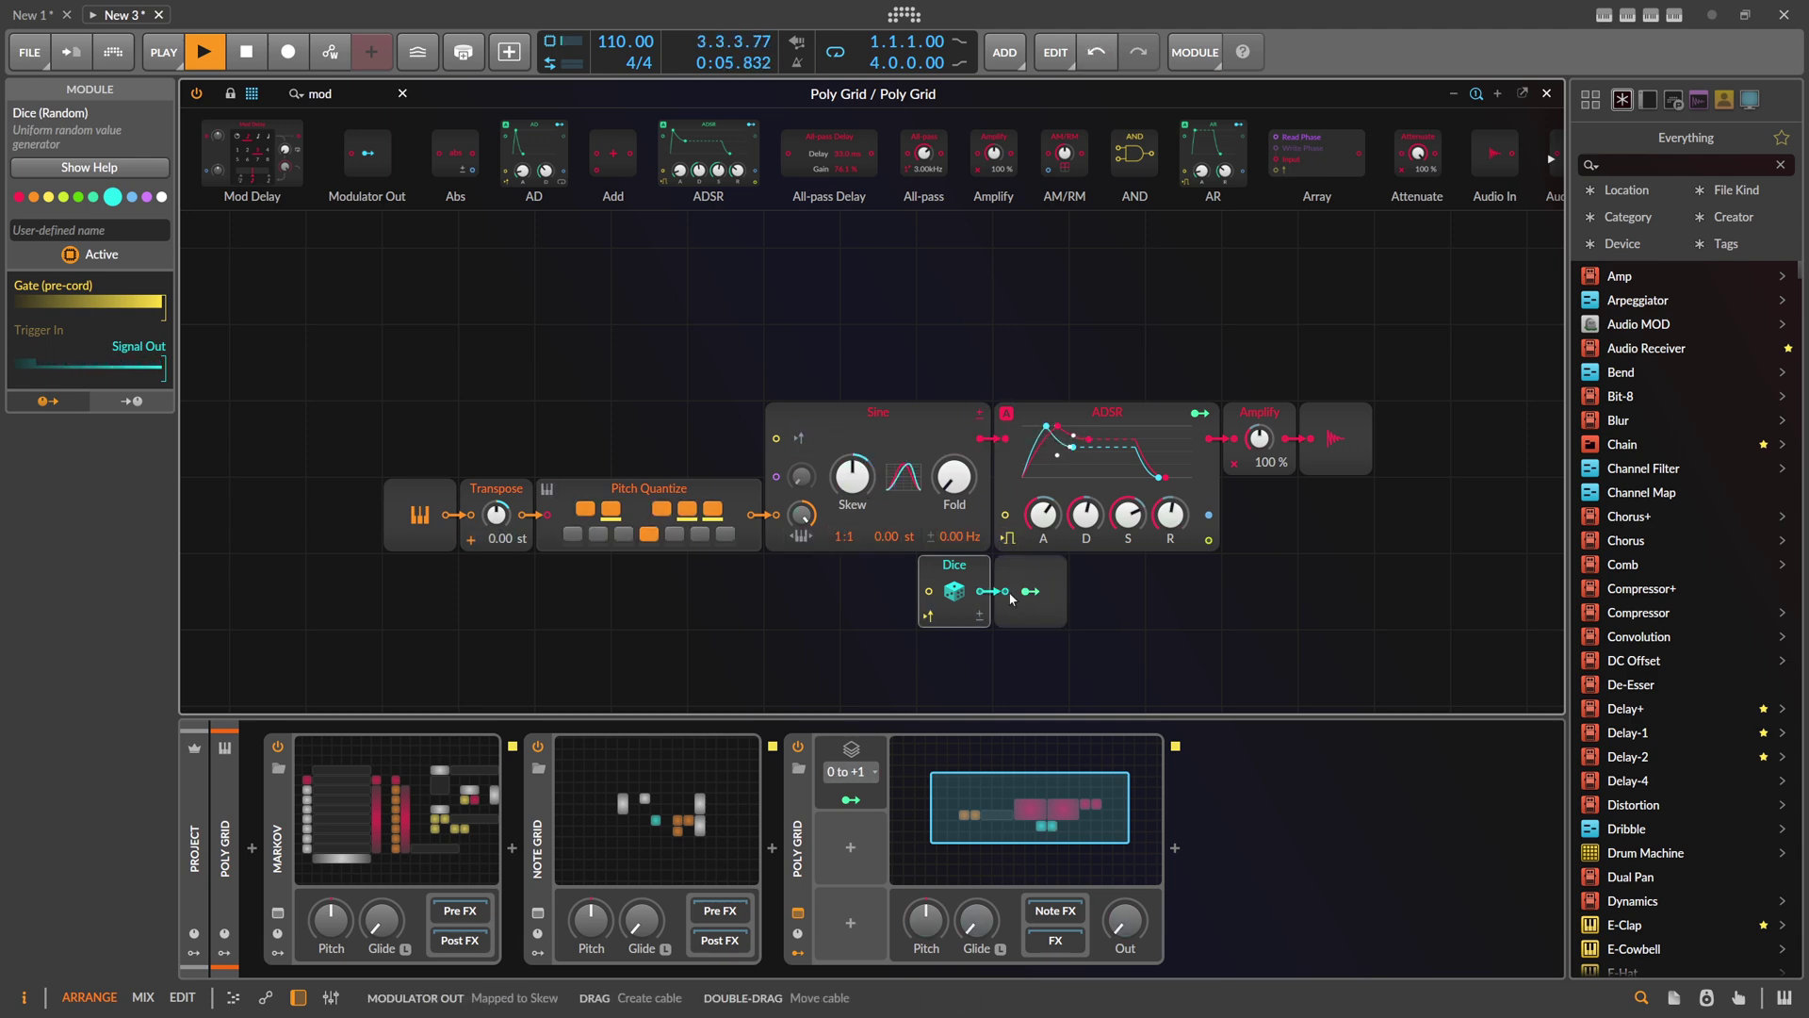
click(980, 618)
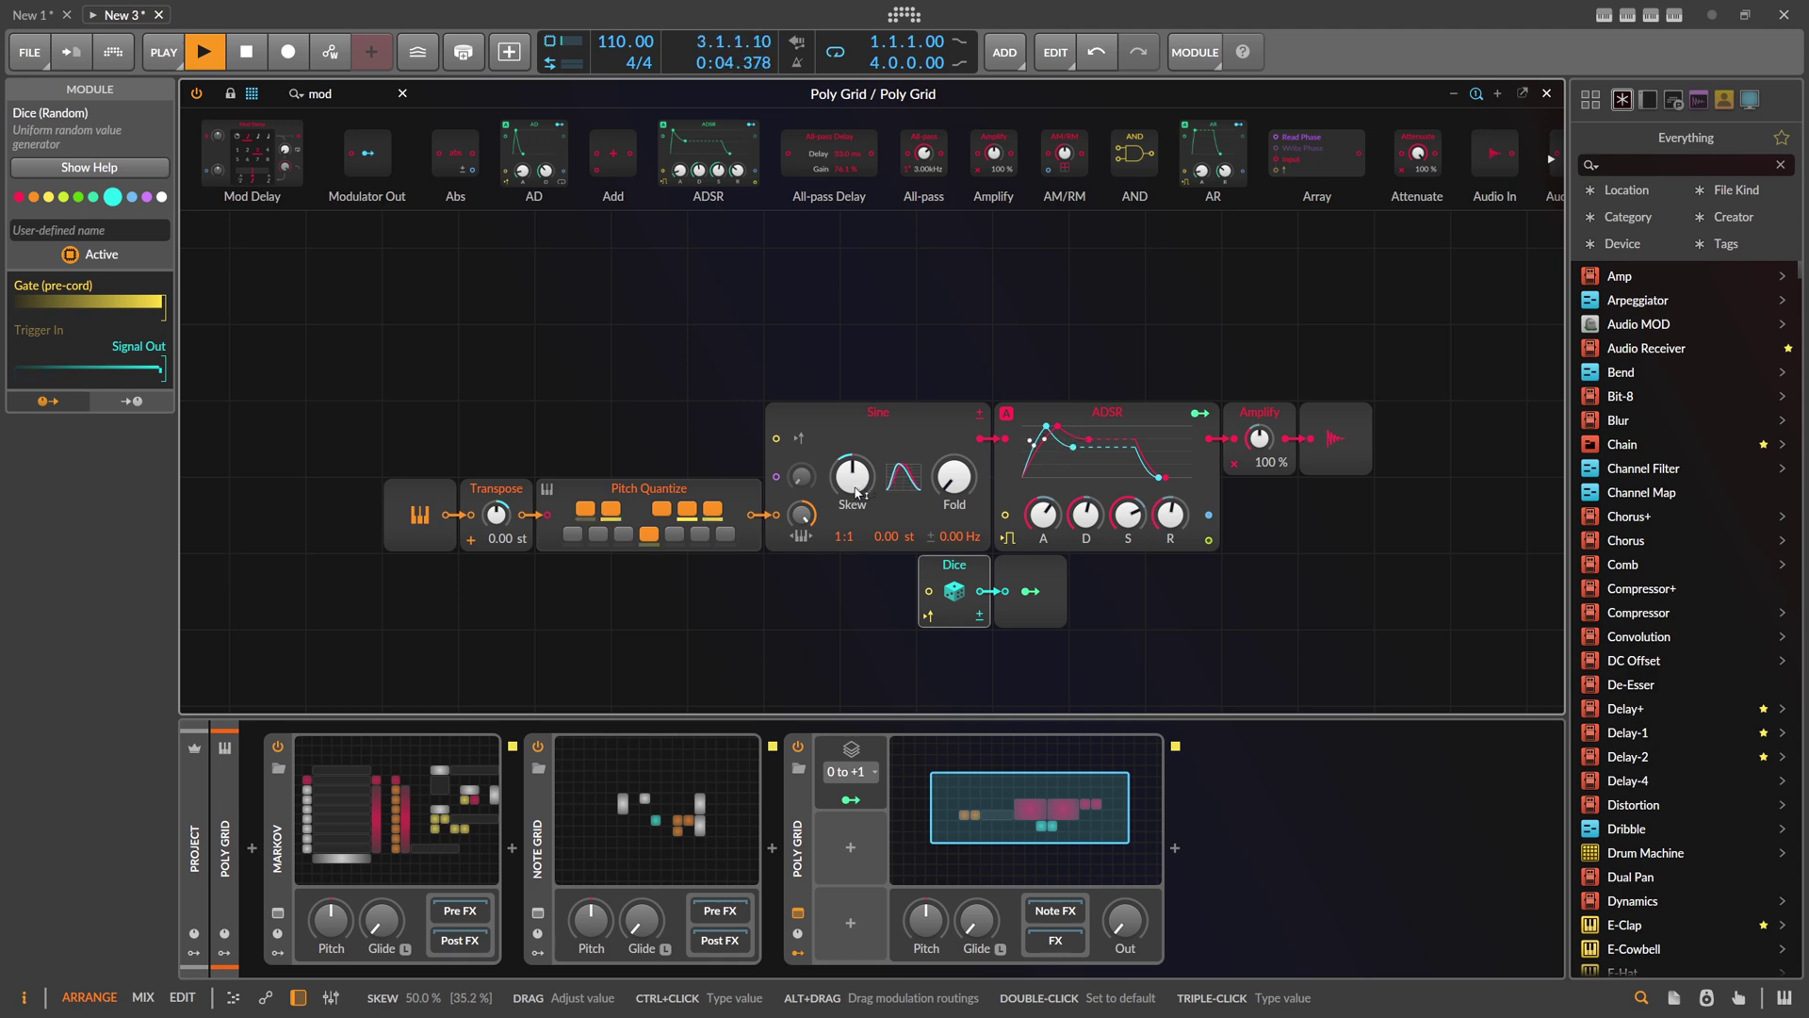
Step: Insert an Attenuate module at 0.00 % between the Dice and Modulator Out and modulate its amount with the ADSR envelope
drag(1037, 607, 1113, 608)
key(BackSpace)
key(BackSpace)
key(BackSpace)
text(att)
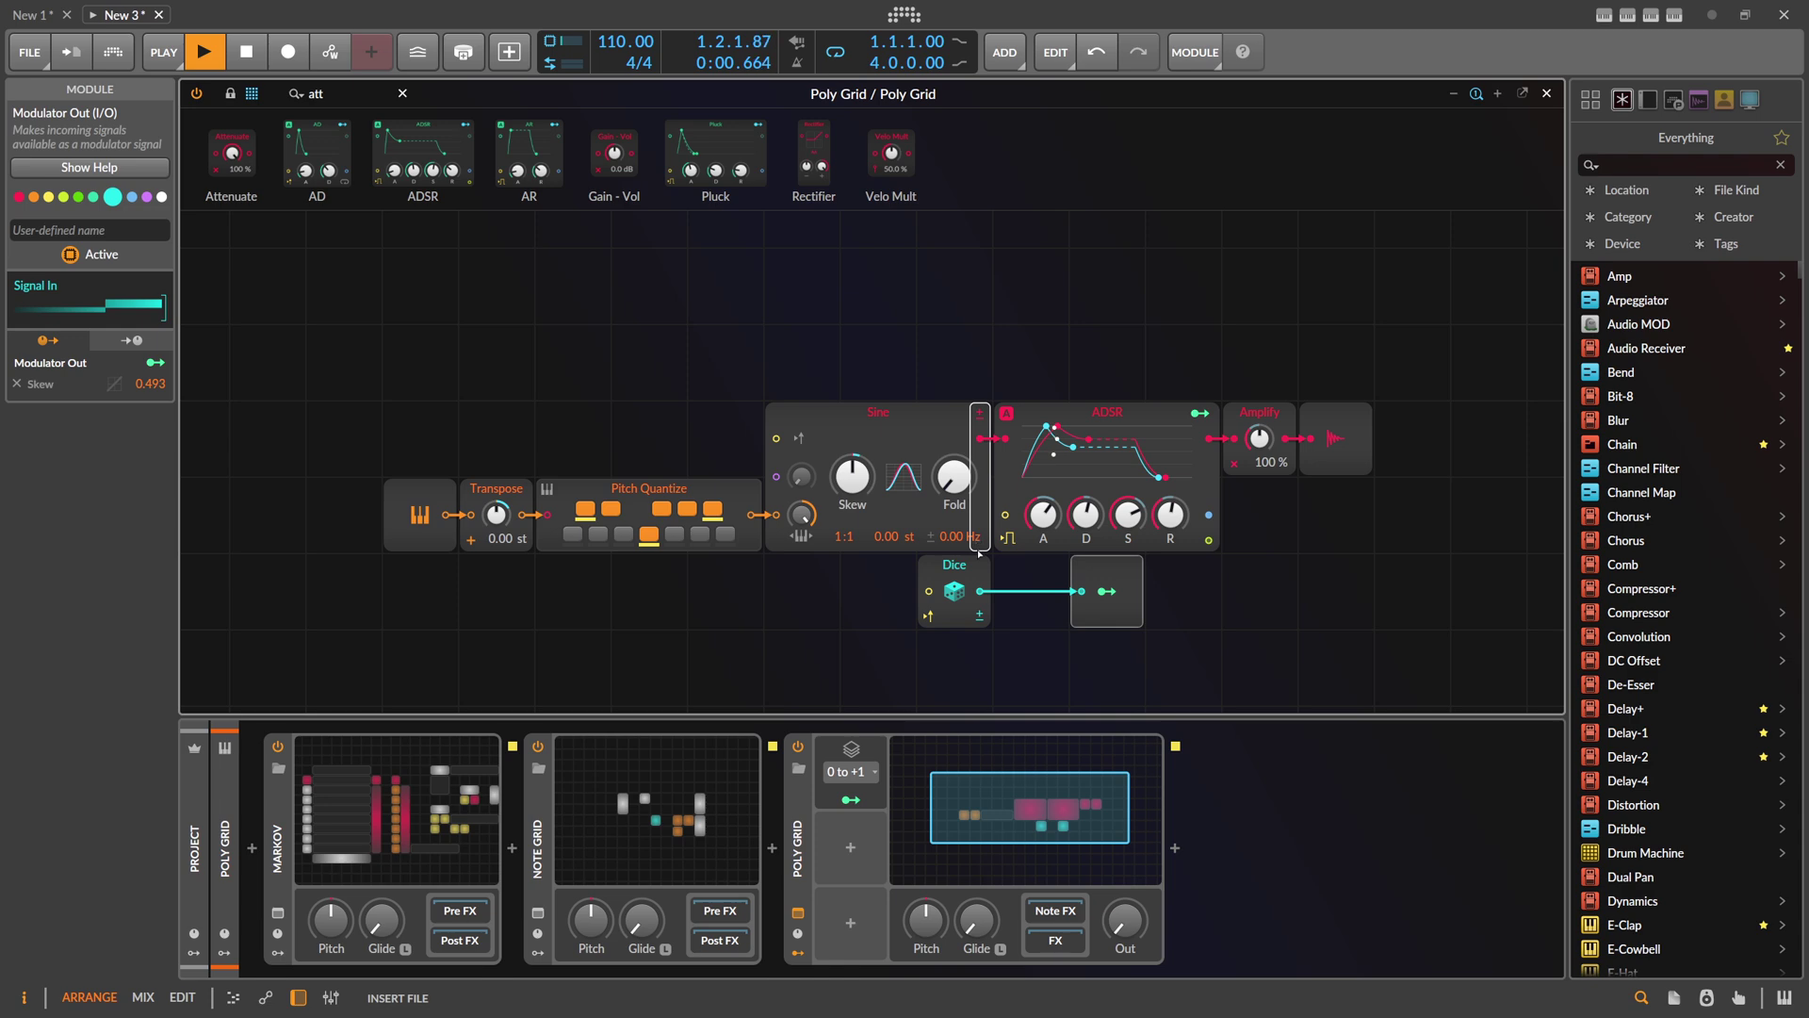
drag(980, 553, 1036, 702)
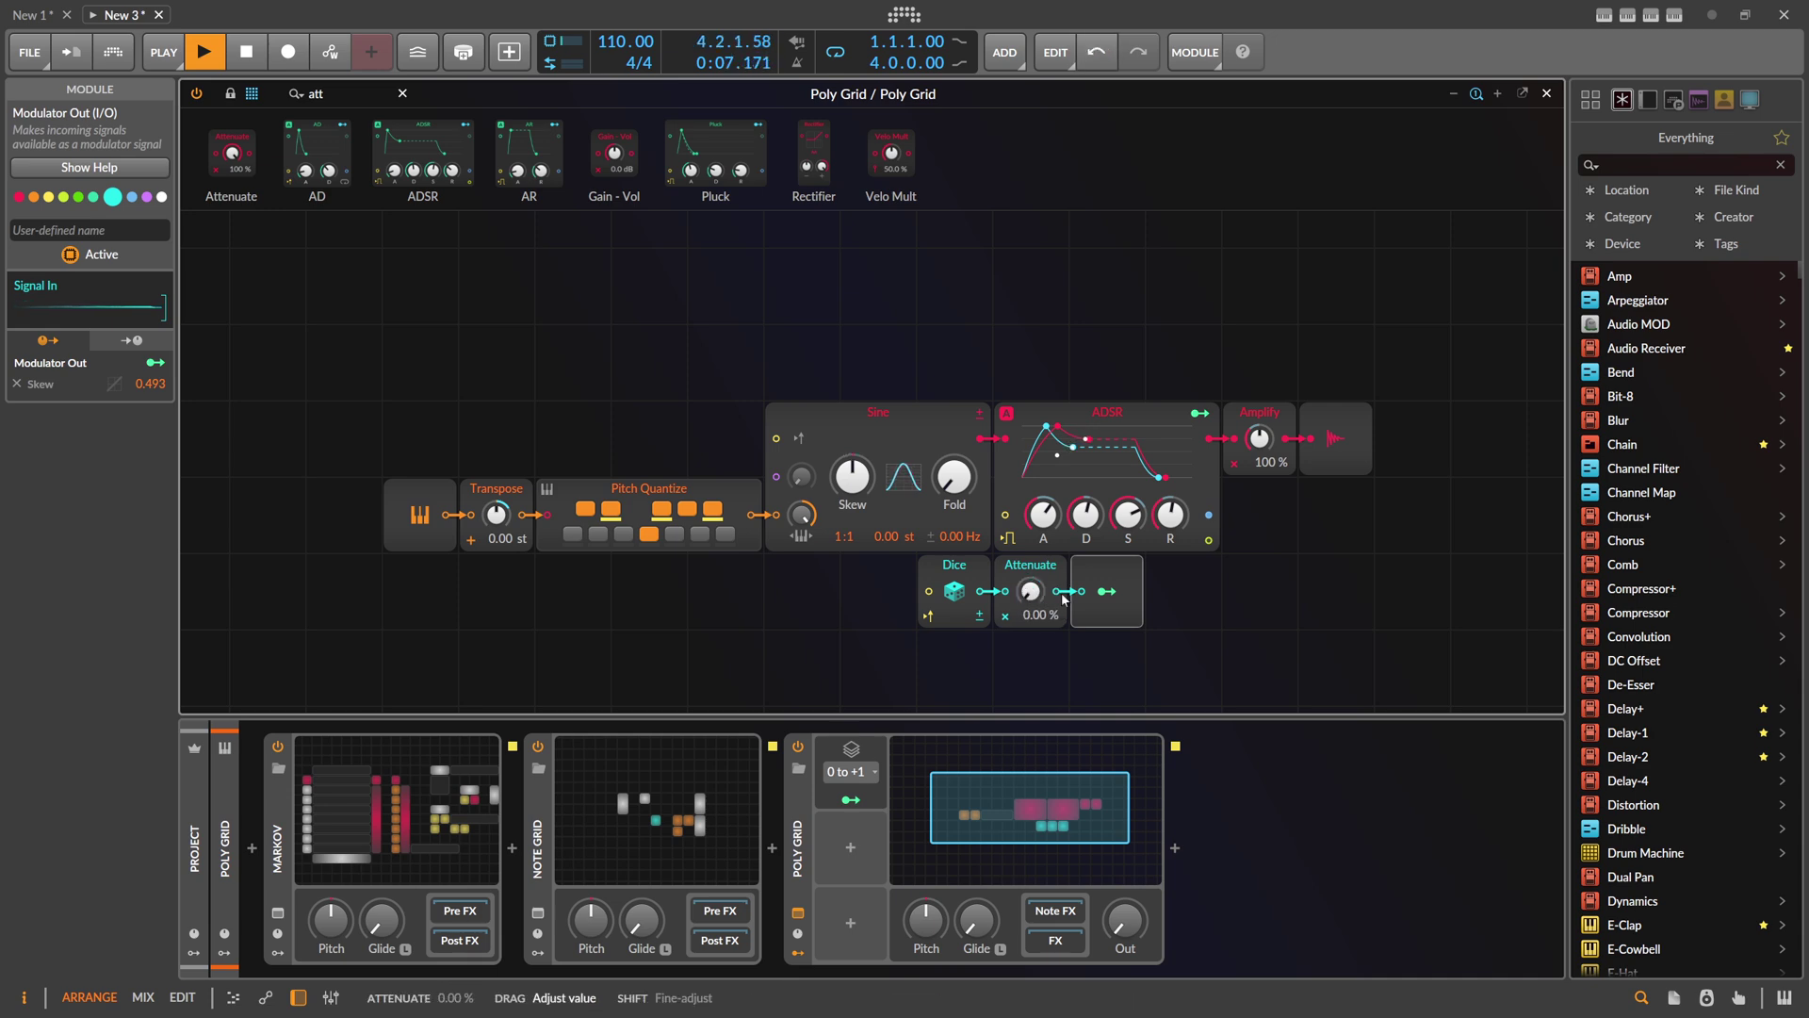
drag(1032, 591, 1032, 476)
click(1202, 415)
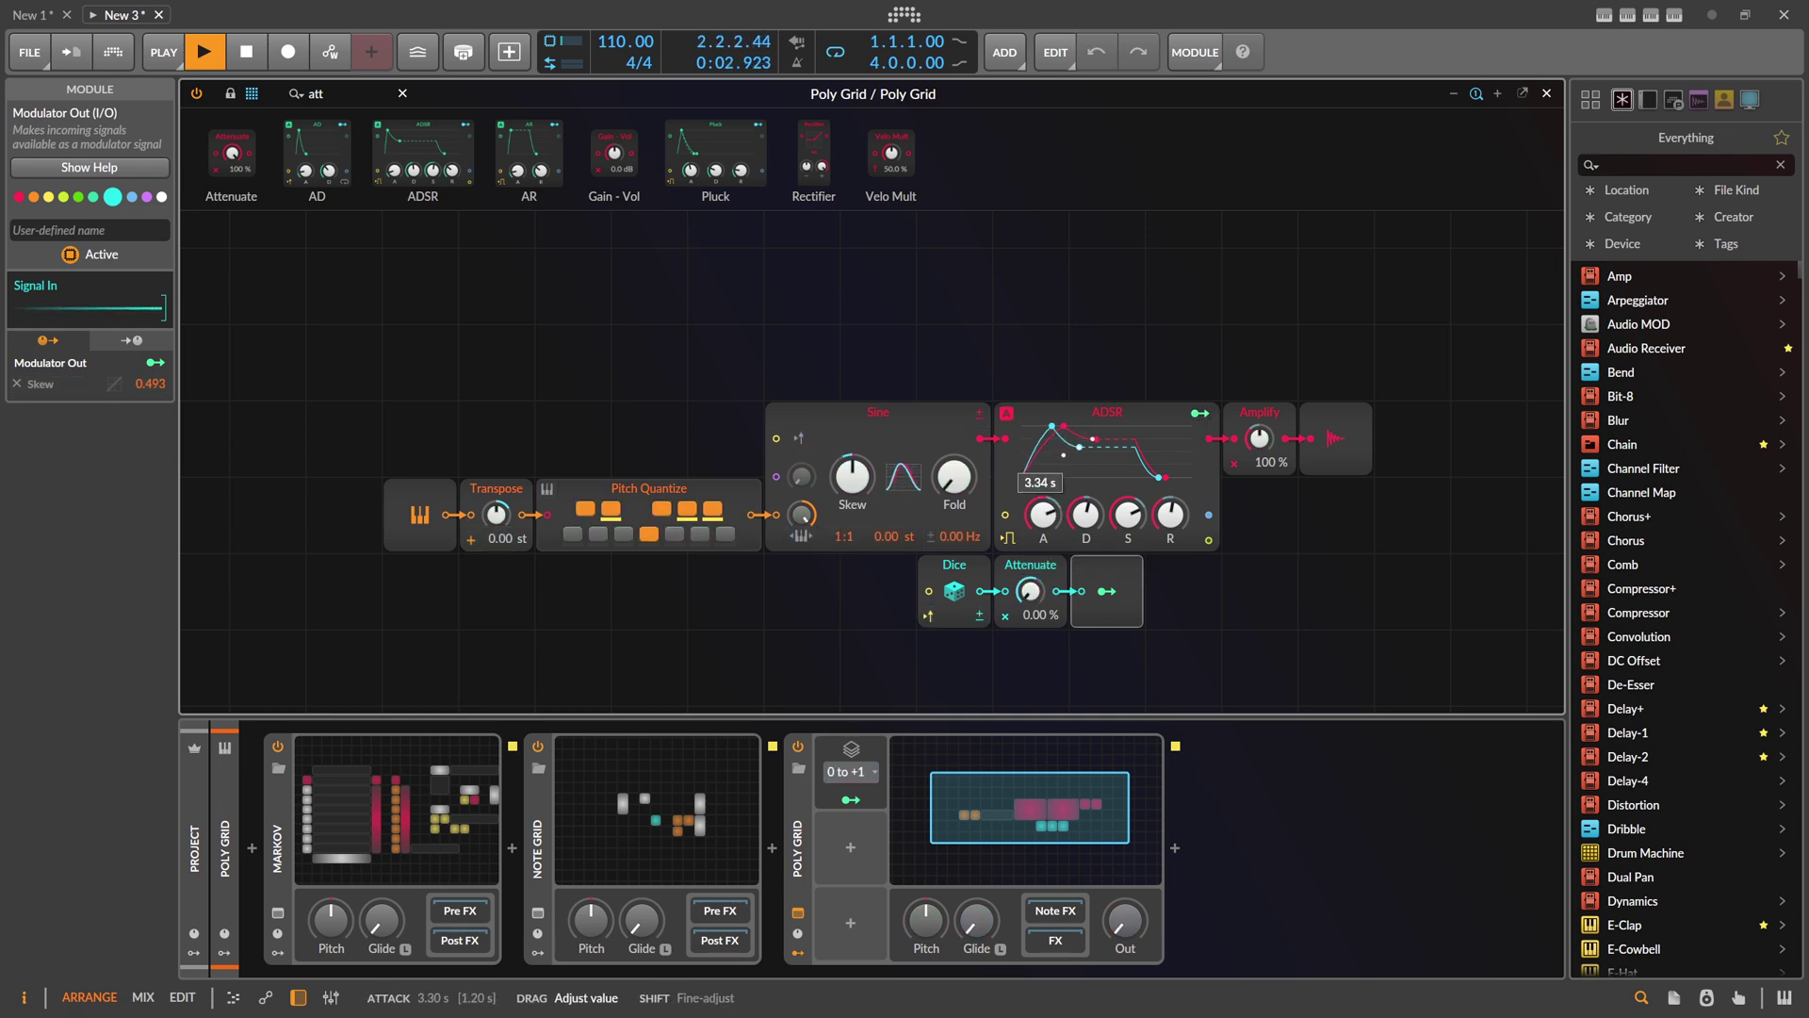
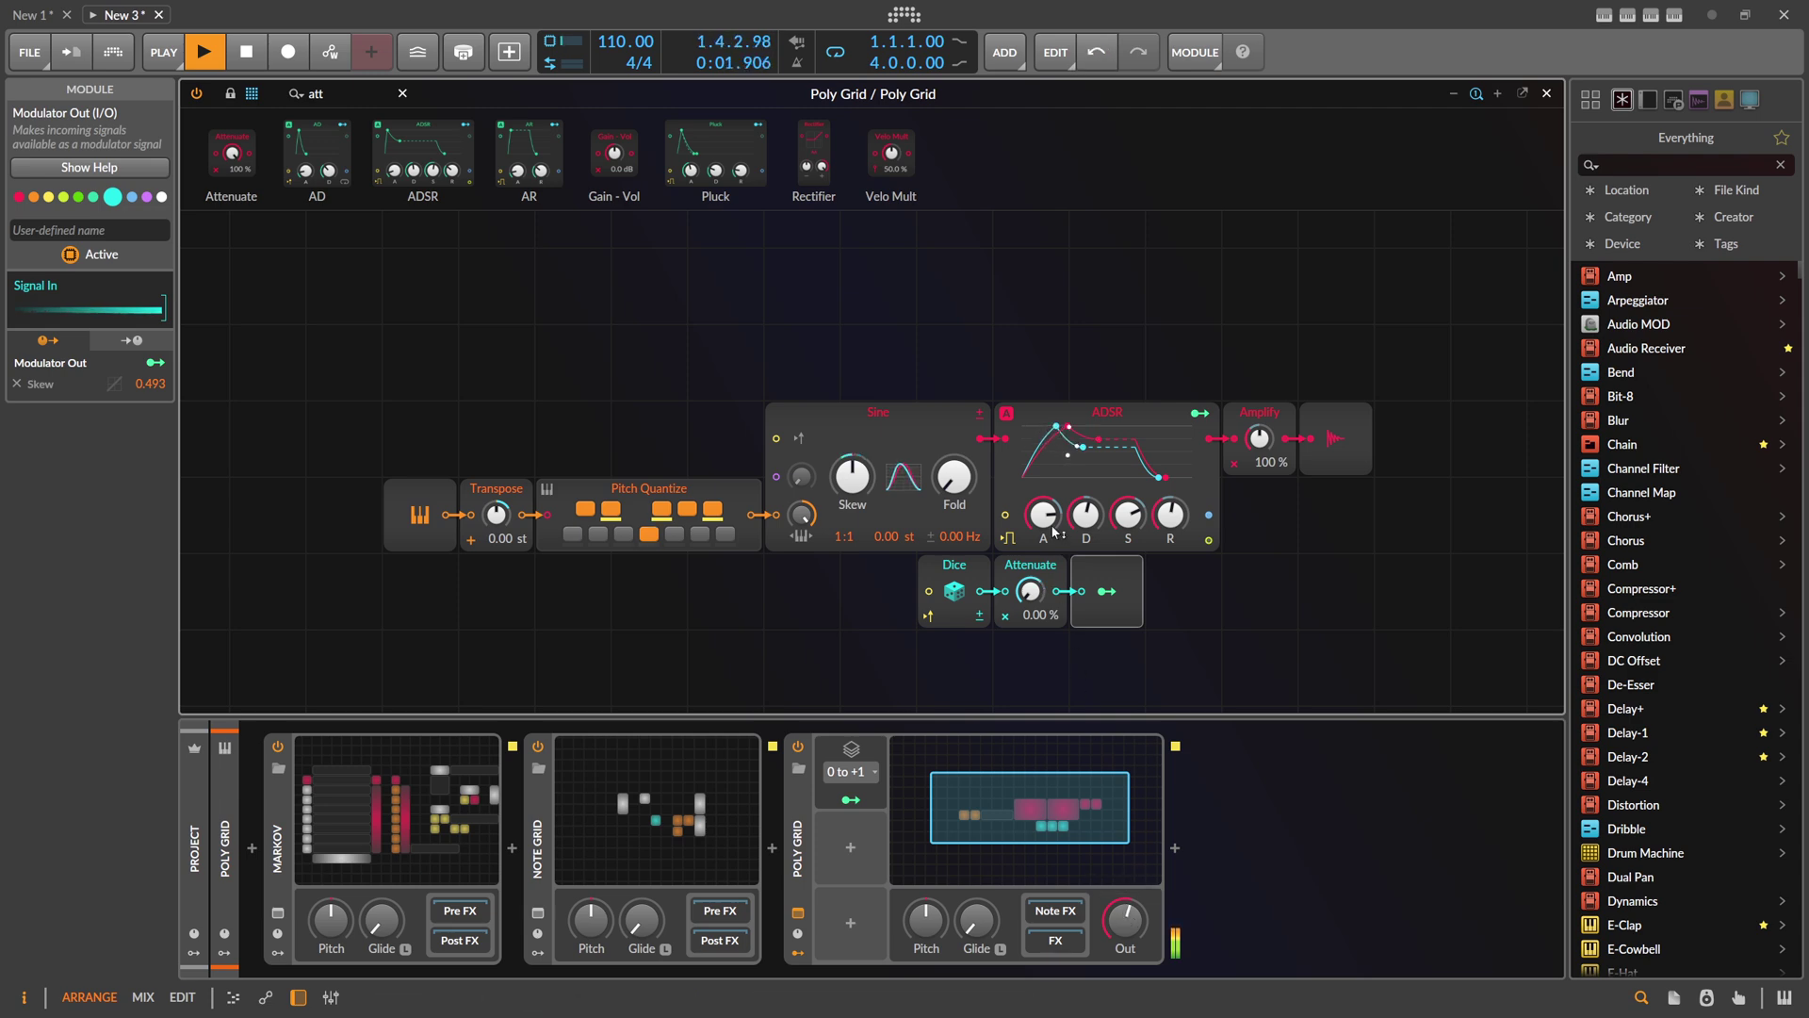
Step: Set the Sine's Detune to 0.13 Hz and turn the Poly Grid's output fully down
drag(1135, 911, 1135, 920)
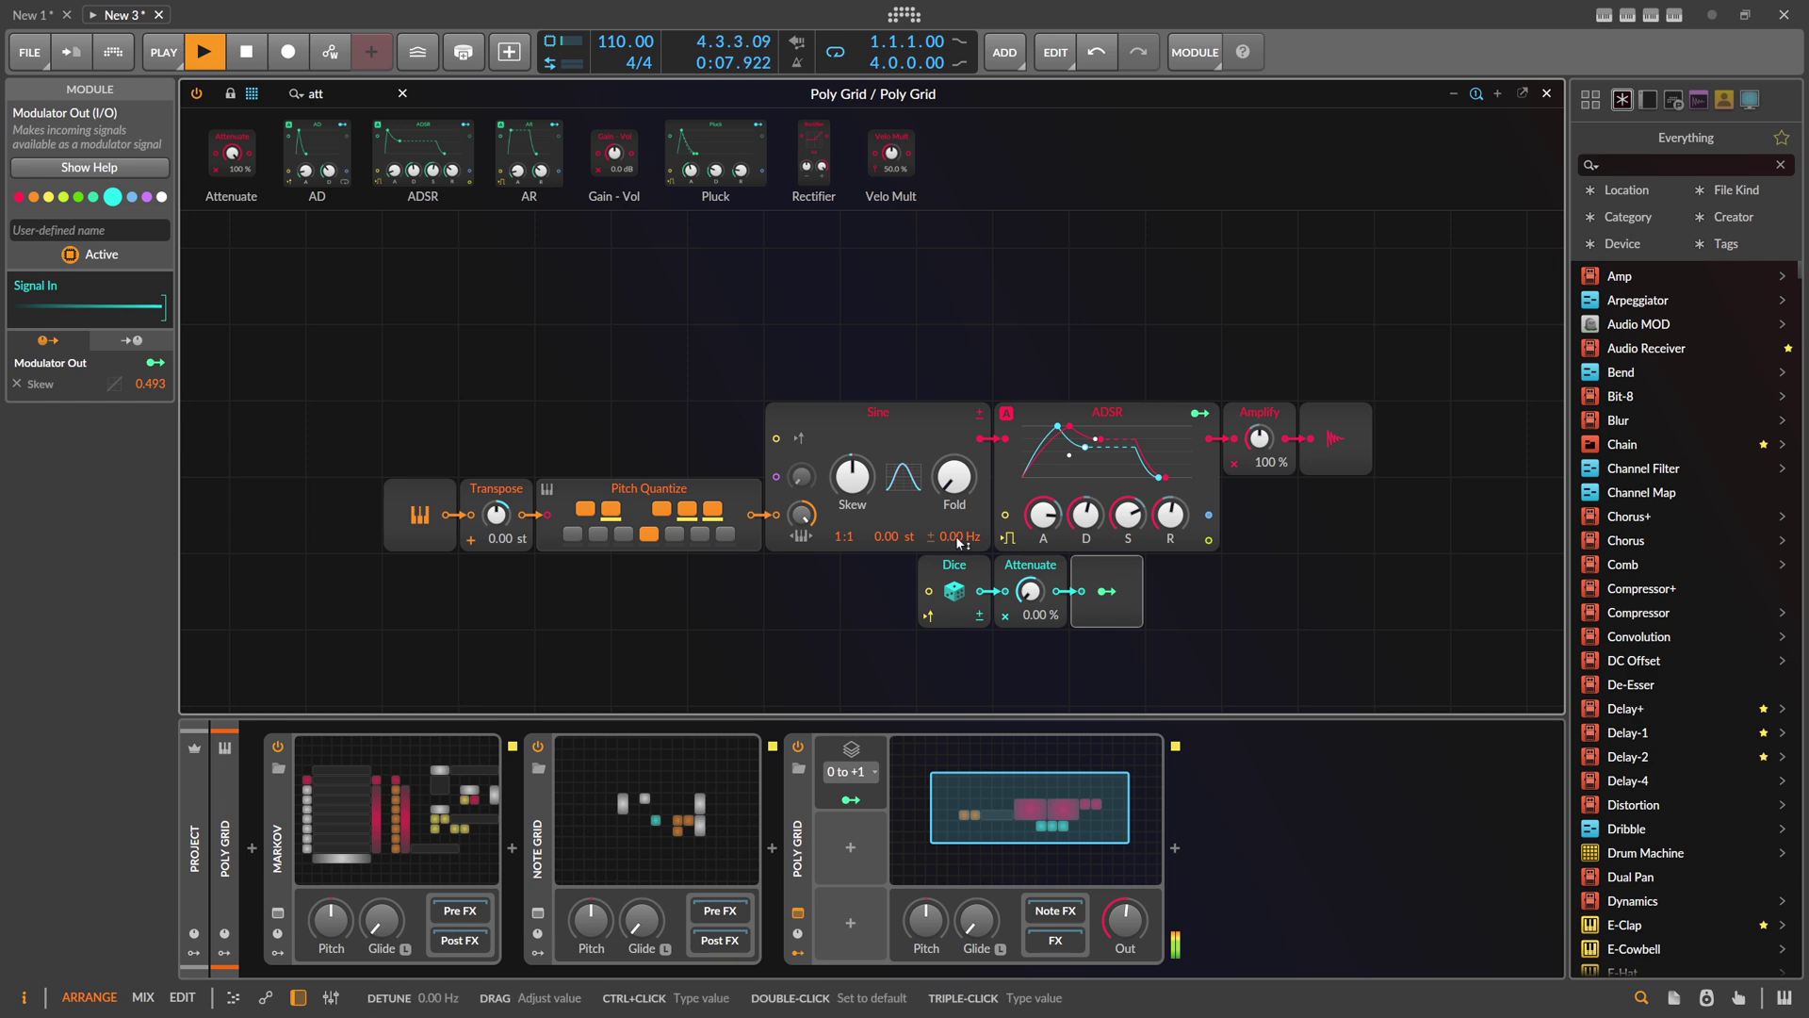
drag(958, 535, 958, 532)
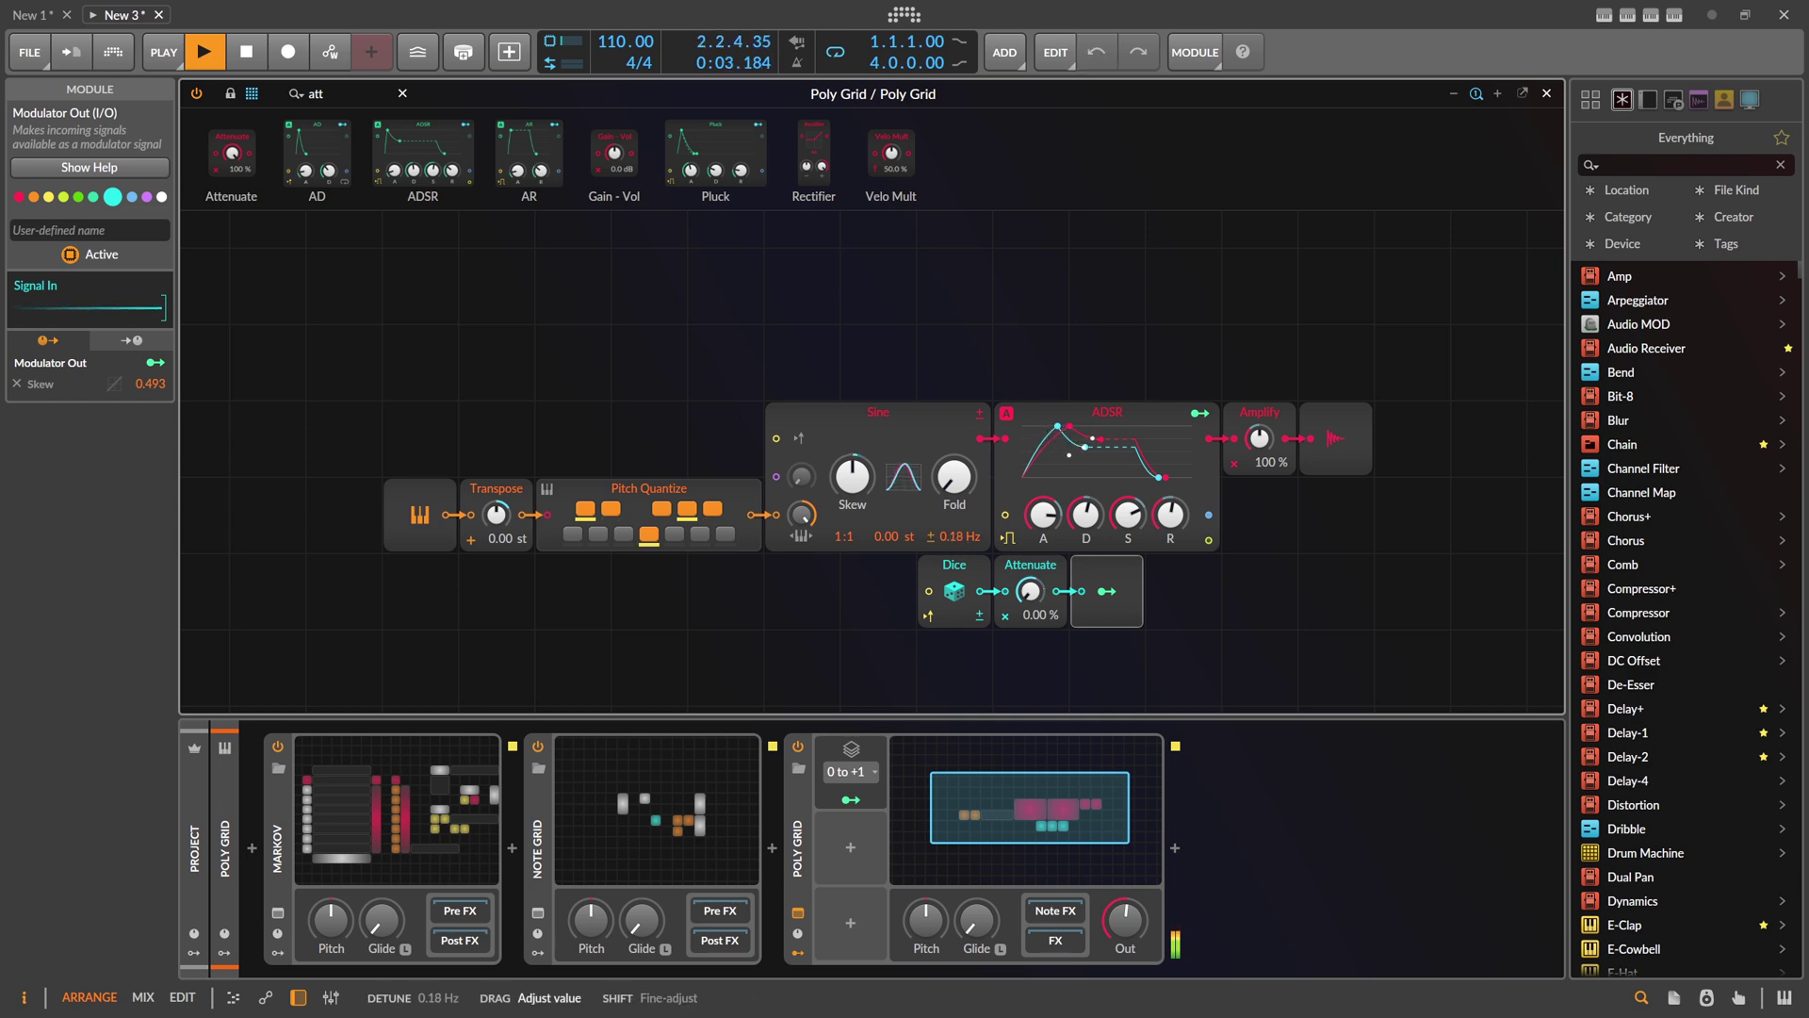
drag(958, 532, 957, 533)
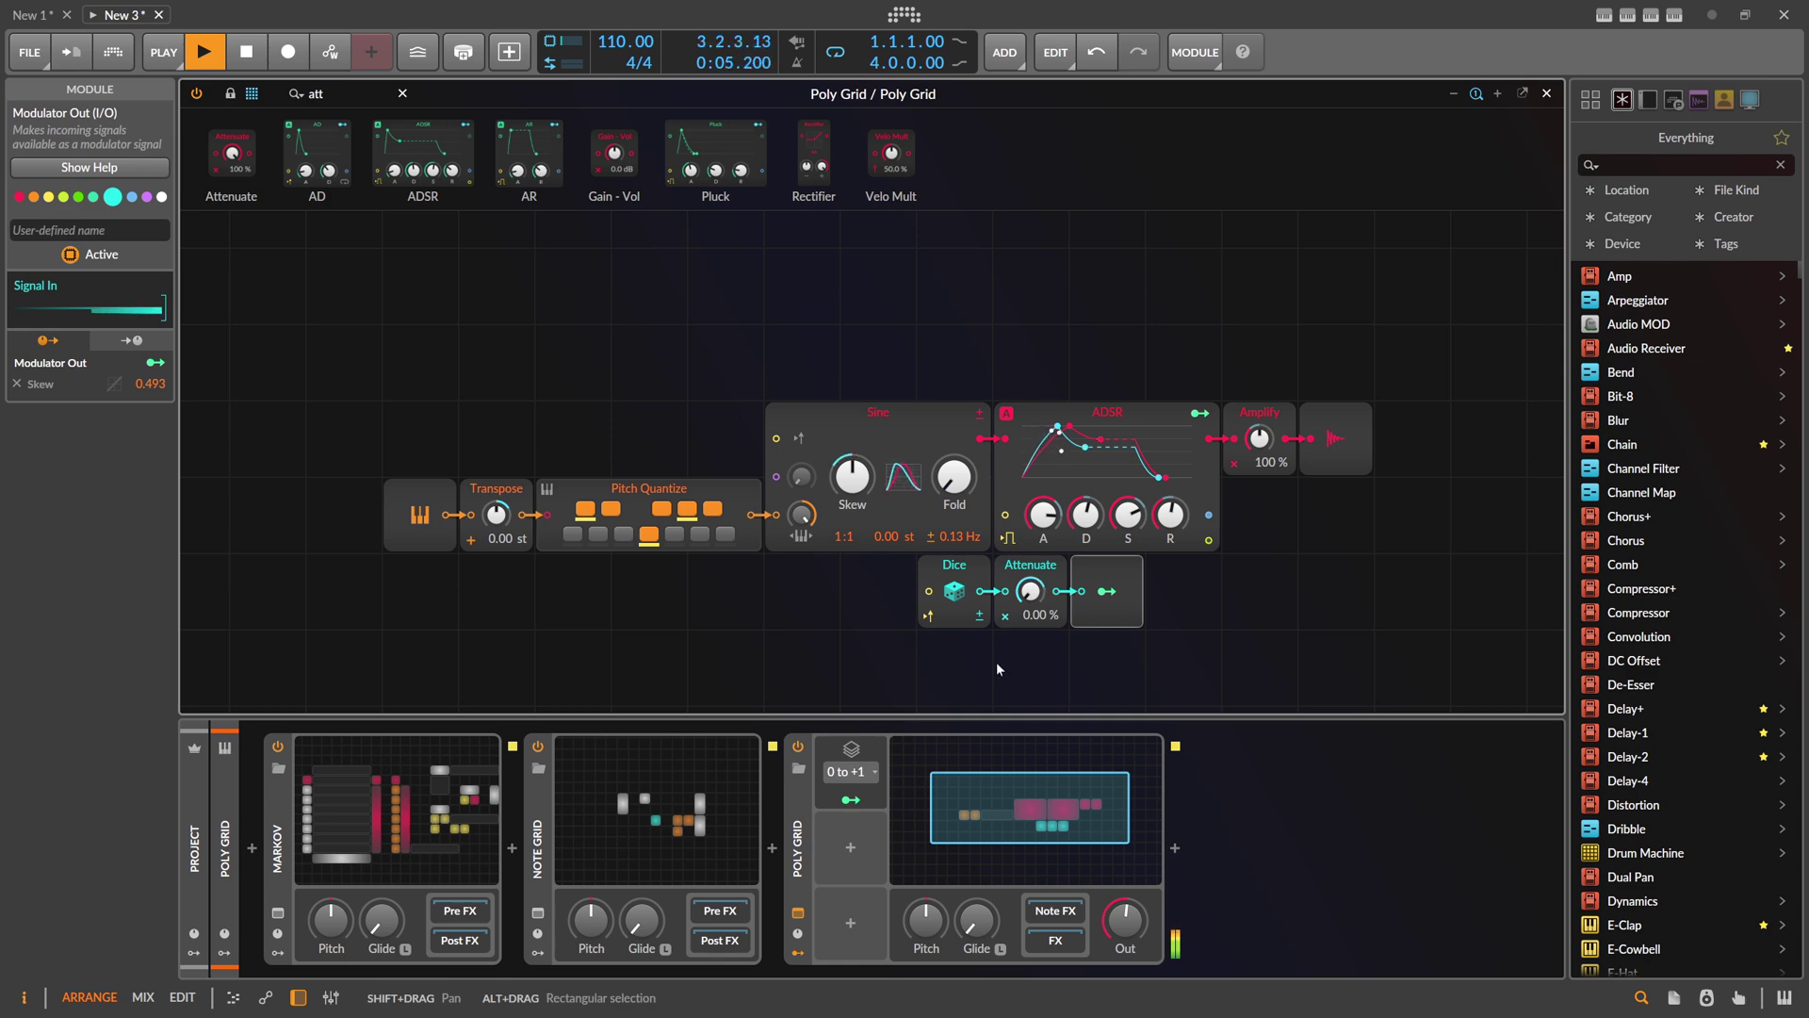
drag(1125, 920, 1125, 1013)
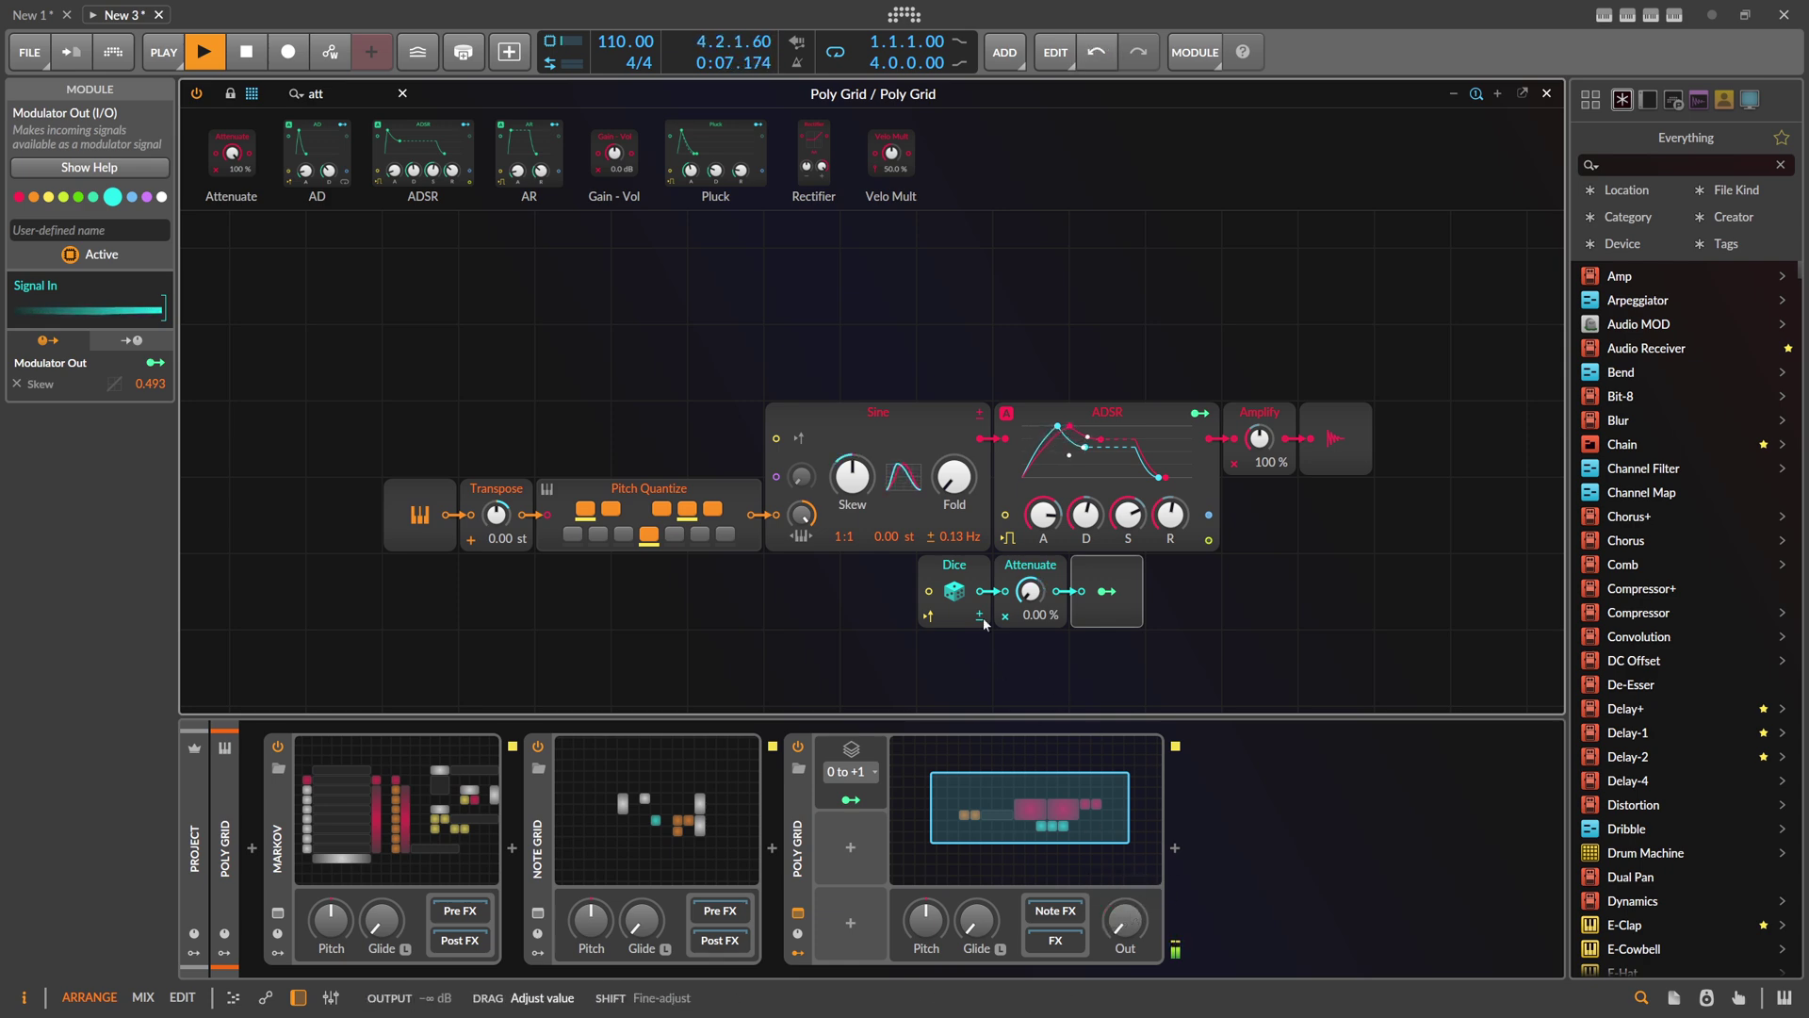
Step: Add an S/H LFO module below the Pitch Quantize and Sine modules in the Poly Grid
drag(767, 327, 774, 290)
drag(334, 94, 223, 106)
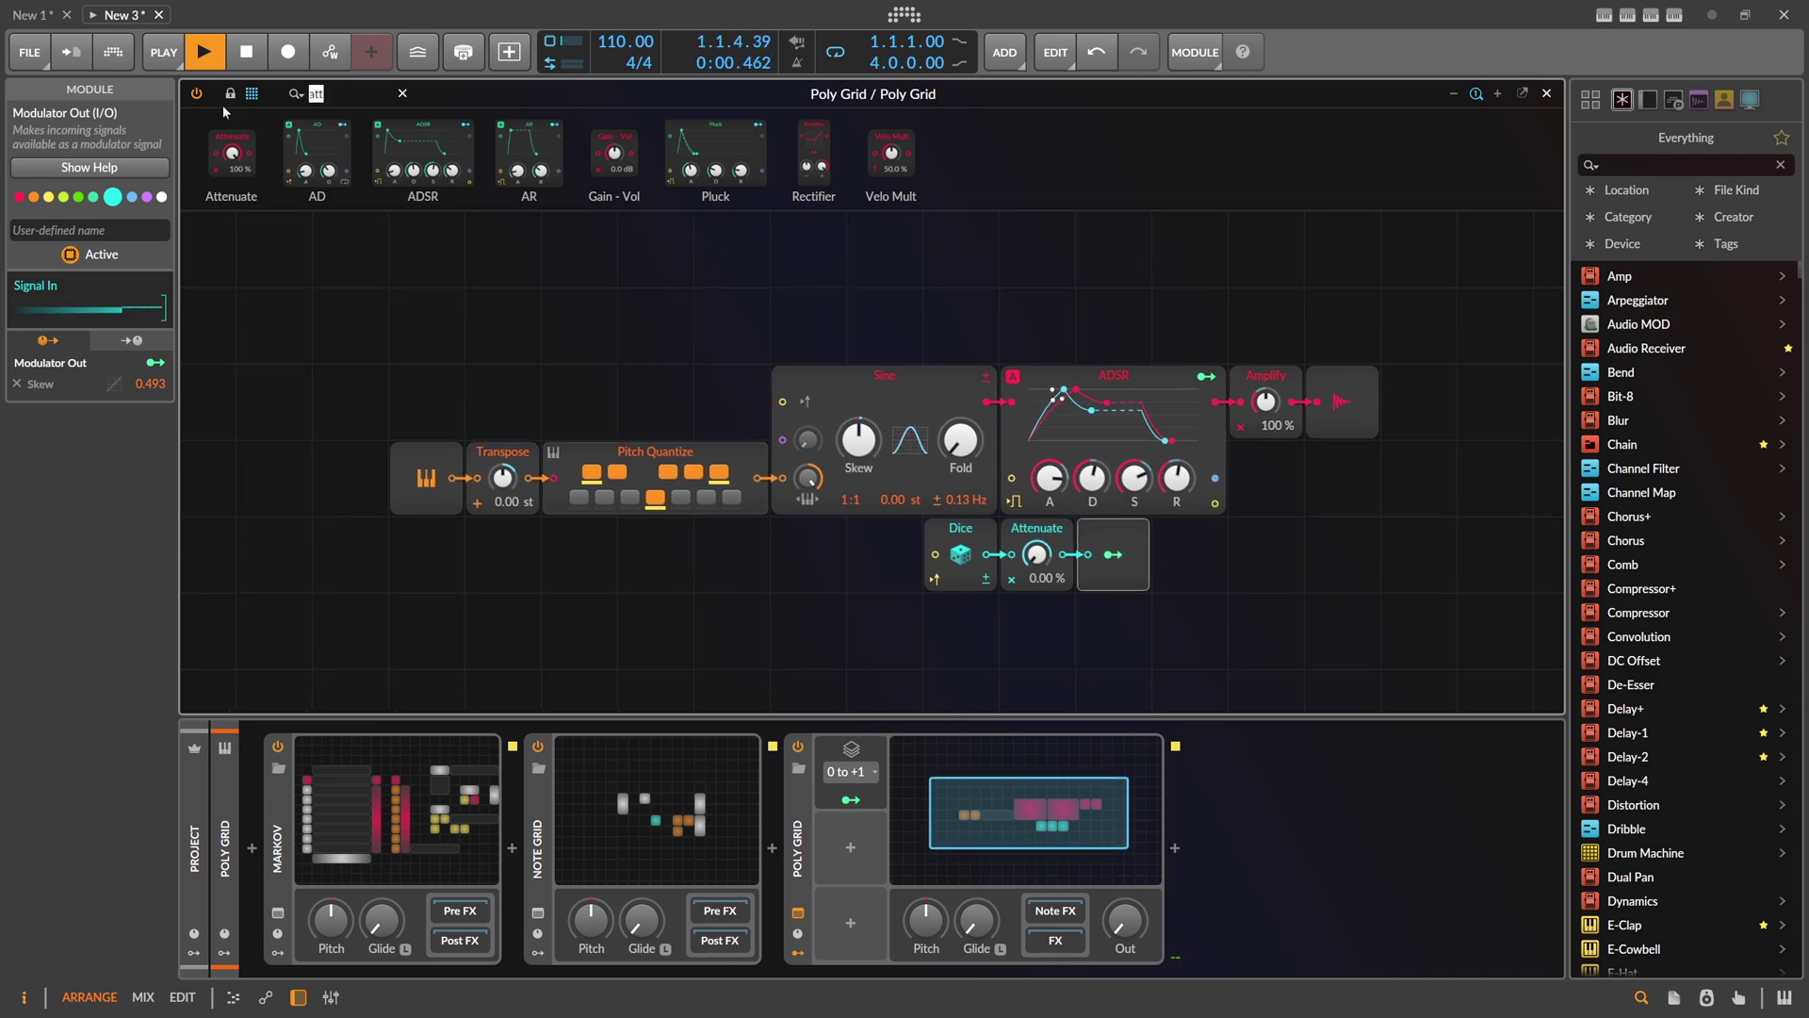
text(lfo)
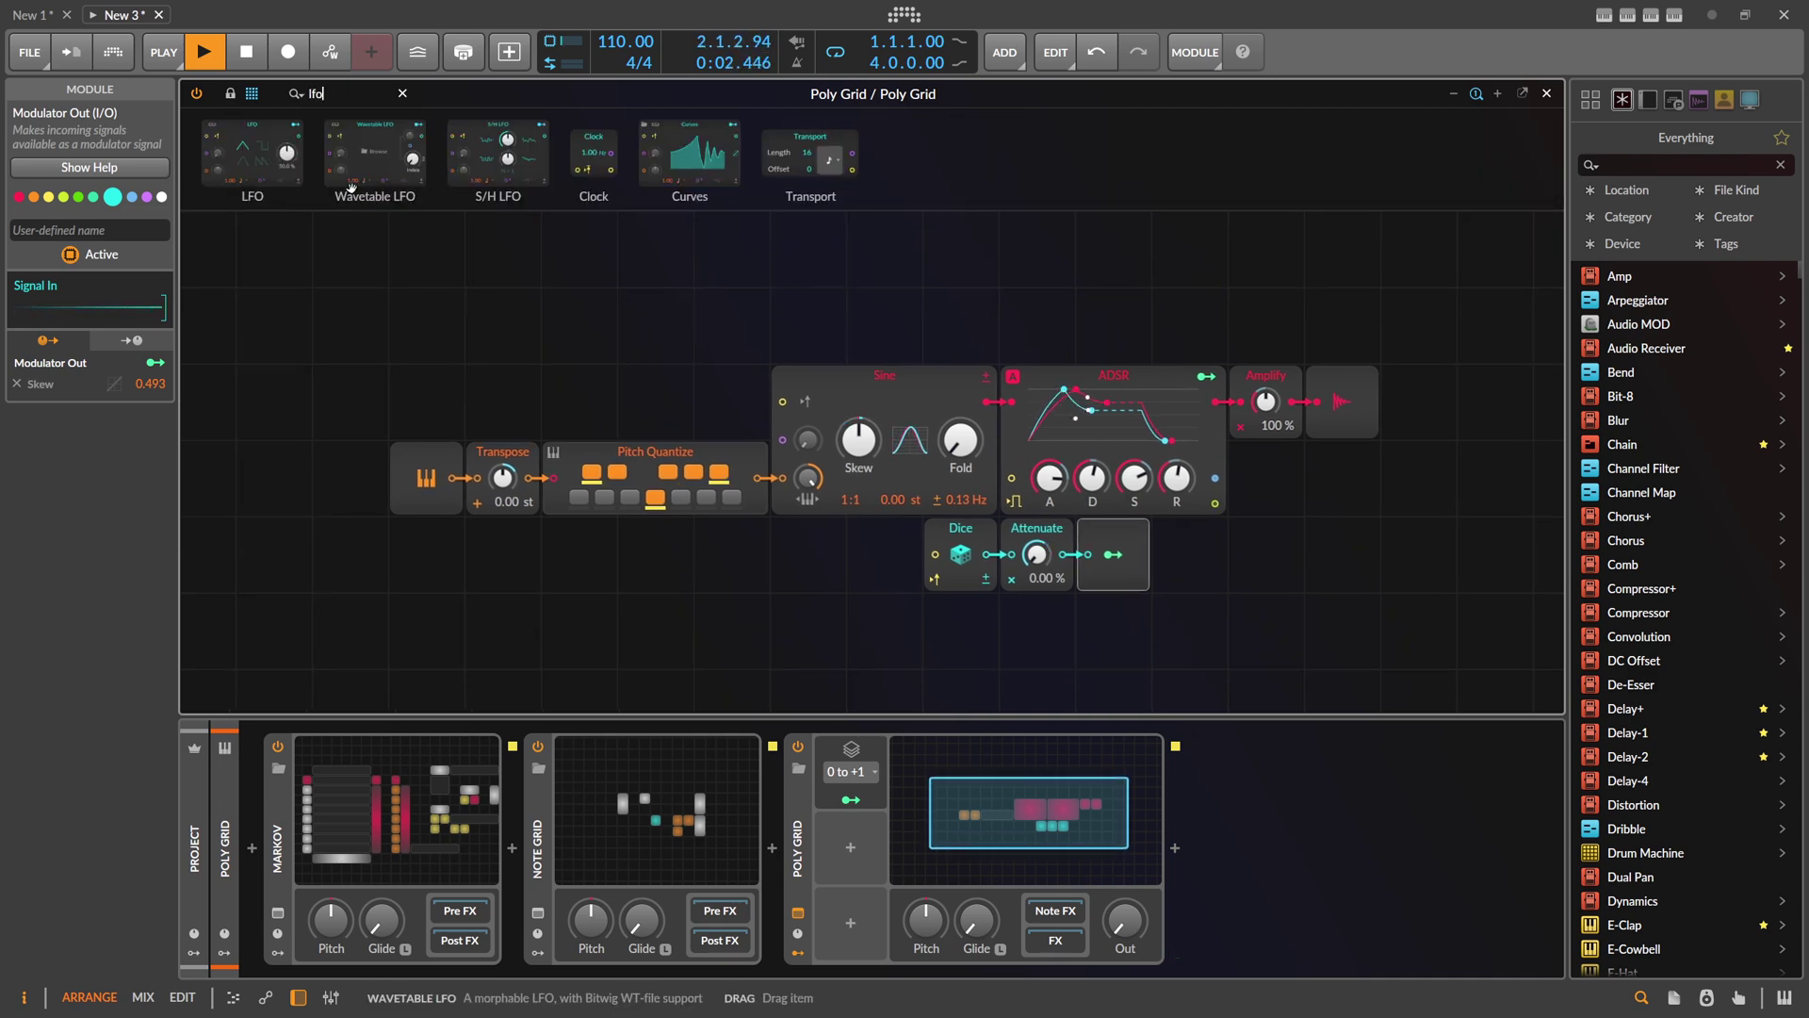
drag(542, 195, 680, 640)
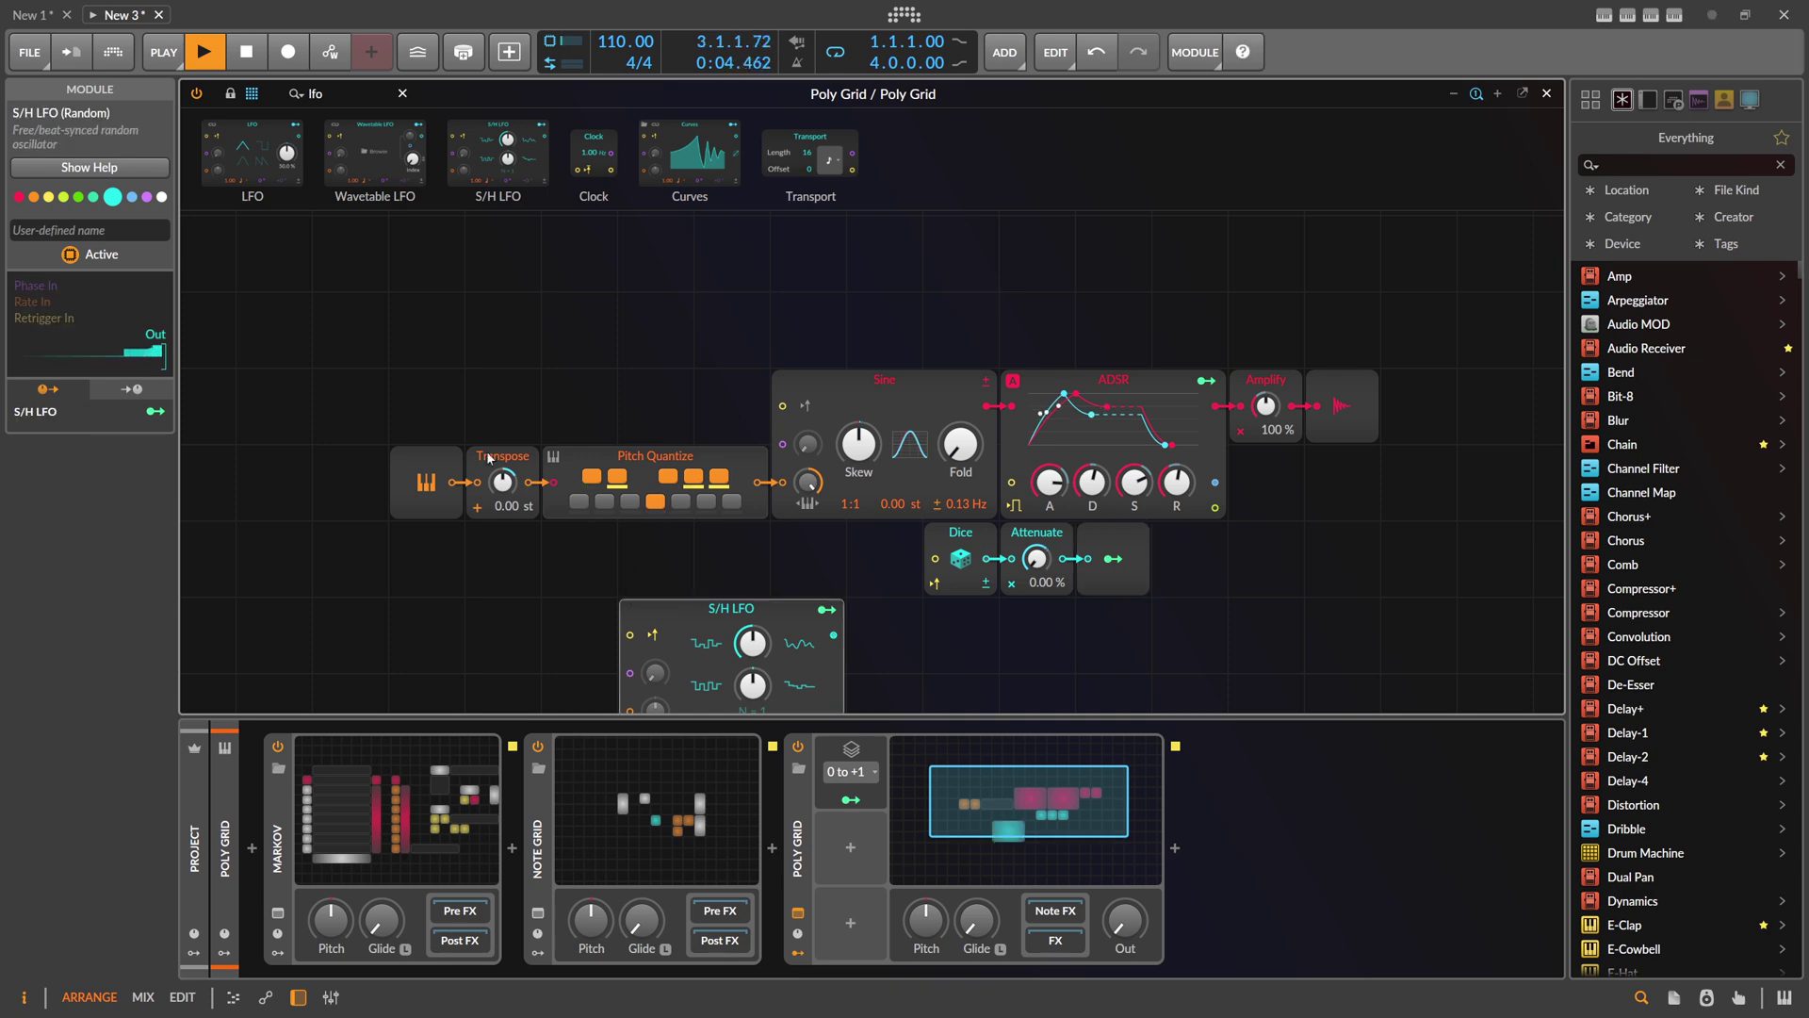
Step: Insert a second Transpose module between Pitch Quantize and Sine, shifting the pitch chain for room, and place the S/H LFO directly beneath it
click(436, 460)
shift+click(606, 456)
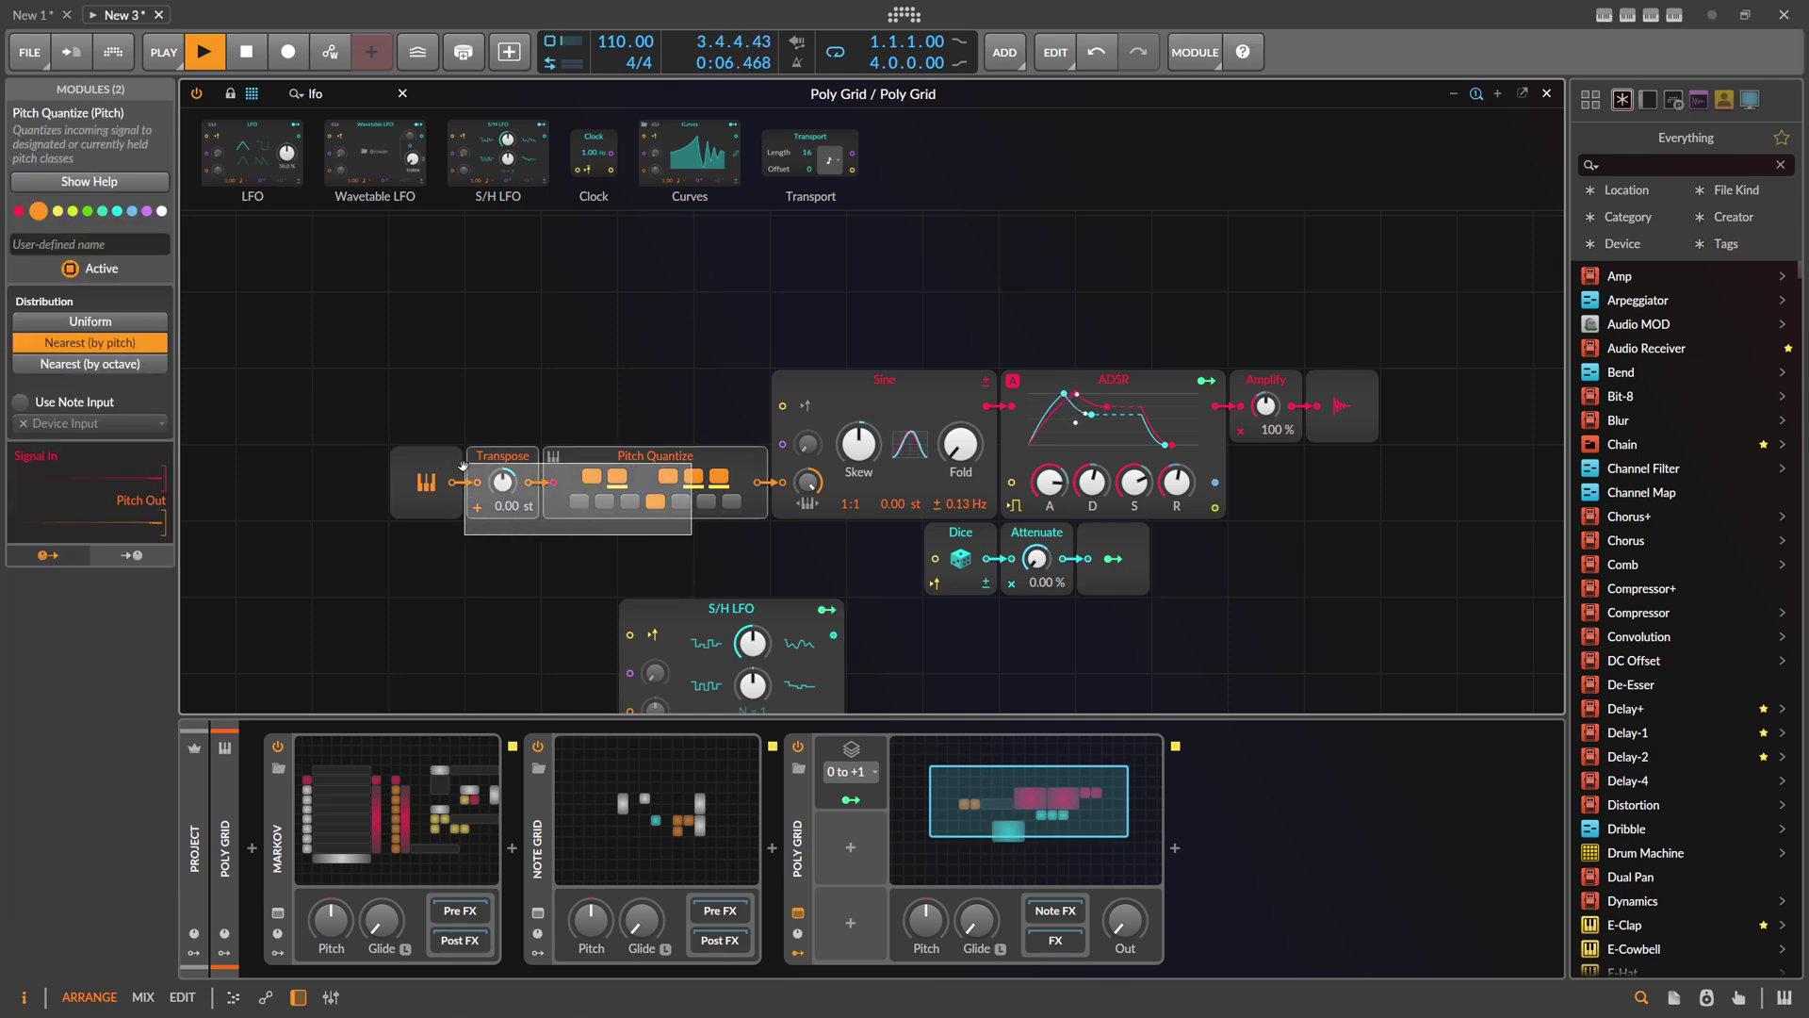
drag(606, 456, 529, 456)
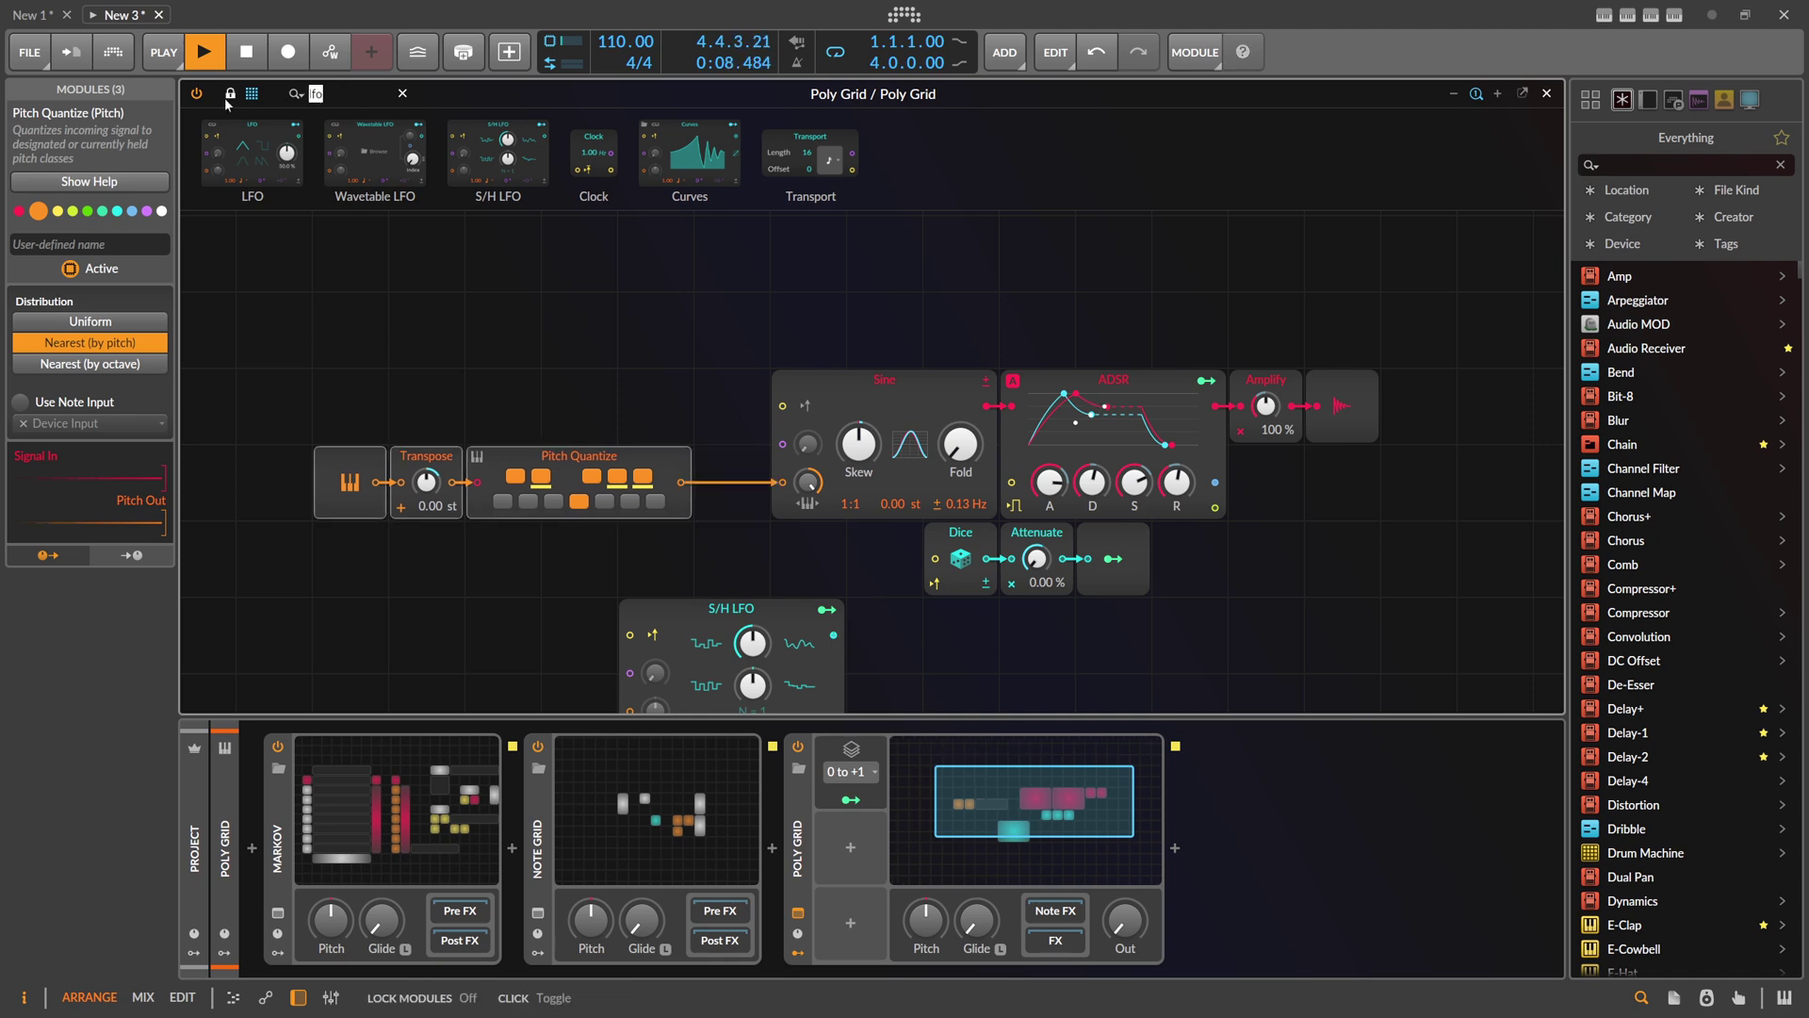
text(trans)
drag(544, 155, 716, 479)
drag(718, 610, 718, 542)
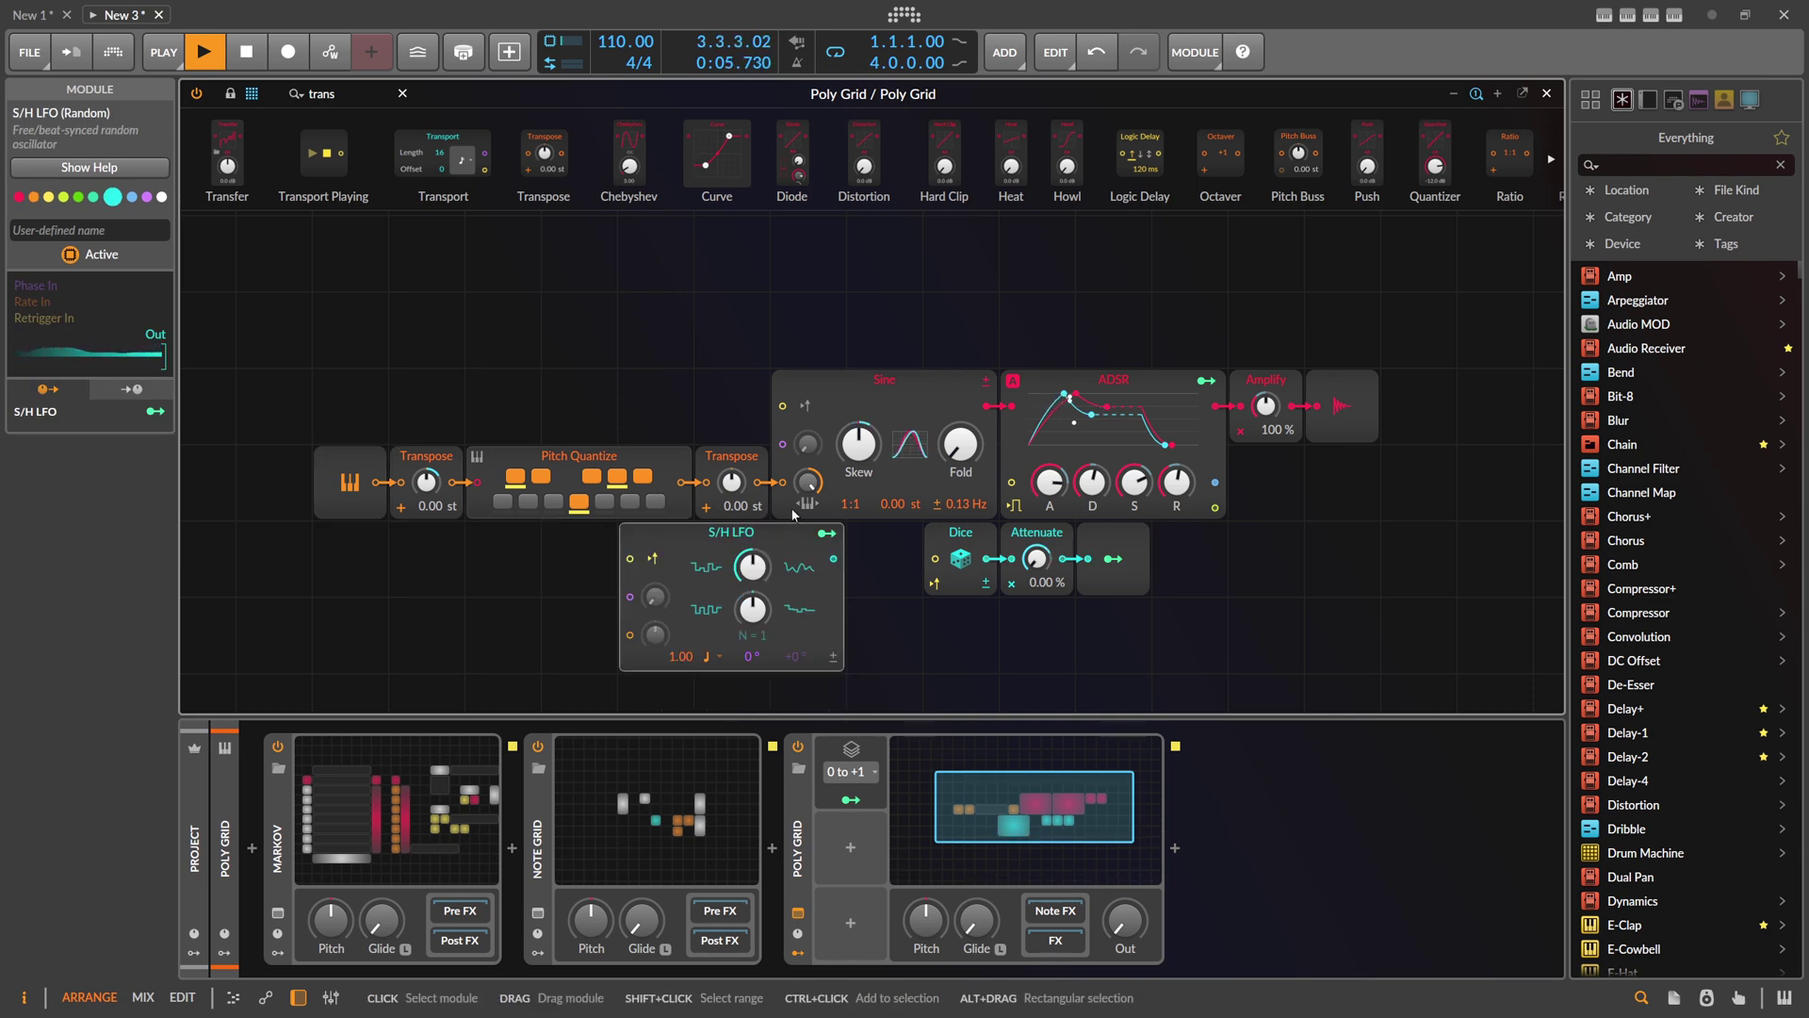
Step: Raise the S/H LFO's Smoothing to maximum and set its timebase to Hertz
drag(1127, 921, 1127, 839)
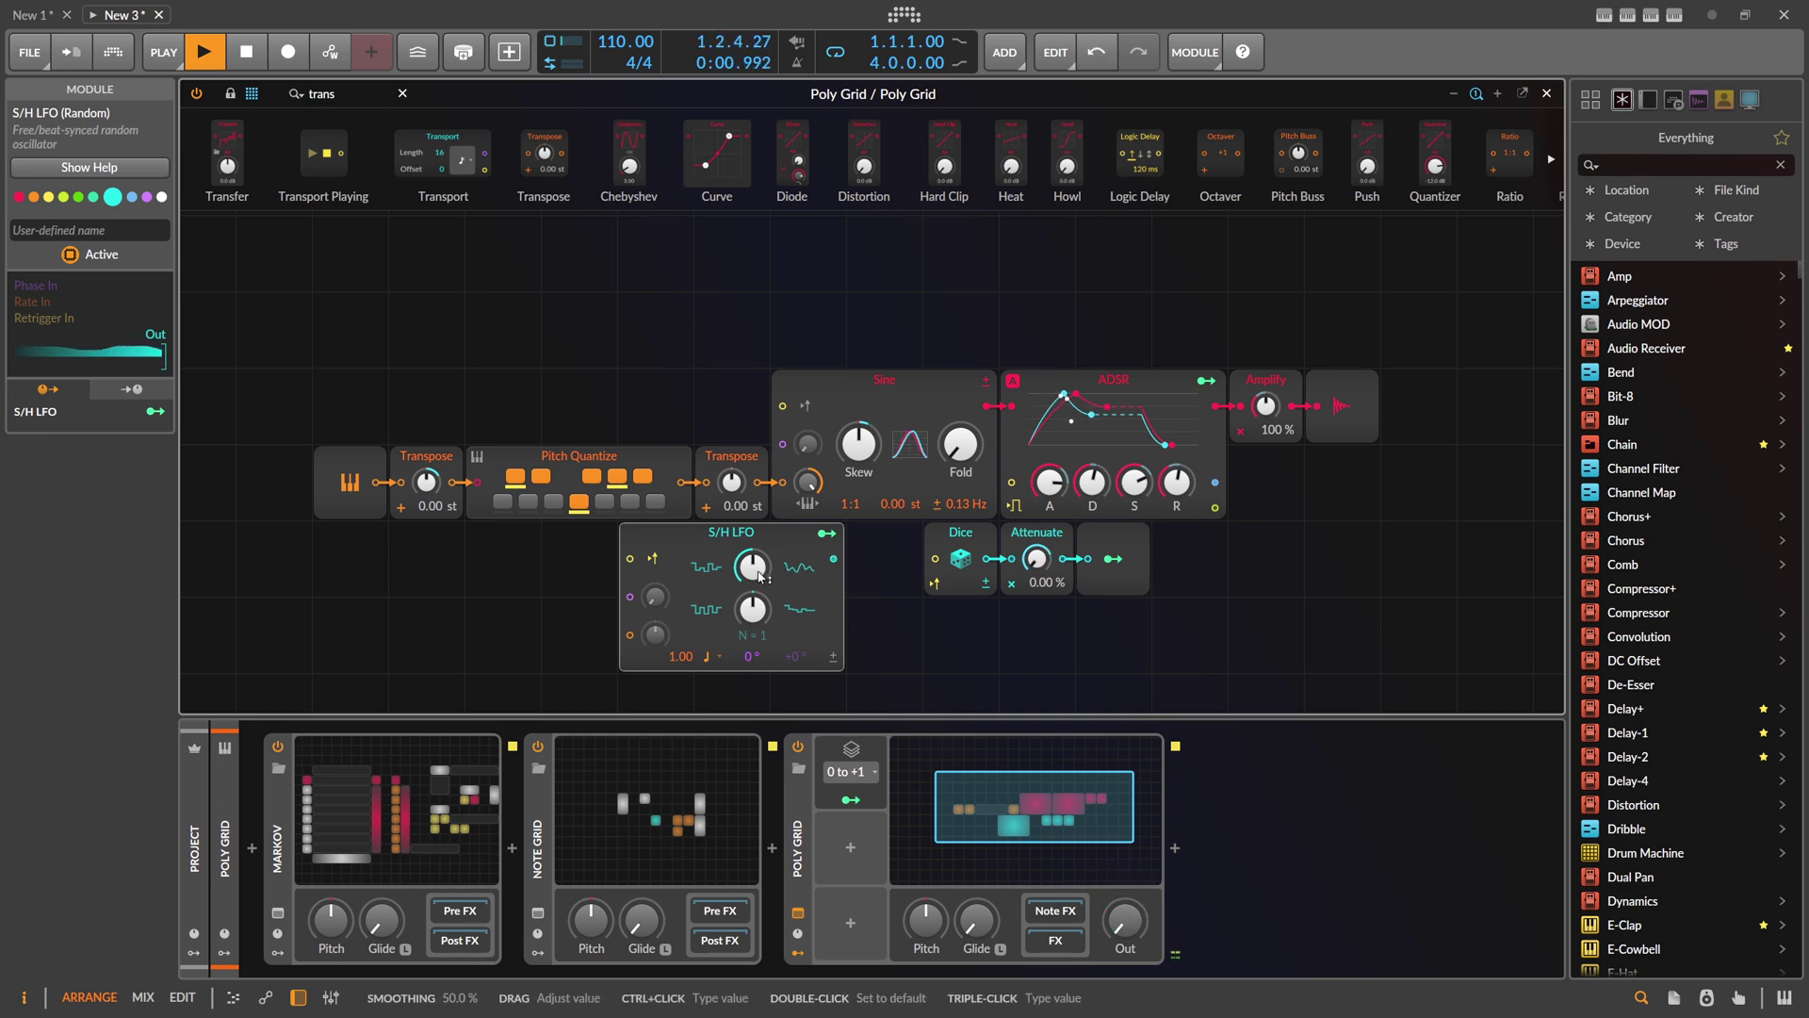
click(714, 656)
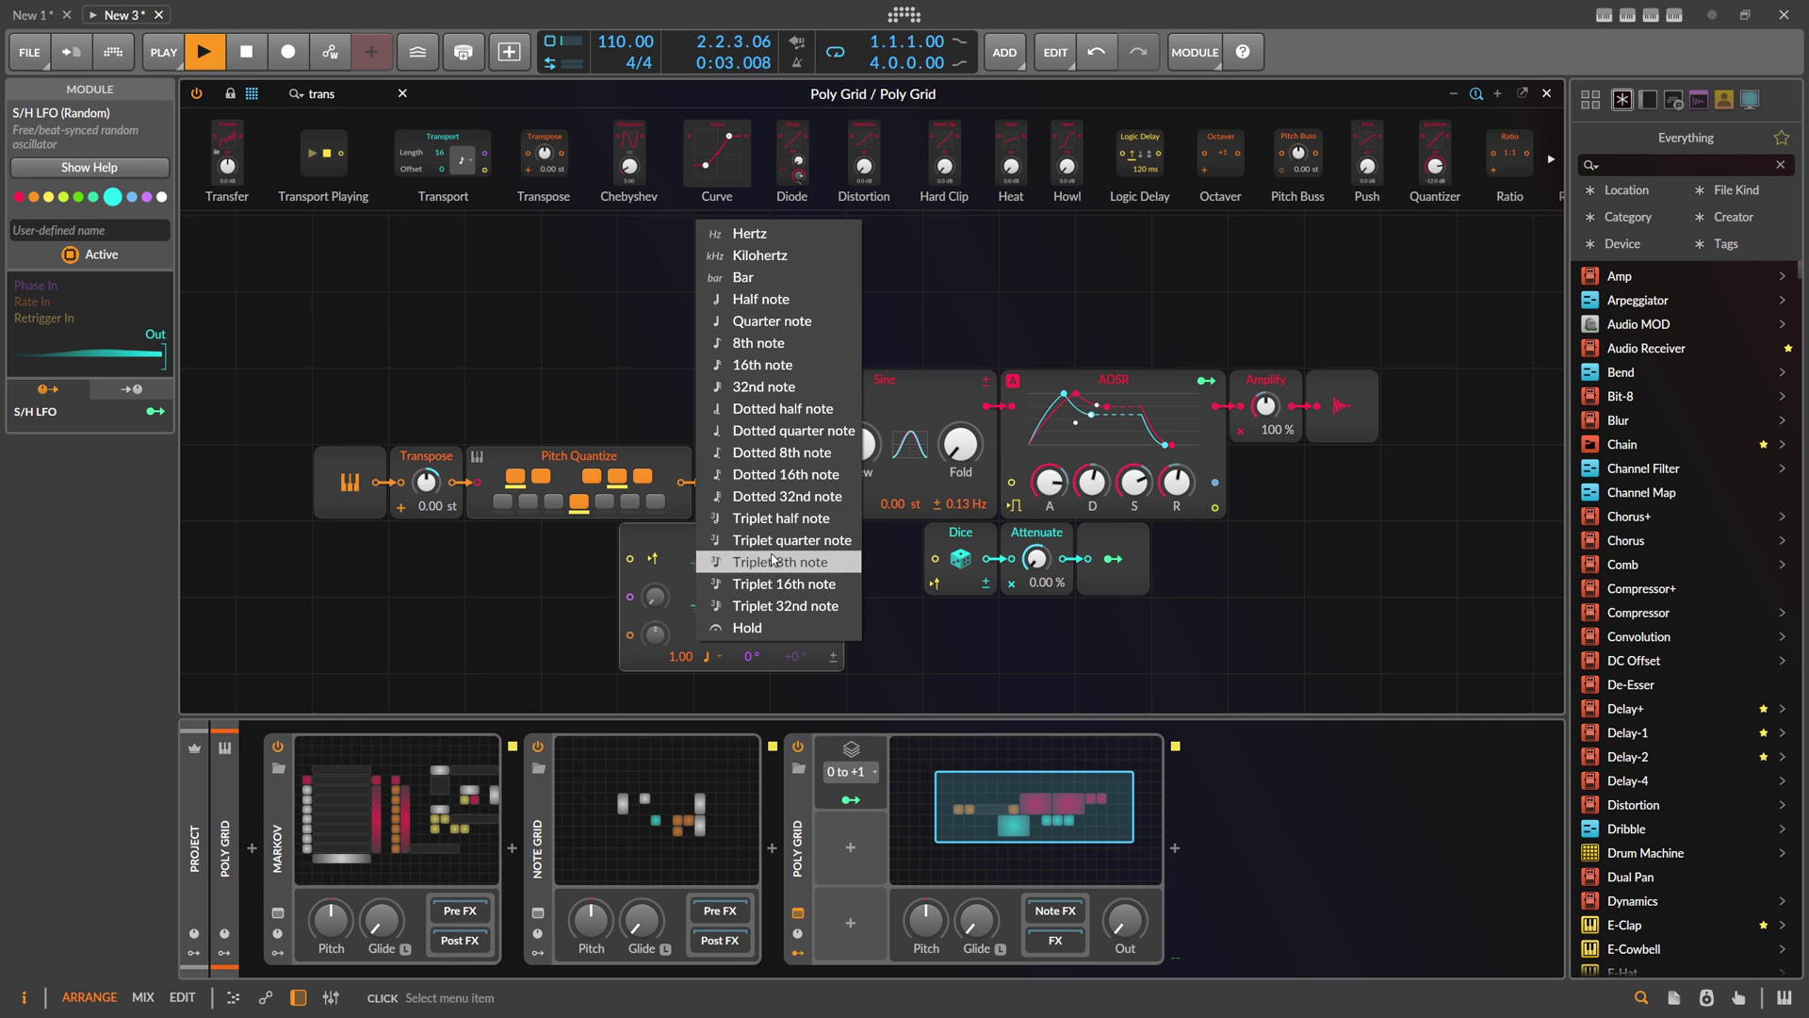
click(795, 223)
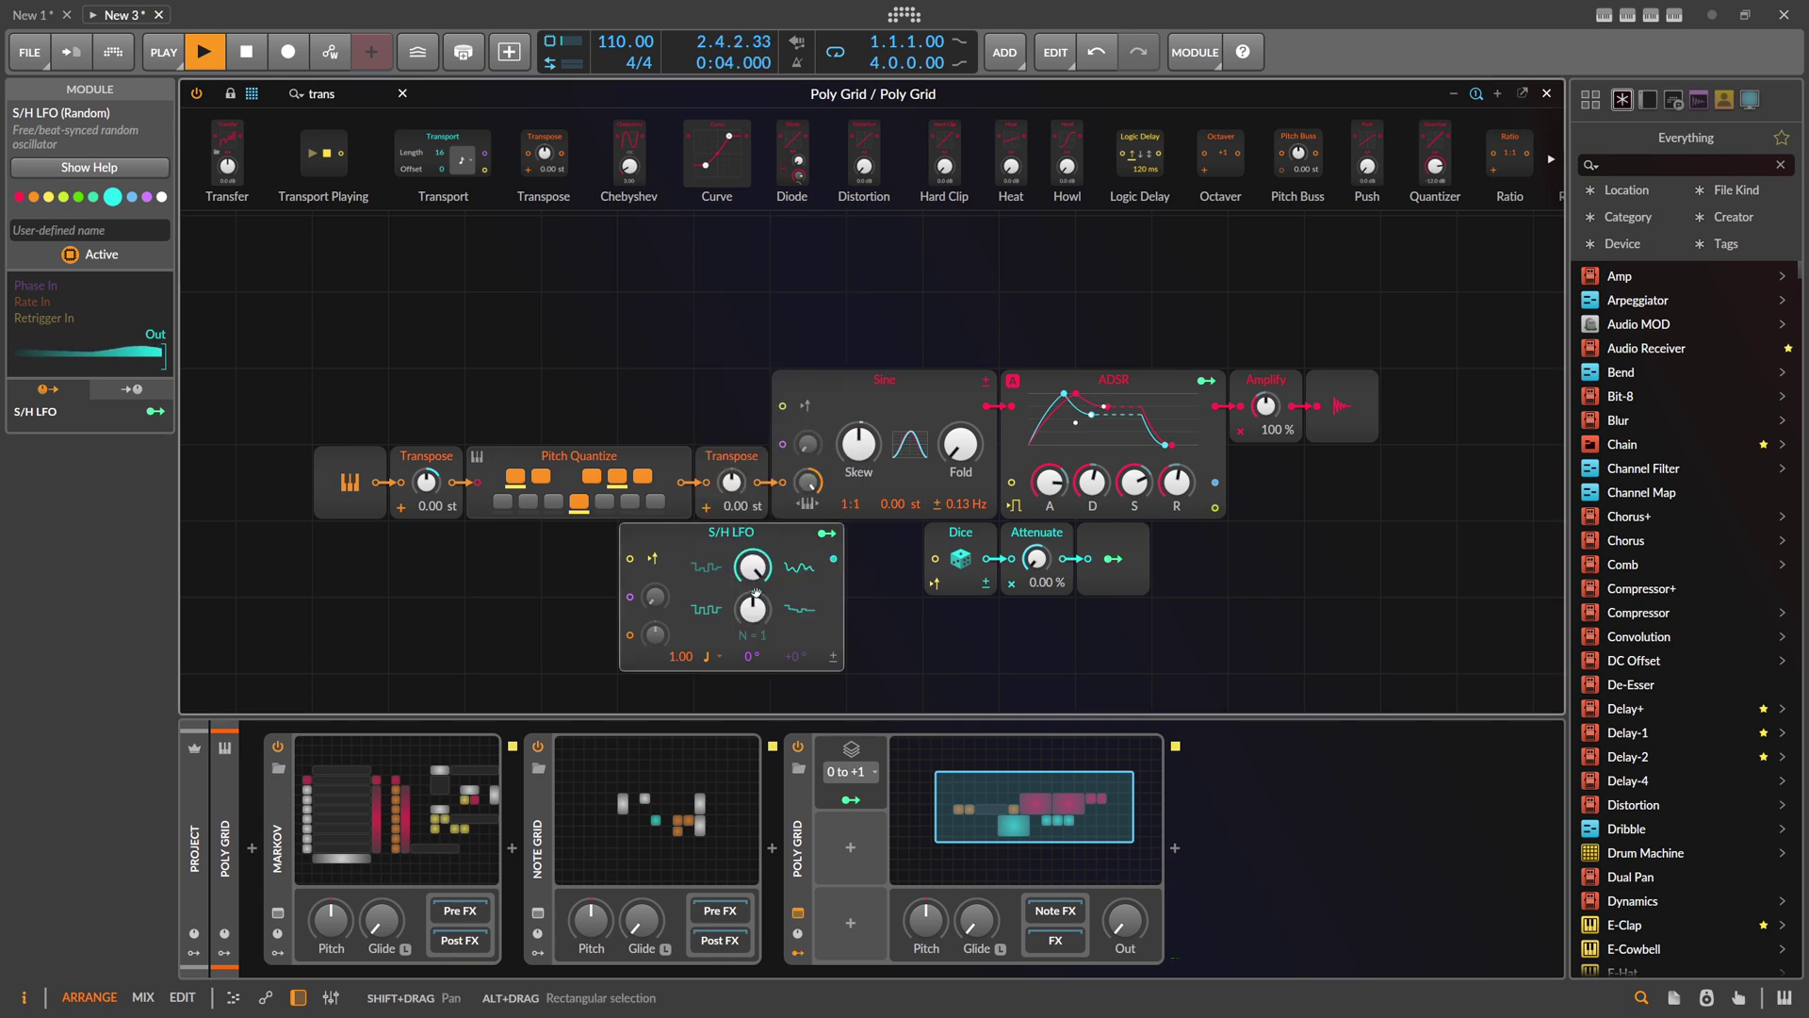
click(713, 656)
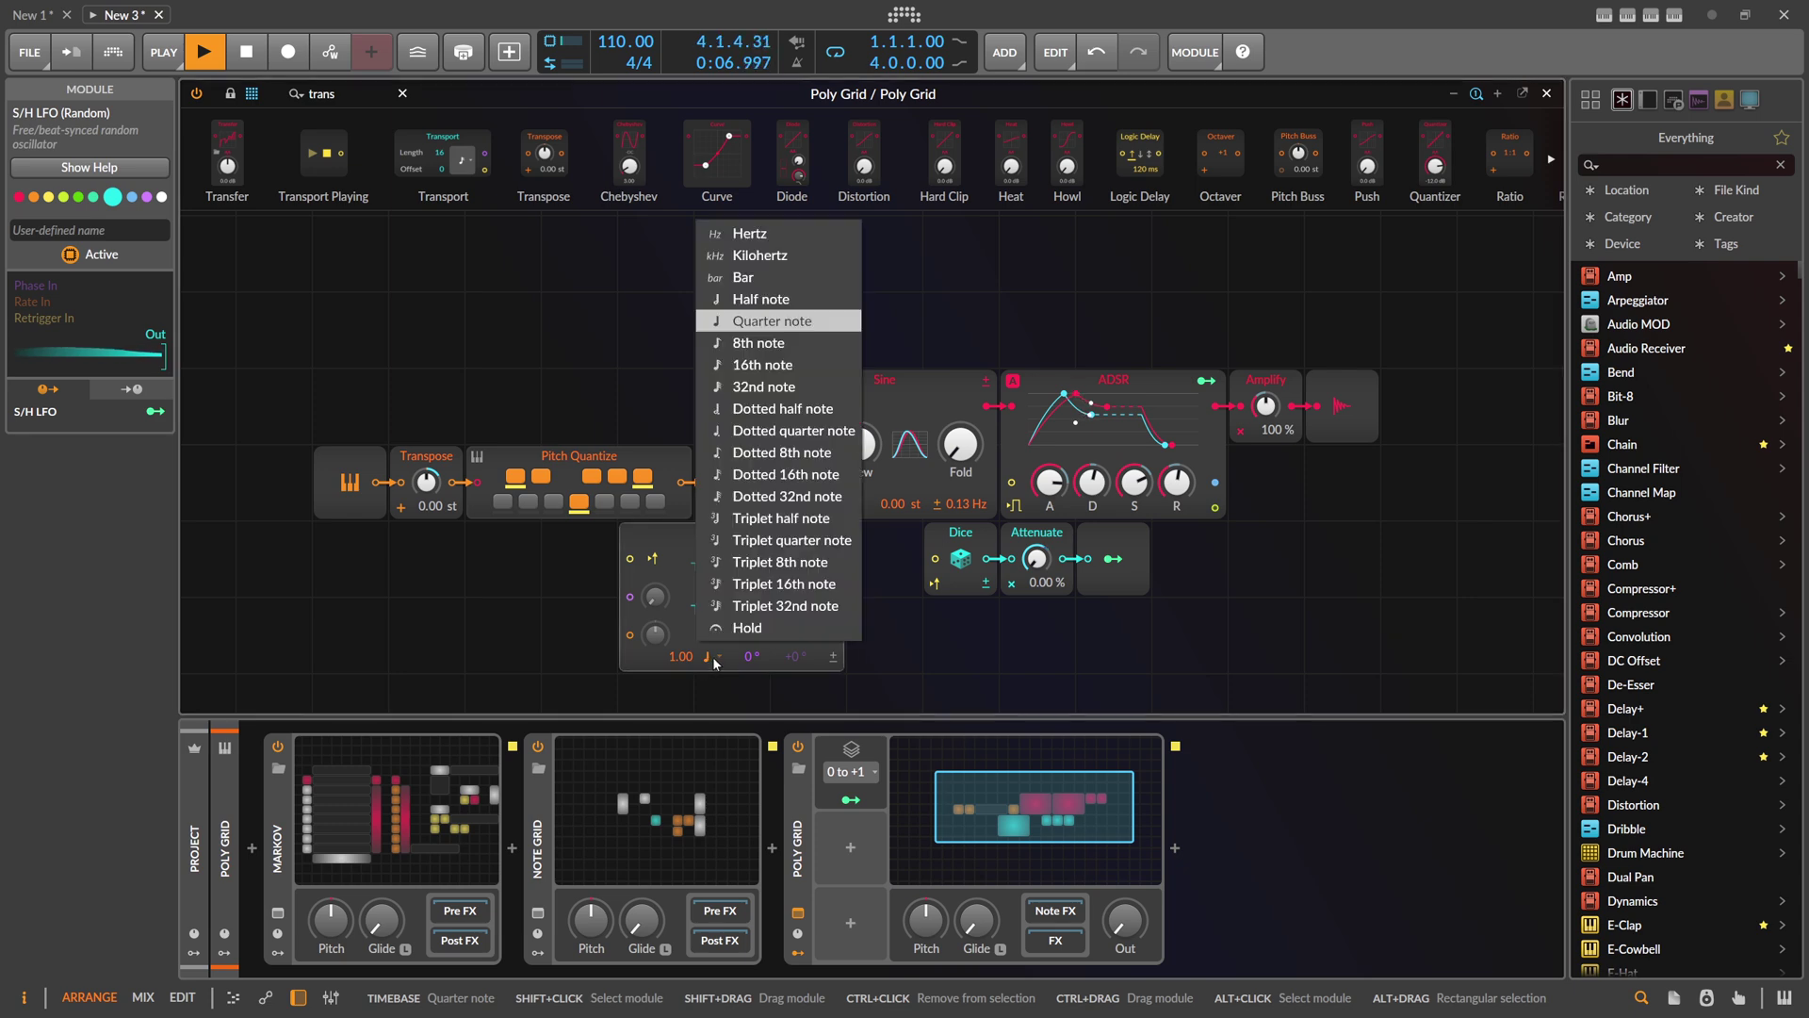
click(749, 231)
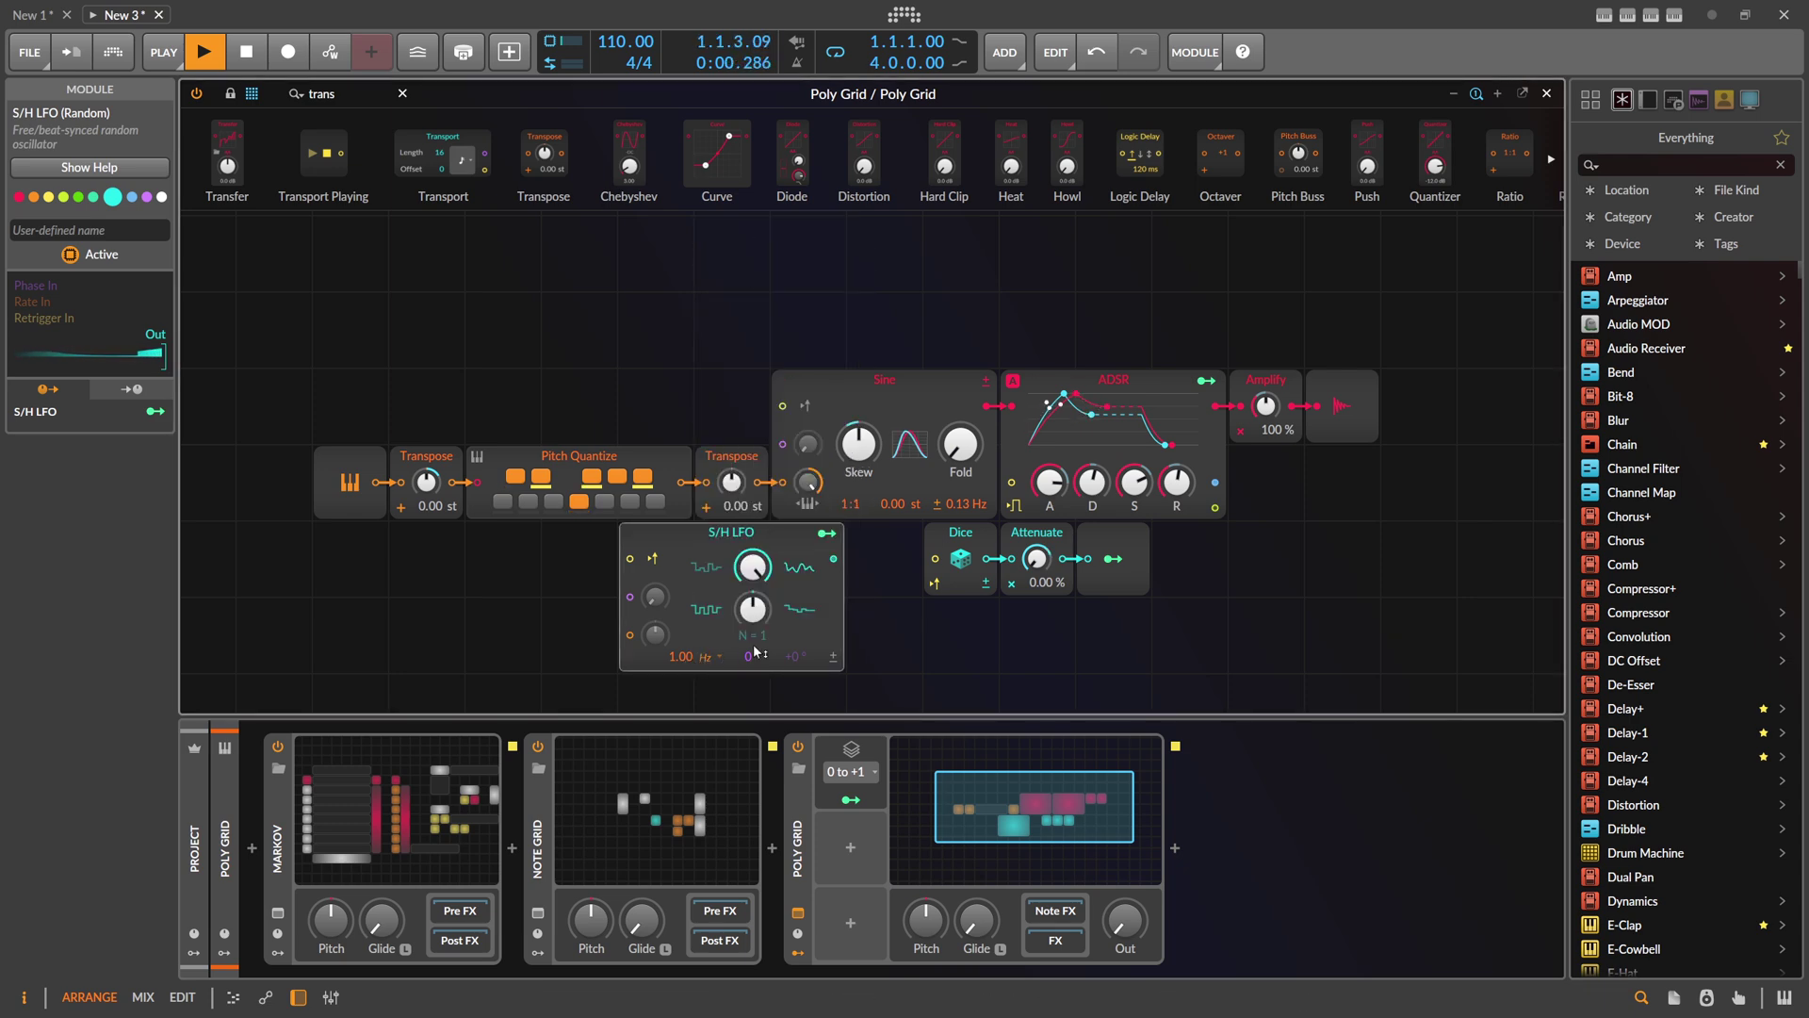
Step: Modulate the second Transpose by 0.144 with the S/H LFO and switch the LFO to bipolar
click(827, 533)
drag(731, 481, 731, 443)
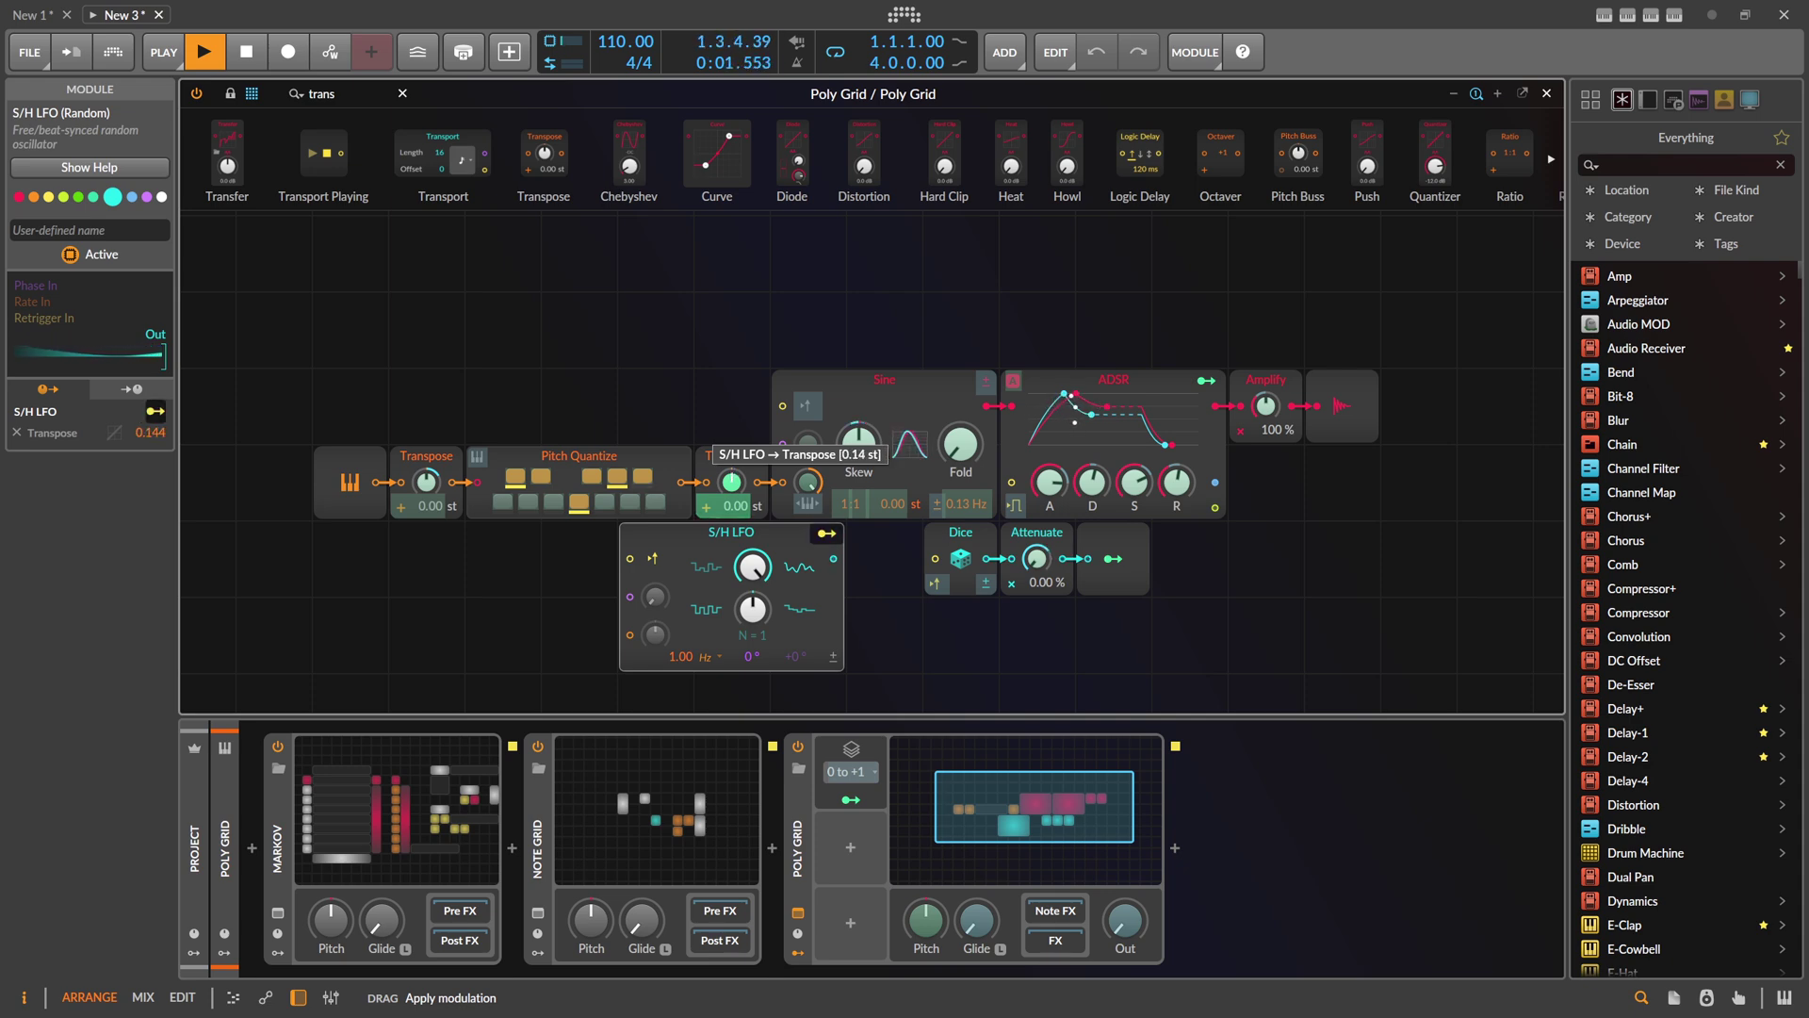
click(834, 658)
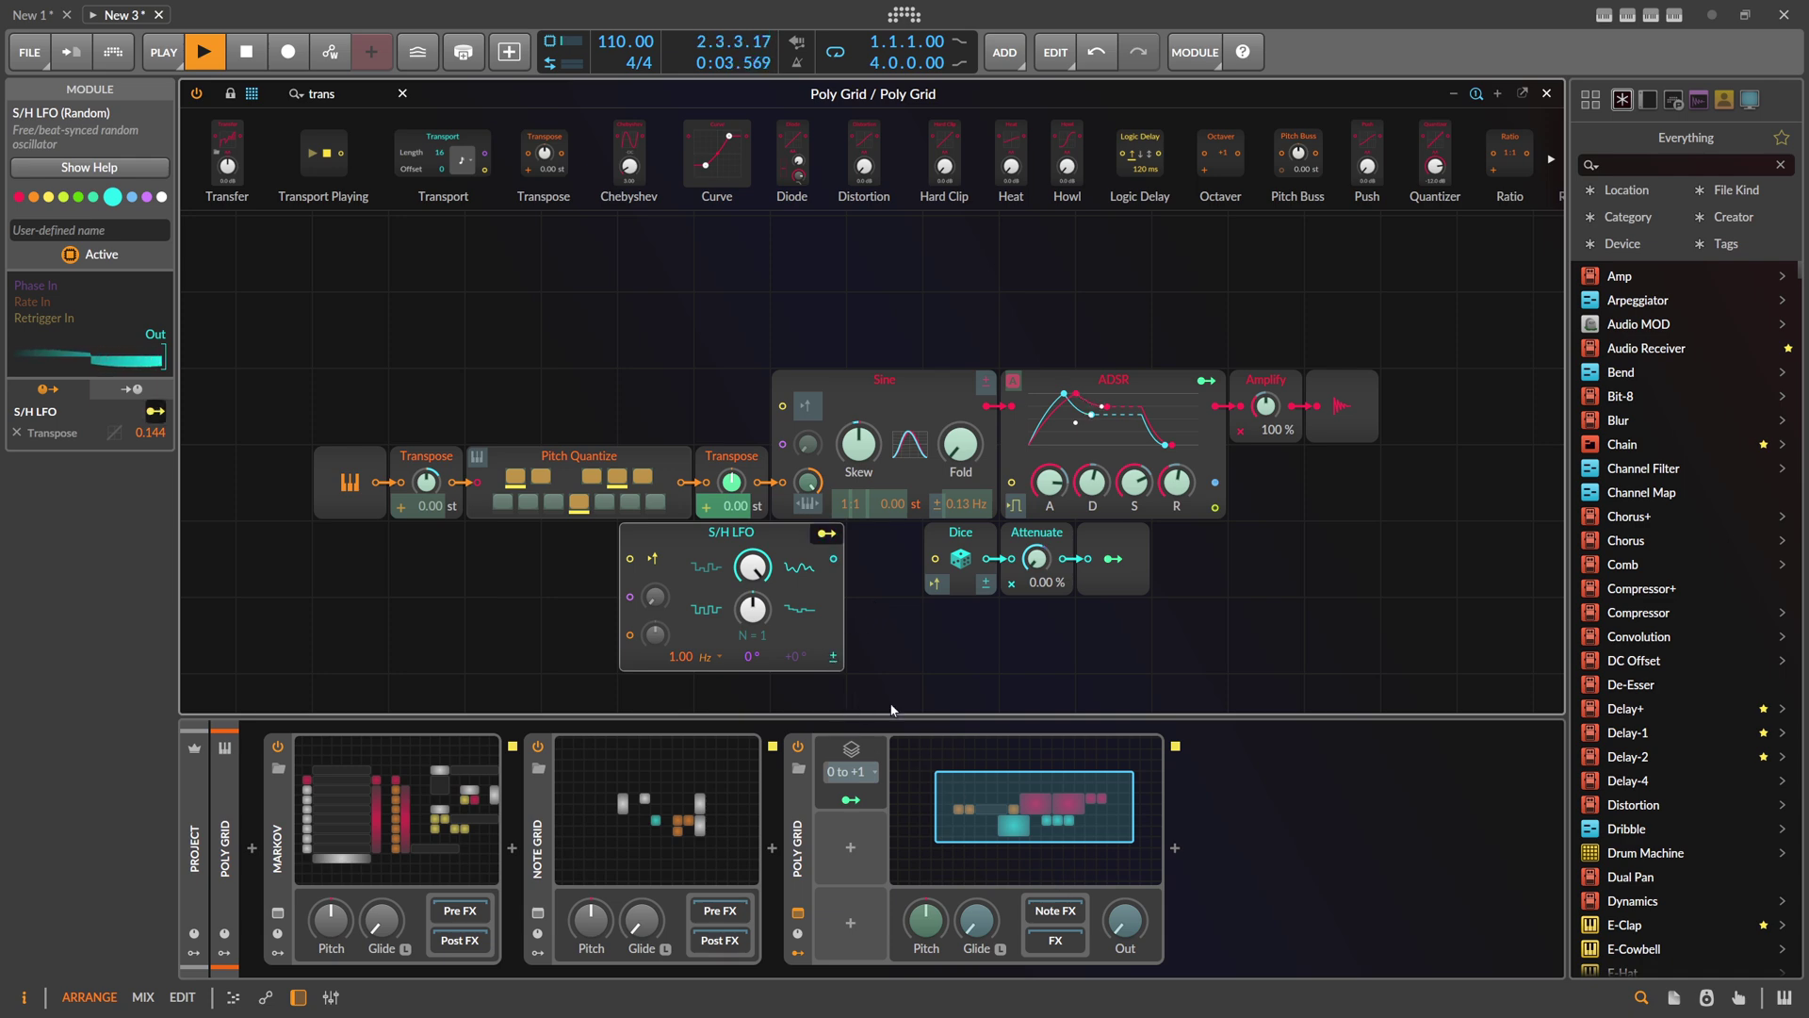
click(826, 533)
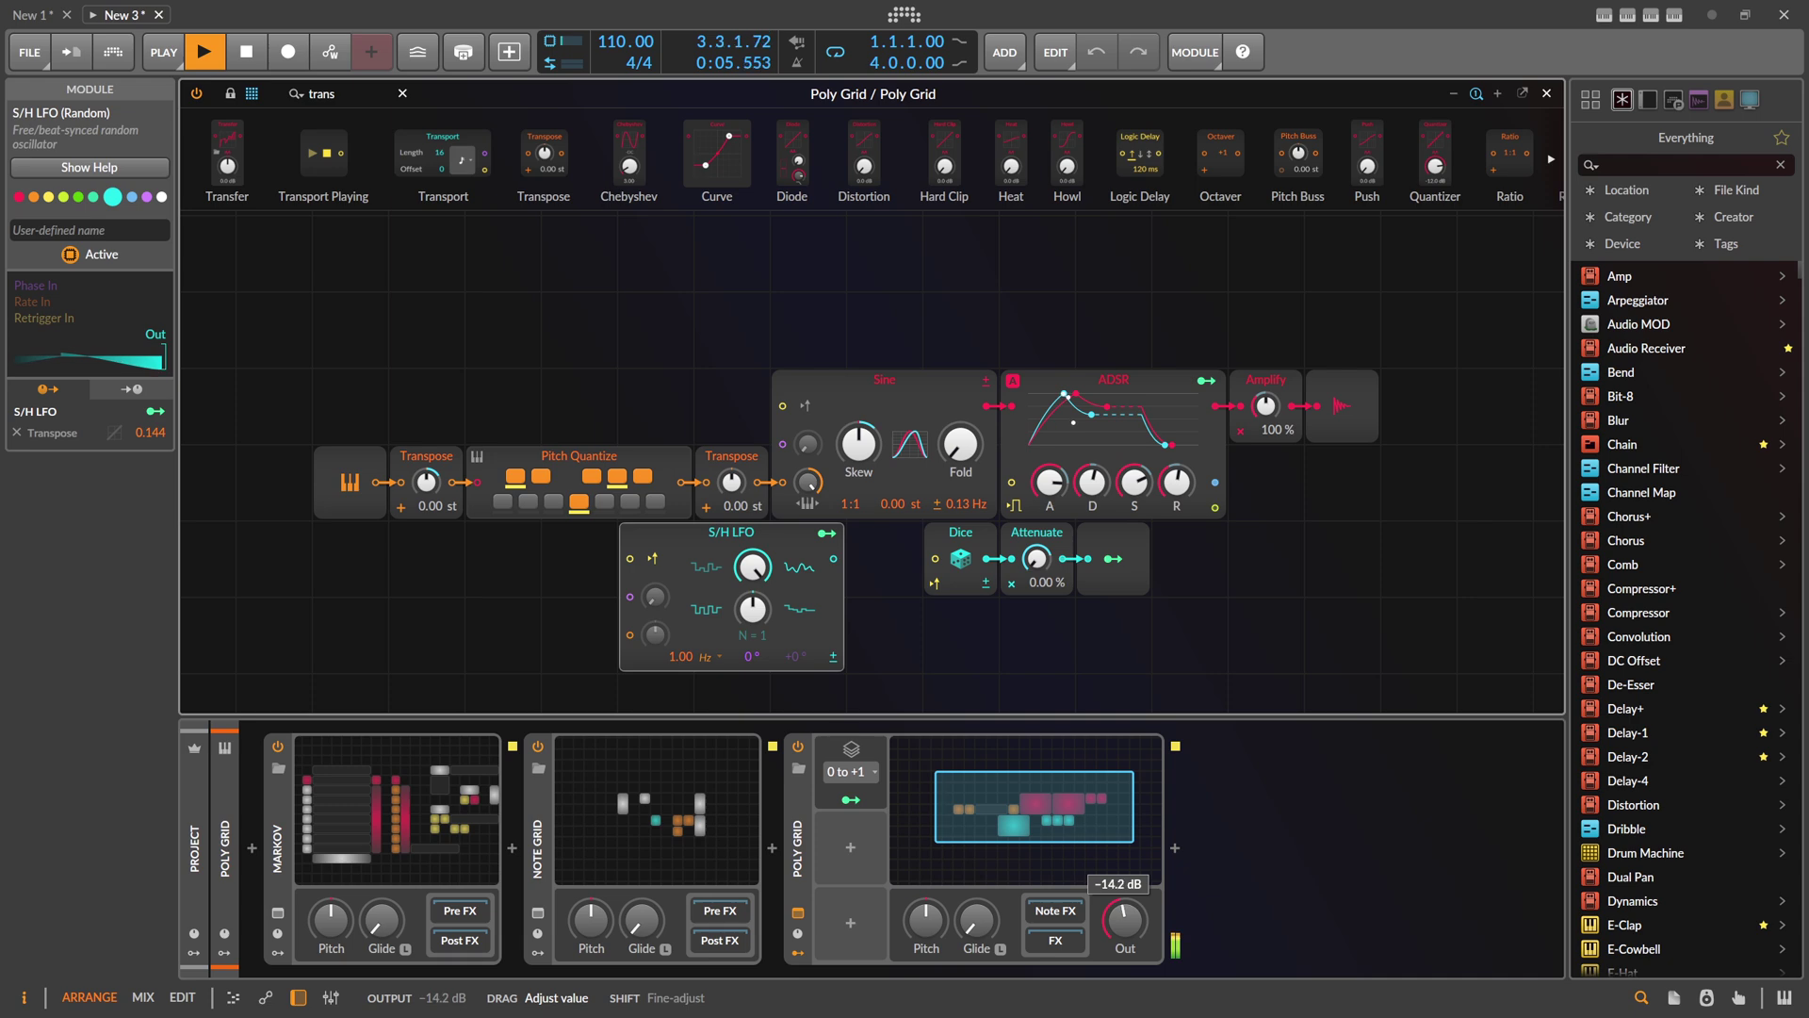
Step: Set the S/H LFO's rate to 9.00 Hz and its modulation of the second Transpose to 0.120
drag(680, 657, 680, 643)
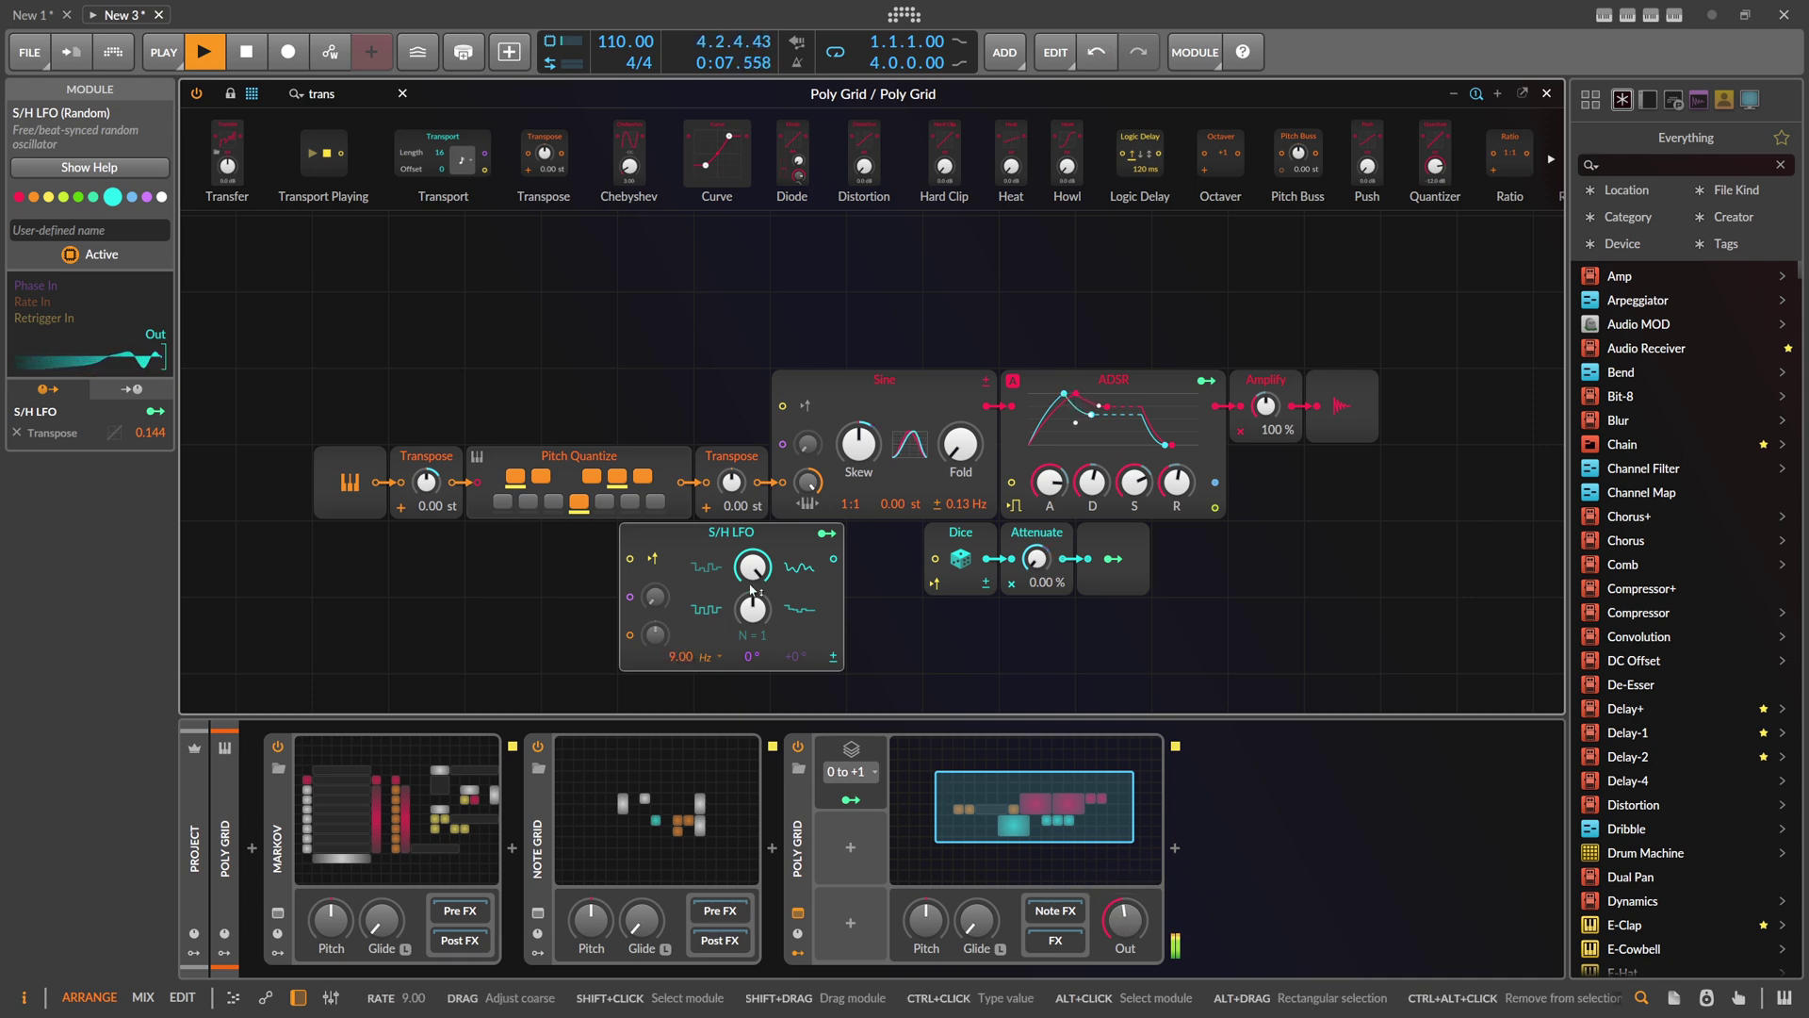
click(826, 533)
drag(732, 483, 732, 467)
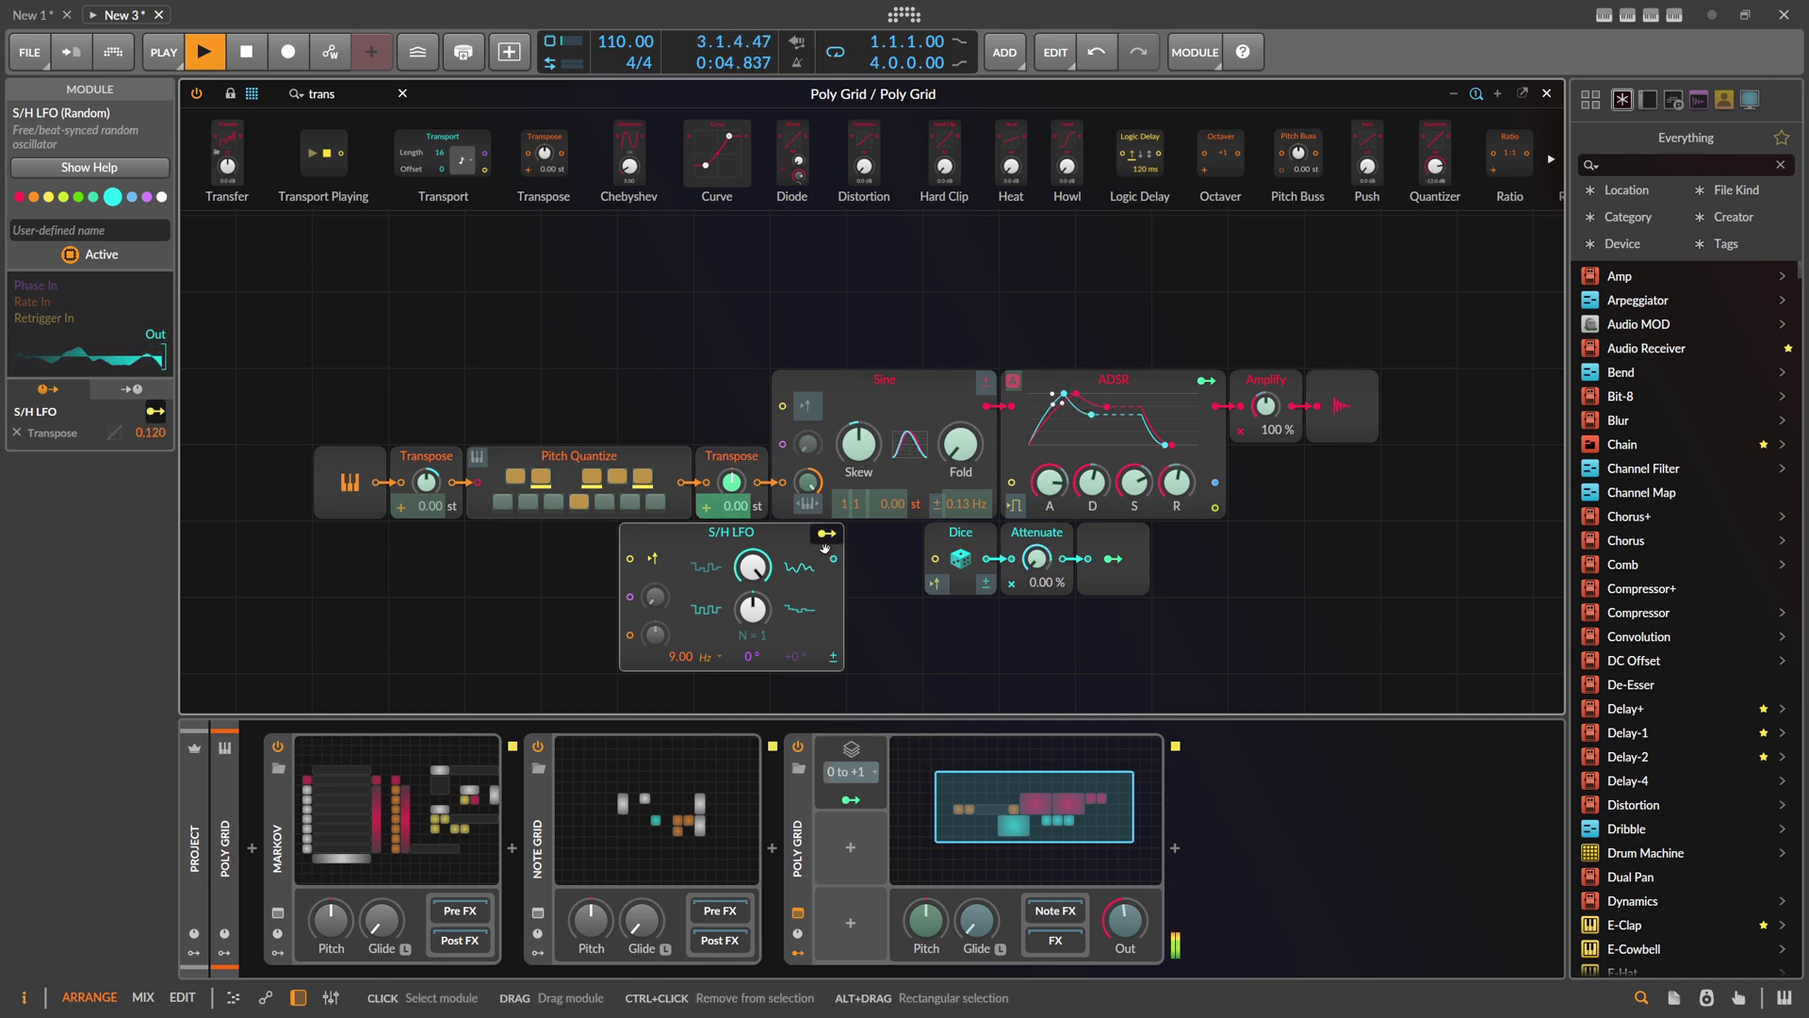
Step: Lower the S/H LFO's rate to 0.74 Hz and end its modulation mapping
drag(692, 657, 692, 679)
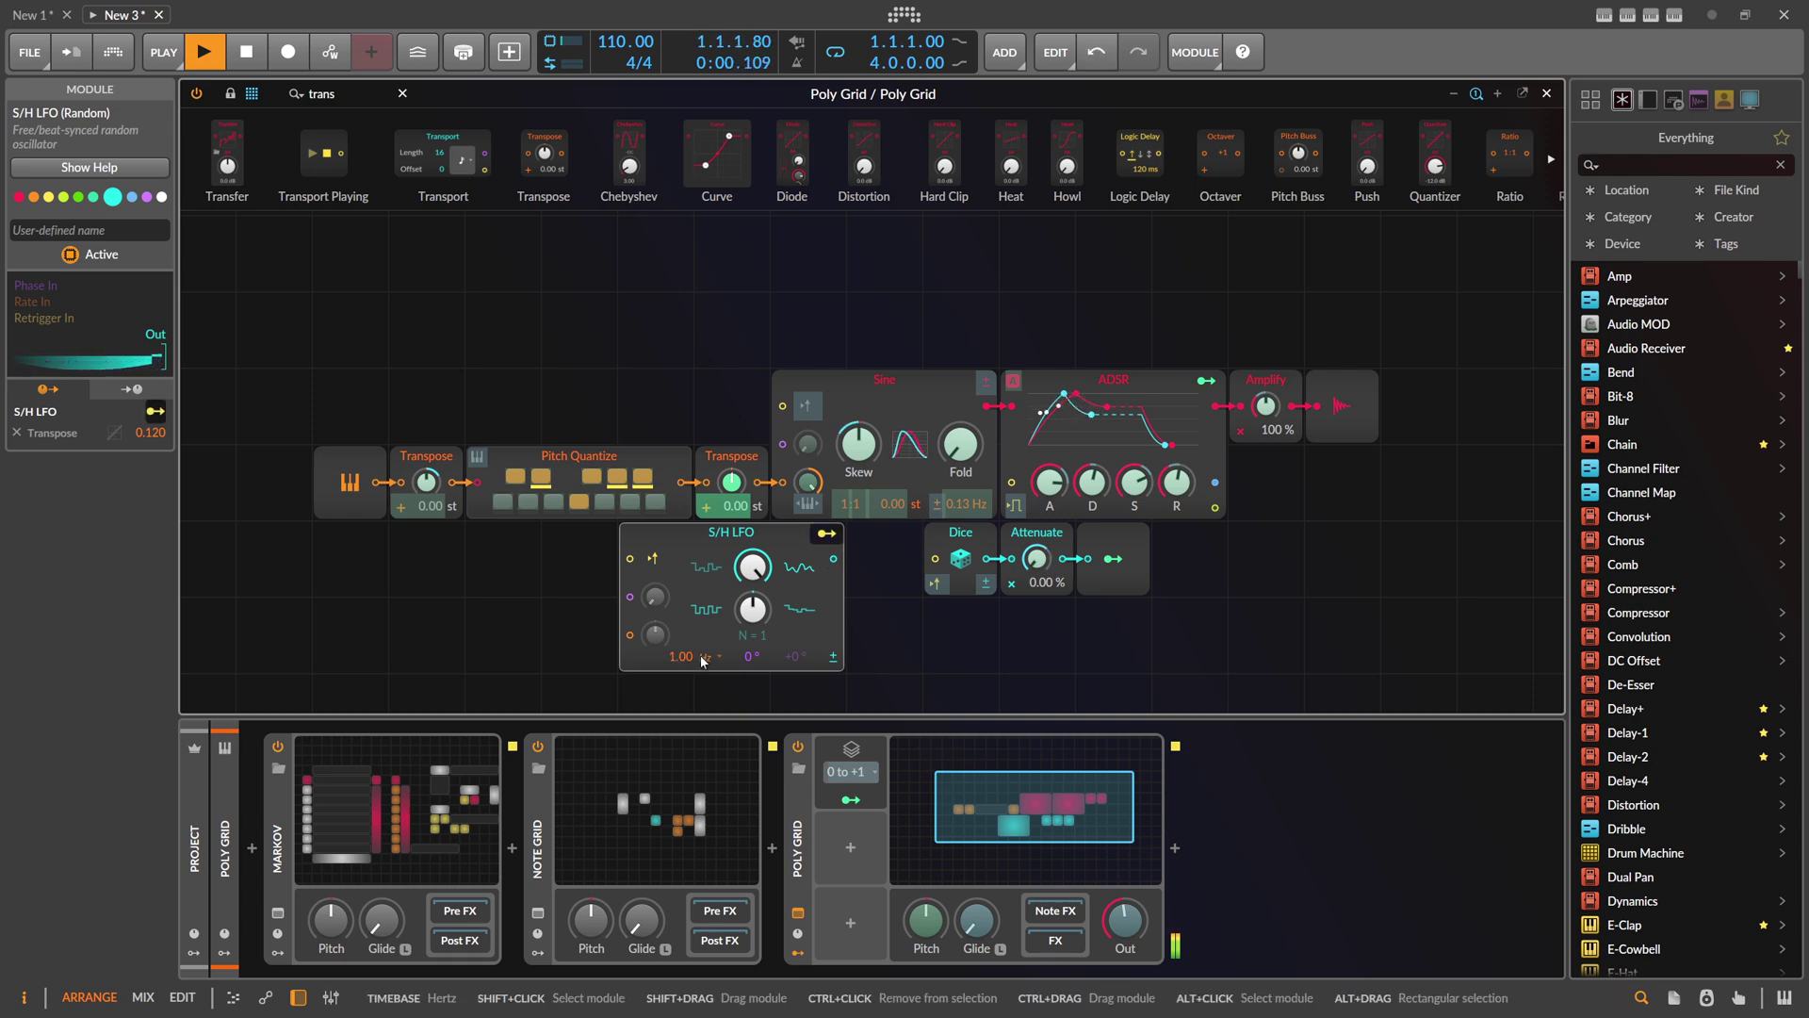
drag(689, 659, 689, 663)
click(827, 534)
Step: Modulate the S/H LFO's rate positively with Stack Spread and move the LFO one grid column closer to the Dice
click(851, 800)
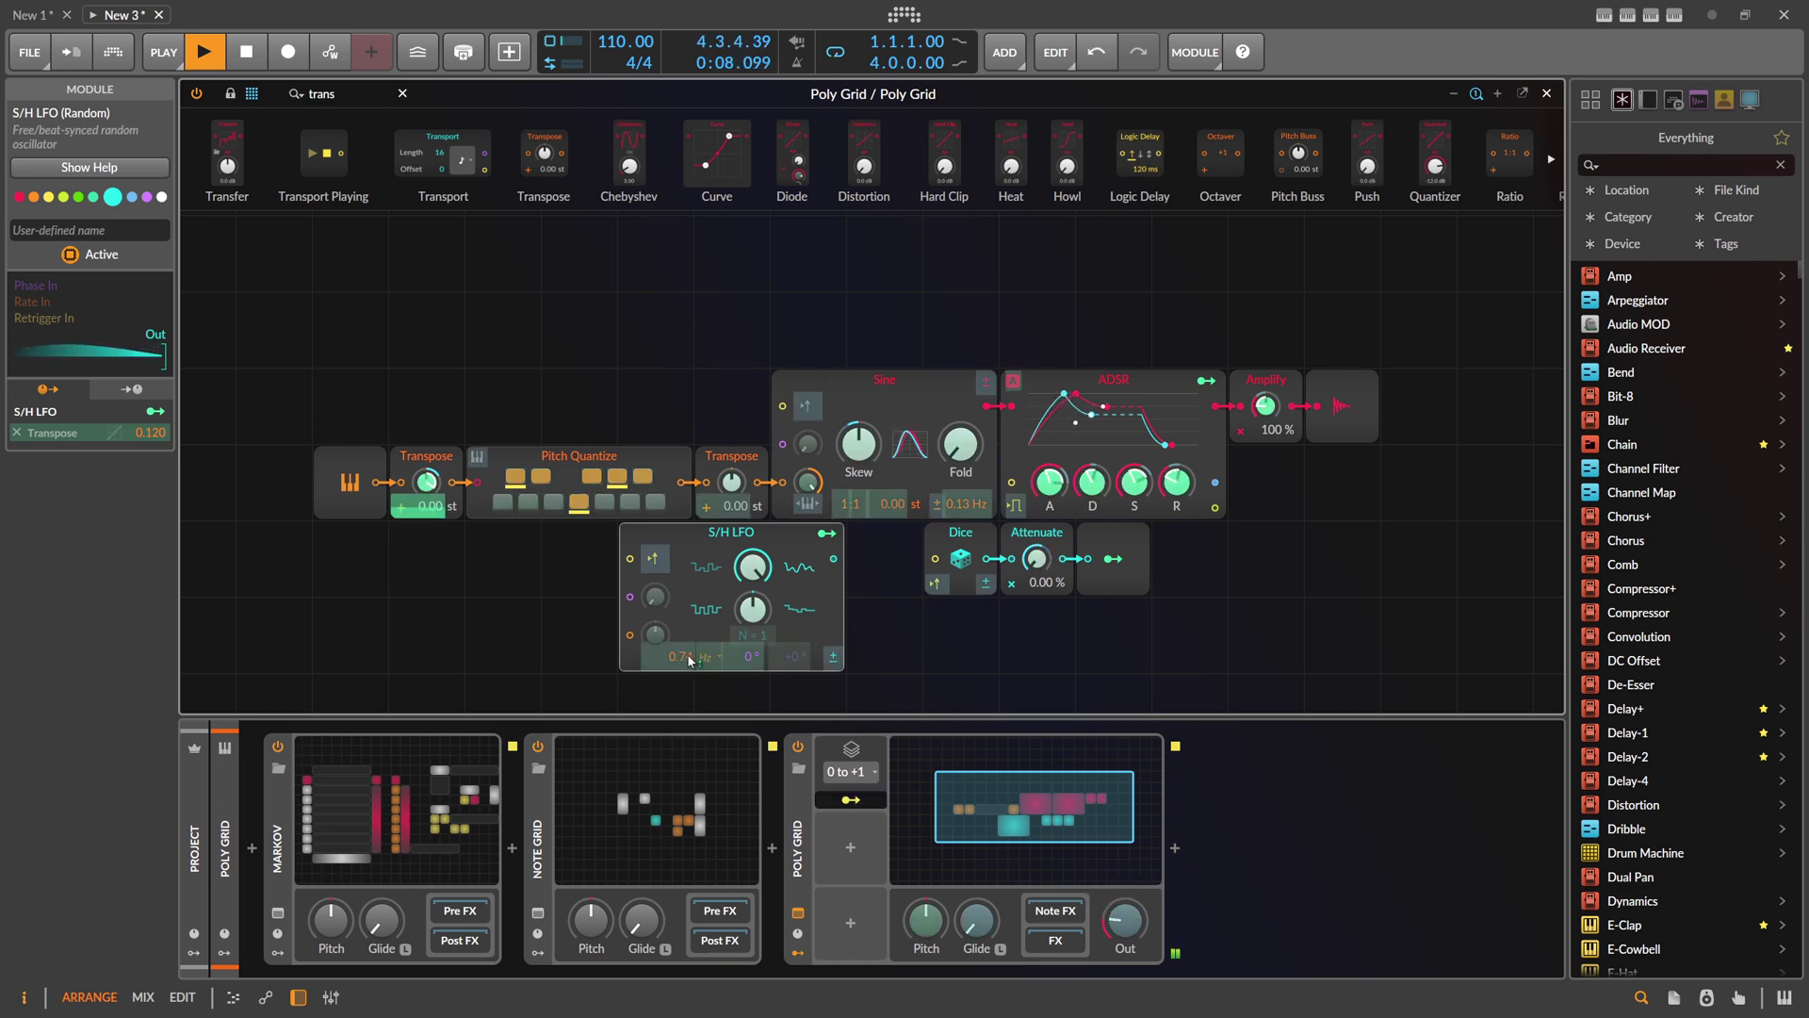
drag(683, 660, 683, 626)
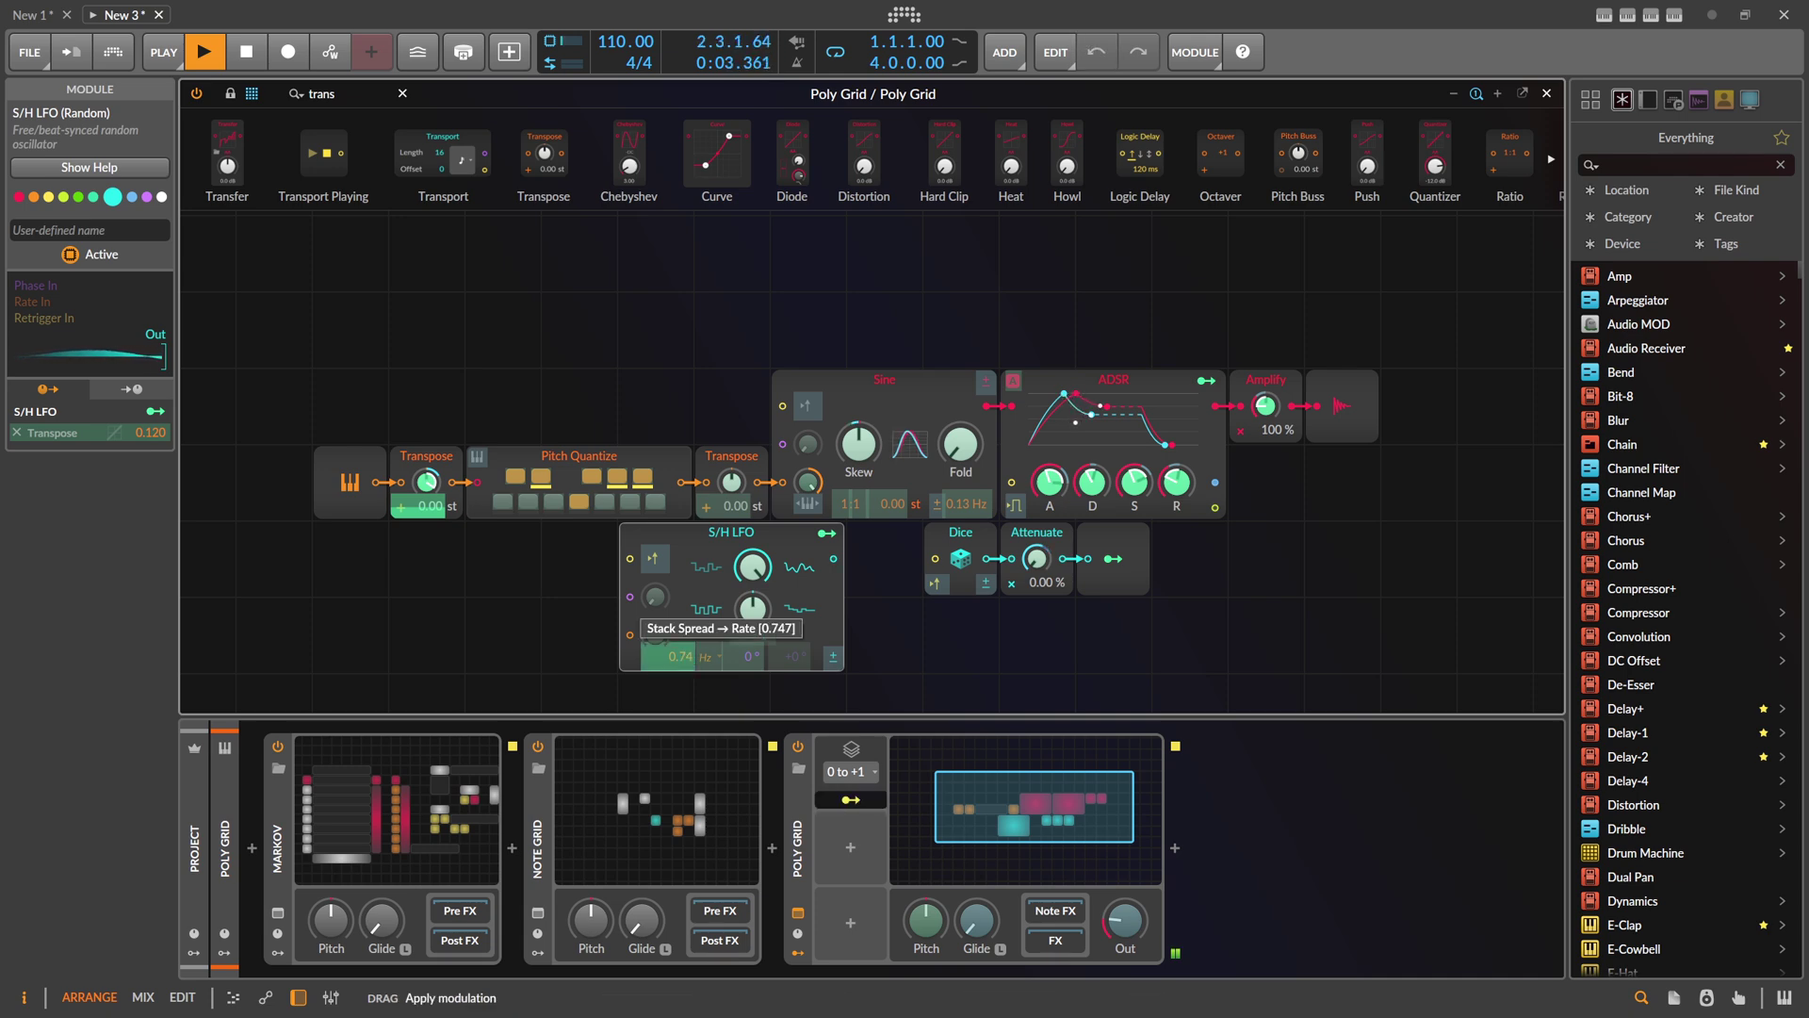
mouse_move(683, 564)
mouse_down()
mouse_move(683, 537)
mouse_move(684, 566)
mouse_up()
drag(683, 502, 785, 539)
click(851, 799)
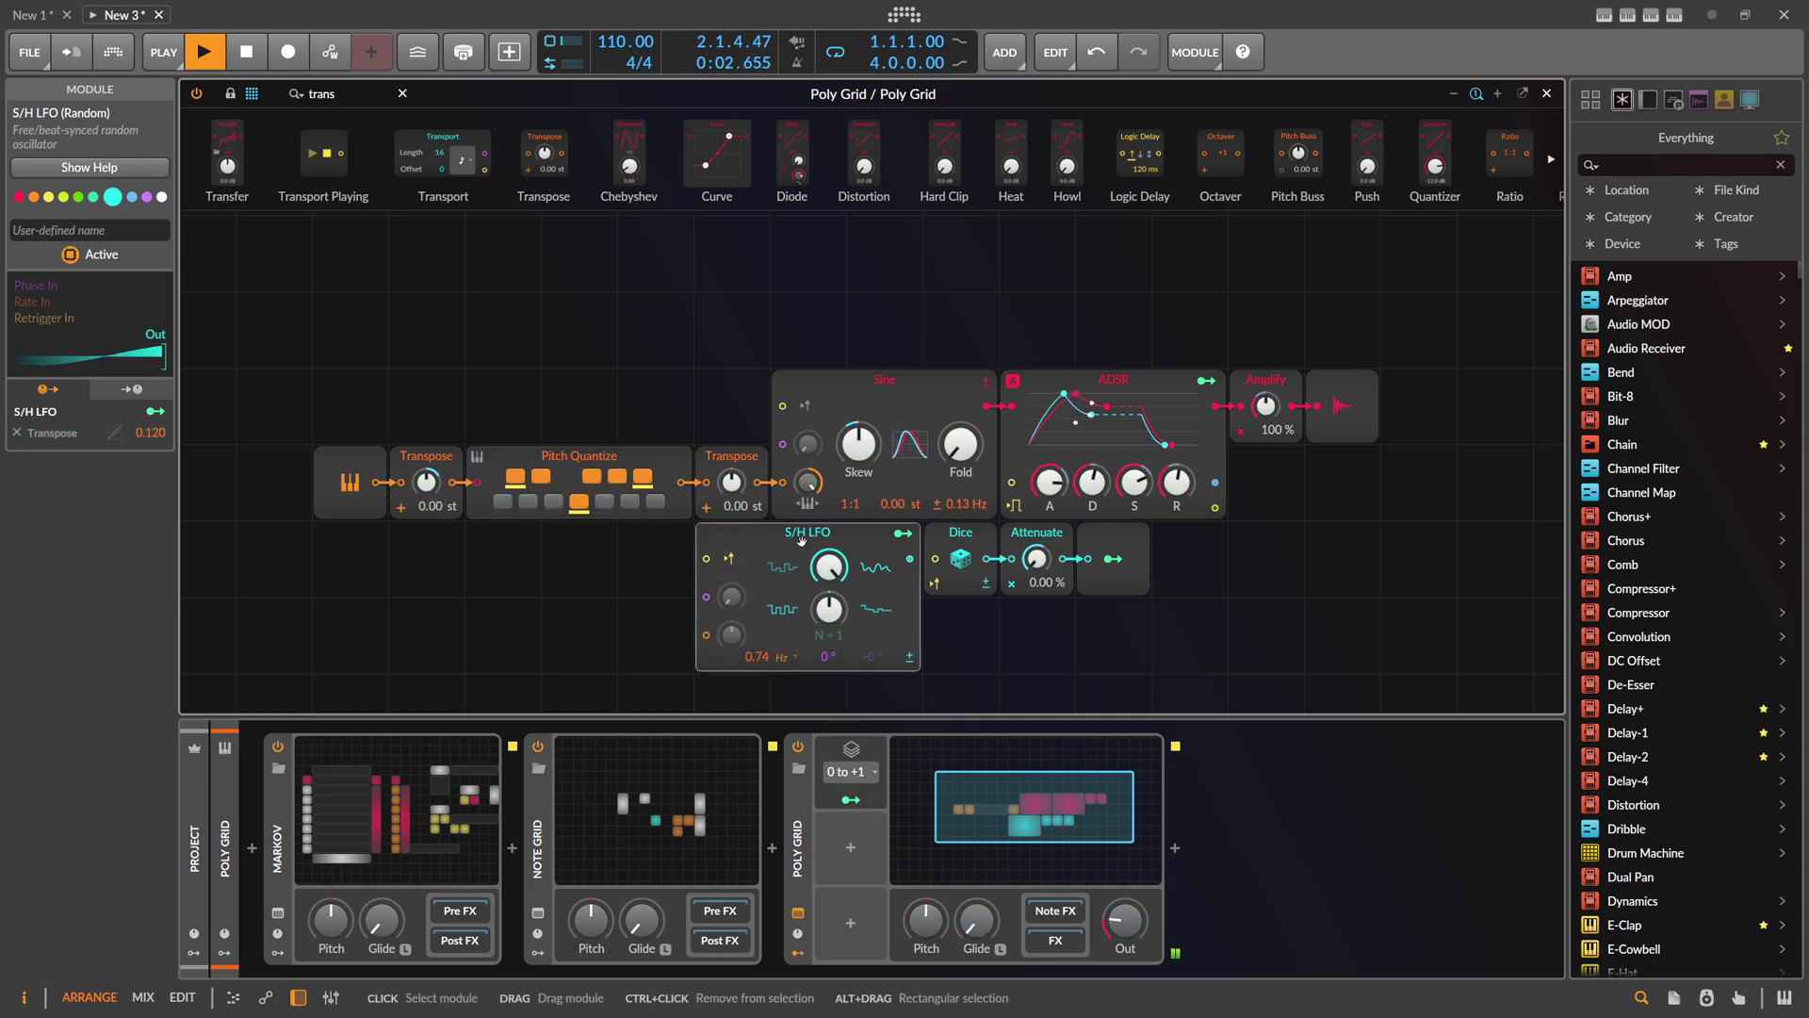
Step: Find the S/H LFO module, add a second one to the left of the existing S/H LFO, and set its rate unit to Hertz
text(s)
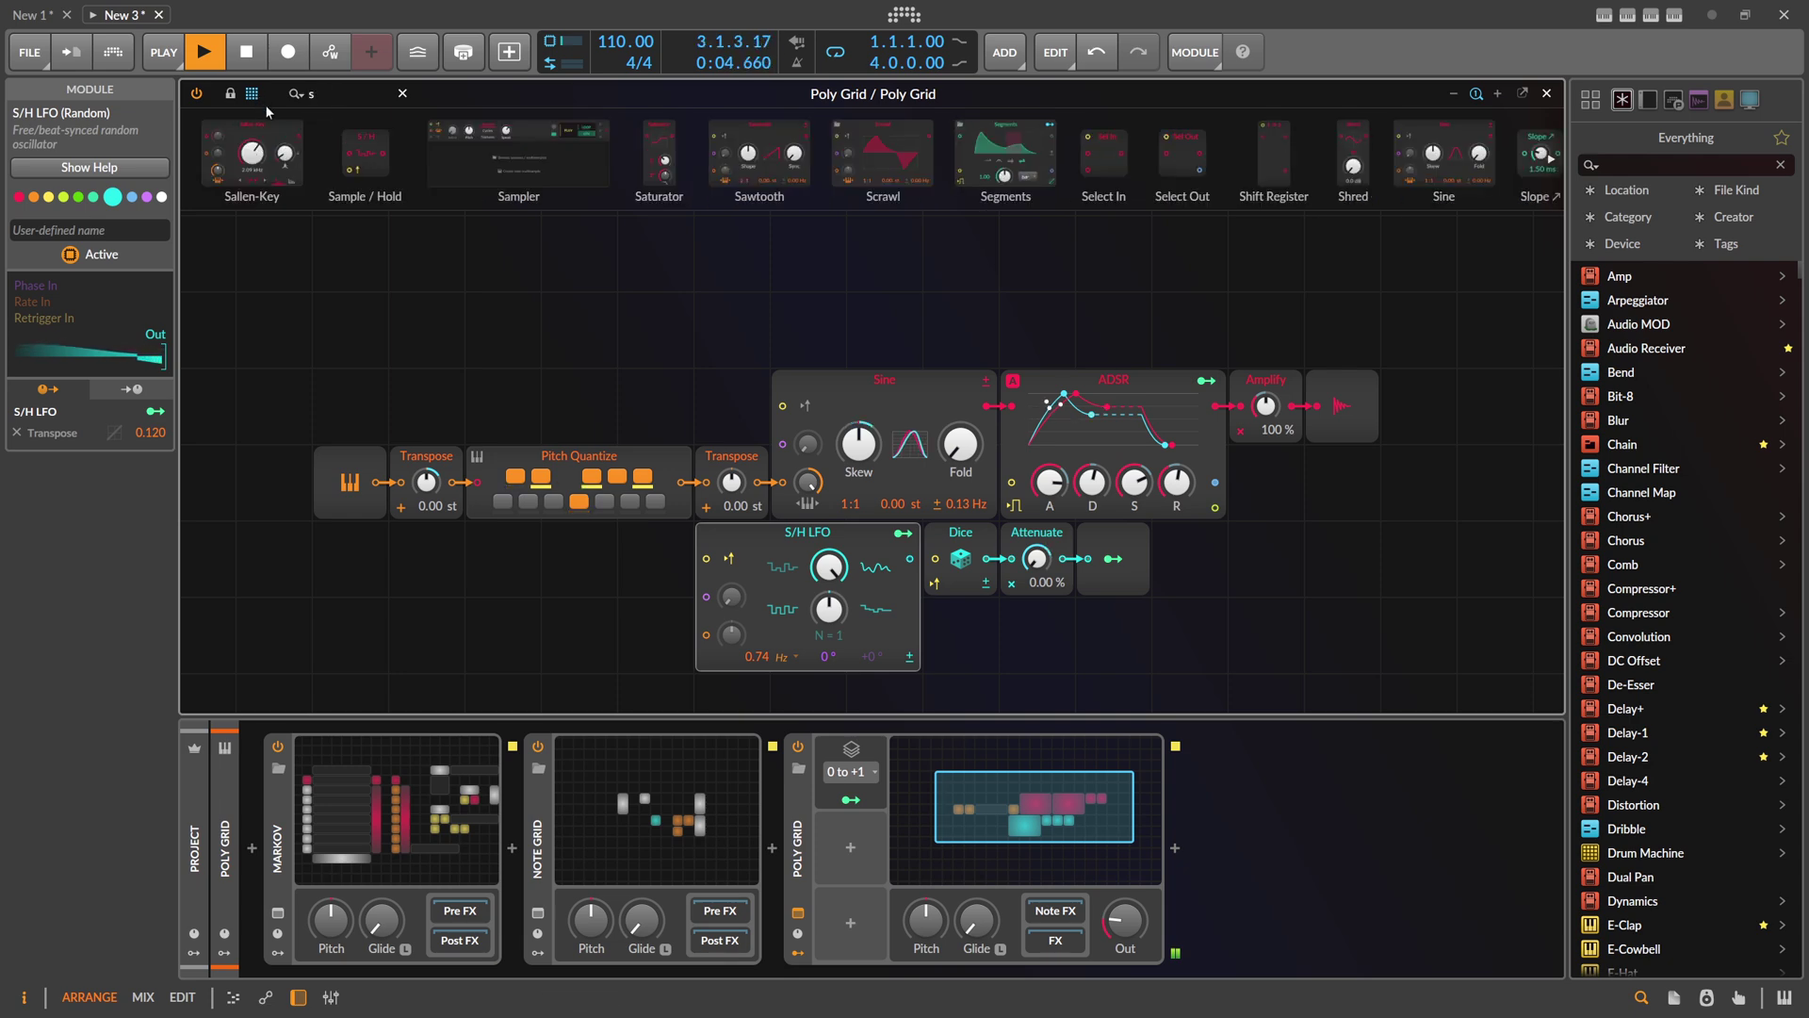
key(BackSpace)
text(lfo)
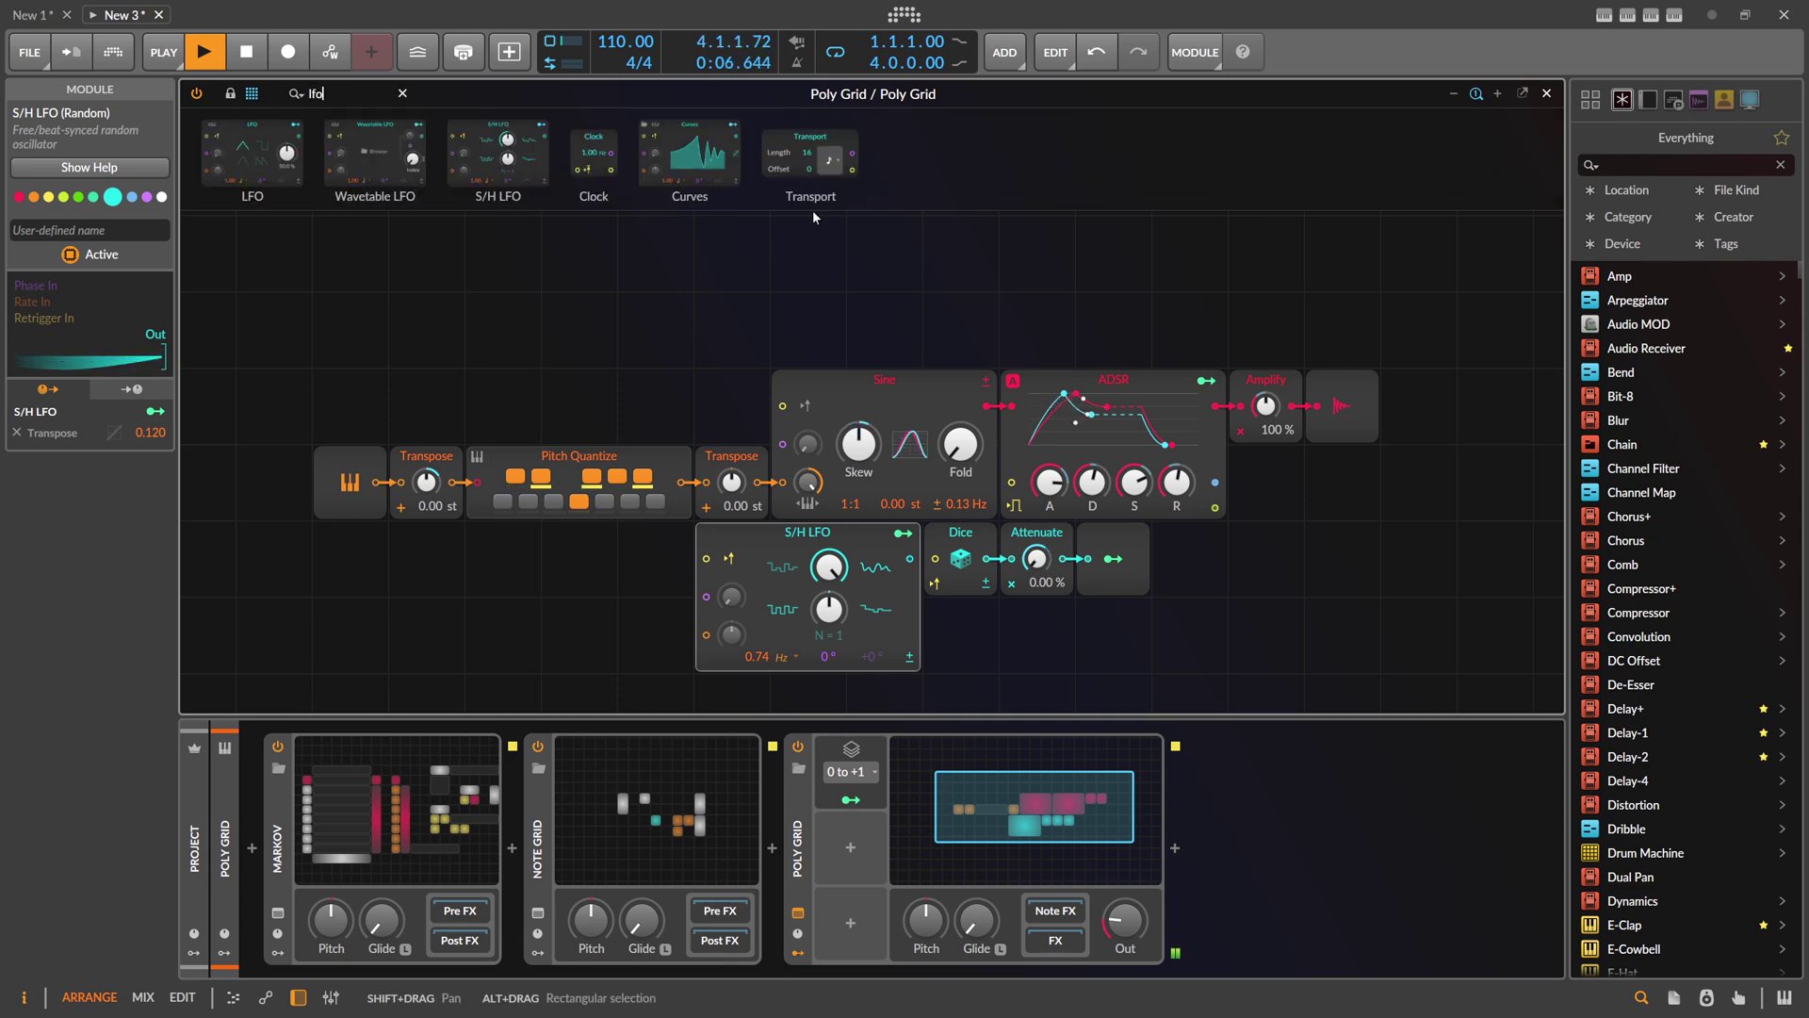
drag(499, 155, 521, 553)
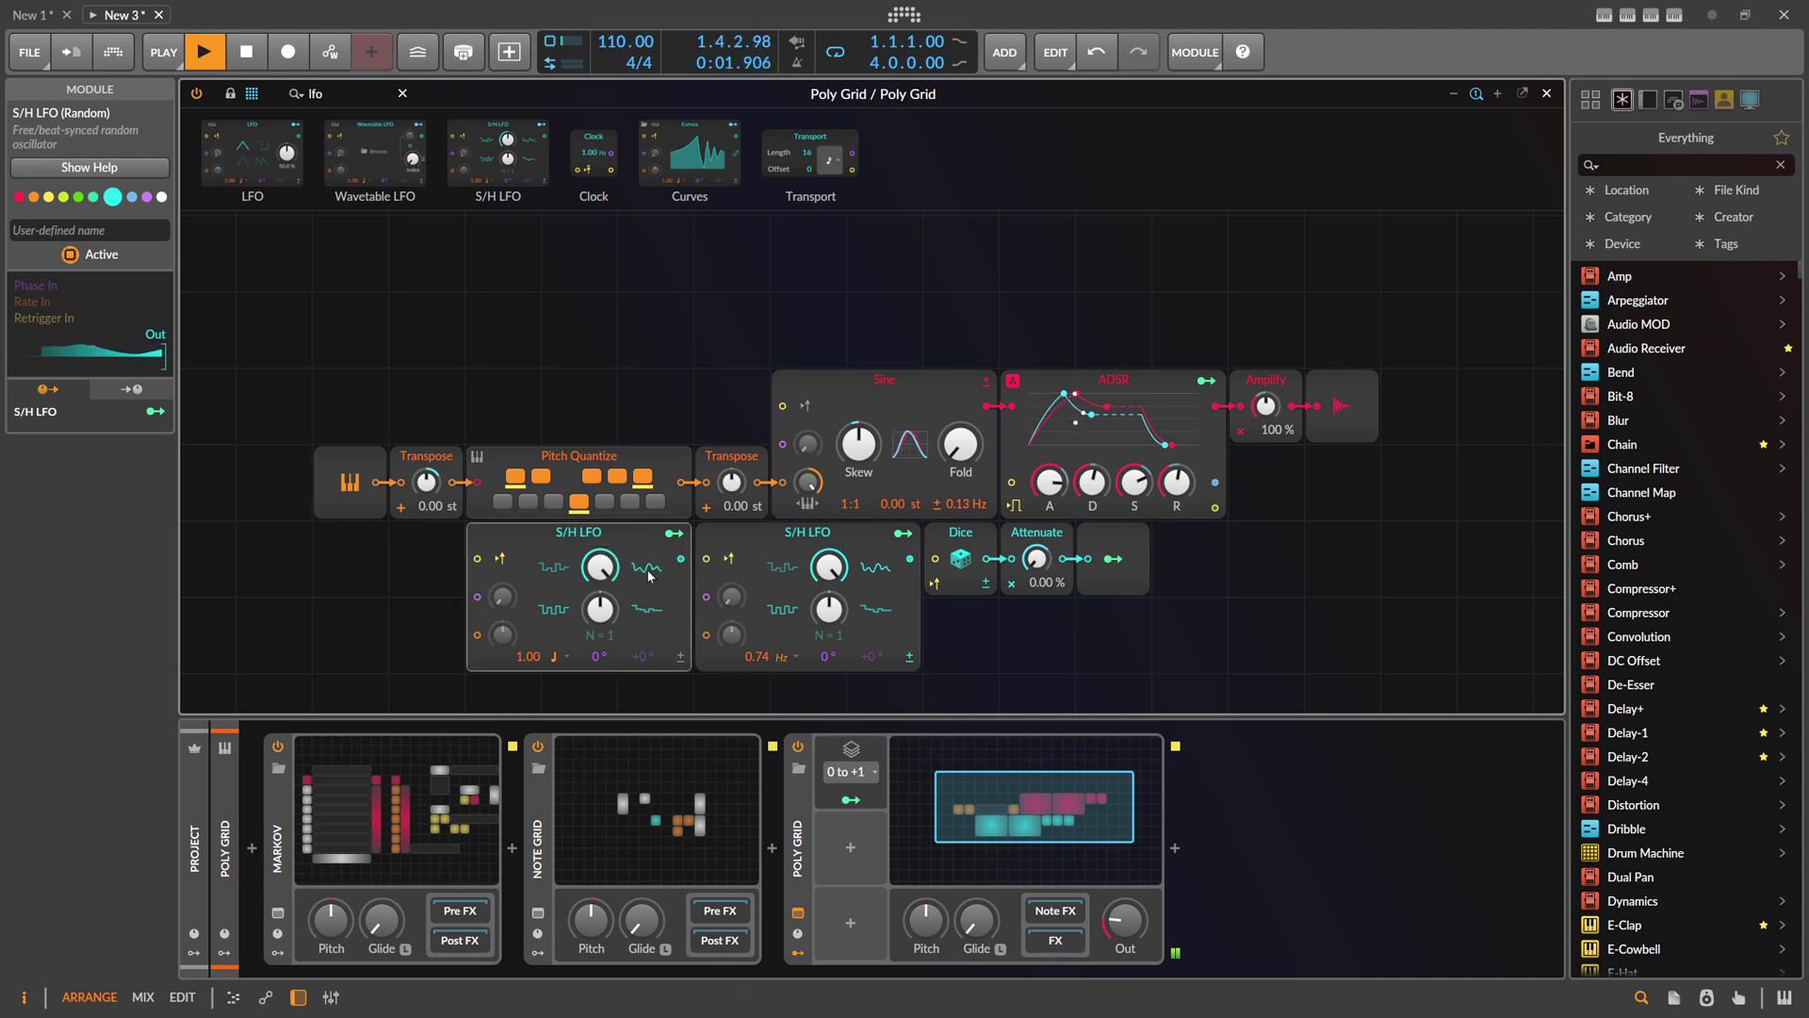
click(564, 657)
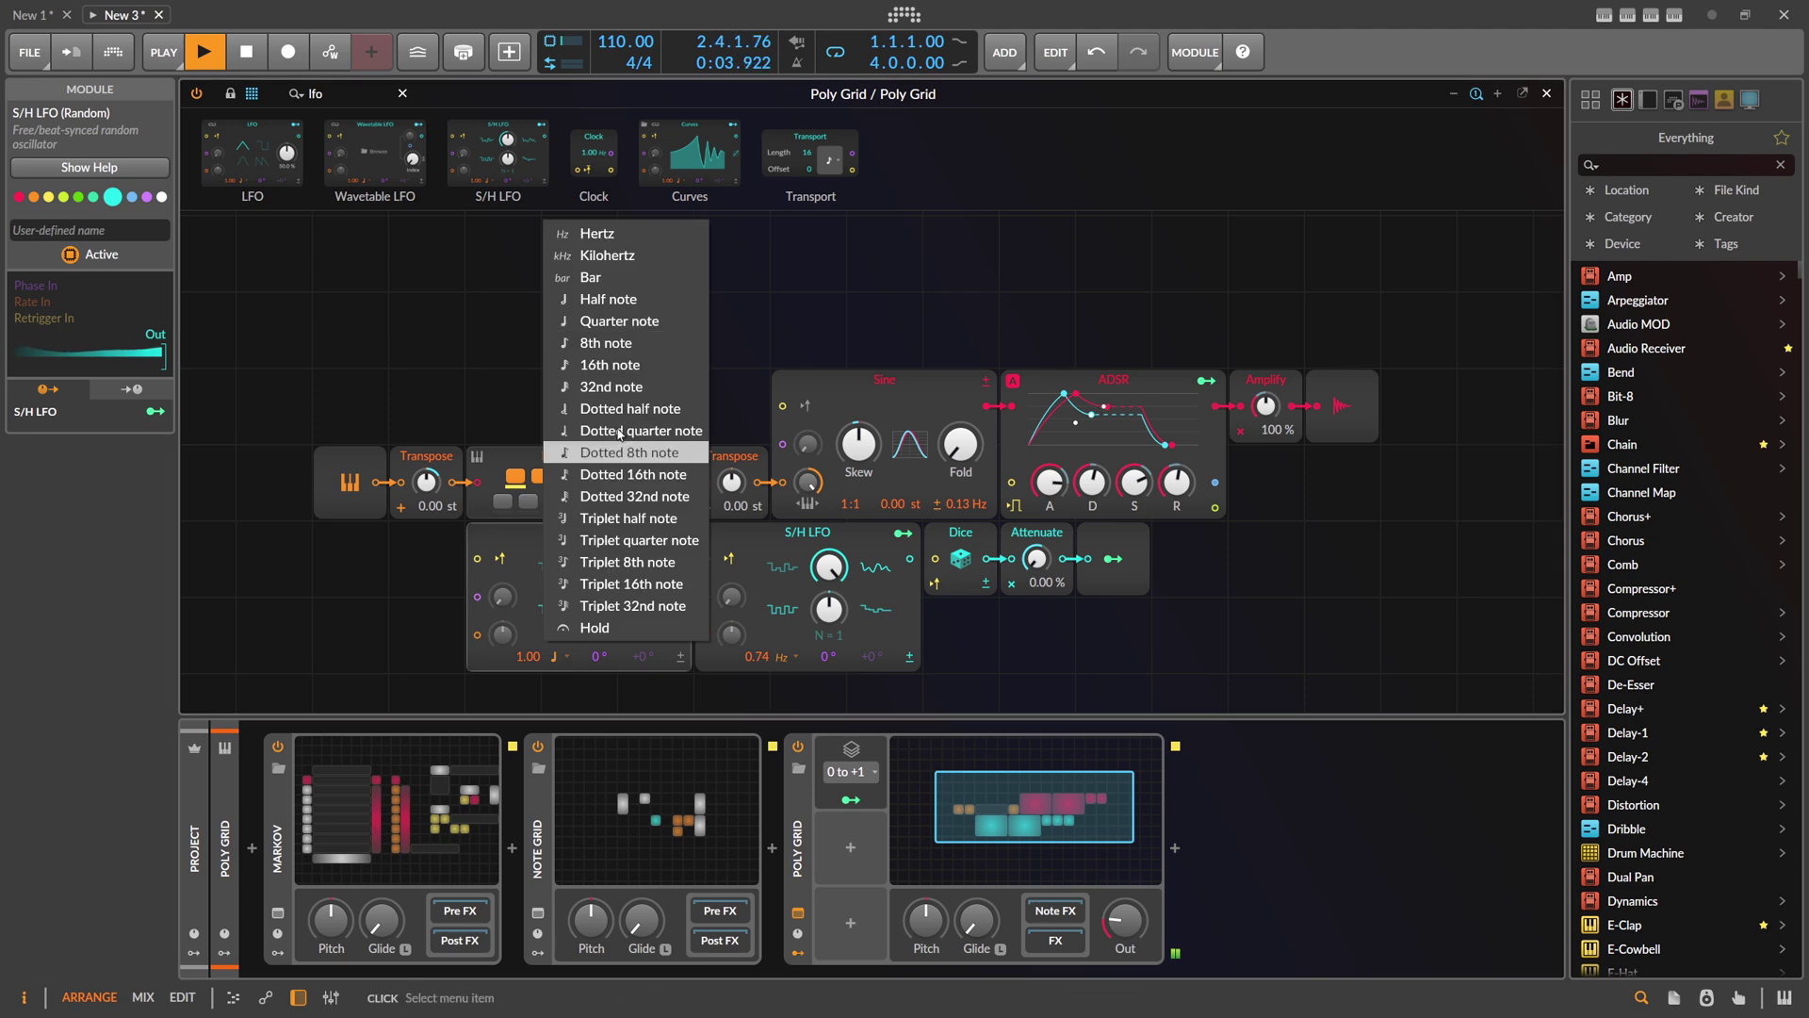
click(630, 228)
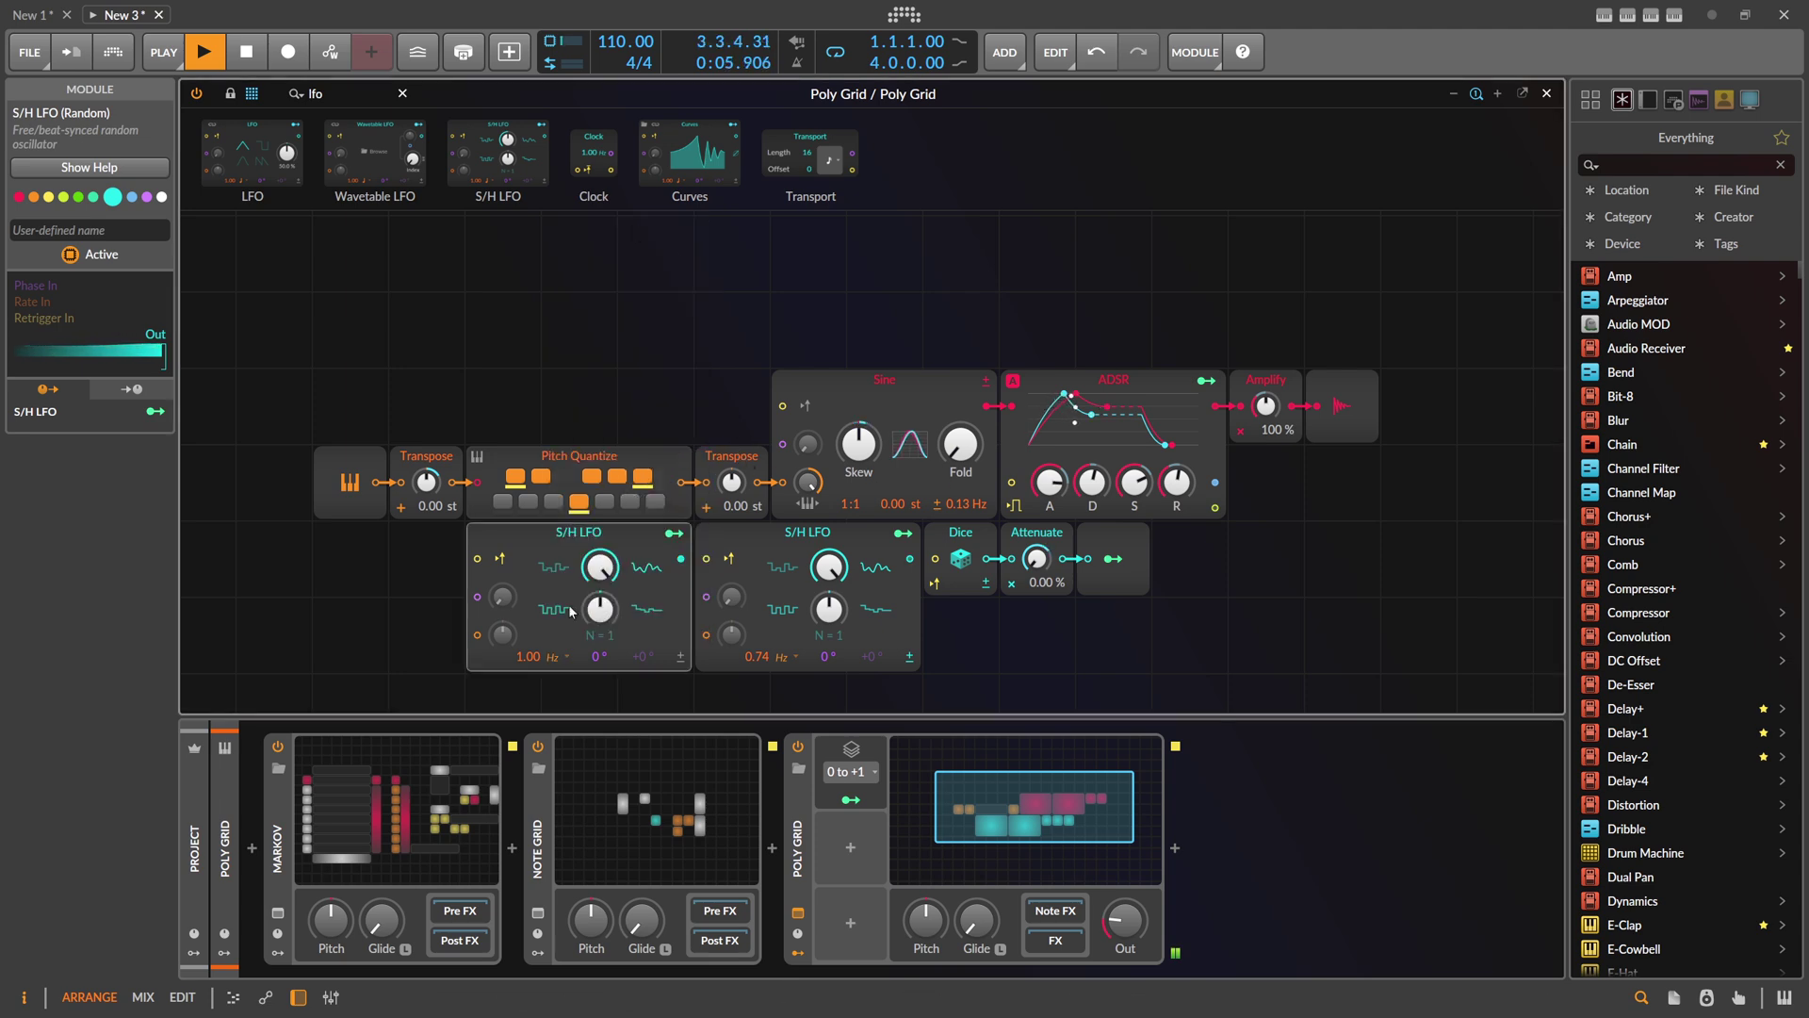
Step: Modulate Amplify by 0.093 with the new S/H LFO and raise the Poly Grid's output to about -19.4 dB
click(674, 533)
drag(1265, 407, 1266, 394)
click(1115, 634)
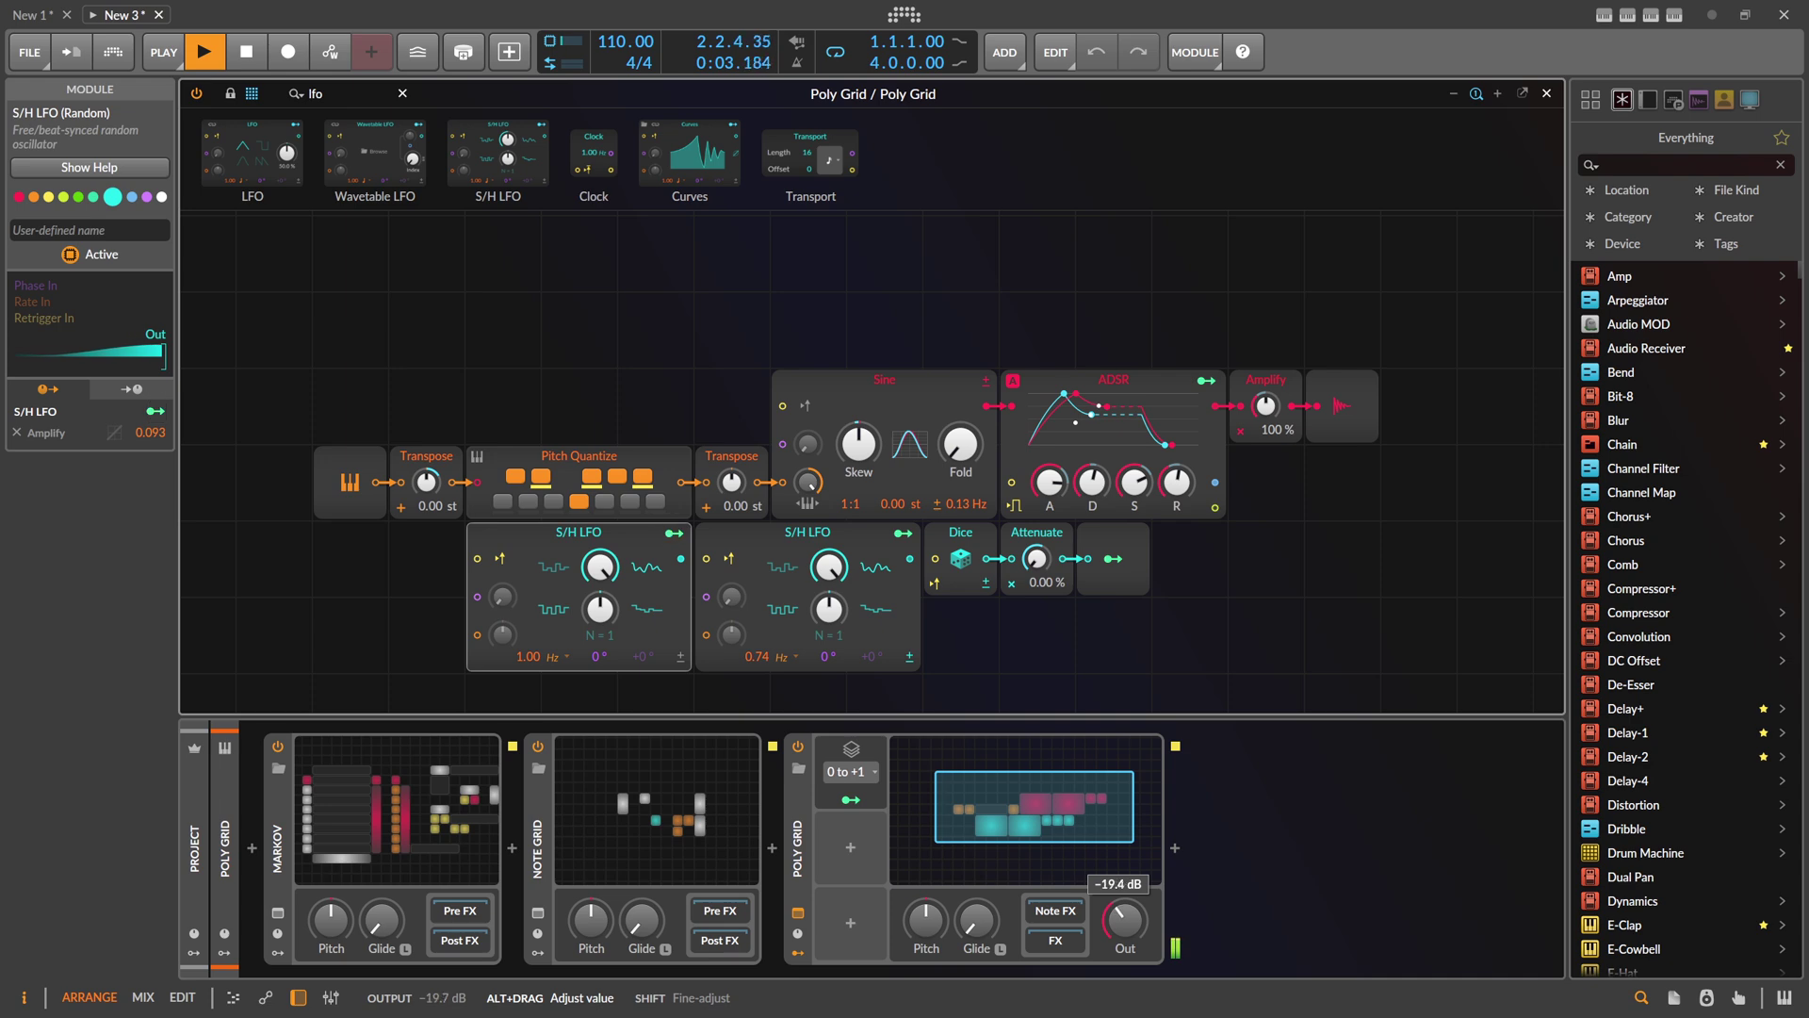
Step: Set the new S/H LFO's rate to 3.00 Hz and its Amplify modulation to 0.113, and switch it to bipolar
click(903, 532)
drag(1265, 407, 1266, 396)
click(674, 532)
drag(535, 650, 534, 622)
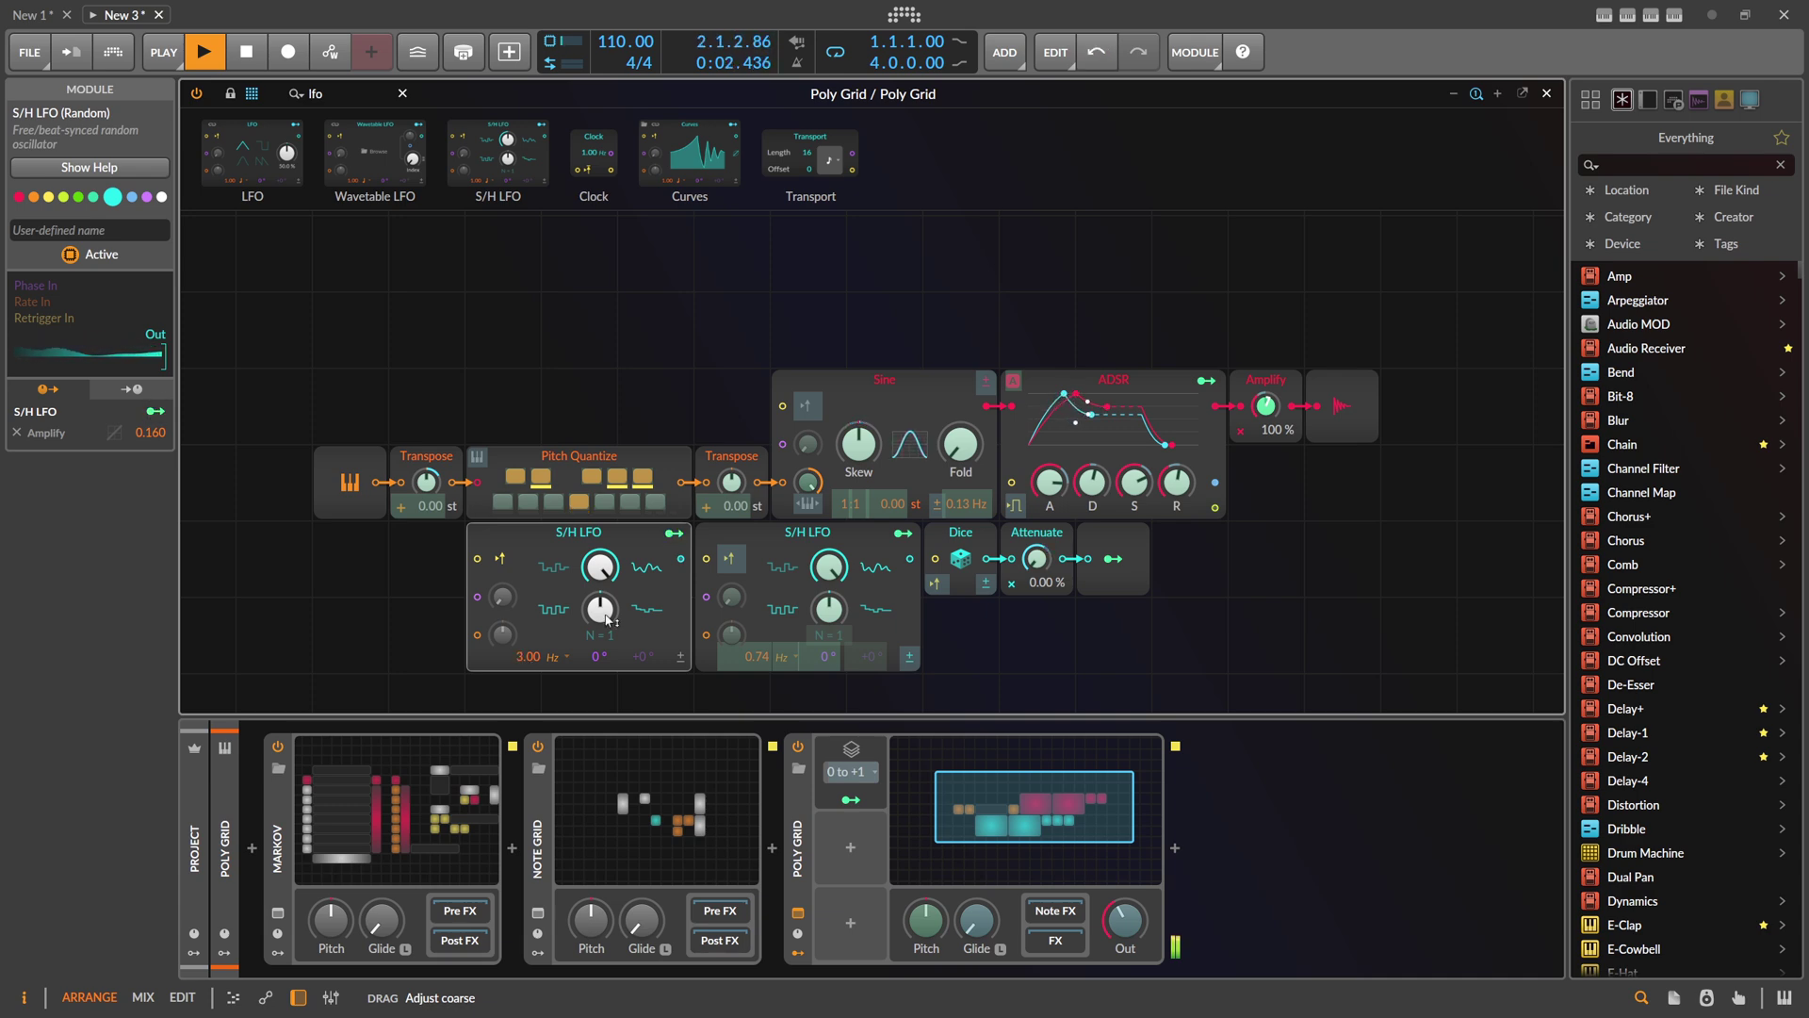
drag(1265, 405, 1274, 418)
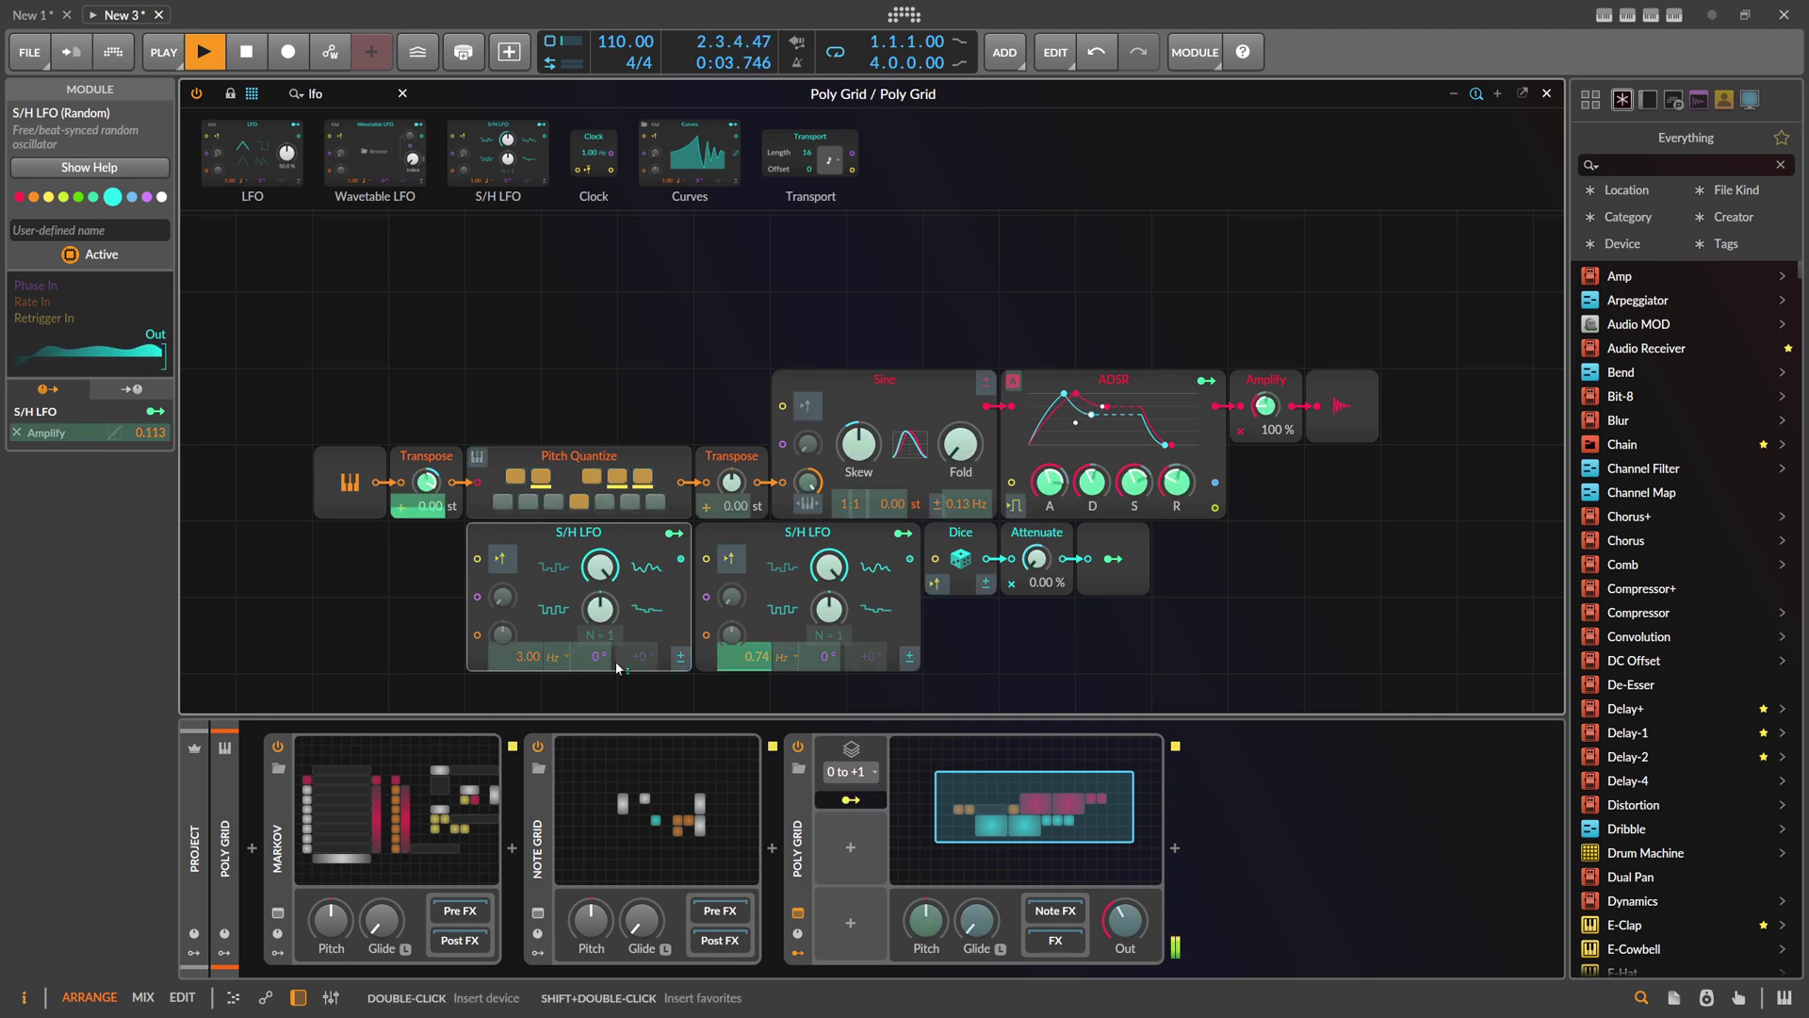
Step: Modulate the new S/H LFO's rate positively with Stack Spread and move the lower row of five modules two grid columns to the right
drag(515, 656, 516, 565)
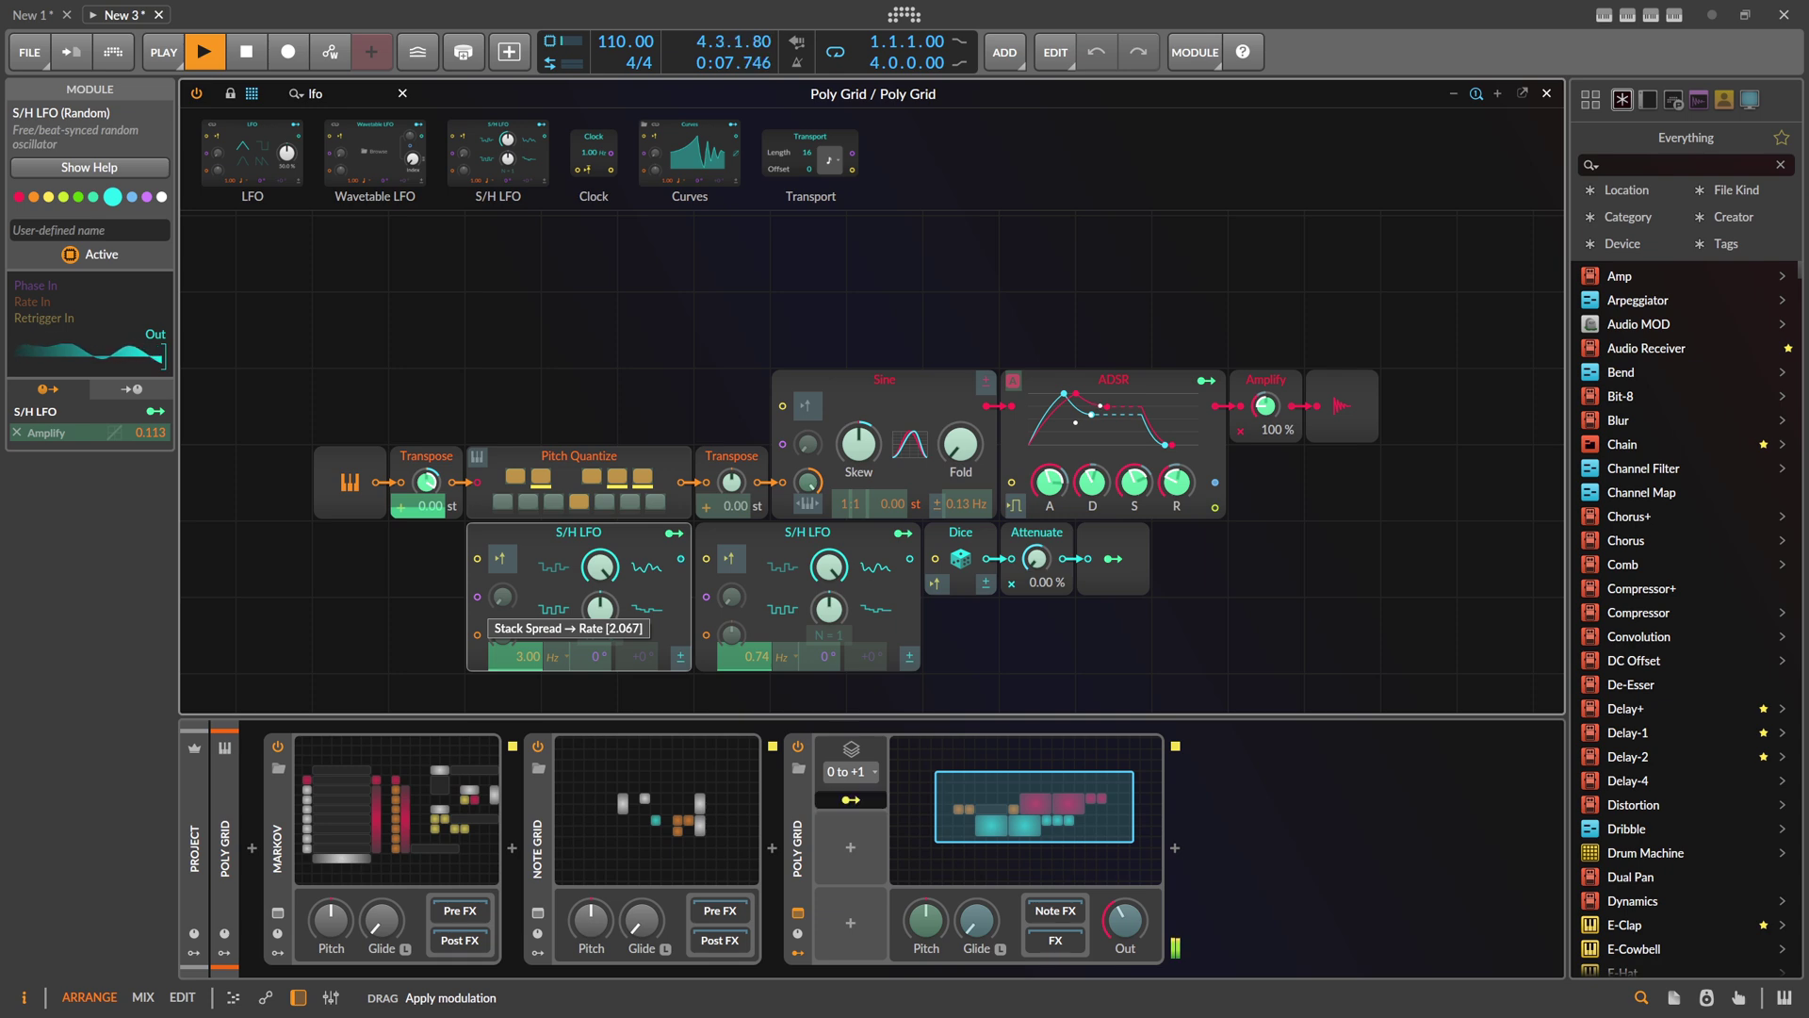
drag(529, 657, 529, 669)
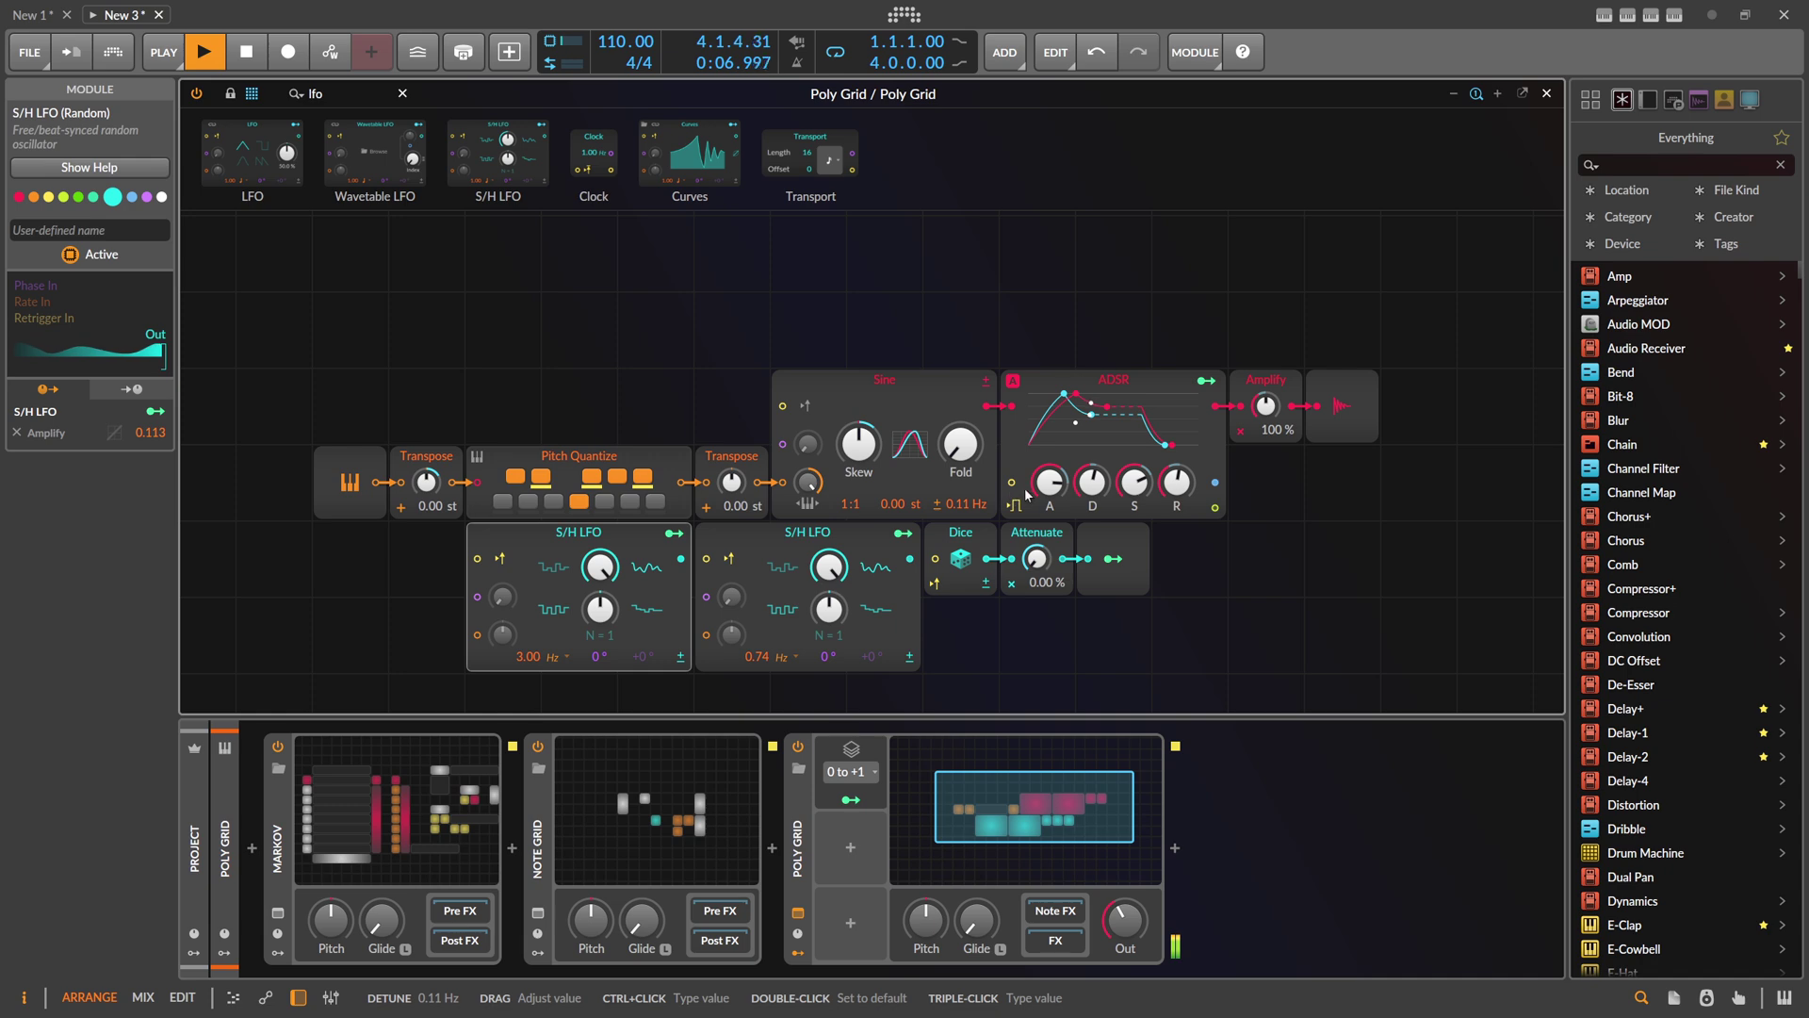
drag(1260, 623, 510, 532)
drag(500, 534, 650, 537)
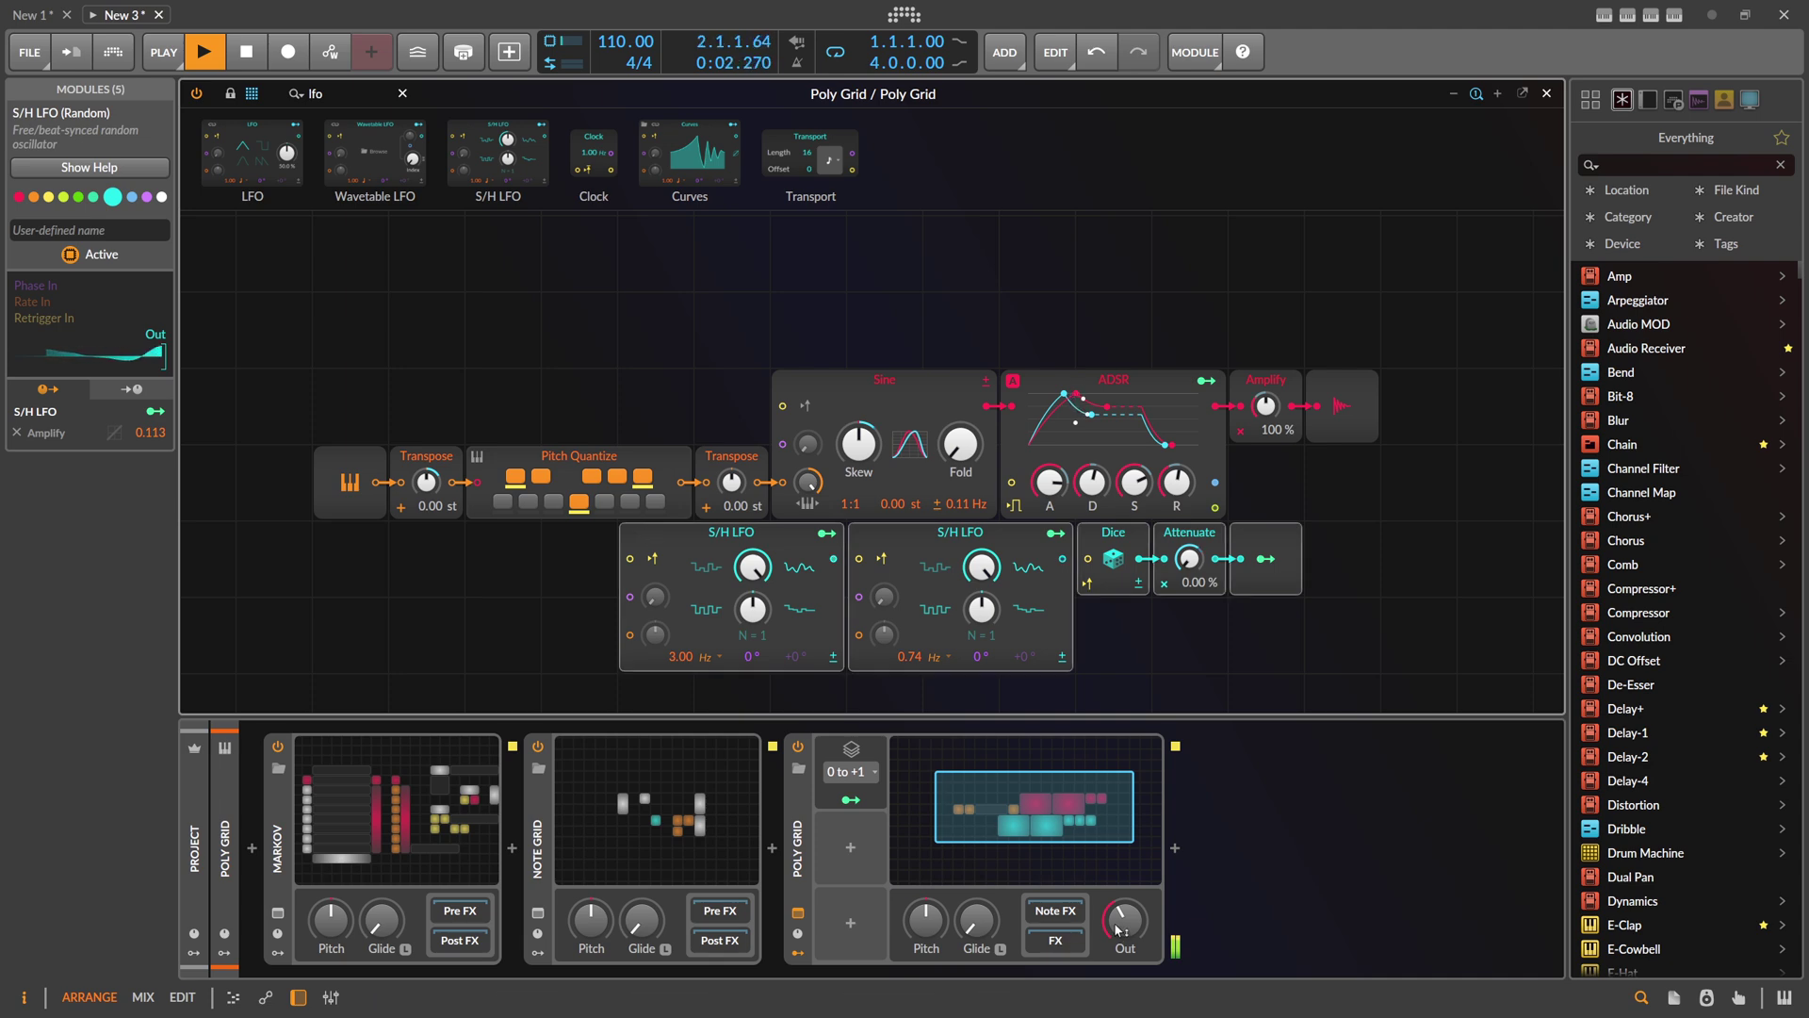
Step: Insert a Convolution reverb in the Poly Grid's FX chain
click(1175, 848)
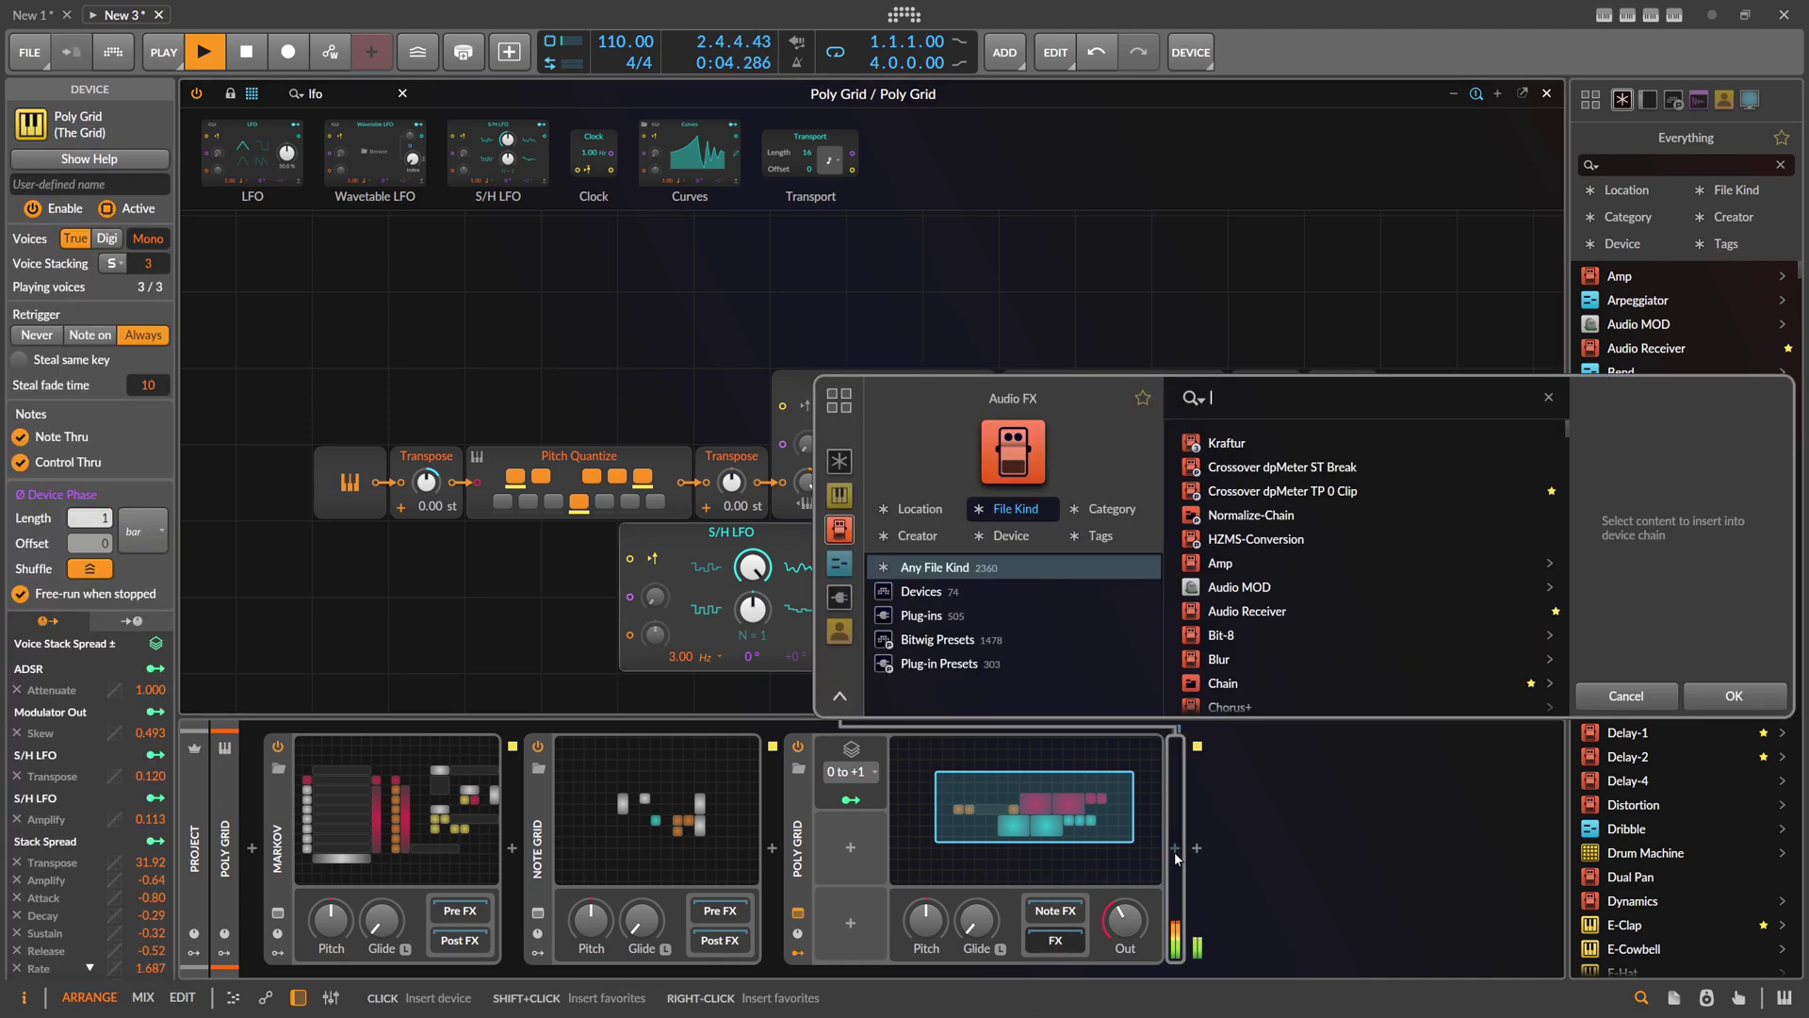
text(conv)
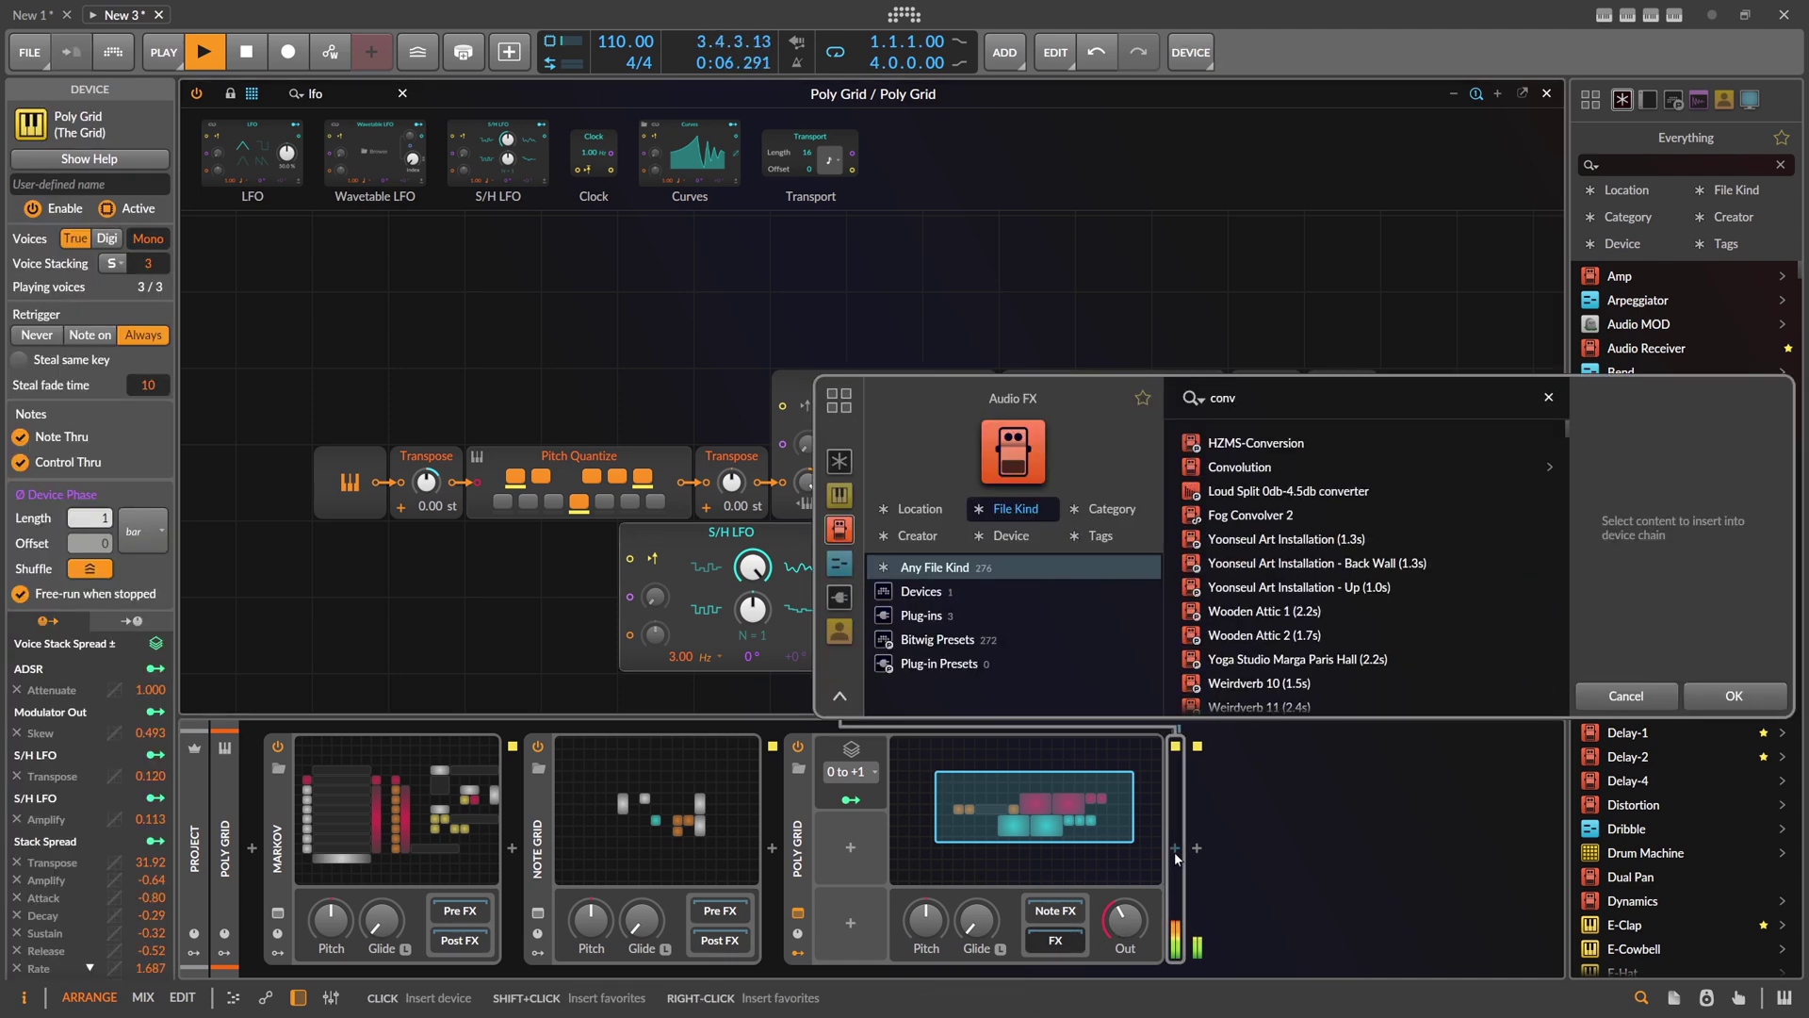
key(Down)
key(Down)
key(Return)
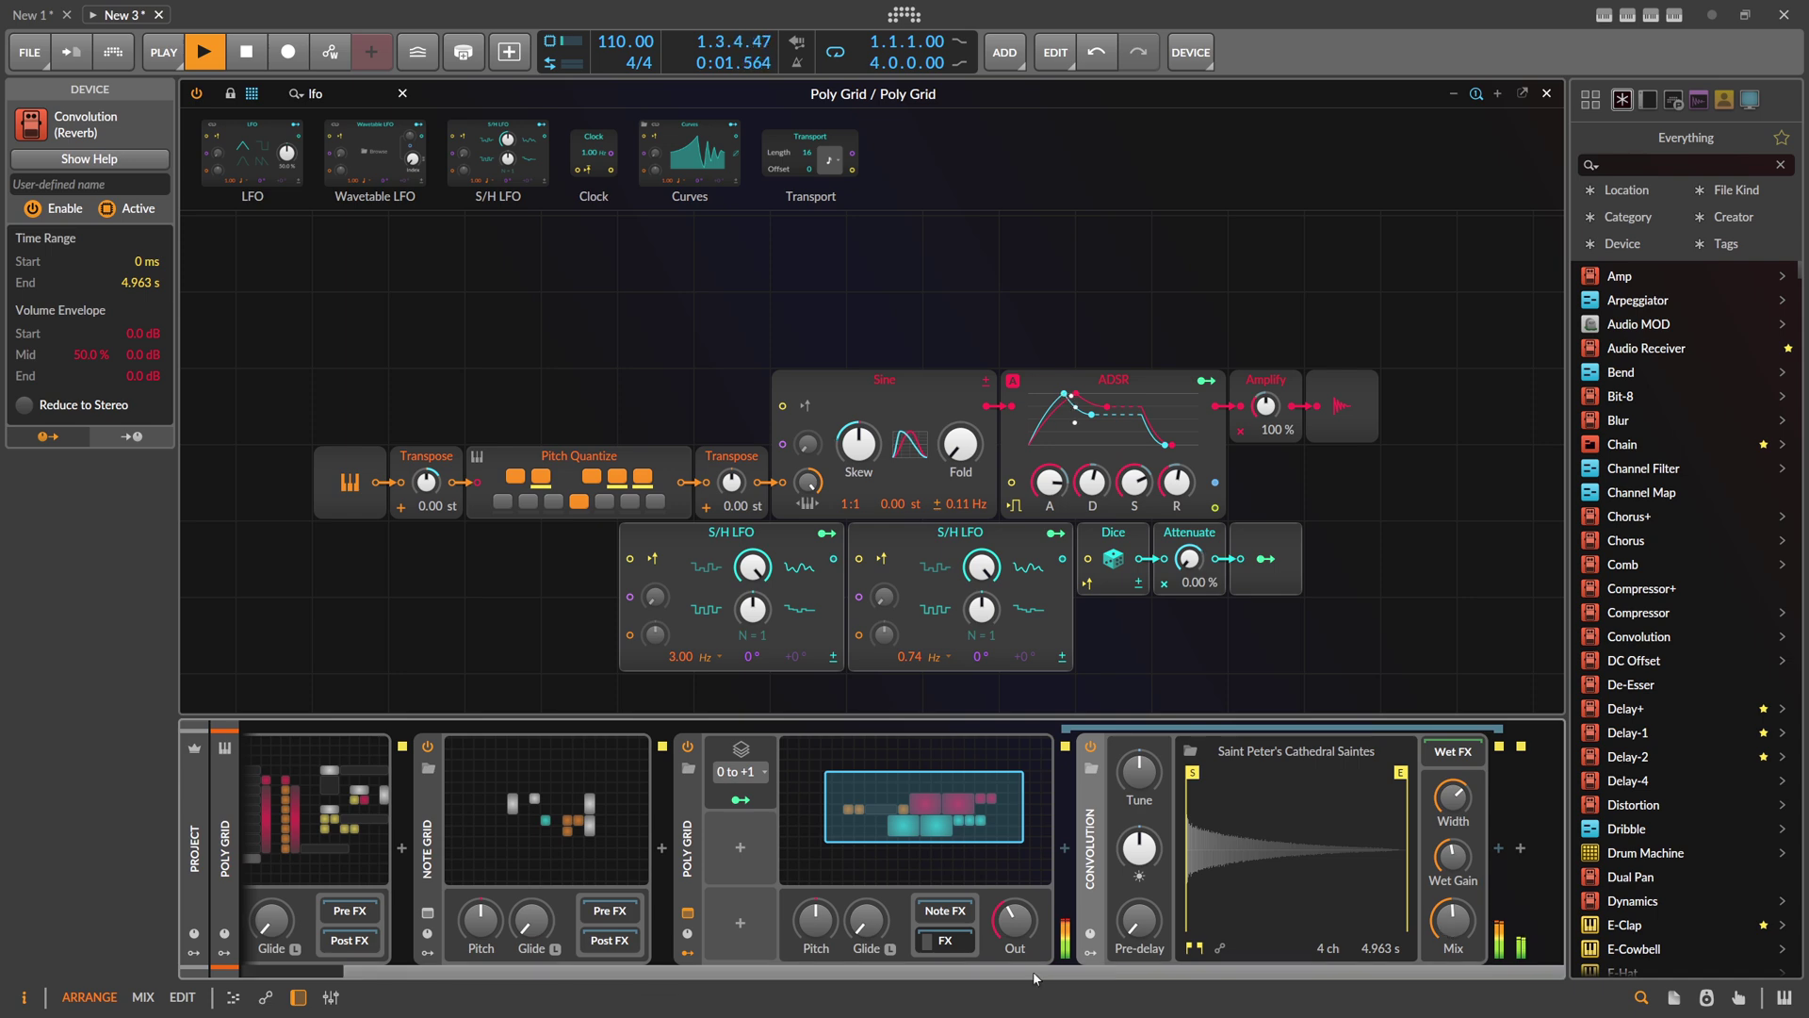
Step: Try a Chorus+ effect directly after the Convolution
click(1498, 848)
text(d)
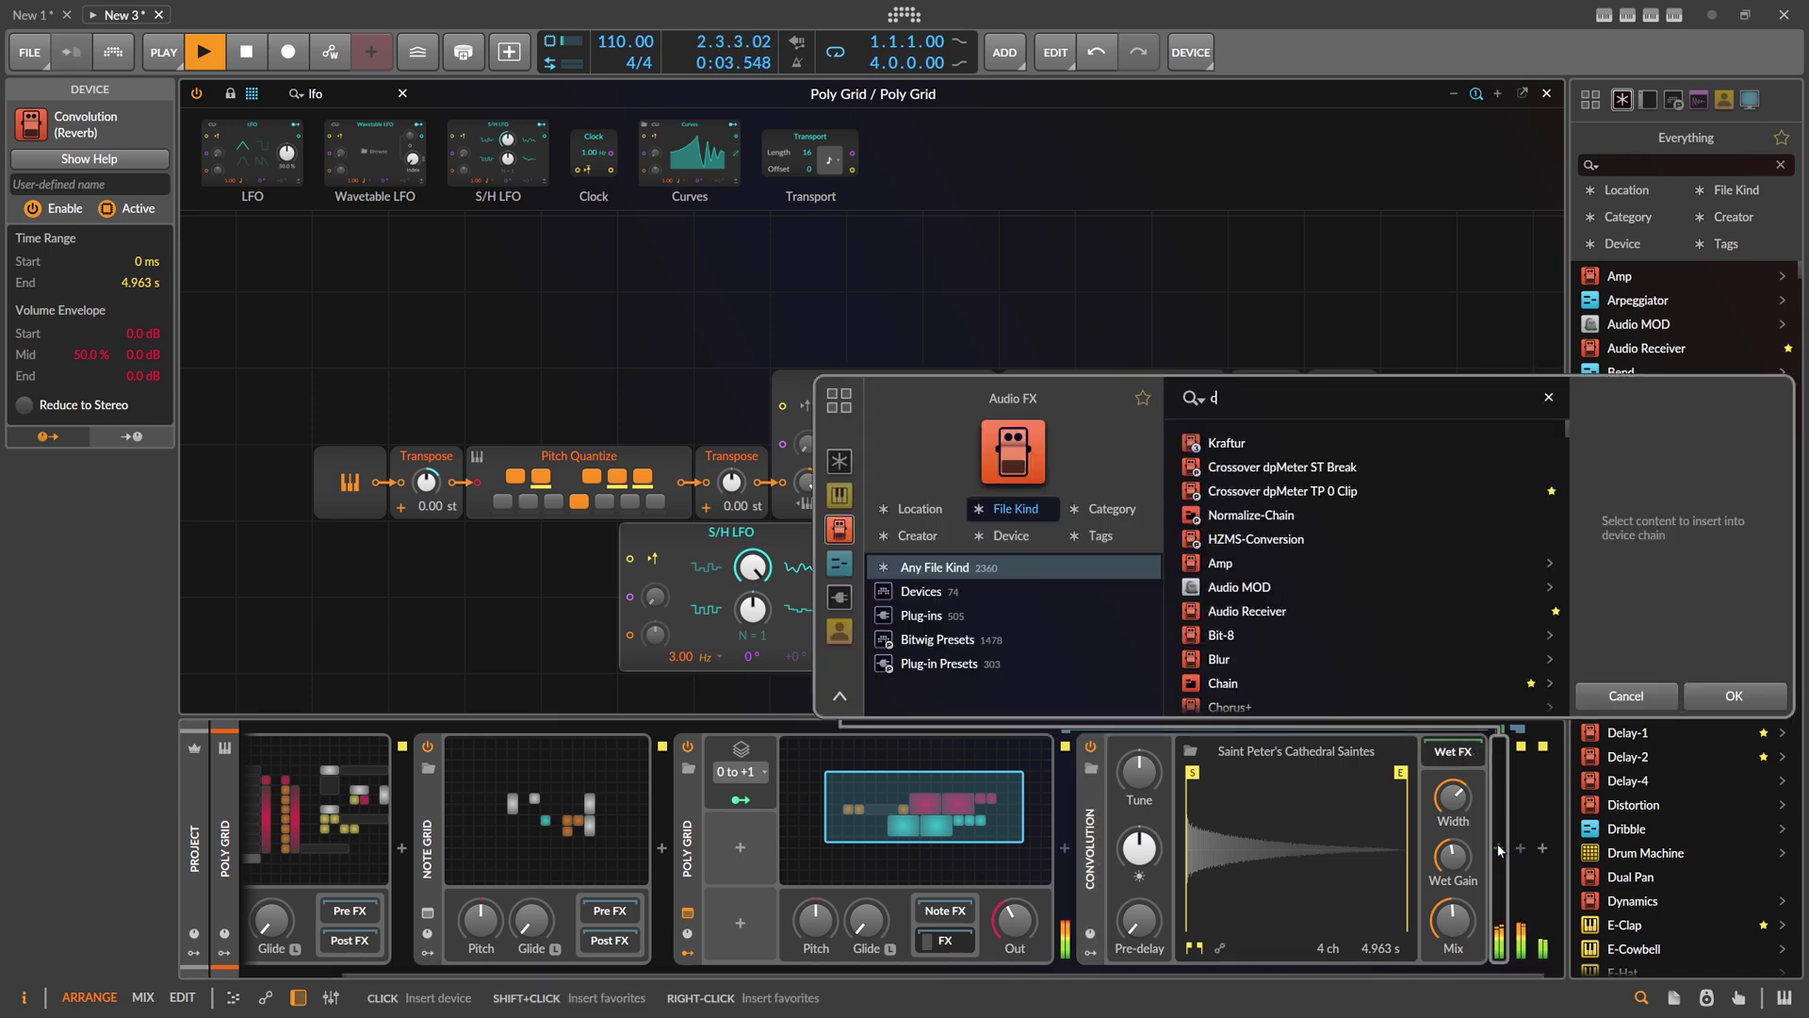
text(horus)
key(Return)
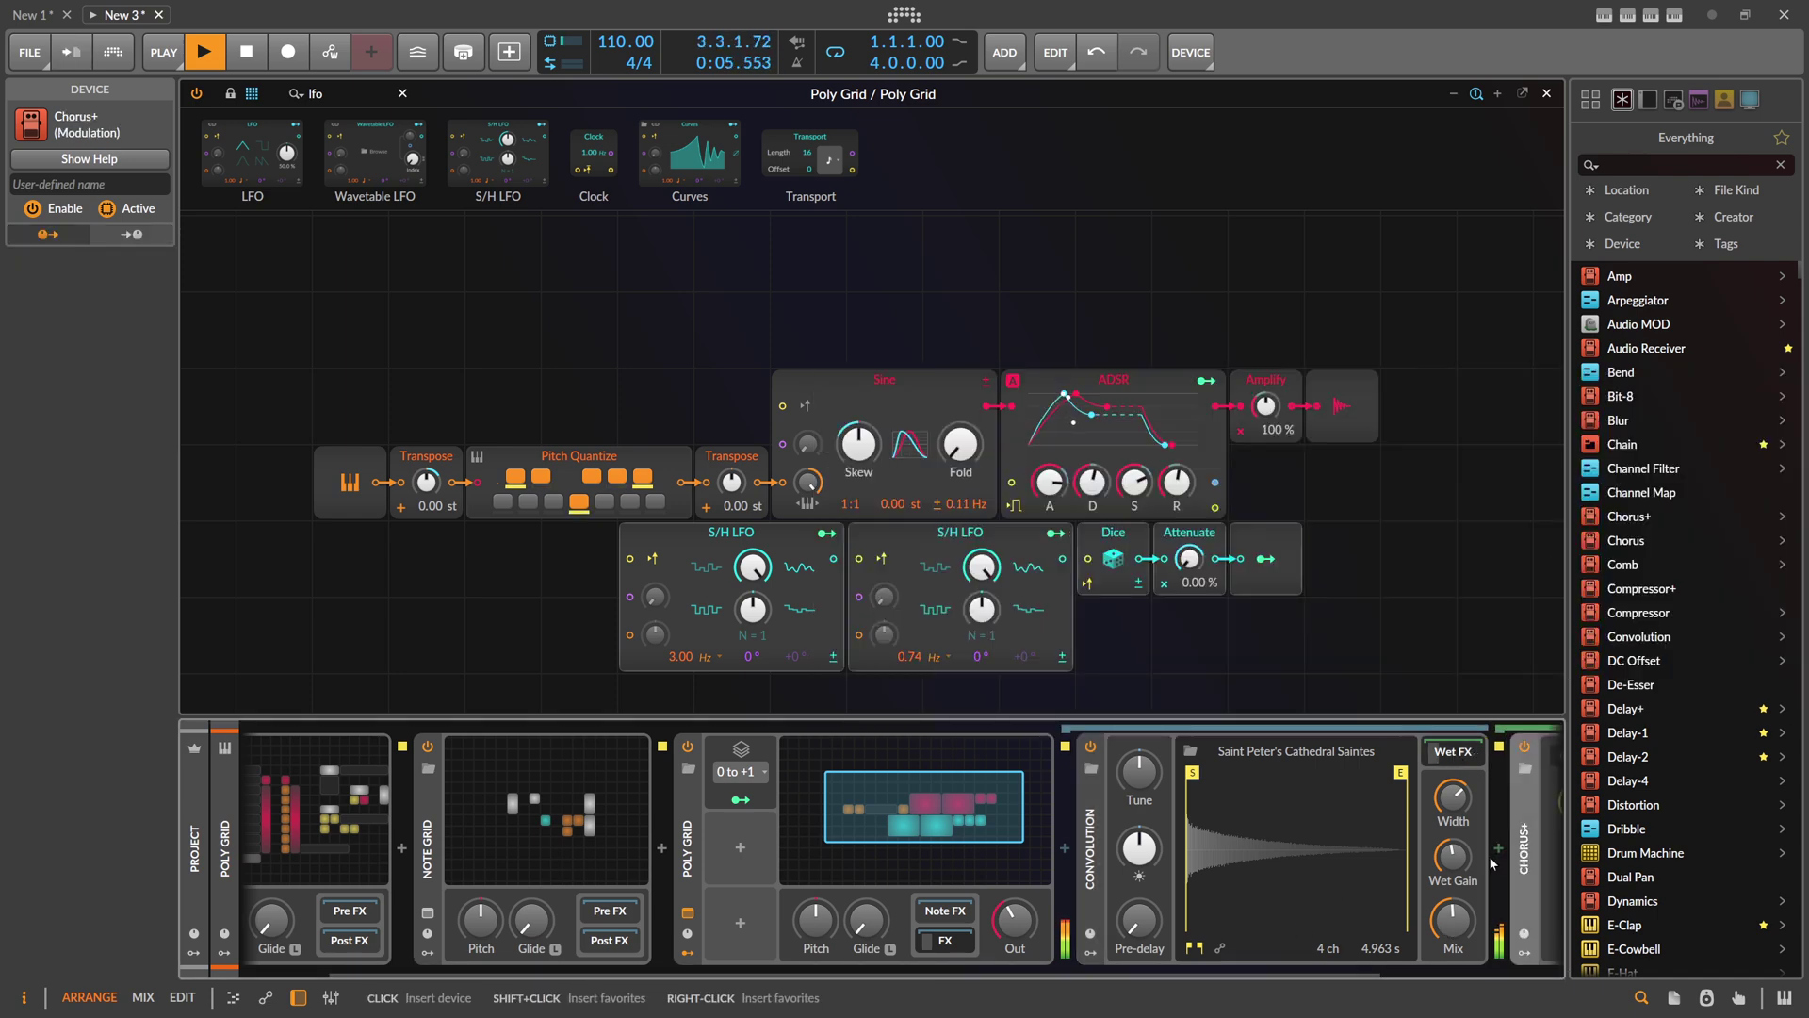
click(1417, 974)
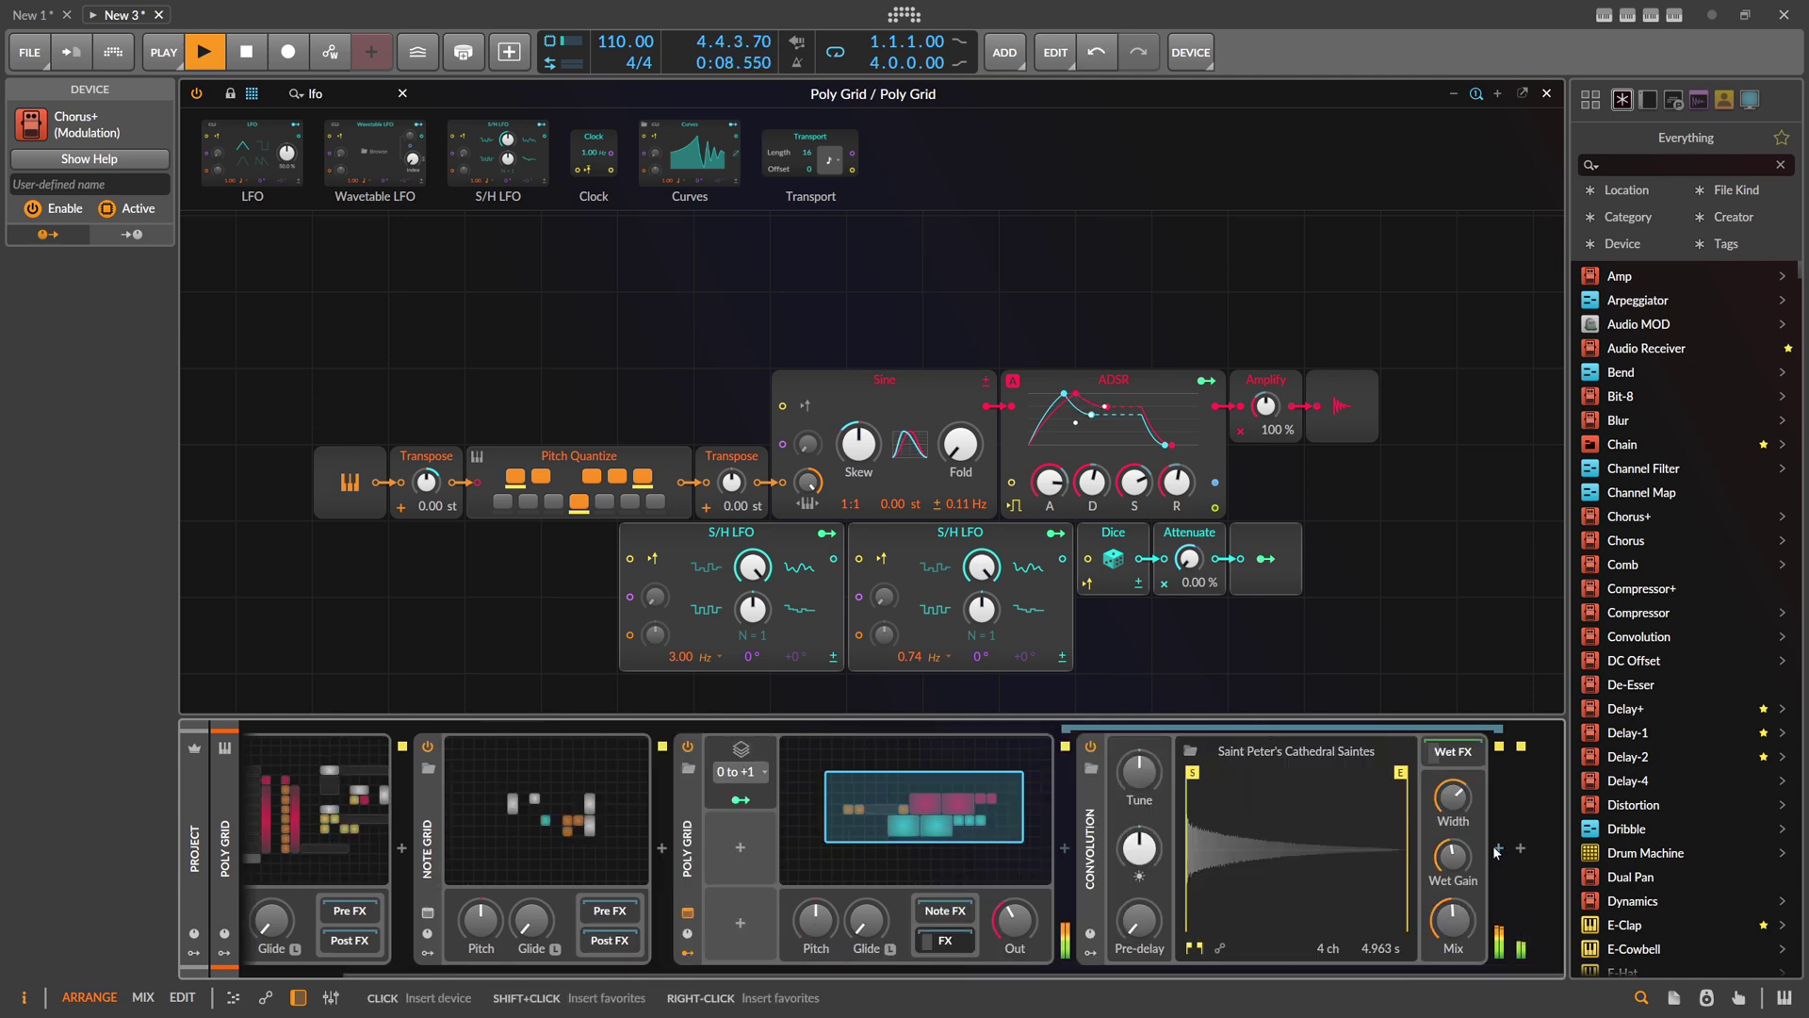
Step: Insert a Delay+ after the Convolution in the FX chain
click(1498, 848)
text(d)
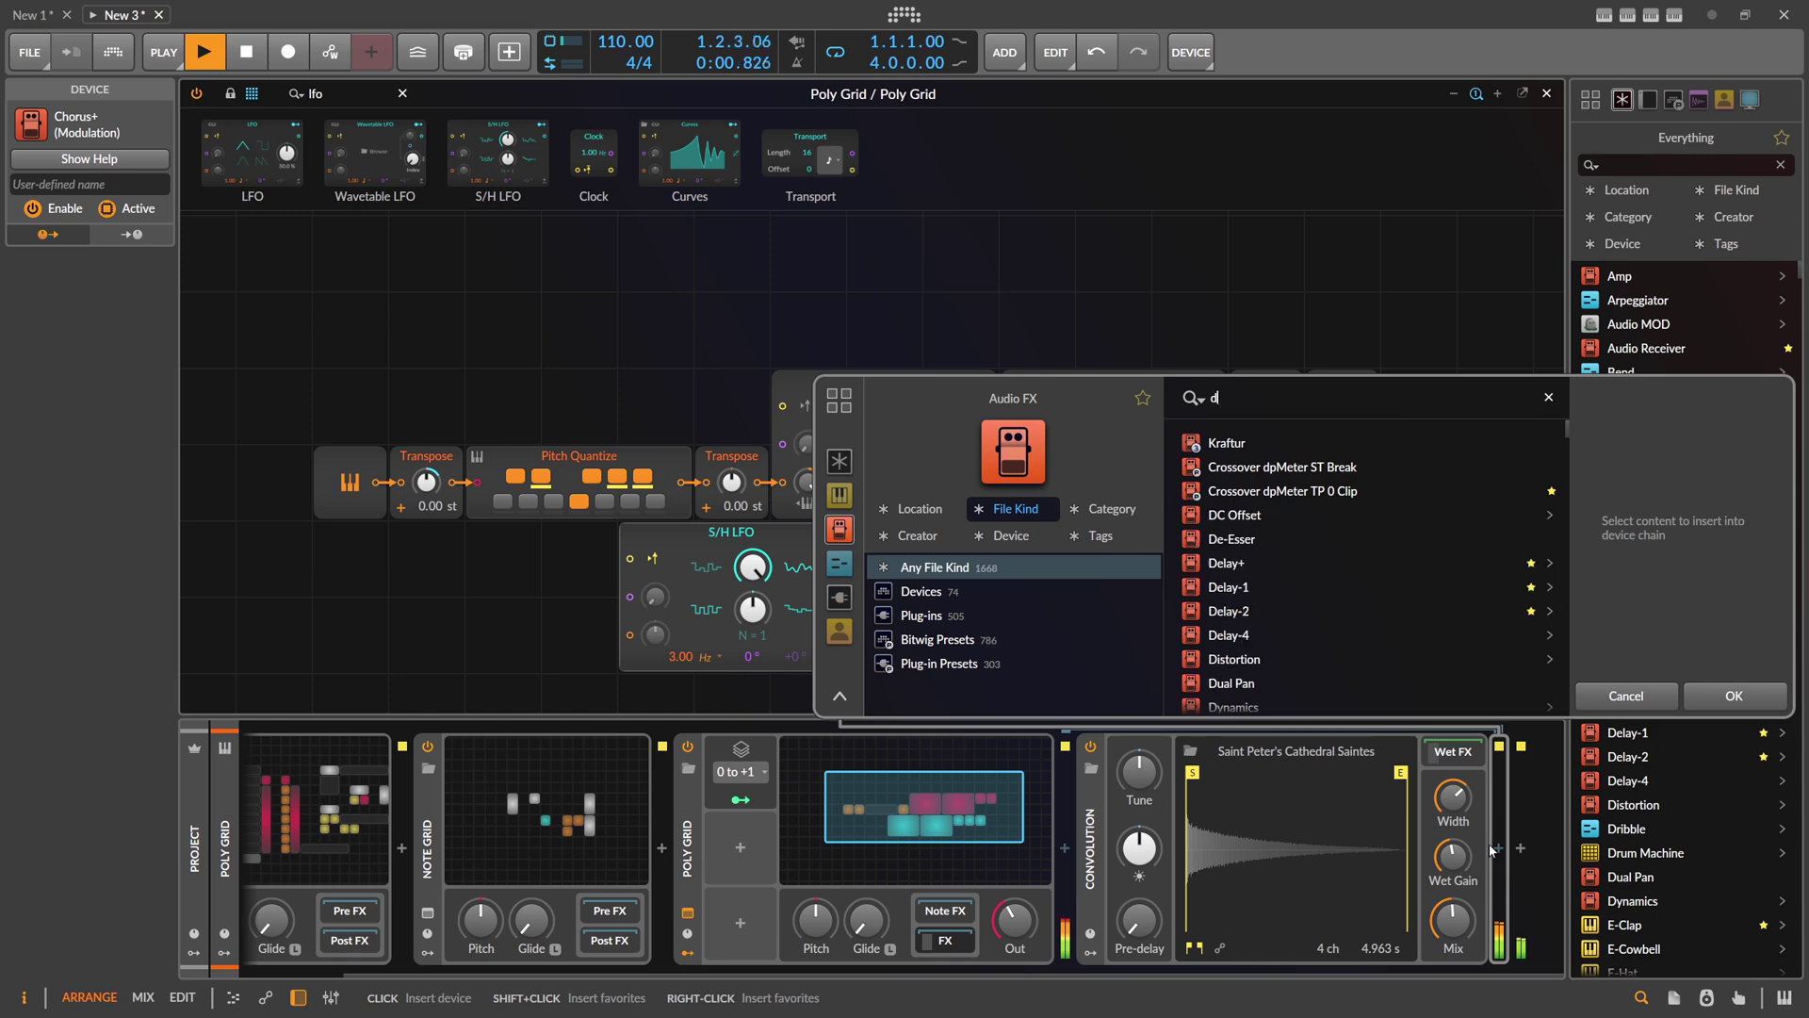
text(elay)
key(Return)
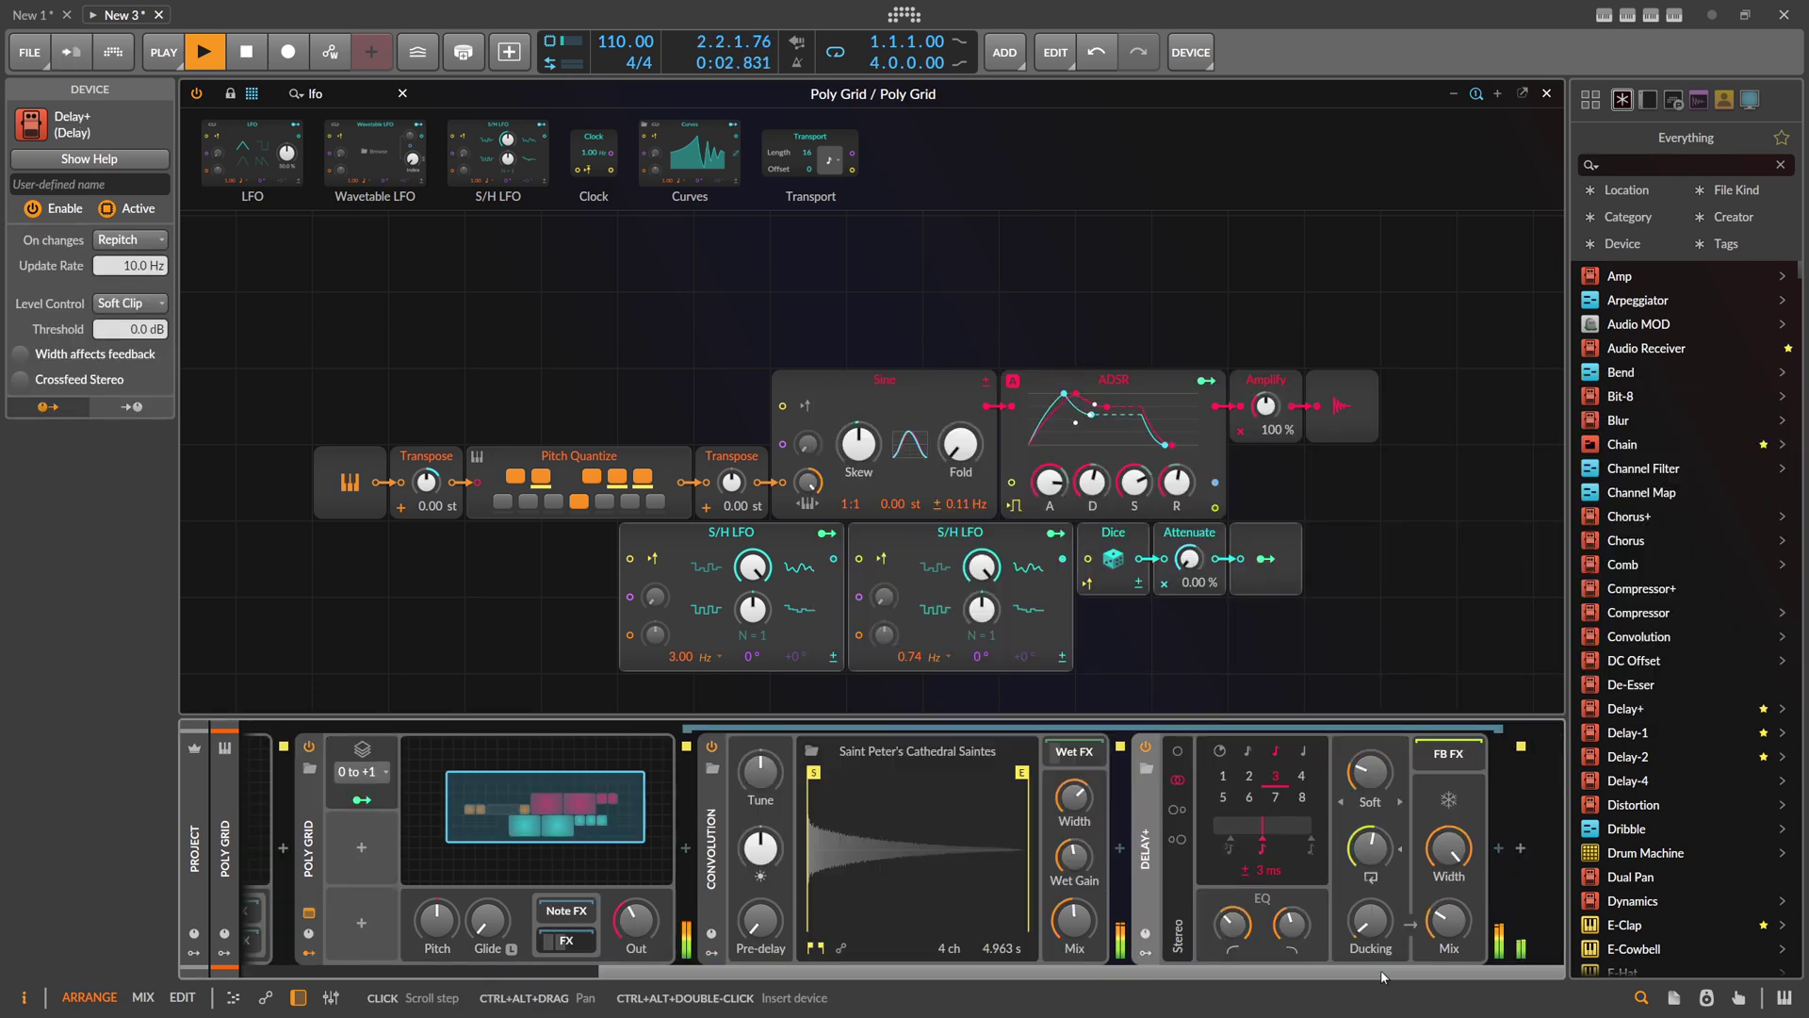
Step: Switch Delay+ to the Space blur with a high amount, raise its feedback, and set the high cut to about 2.16 kHz
click(1371, 803)
click(1378, 913)
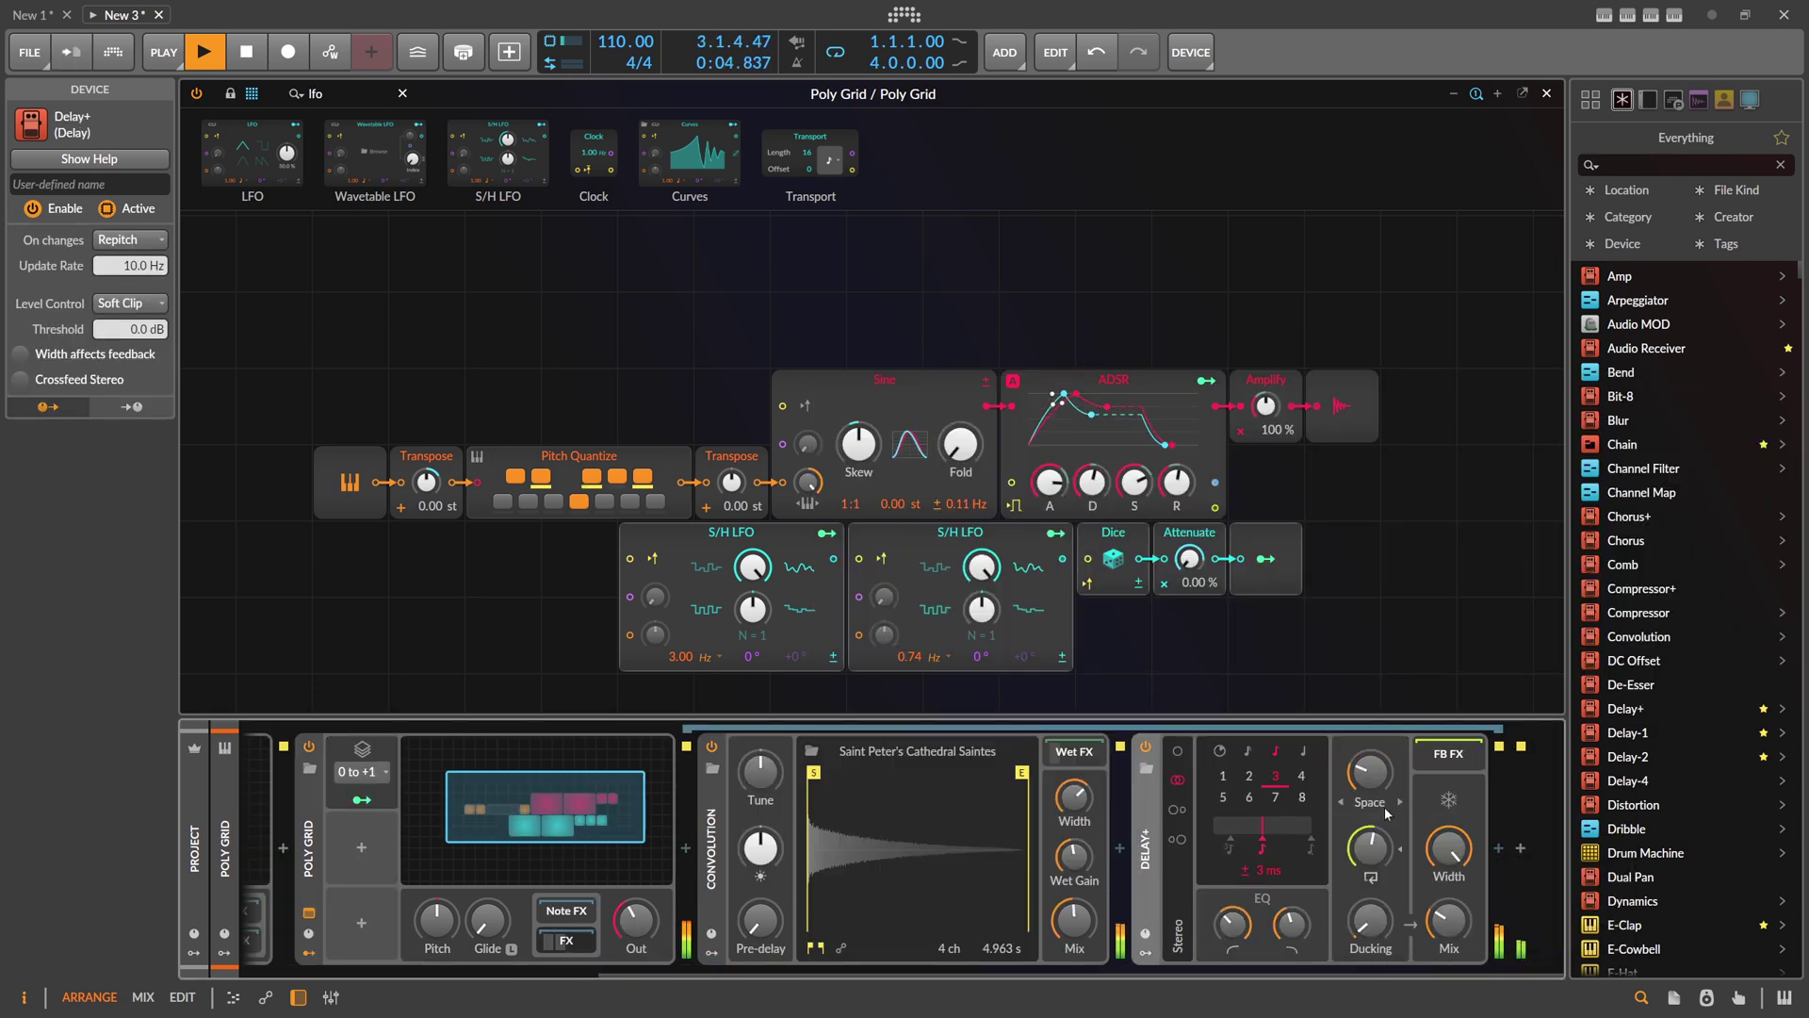
drag(1373, 777, 1373, 678)
drag(1372, 850, 1372, 818)
drag(1291, 925, 1291, 916)
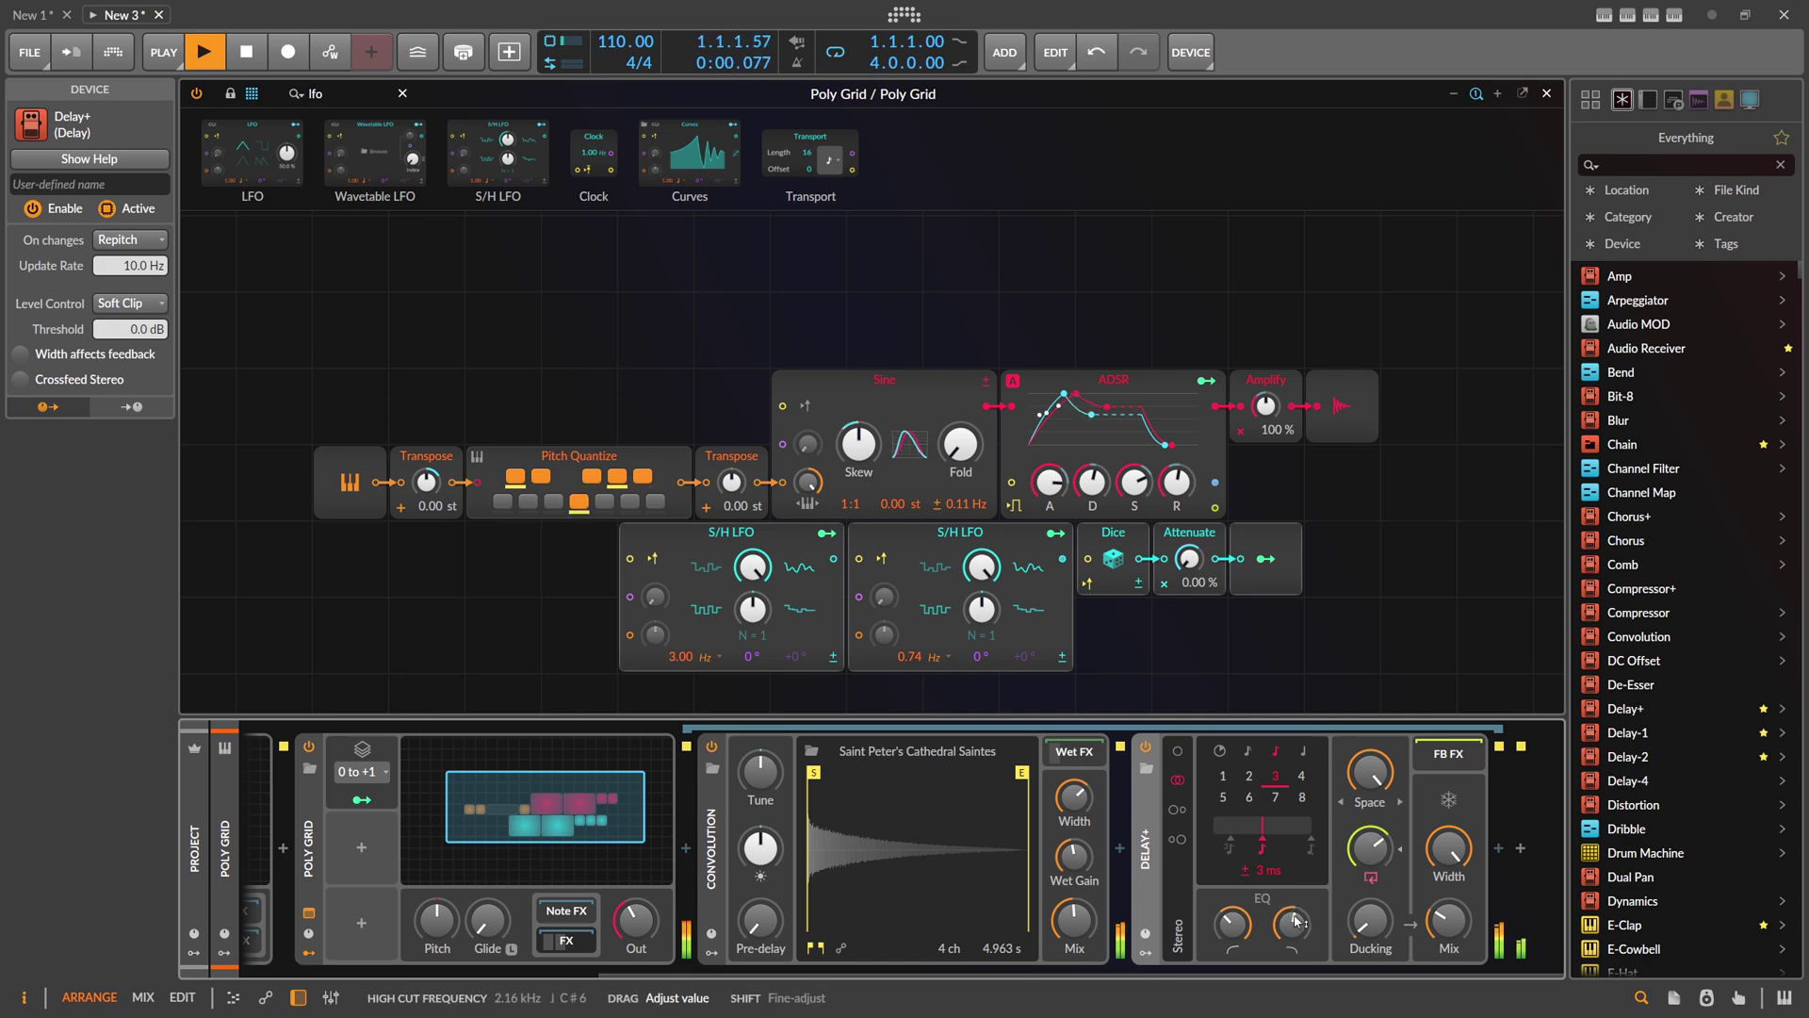
Step: Insert a Reverb after Delay+ and set its decay time to 16.7 s
click(1498, 848)
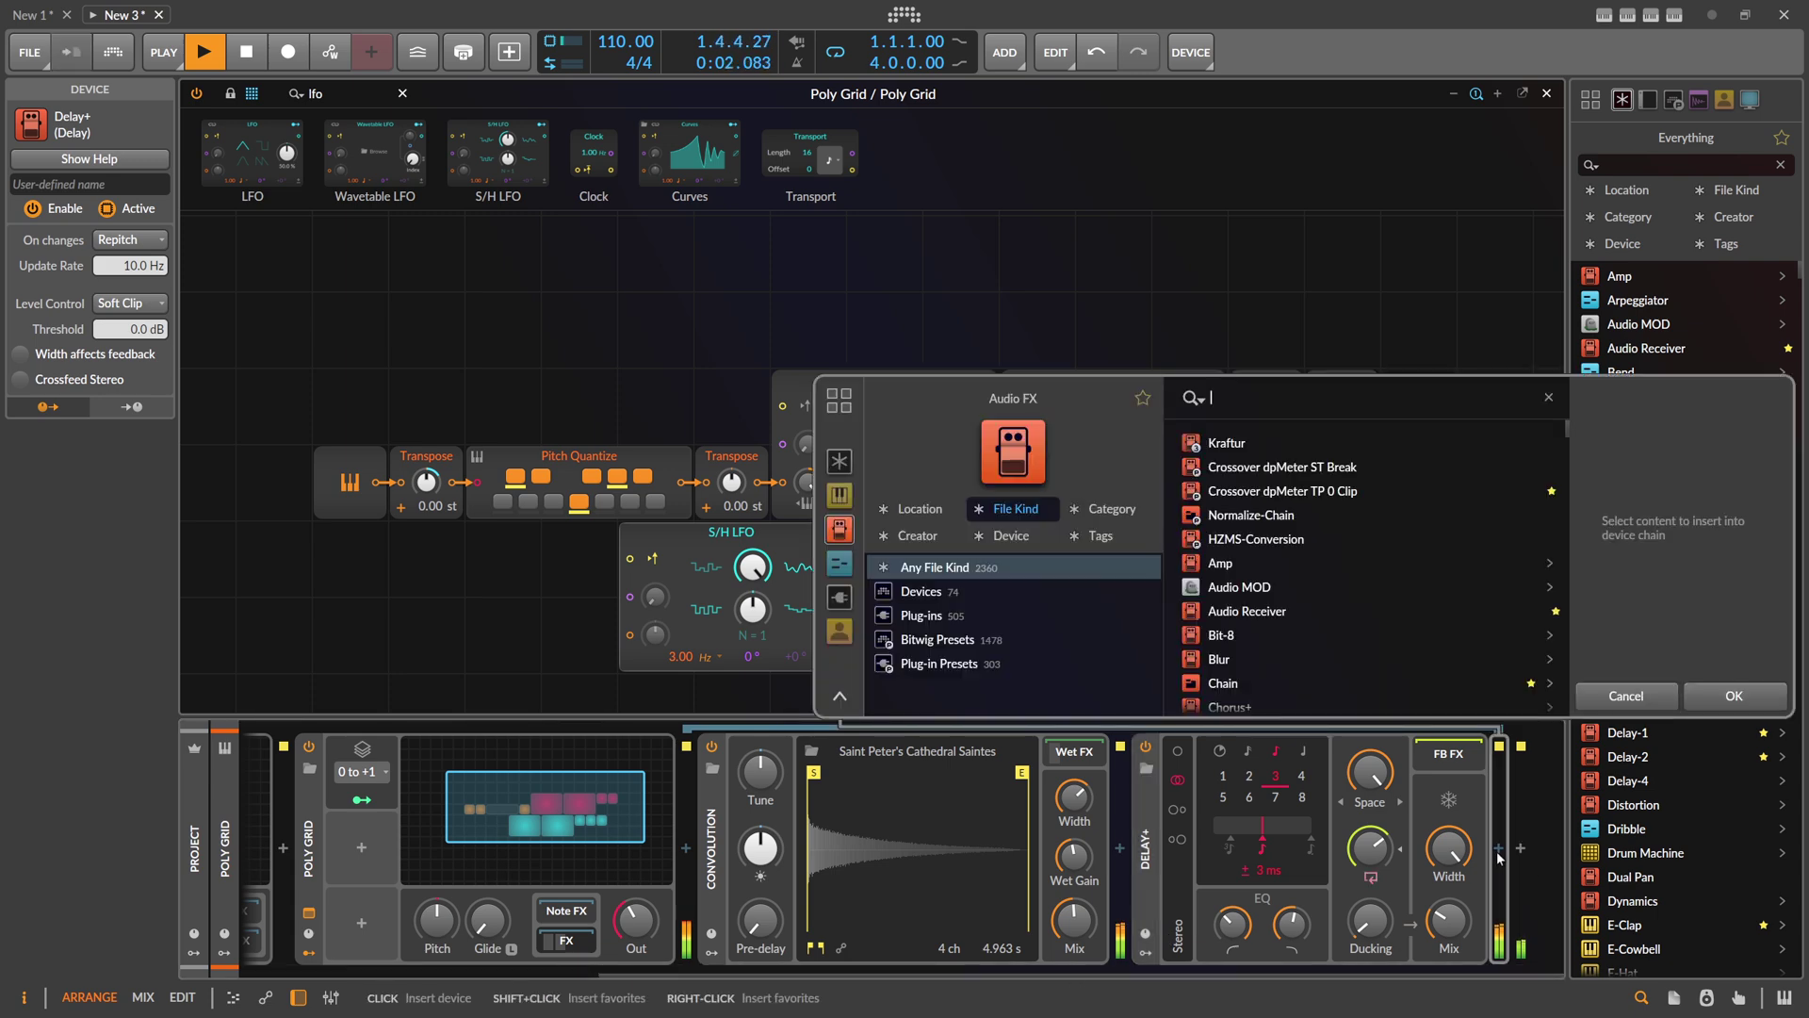
text(rever)
key(Return)
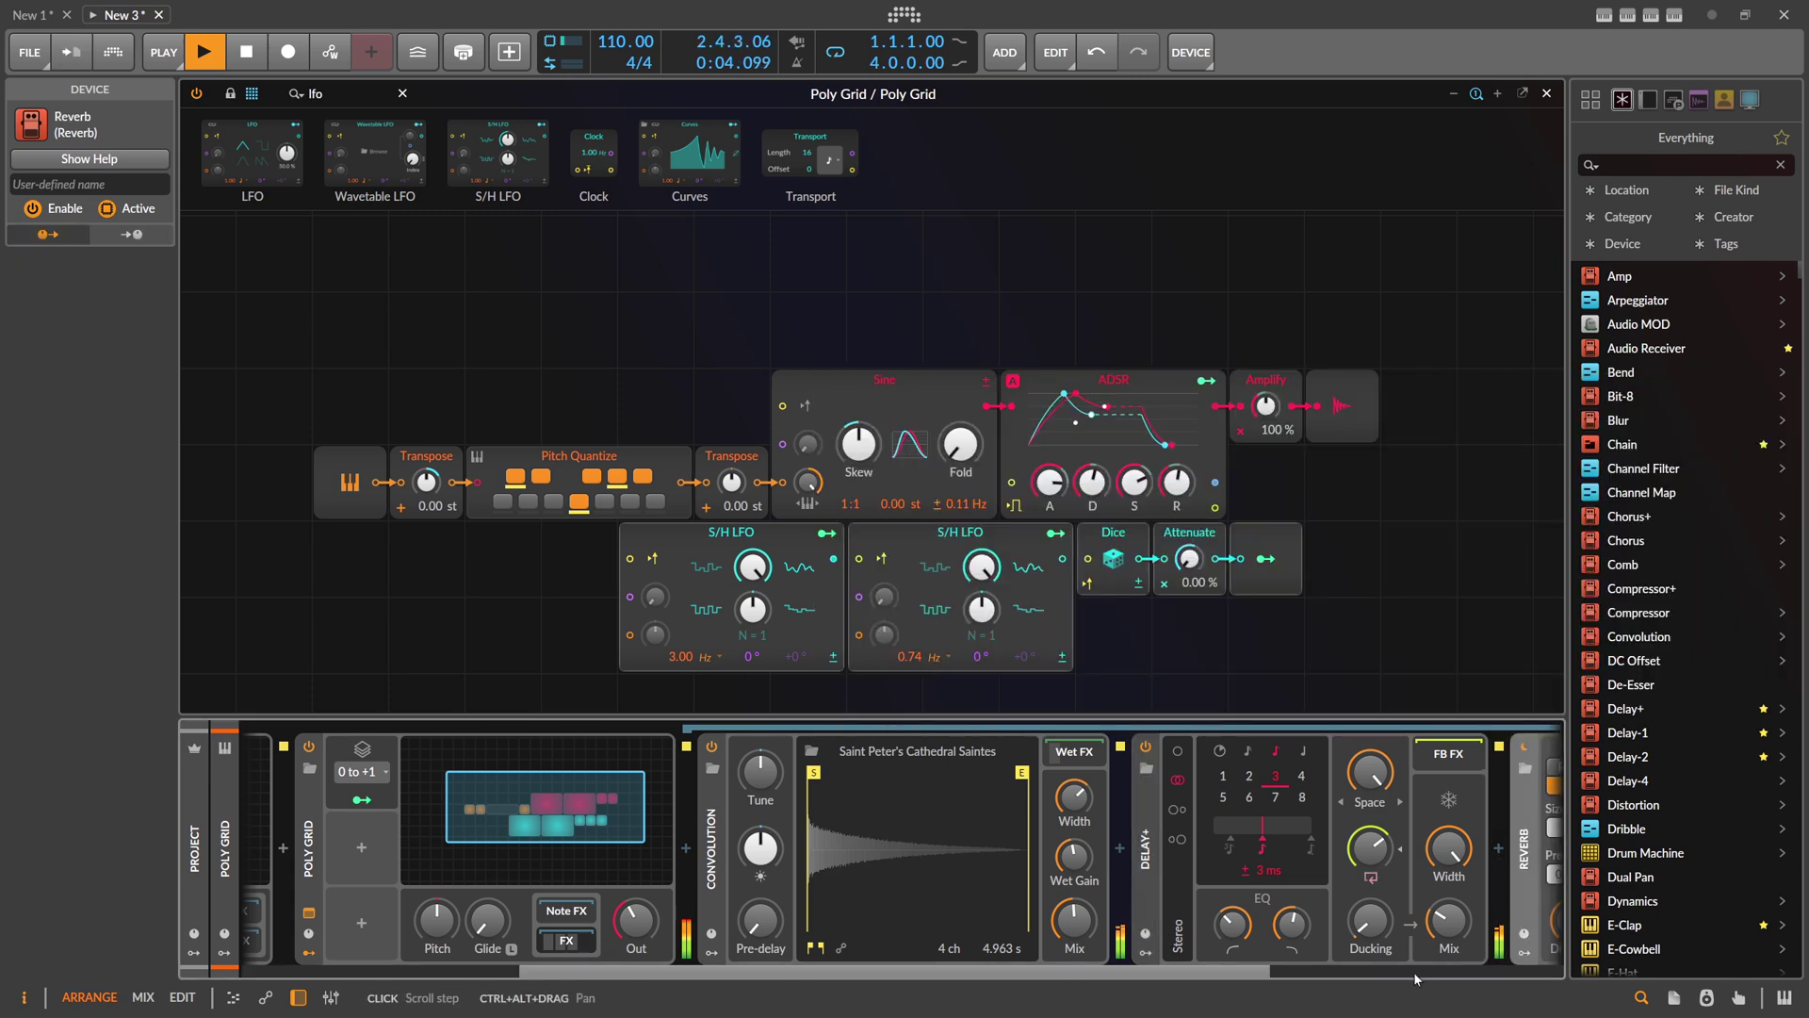
drag(1253, 912, 1254, 853)
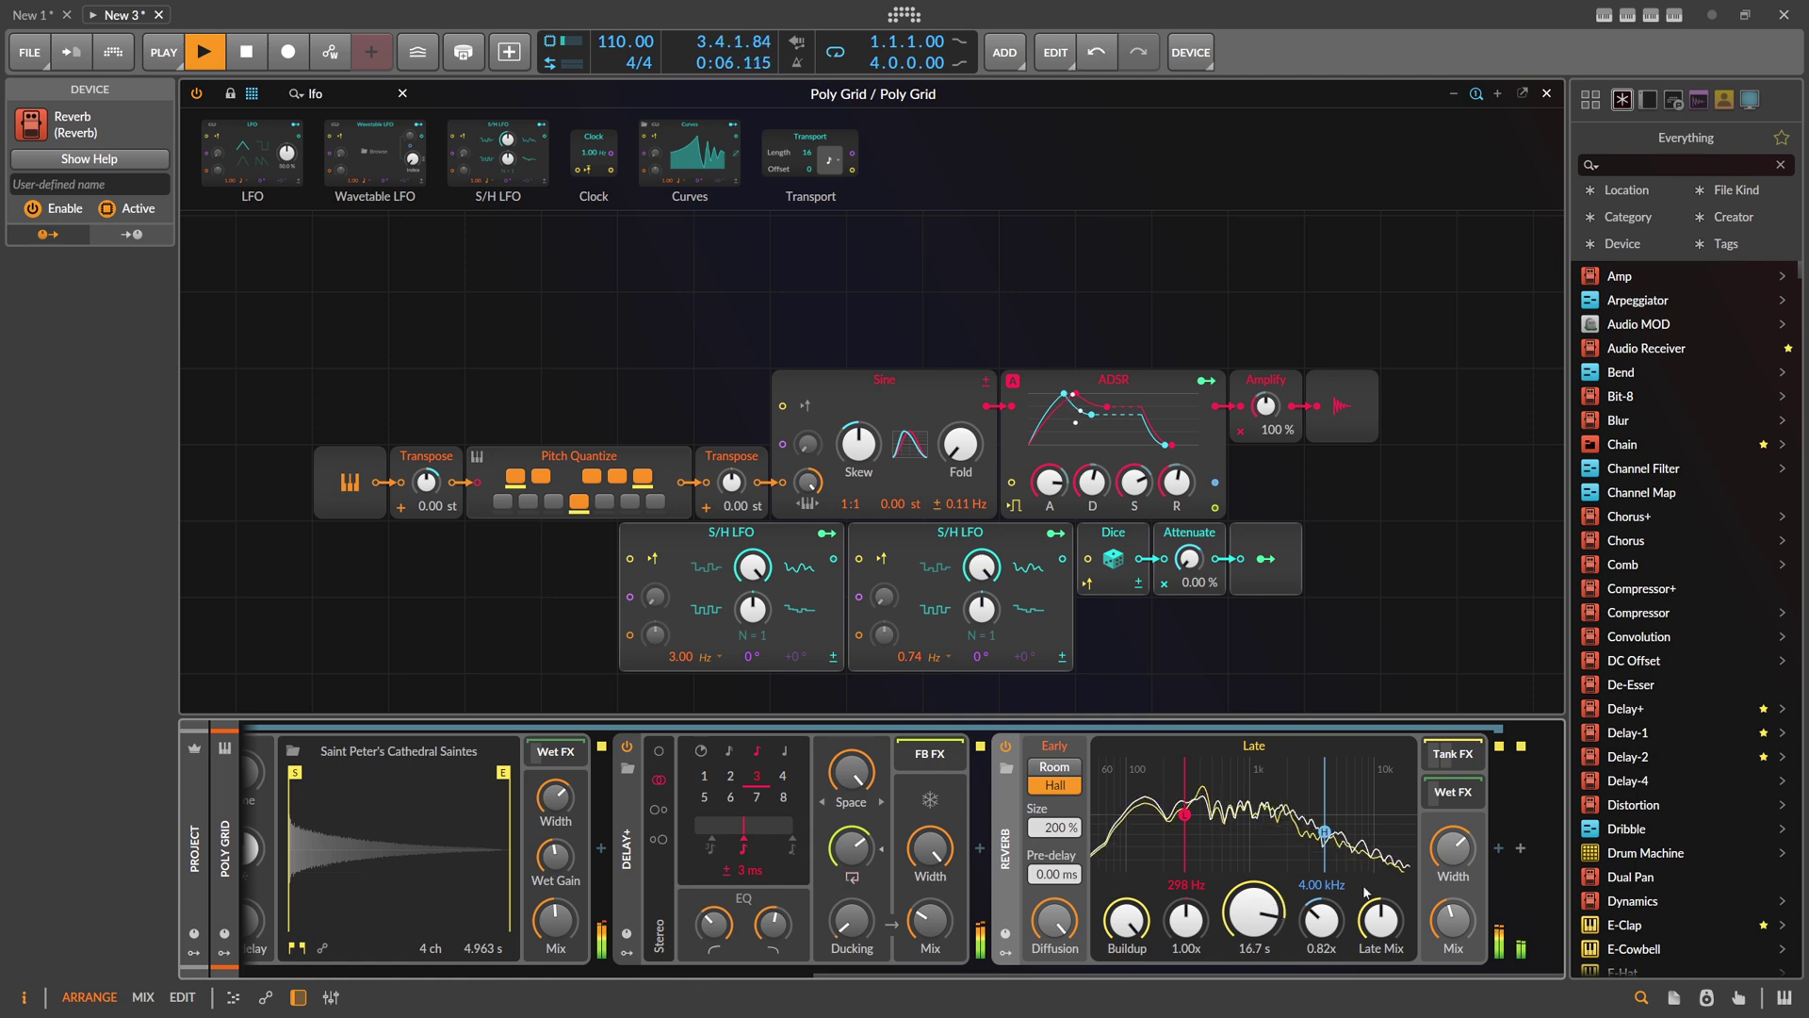
Step: Insert a Delay-2 after the Reverb at the end of the FX chain
click(1497, 850)
text(delay)
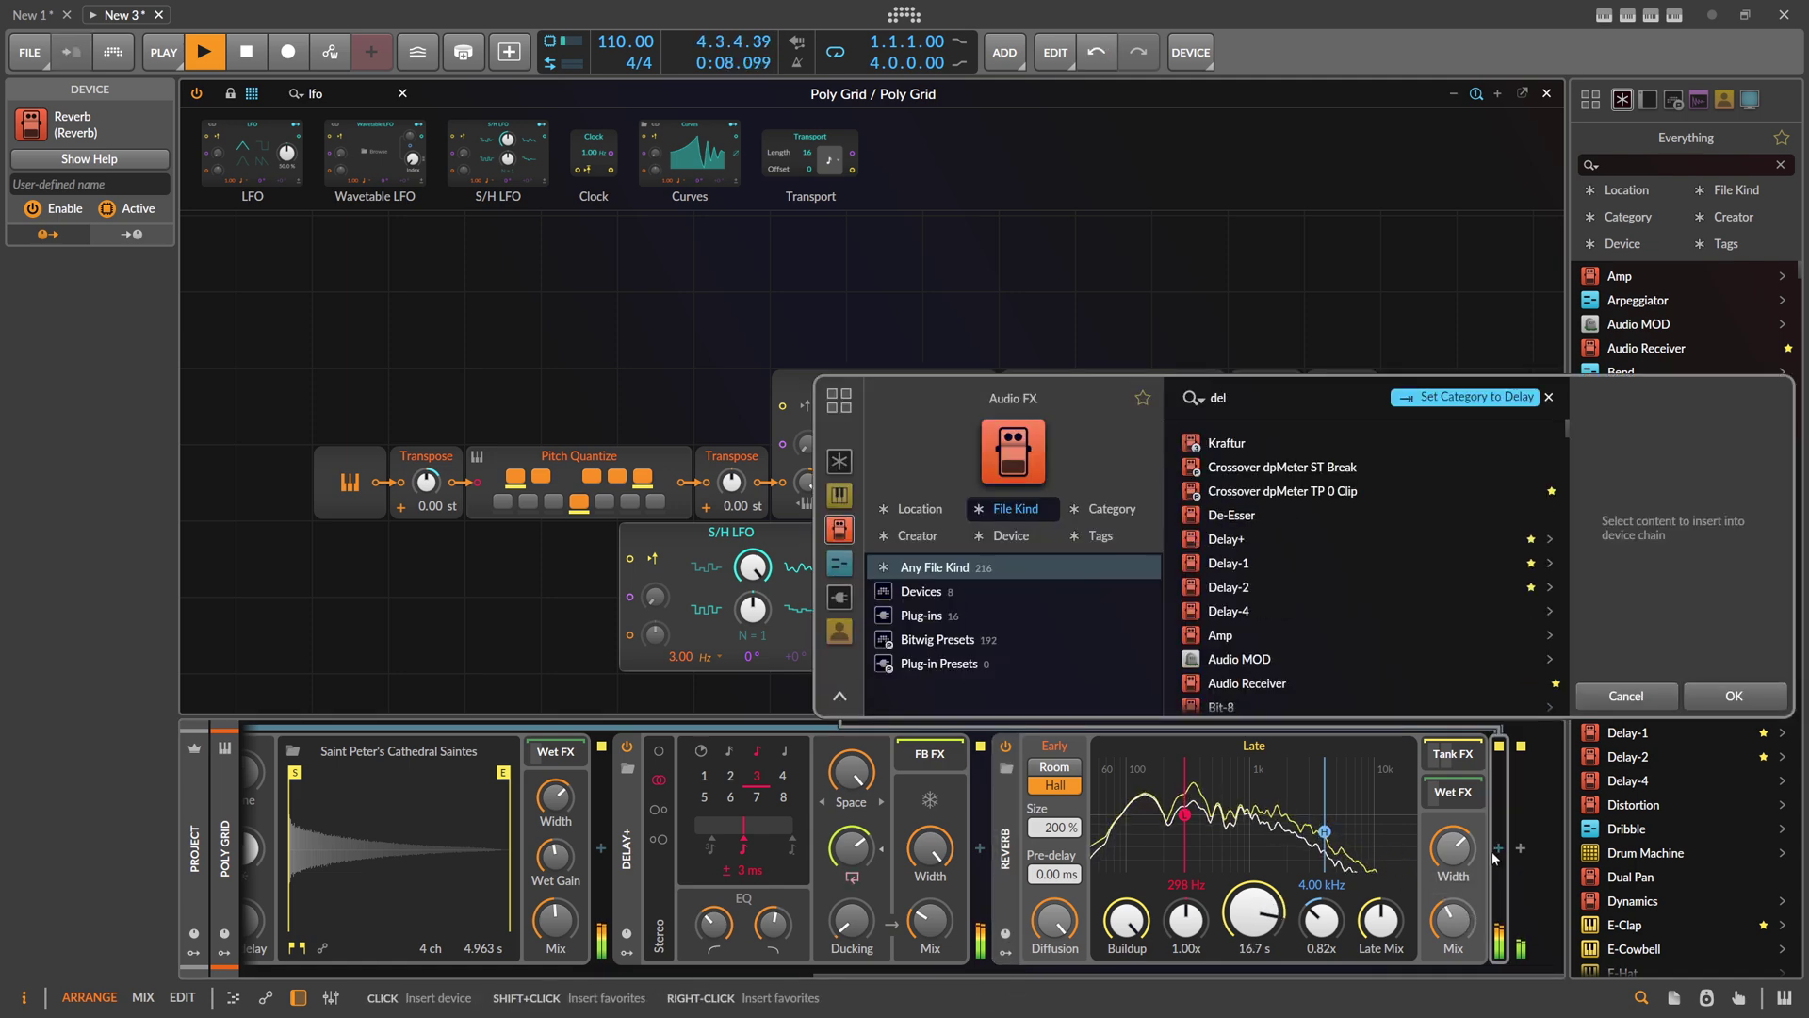
key(Down)
key(Down)
key(Return)
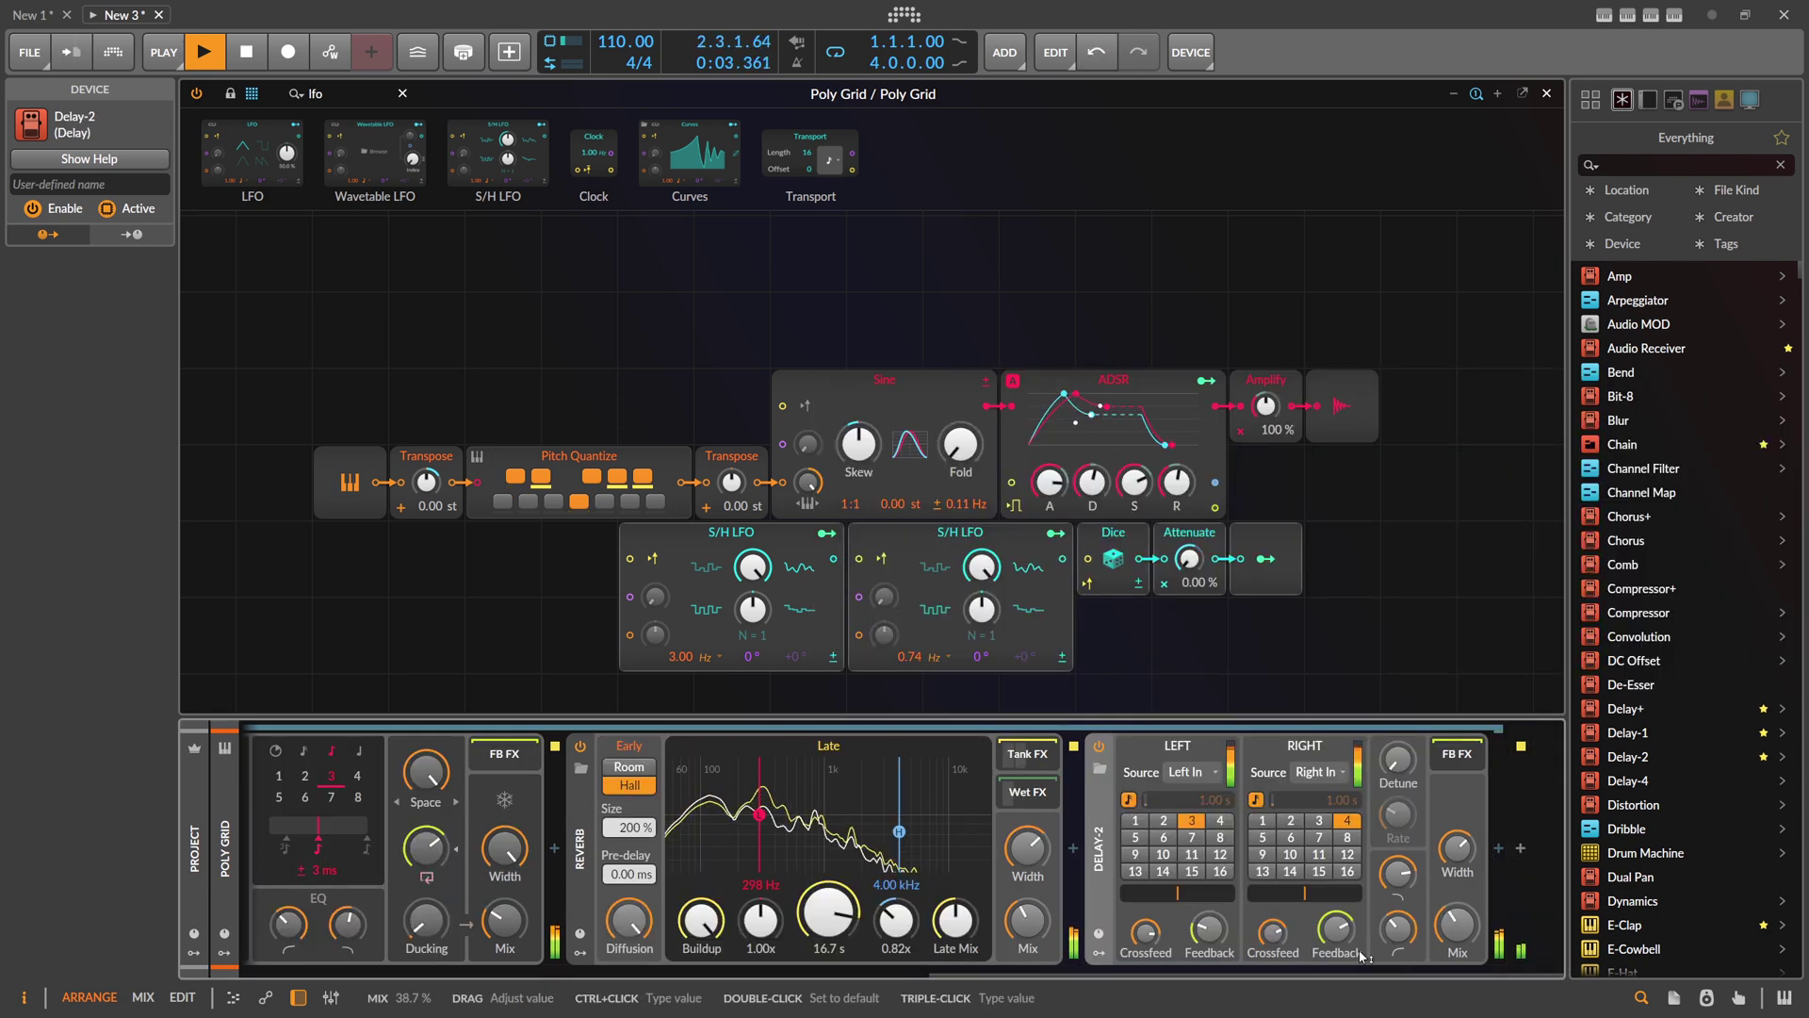
Step: Inspect the Sine's Skew modulation routing and move the lower row of five modules one grid column to the left
drag(1272, 975, 900, 972)
right_click(860, 444)
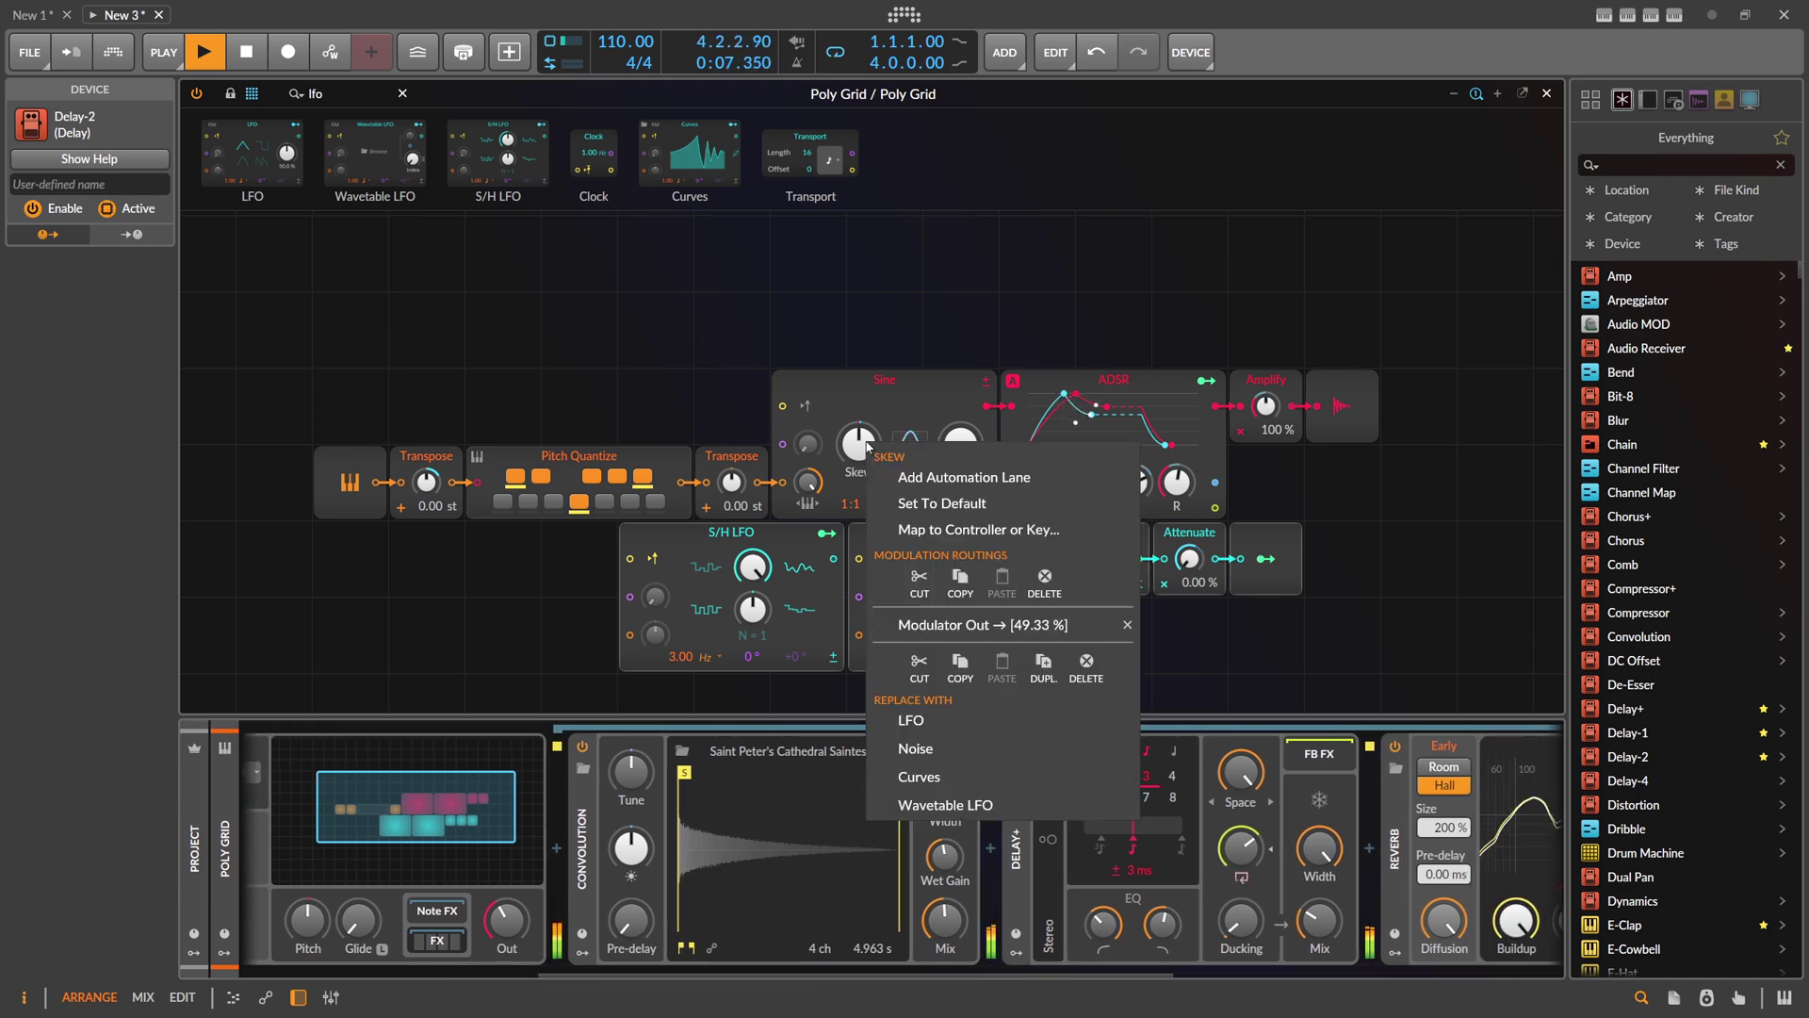
click(950, 630)
drag(860, 444, 859, 474)
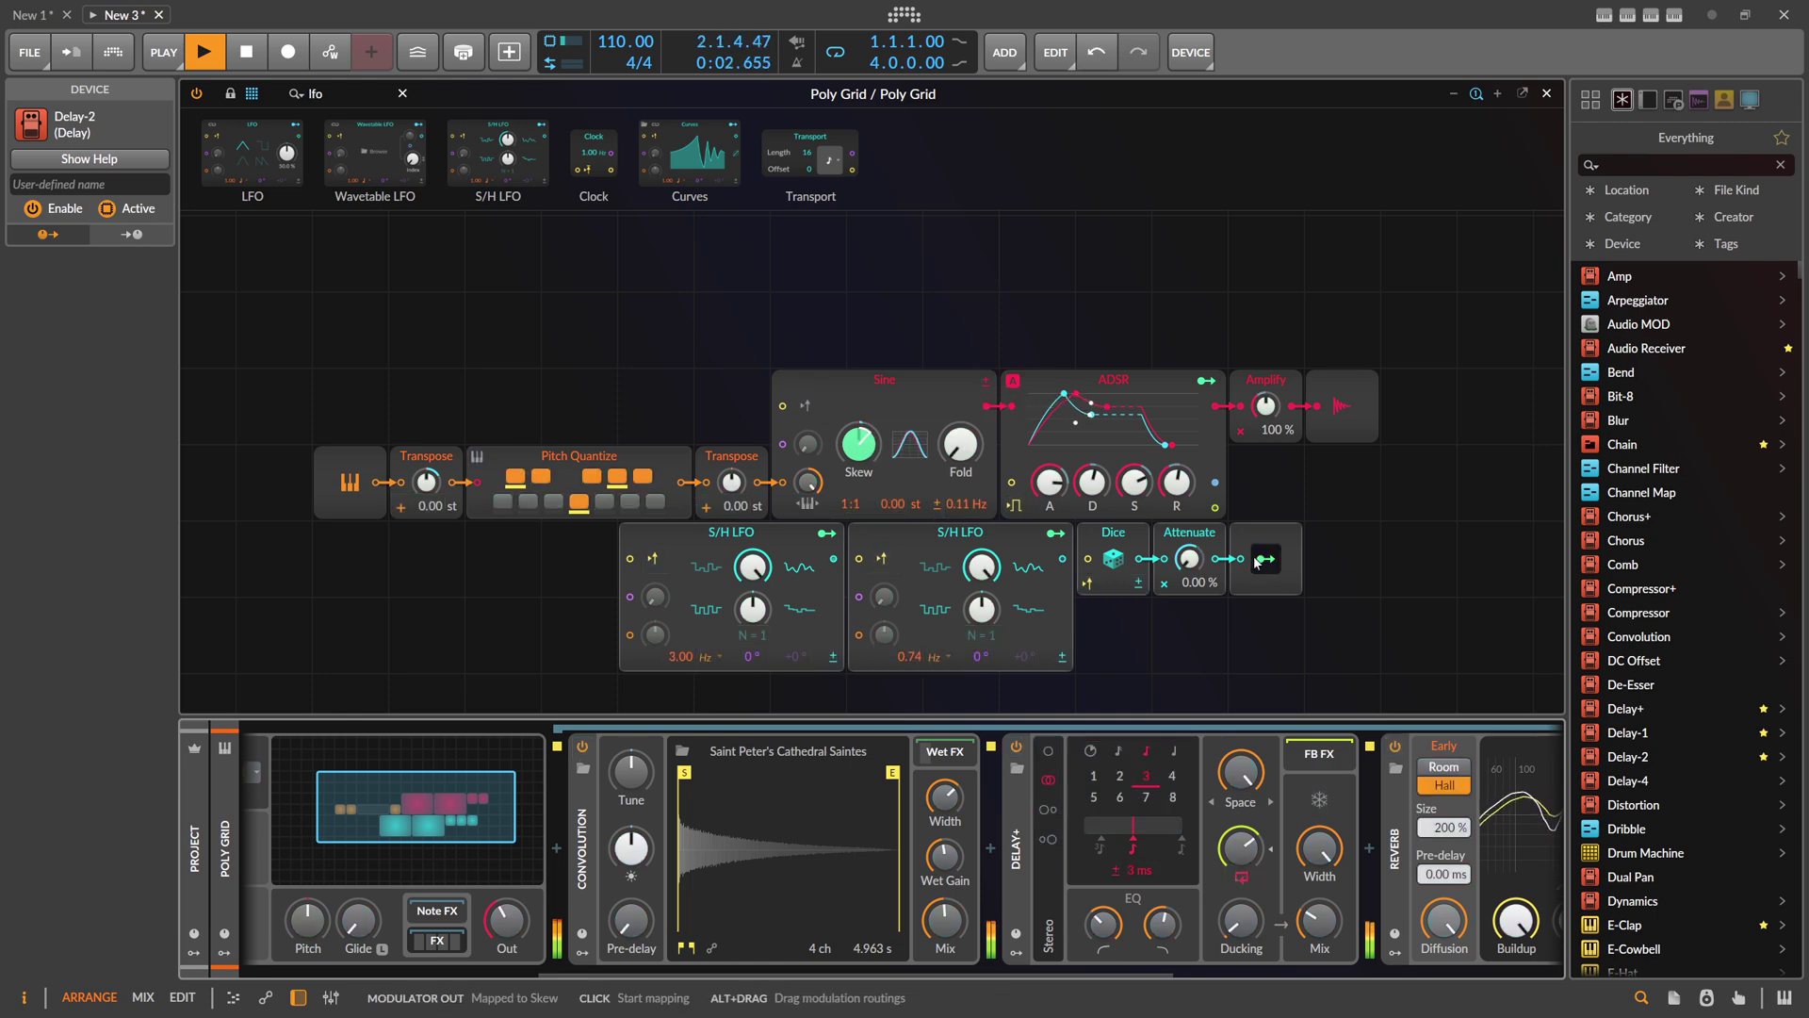
click(689, 533)
drag(689, 533, 613, 533)
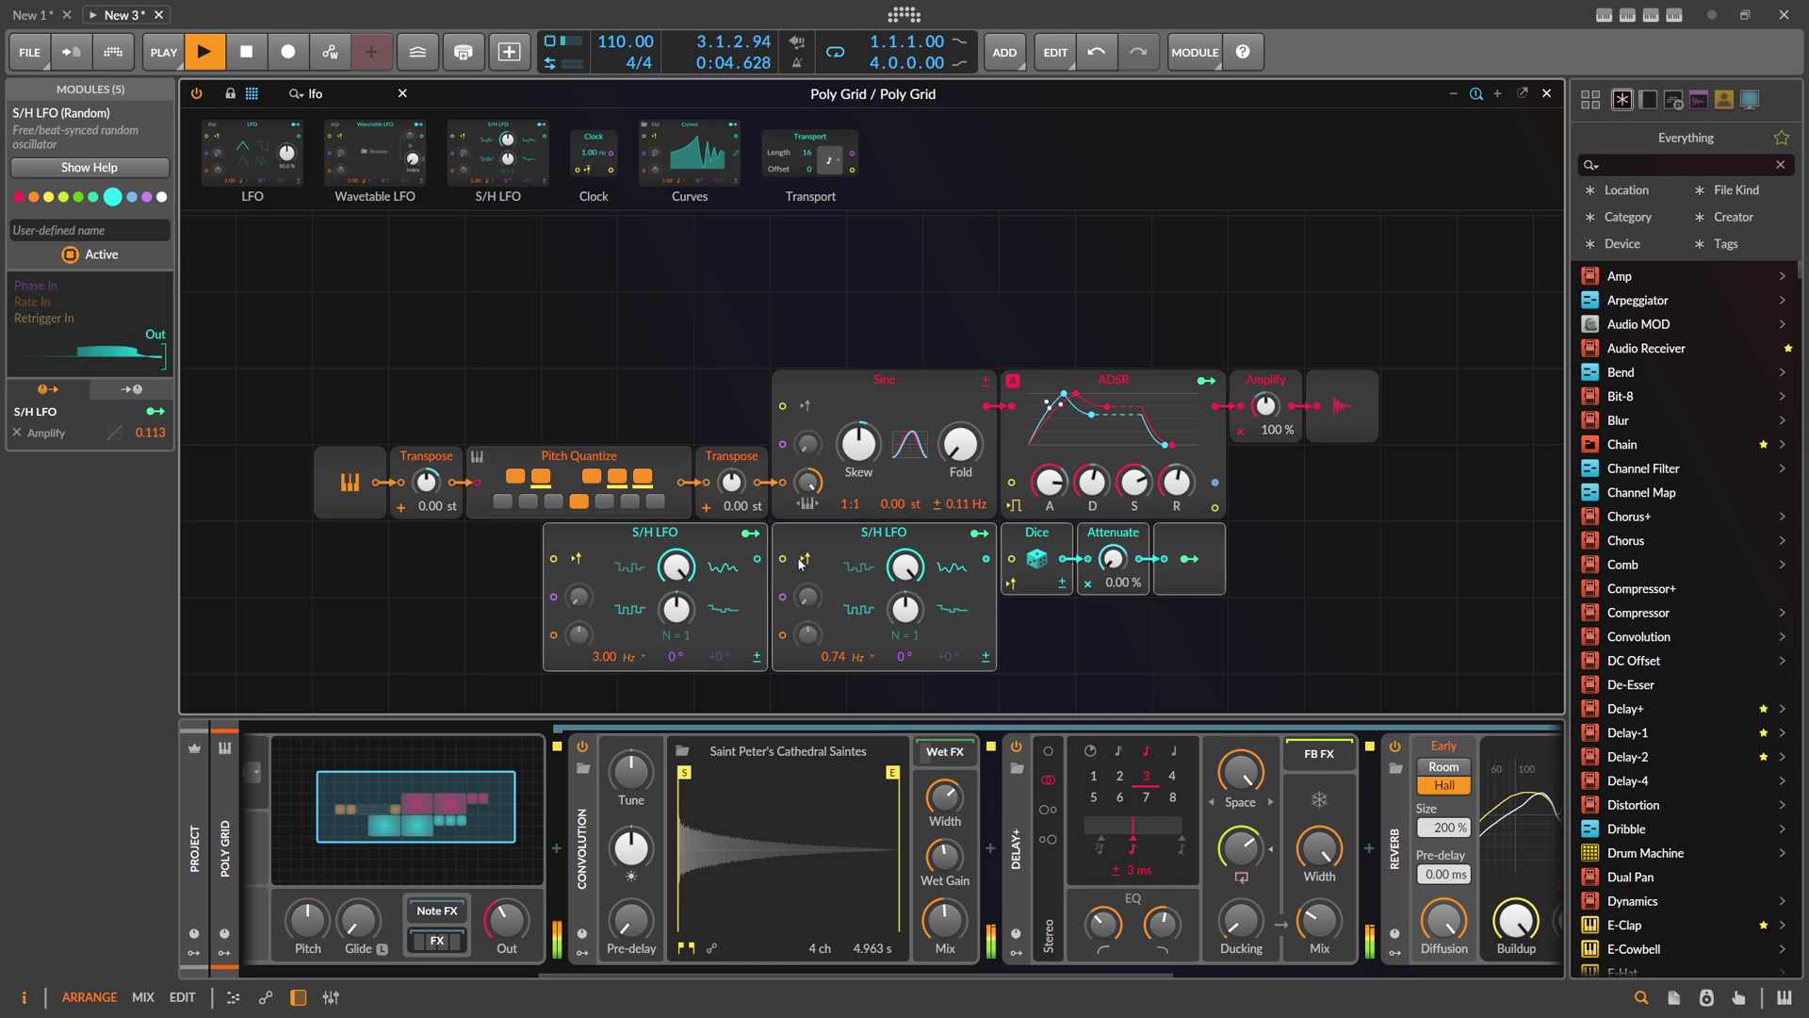
Step: Lengthen the ADSR's decay and release while lowering its sustain, and raise the Poly Grid's output level slightly
drag(770, 407, 733, 386)
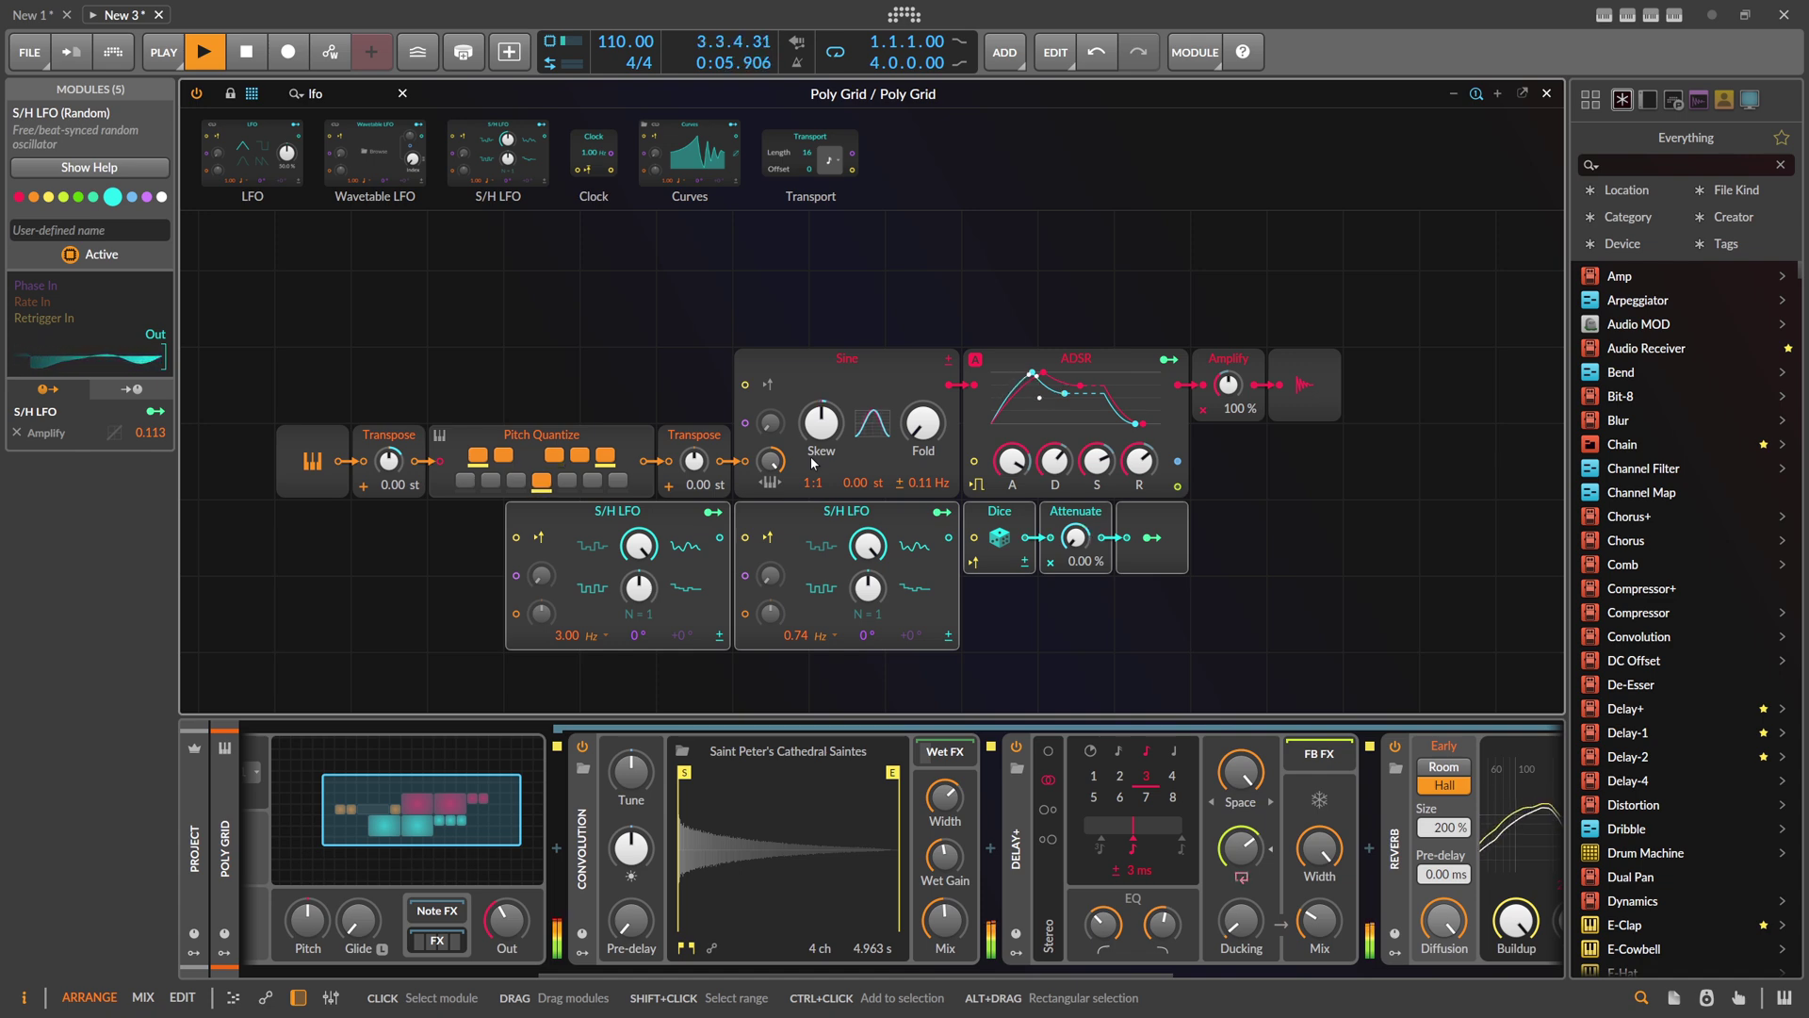
drag(1054, 461, 1097, 495)
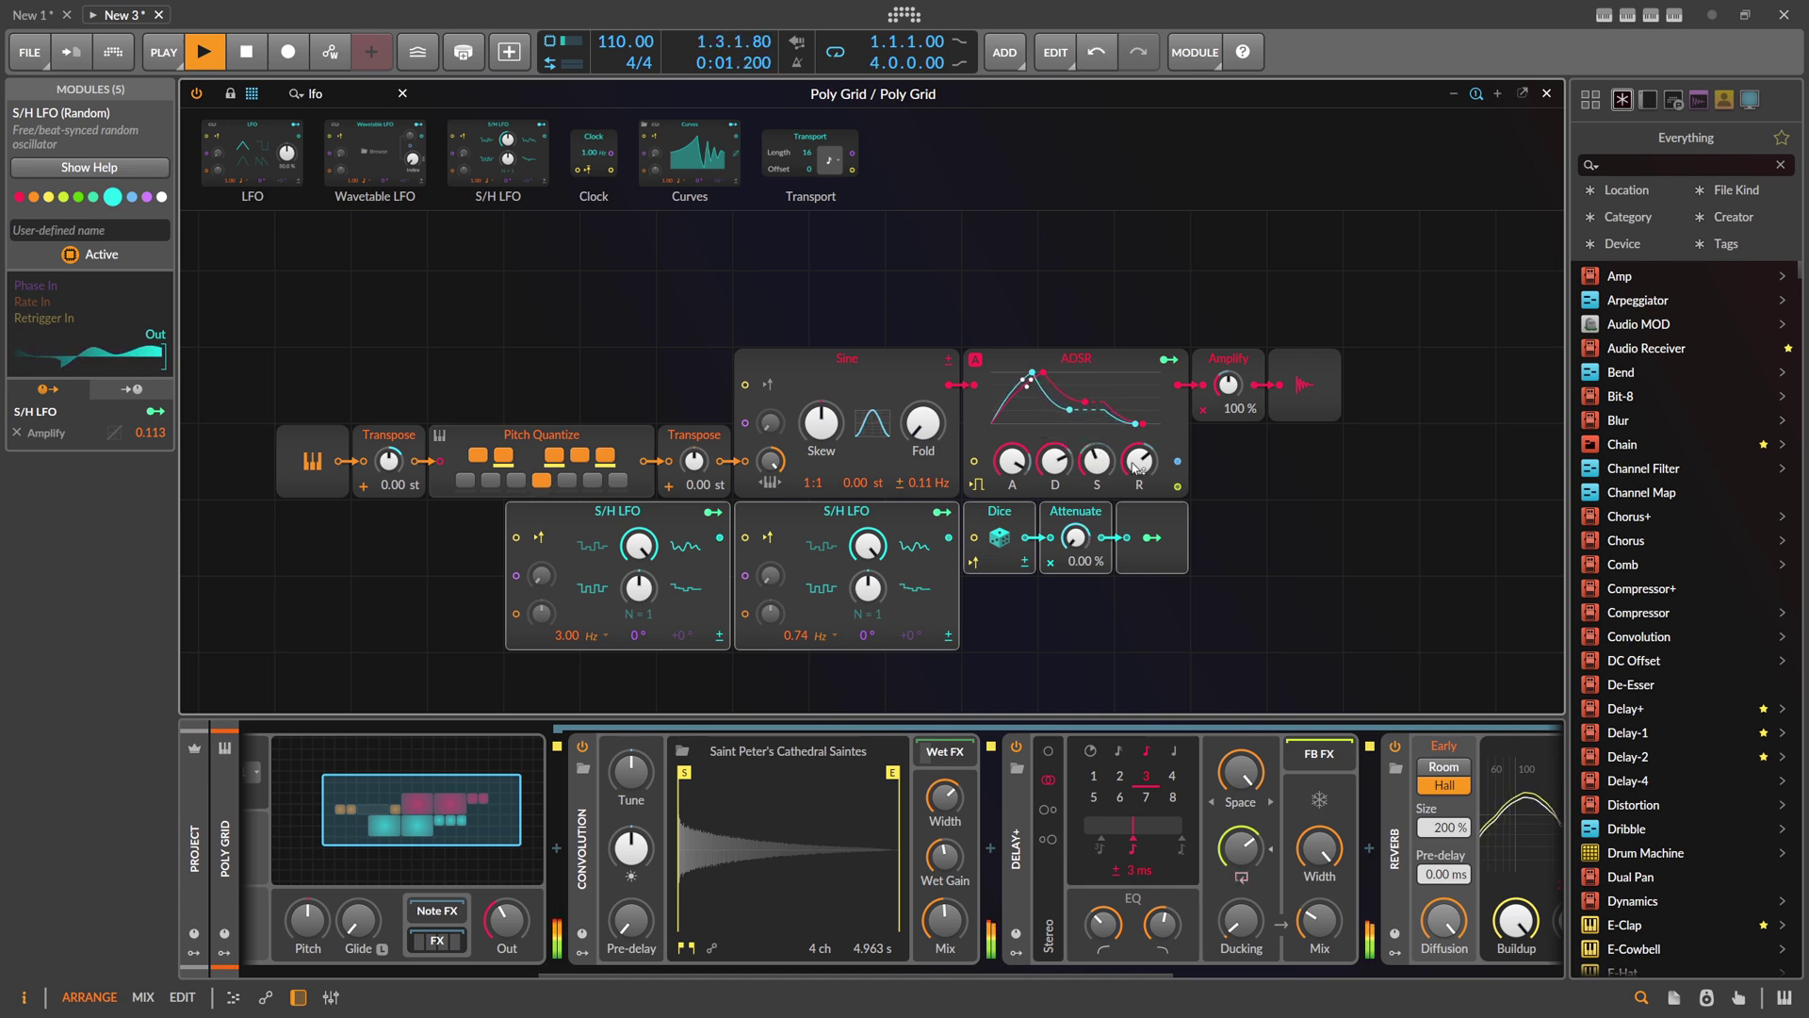
drag(614, 397, 656, 382)
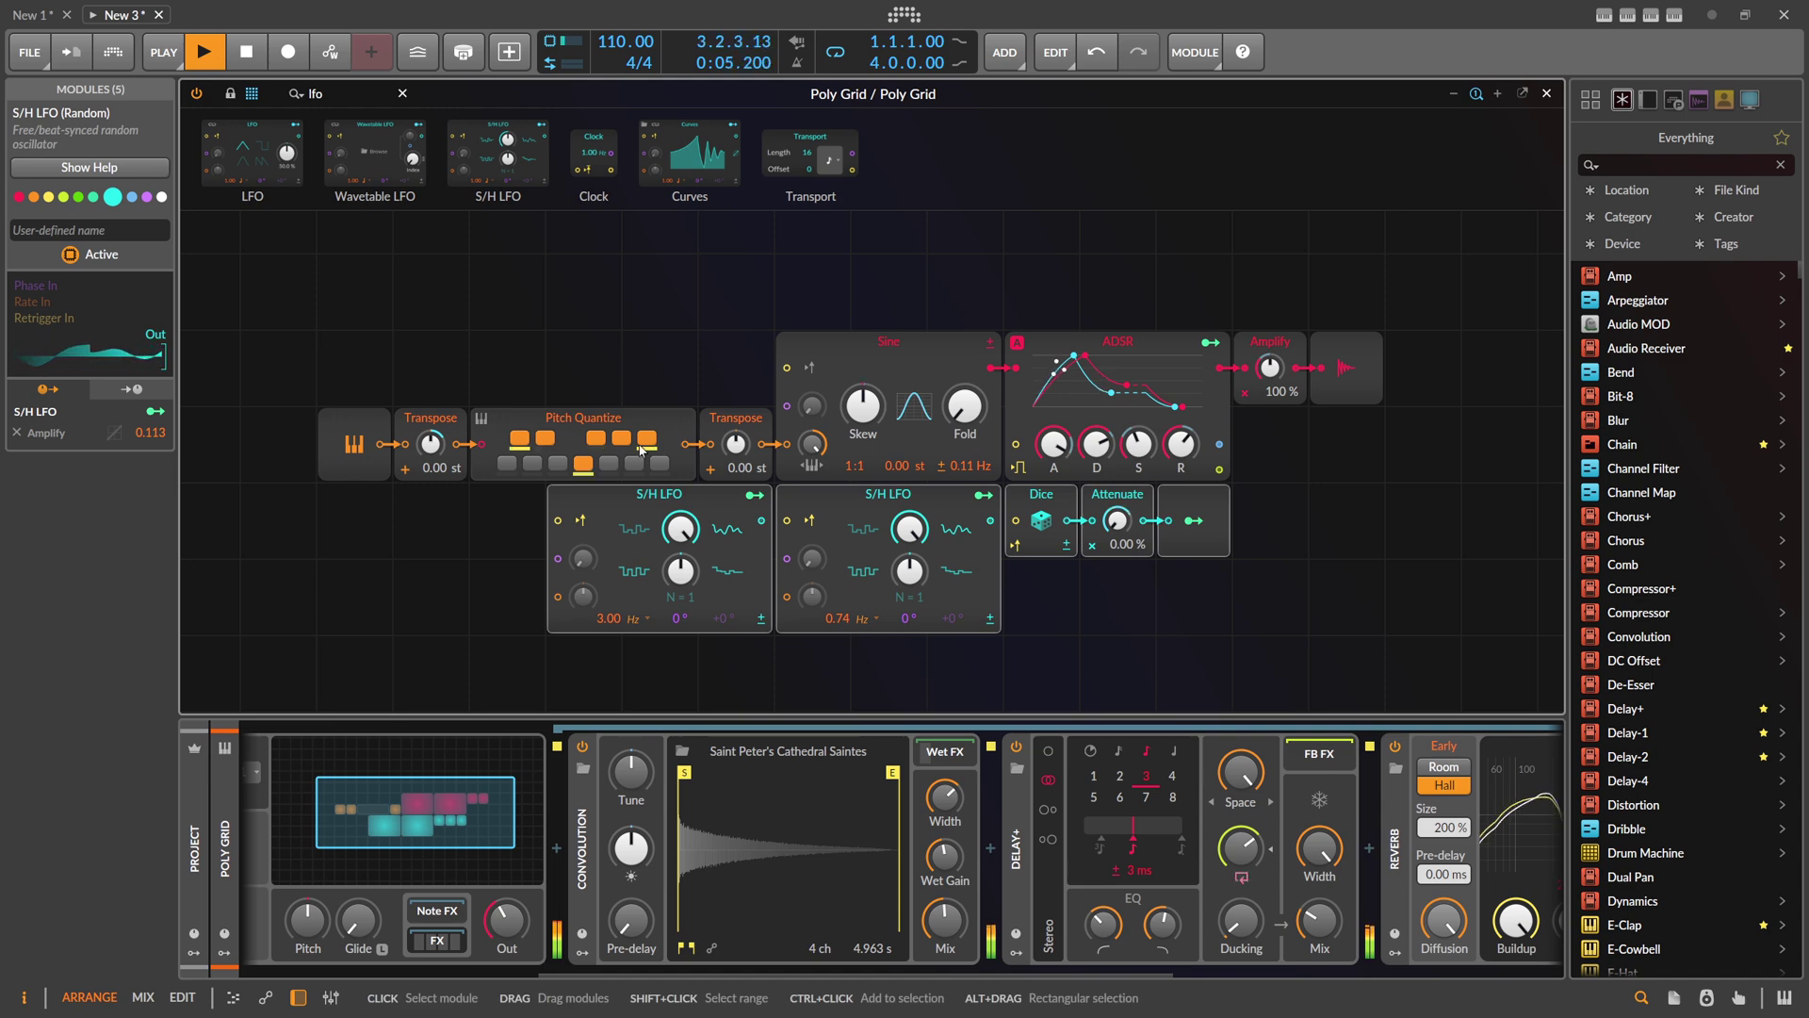
drag(507, 923, 507, 909)
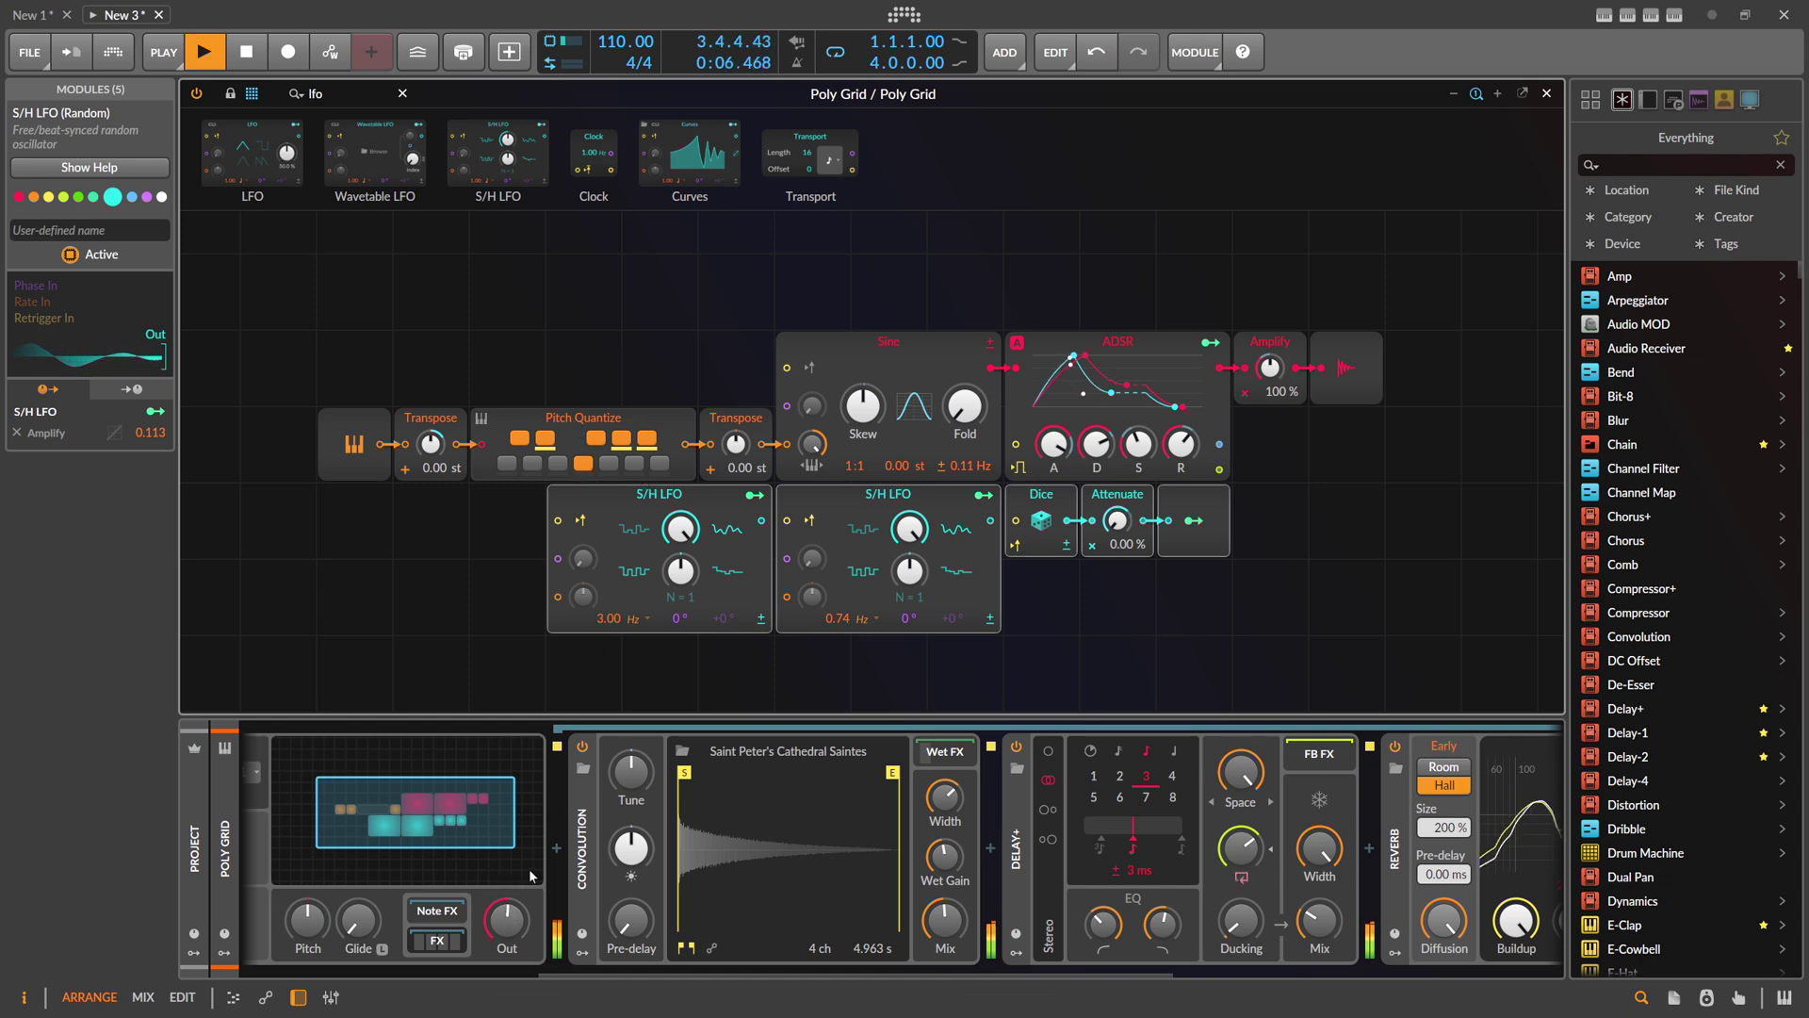
Step: Hide the Poly Grid's FX chain and connect the first Transpose directly to the second, bypassing Pitch Quantize
click(452, 941)
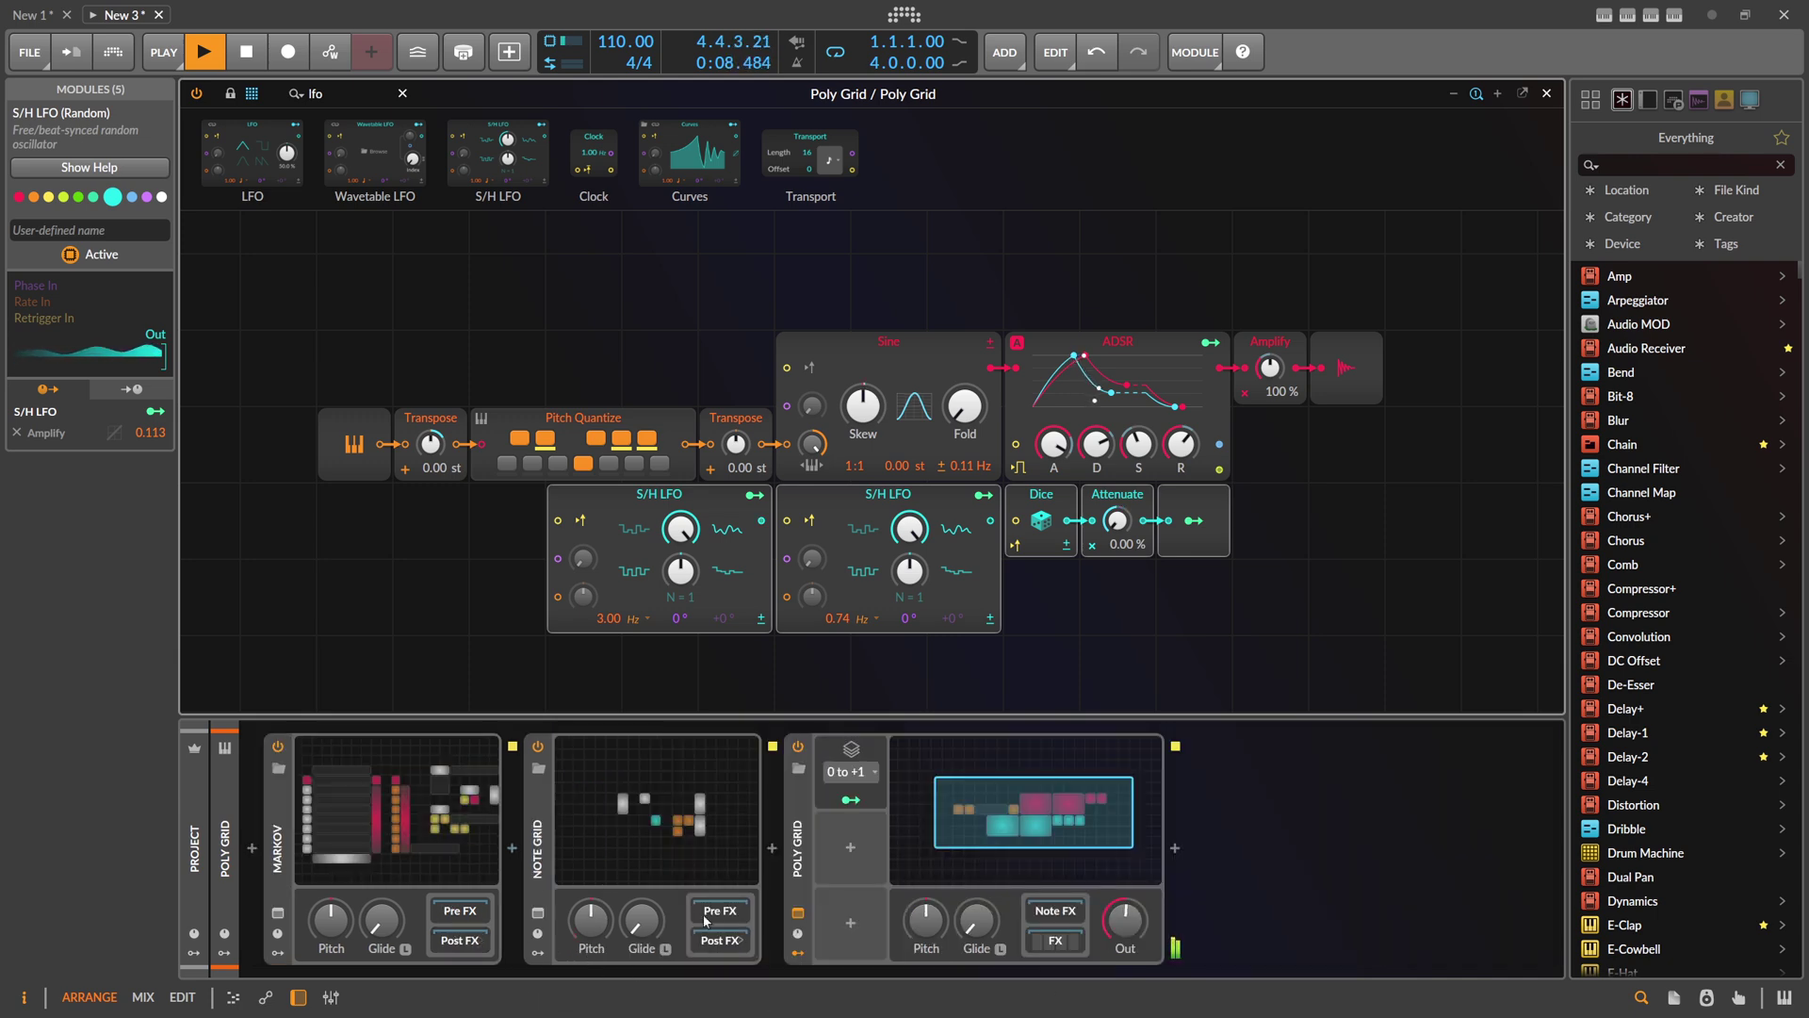
click(593, 451)
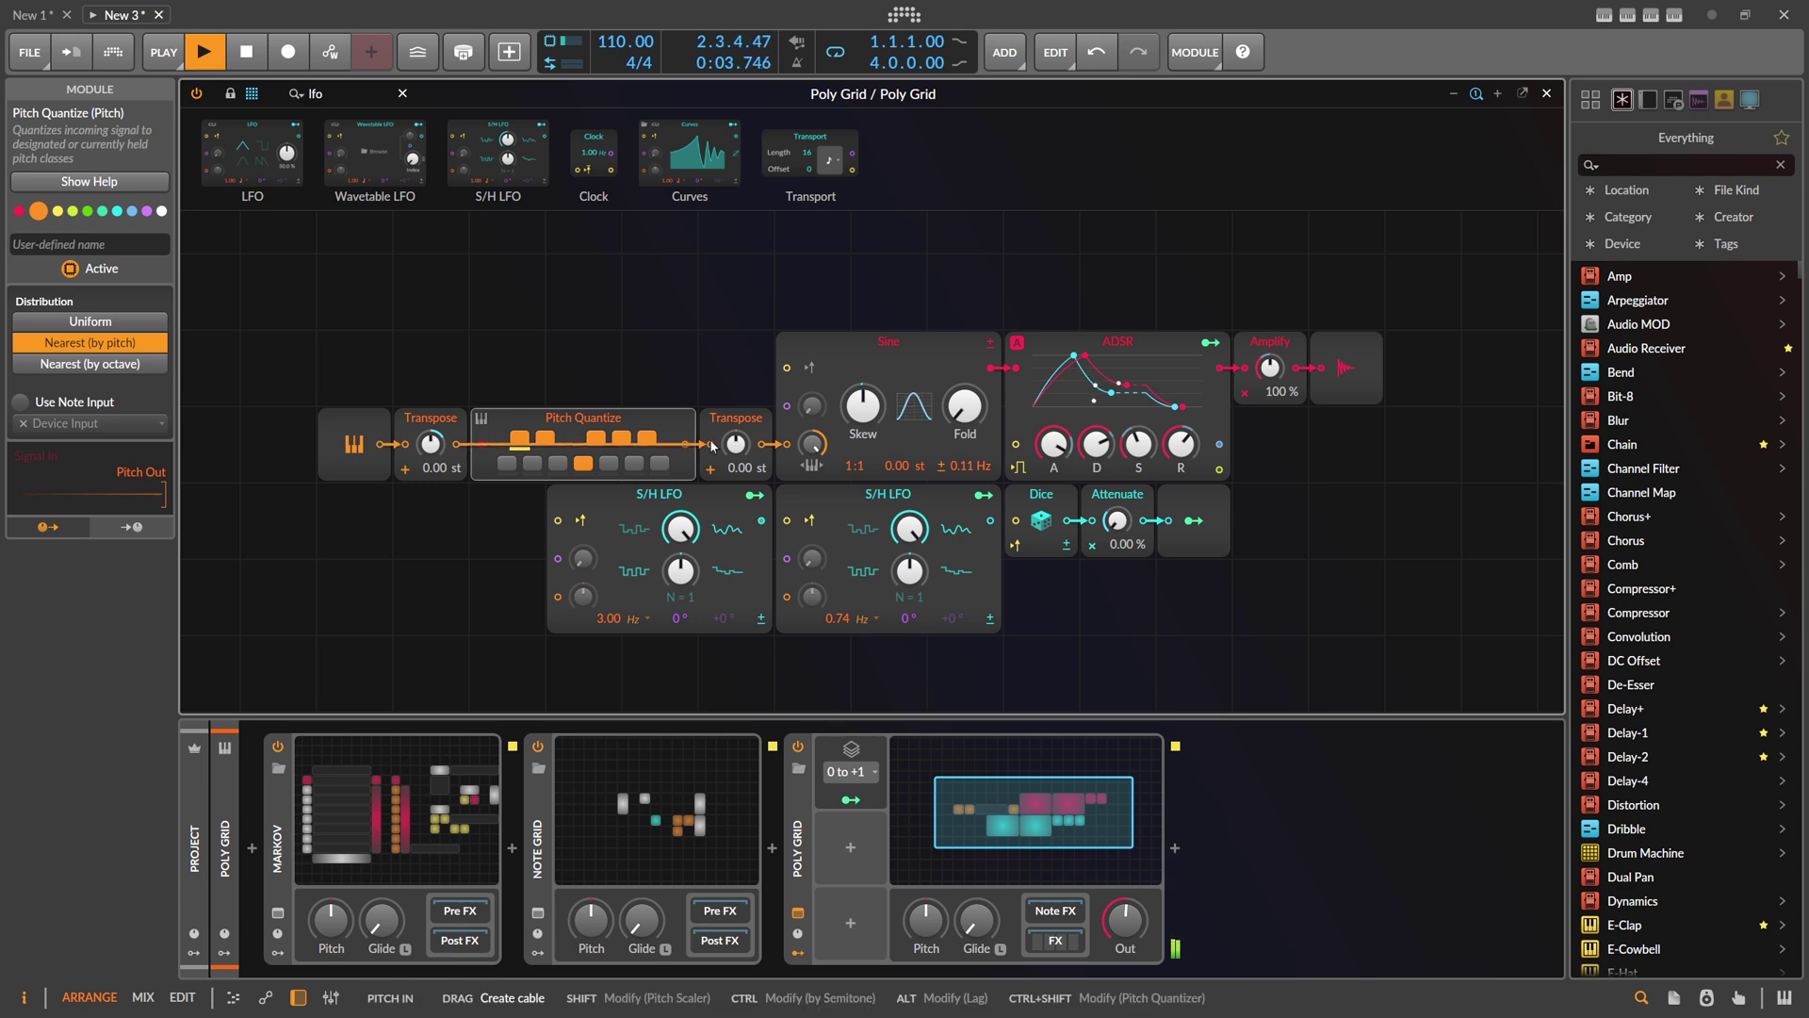
Step: Open the Markov sequencer's grid to view its probability table, and return to the Poly Grid patch
click(860, 808)
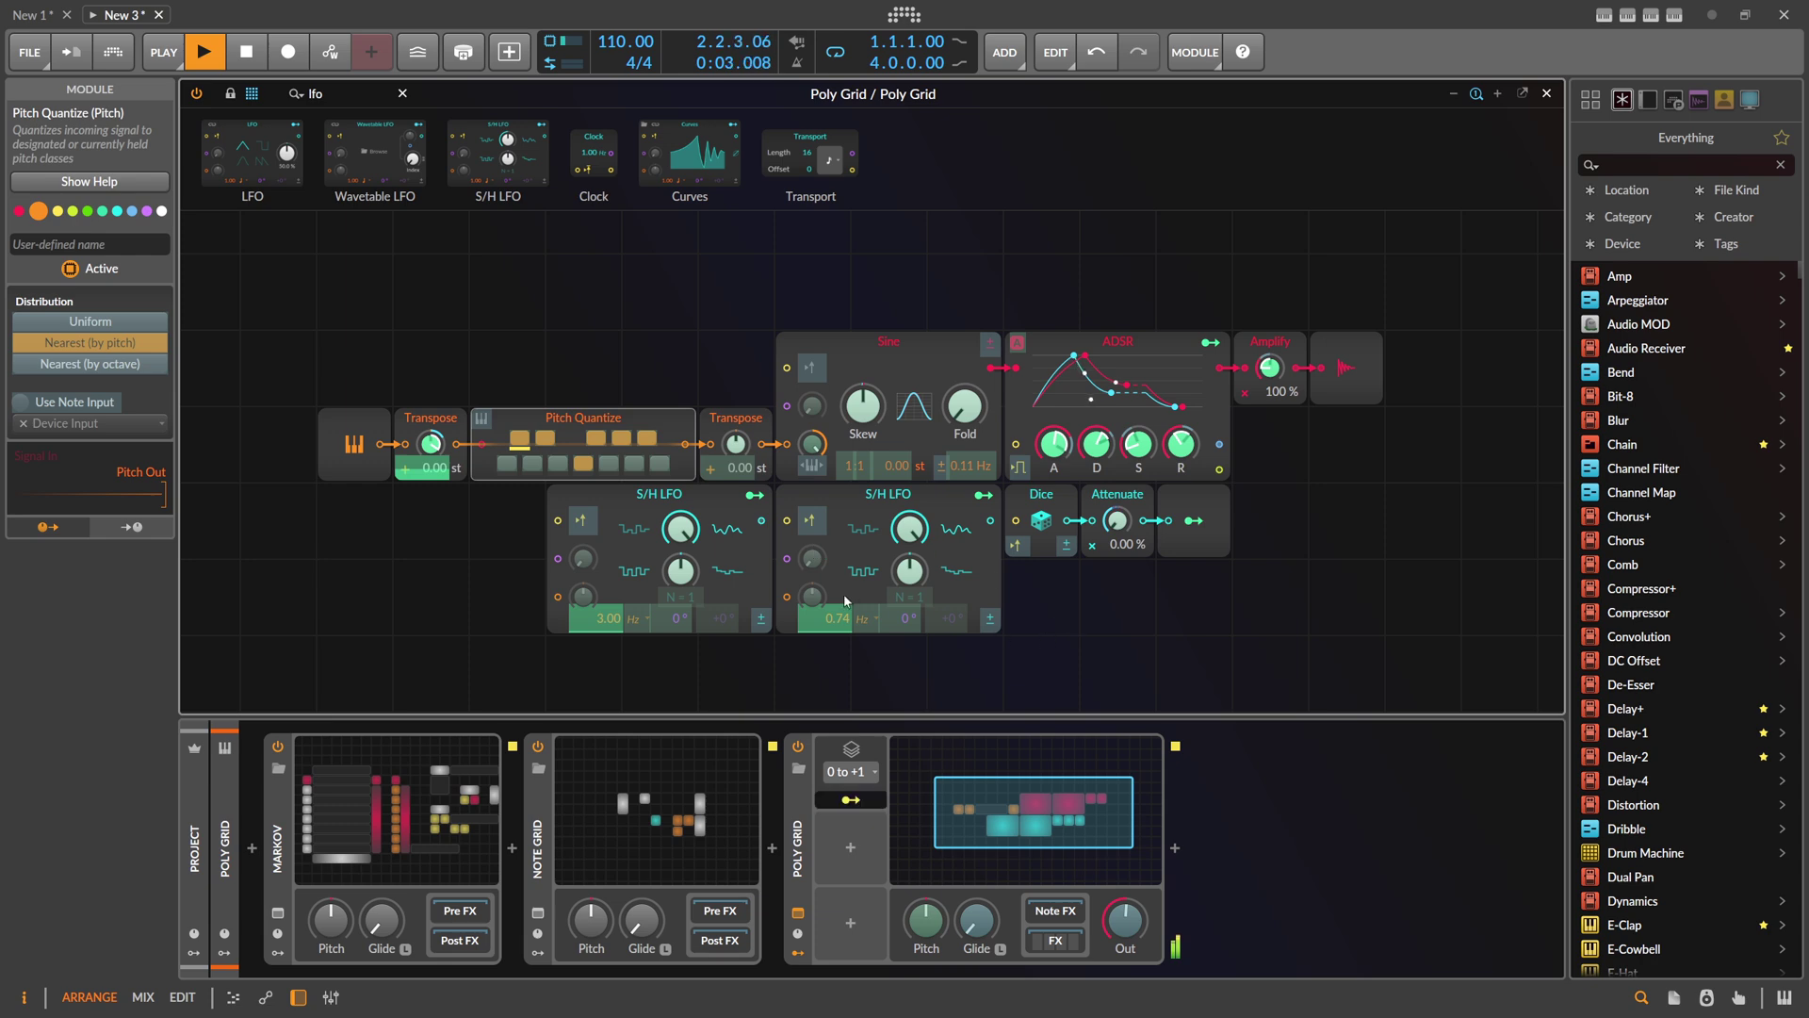
click(423, 790)
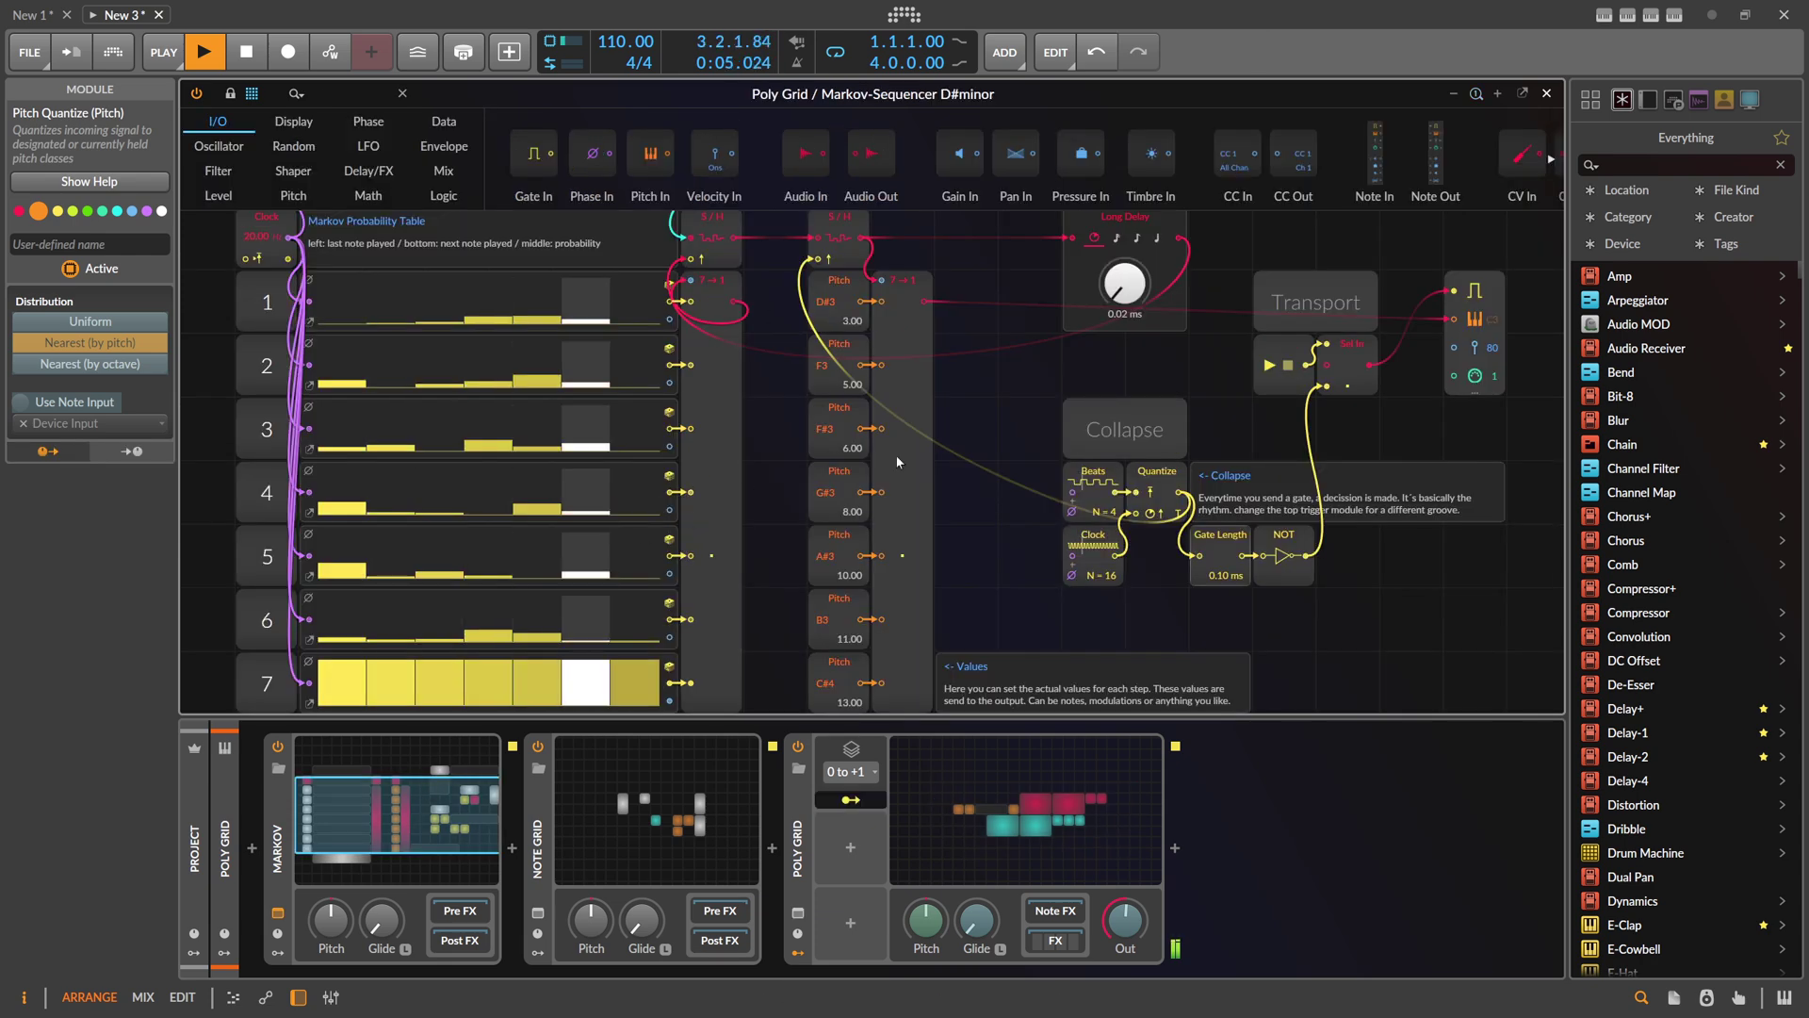
click(1547, 93)
click(1025, 799)
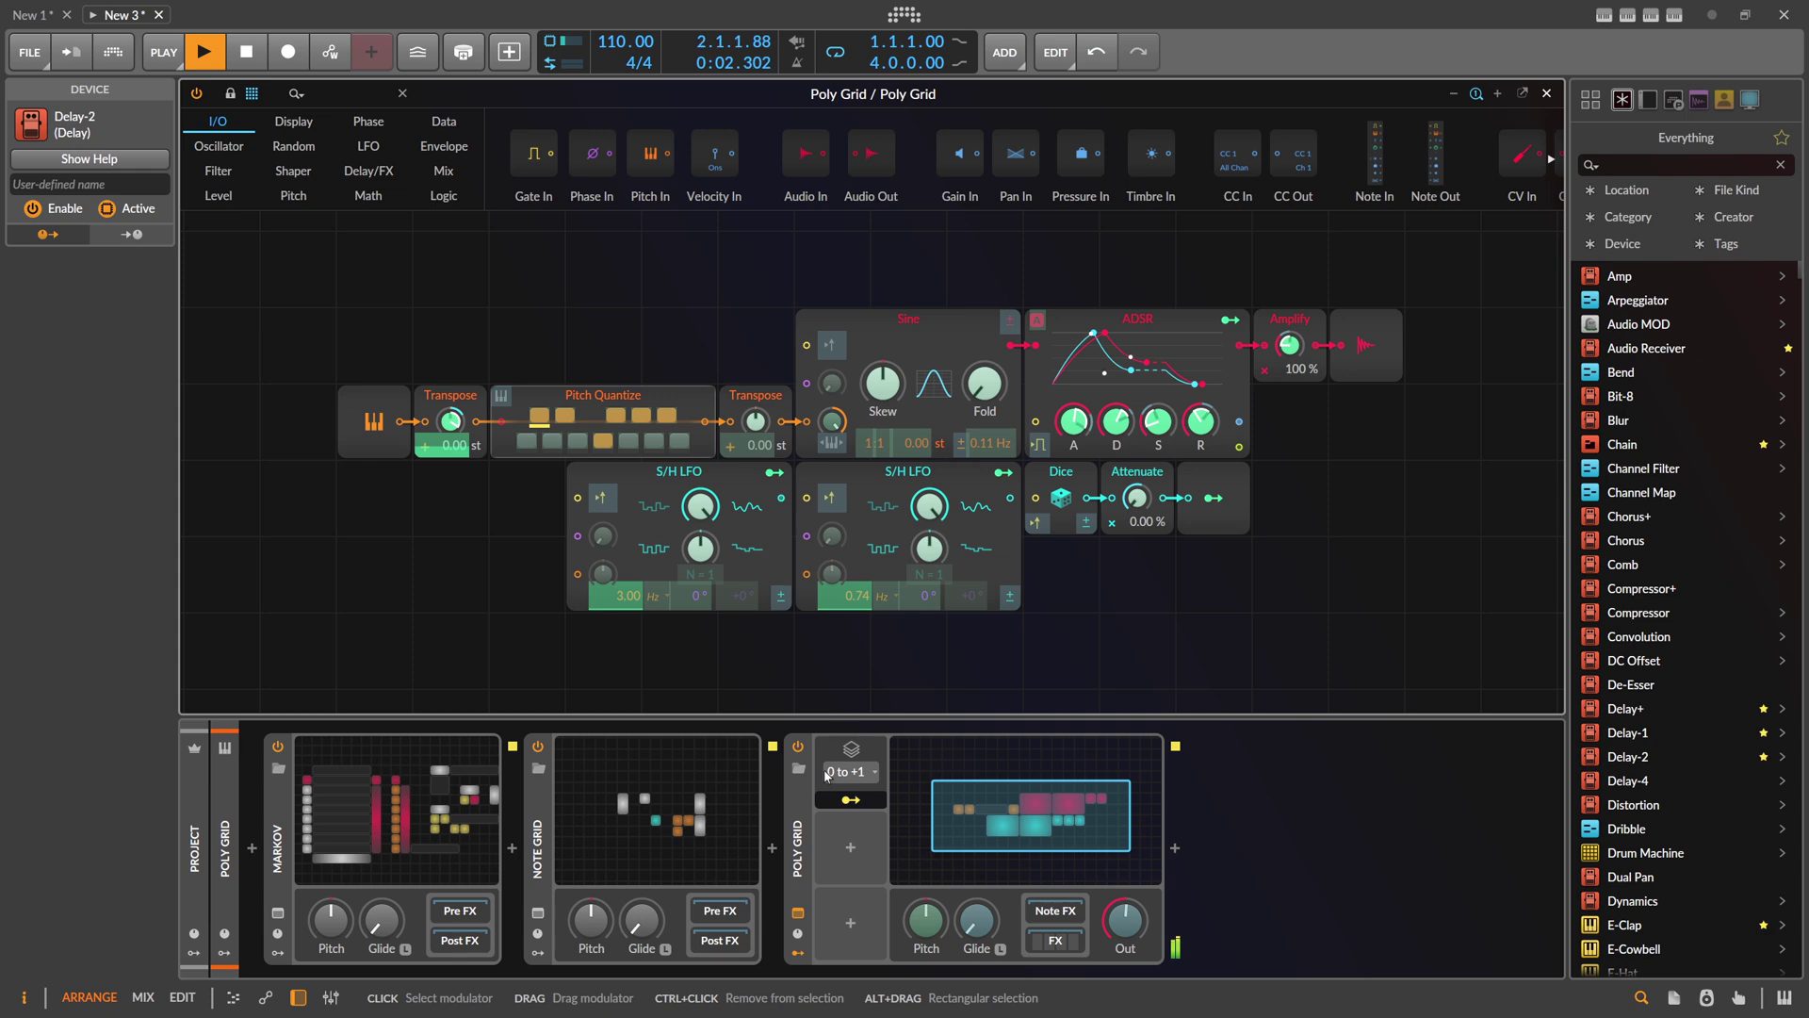
Step: Set Stack Spread's modulation of the first Transpose to about 19.68 st, reduce its Amplify modulation, and trim the Poly Grid's output slightly
click(851, 799)
drag(450, 421, 451, 400)
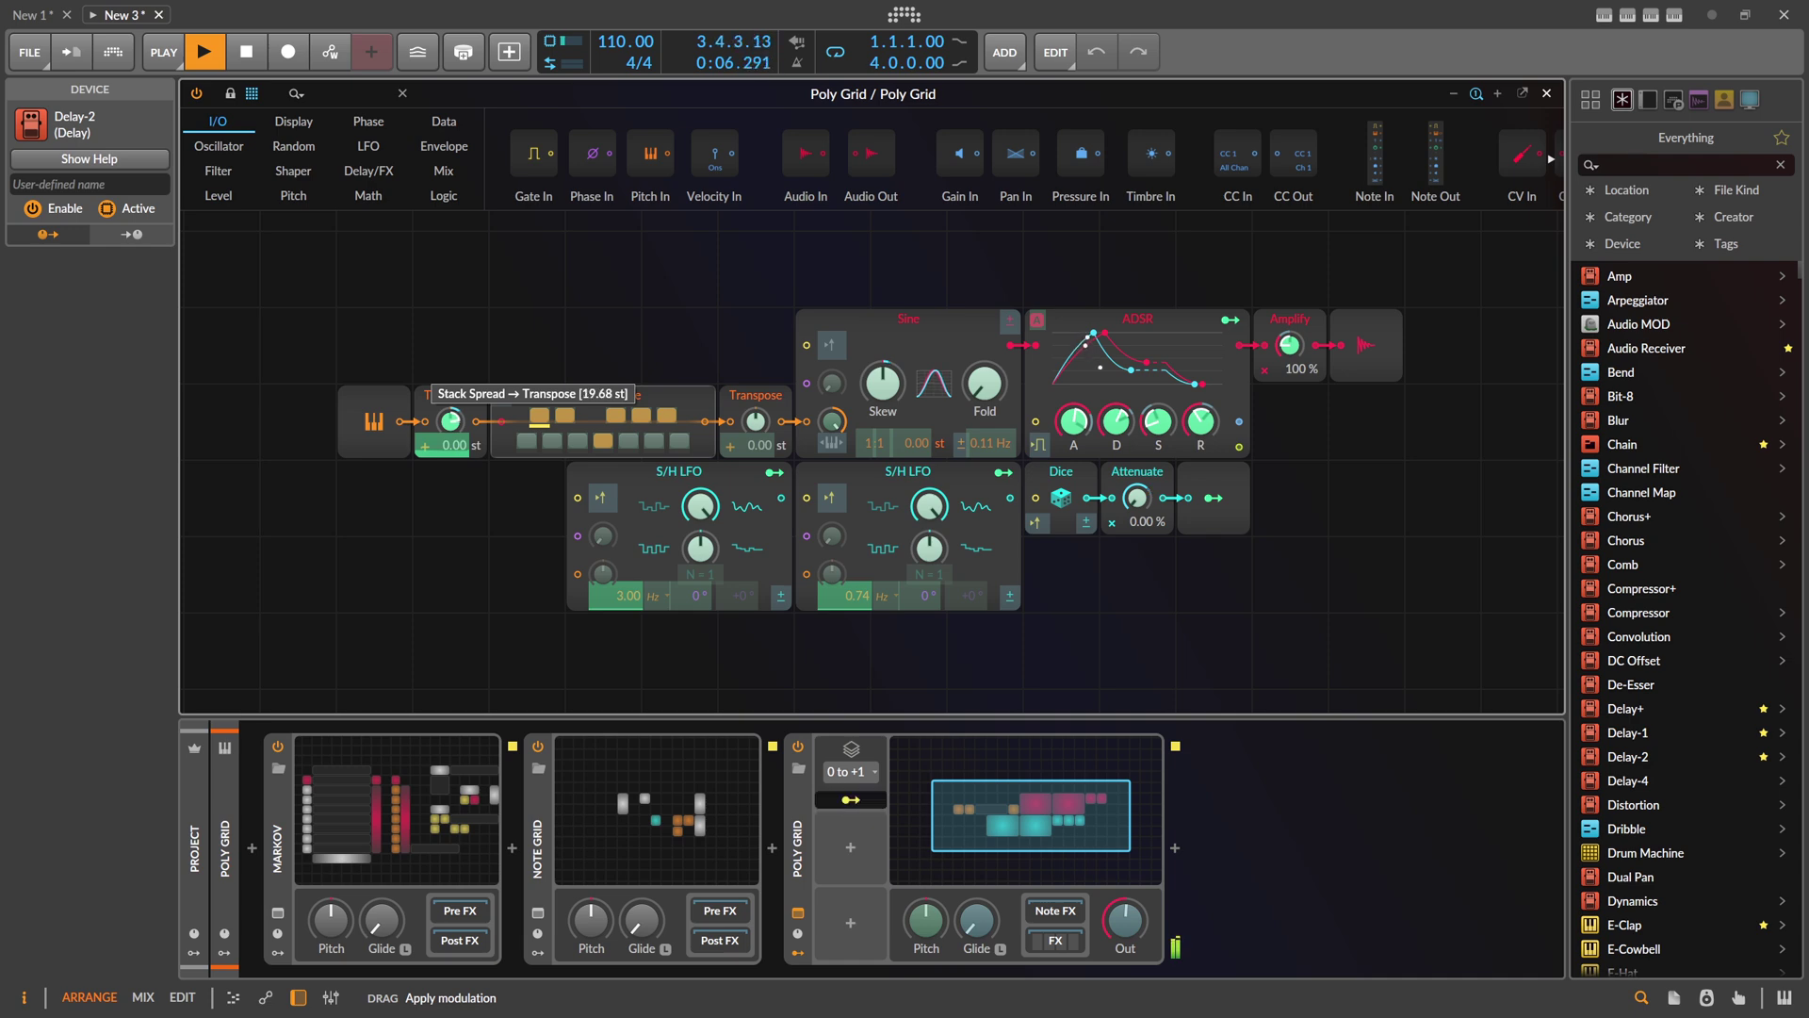
drag(1290, 346, 1290, 377)
click(851, 799)
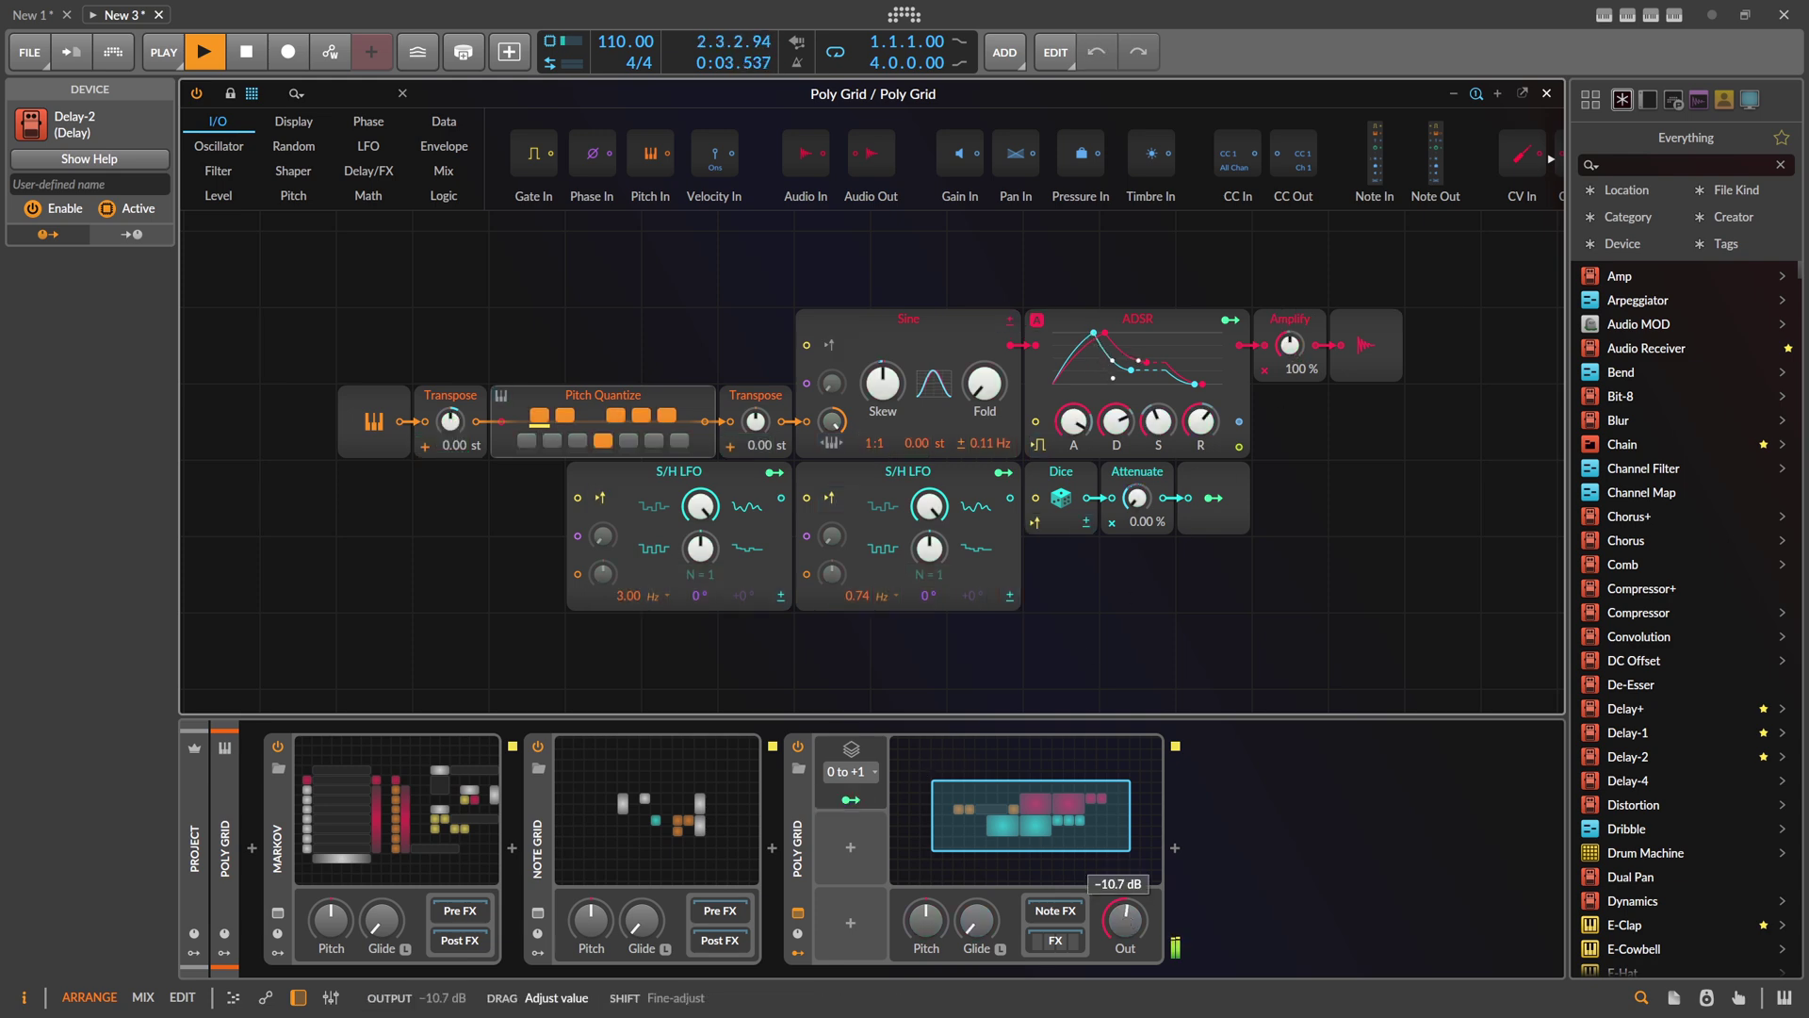
drag(1123, 918, 1122, 923)
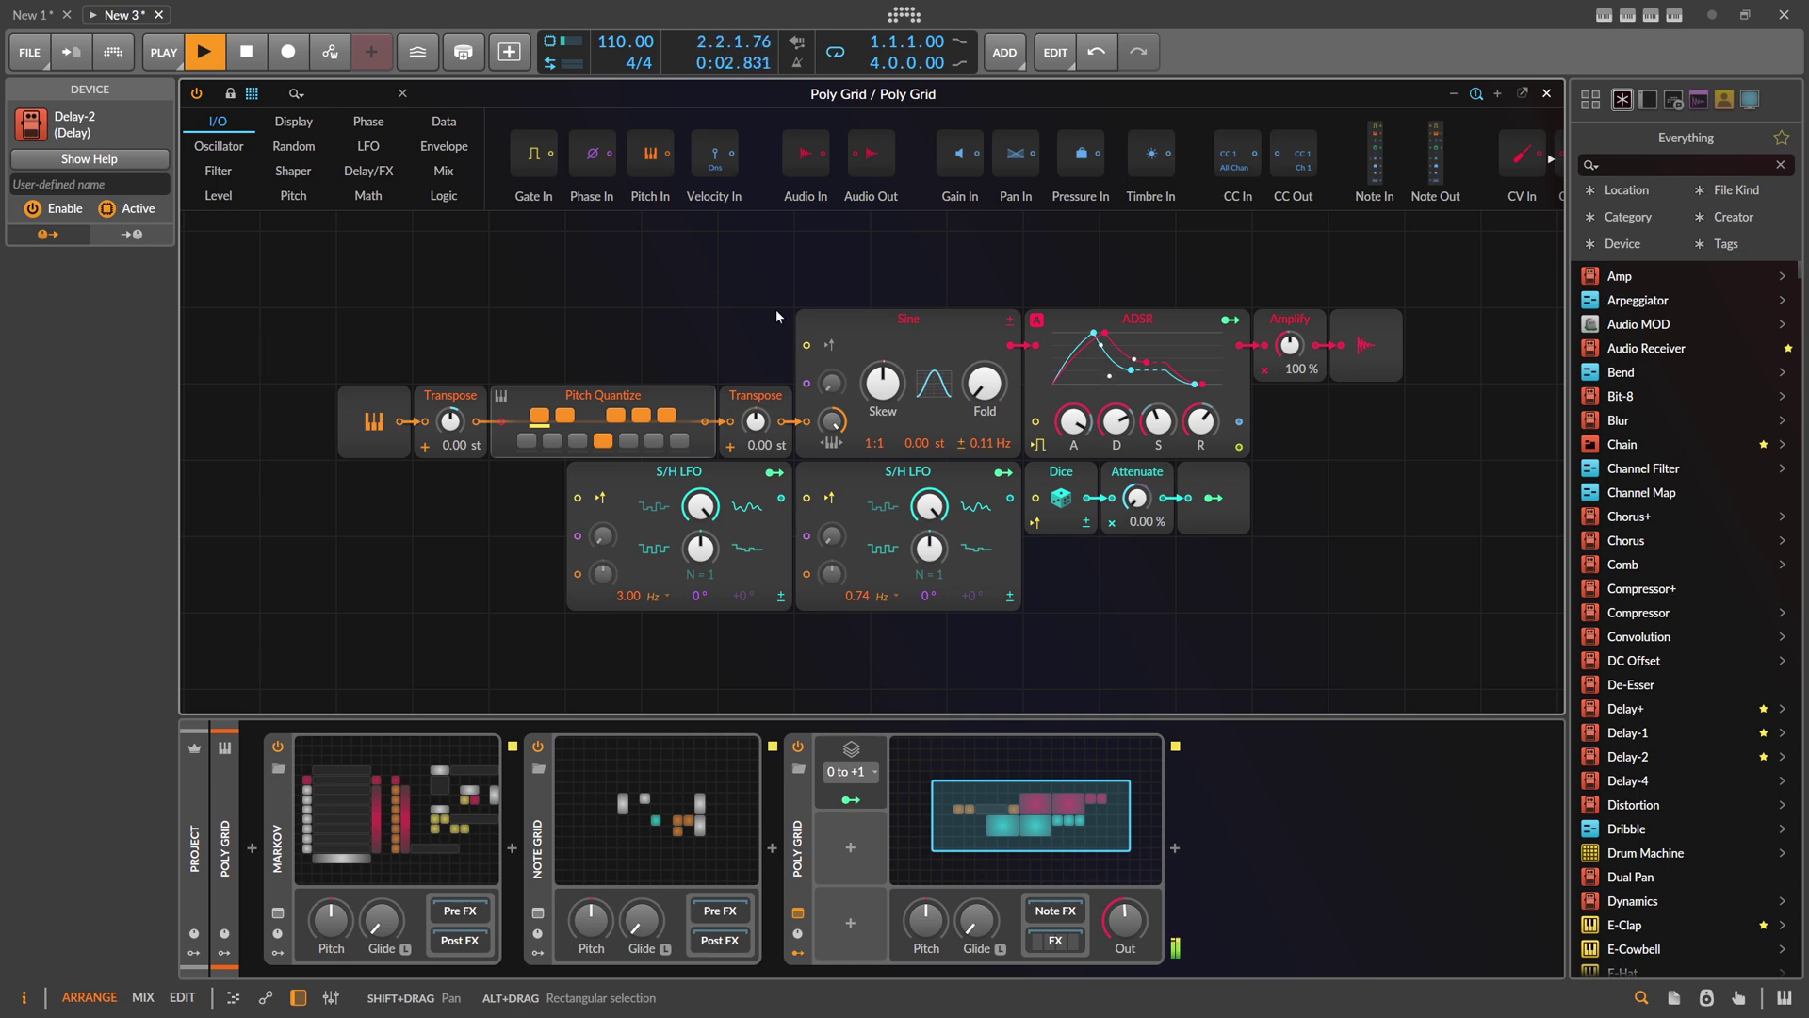
Step: Move Pitch Quantize above the signal chain, and set the Amplify gain to about 13 % with Stack Spread modulating it by about +0.91
drag(660, 453, 659, 377)
click(868, 796)
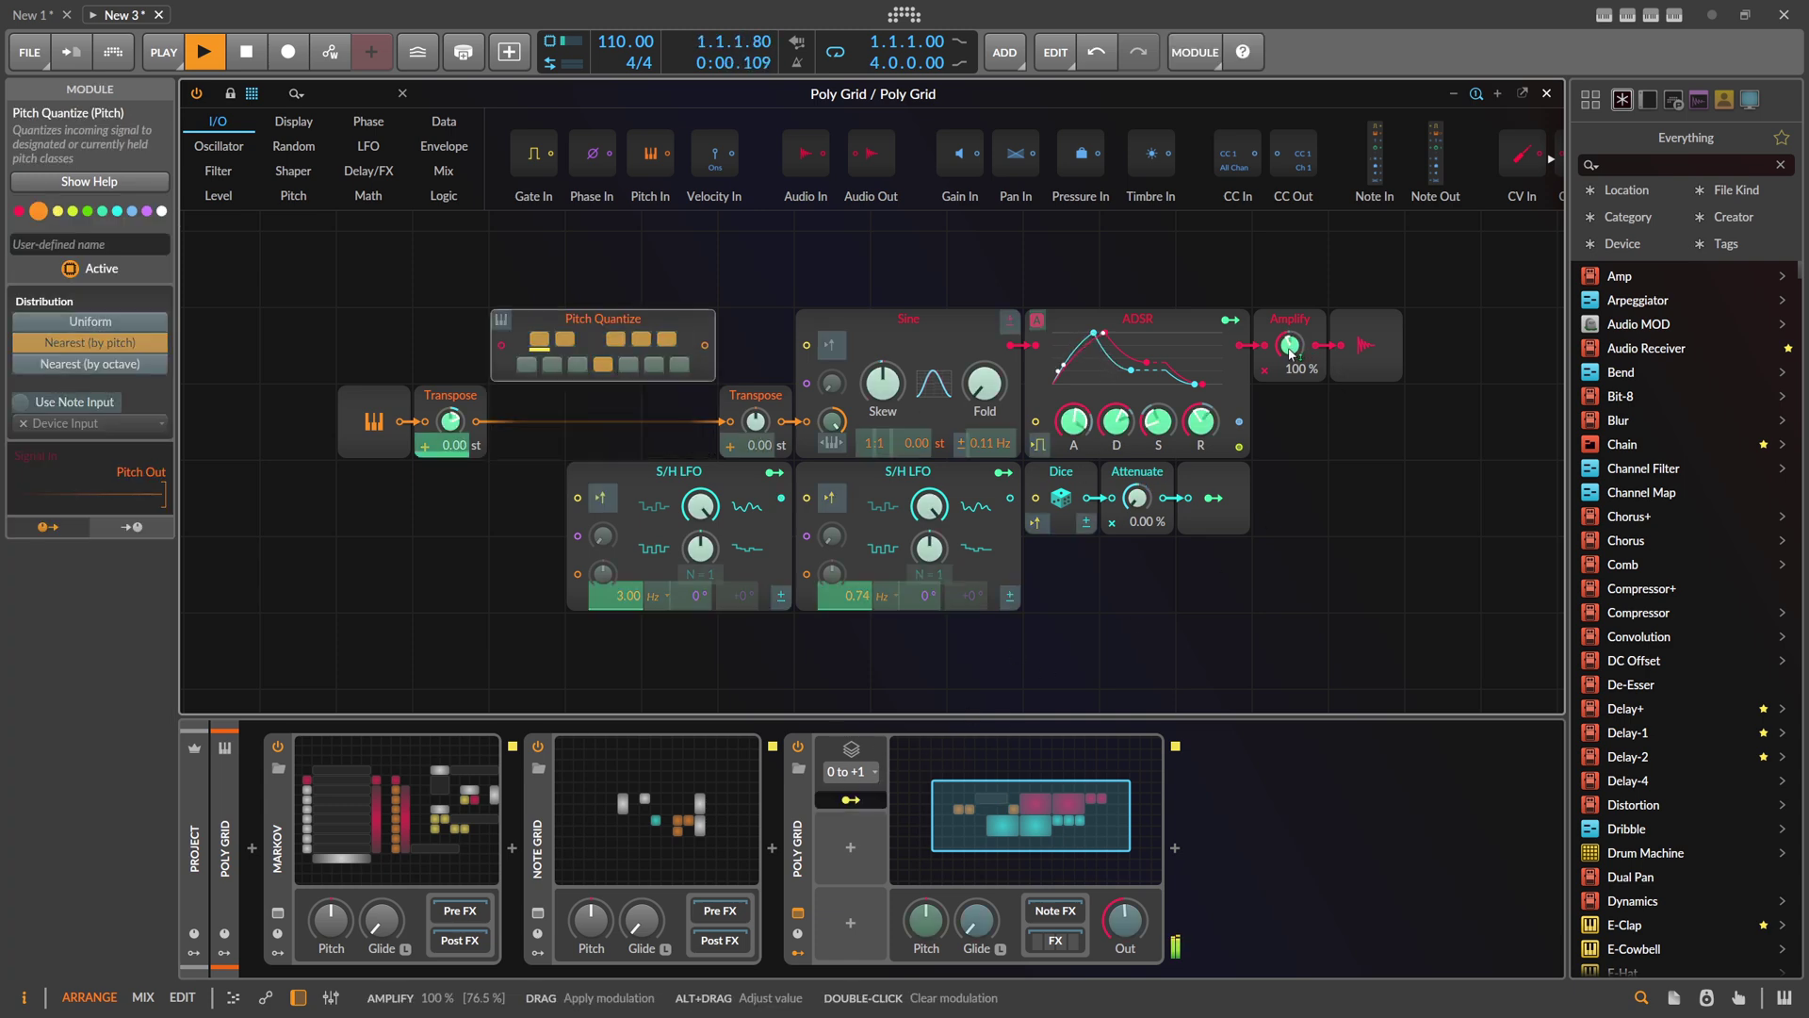
mouse_move(1294, 352)
mouse_down()
mouse_move(1293, 454)
mouse_move(1291, 332)
mouse_up()
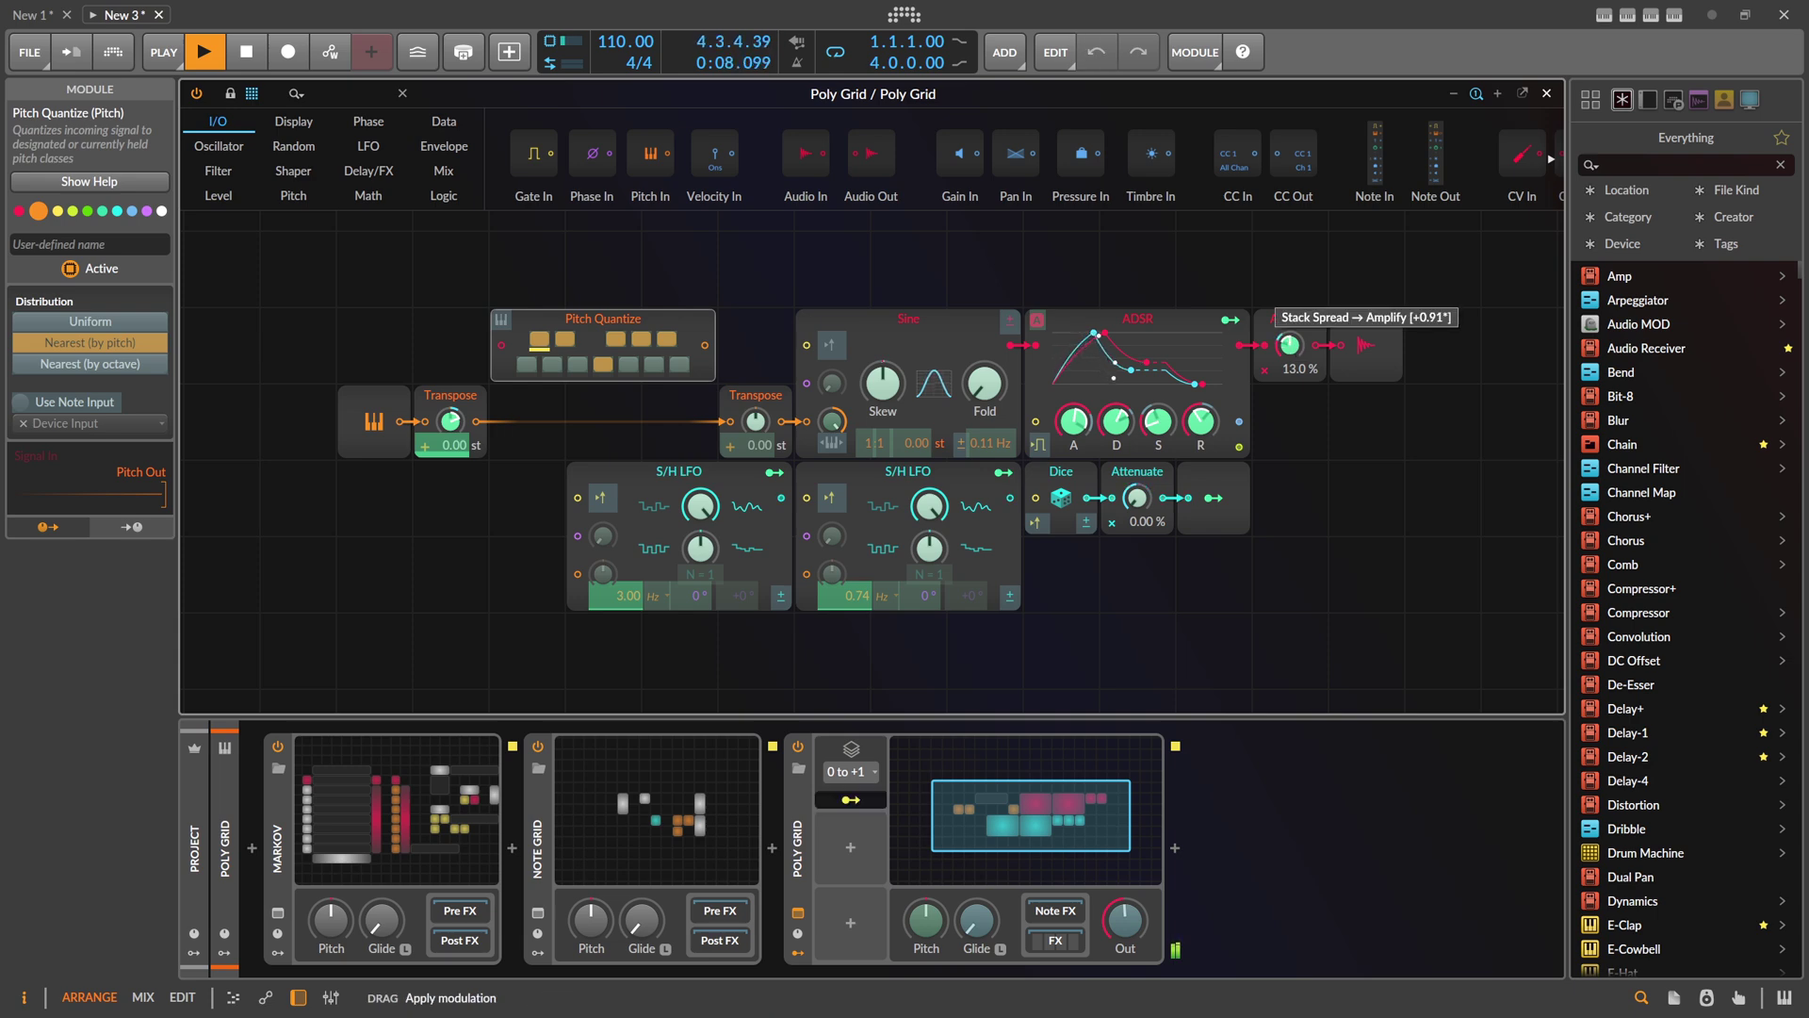
drag(1291, 345, 1291, 344)
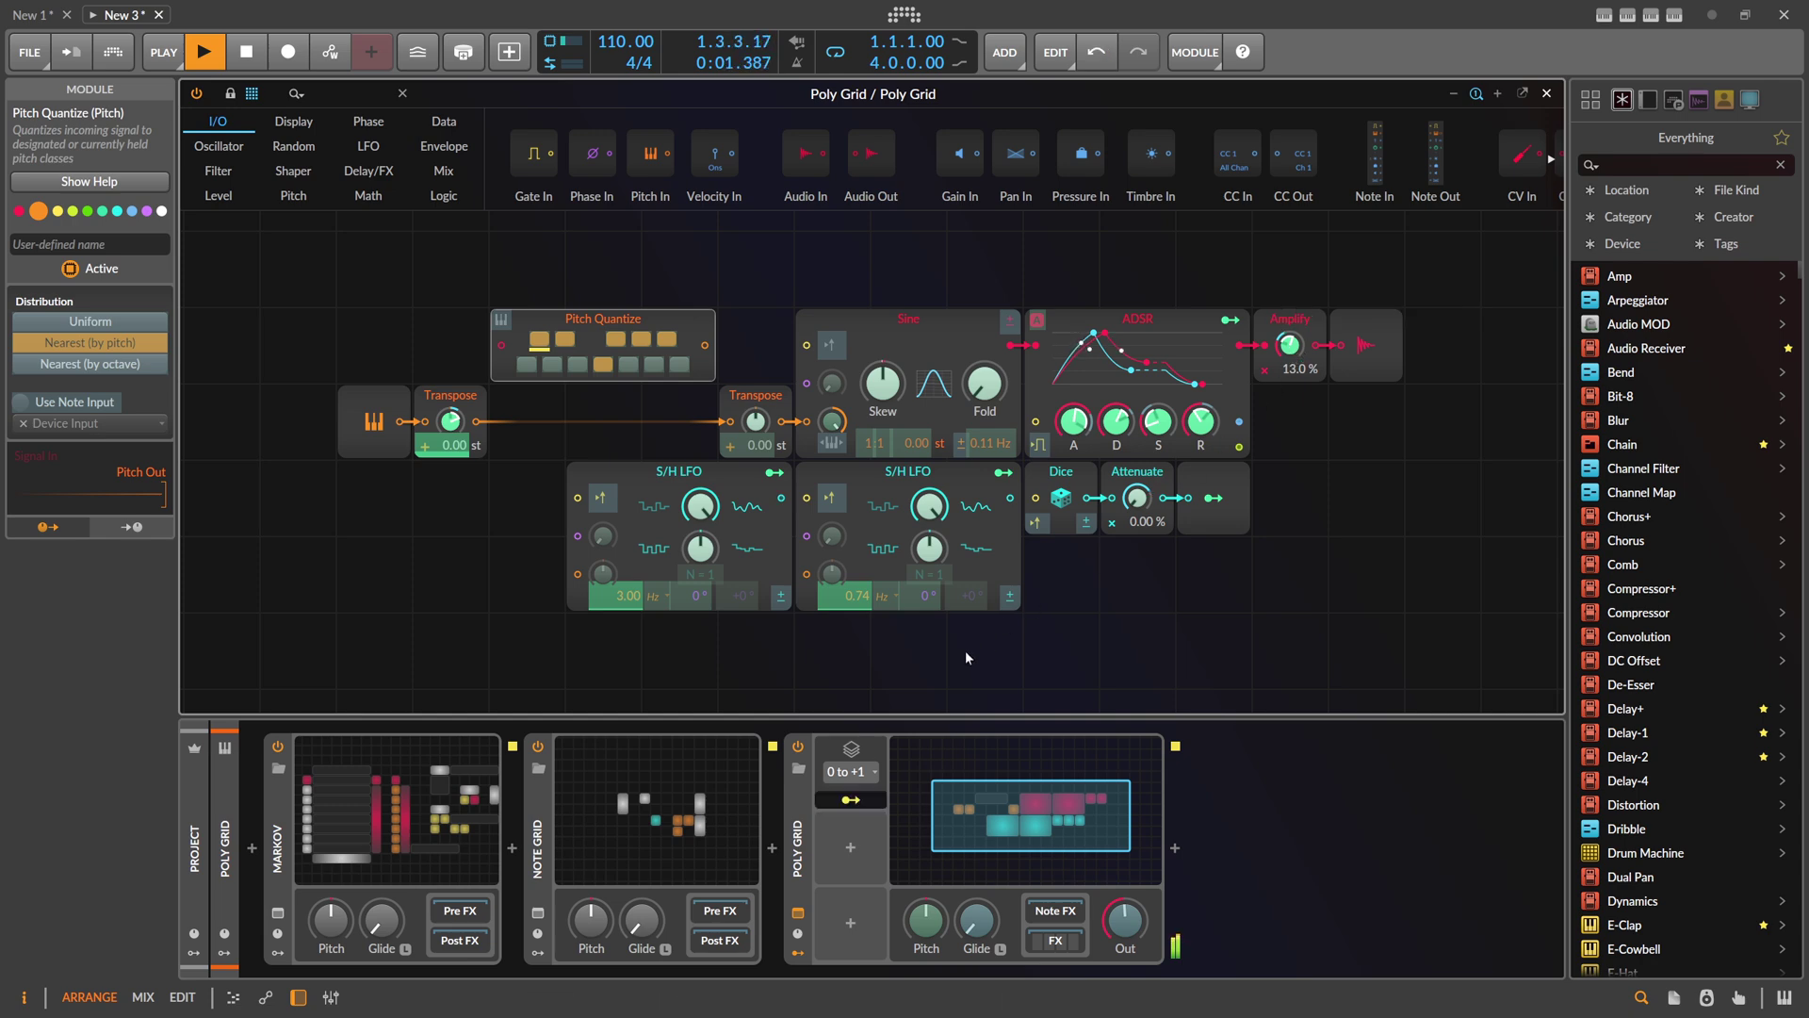
Step: Set the Poly Grid's output to about -11.0 dB and adjust Stack Spread's modulation of the first Transpose to about 18 st
click(851, 799)
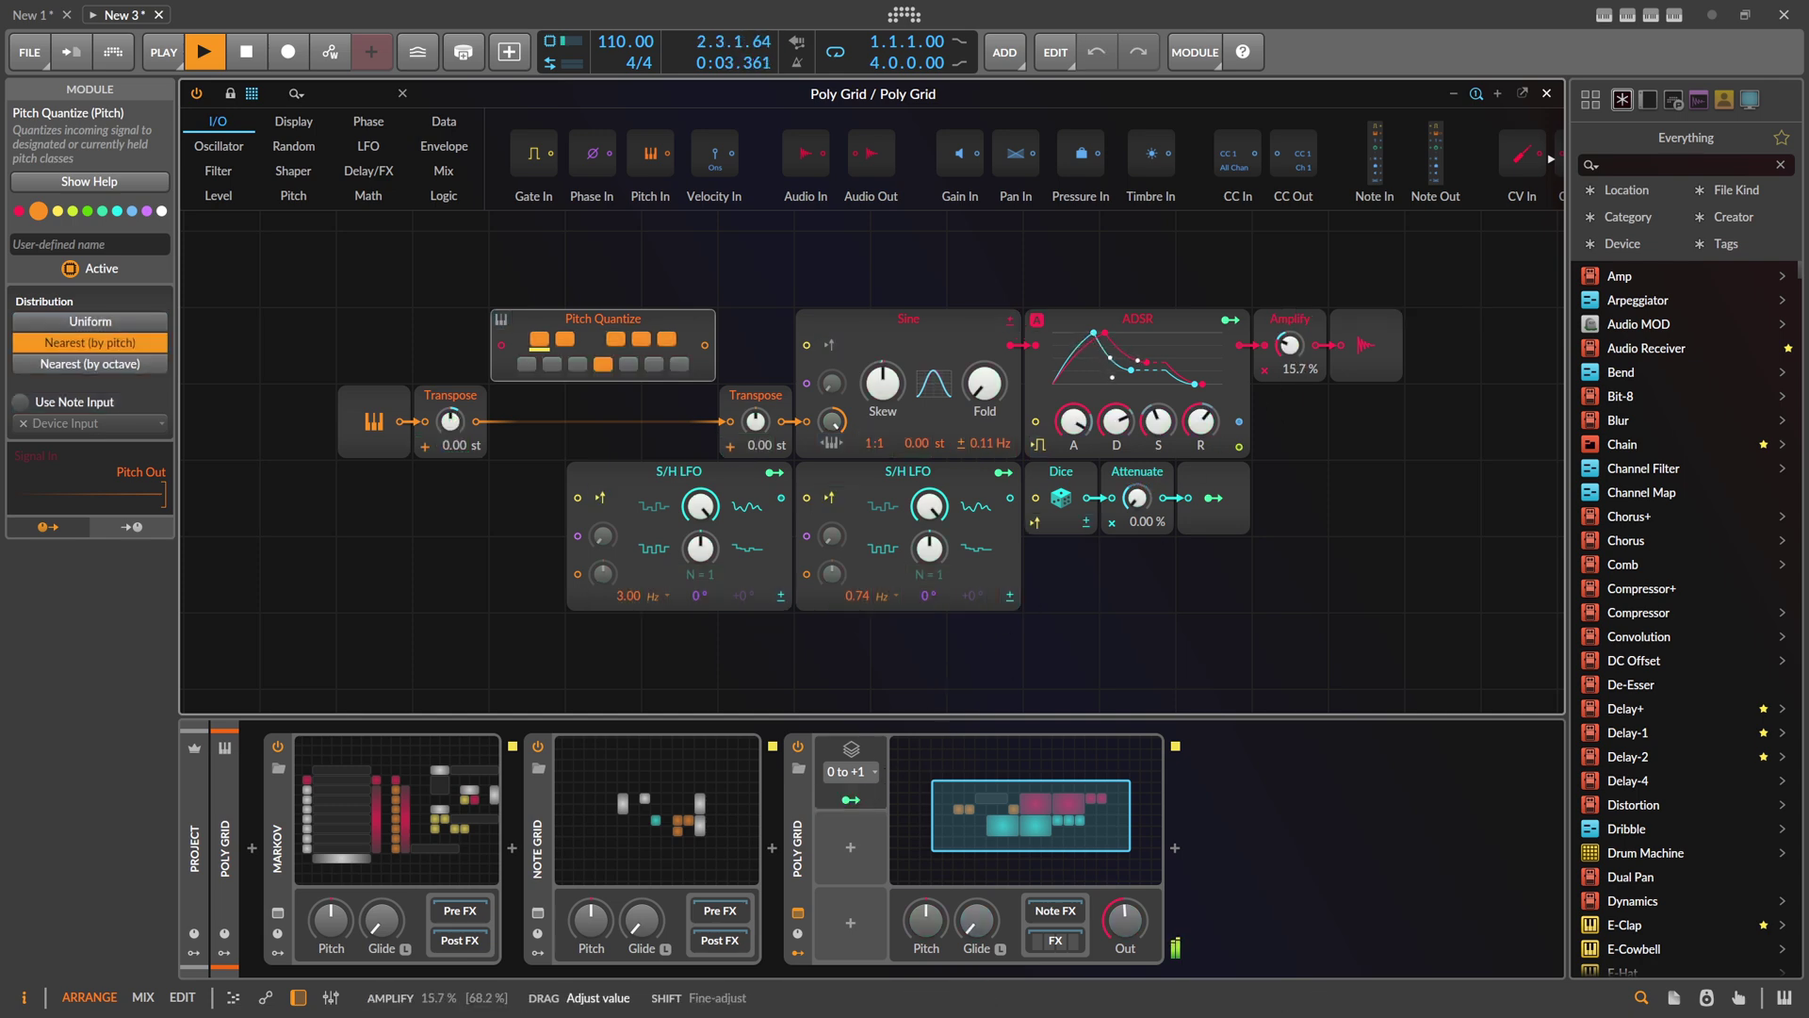
drag(1125, 920, 1125, 919)
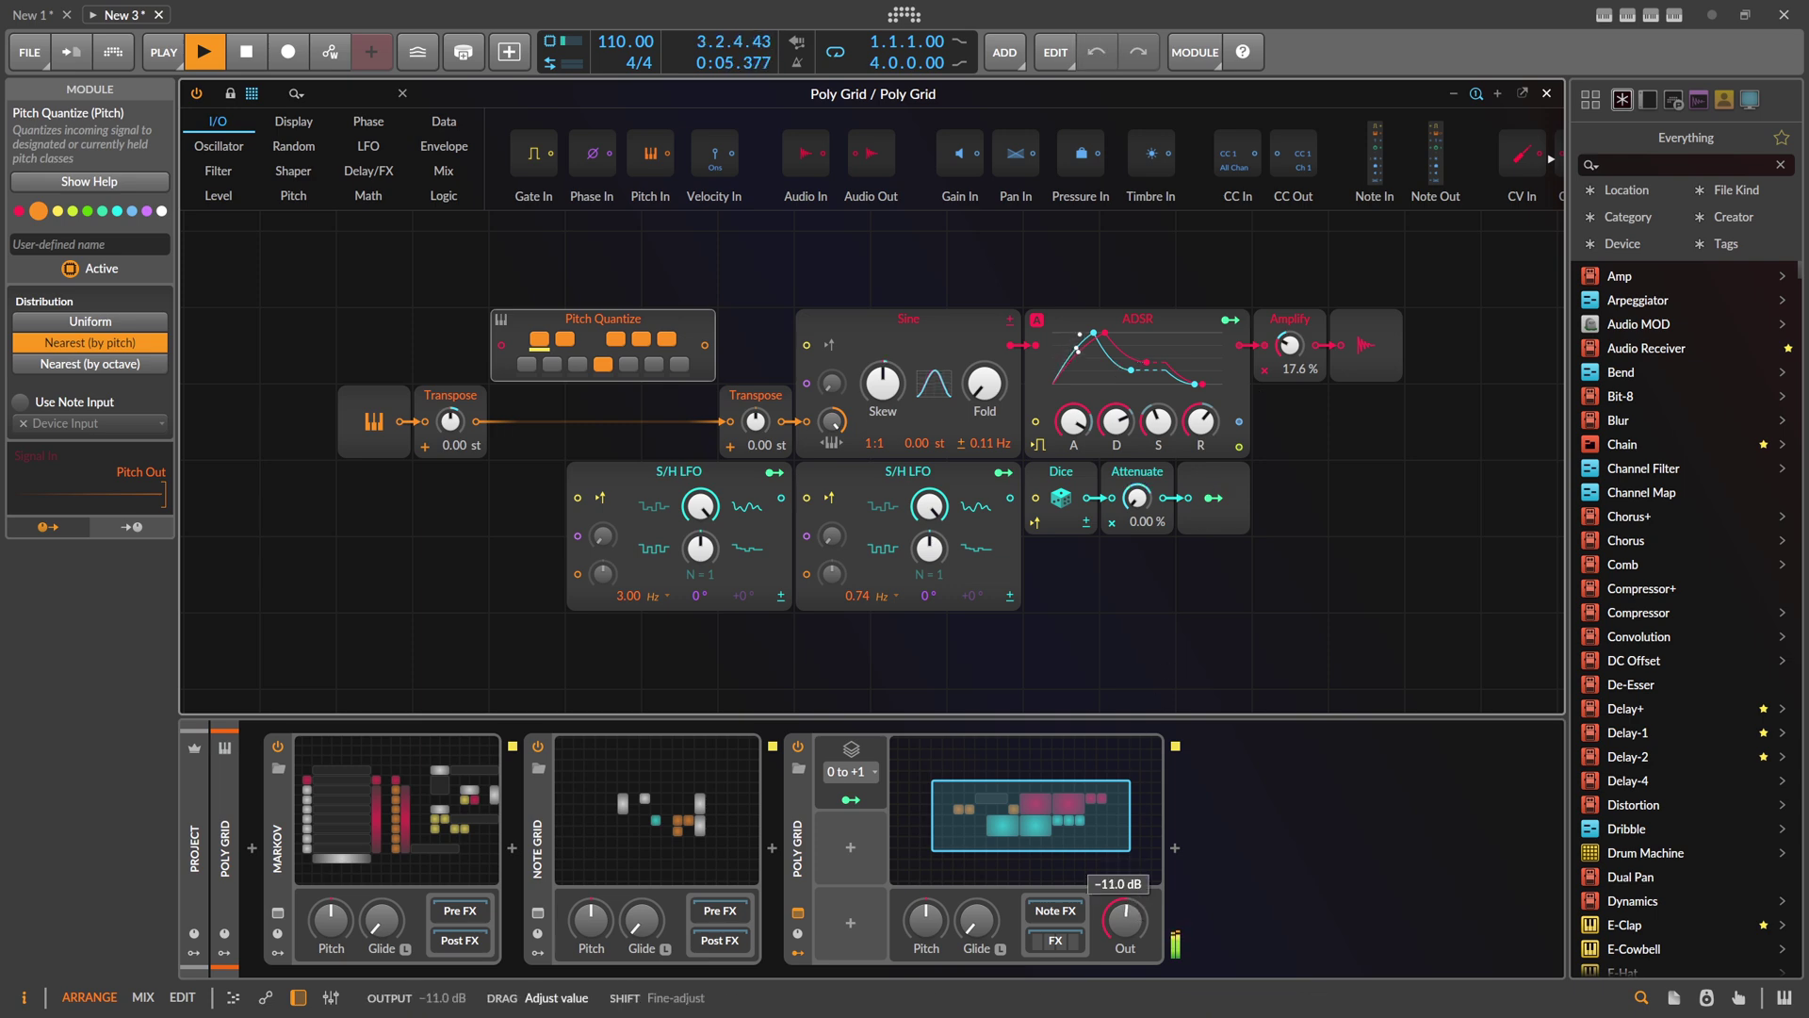
click(851, 799)
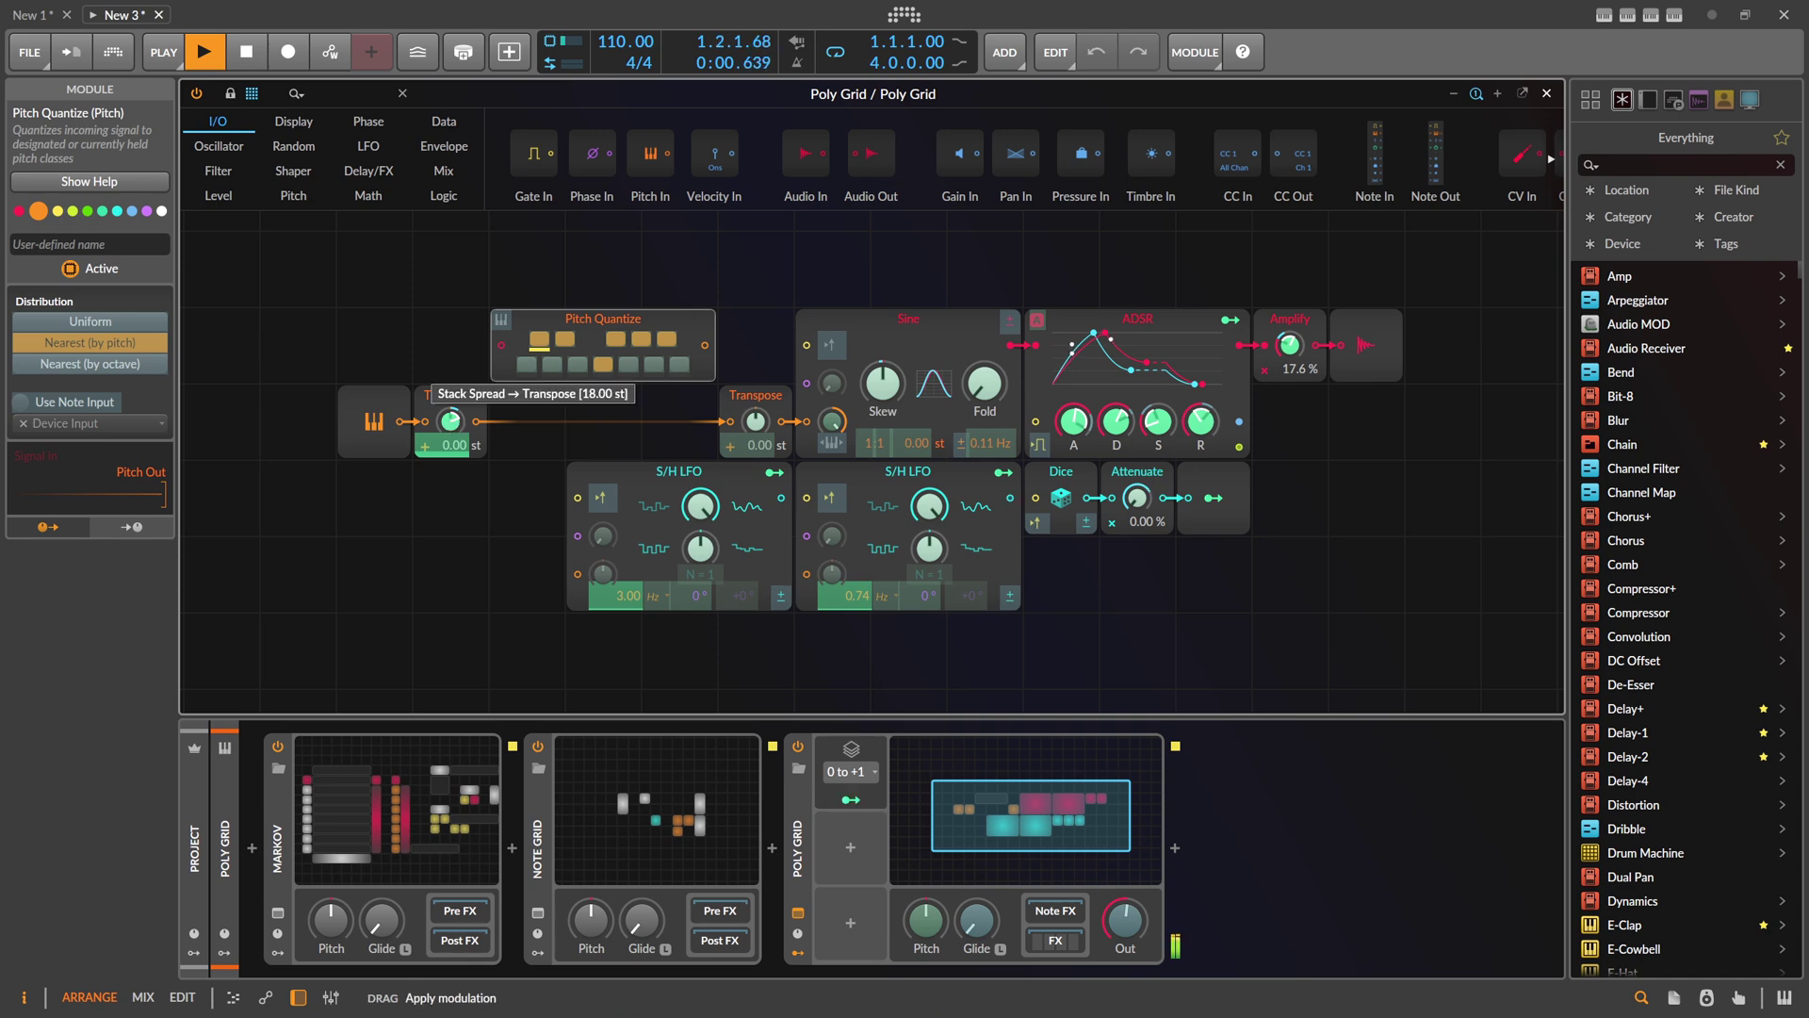
drag(450, 421, 450, 396)
drag(451, 421, 451, 423)
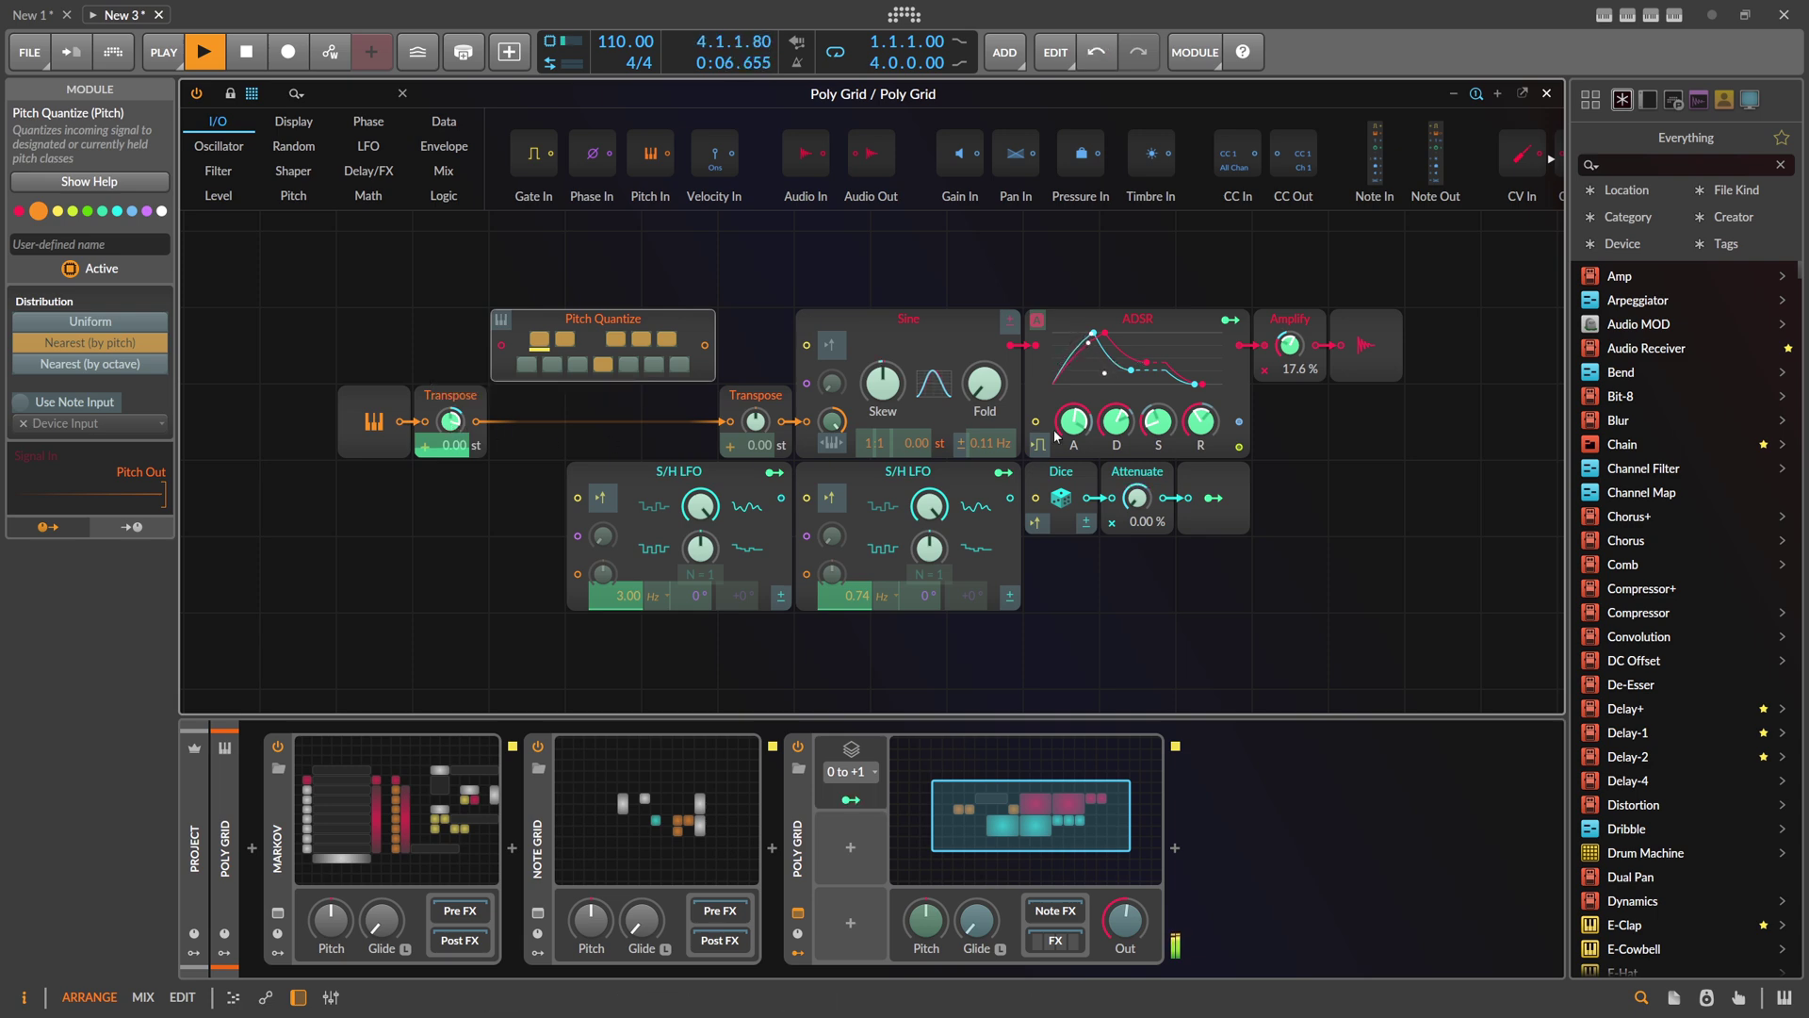
key(Escape)
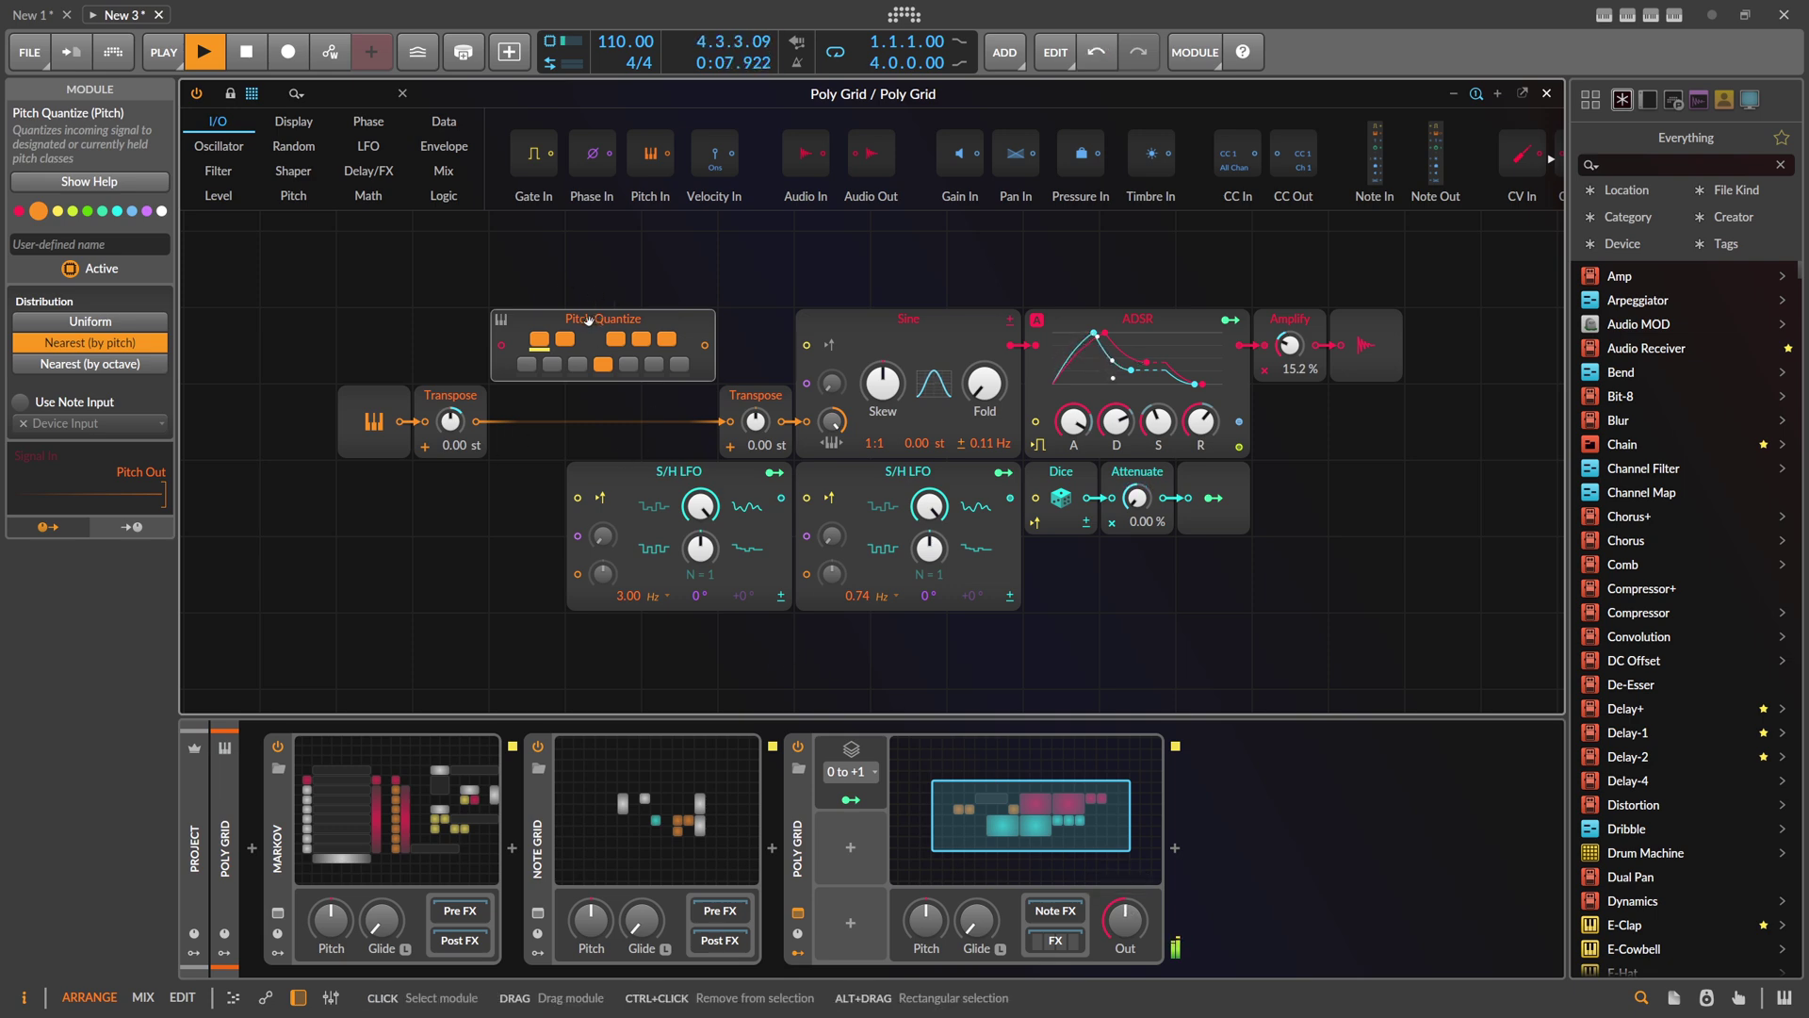
Step: Move Pitch Quantize back between the two Transpose modules and connect the first Transpose to its input
drag(588, 320, 571, 365)
drag(480, 429, 617, 429)
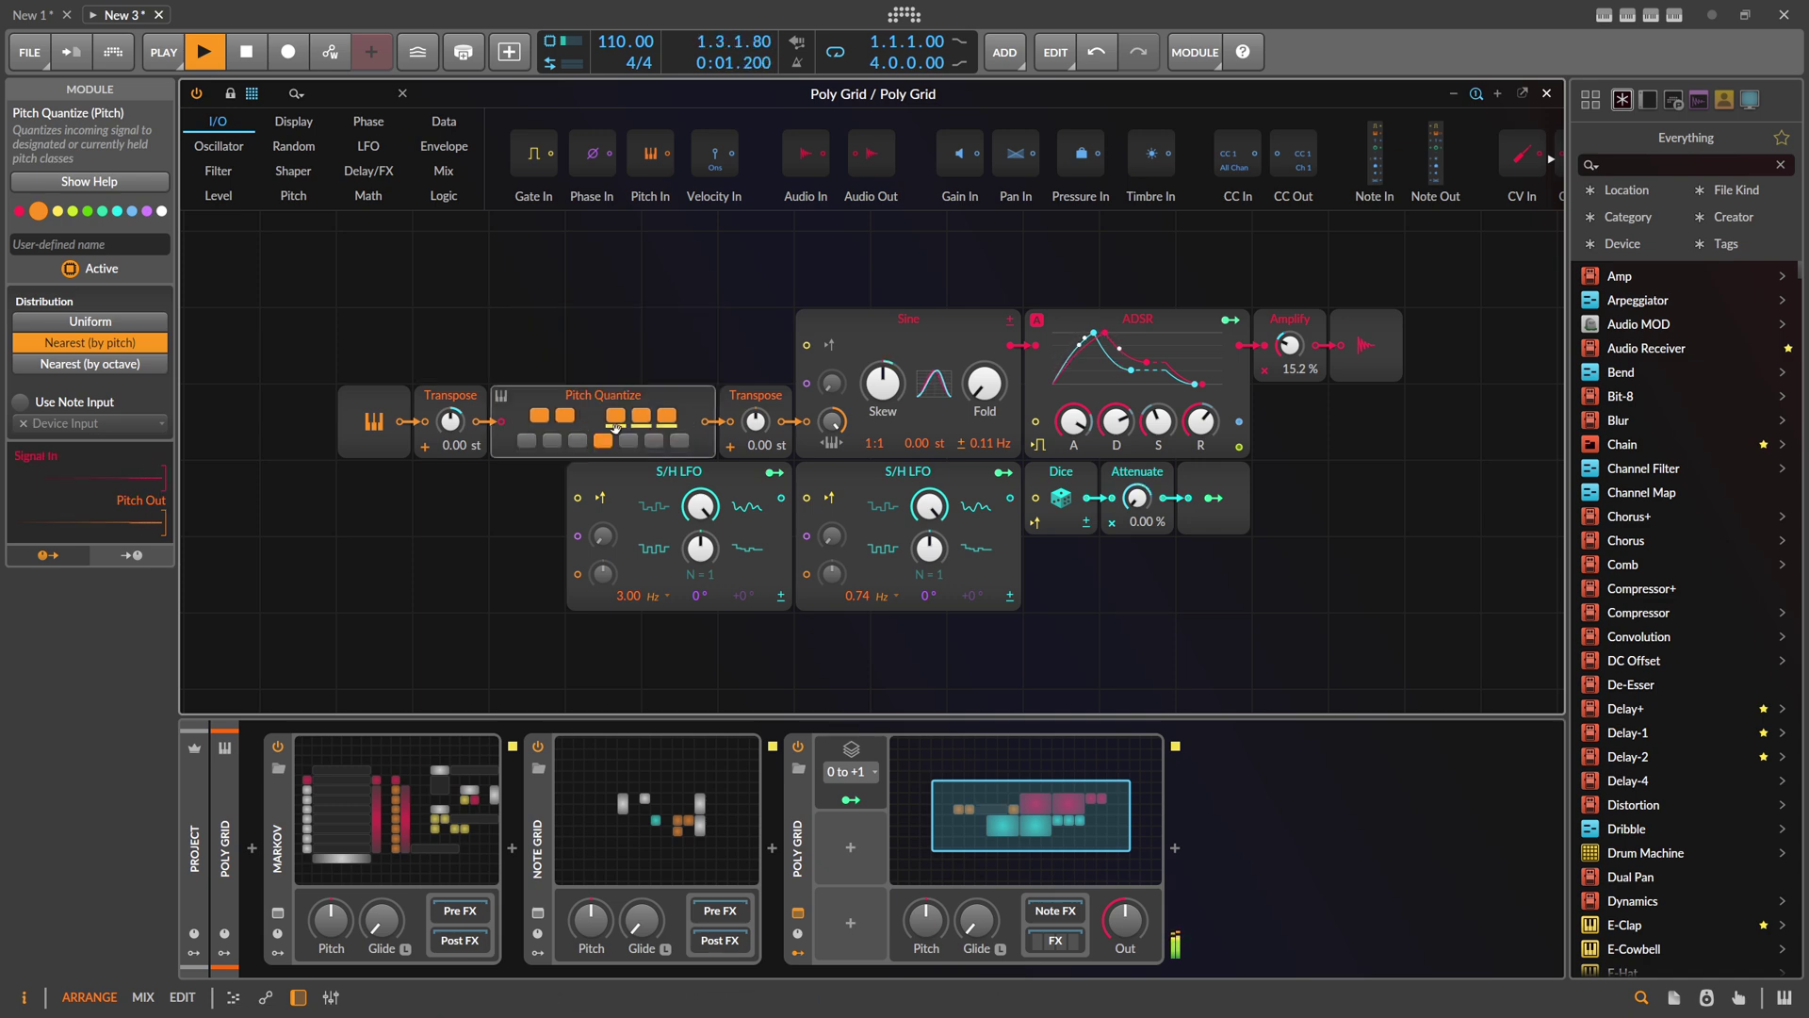
Step: Set Stack Spread's first Transpose modulation to 18.48 st, and set Amplify to about 104 % with a Stack Spread modulation of -0.41
click(852, 799)
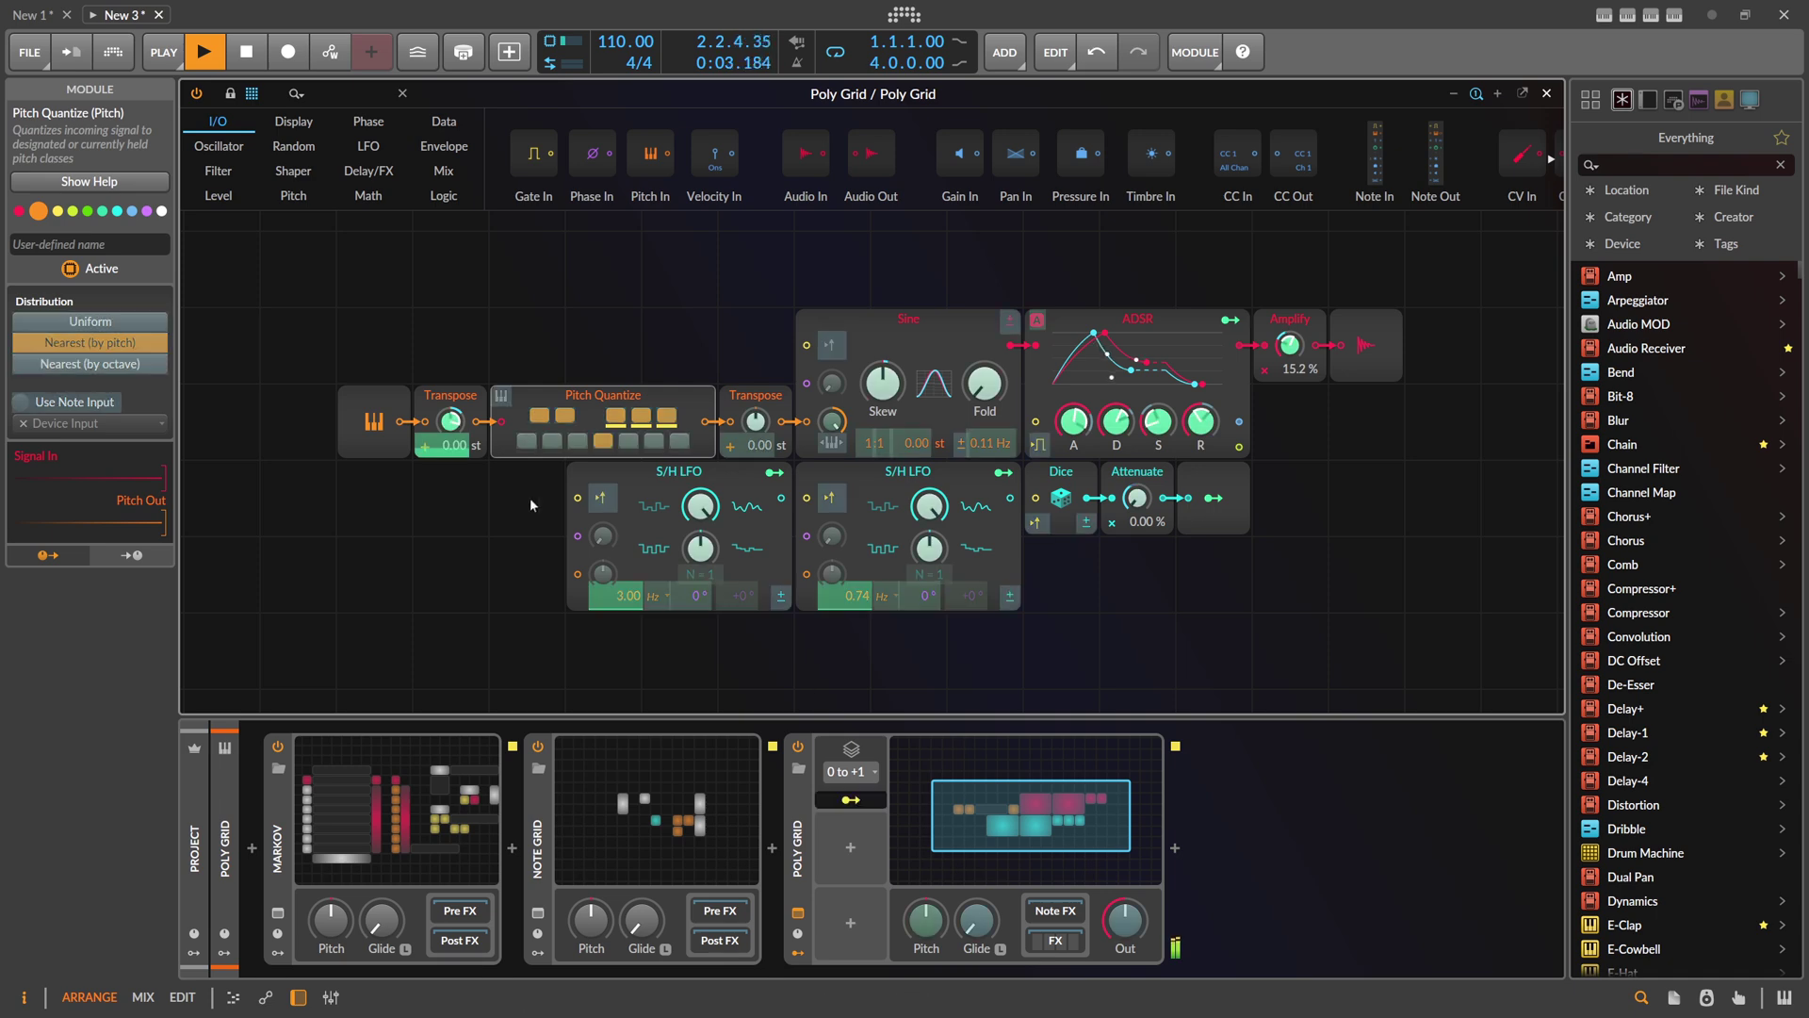
drag(450, 424, 450, 414)
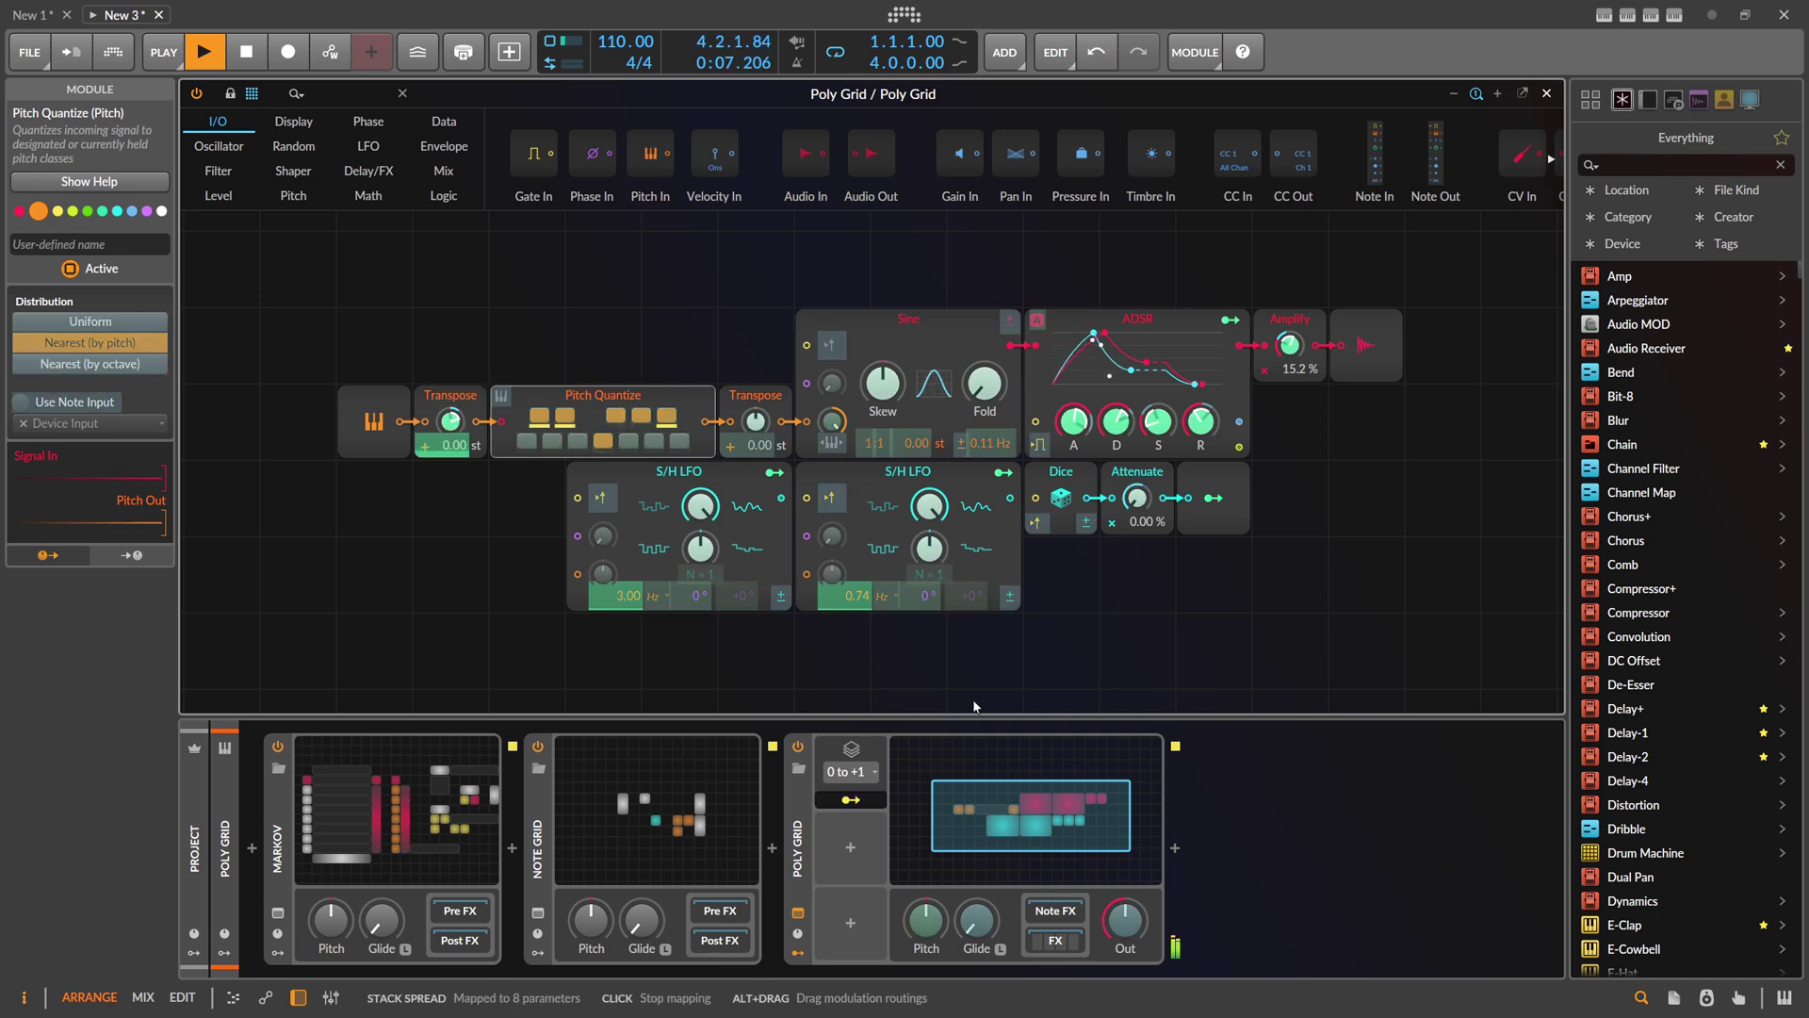
mouse_move(1290, 344)
mouse_down()
mouse_move(1290, 280)
mouse_move(1279, 361)
mouse_up()
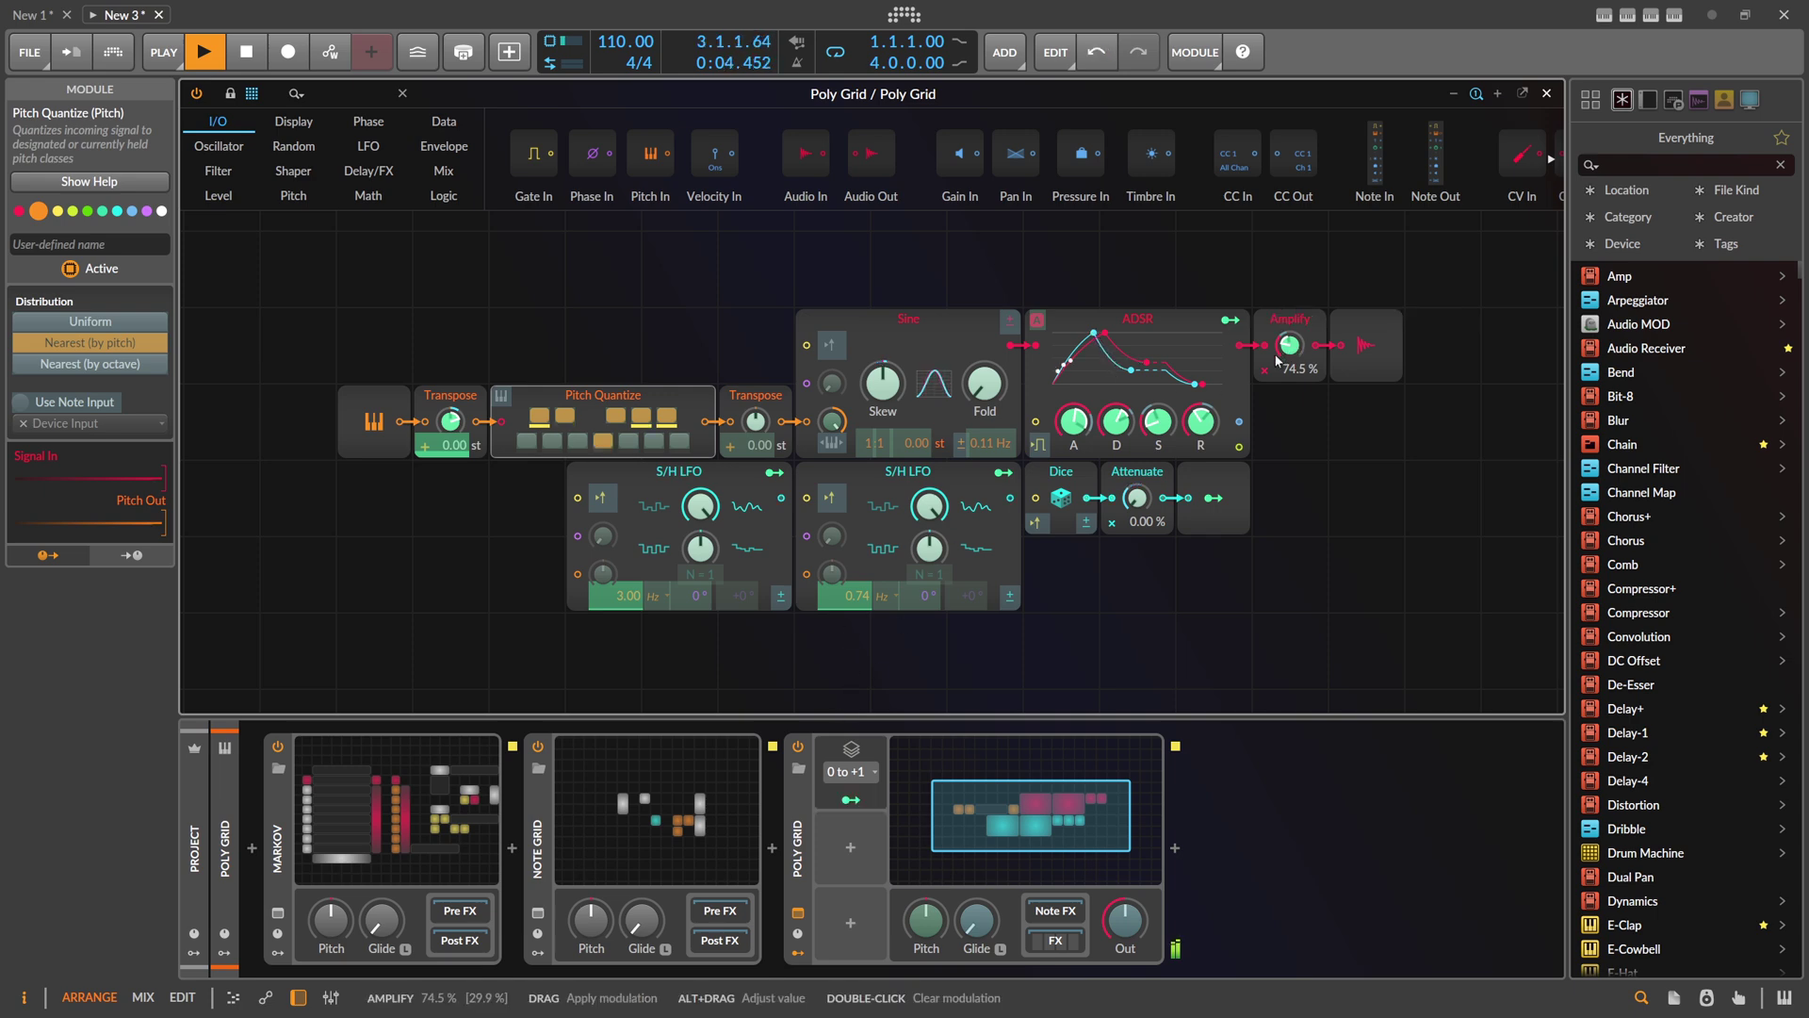
alt+drag(1289, 353, 1290, 337)
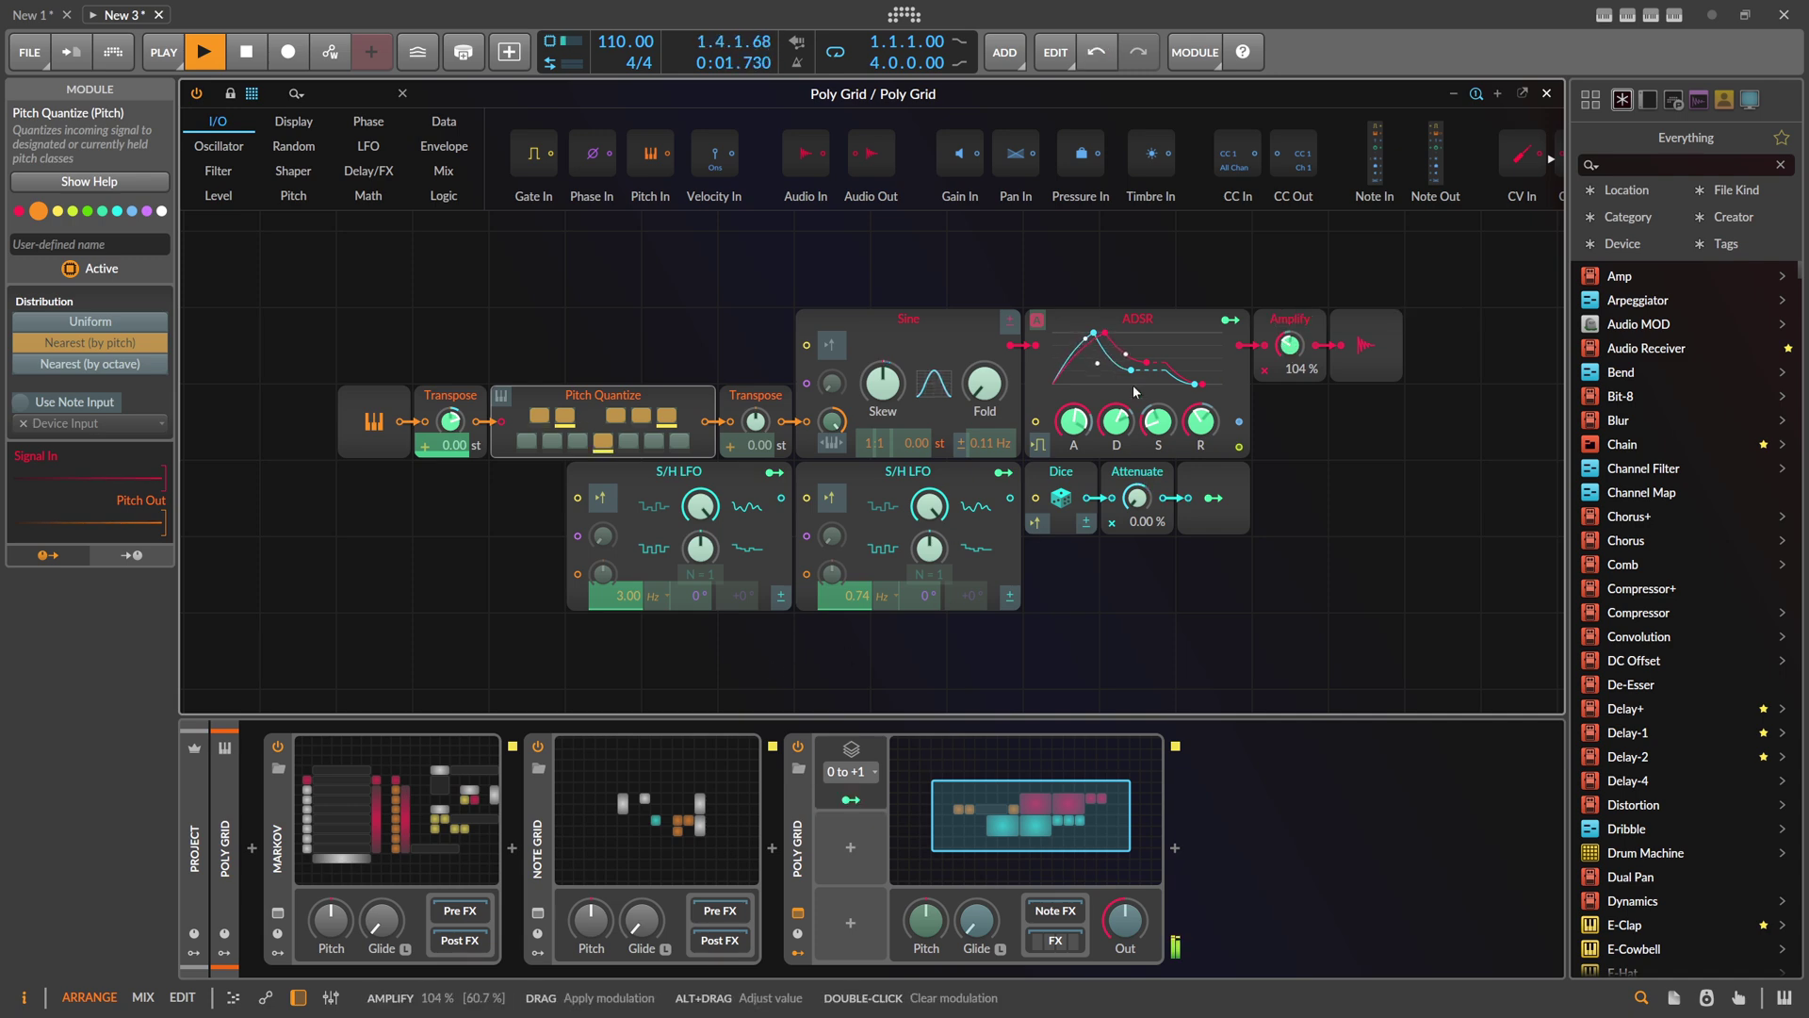
Step: Adjust the modulation of the Sine's Skew and examine which parameters the Modulator Out is mapped to
right_click(874, 379)
click(941, 564)
drag(905, 393, 905, 385)
click(1216, 498)
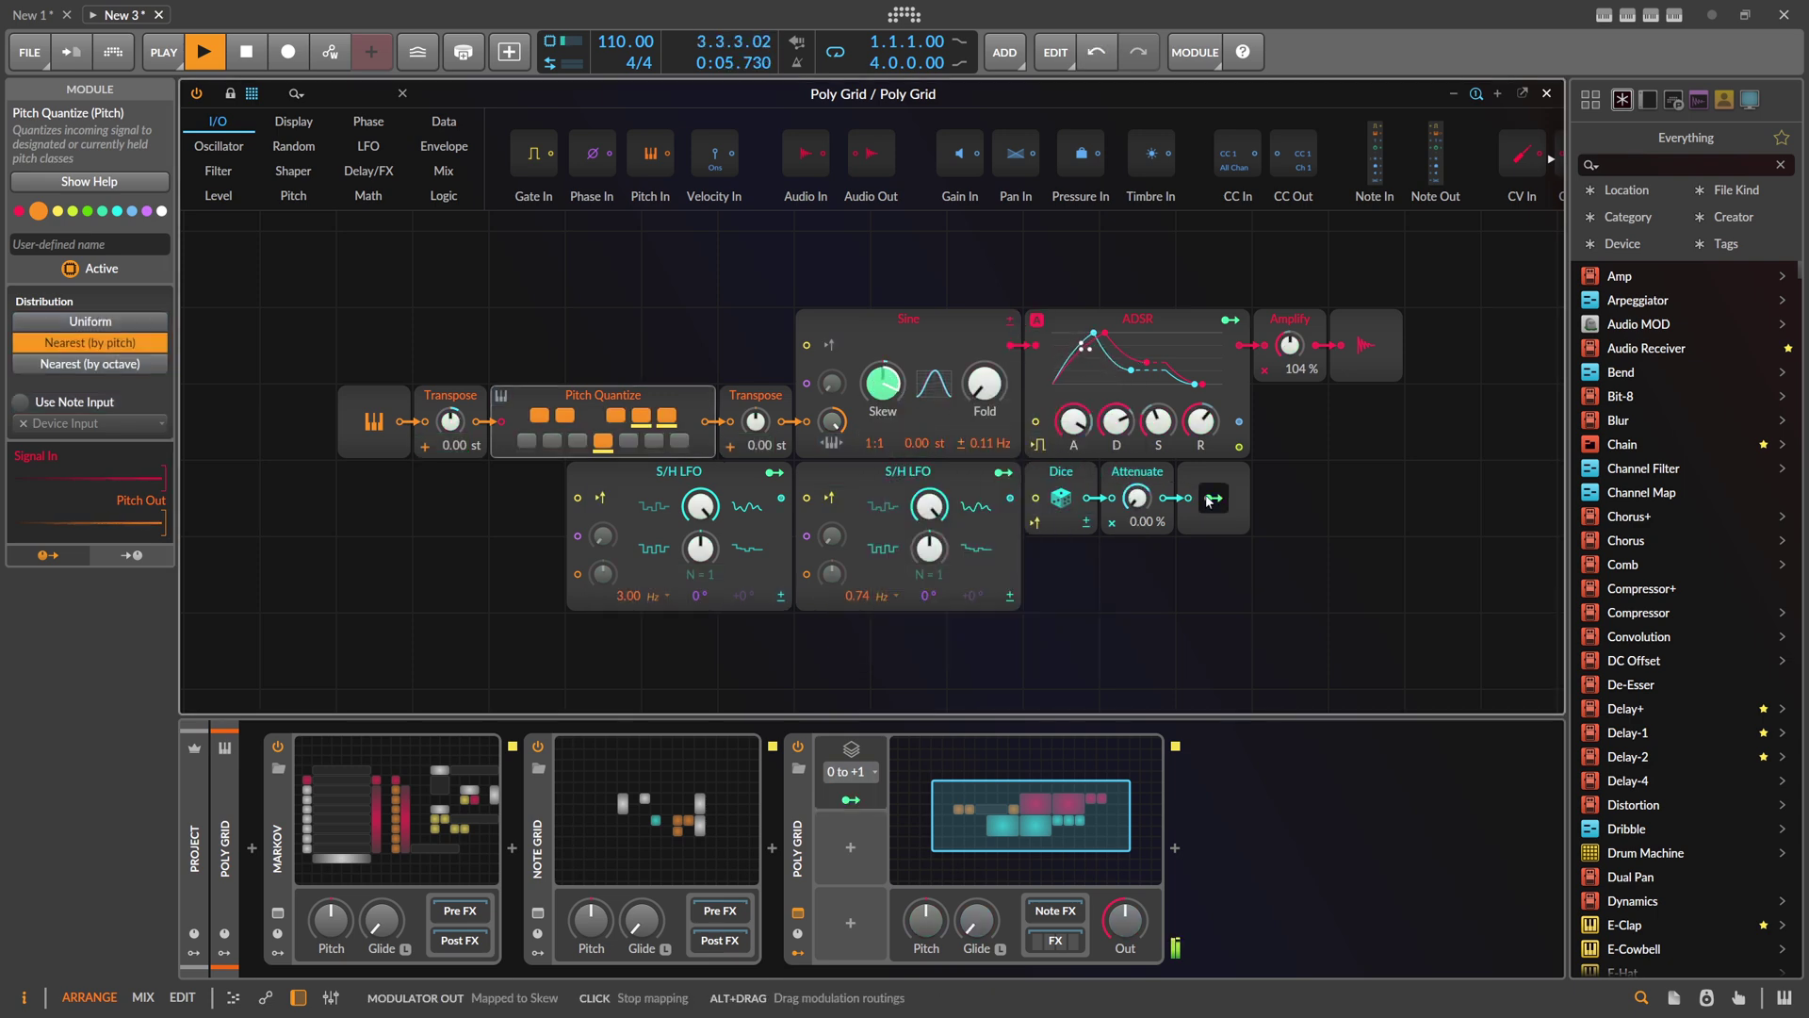
click(1214, 497)
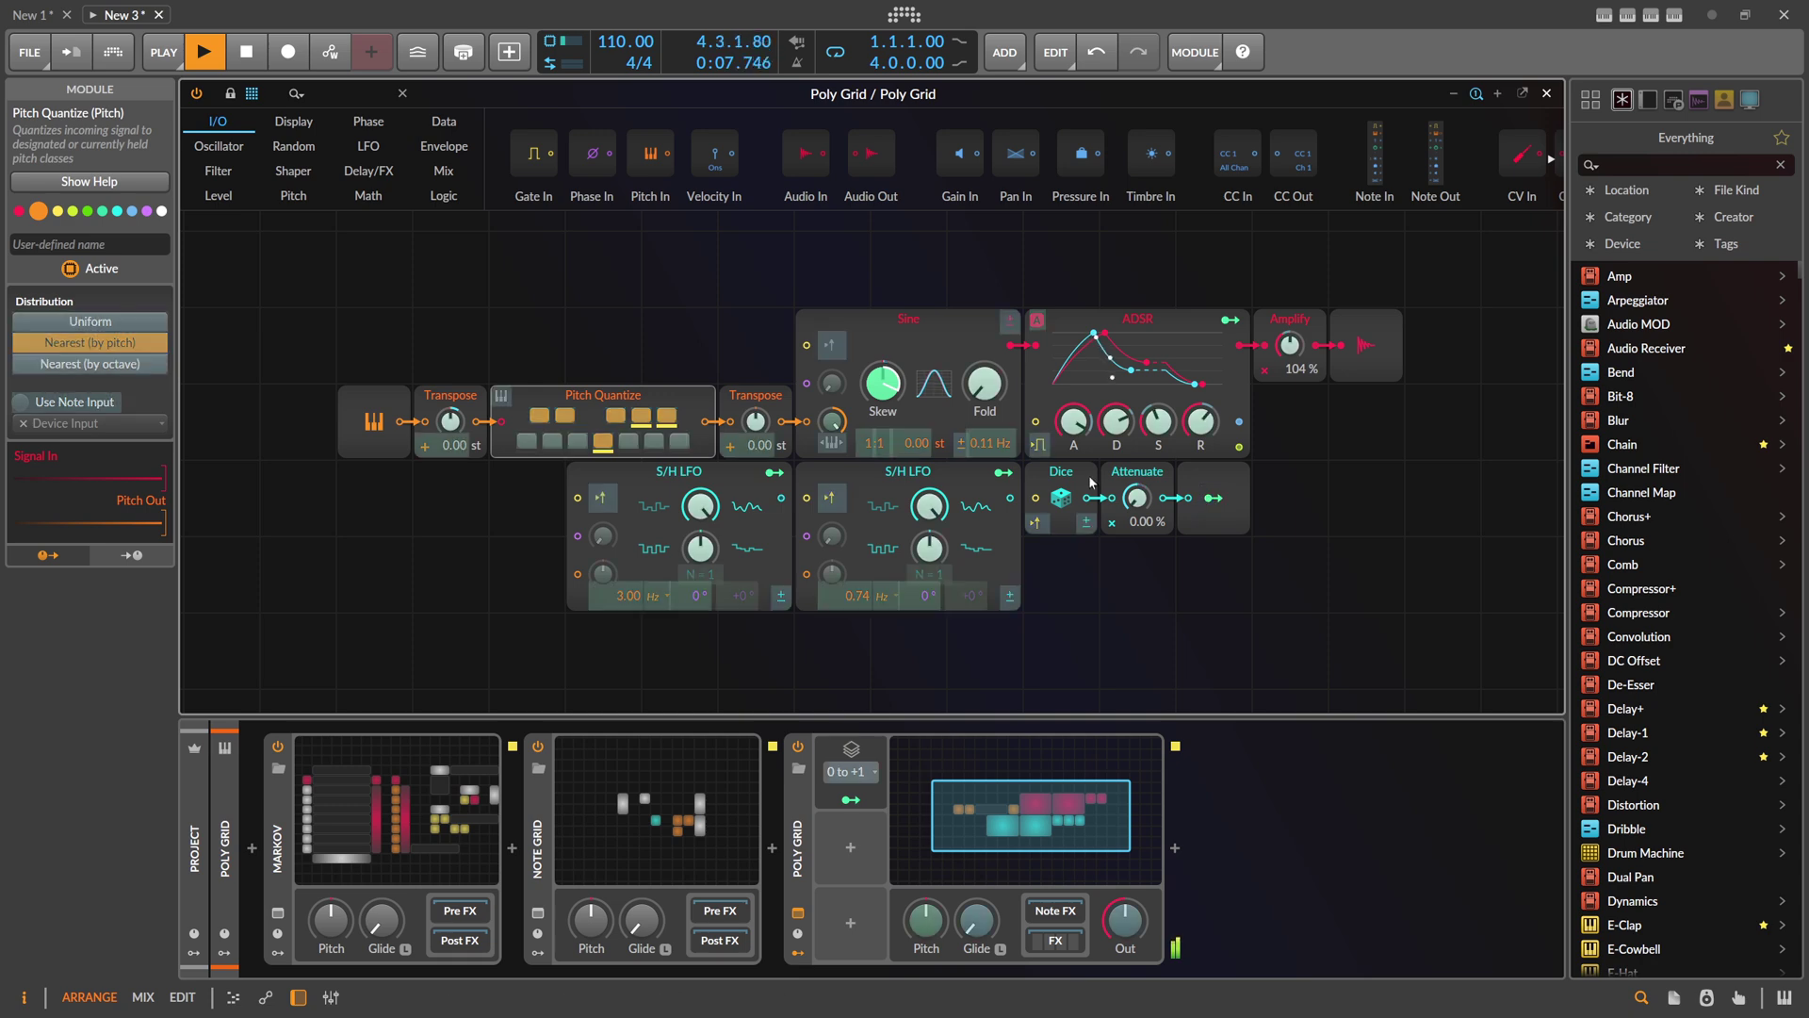
key(Escape)
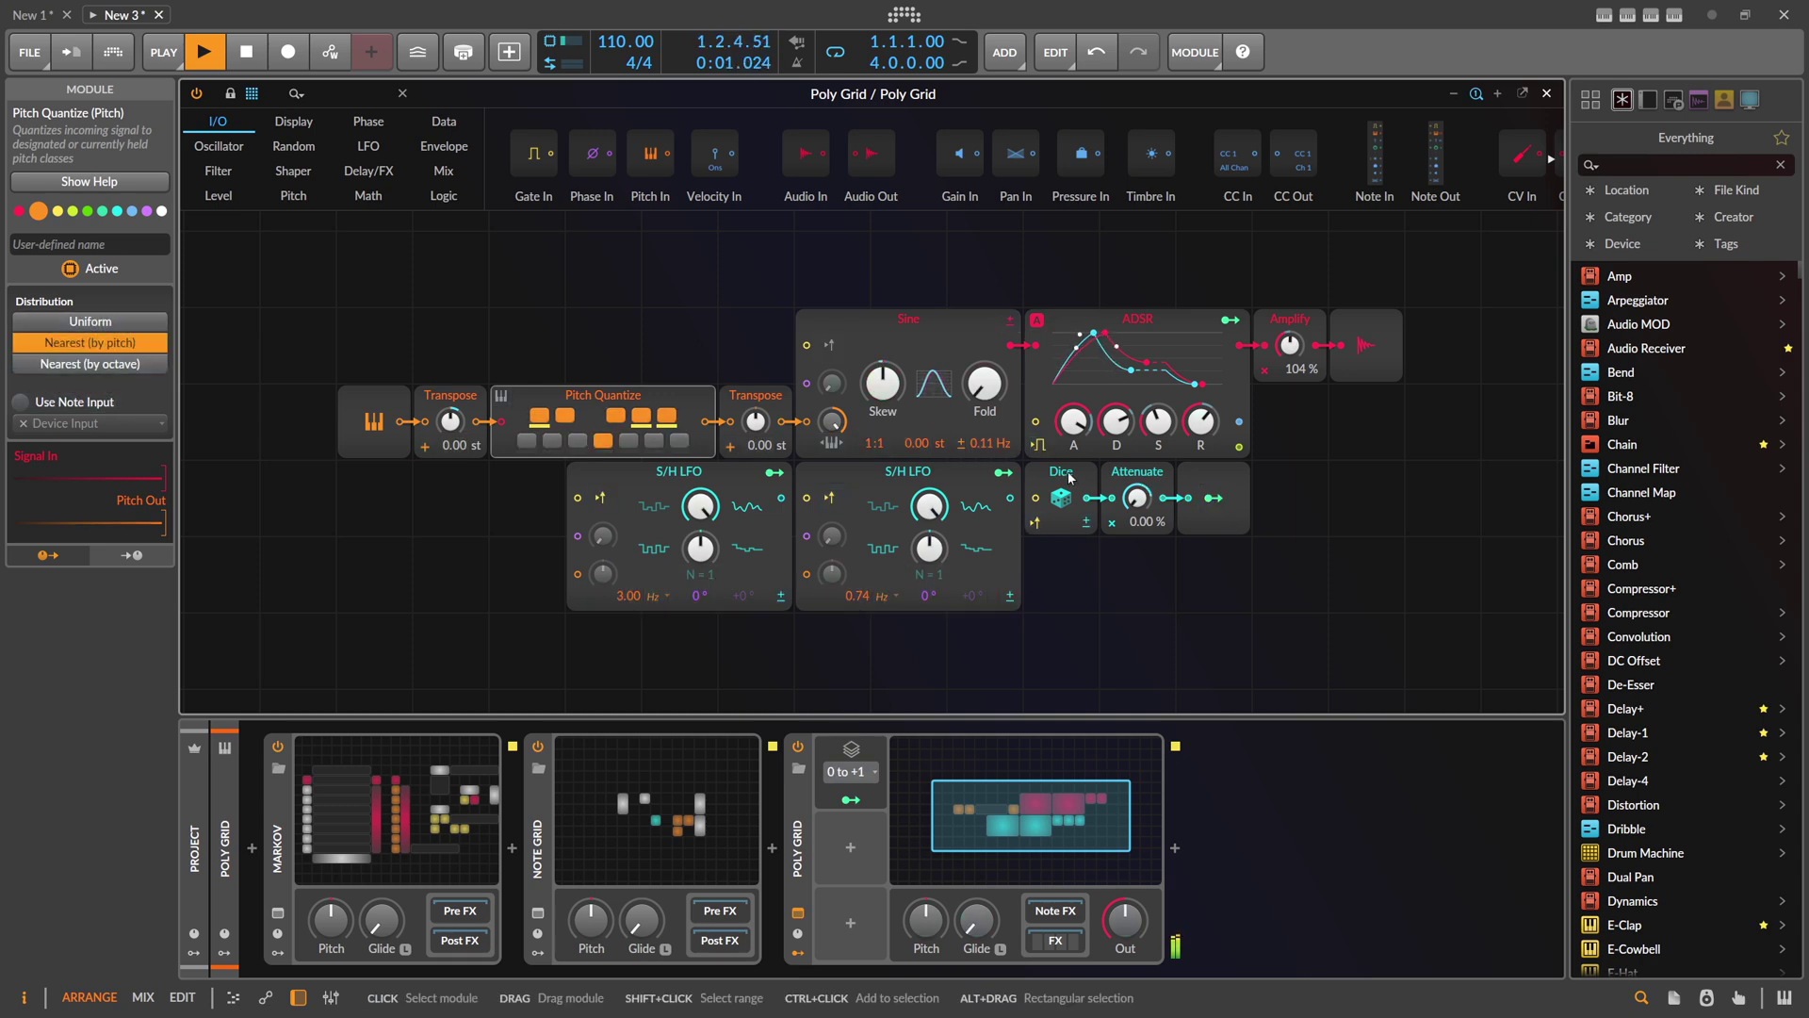
click(1214, 498)
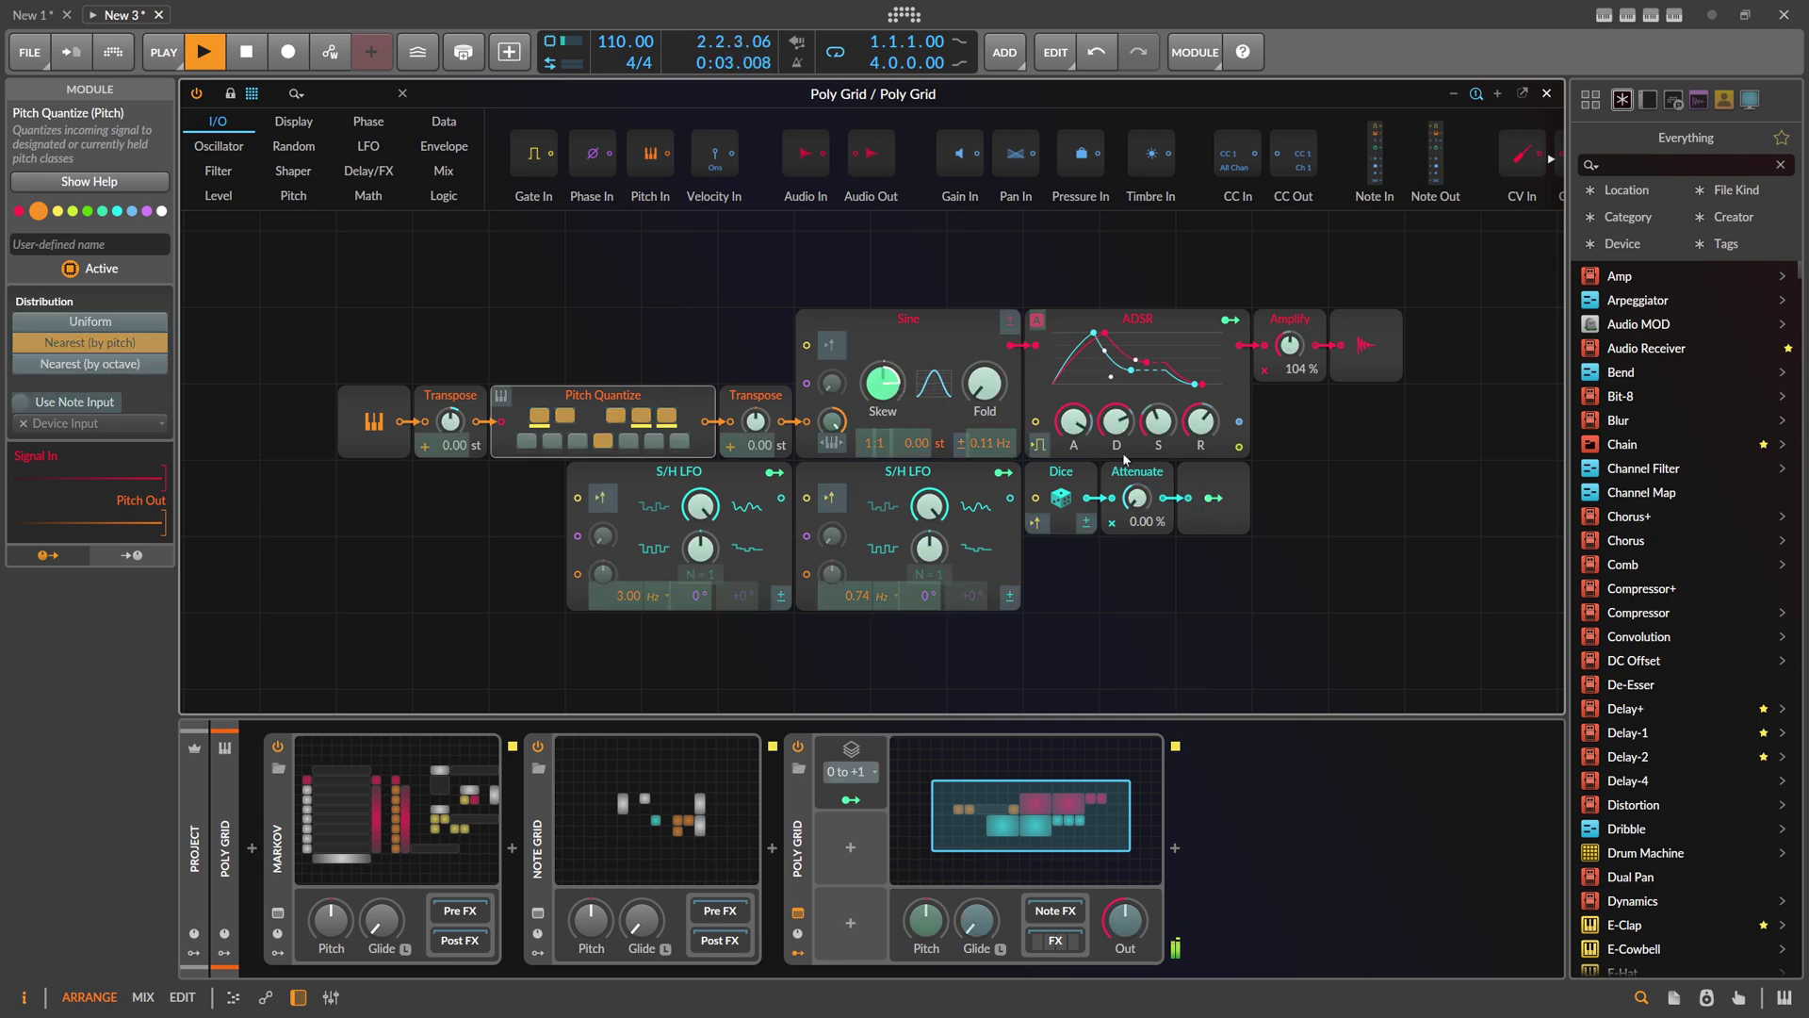
click(1214, 497)
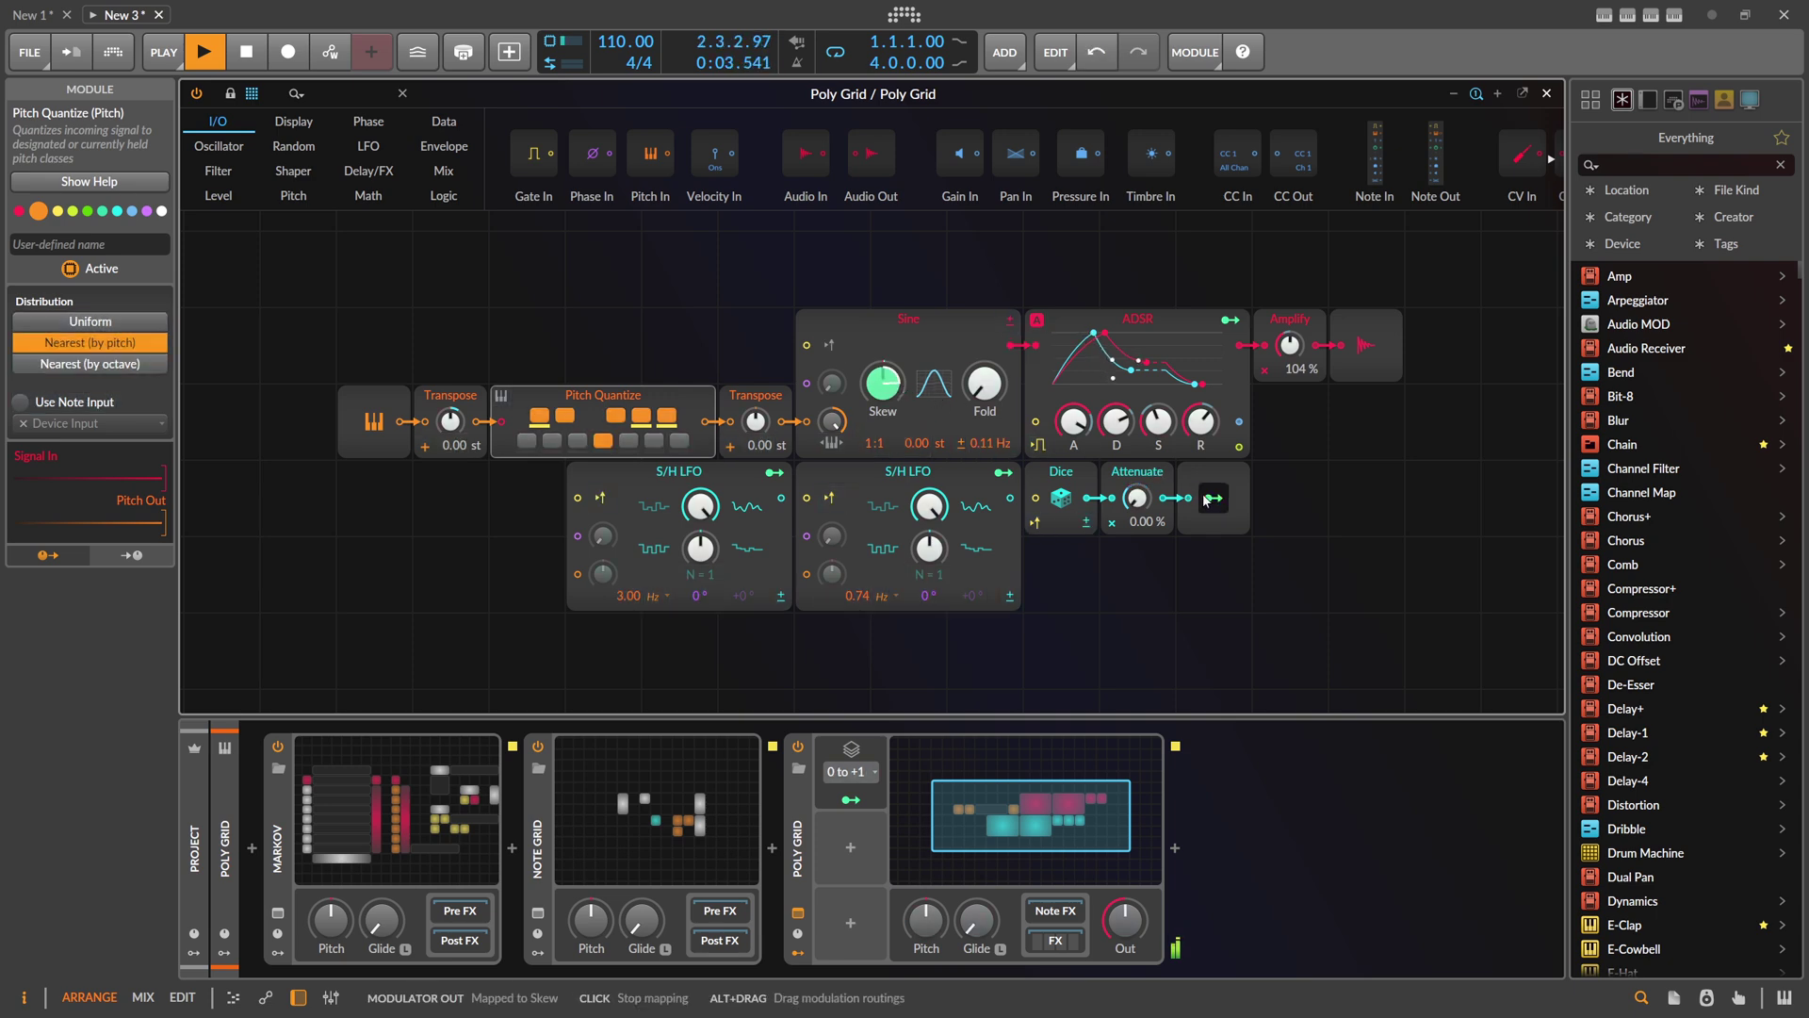
Step: Show the Poly Grid's FX chain and switch off the Convolution, Delay+ and Delay-2
click(1056, 942)
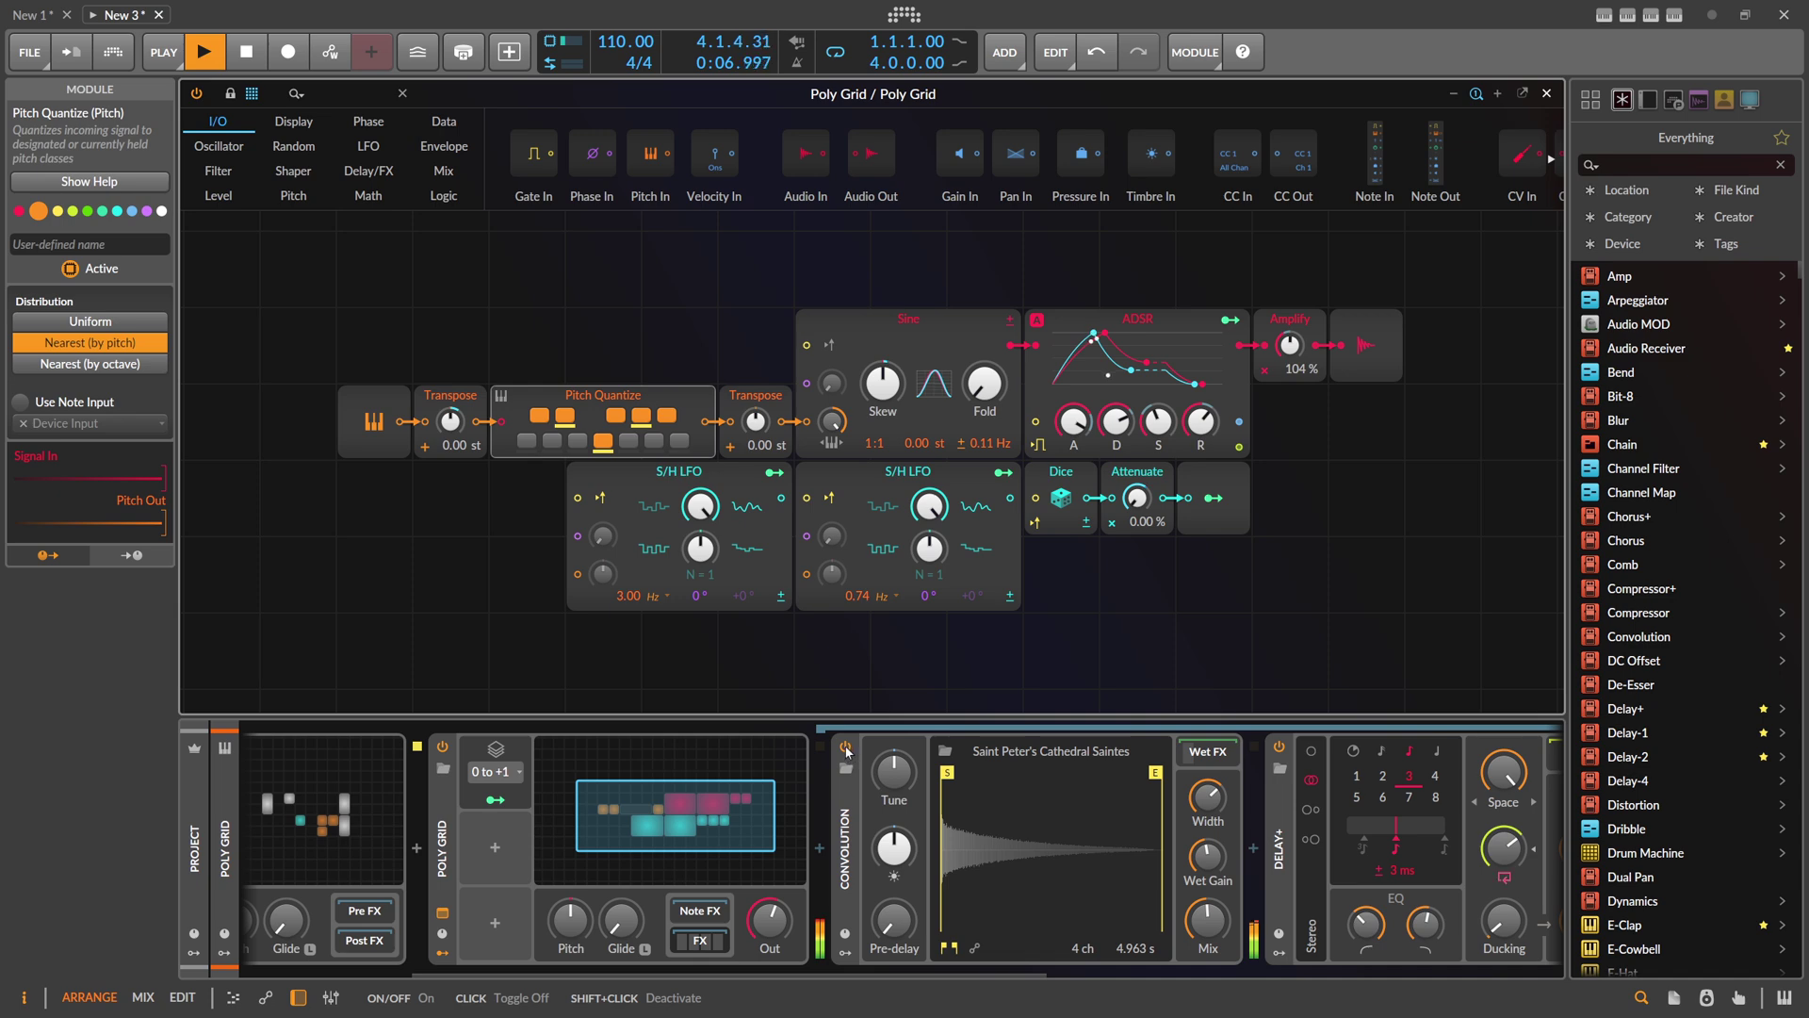
click(846, 748)
click(1278, 748)
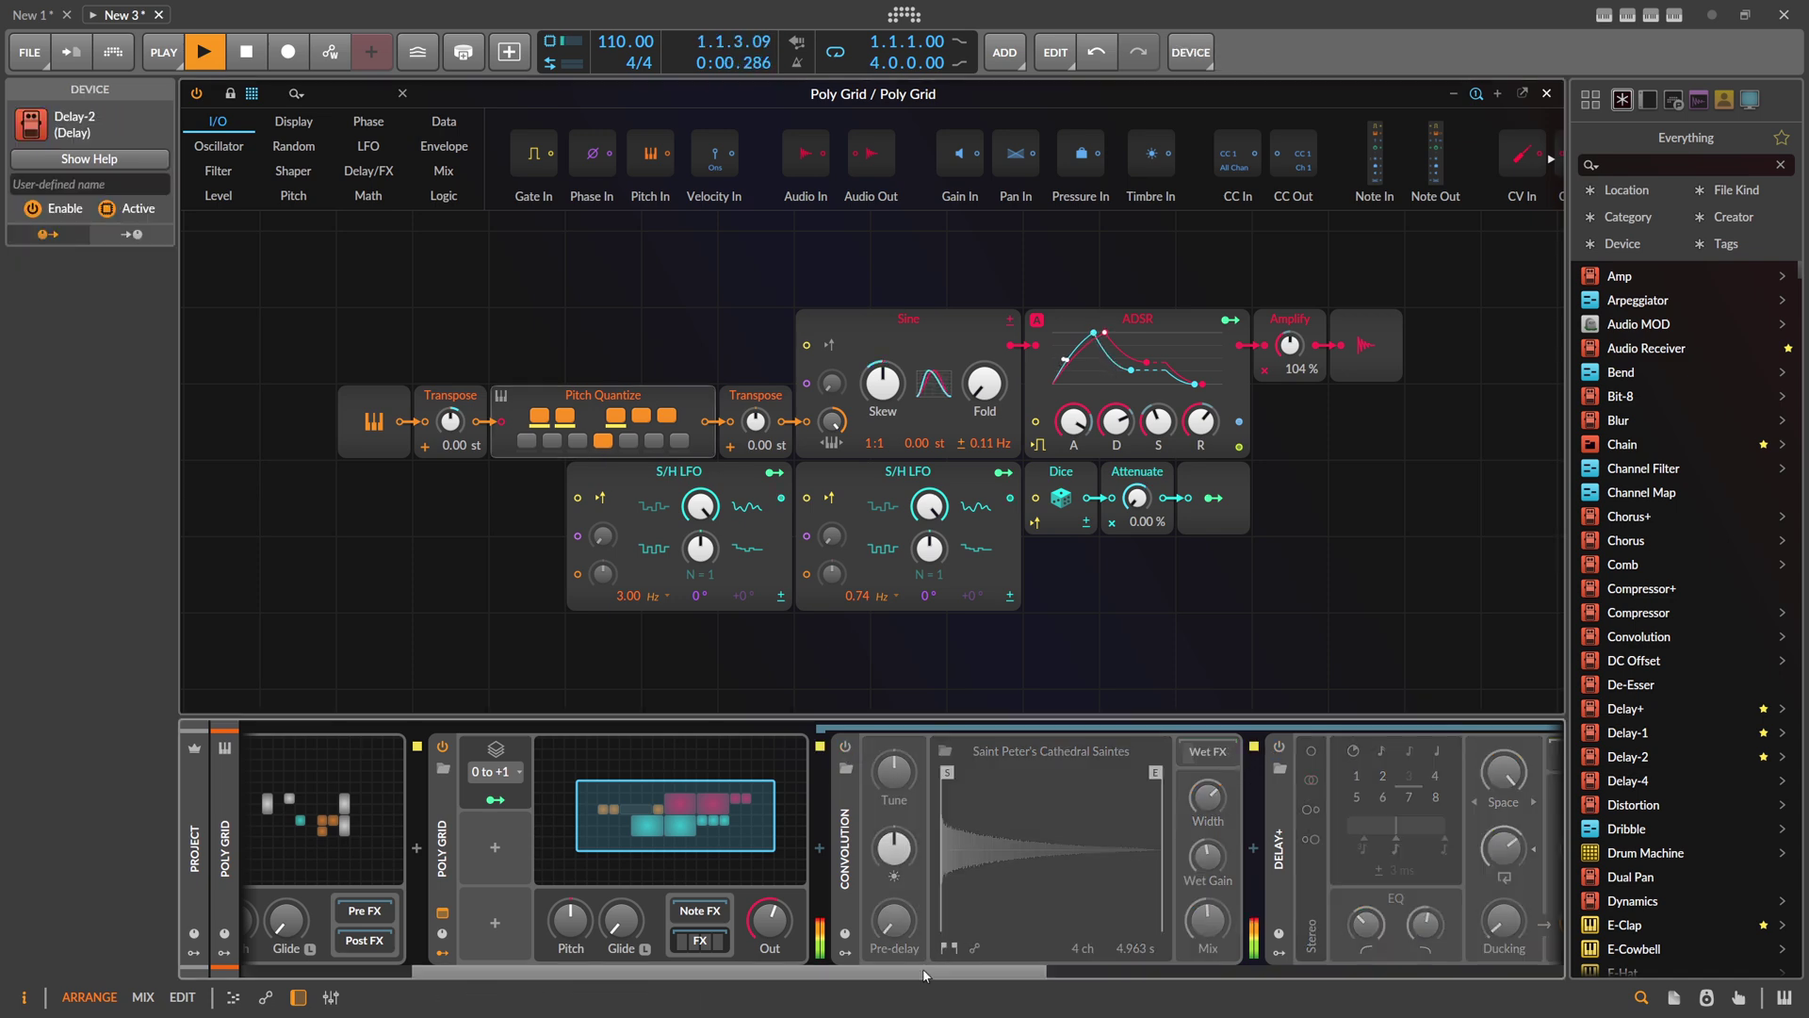
drag(925, 975, 1389, 921)
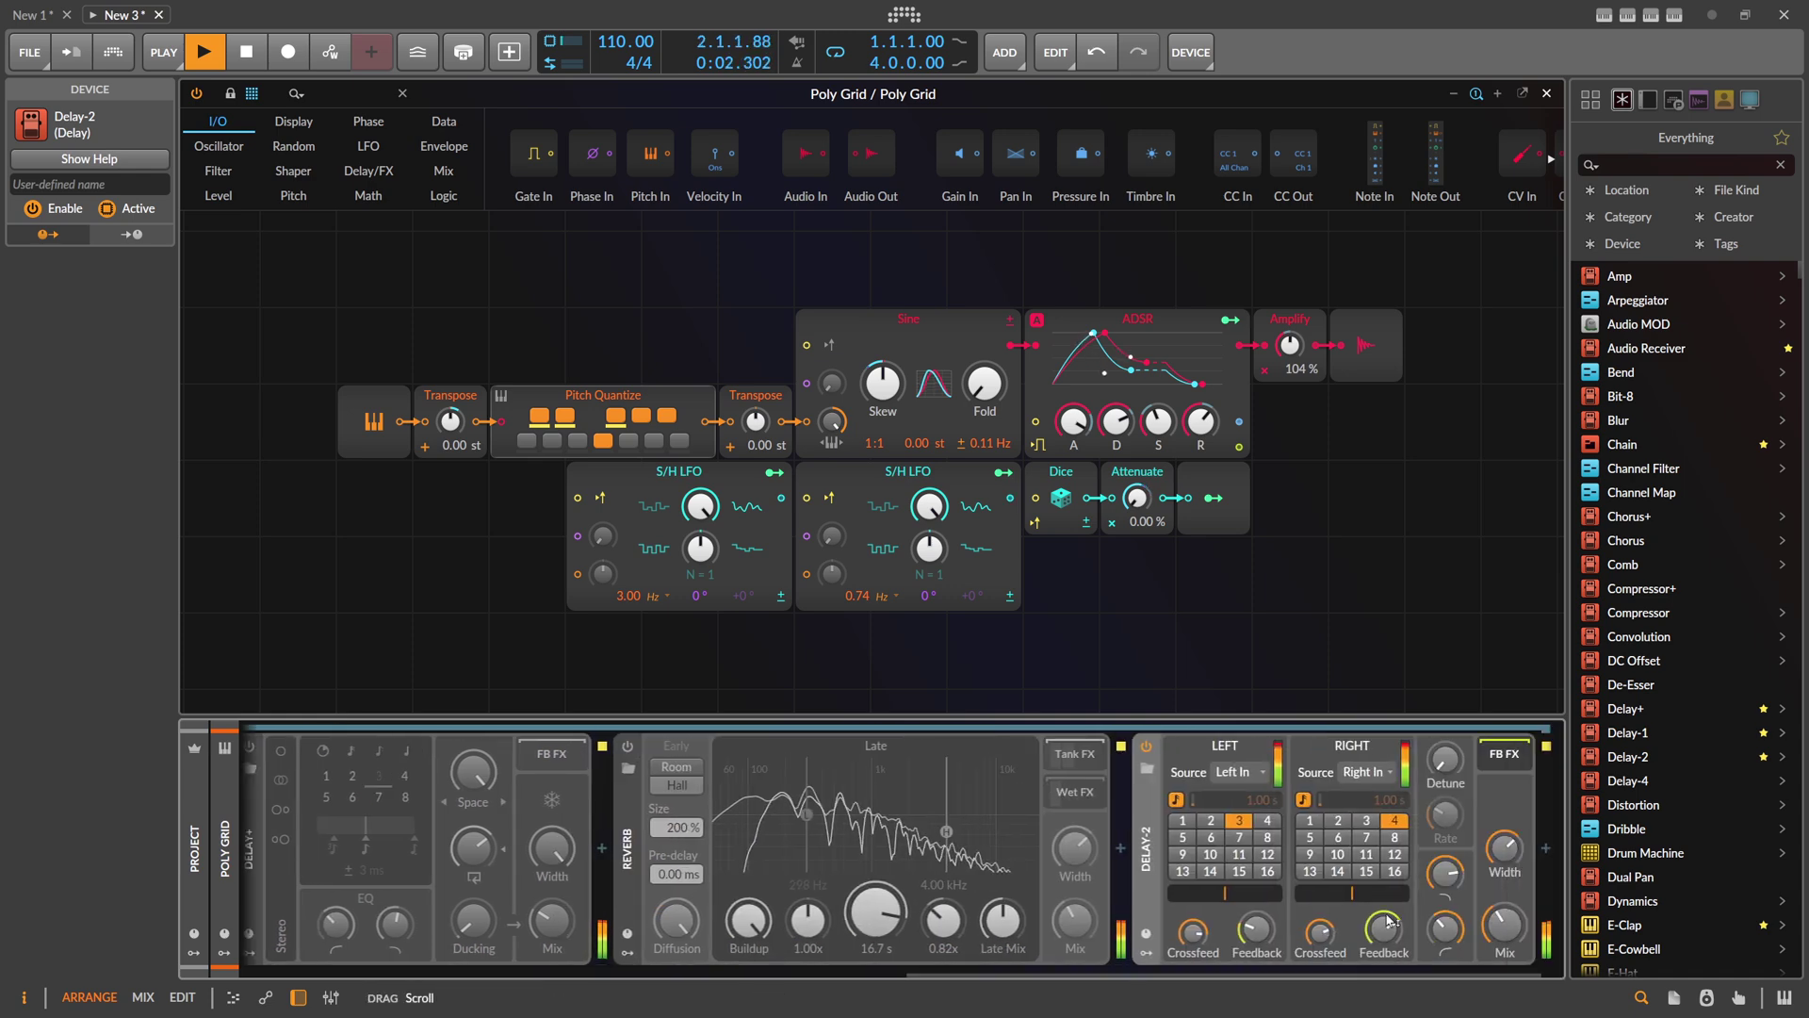
click(1146, 746)
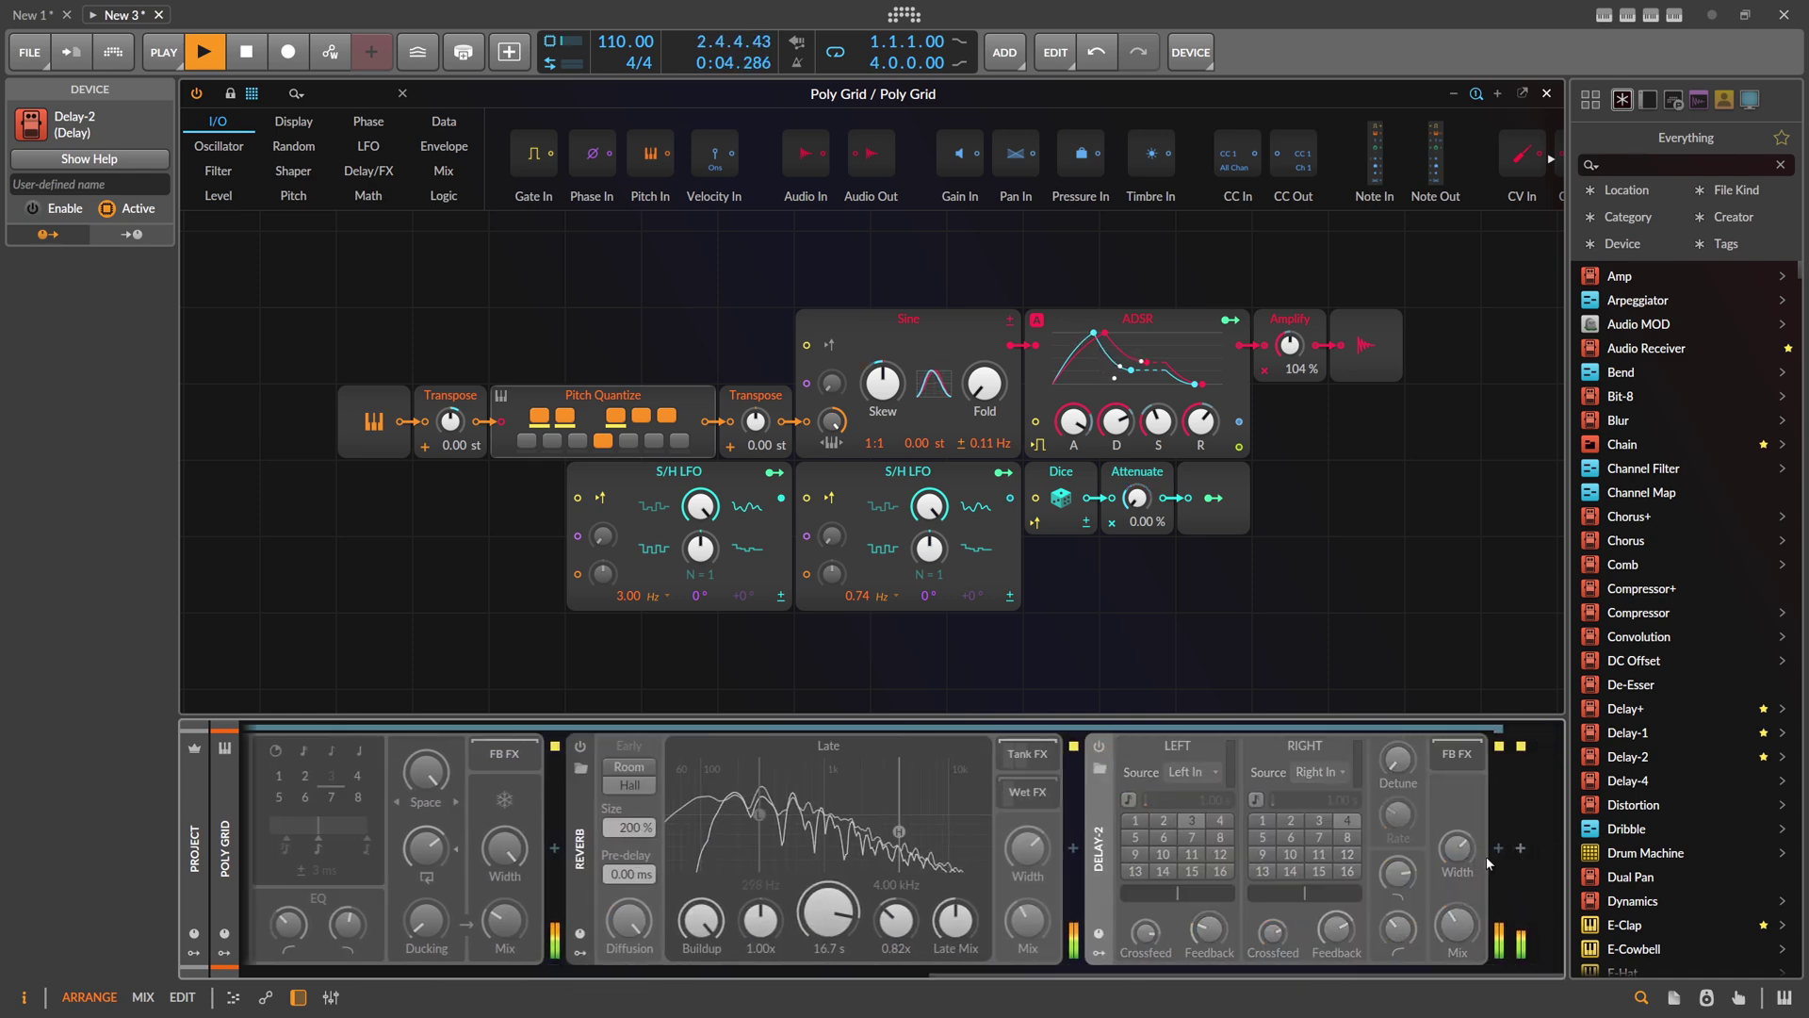
Step: Search the audio effects for "super" and insert ValhallaSupermassive after the Delay-2 in the FX chain
click(1498, 848)
text(super)
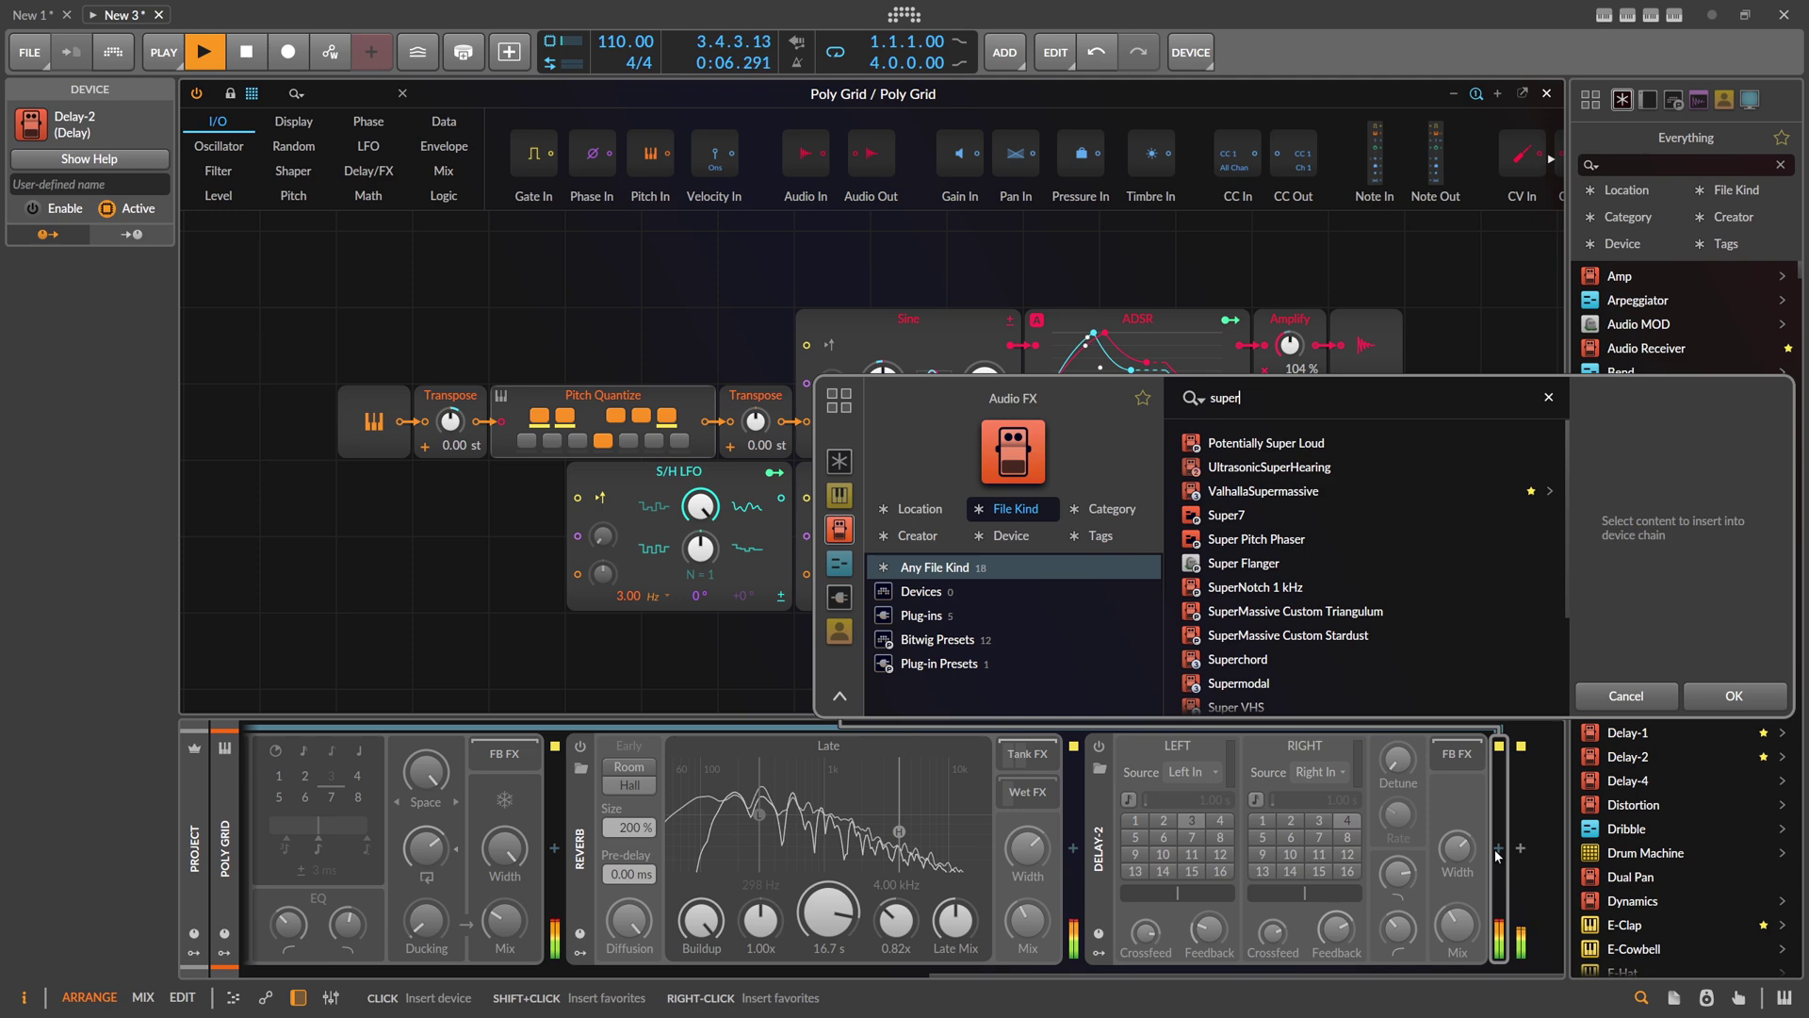
double_click(1319, 491)
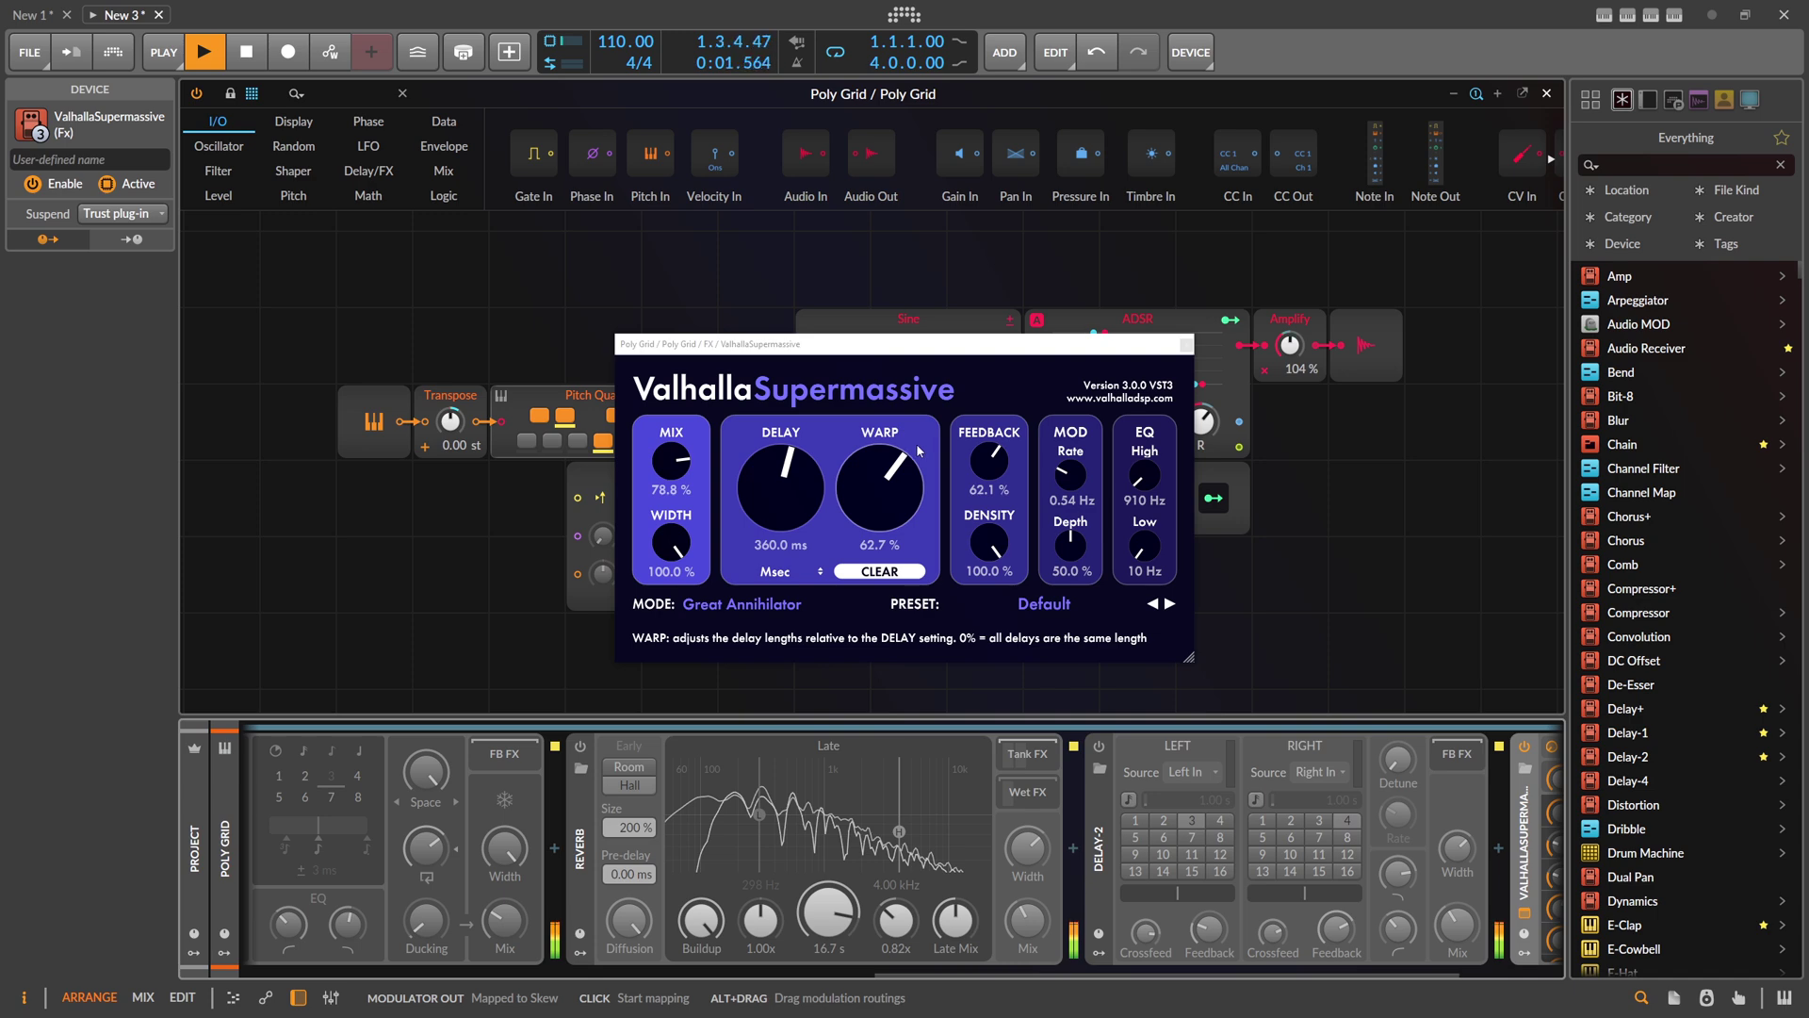
Step: Turn ValhallaSupermassive's Mix down to 0 % and set the Poly Grid's Voices to 6
scroll(773, 970, left, 8)
click(796, 846)
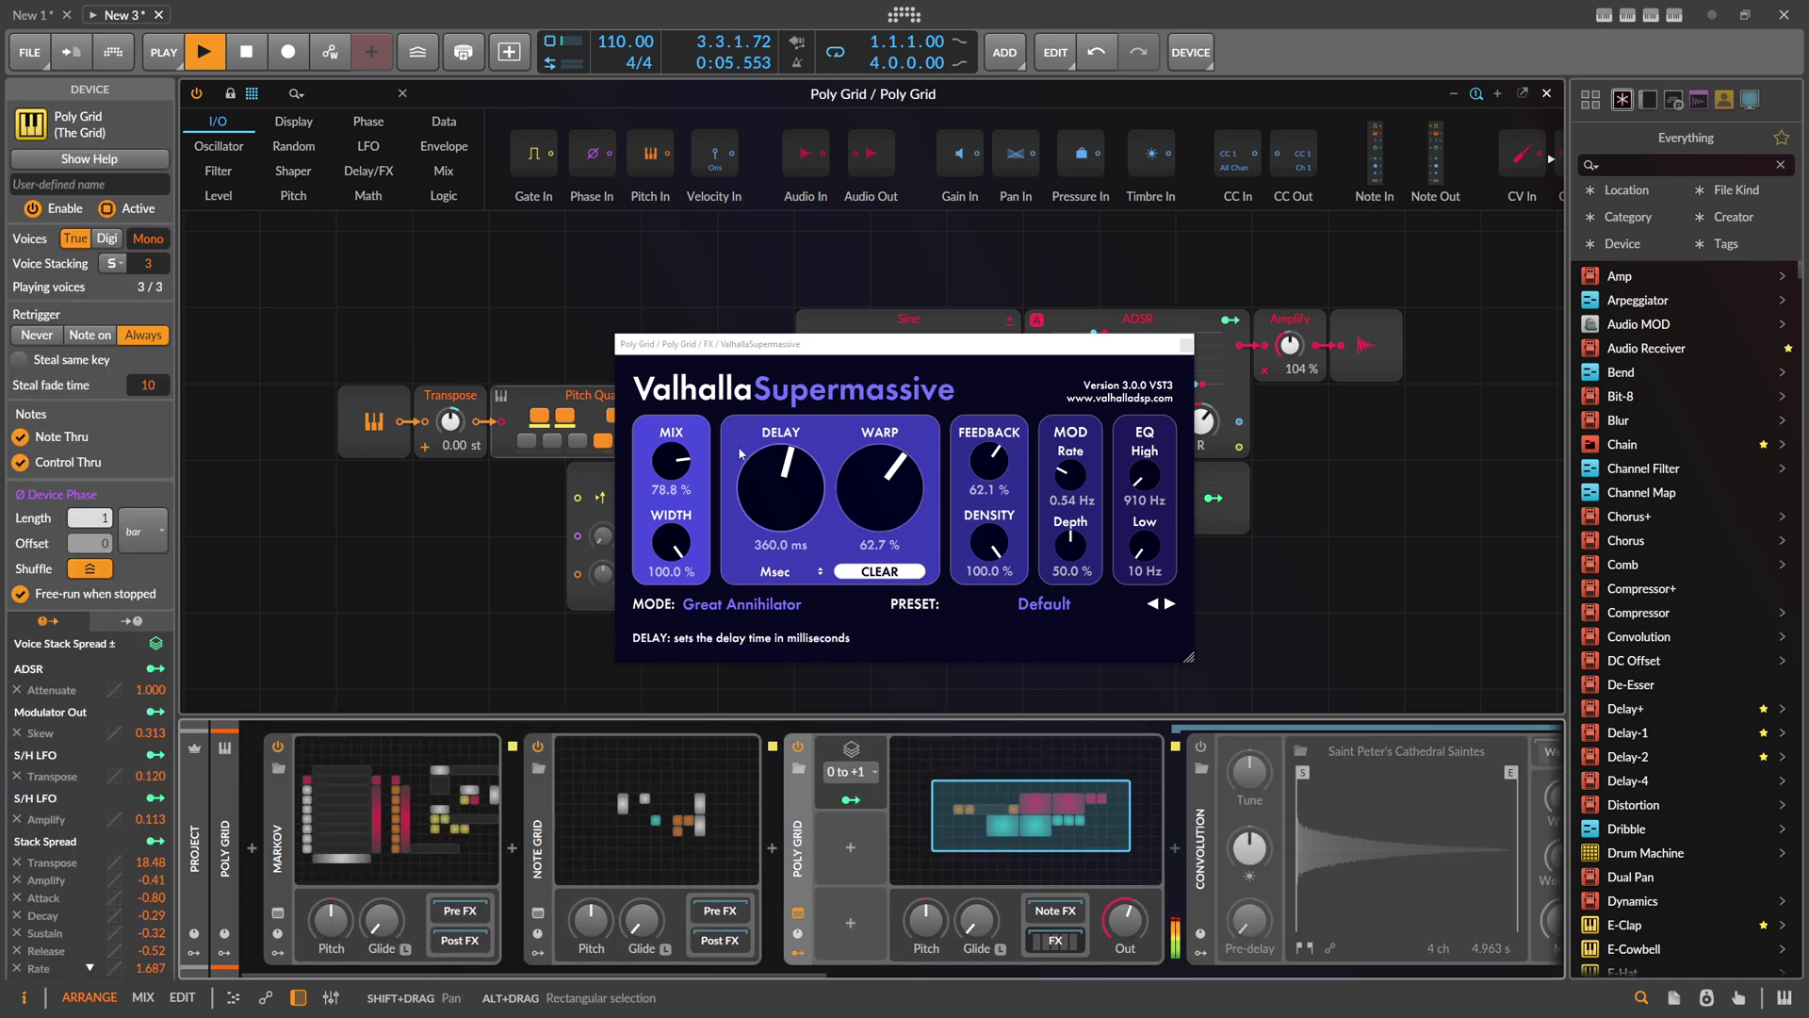
drag(677, 461, 694, 601)
click(283, 269)
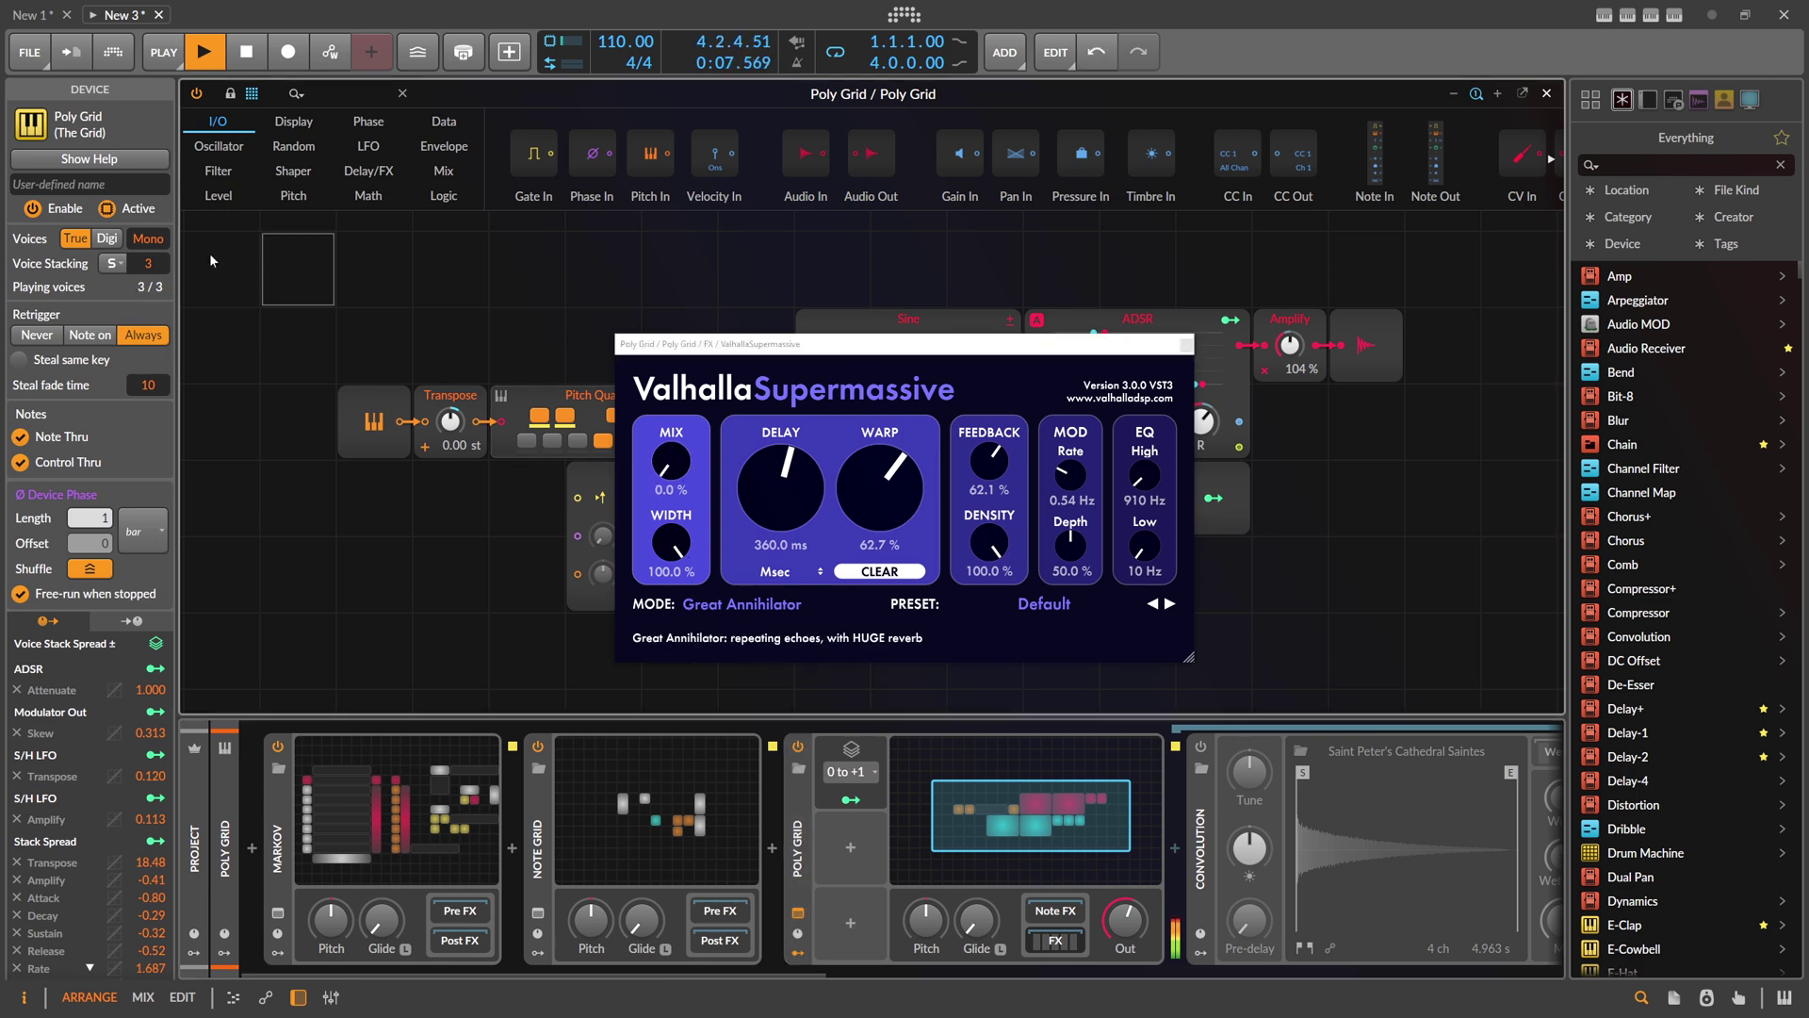
drag(151, 240, 151, 229)
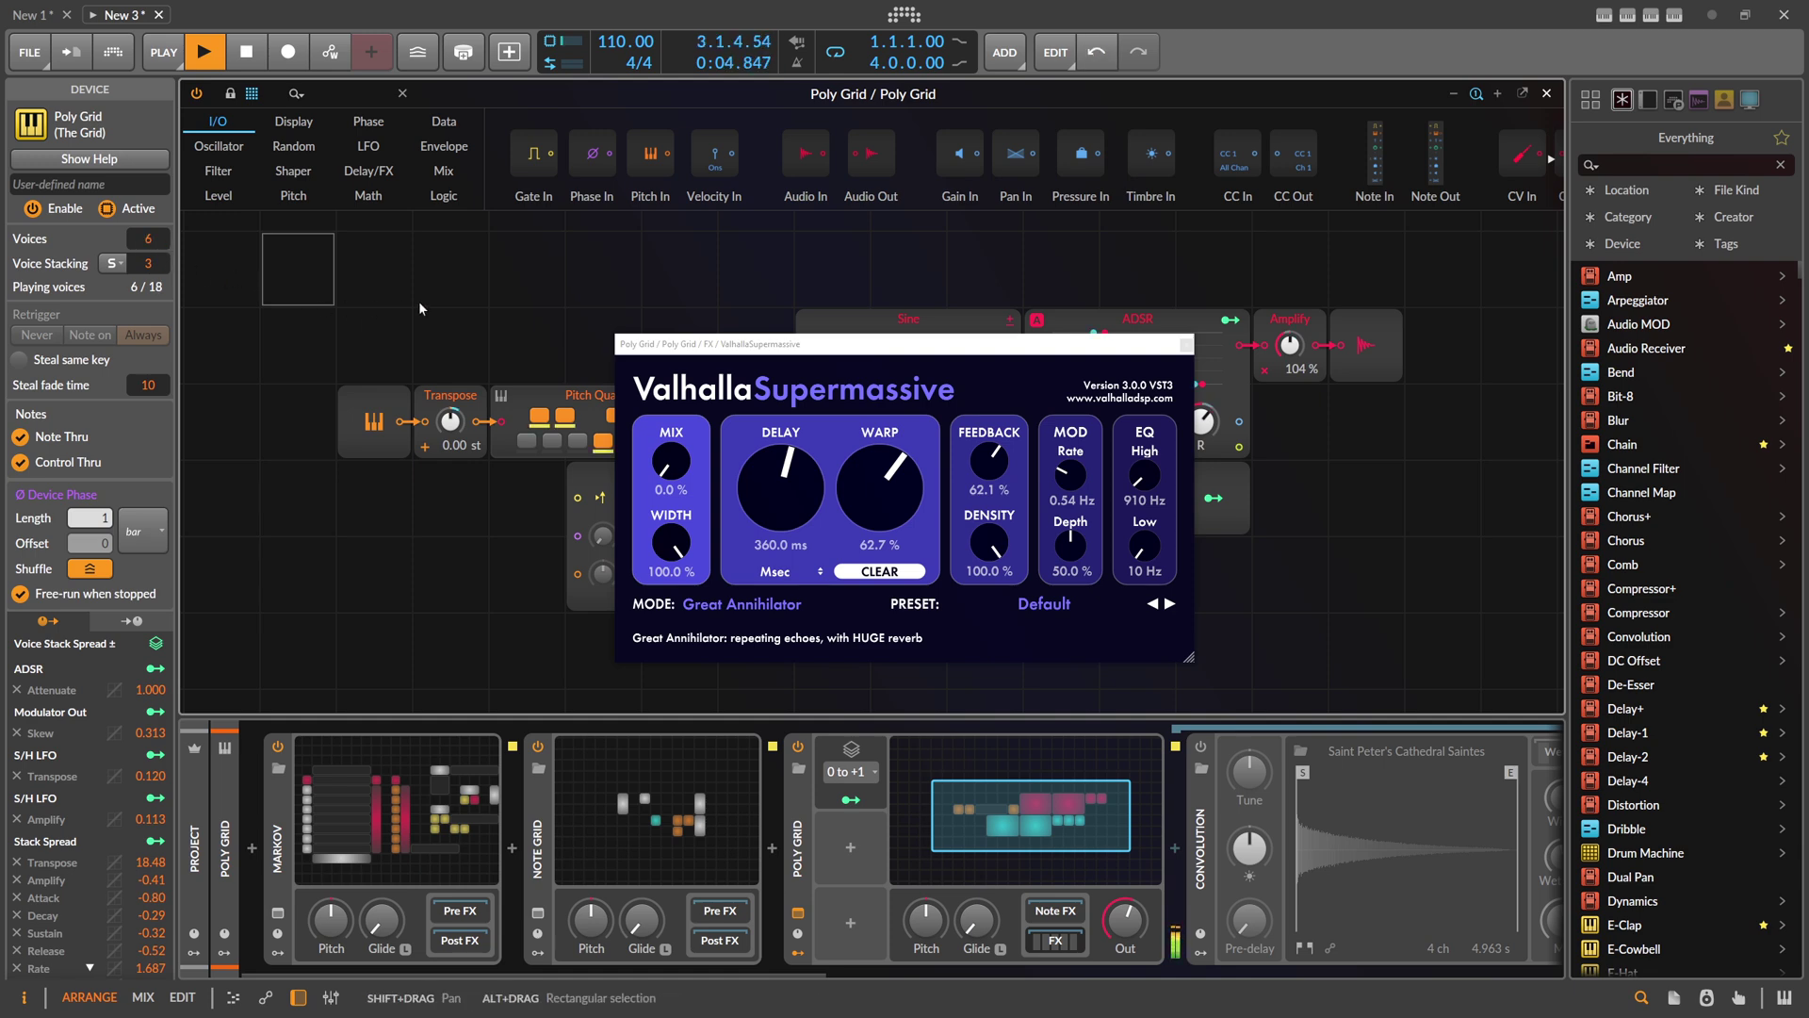
Step: Set ValhallaSupermassive's Mix to about 48.4 % and raise the Poly Grid's output level slightly
drag(671, 461, 700, 410)
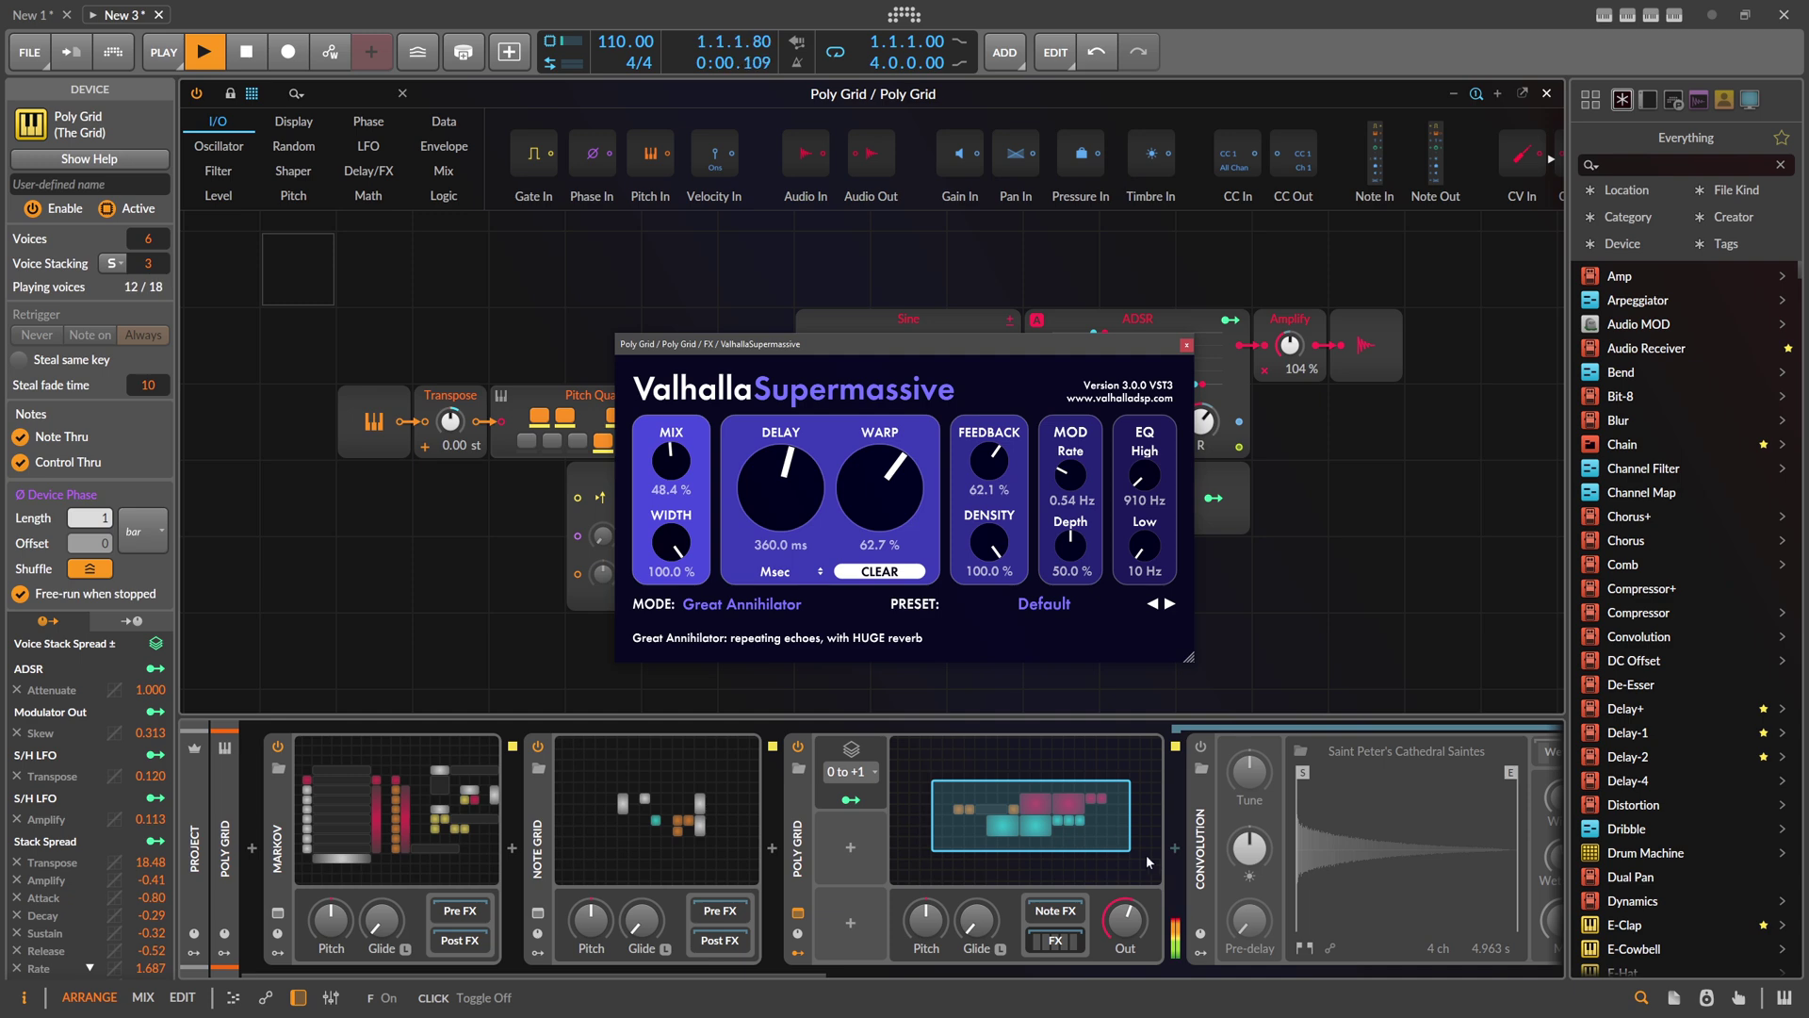
drag(1125, 918, 1125, 910)
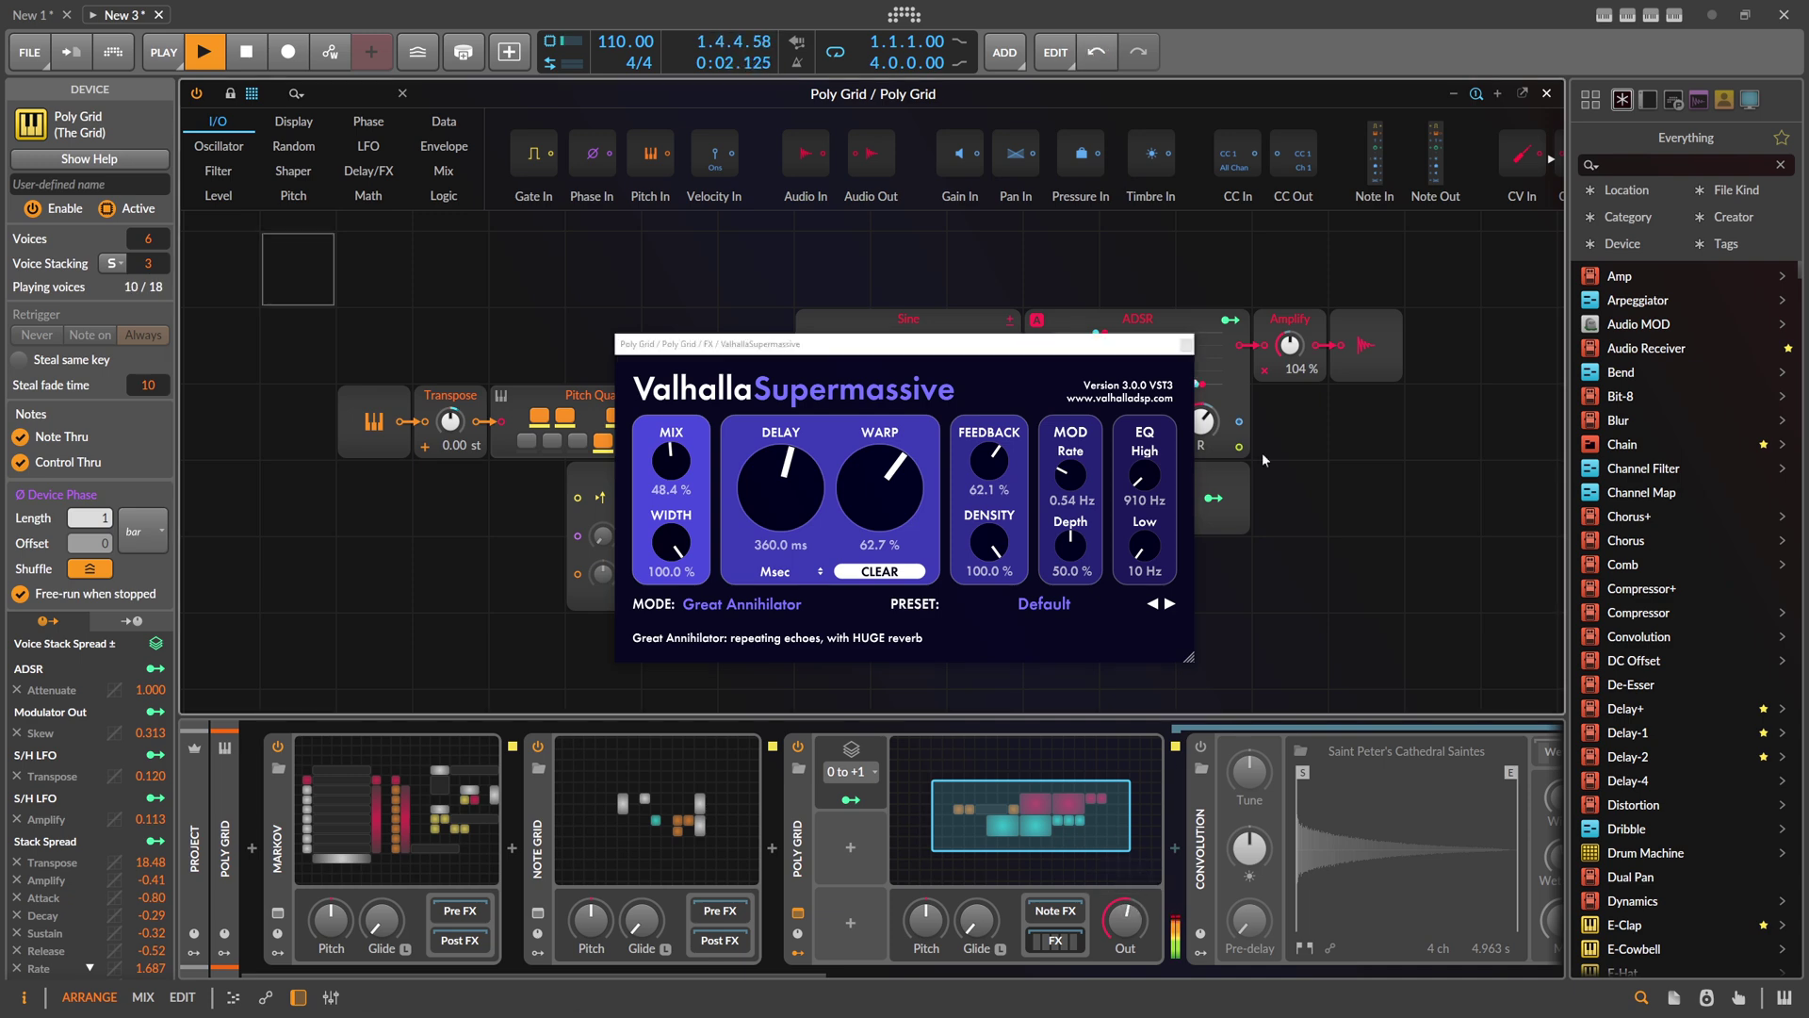
Step: Lower the Amplify module's gain in the Poly Grid to 29.6 % and close the ValhallaSupermassive window
drag(1290, 346, 1290, 360)
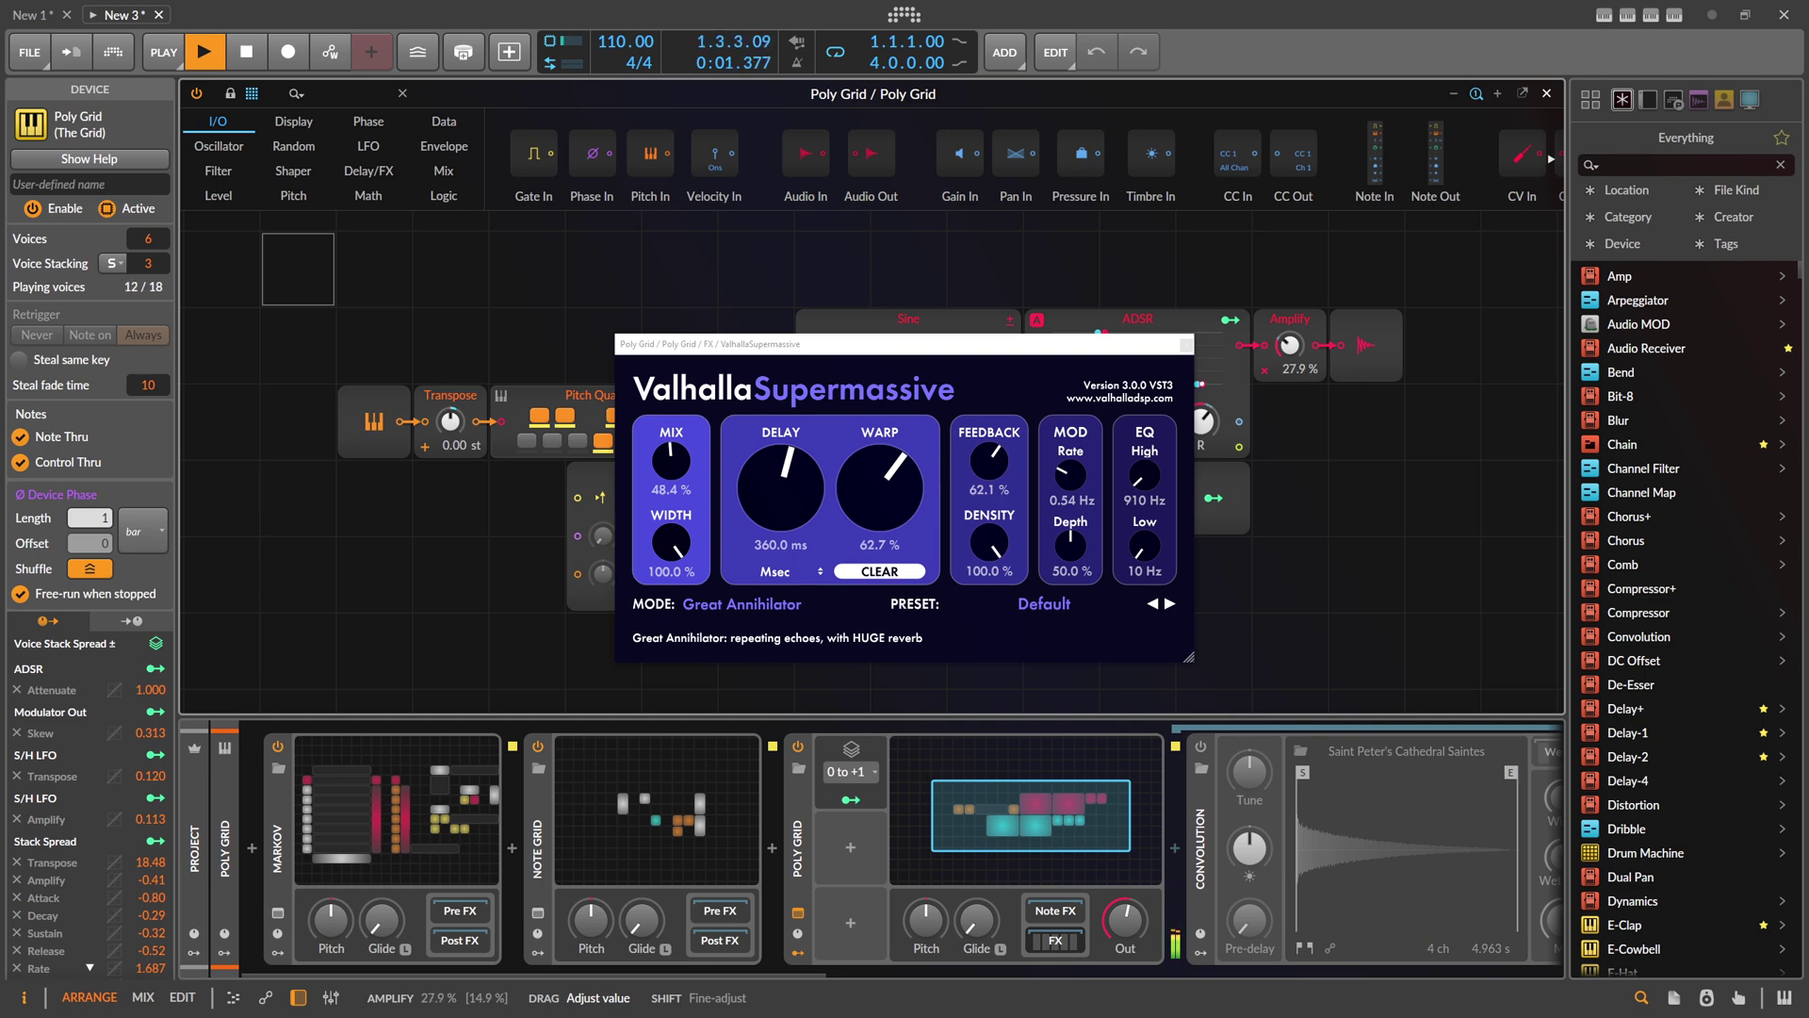
drag(1290, 345, 1290, 342)
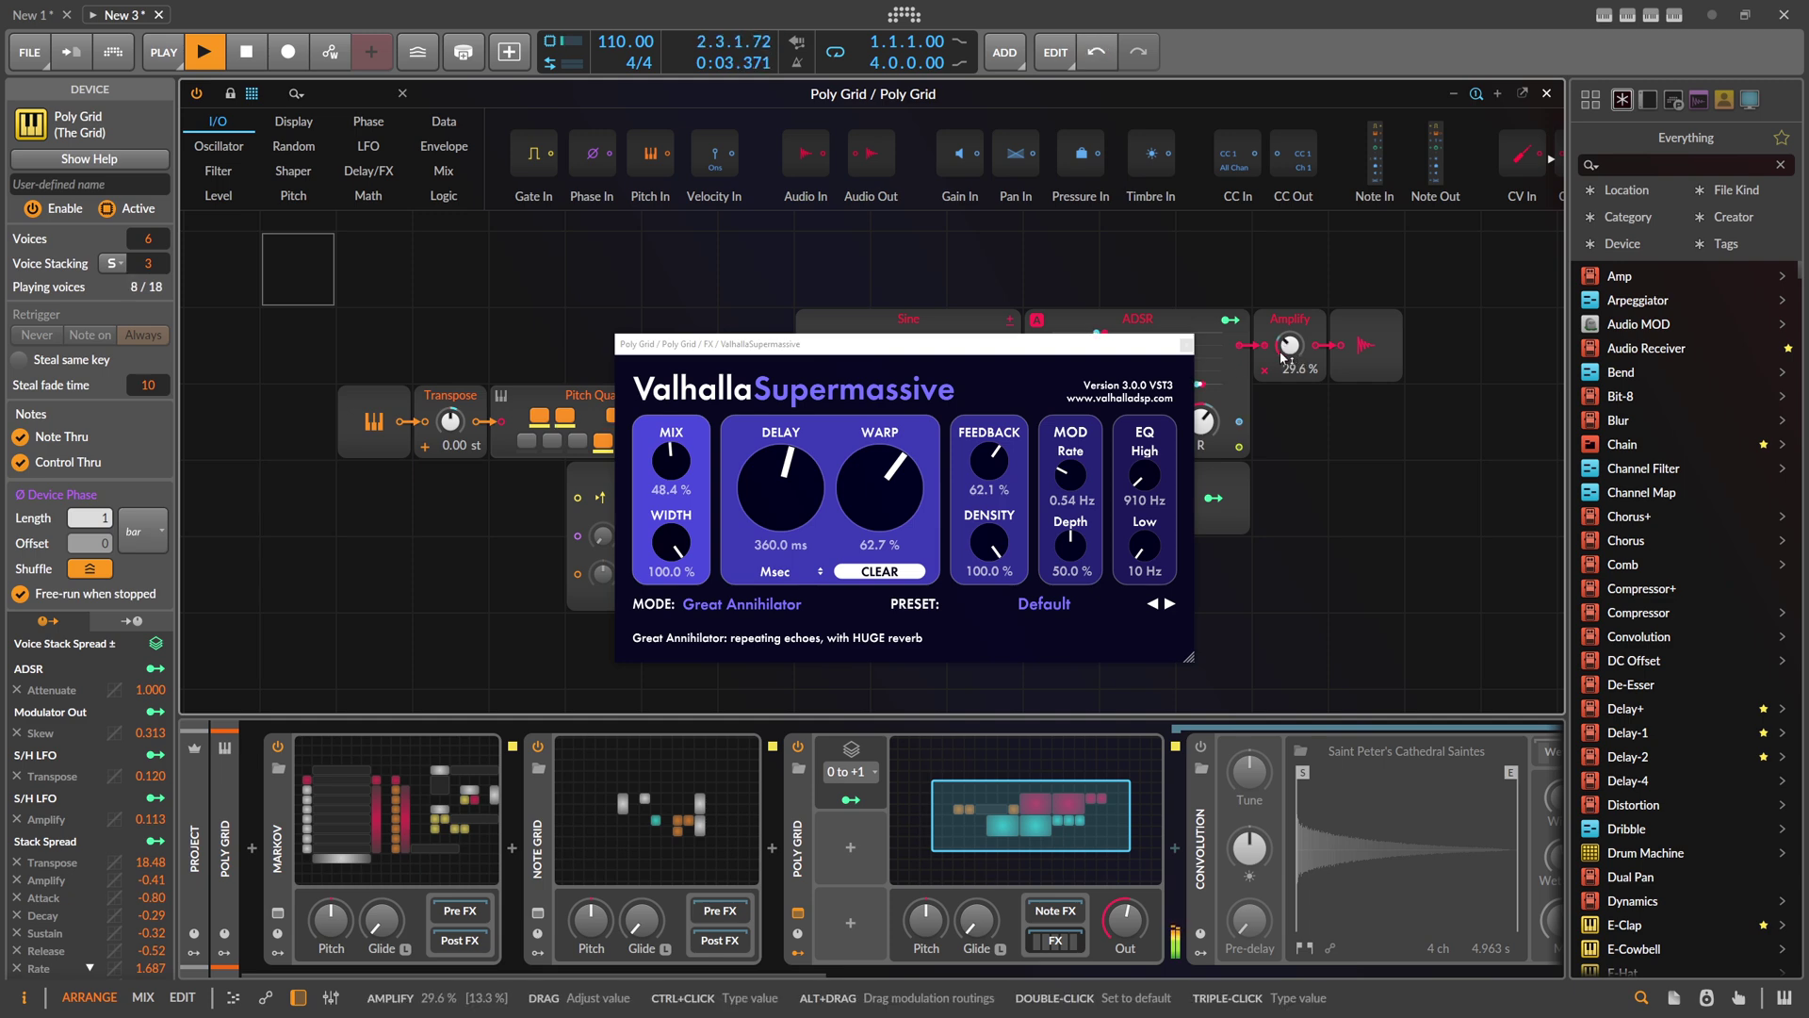
click(1187, 345)
Step: Load the SpaceIsThePlace preset in the Poly Grid's ValhallaSupermassive with Mix at 50.8 %
drag(797, 975, 1536, 971)
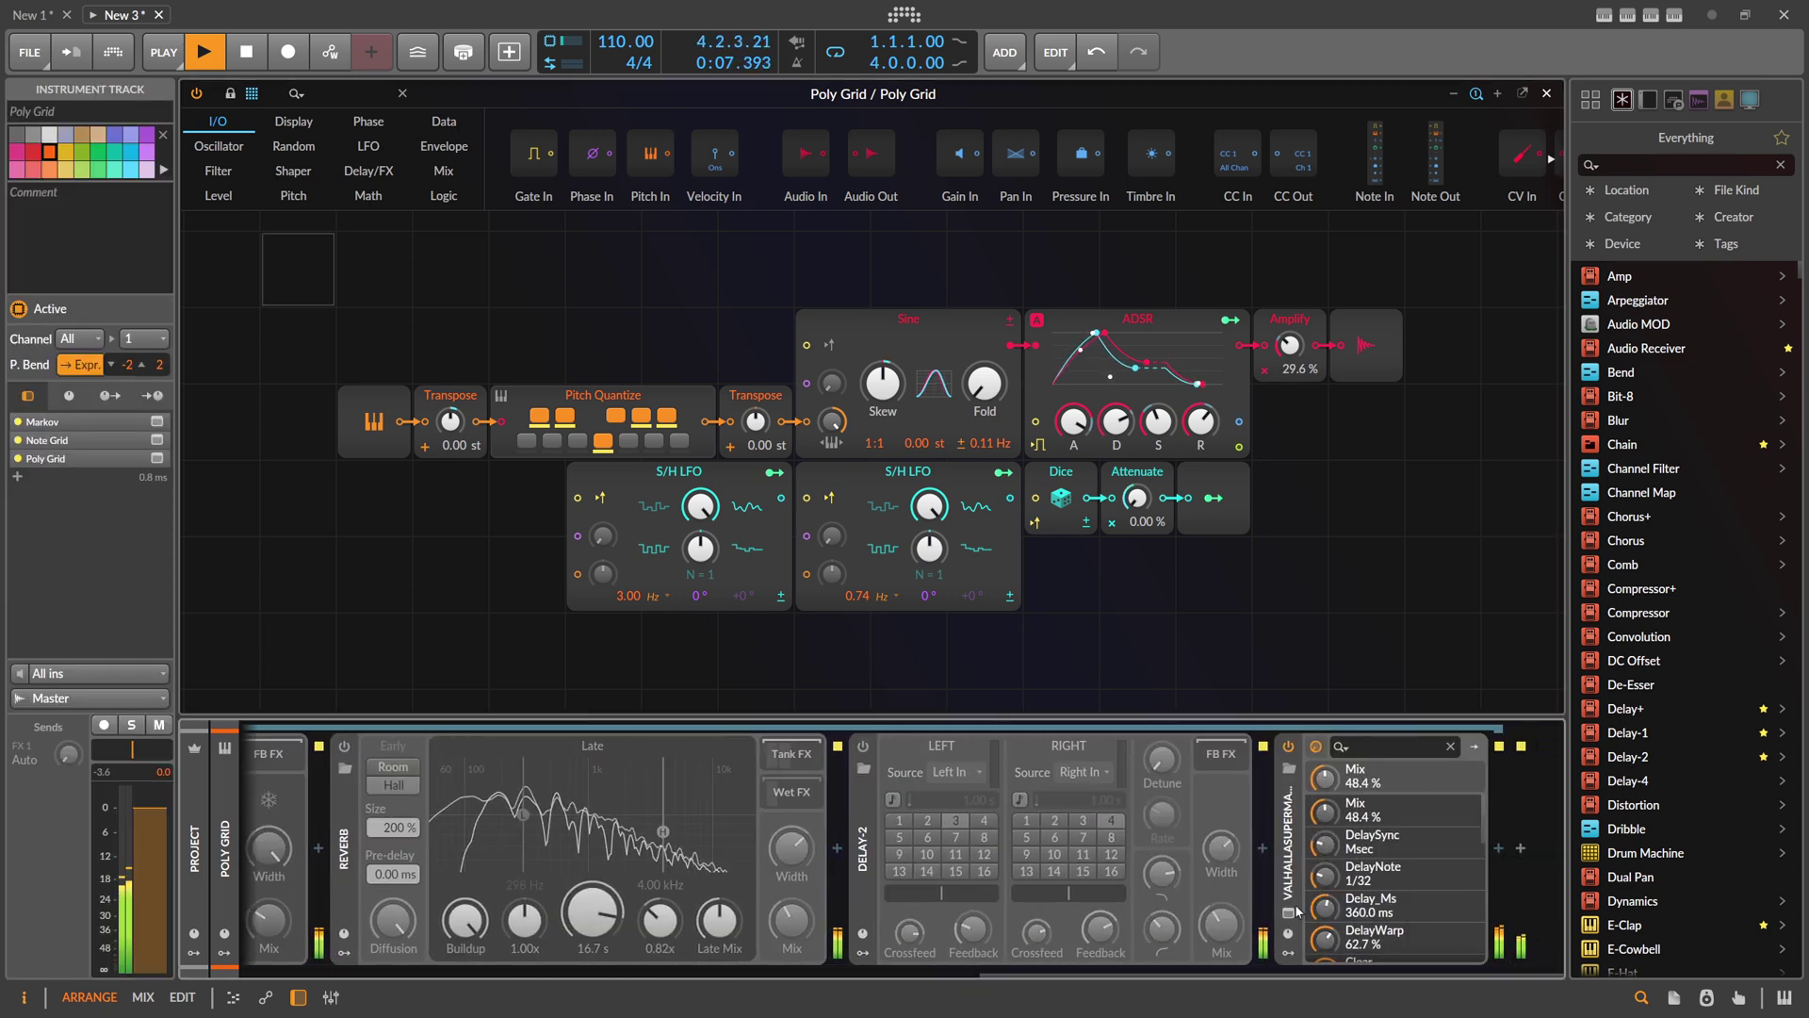
drag(670, 461, 671, 456)
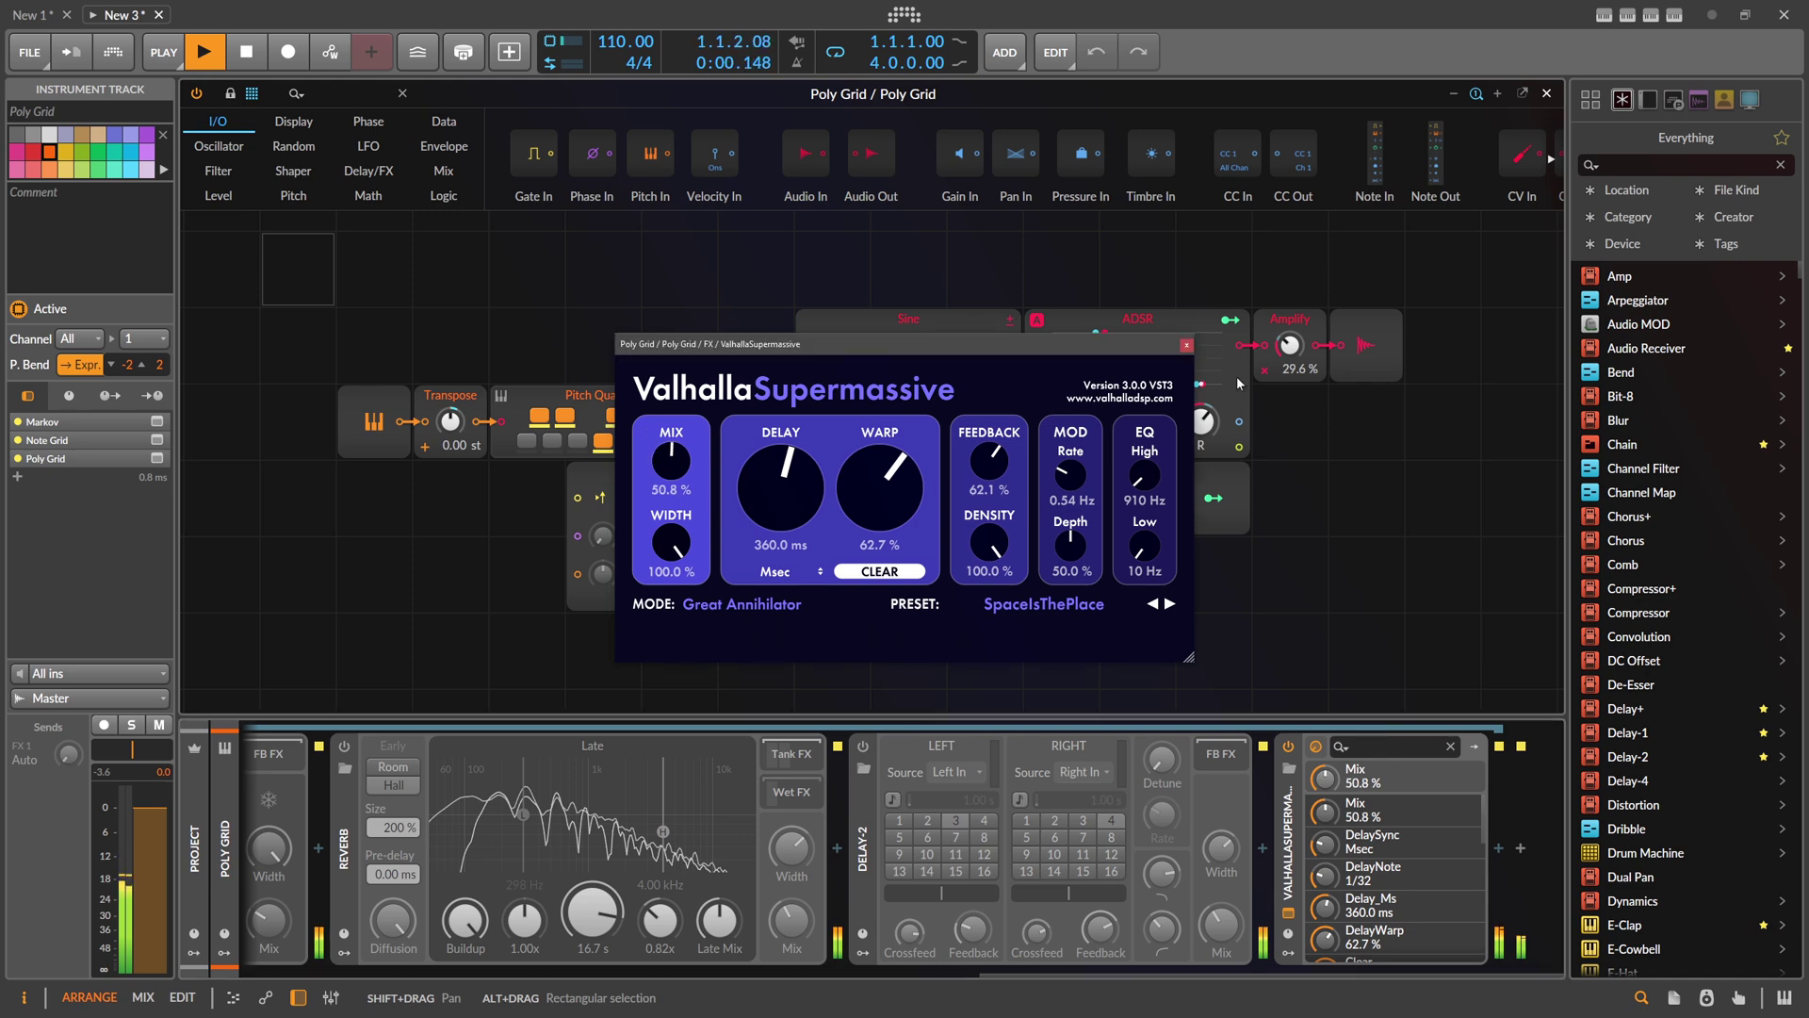
click(1187, 345)
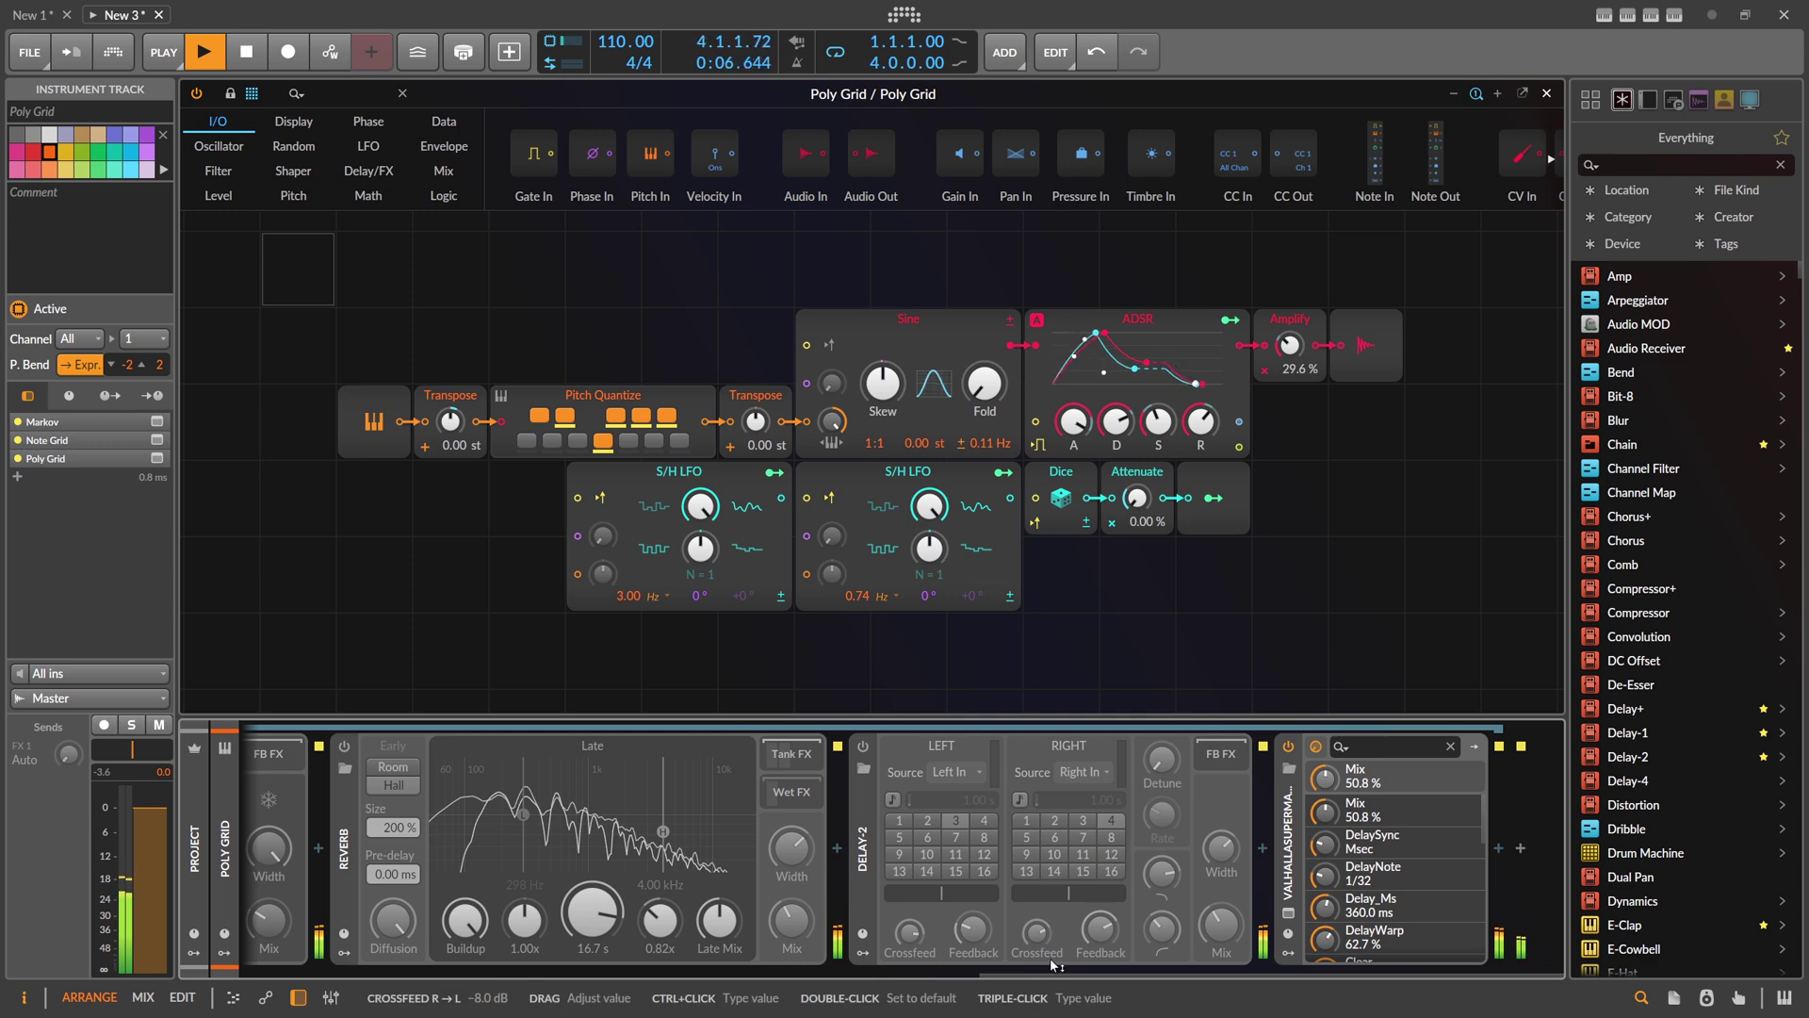
Step: Close the Grid editor and delete the Audio 2 track from the arrangement
drag(1052, 965, 428, 960)
mouse_move(856, 918)
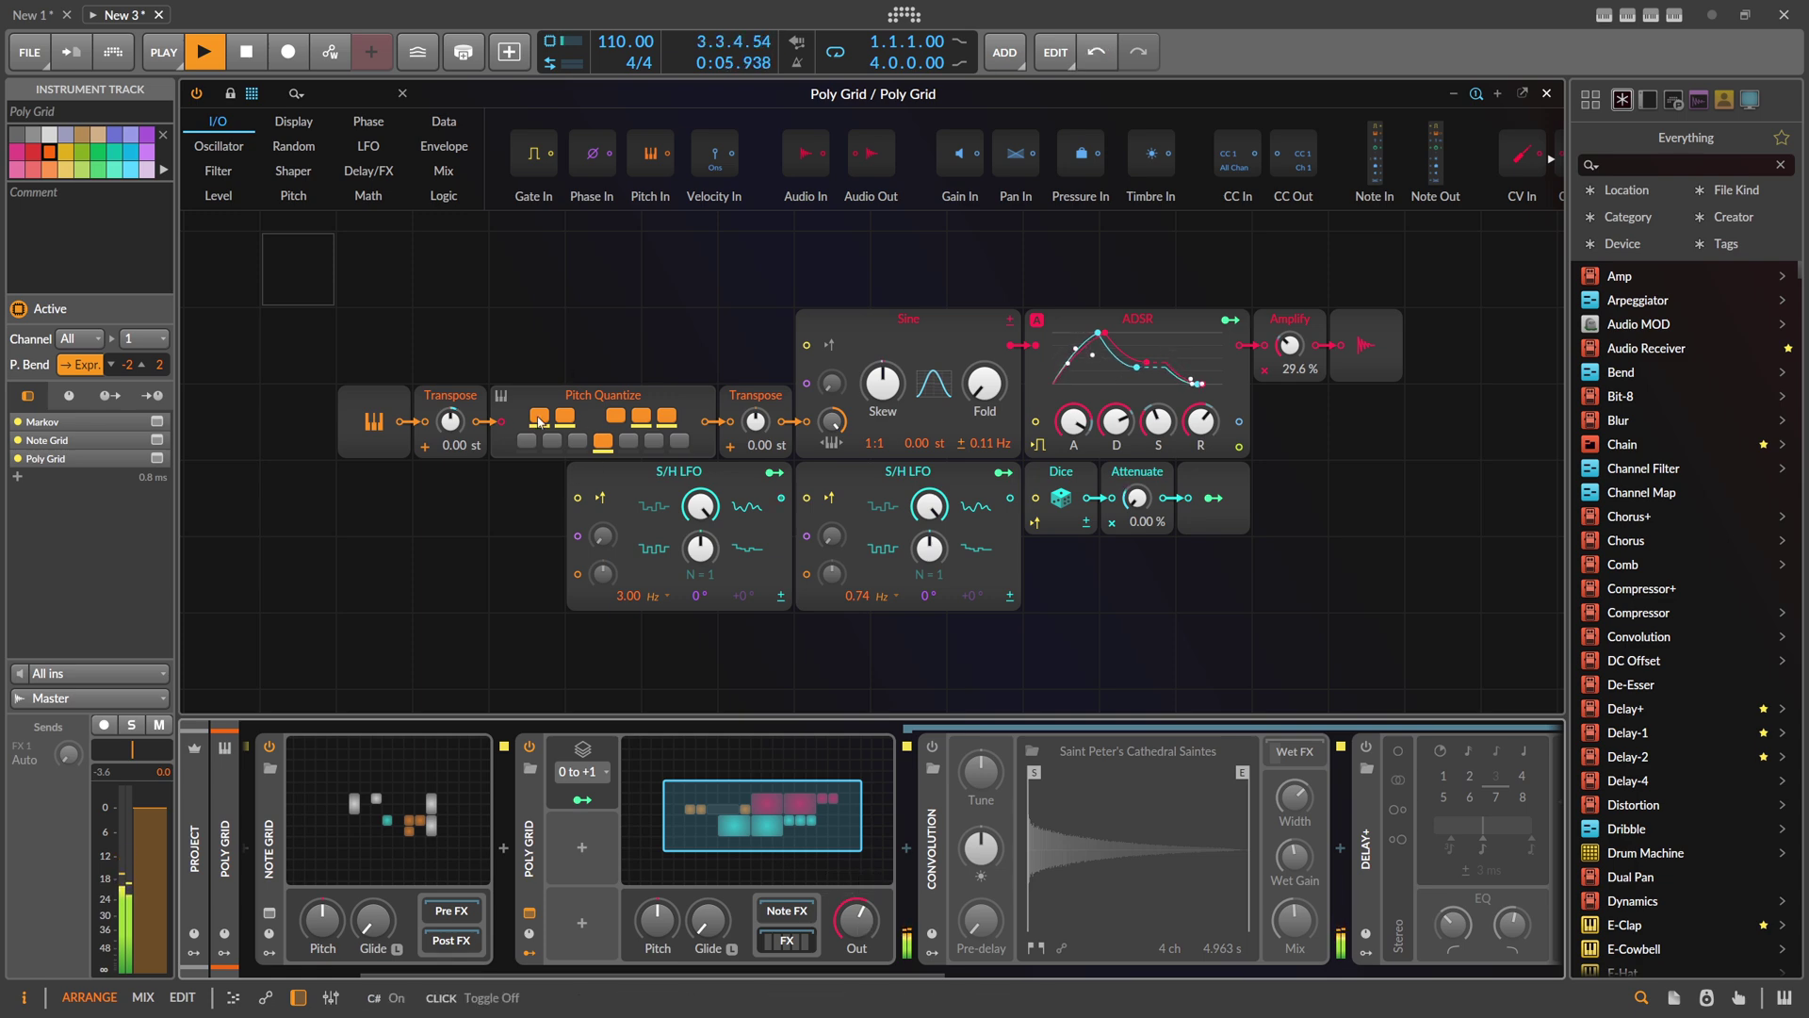
click(1547, 94)
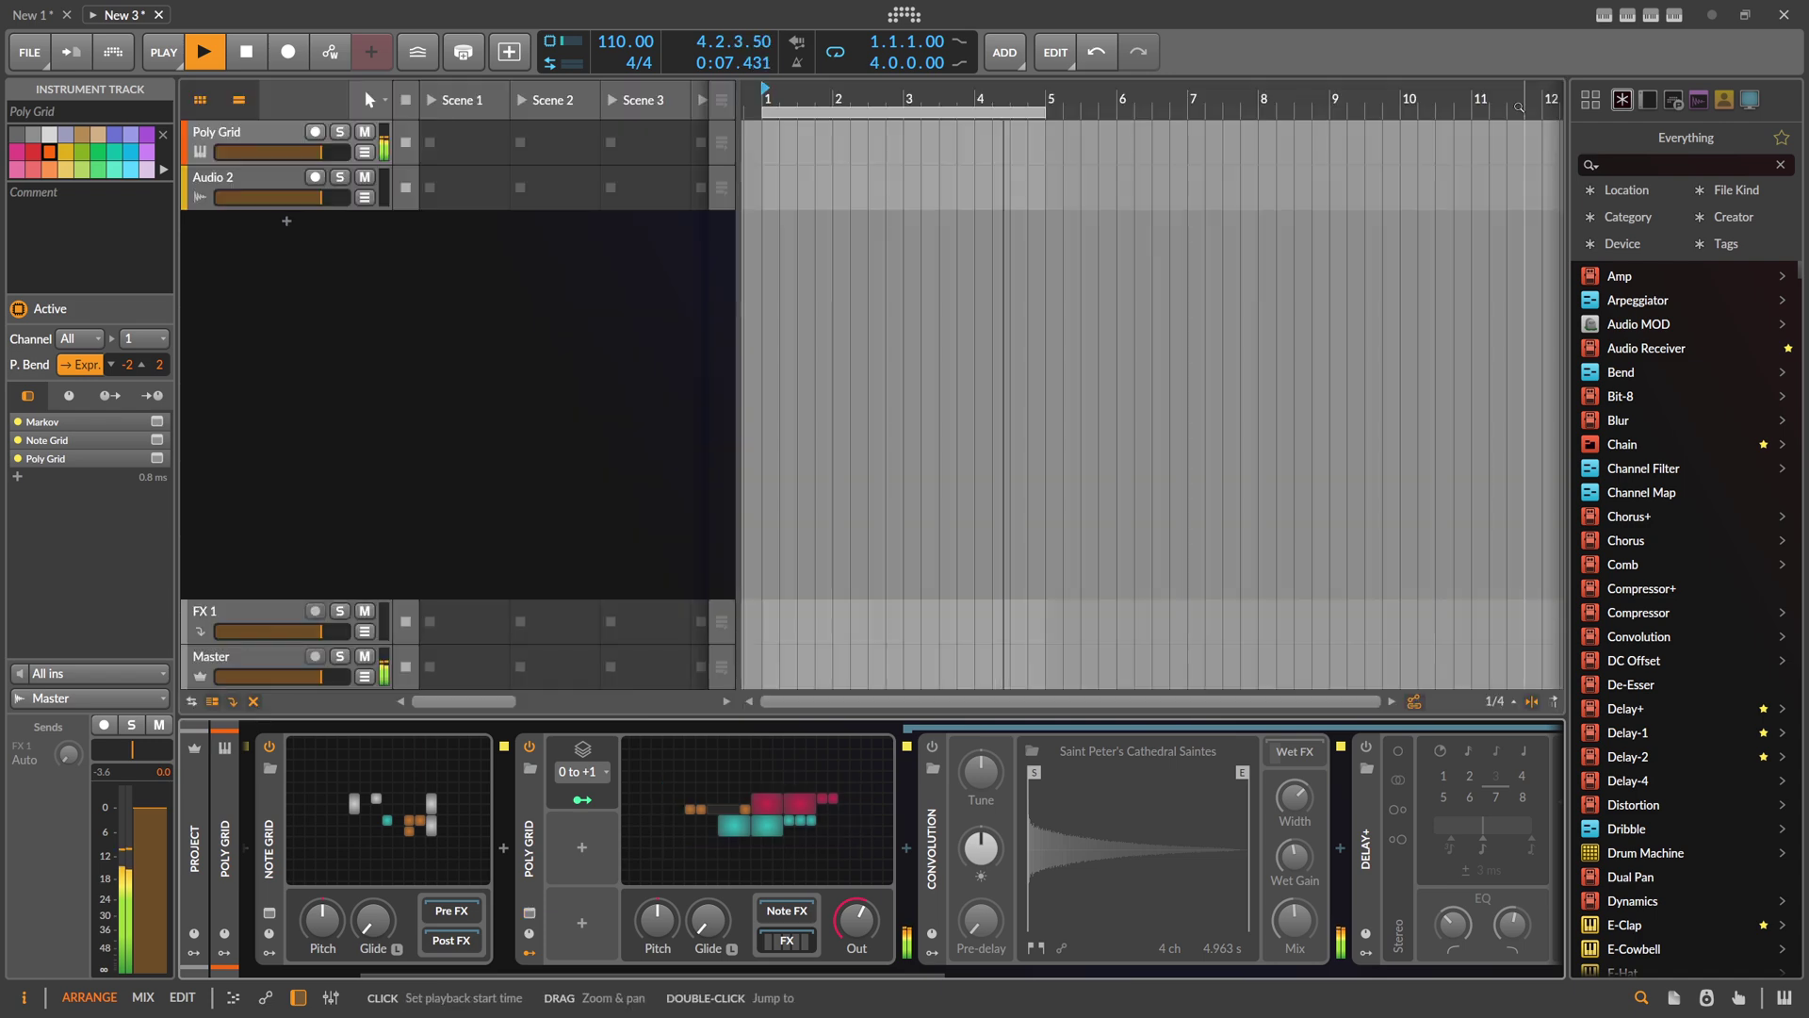
click(373, 184)
key(Delete)
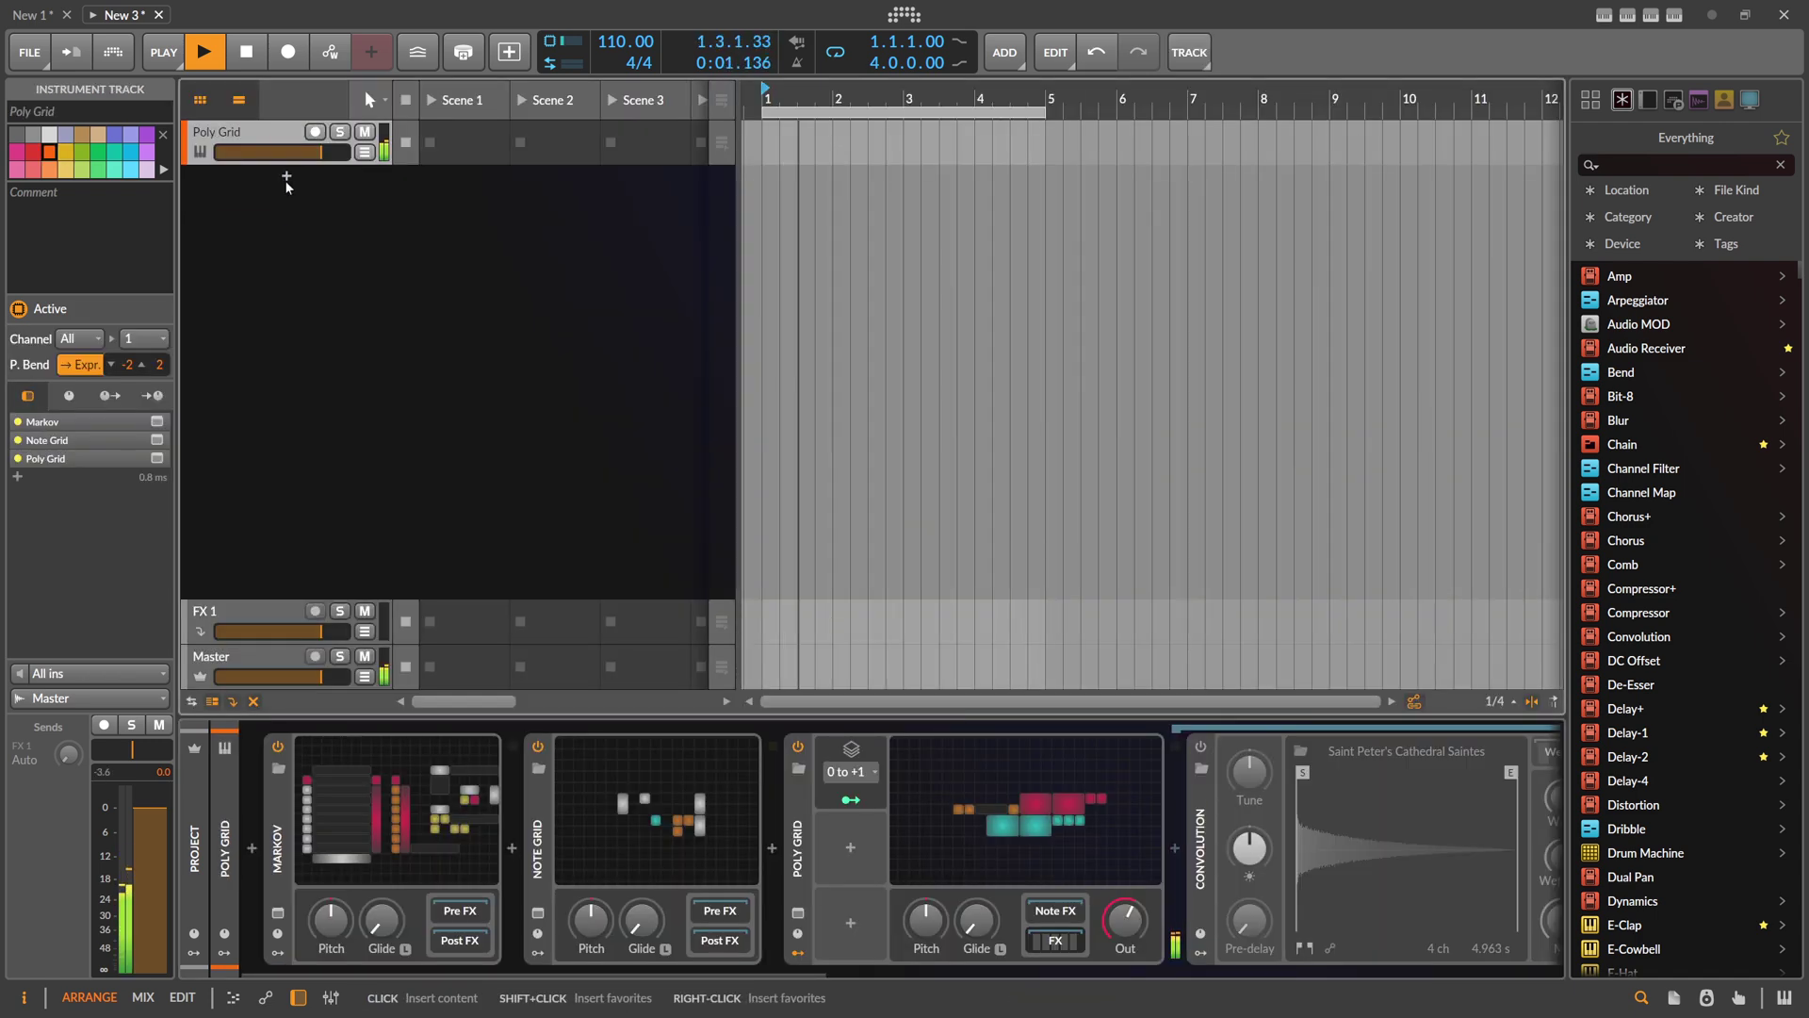
Step: Add an instrument track below Poly Grid and load Originals - Felt Piano on it
click(286, 185)
text(pianoteq)
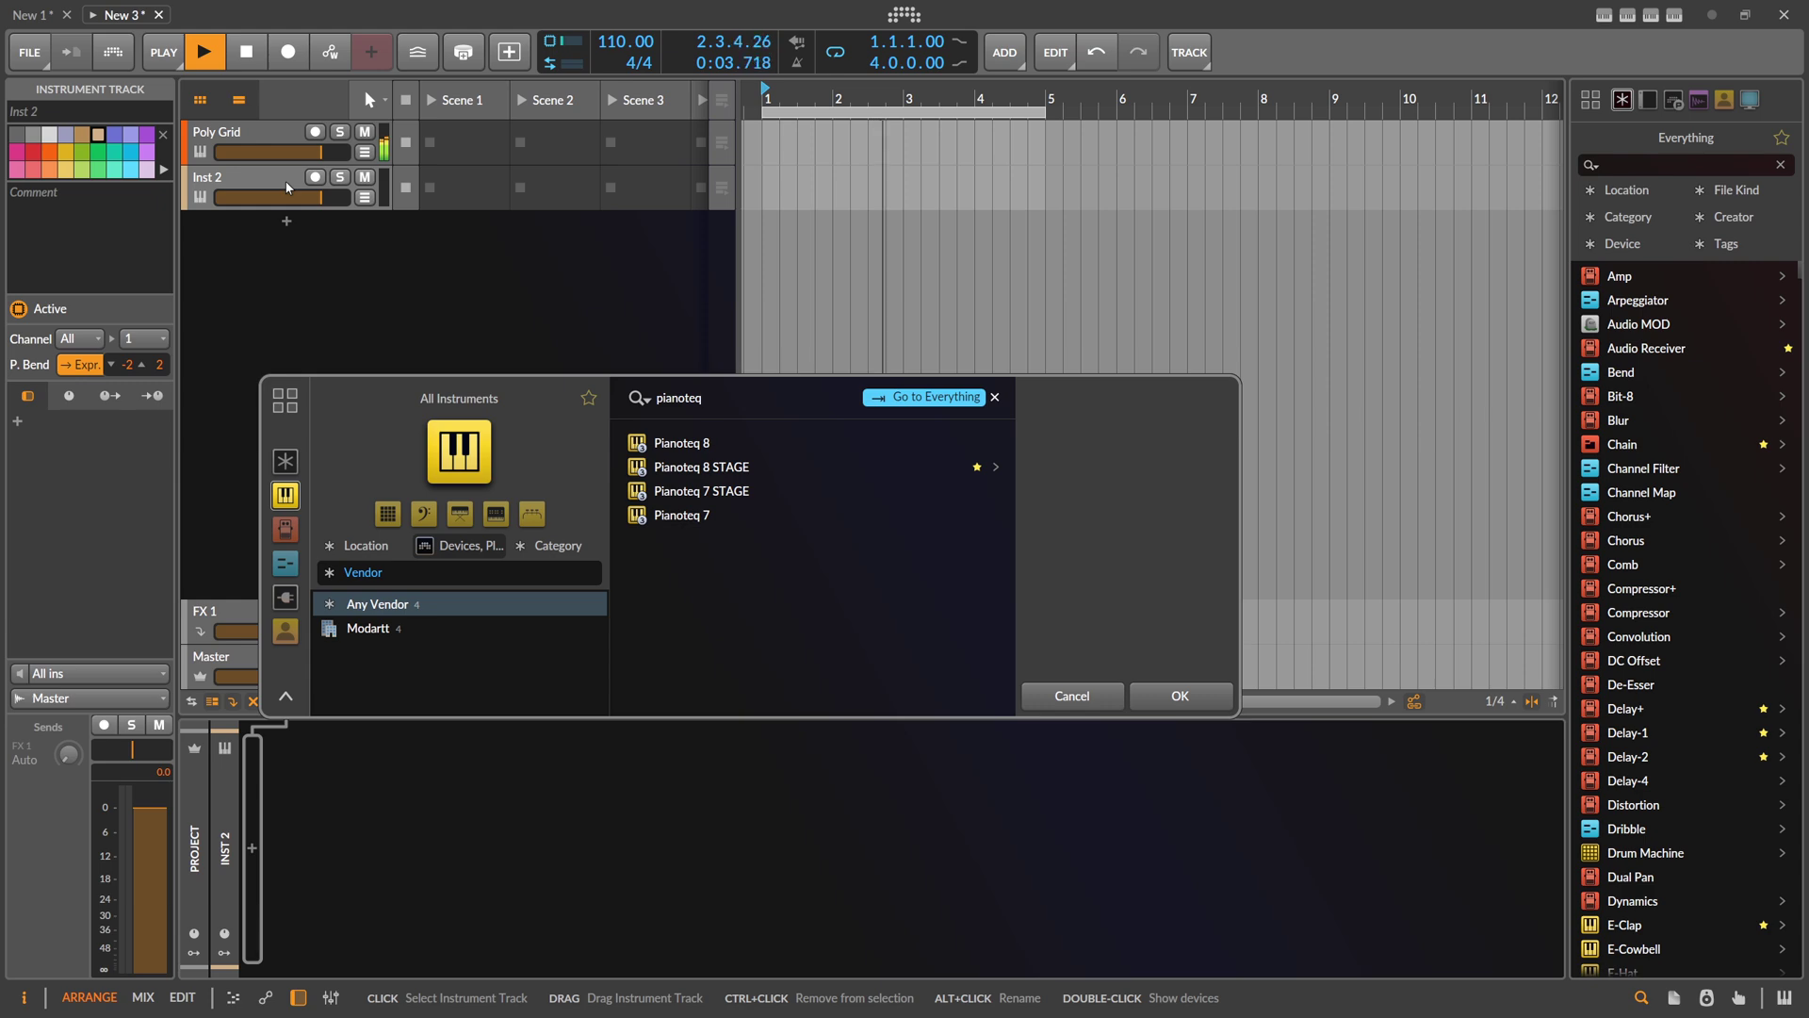
key(ctrl+a)
text(fel)
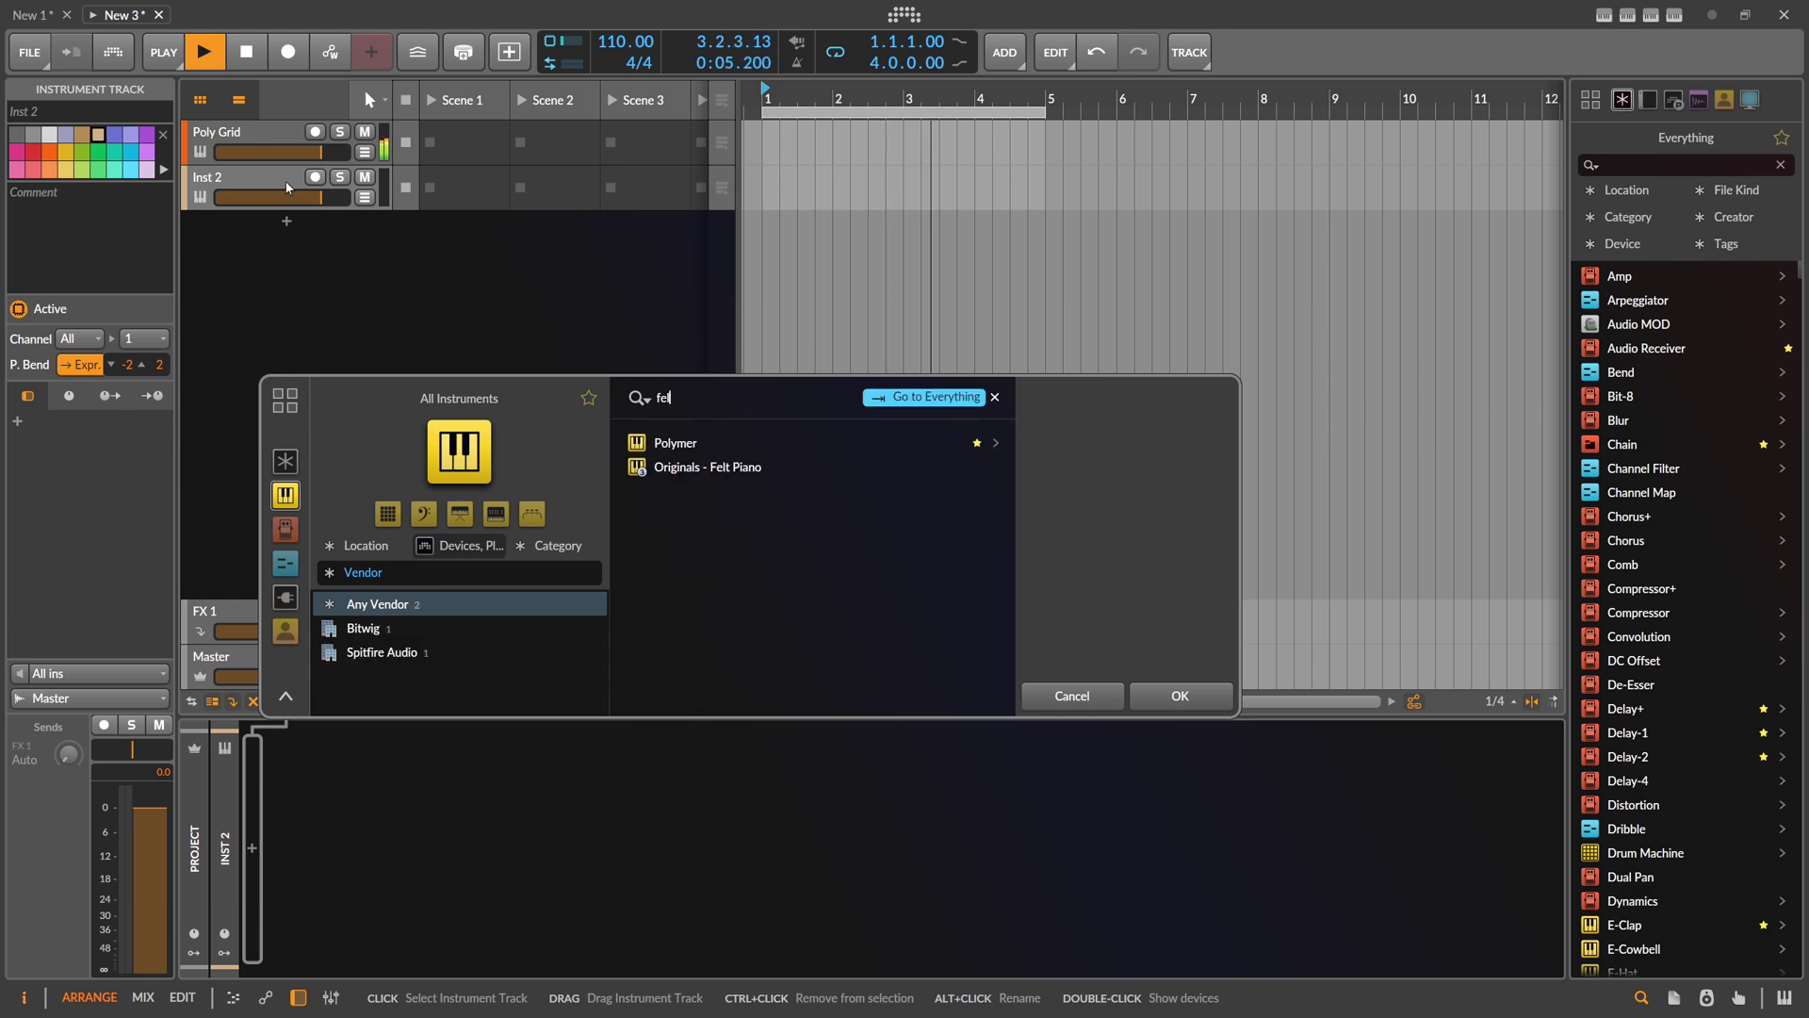
text(t)
double_click(688, 440)
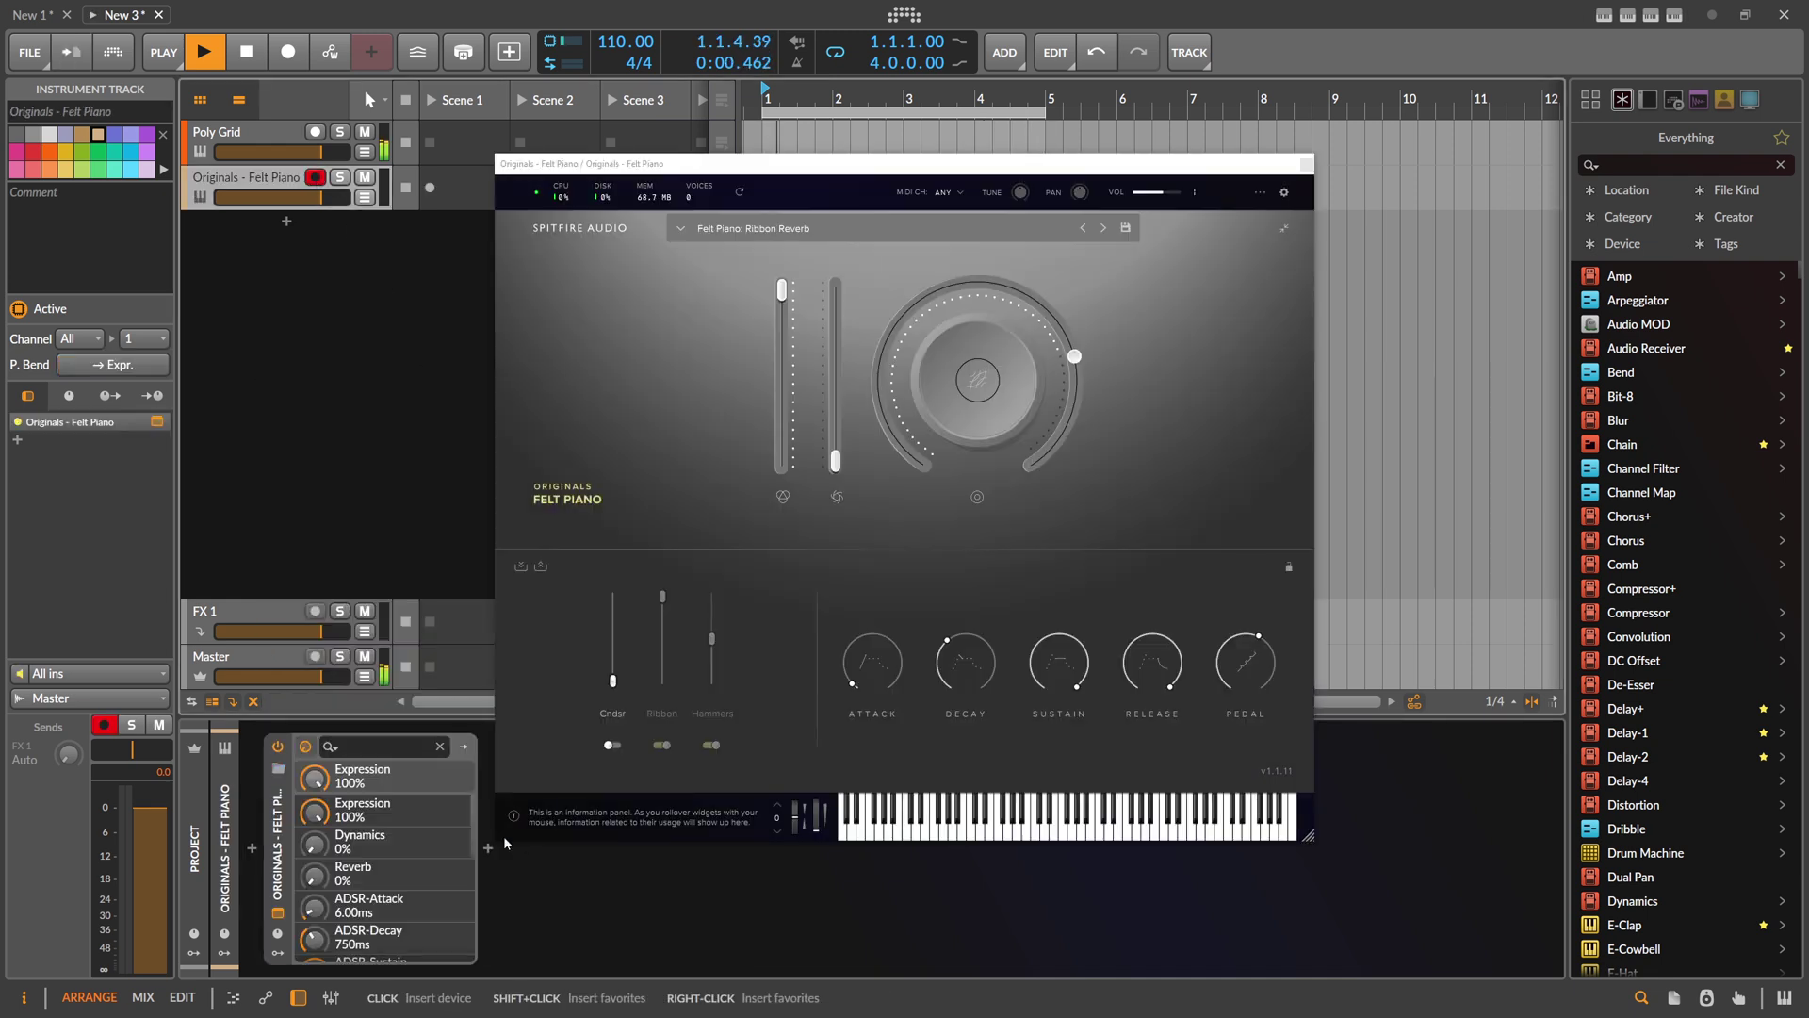
Step: Insert ValhallaSupermassive after the Felt Piano with Mix at 78.8 %, and close both plug-in windows
drag(1217, 164, 1436, 129)
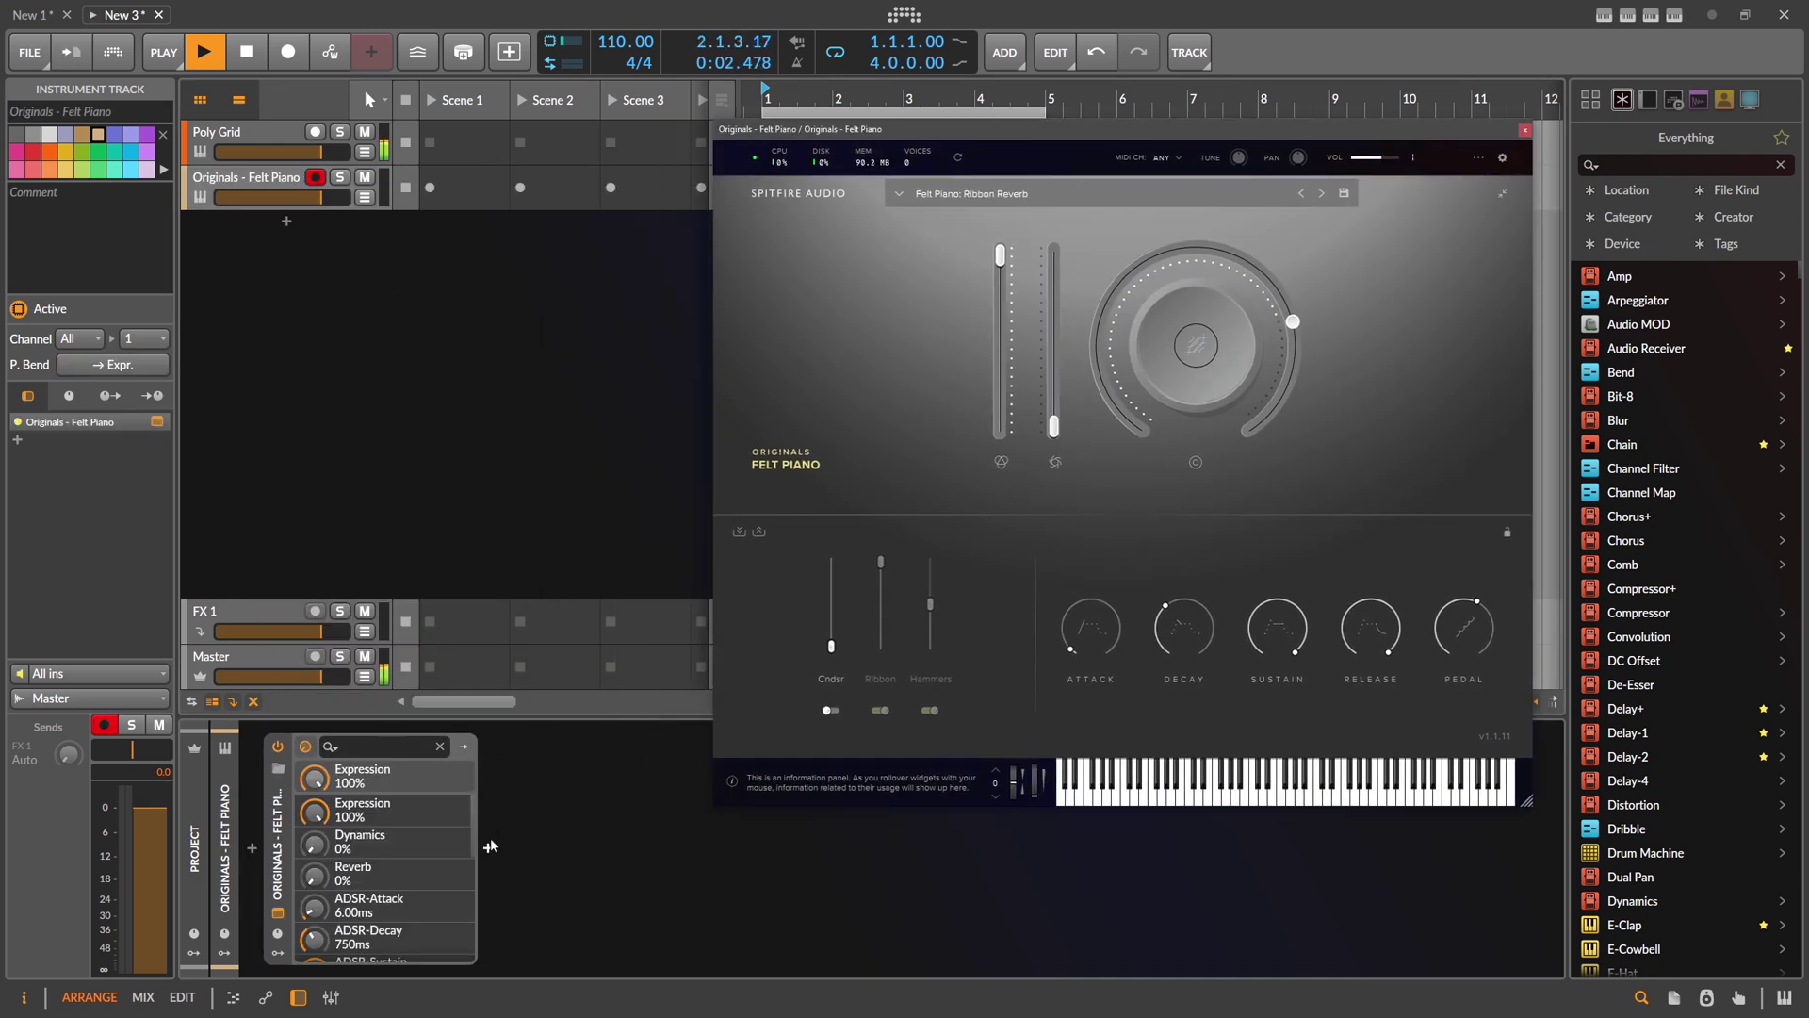
click(487, 847)
text(super)
key(Down)
key(Down)
key(Down)
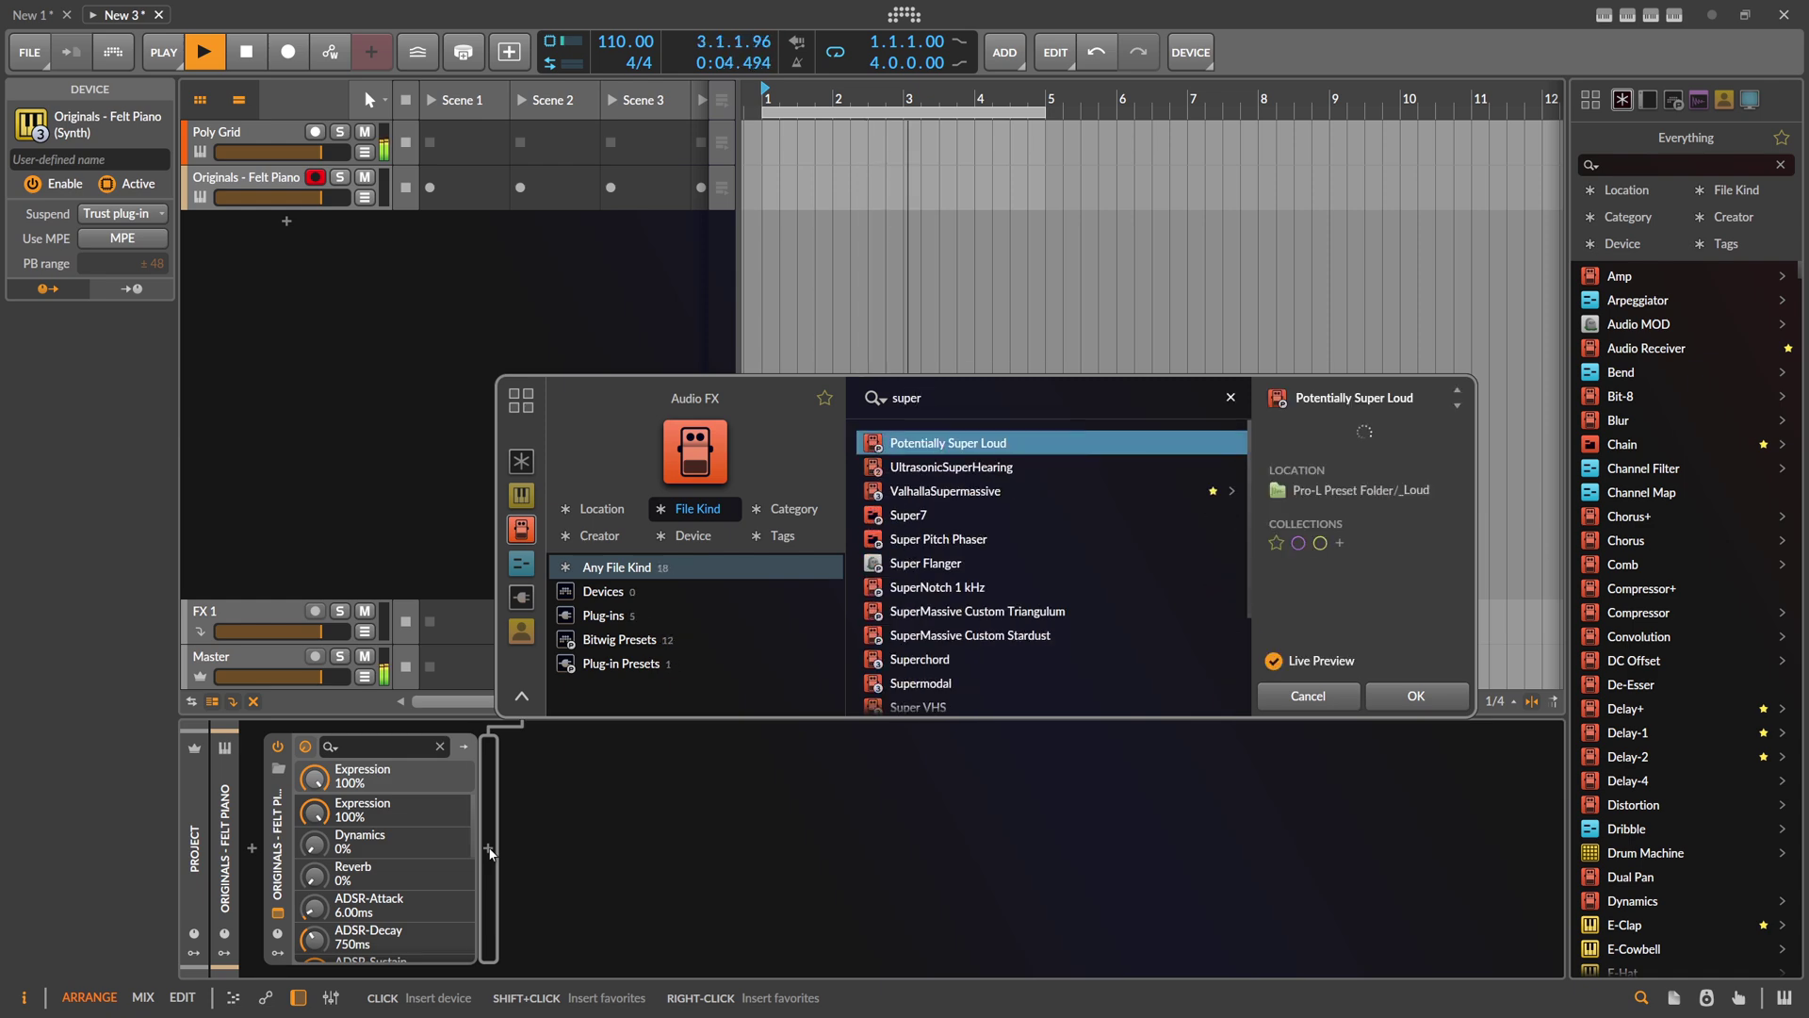
key(Return)
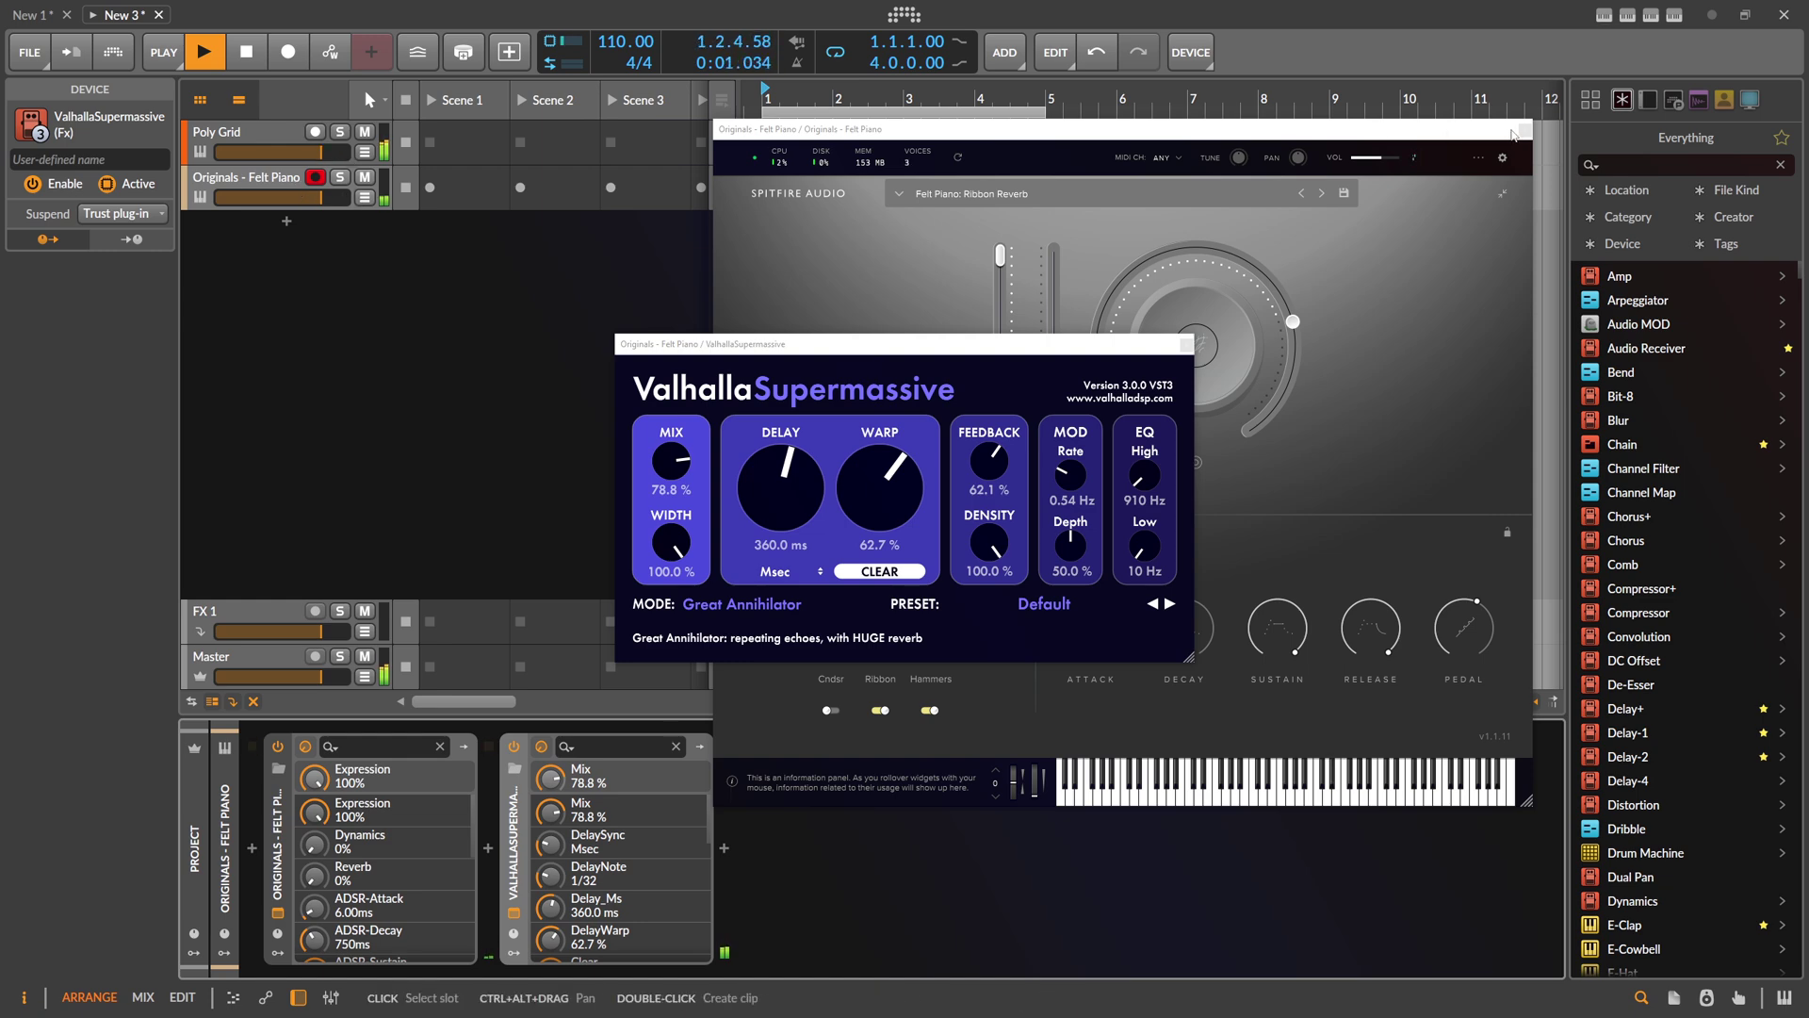
click(1524, 132)
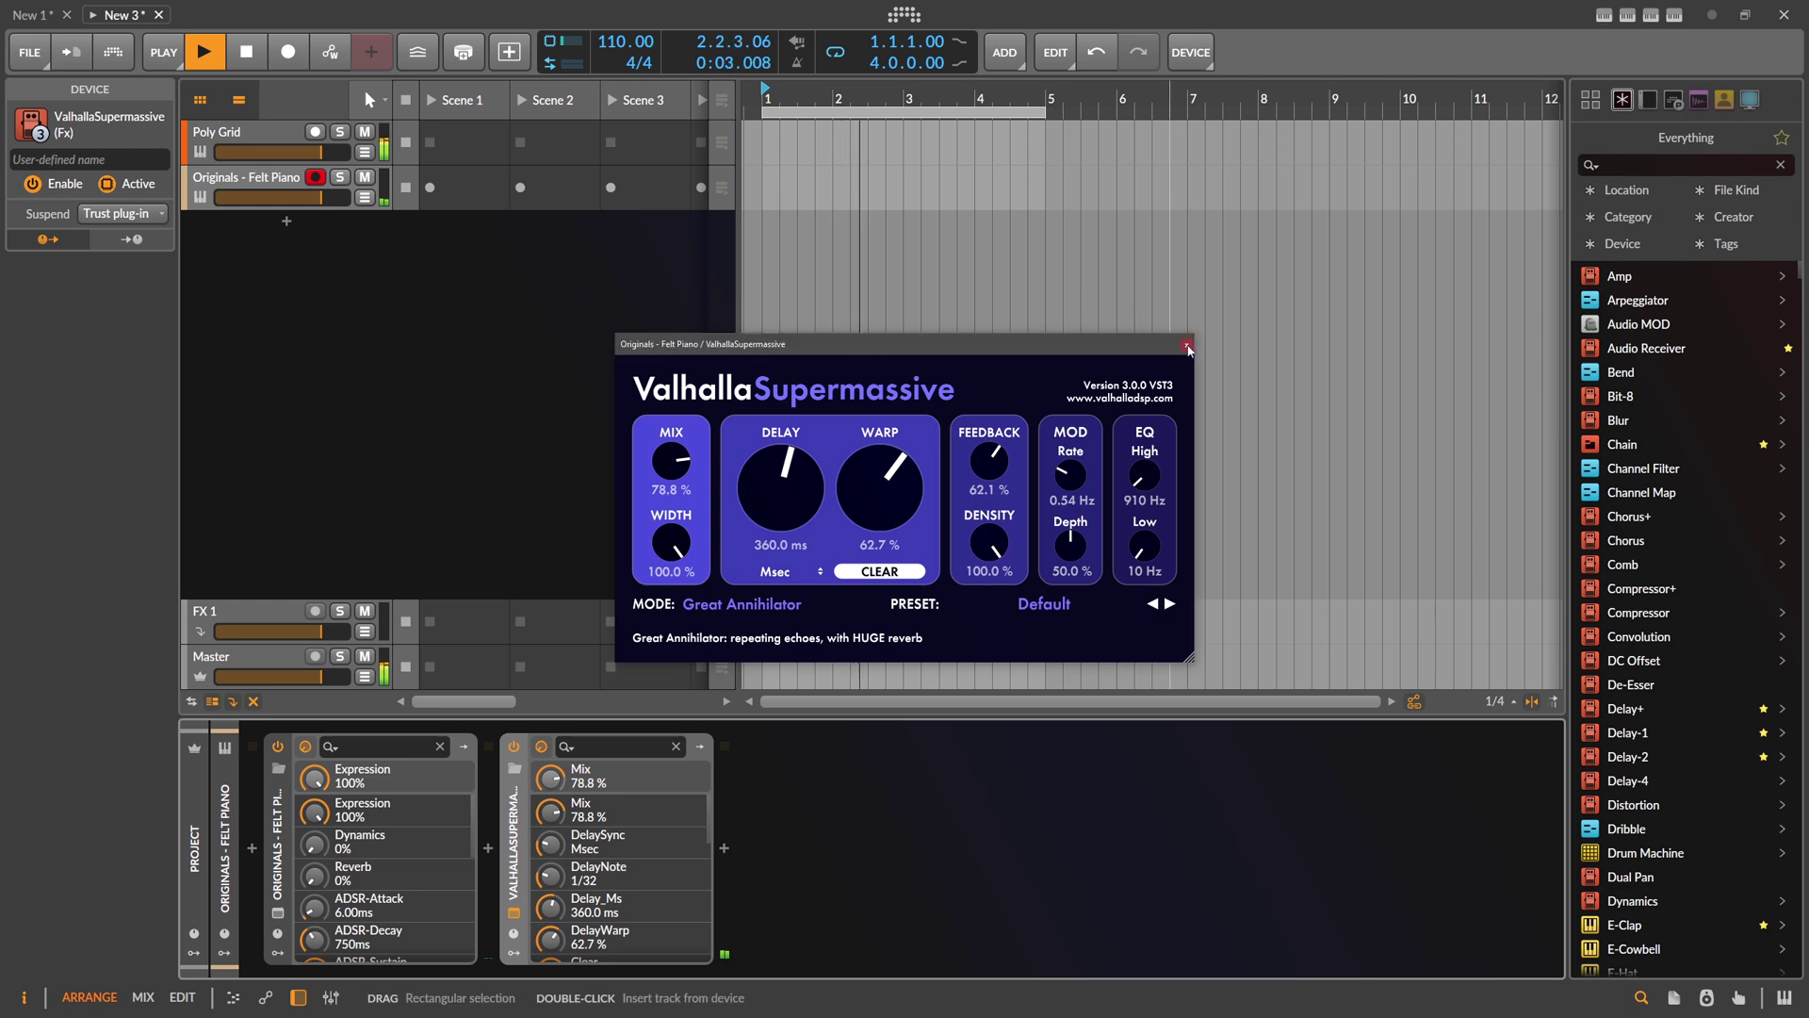
click(1186, 344)
Step: Open the Note Grid on the Poly Grid track and move the Dice module directly above the Transpose modules
click(273, 134)
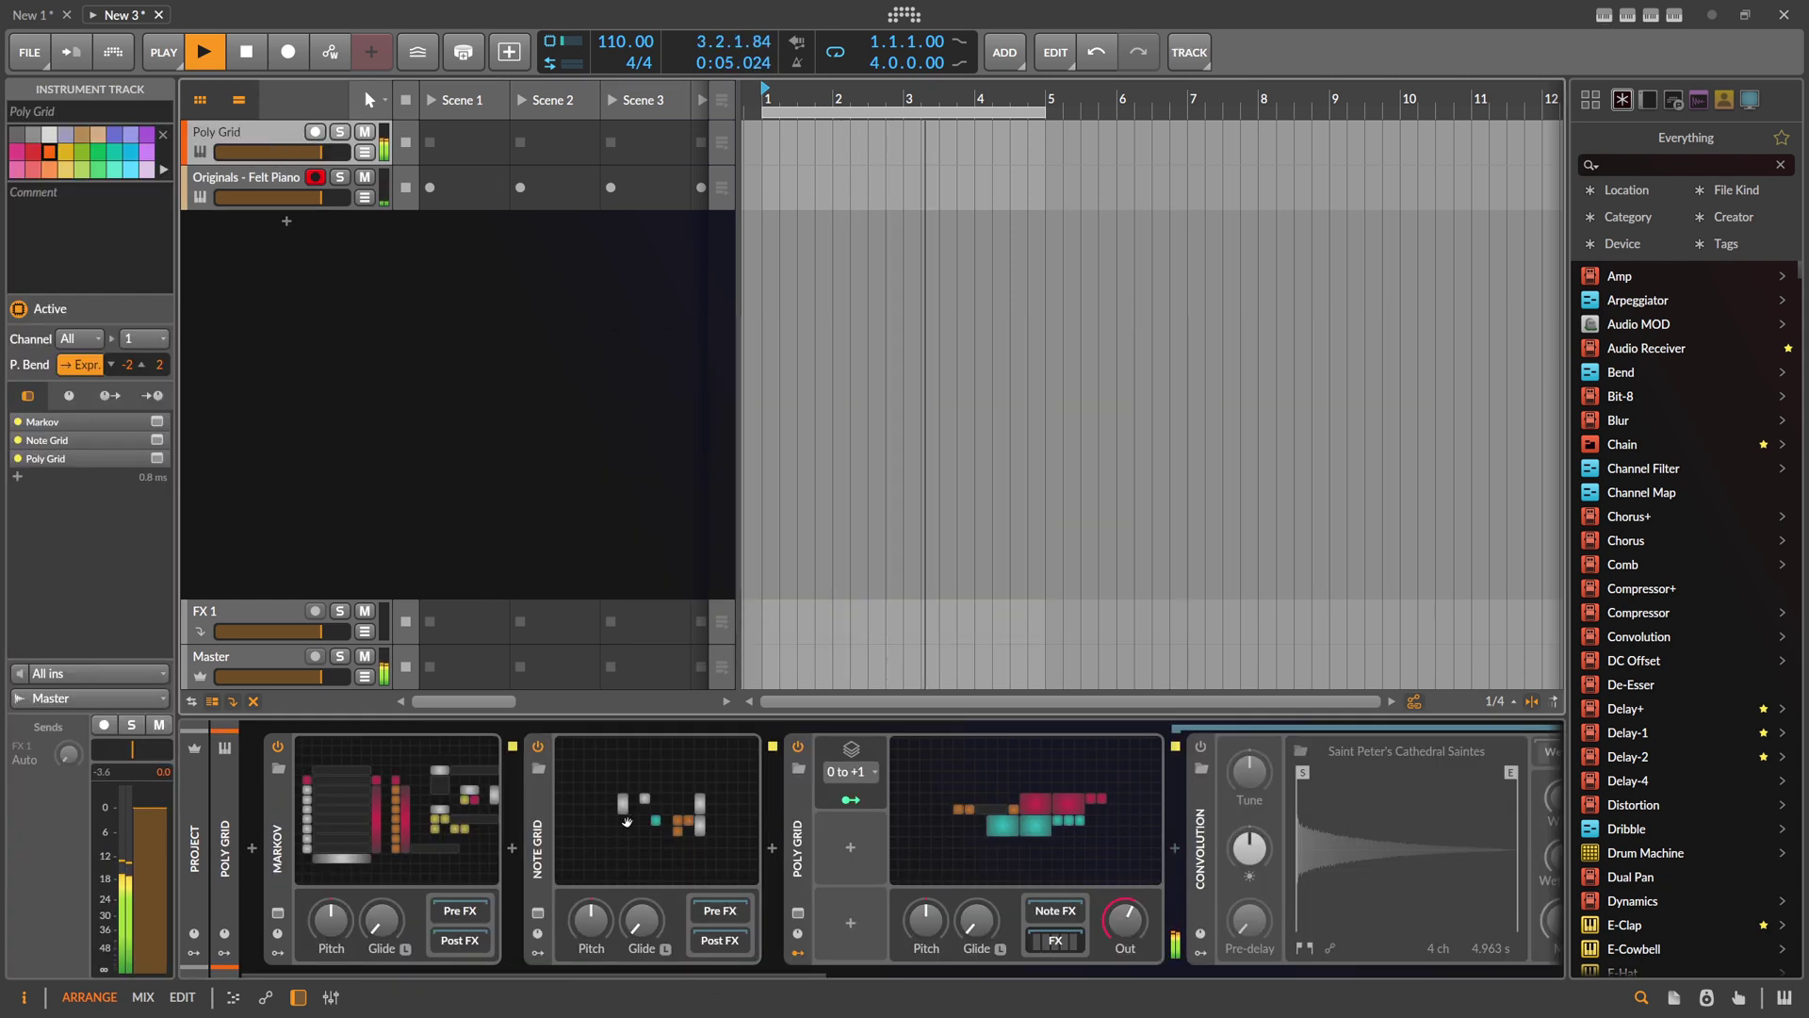
click(751, 750)
drag(800, 577, 756, 569)
drag(800, 468, 928, 396)
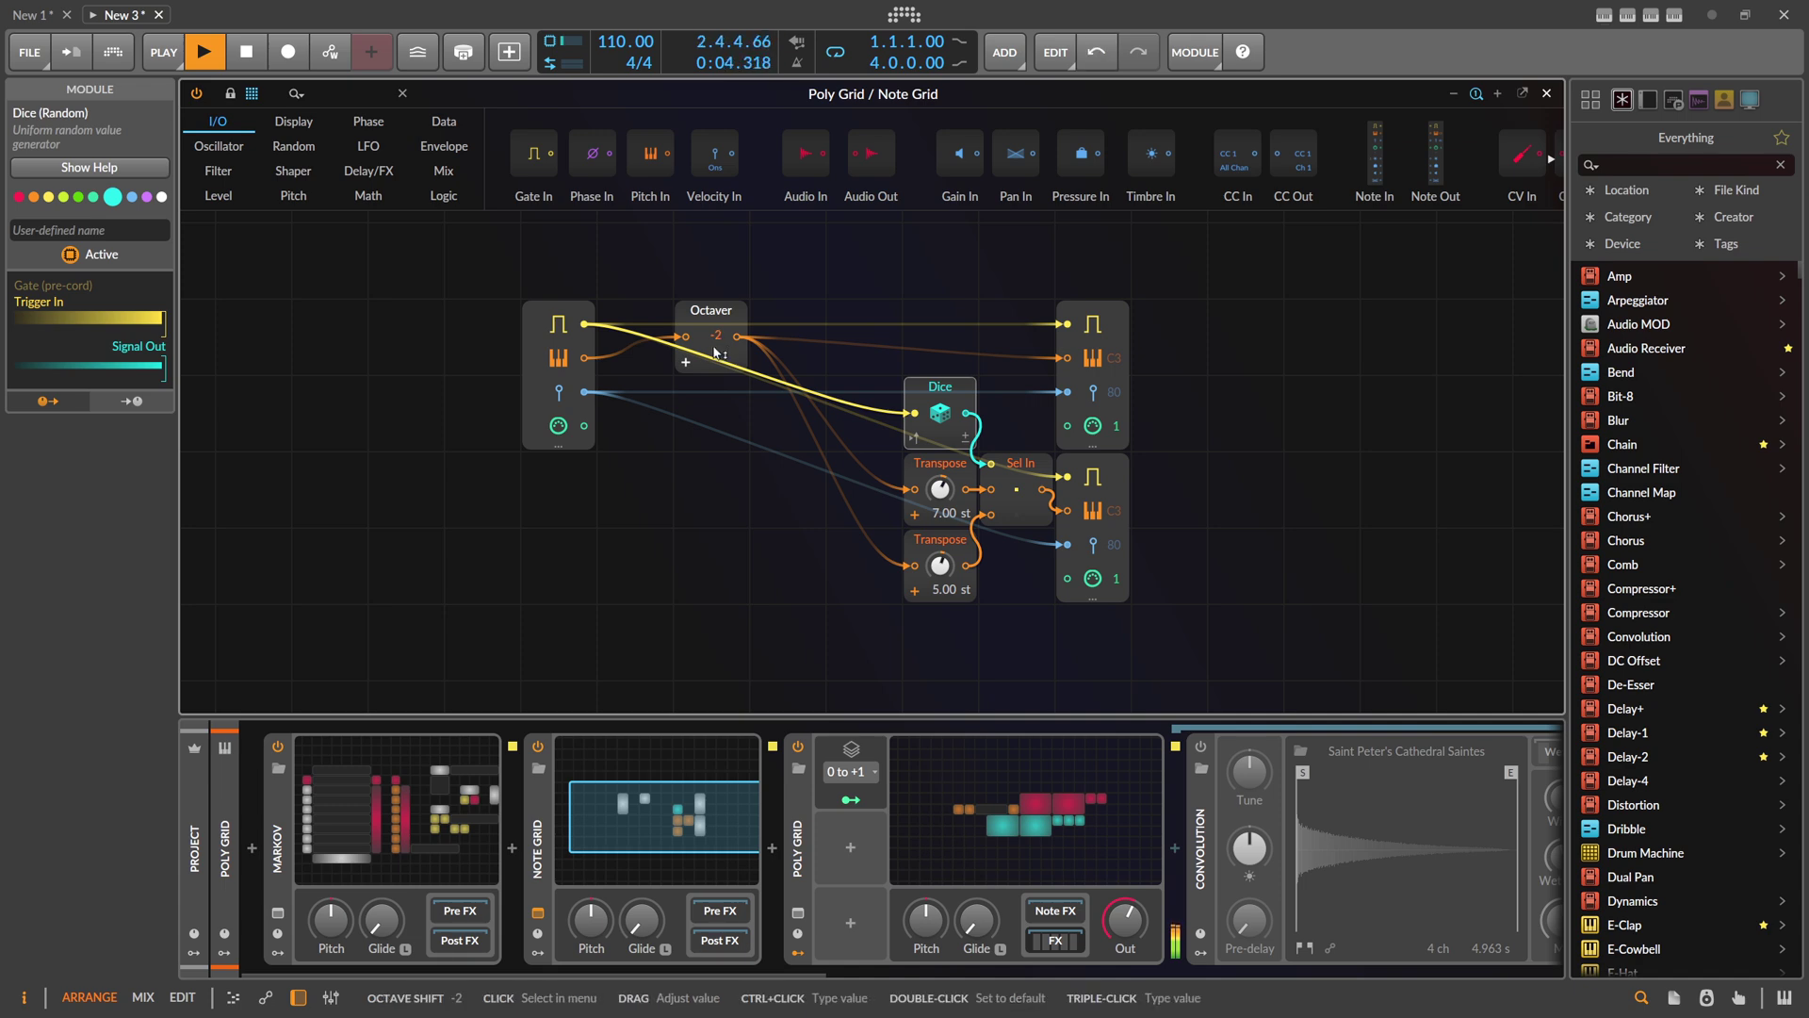
scroll(713, 392, up, 1)
drag(718, 412, 718, 412)
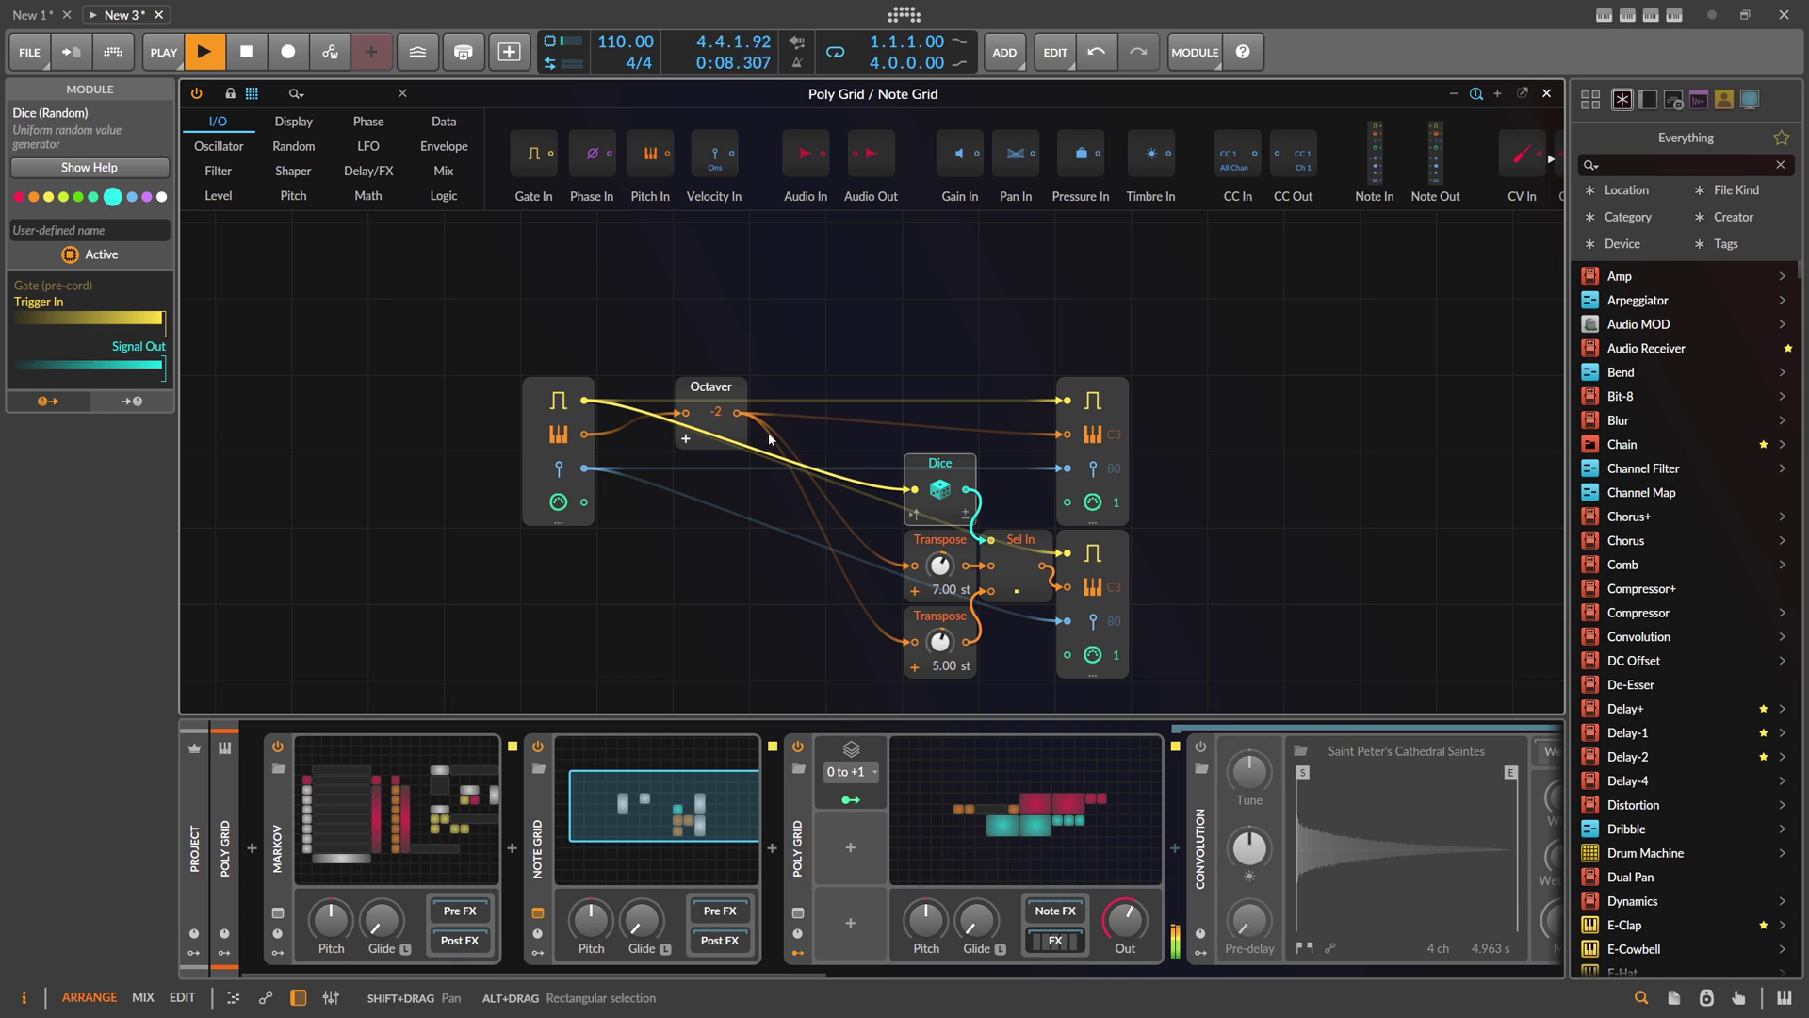
Step: Insert an Octaver set to 0 between Sel In and the lower Note Out, and move the upper Note Out above it
click(380, 99)
text(oc)
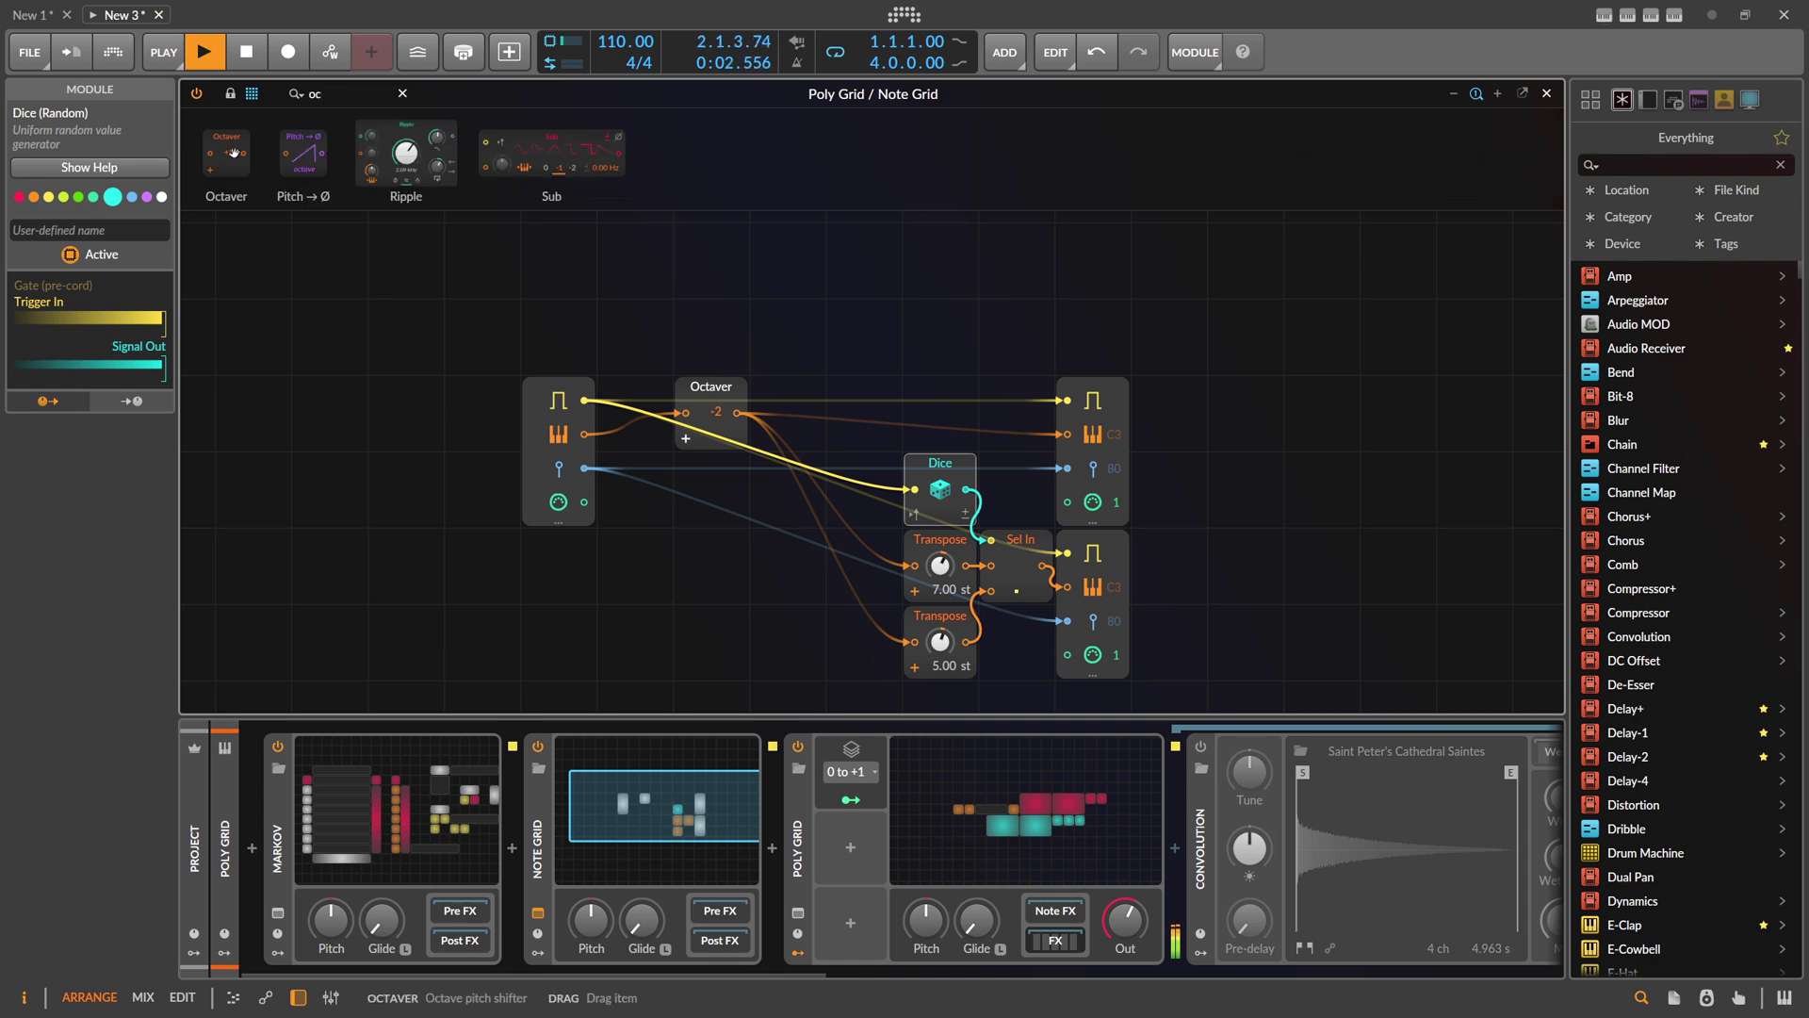
drag(234, 153, 1088, 591)
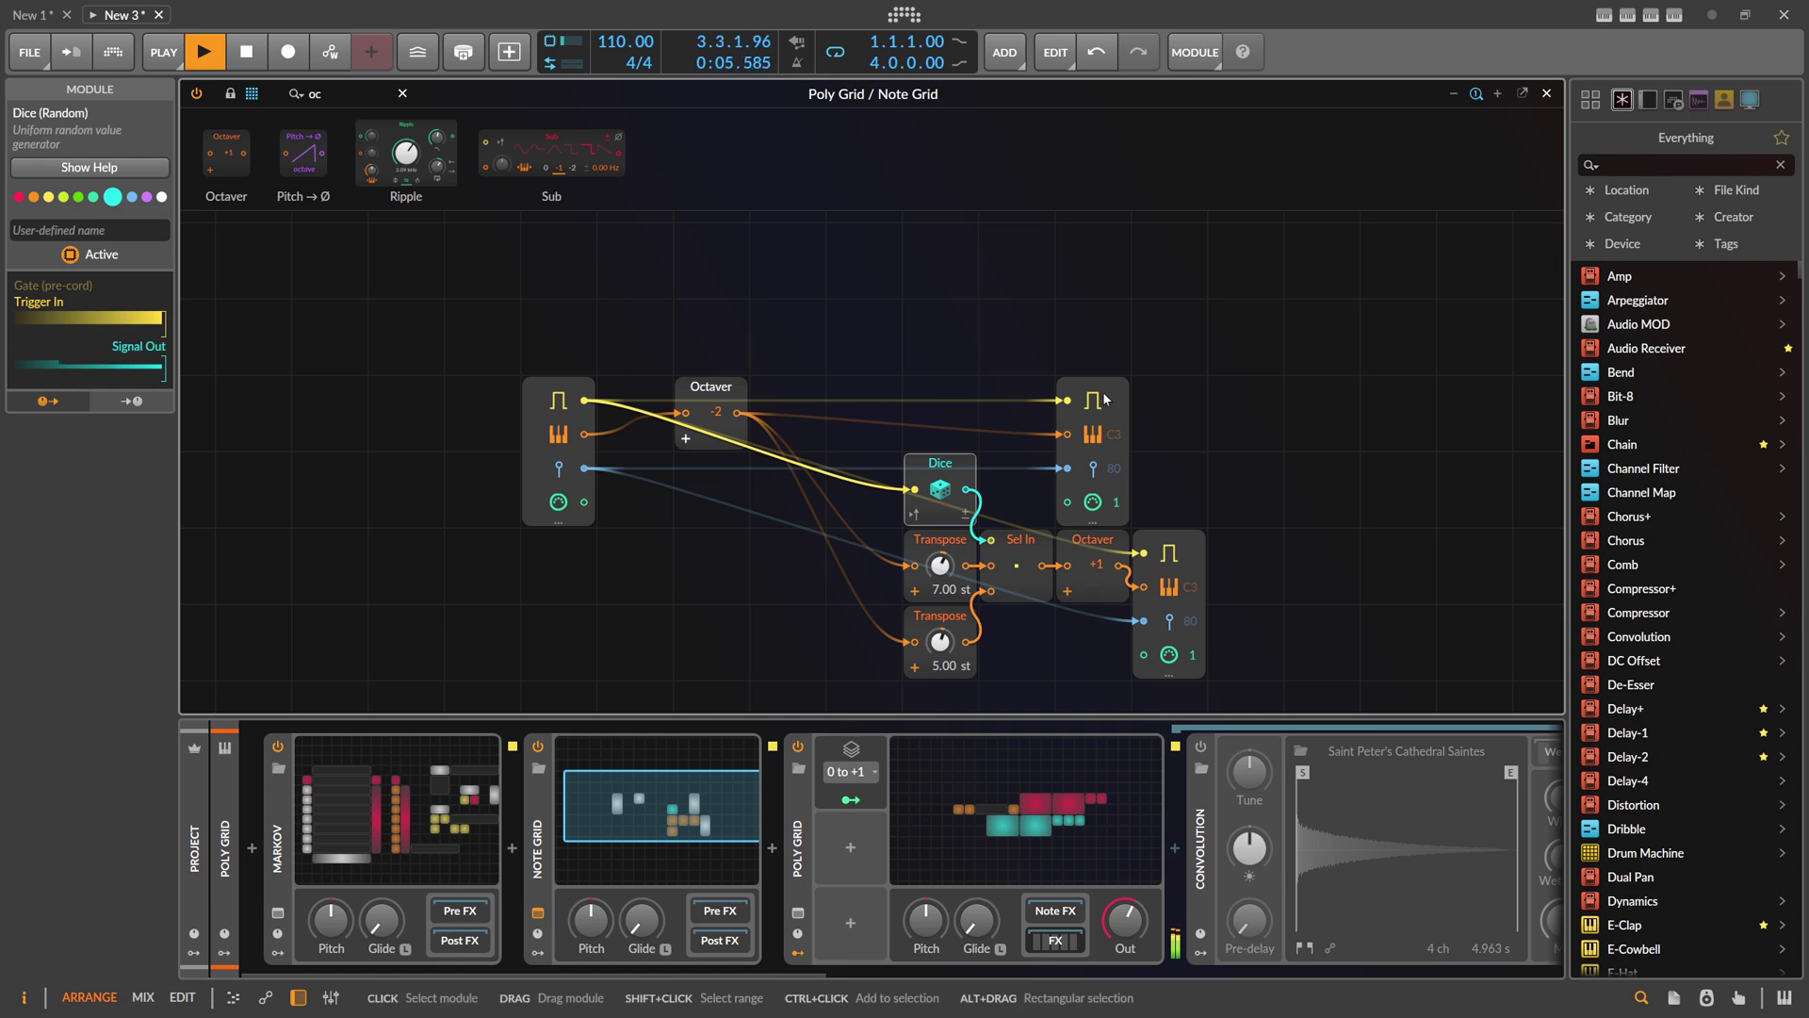
drag(1092, 493, 1169, 418)
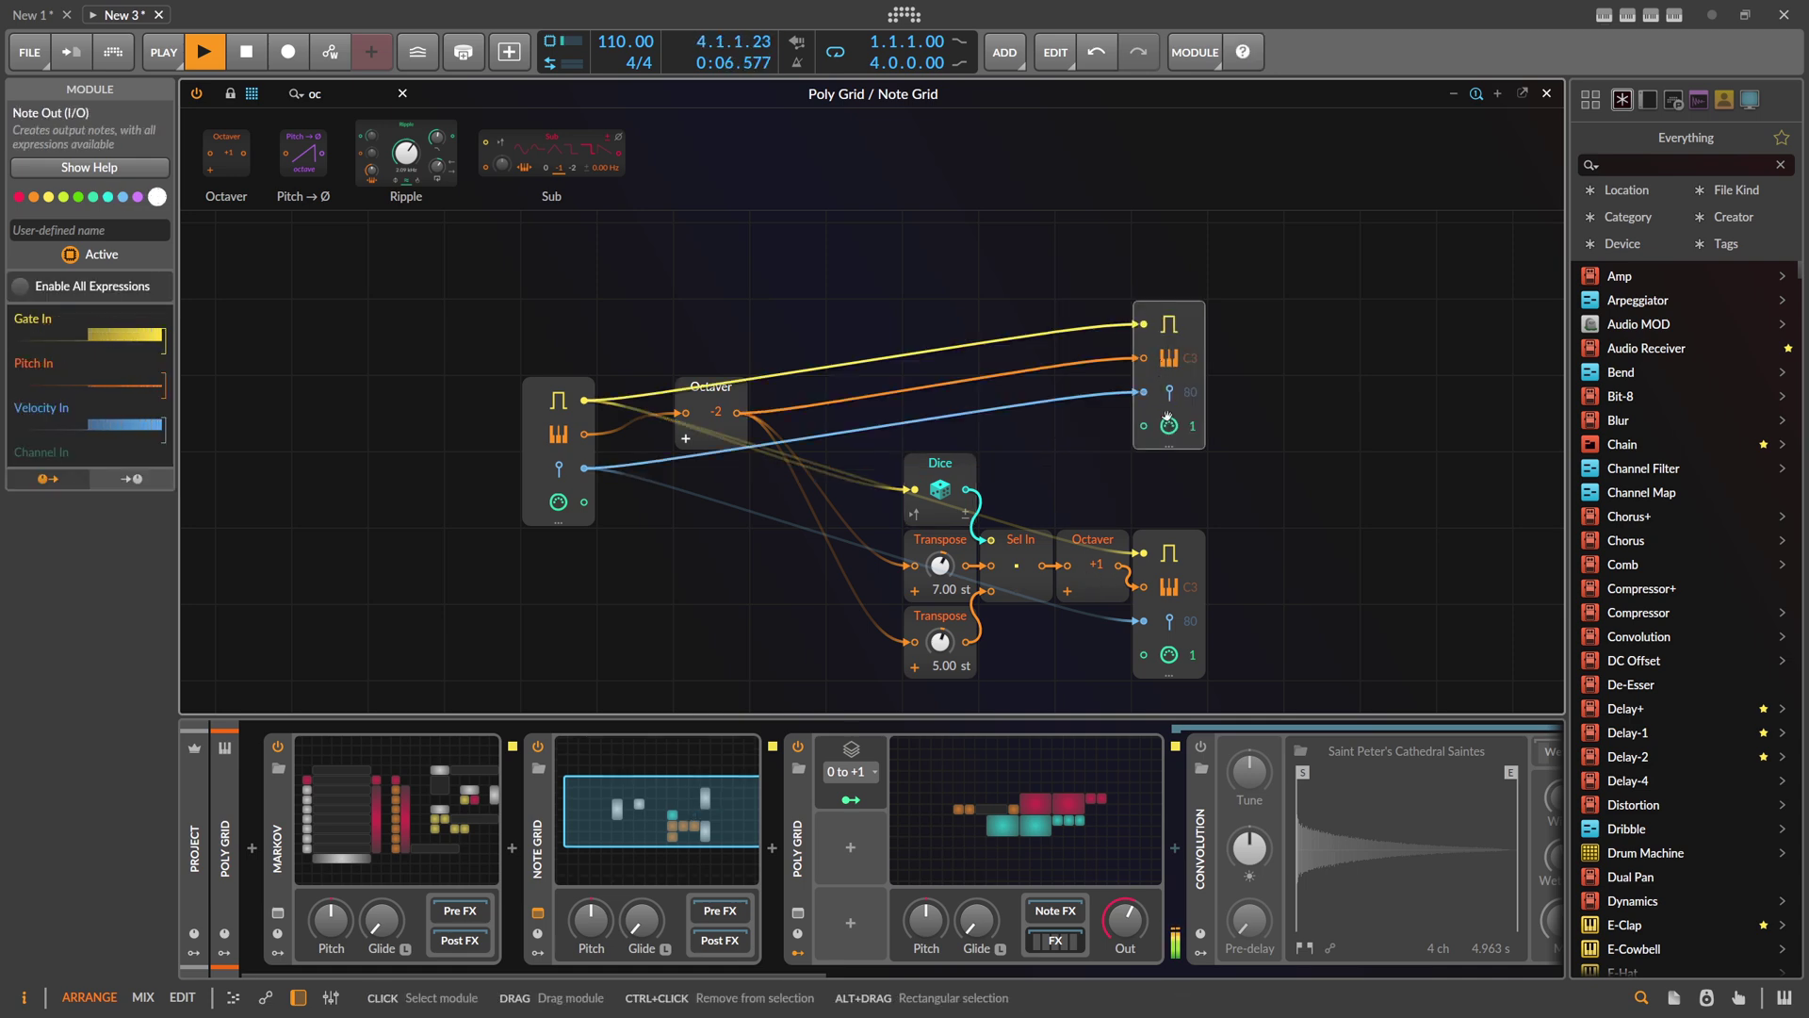
double_click(1098, 566)
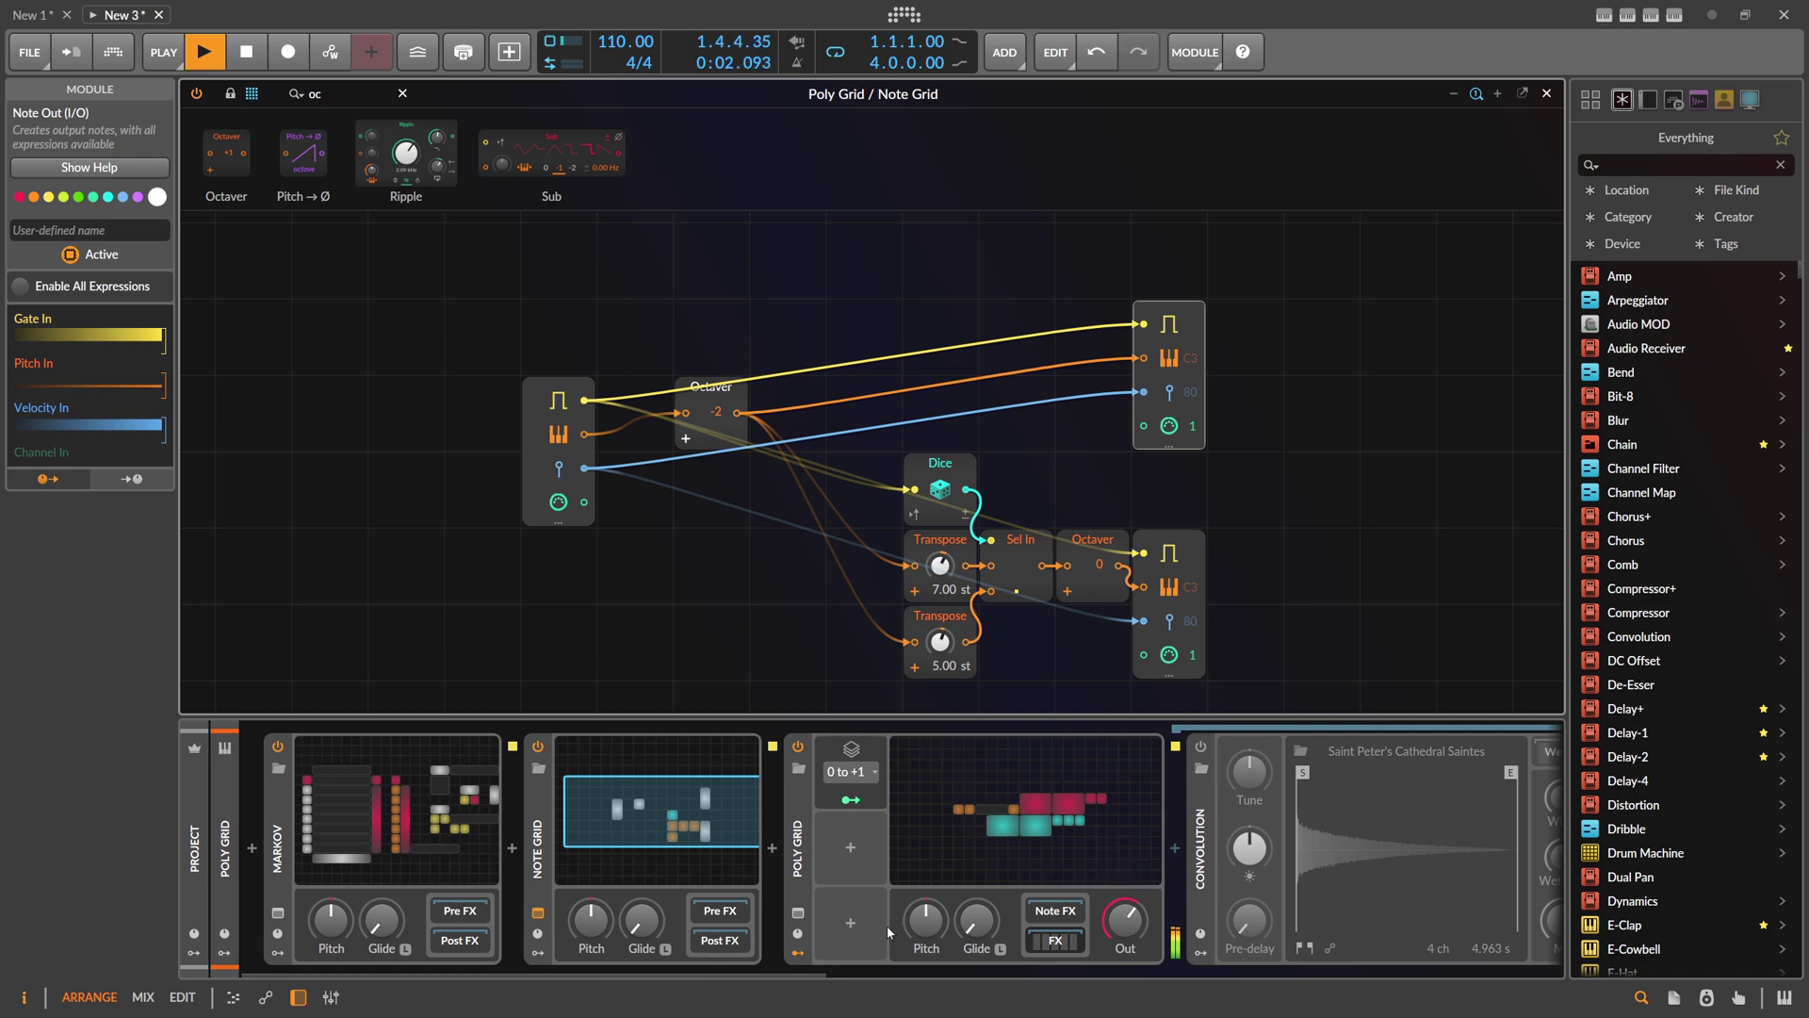
Step: Adjust the Poly Grid's output level slightly and show the whole Markov sequencer patch
mouse_move(711, 968)
mouse_down()
mouse_move(1362, 980)
mouse_move(693, 973)
mouse_up()
drag(1125, 920, 1125, 916)
click(398, 818)
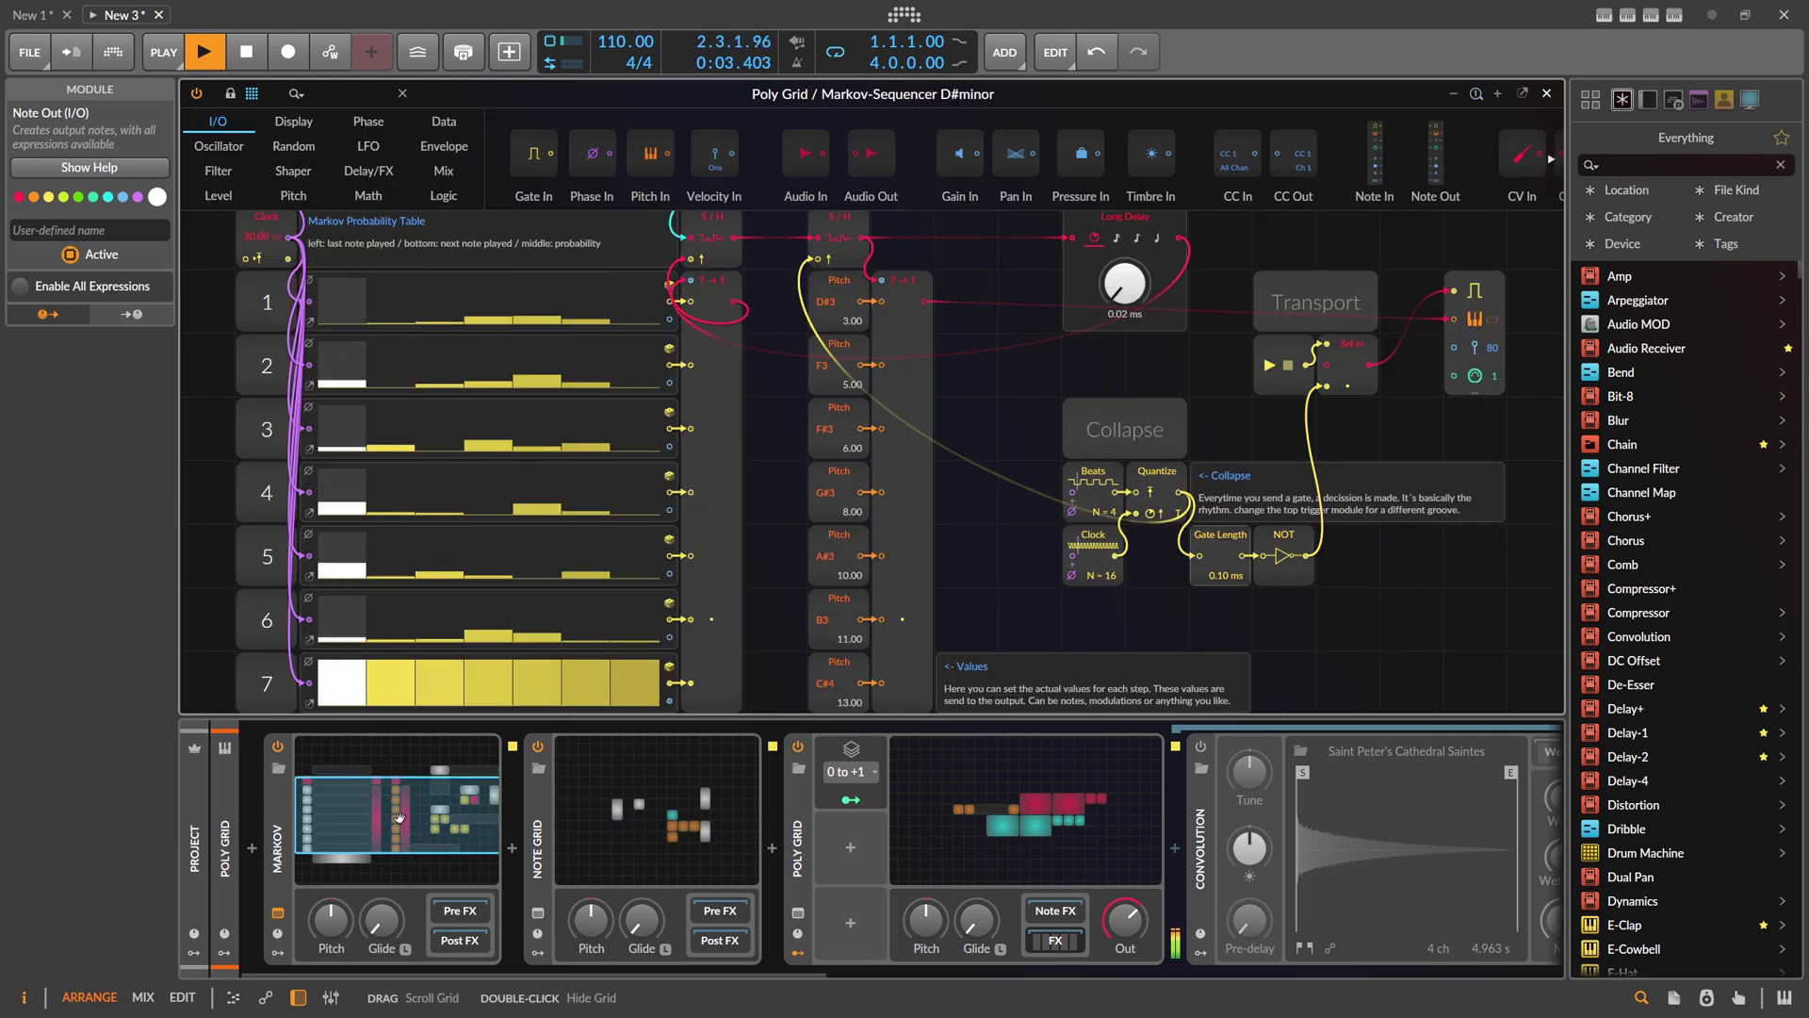
scroll(763, 451, down, 4)
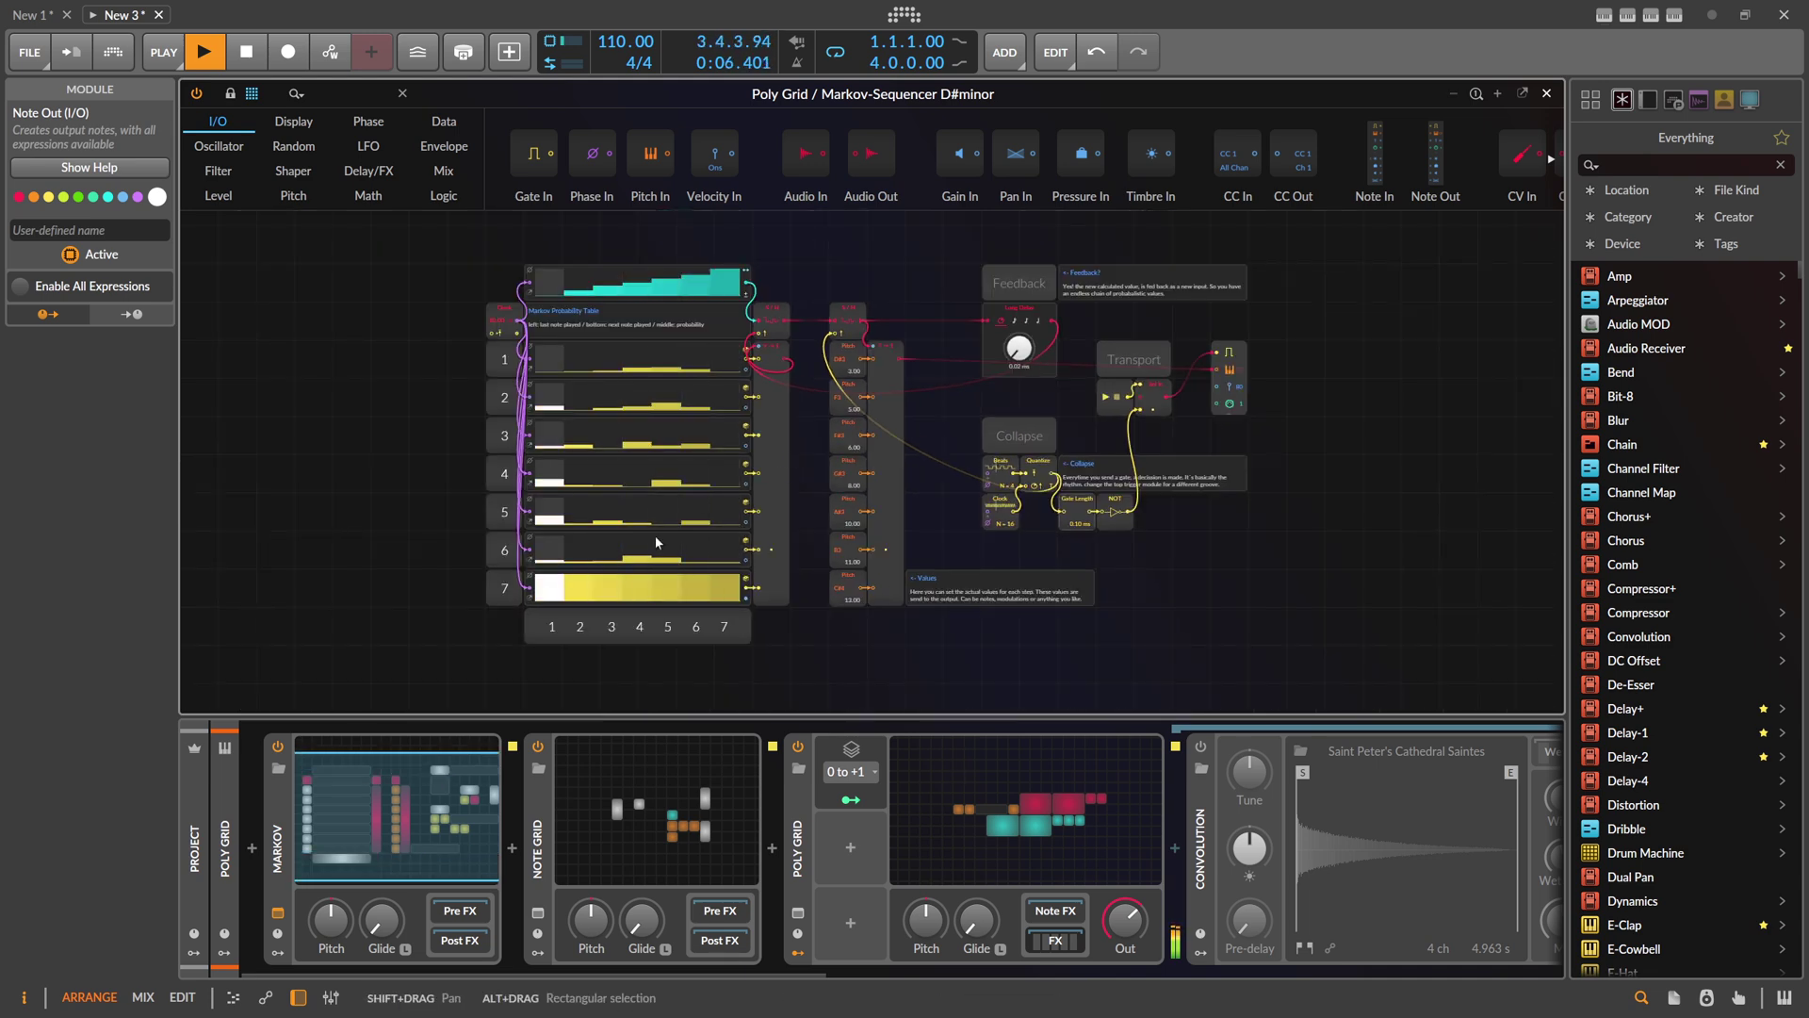
click(812, 437)
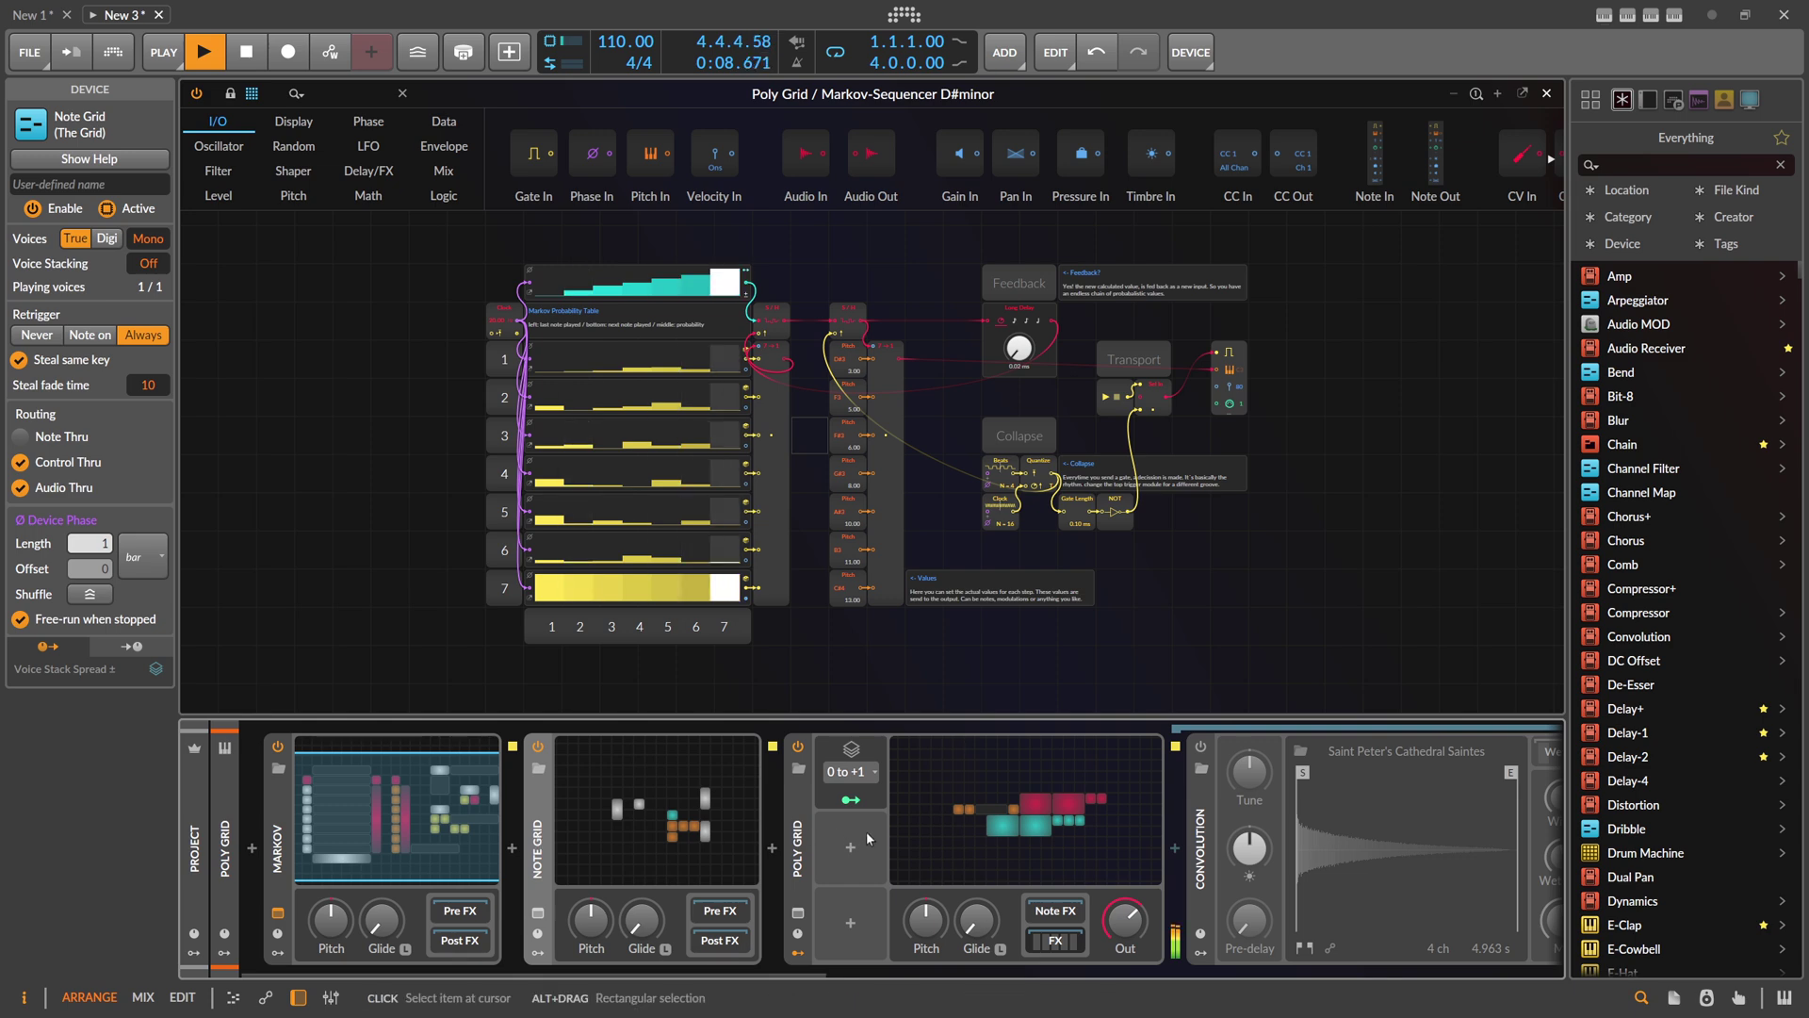
Step: Collapse the Poly Grid's FX chain and open its patch for editing
click(797, 834)
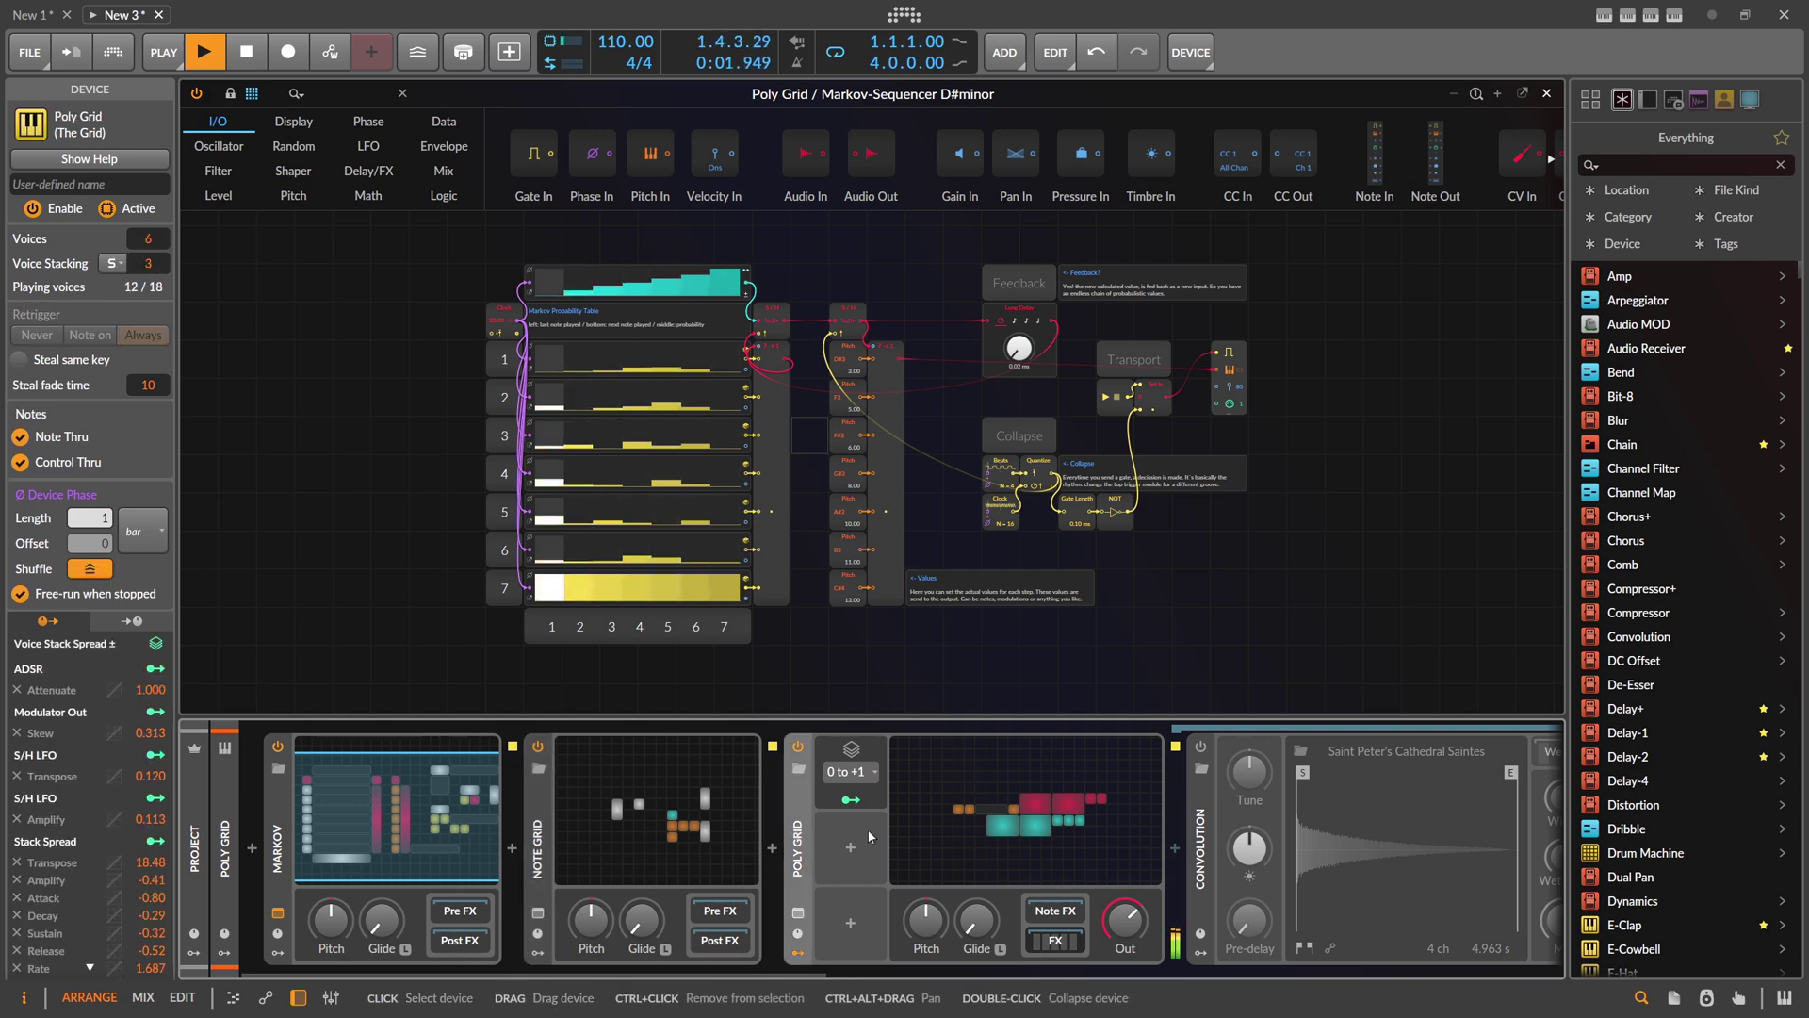
click(1055, 941)
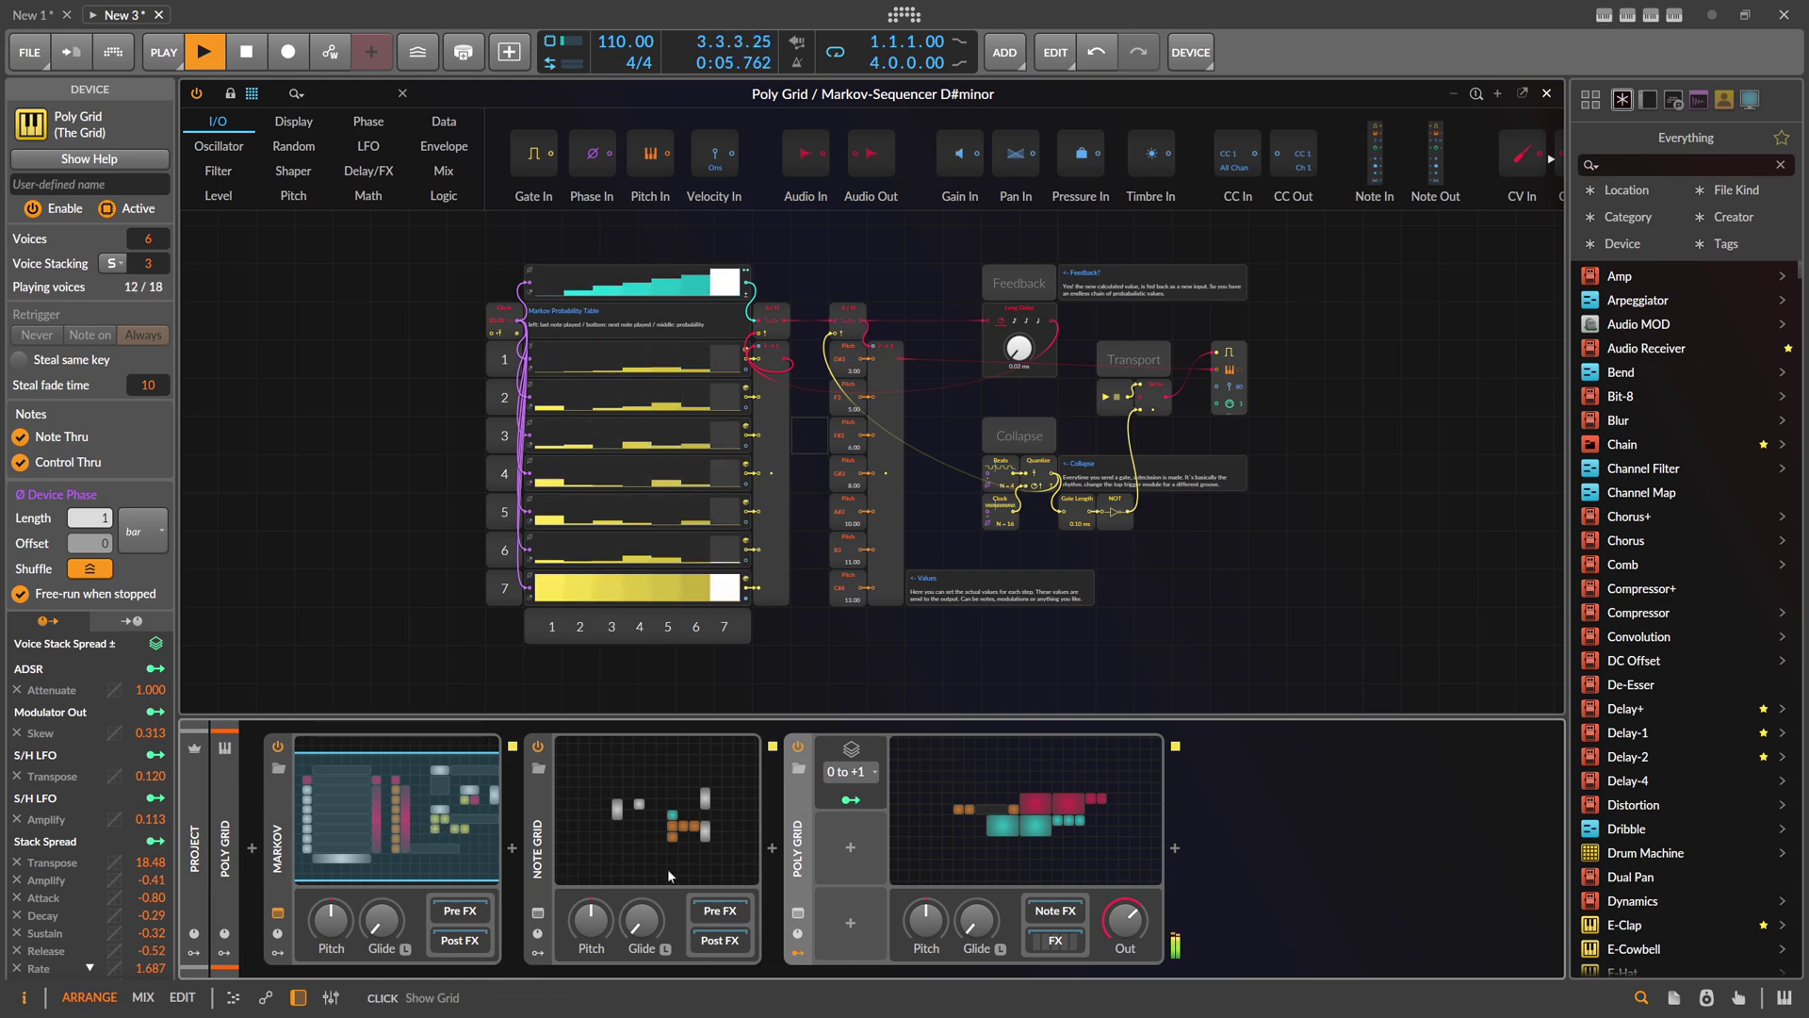
click(1001, 821)
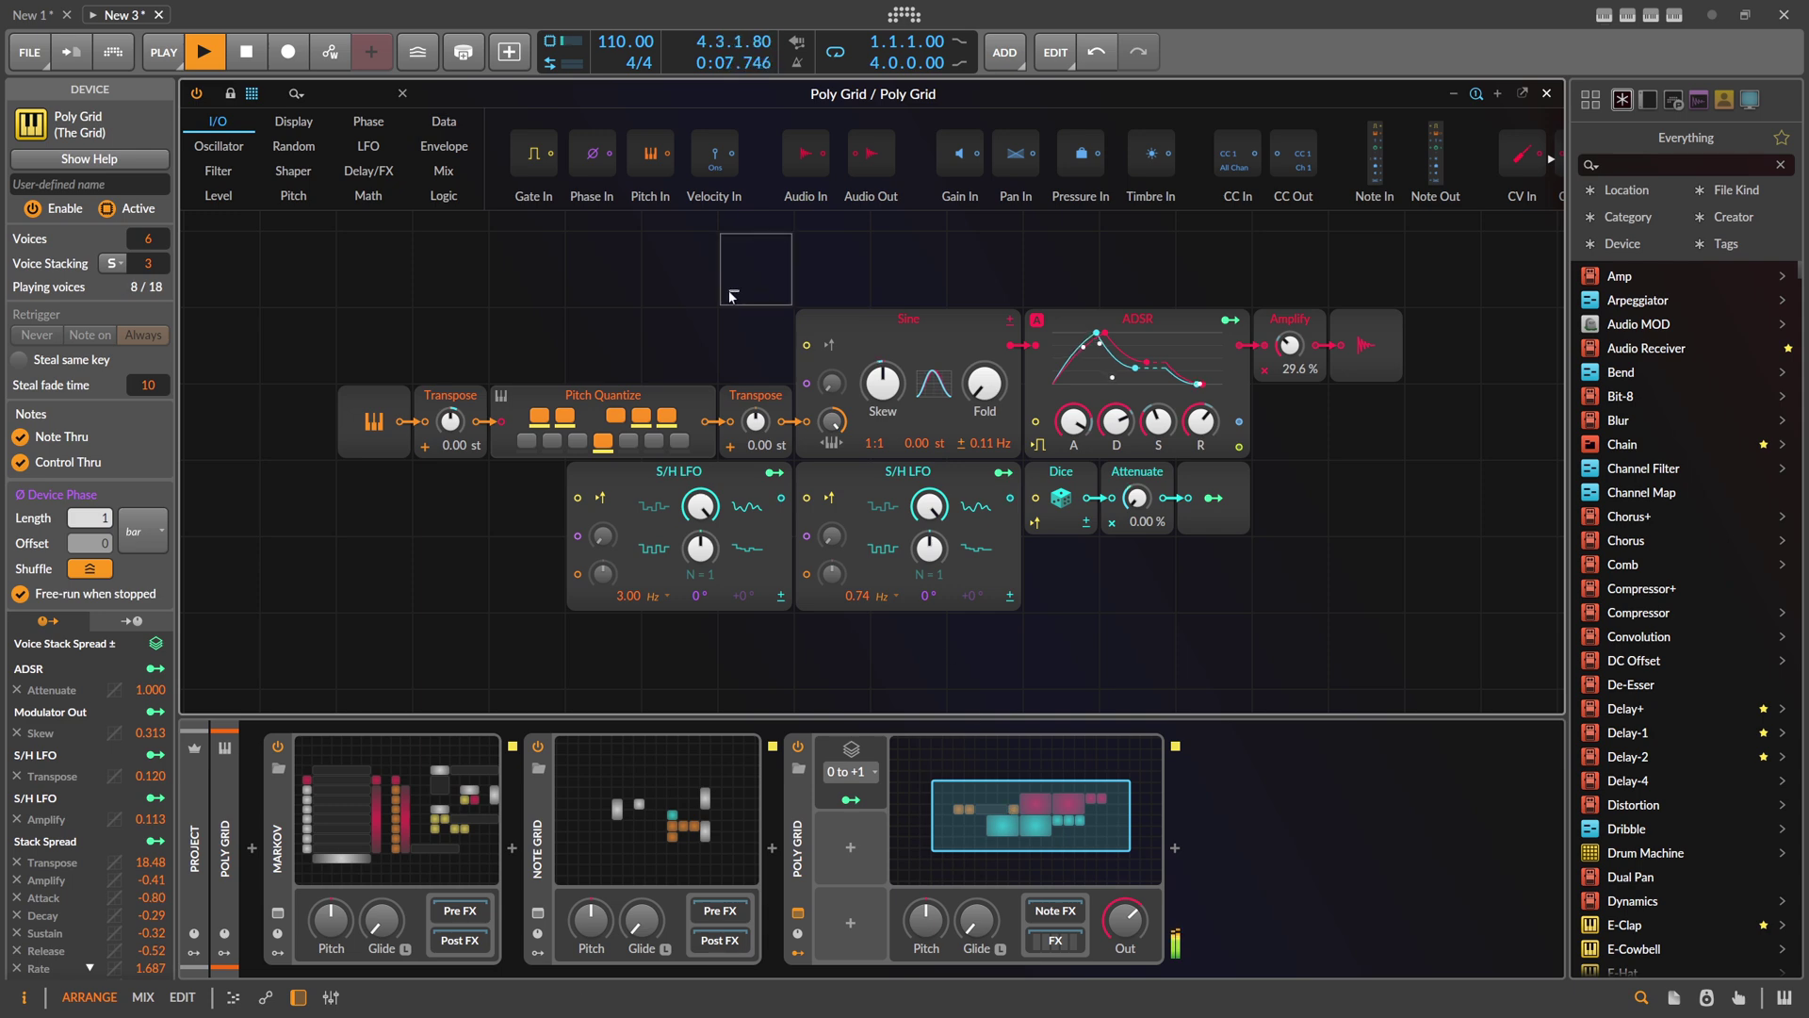
Step: Add a second Sine oscillator above the existing one and feed its pitch input from the Pitch Quantize output
scroll(731, 292, down, 1)
drag(730, 292, 694, 332)
click(359, 94)
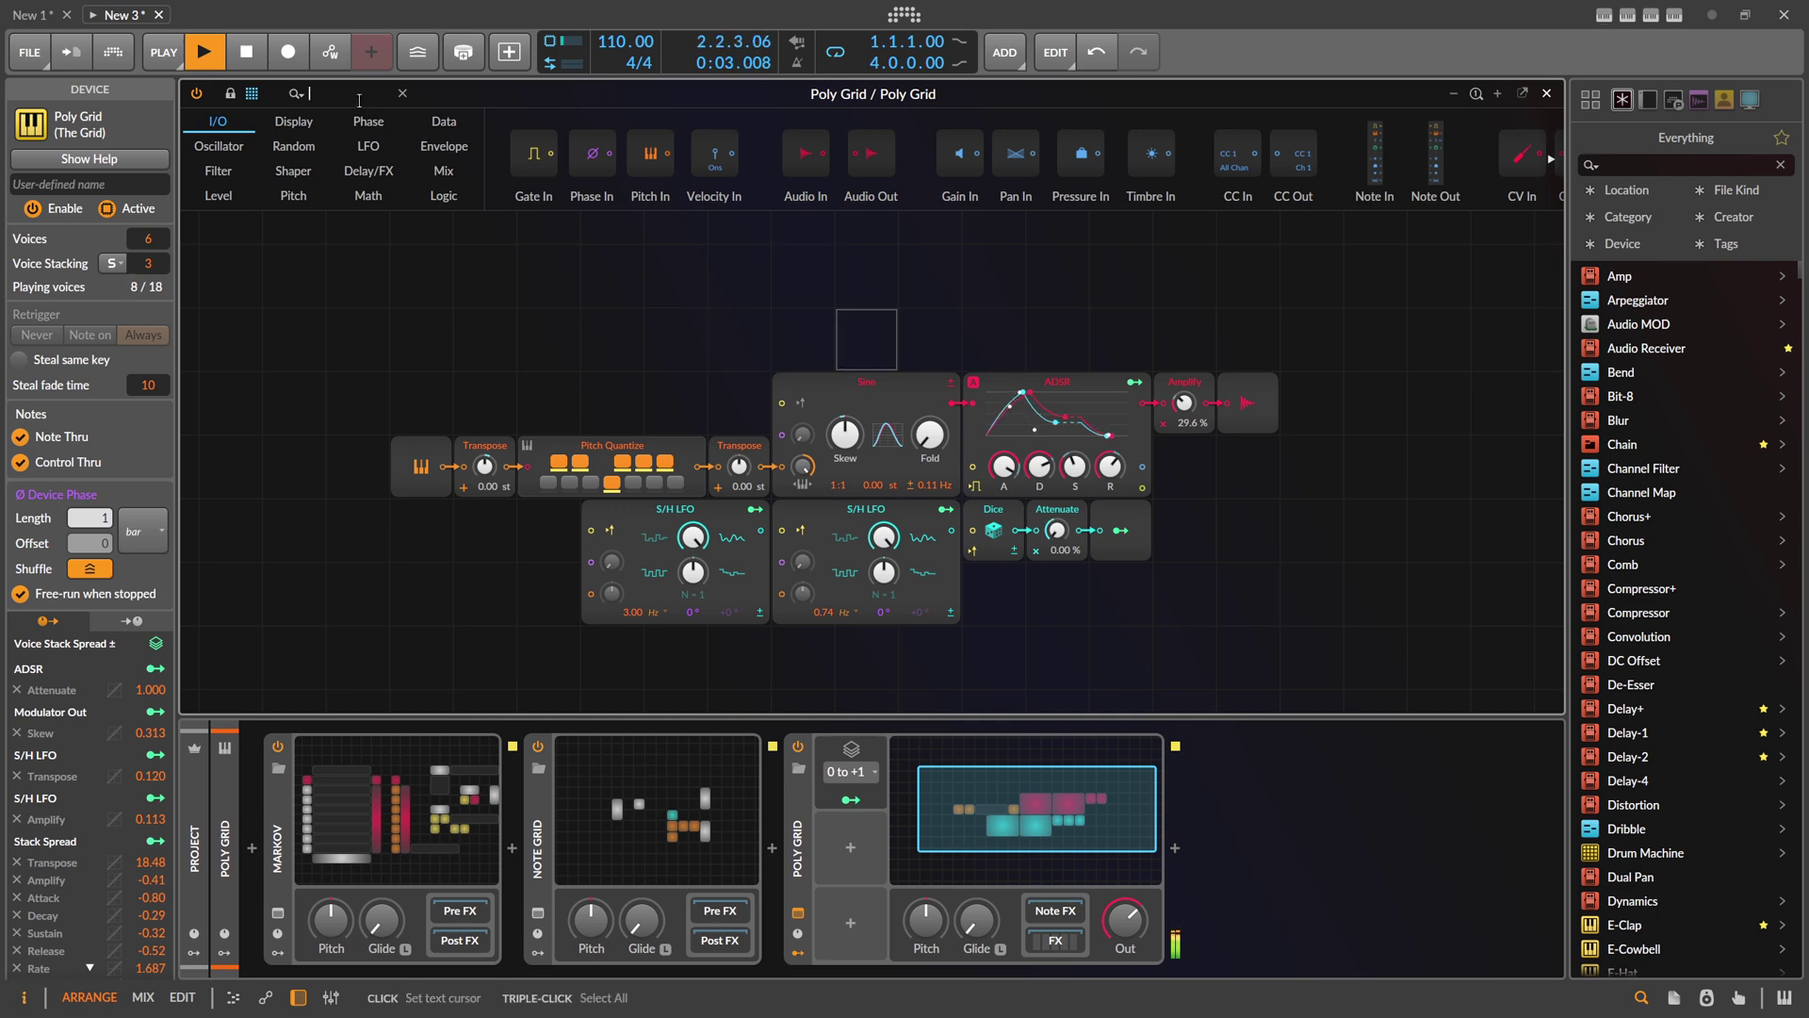
text(sine)
drag(283, 149, 886, 309)
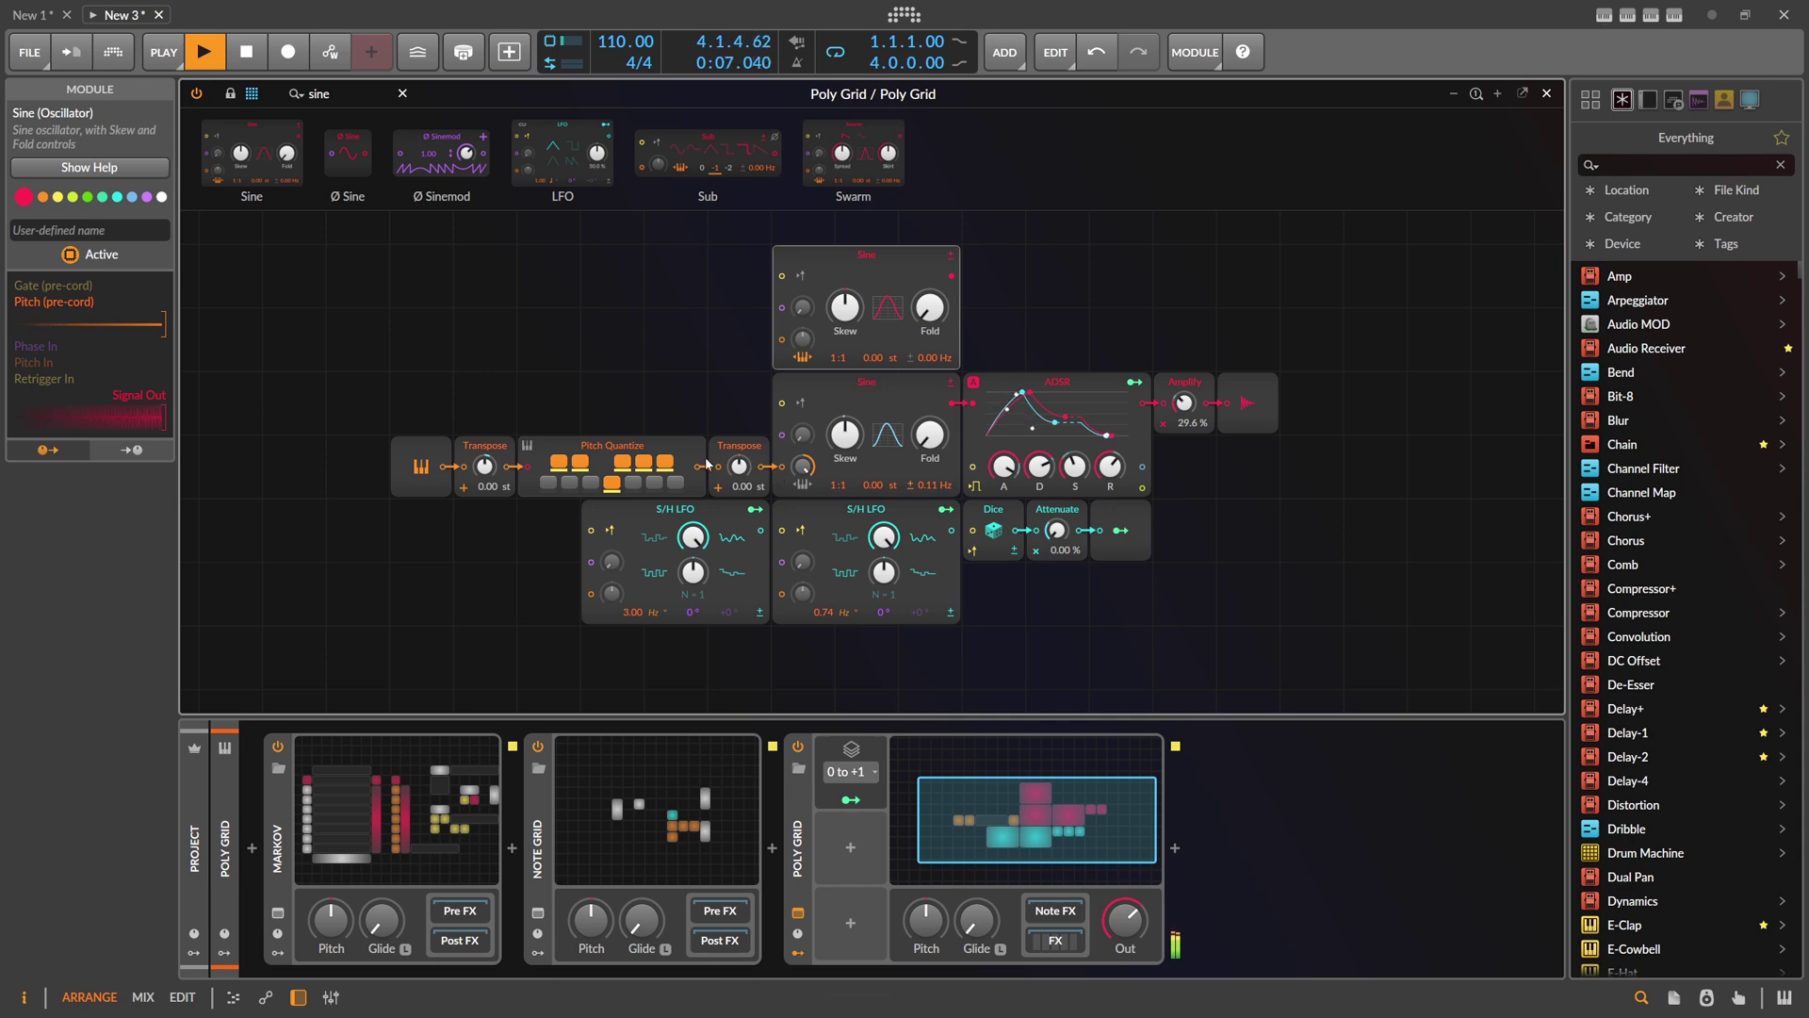
drag(700, 465, 781, 339)
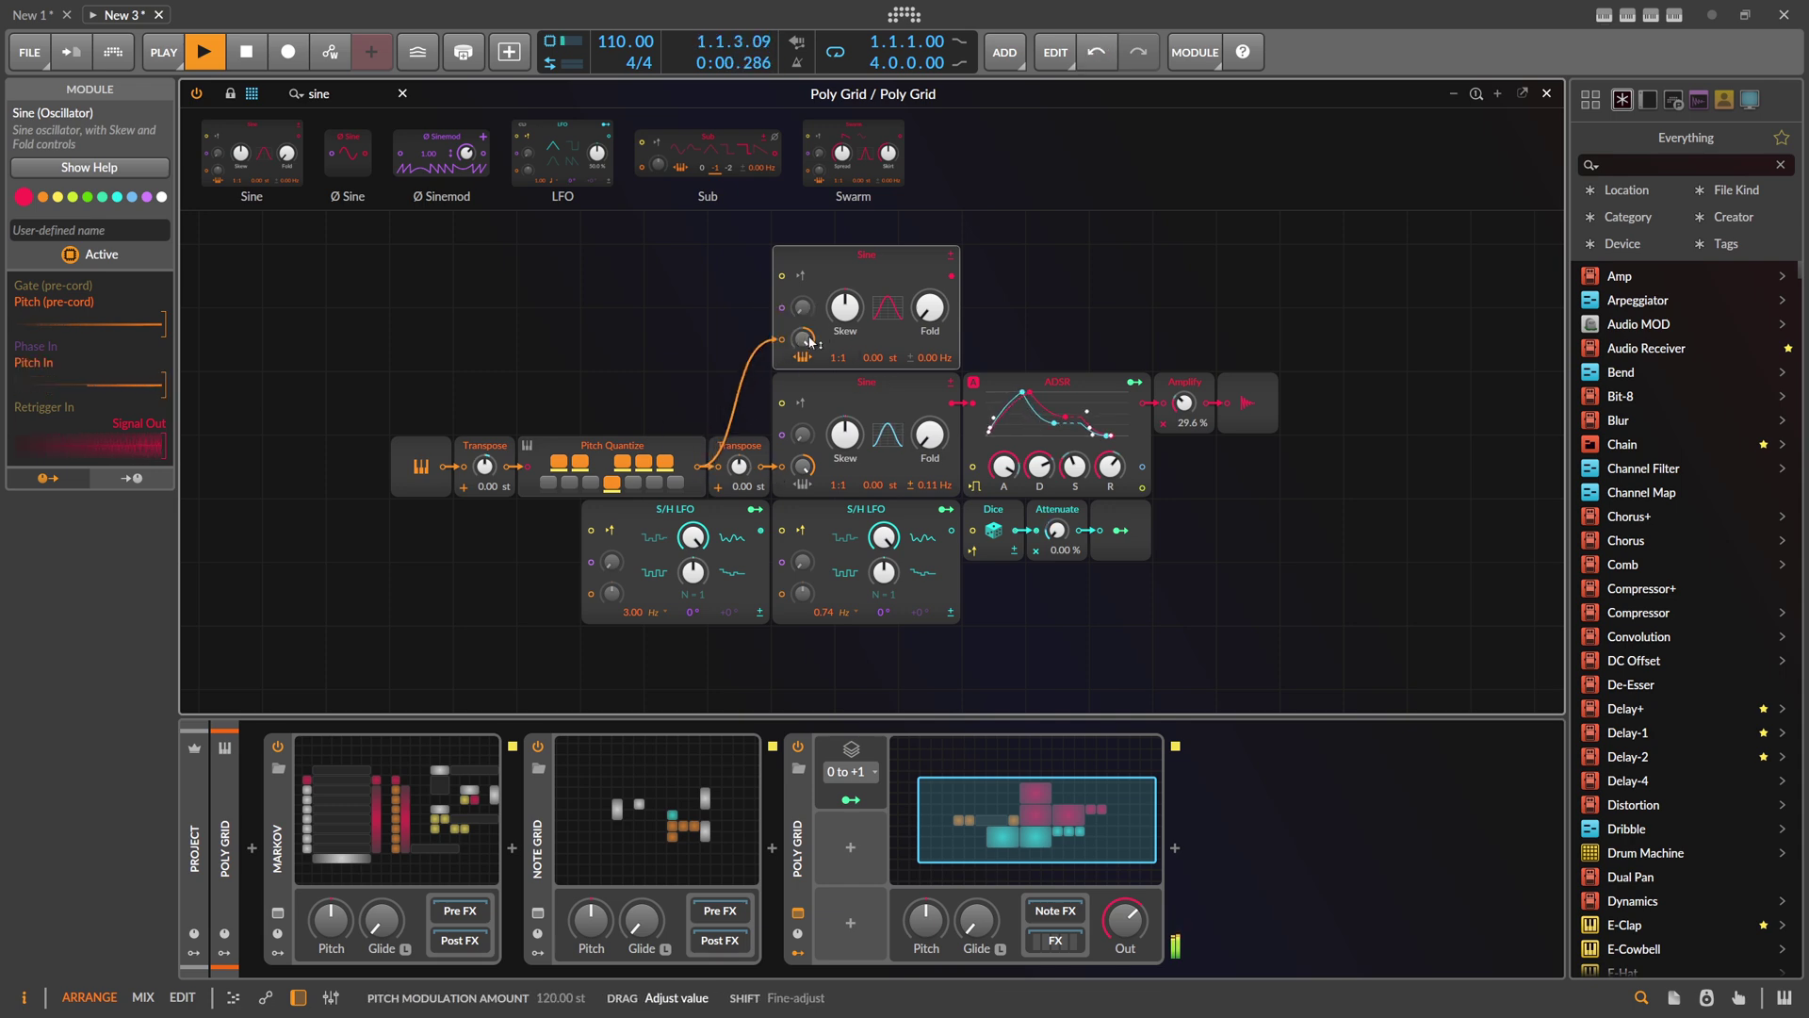
Step: Phase-modulate the lower Sine with the new one at about 8 %, and set the new Sine's ratio to 1:2
drag(798, 431, 798, 431)
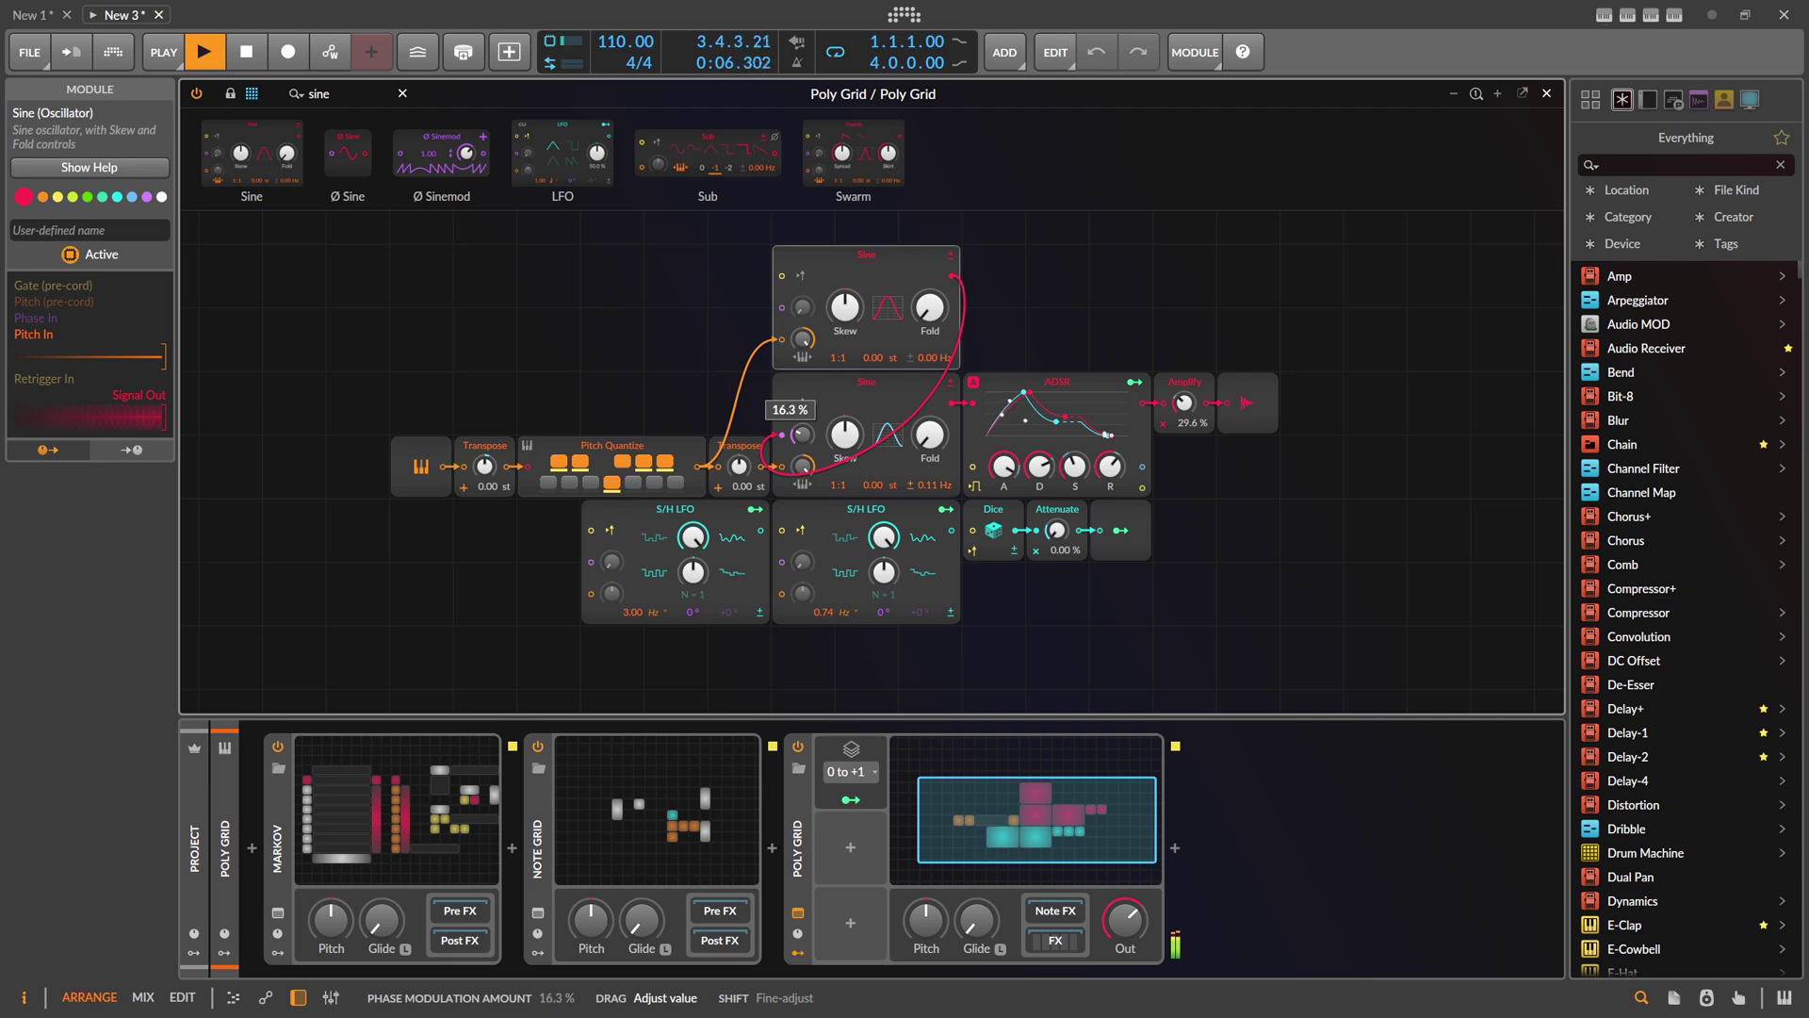
drag(798, 432, 799, 431)
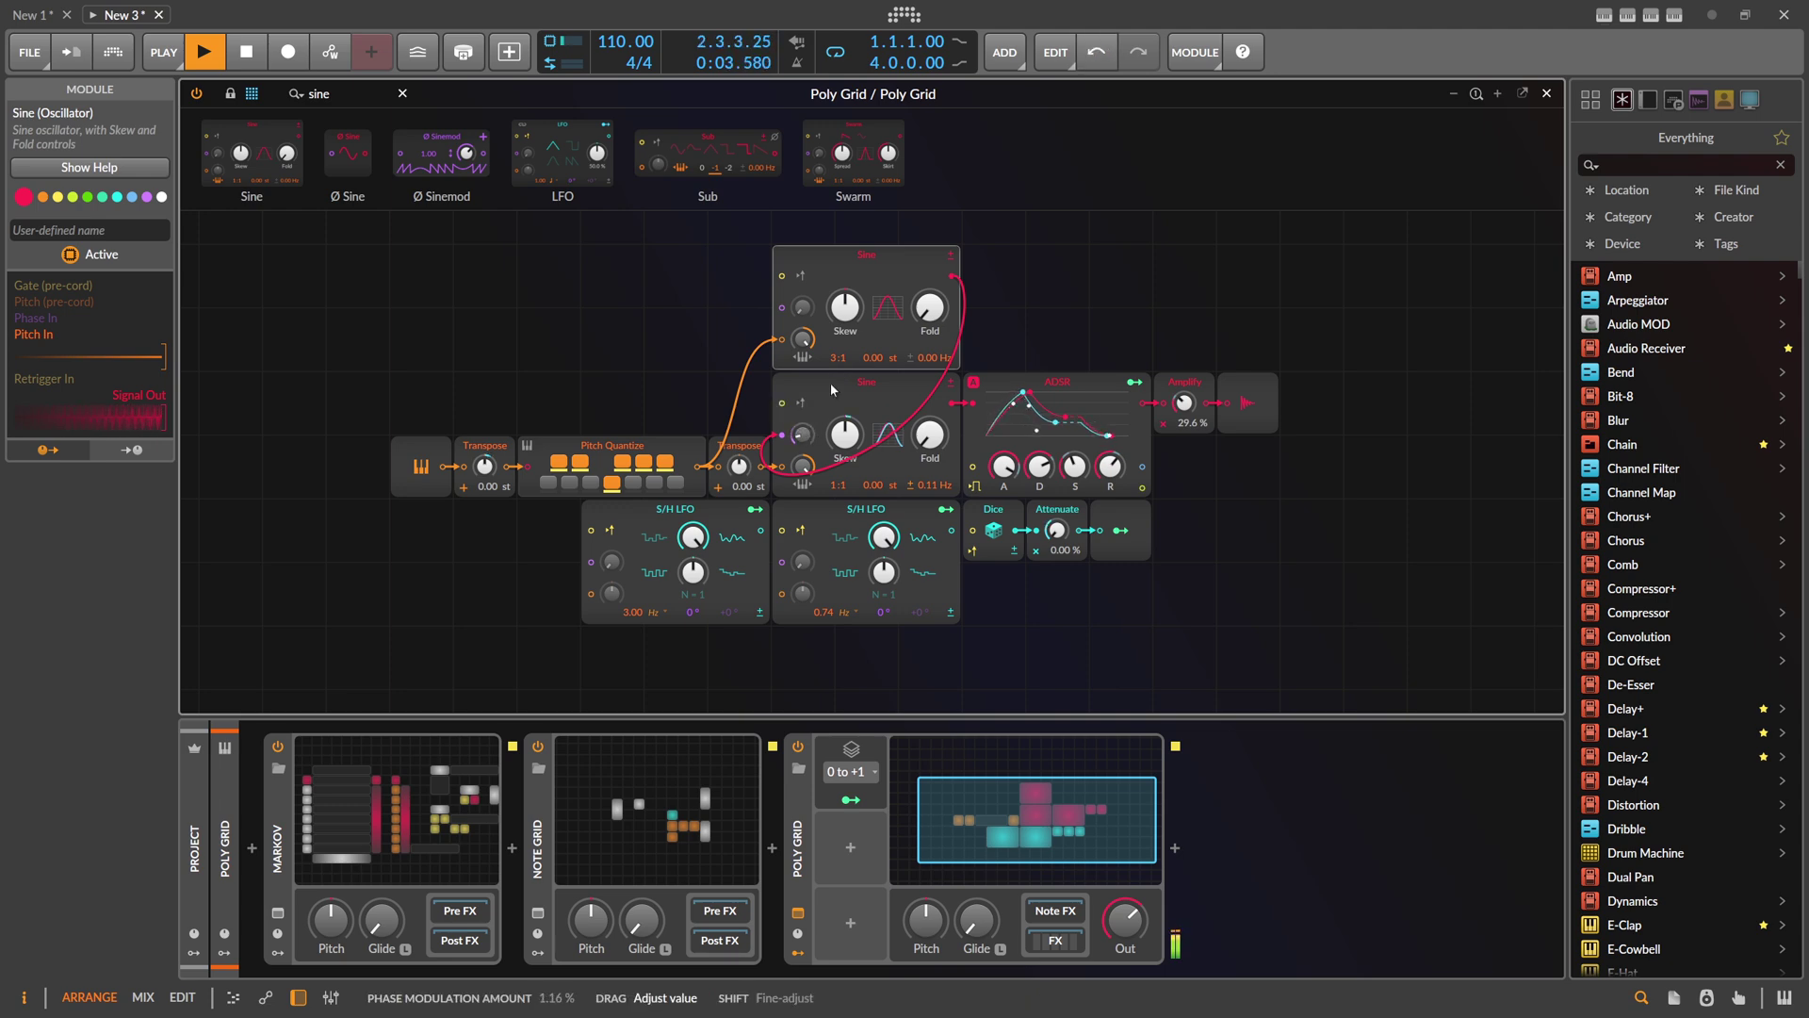
drag(802, 434, 802, 433)
drag(846, 309, 846, 326)
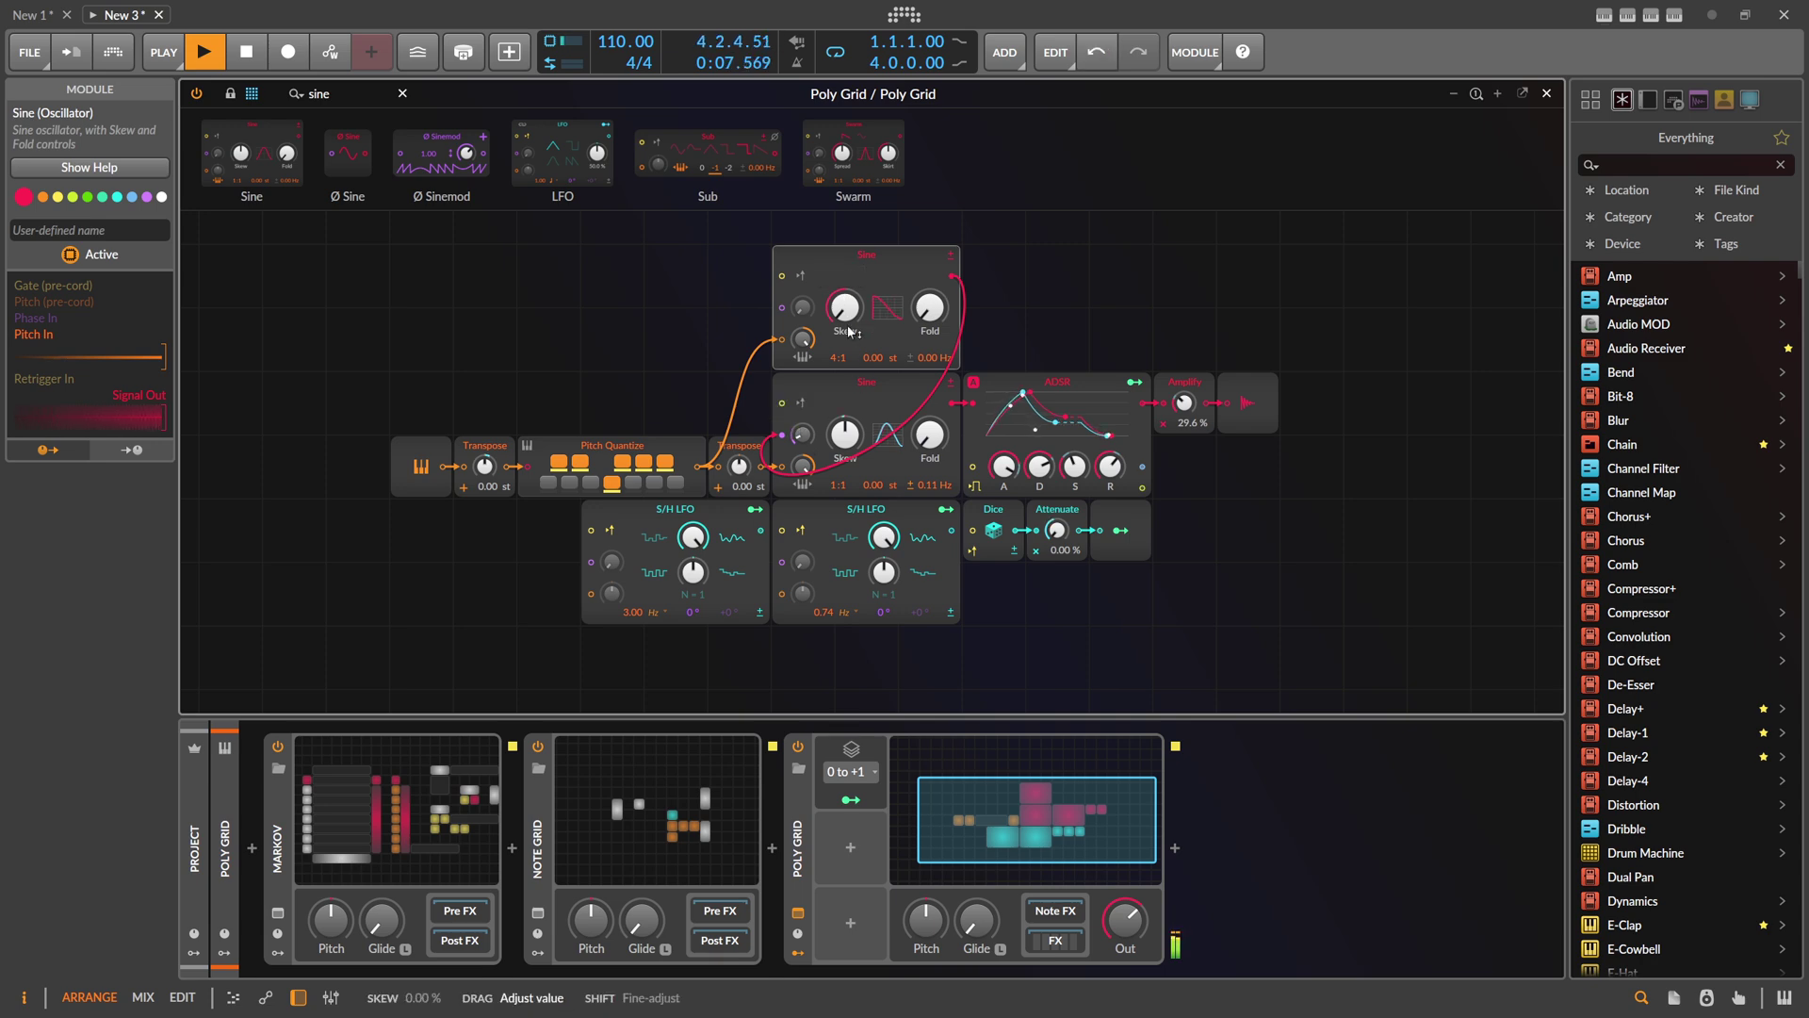
drag(802, 433, 802, 436)
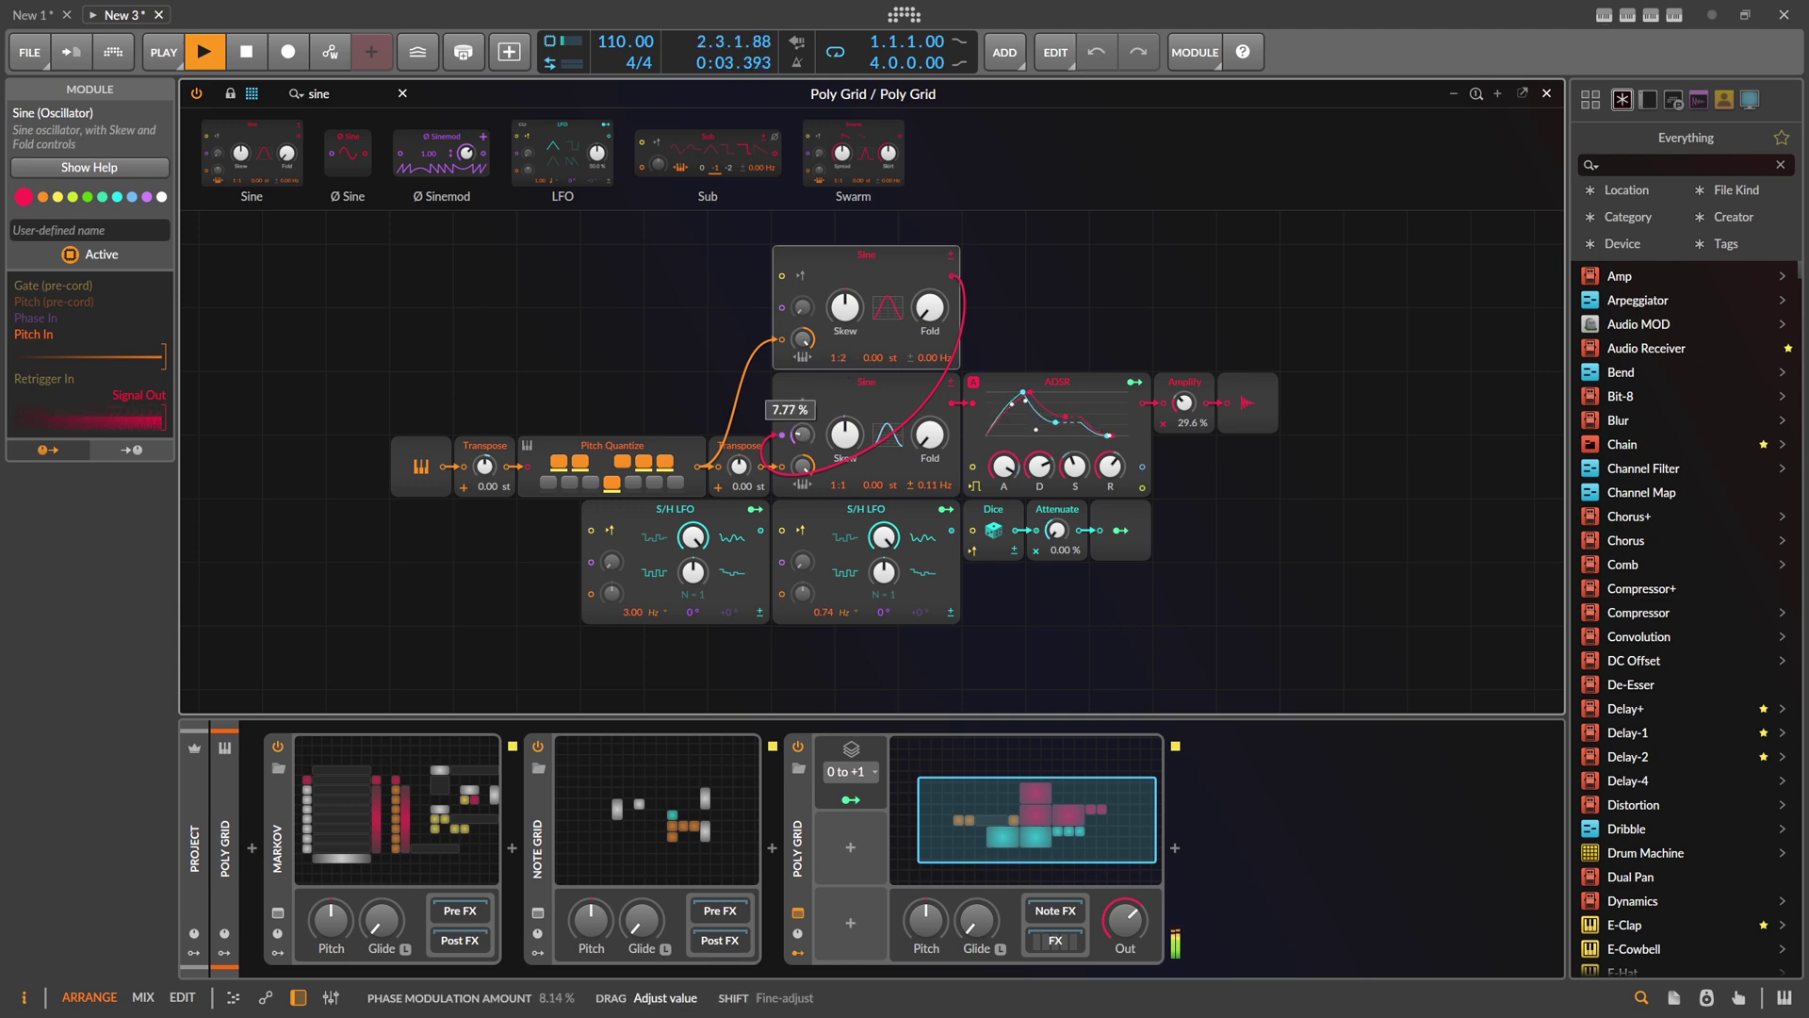
Step: Fine-tune the lower Sine's phase modulation amount and the Poly Grid's output level
drag(802, 434, 802, 435)
drag(1125, 918, 1125, 919)
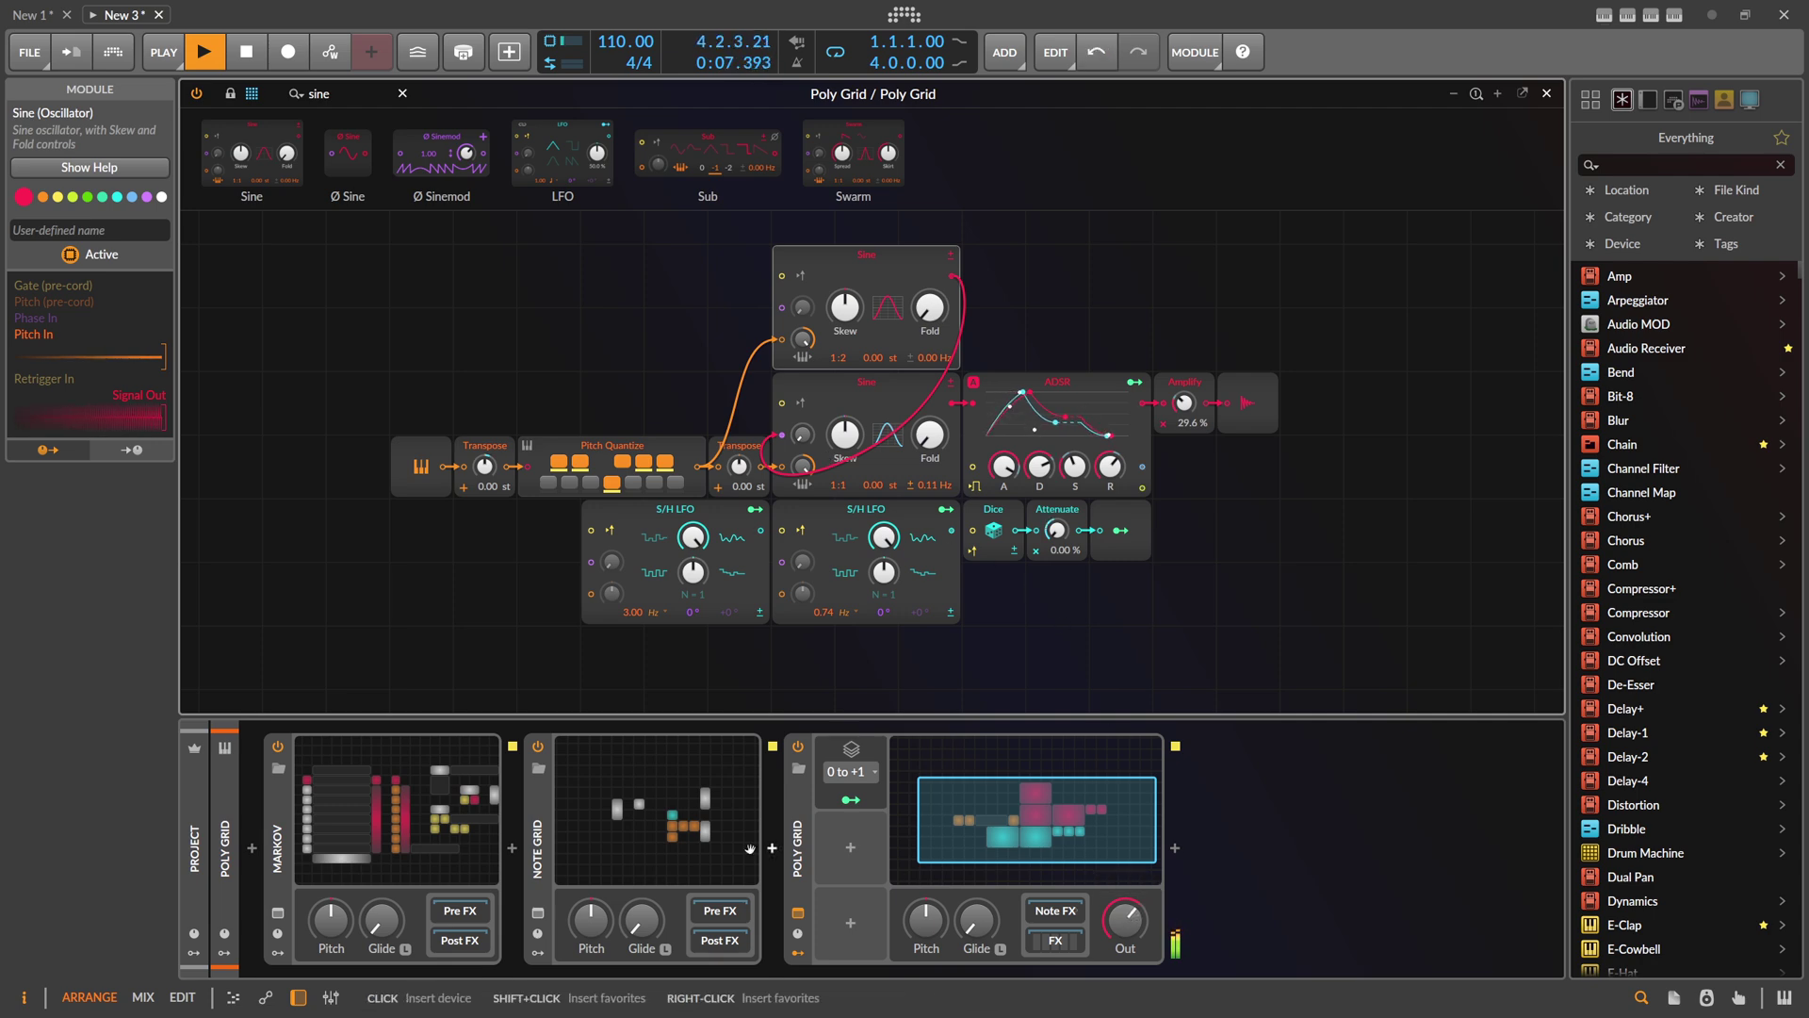
Step: In the Note Grid, set the Octaver feeding the lower note output to 0
click(656, 810)
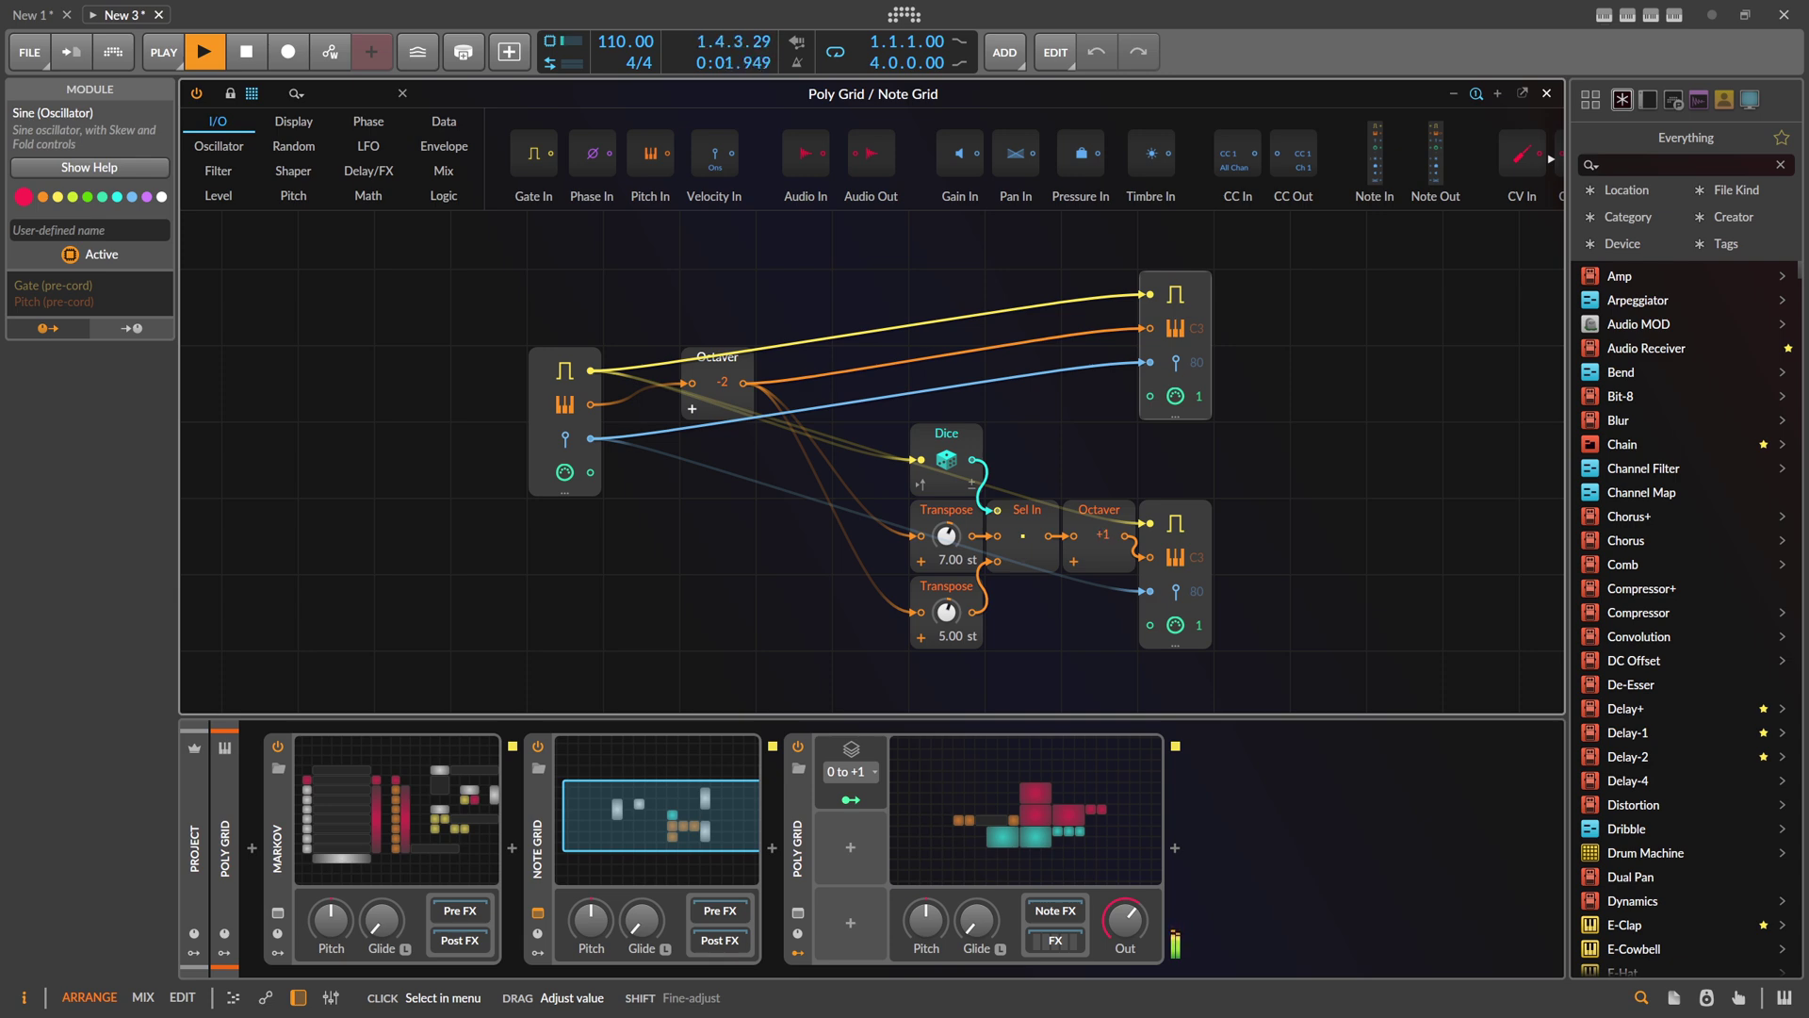
drag(1100, 534, 1101, 546)
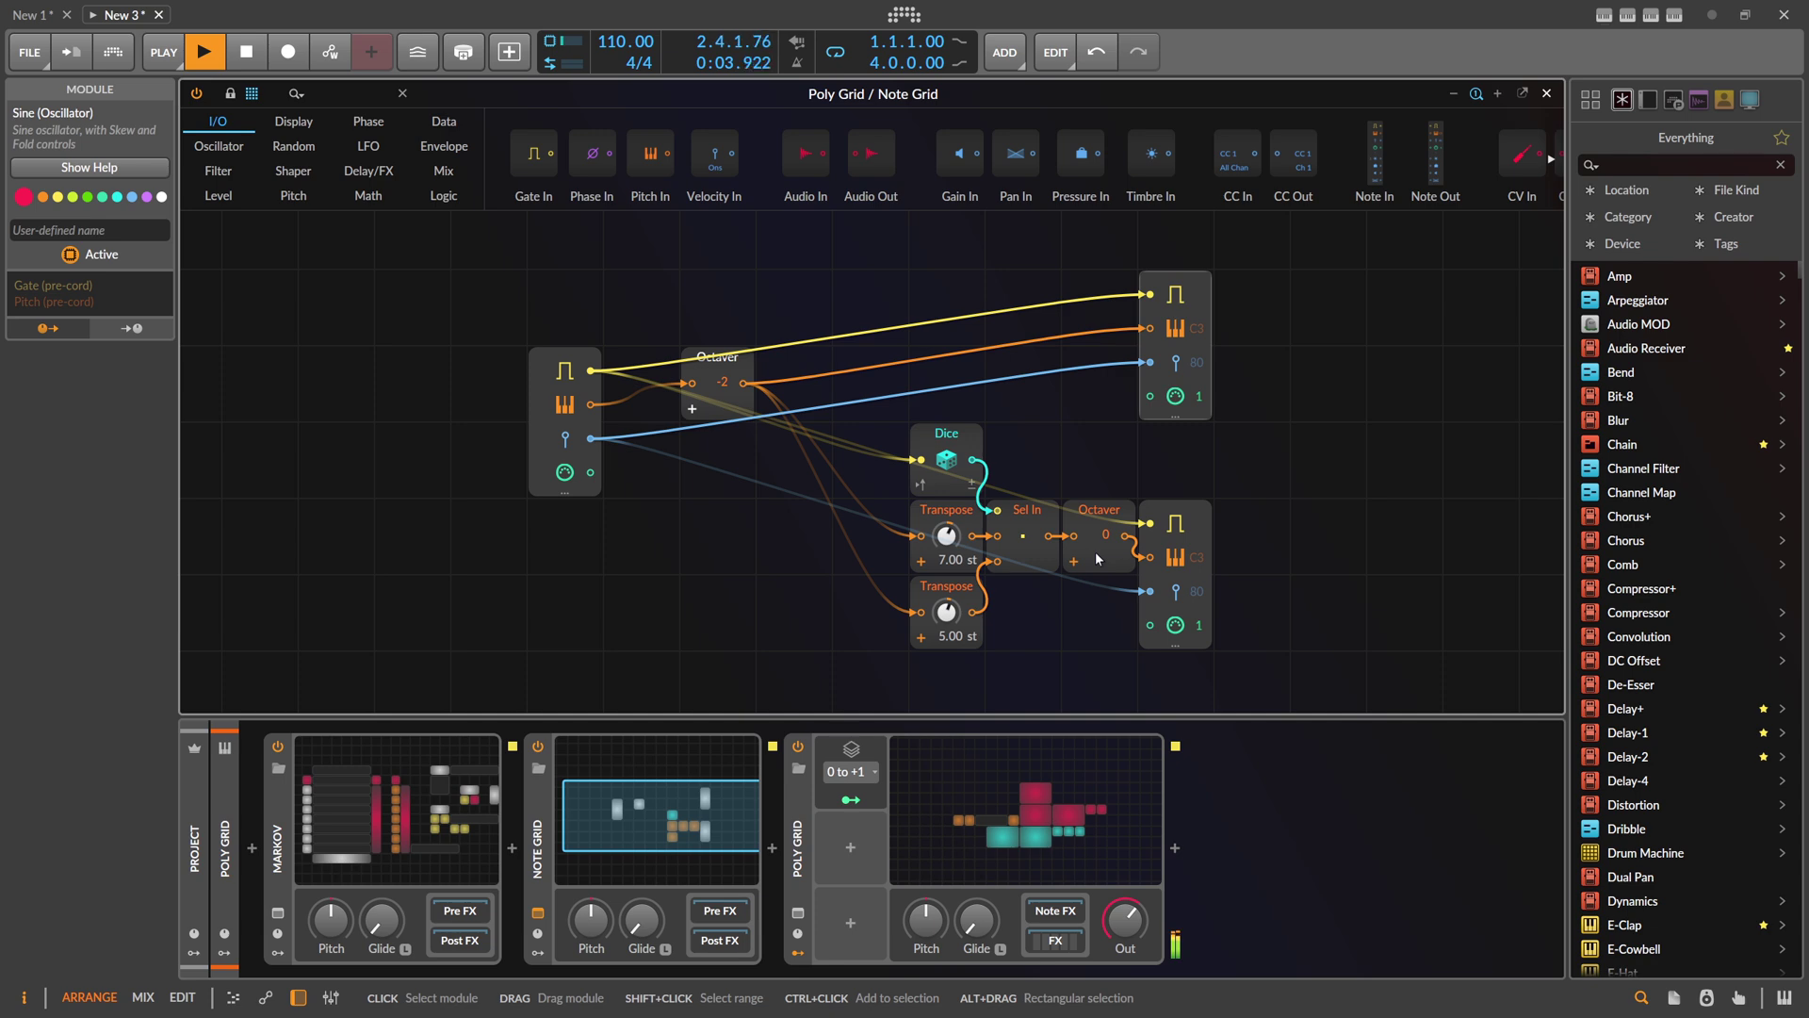
Step: In the Poly Grid patch, add a Modulator Out above the first Transpose and feed it from the pitch input
click(1044, 855)
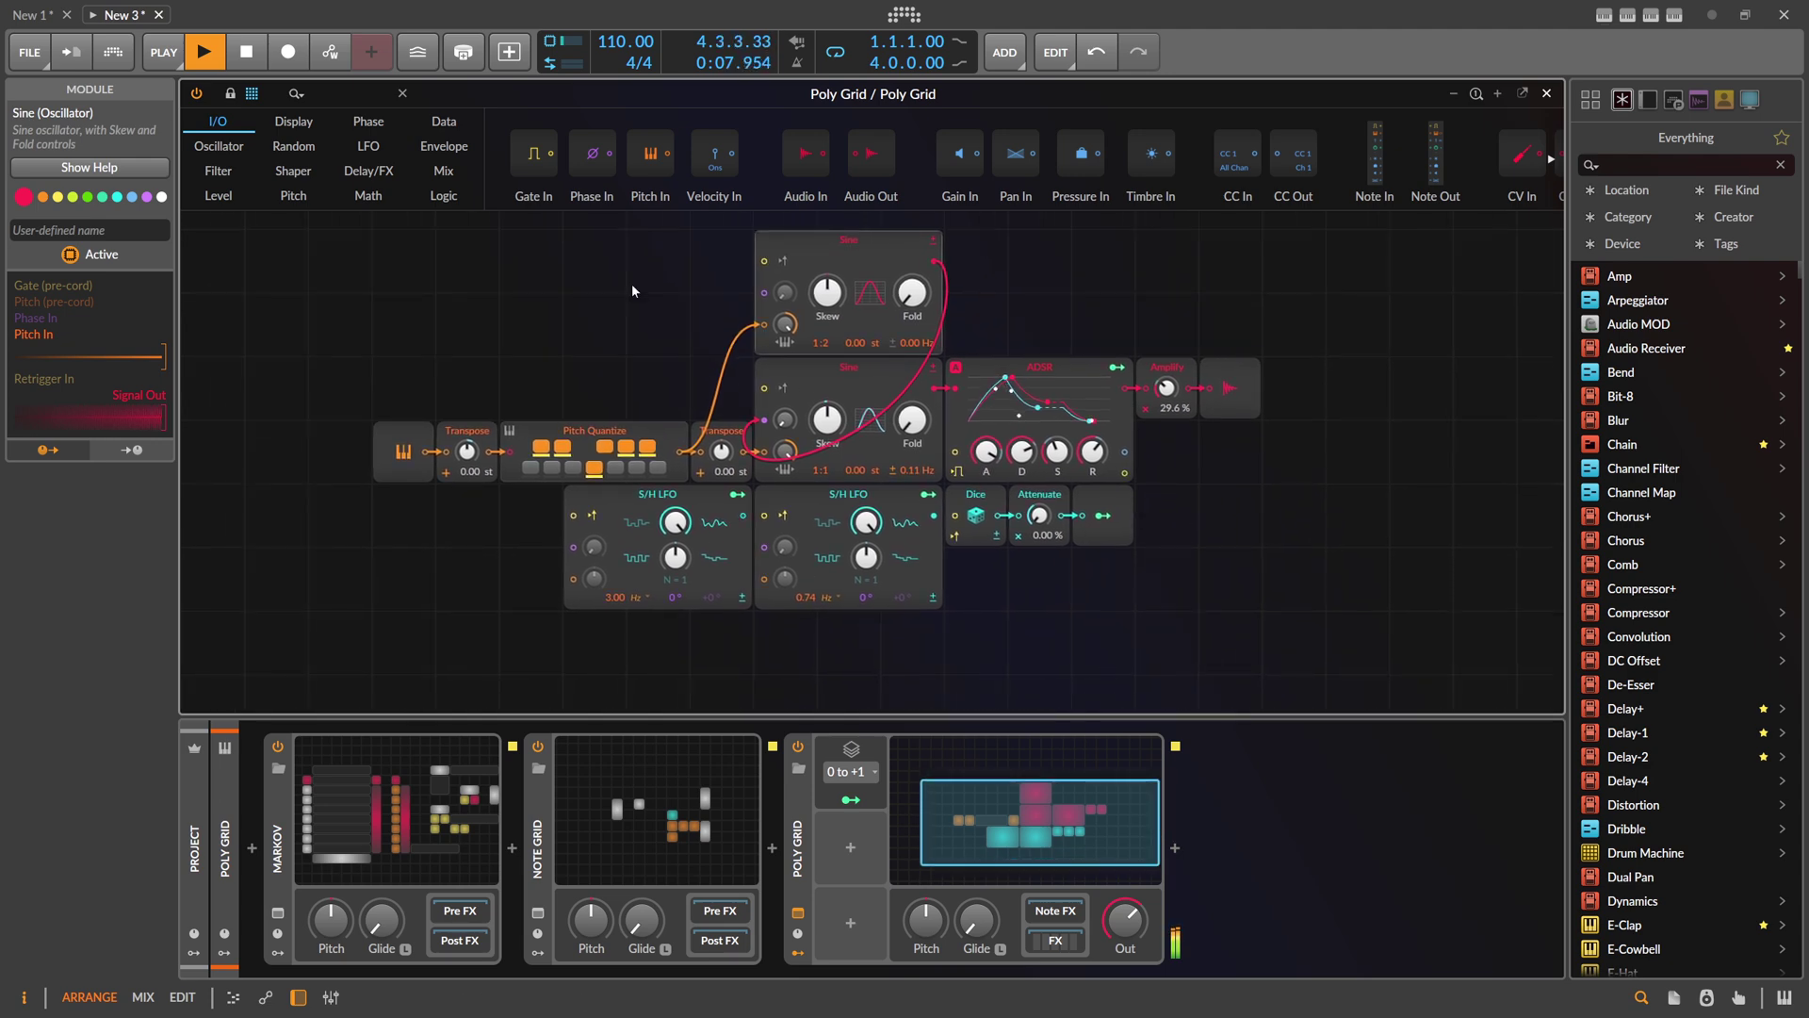
click(358, 94)
text(mod)
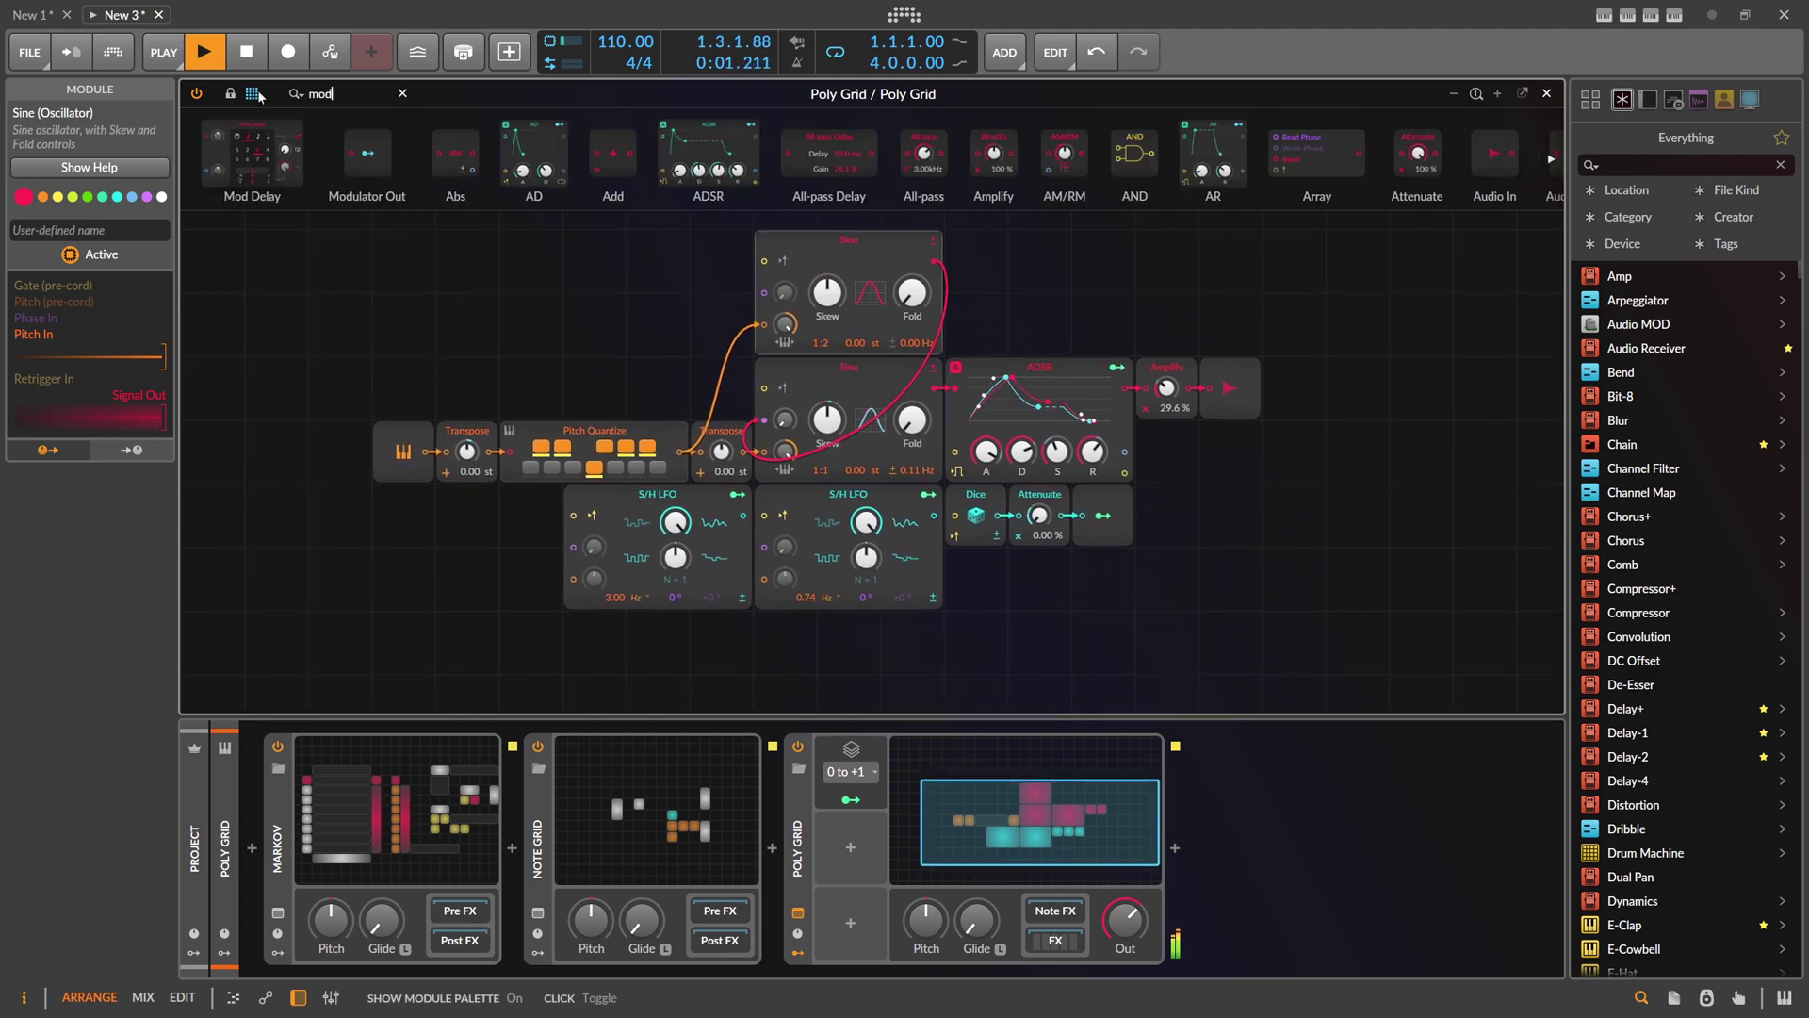
drag(375, 160, 497, 389)
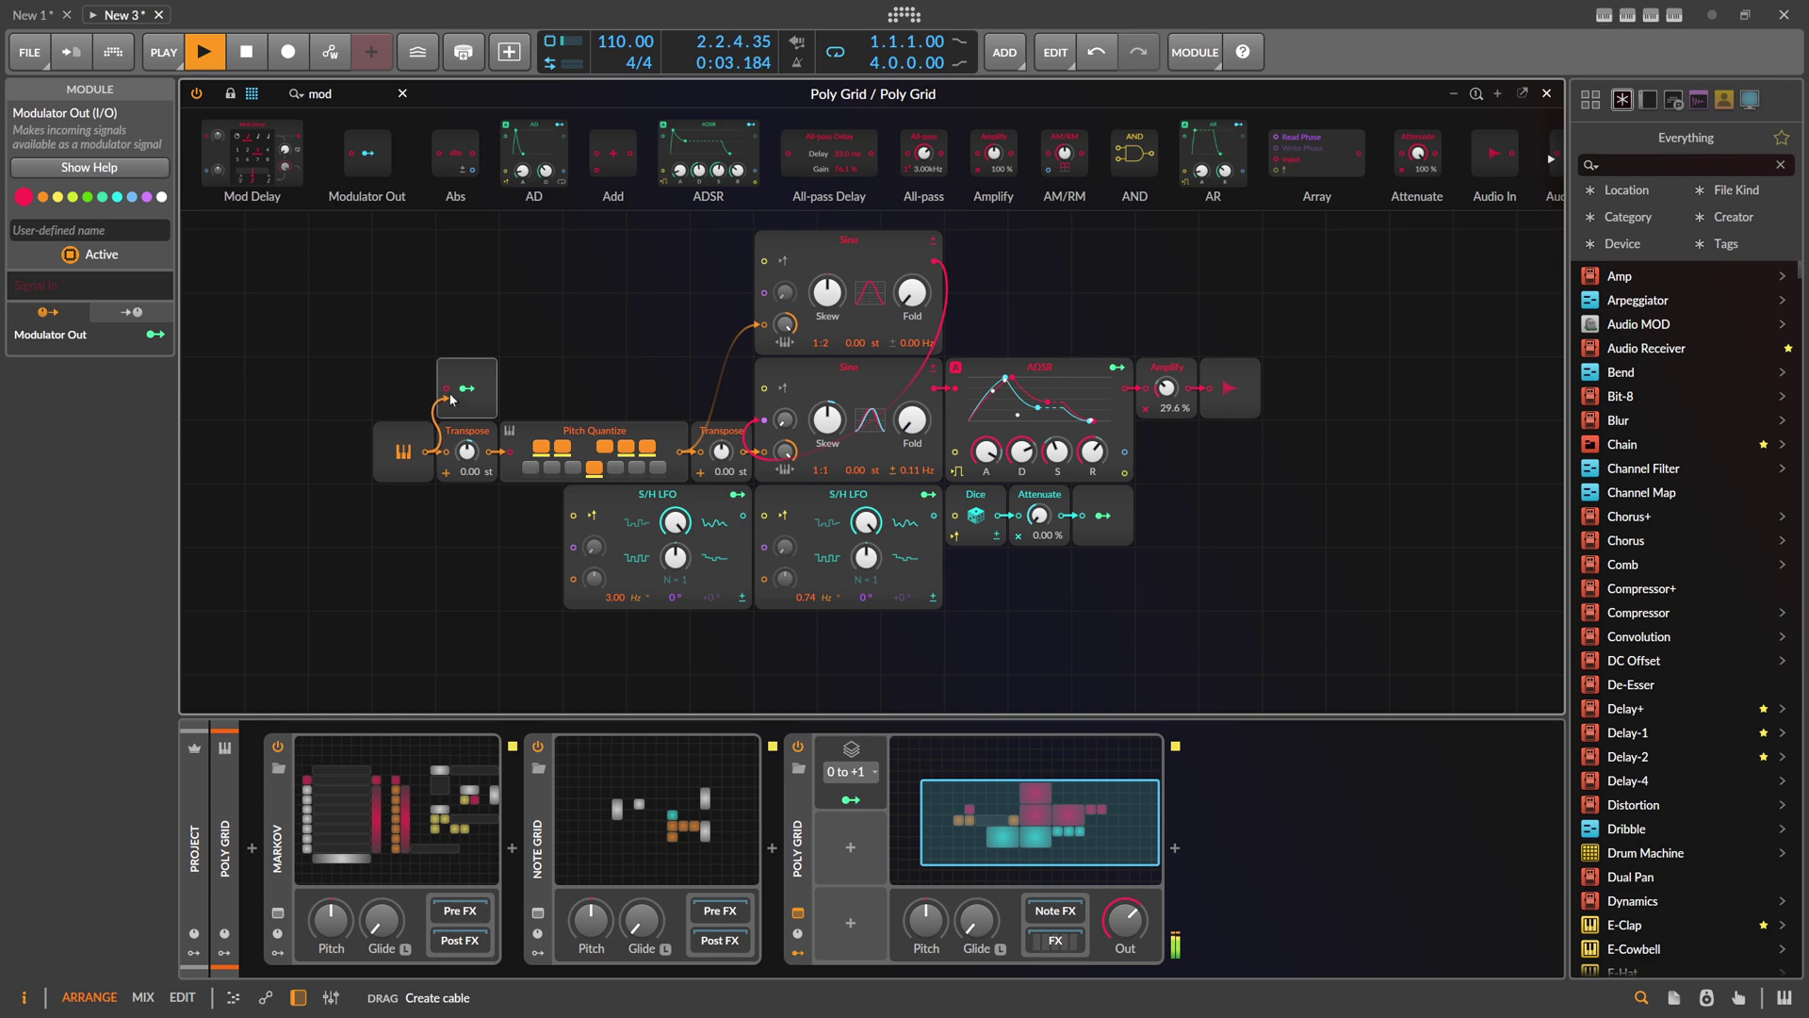
Step: Modulate the Amplify level by -0.45 from the new pitch-driven Modulator Out
click(467, 387)
drag(1166, 387, 1166, 390)
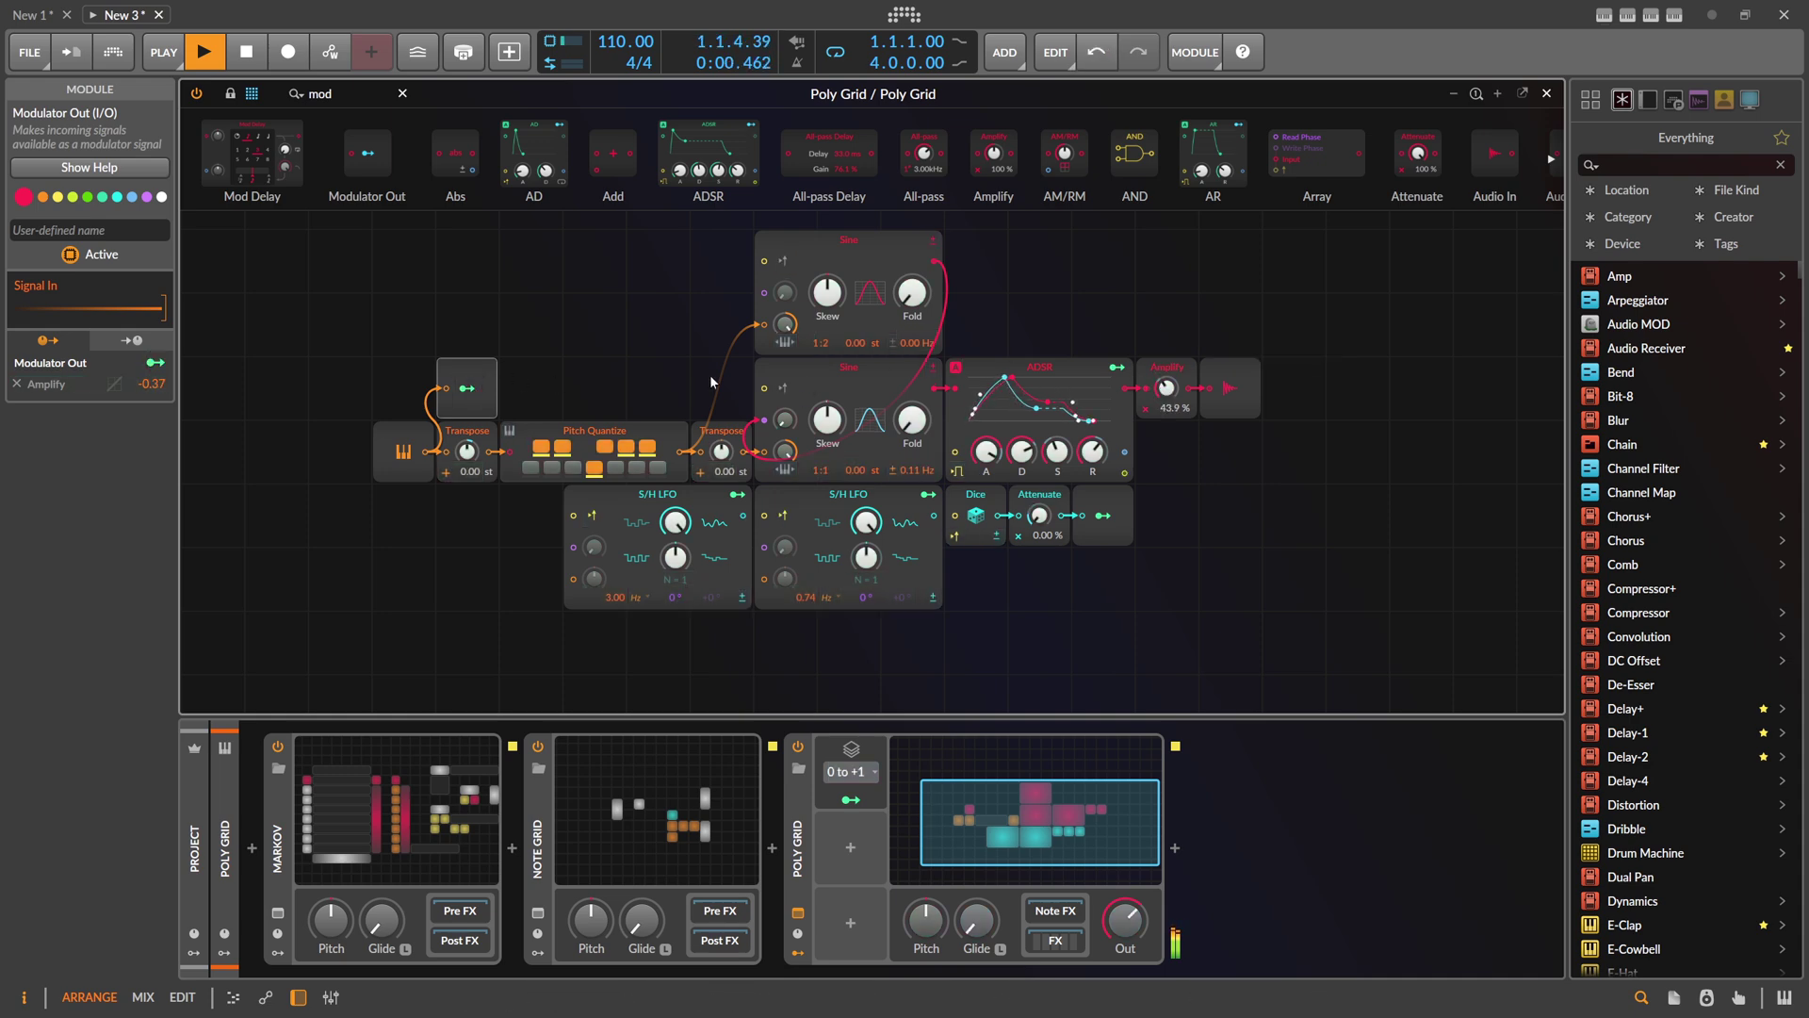
click(466, 387)
drag(1166, 387, 1166, 390)
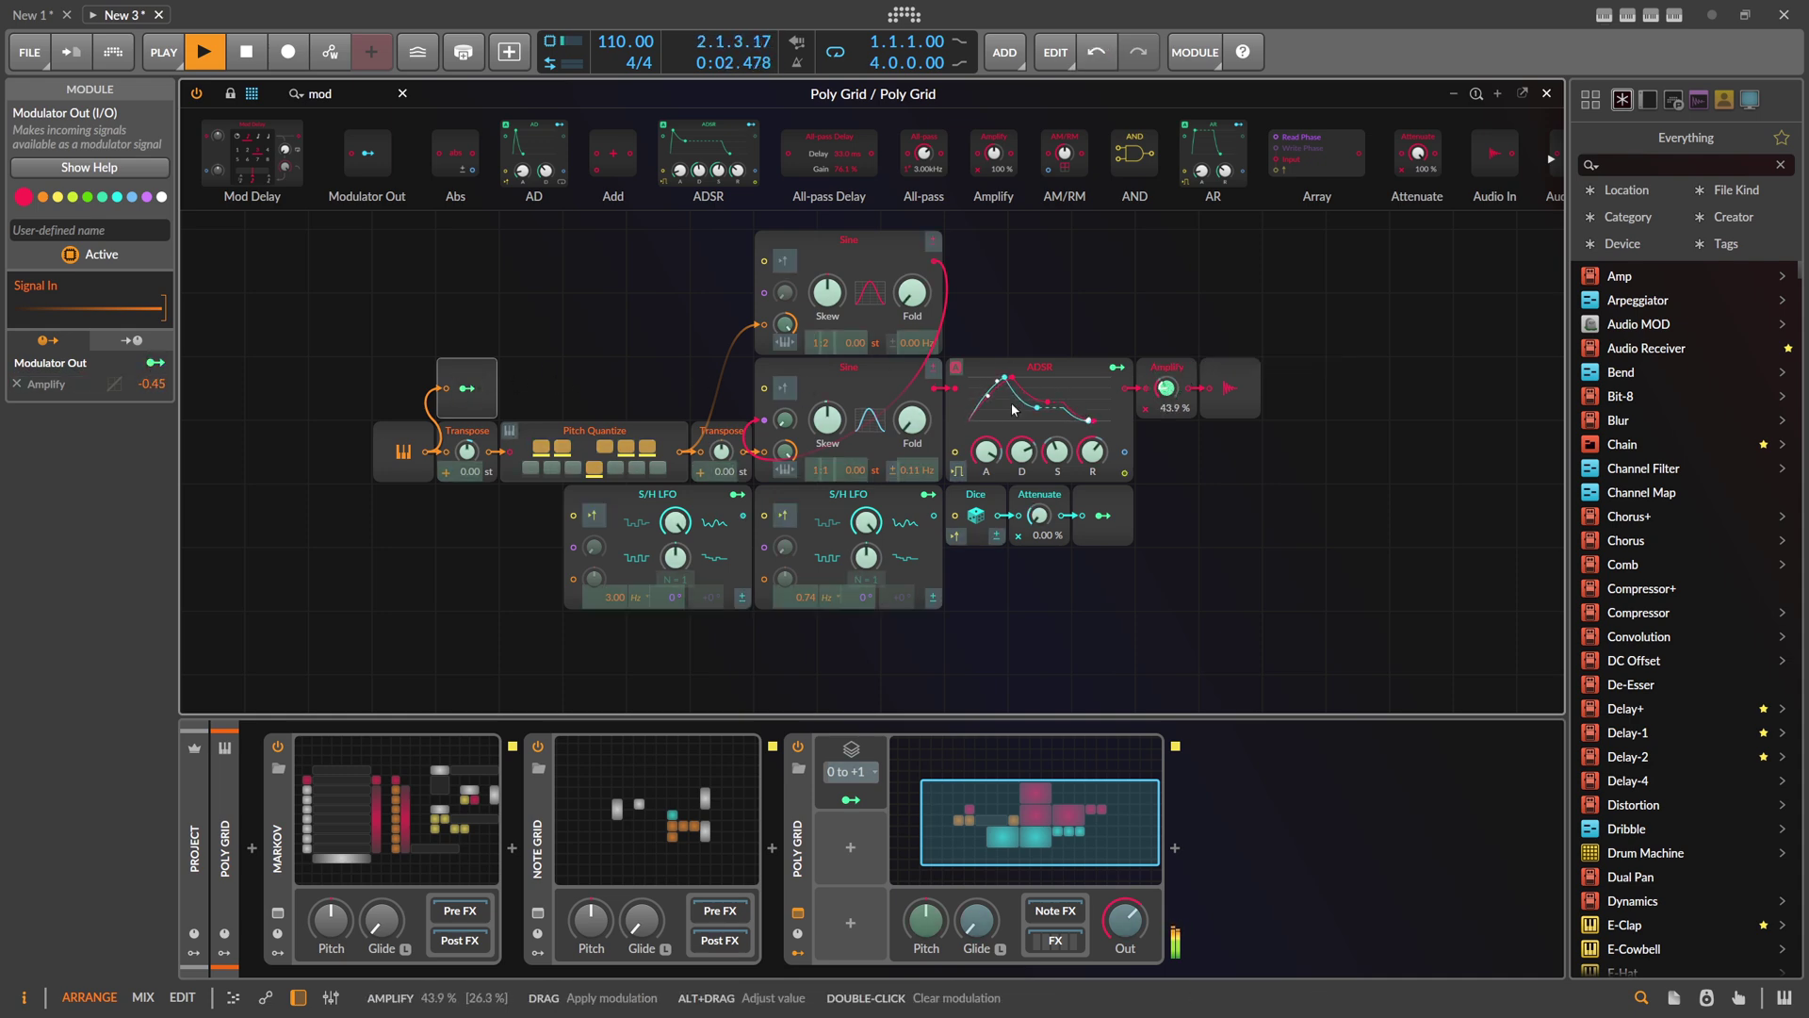
click(467, 387)
click(851, 800)
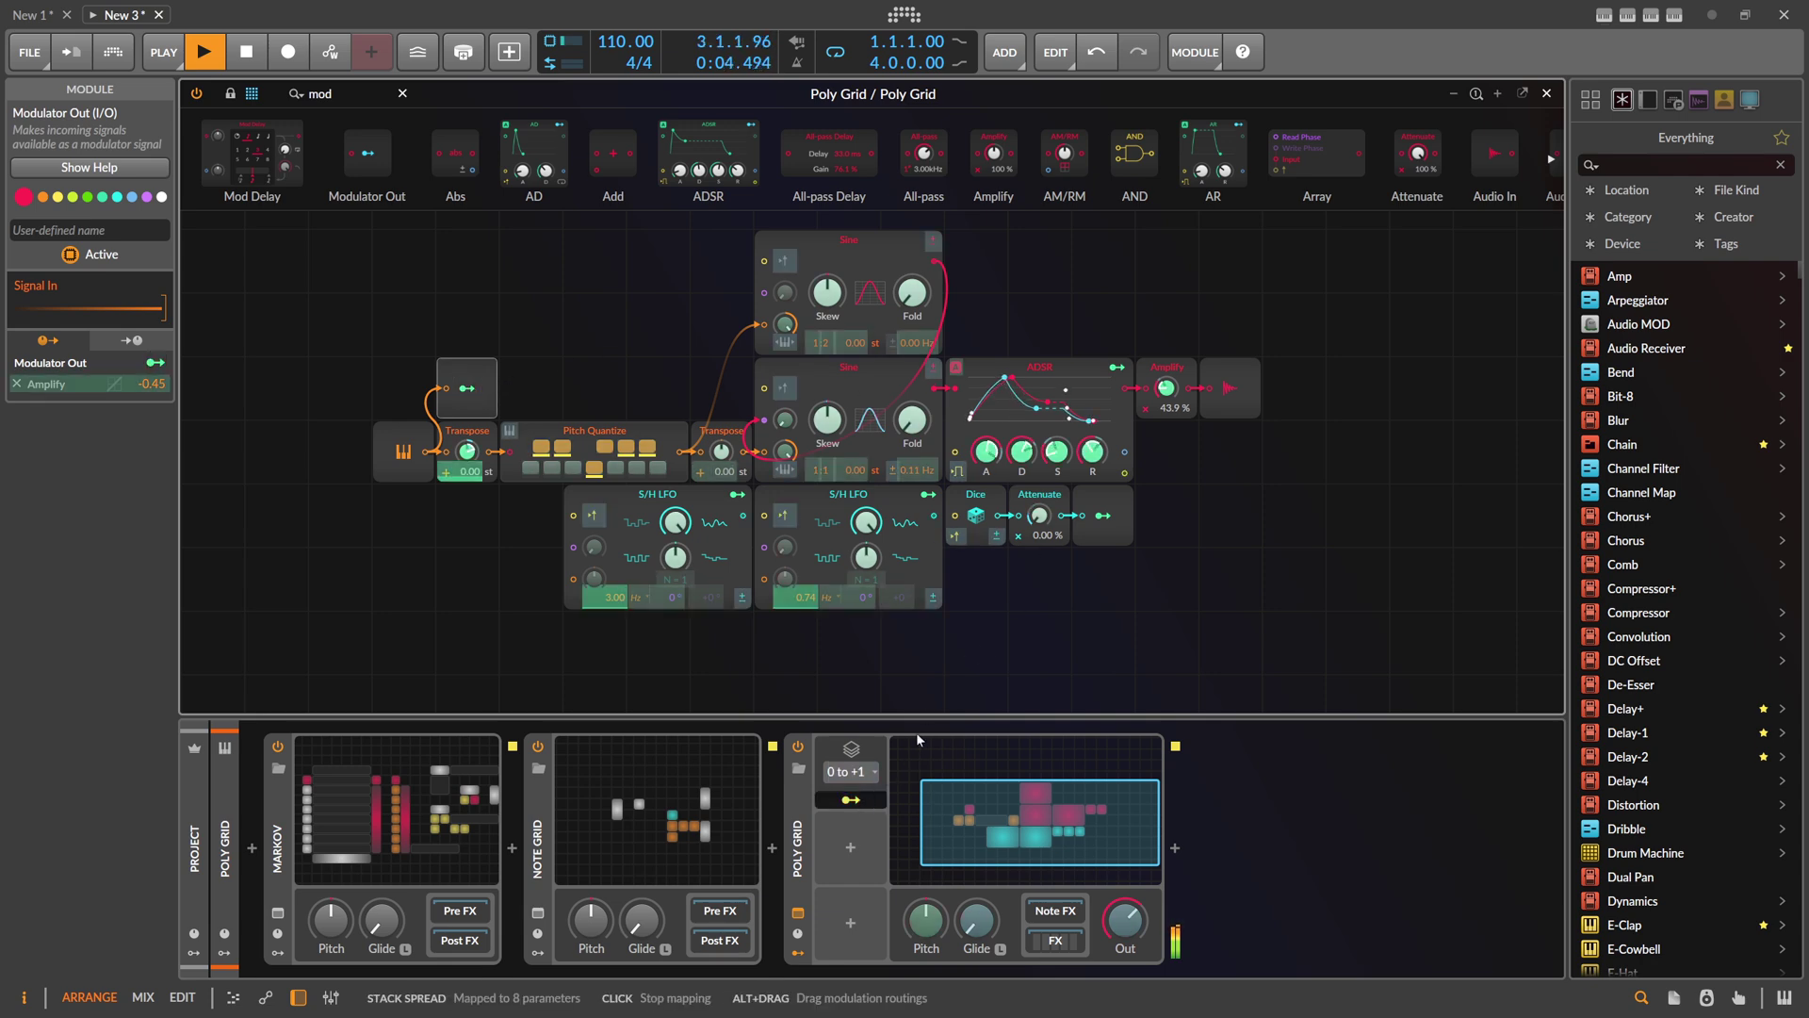
Step: Set the Amplify module's level to 27.0 %
drag(1166, 387, 1167, 420)
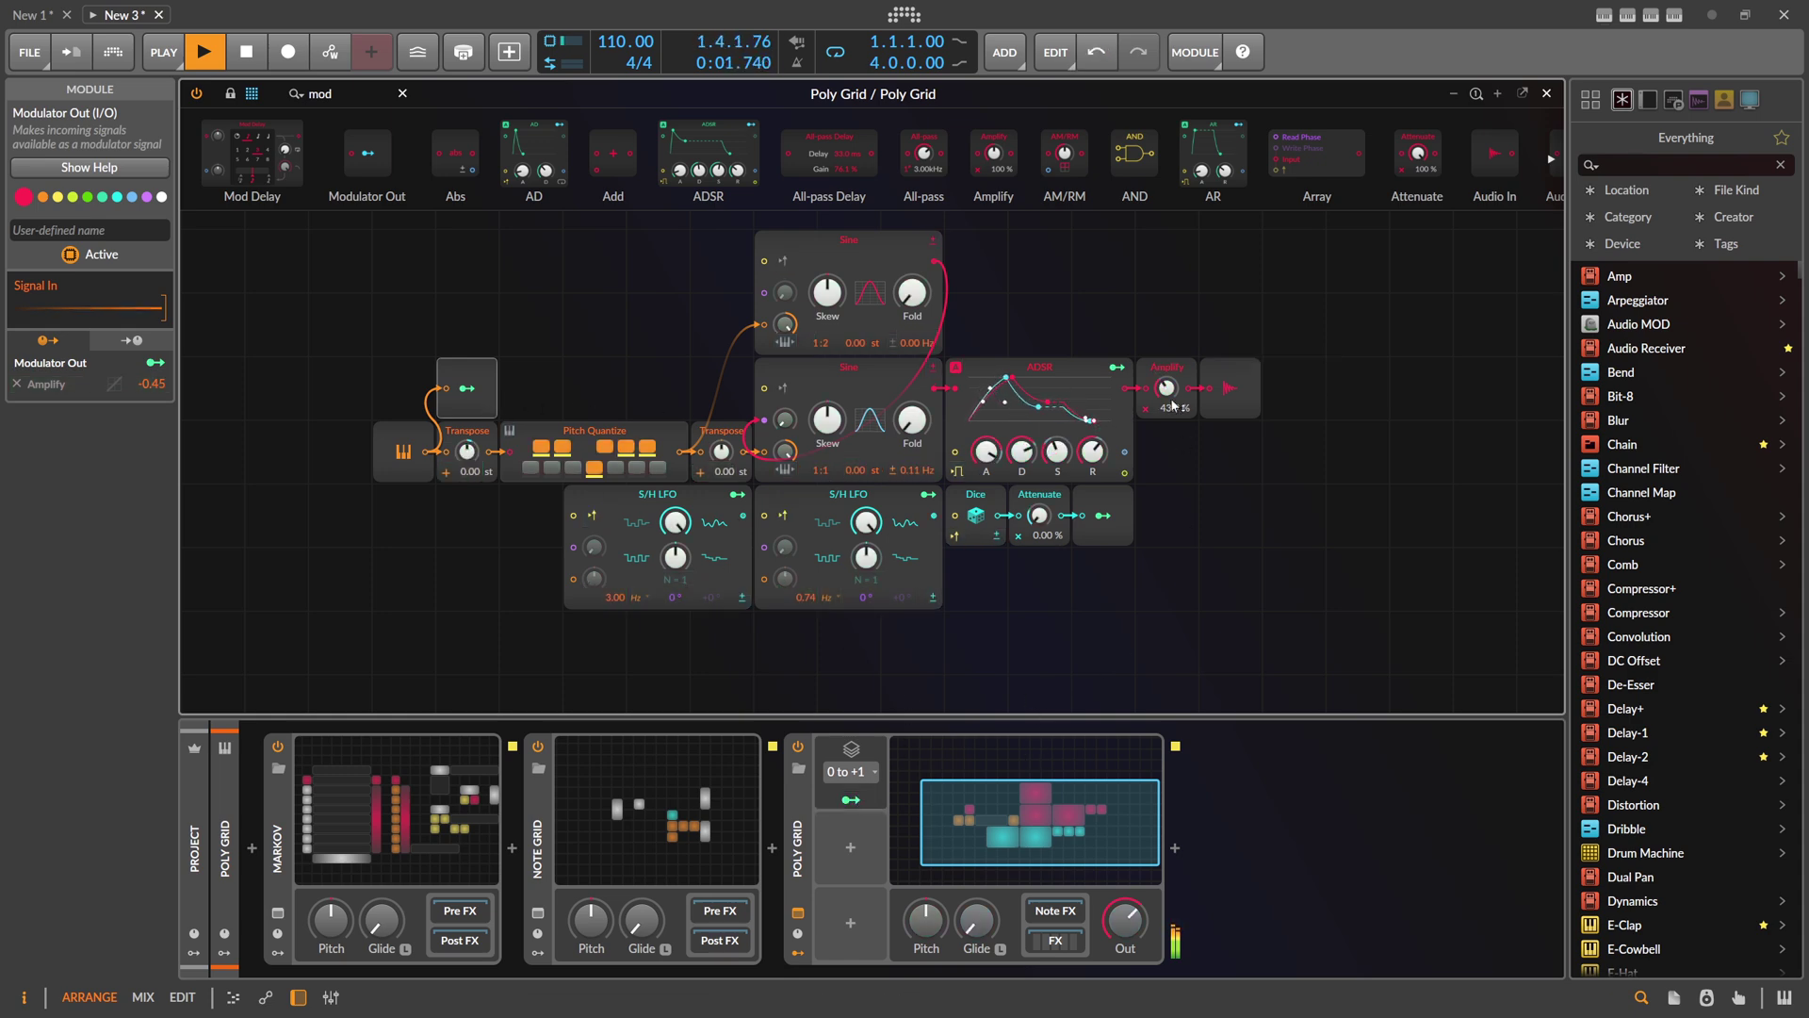
drag(1170, 397, 1170, 404)
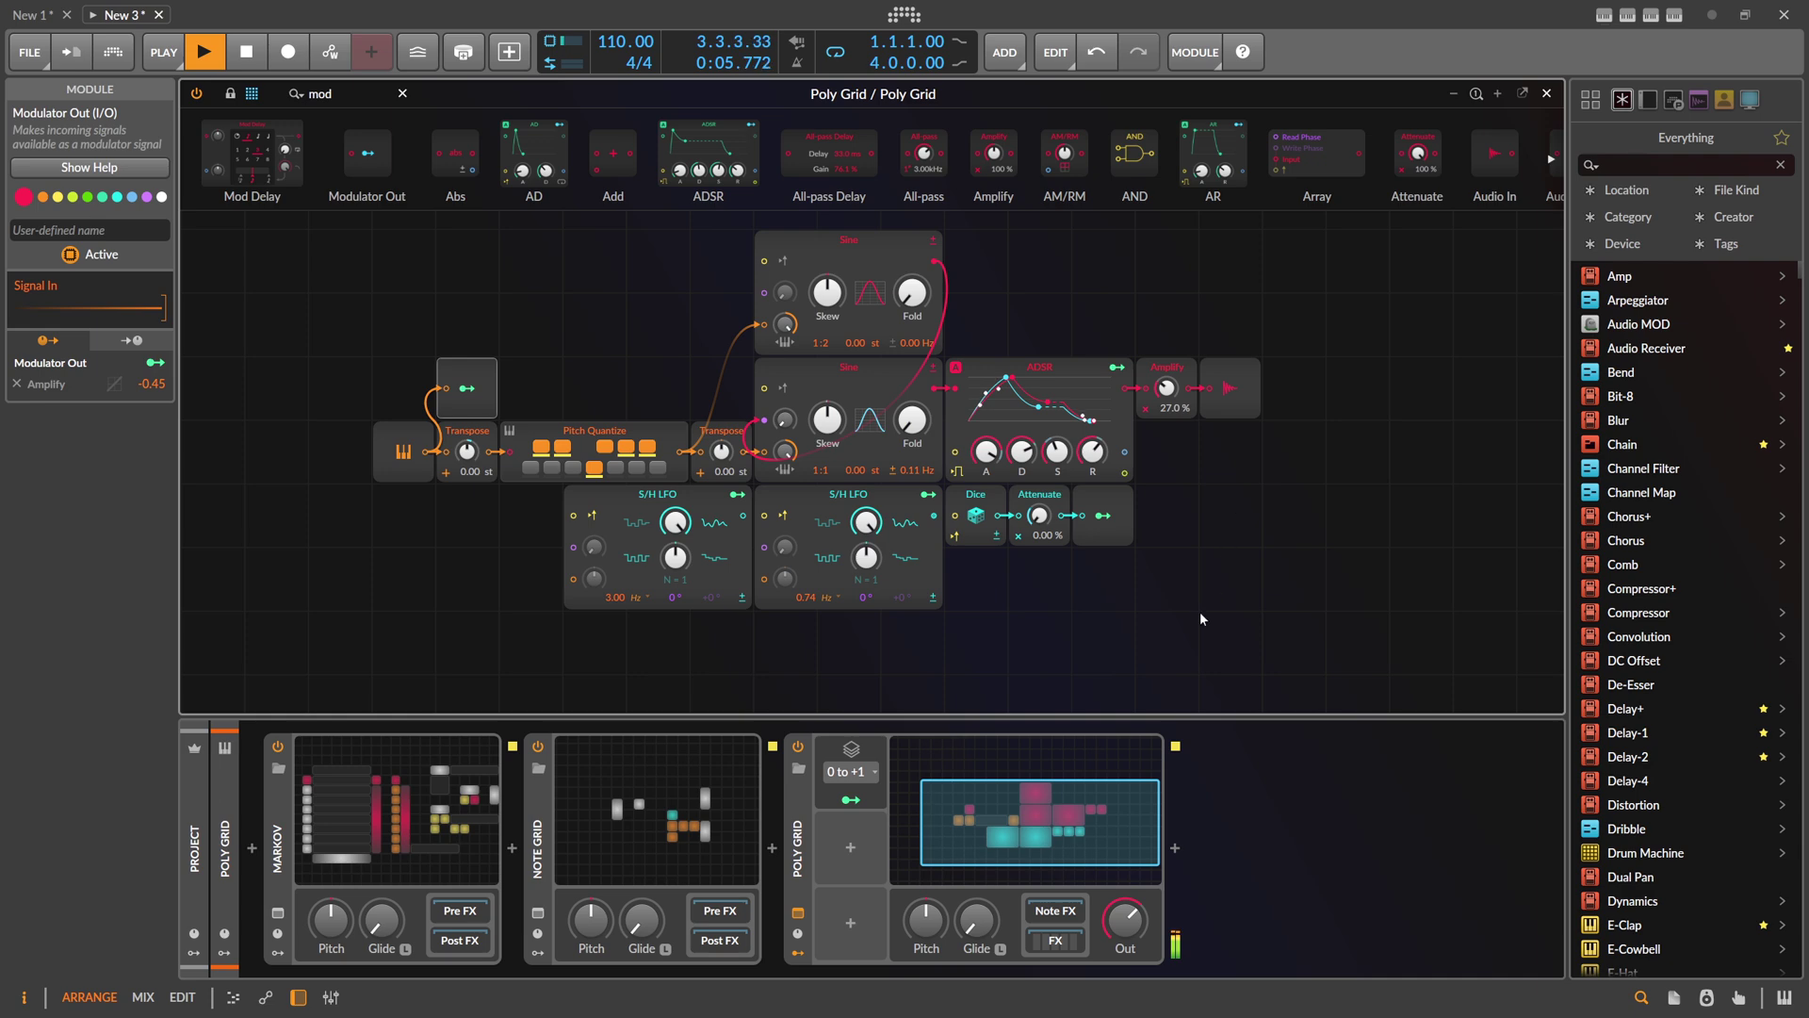